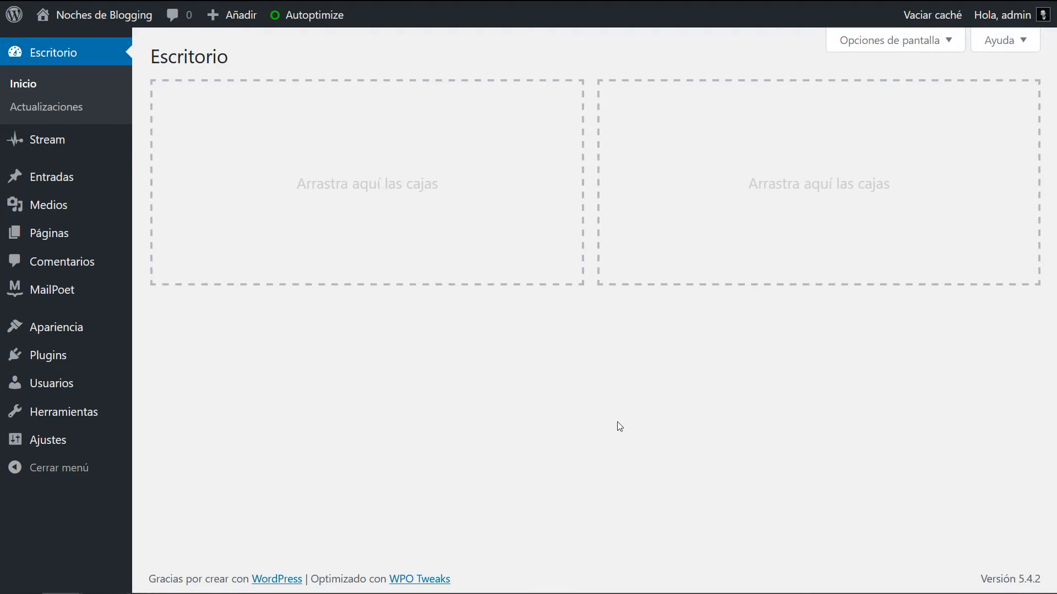
- Search the plugin directory for 'seriously simple podcasting' and open the Seriously Simple Podcasting details
{"action": "mouse_move", "coordinate": [51, 362]}
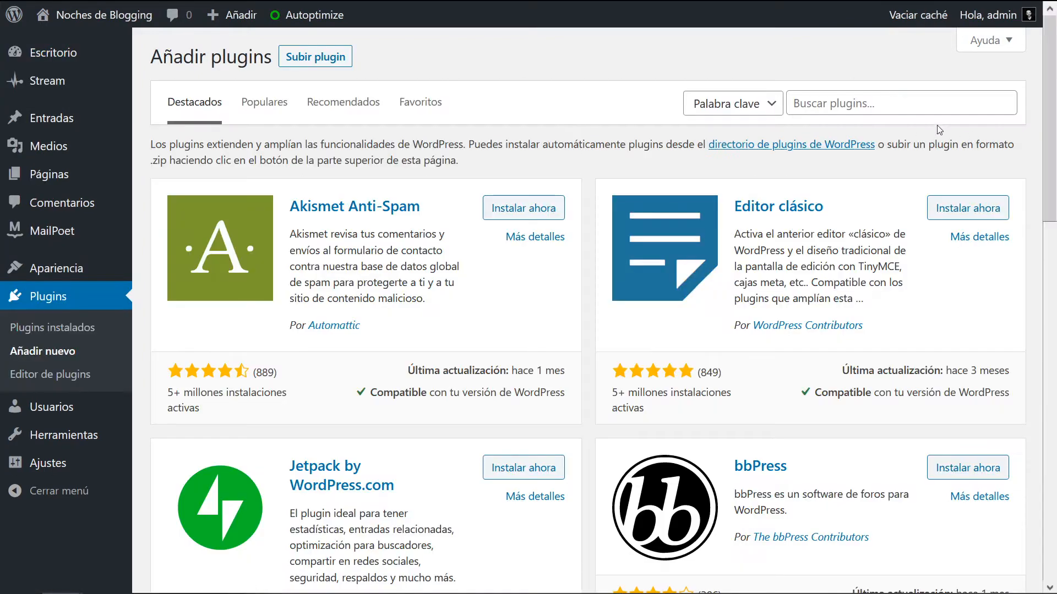
{"action": "left_click", "coordinate": [877, 106]}
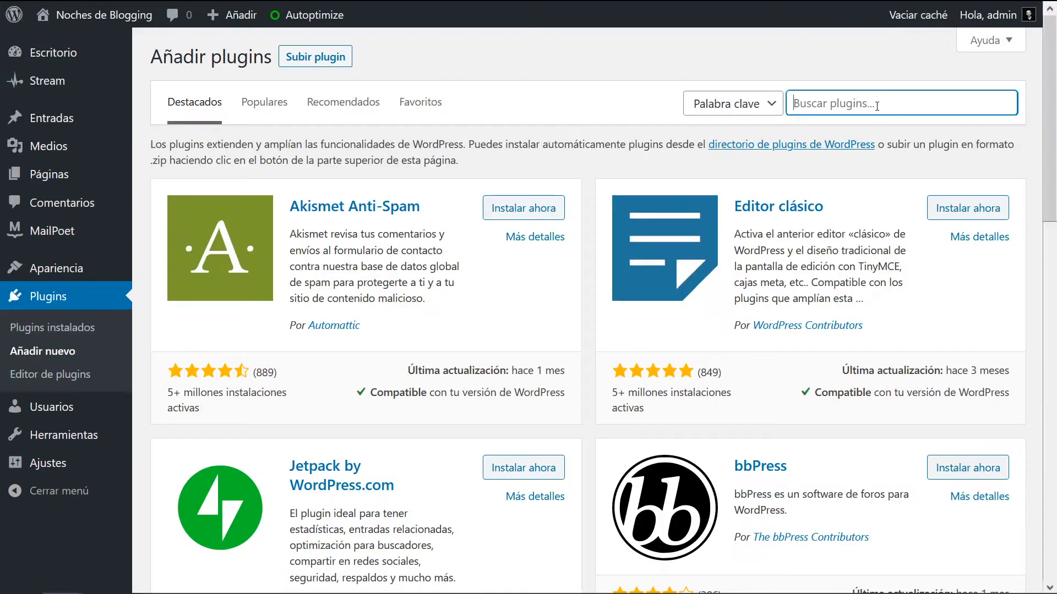
{"action": "type", "text": "se"}
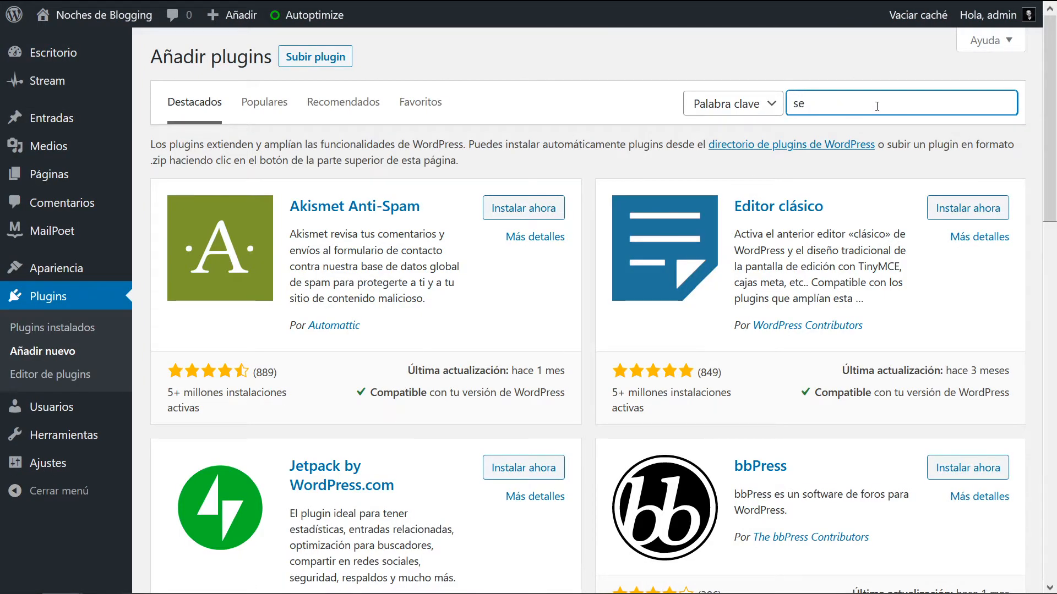
{"action": "type", "text": "riously s"}
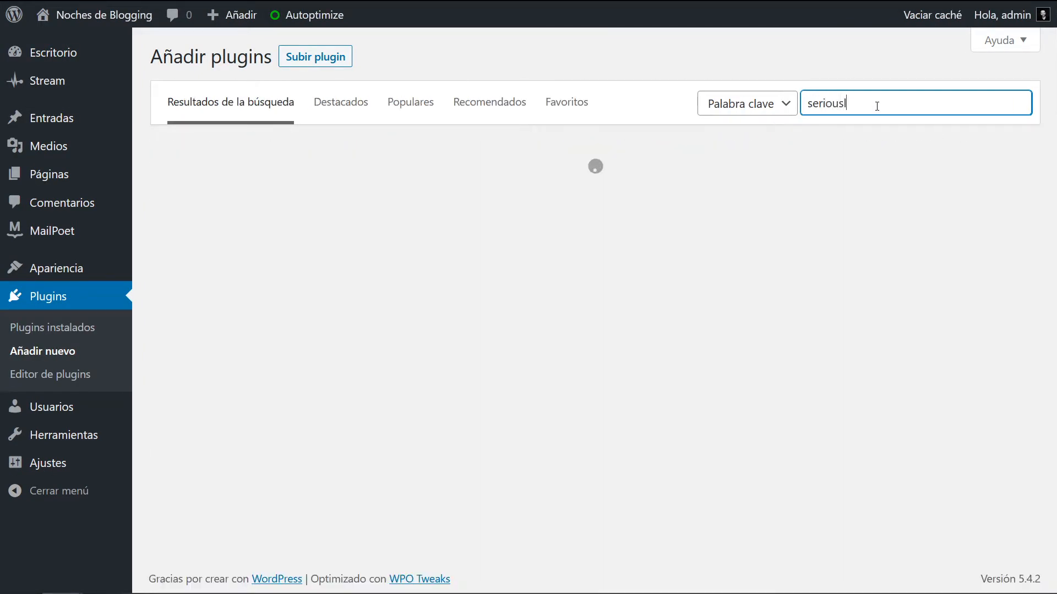
{"action": "key", "text": "BackSpace"}
{"action": "type", "text": "simple podcasting"}
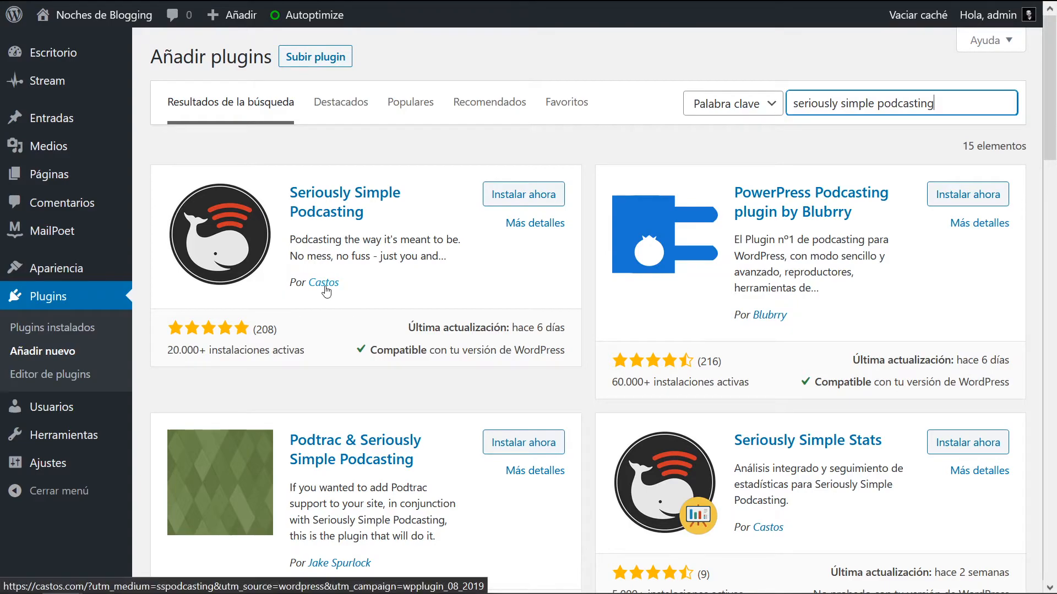
{"action": "left_click", "coordinate": [339, 214]}
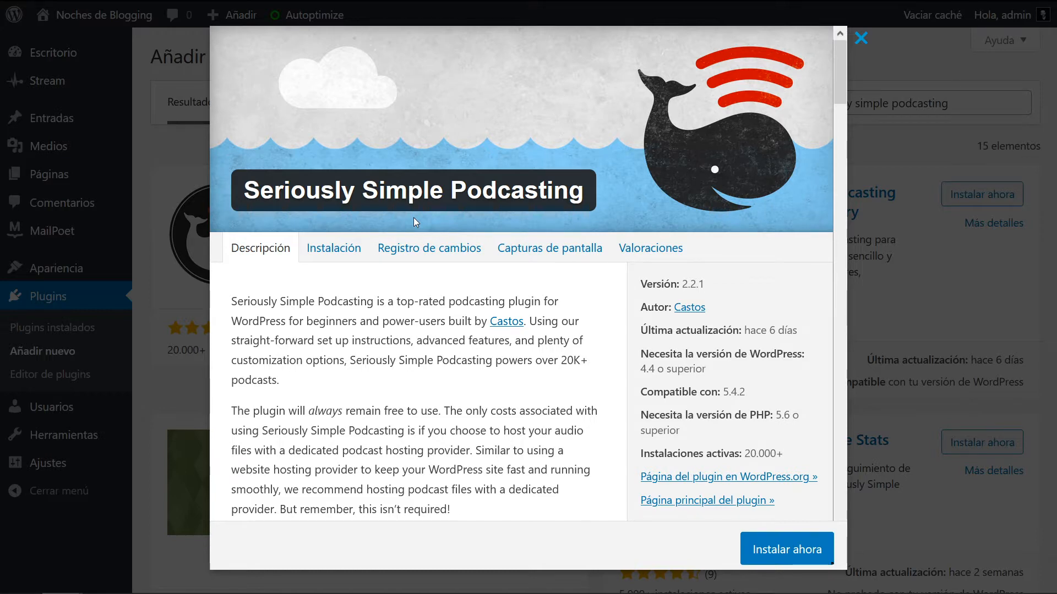
- Install the Seriously Simple Podcasting plugin from its details window
{"action": "left_click", "coordinate": [781, 550]}
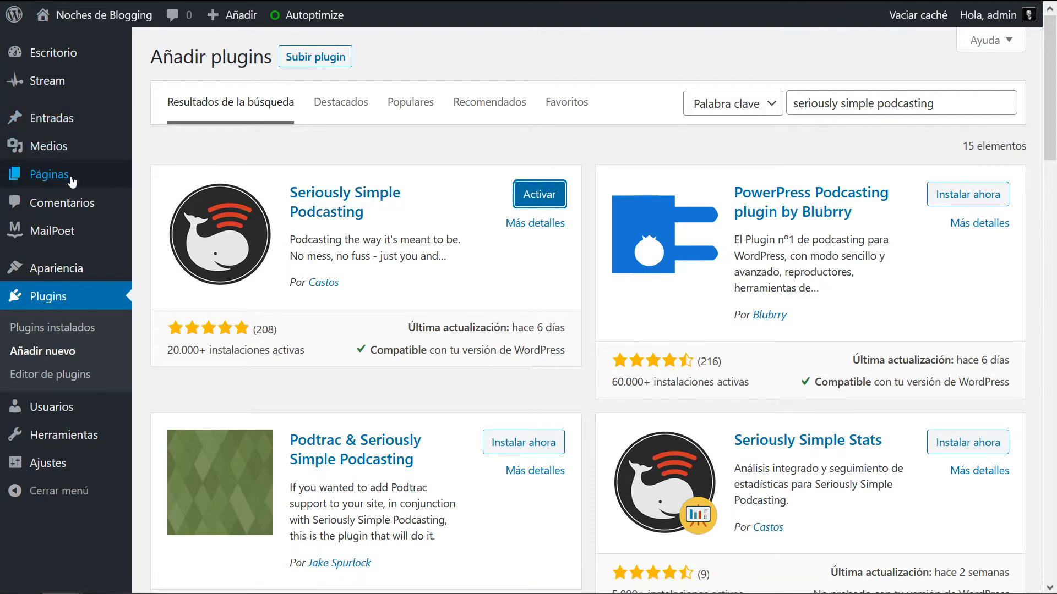
- Activate Seriously Simple Podcasting and reveal the new Podcast menu in the sidebar
{"action": "left_click", "coordinate": [533, 196]}
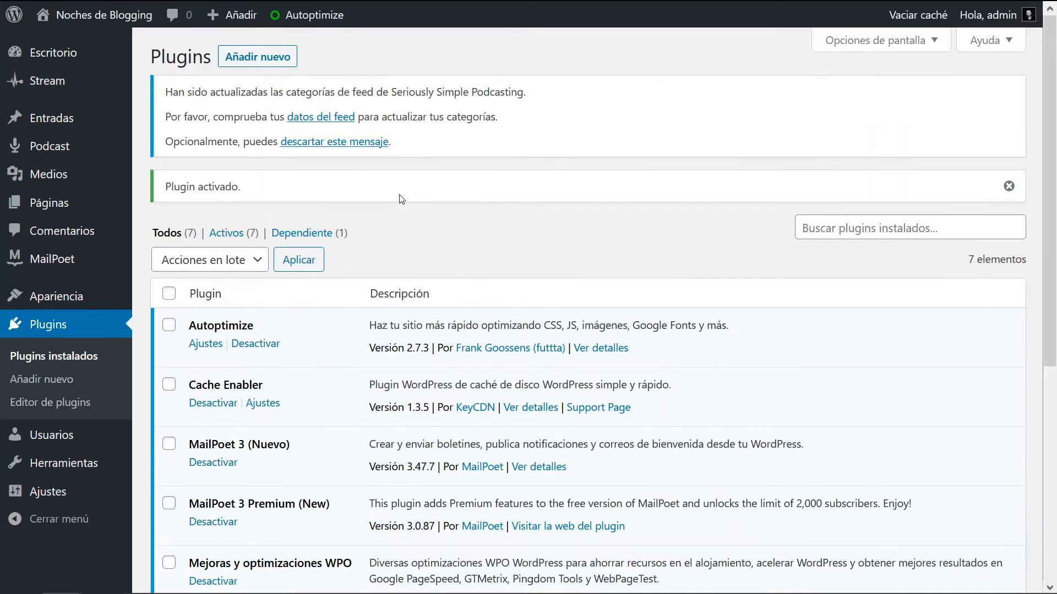
{"action": "mouse_move", "coordinate": [46, 150]}
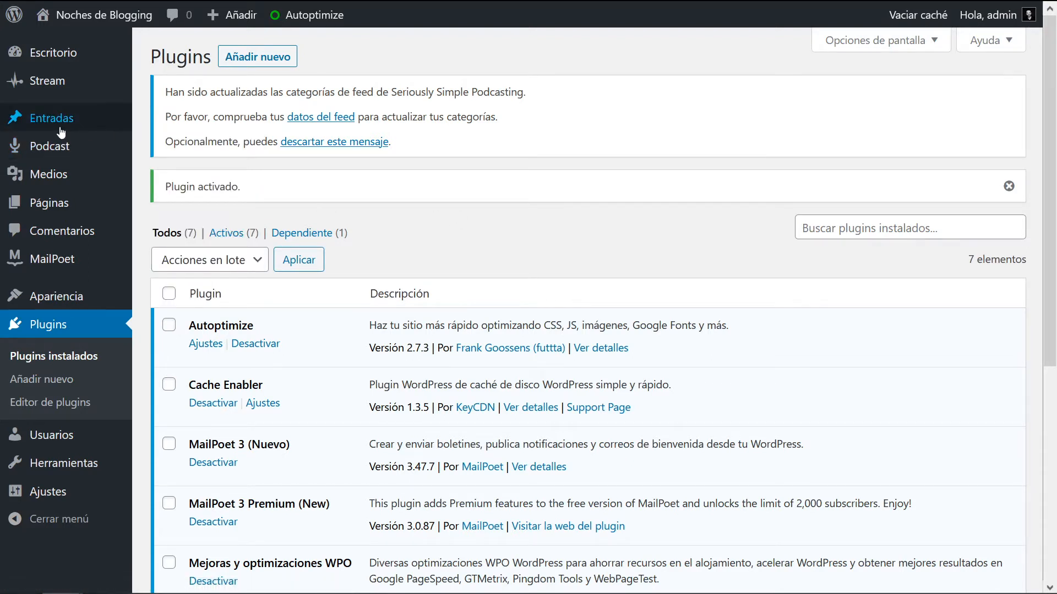
{"action": "mouse_move", "coordinate": [28, 121]}
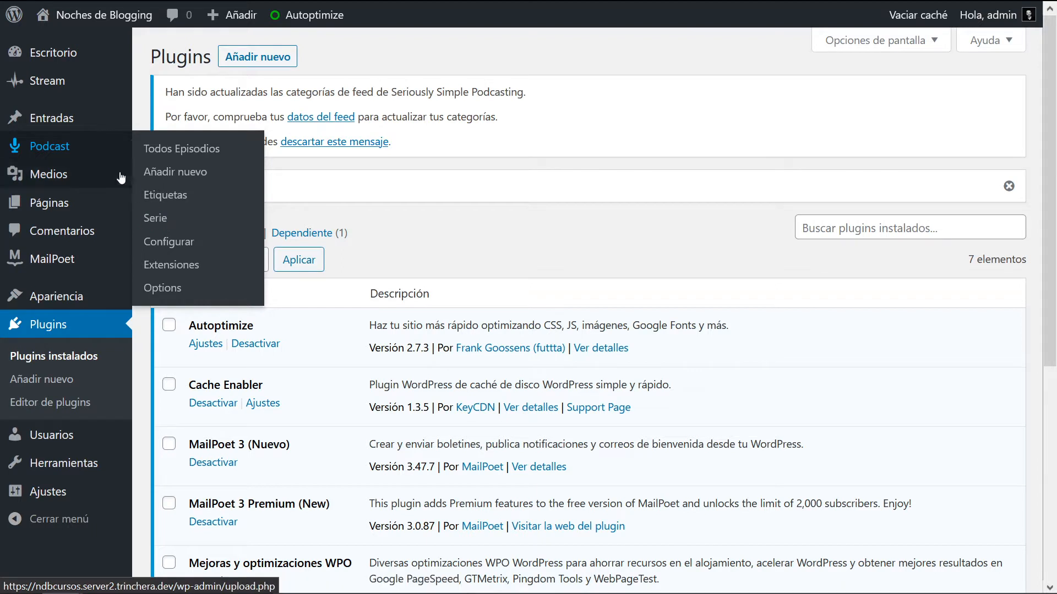
{"action": "mouse_move", "coordinate": [88, 117]}
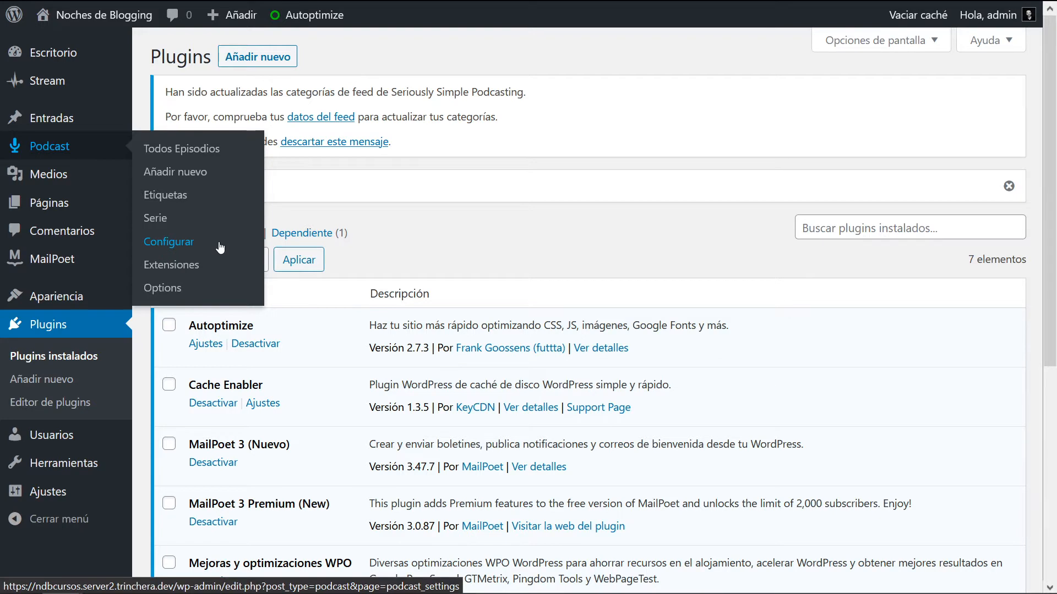
- In Podcast settings, dismiss the feed-categories notice, enable Entradas as podcast content, and save
{"action": "left_click", "coordinate": [174, 246]}
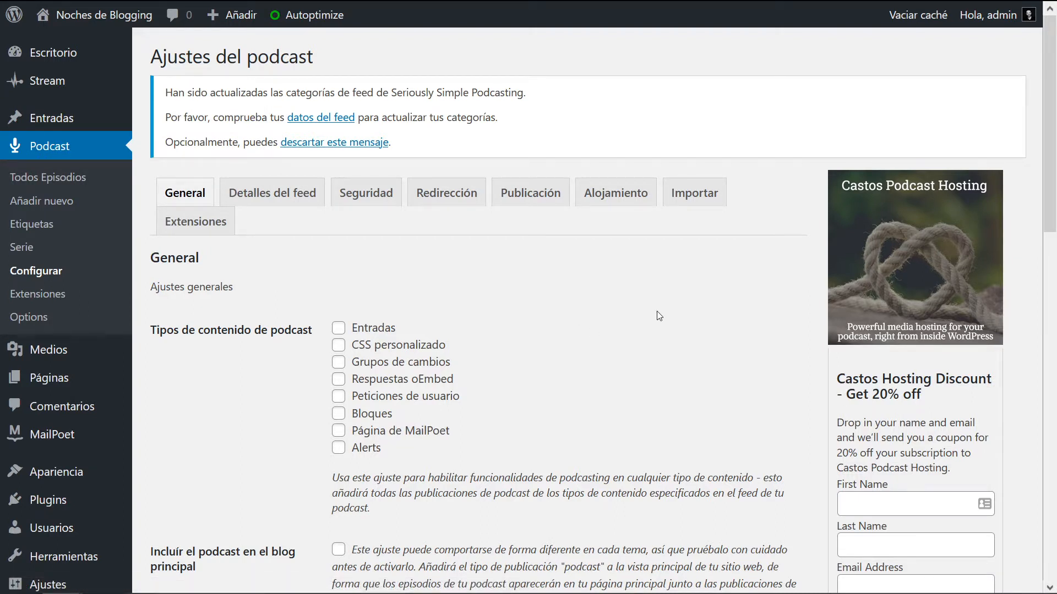
{"action": "scroll", "coordinate": [659, 316], "scroll_direction": "down", "scroll_amount": 2}
{"action": "scroll", "coordinate": [659, 315], "scroll_direction": "up", "scroll_amount": 3}
{"action": "left_click", "coordinate": [310, 143]}
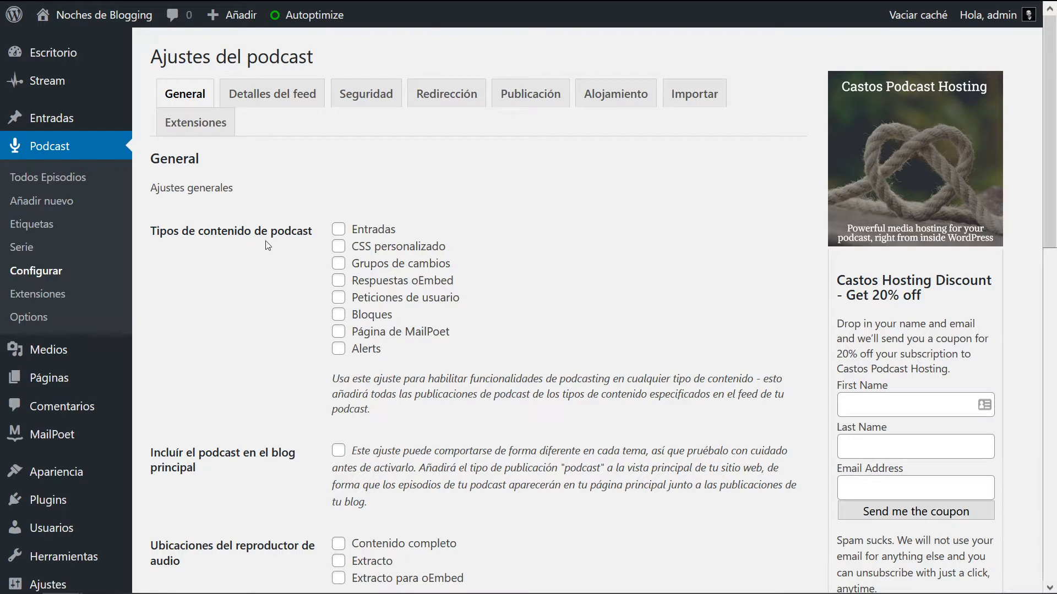
{"action": "left_click", "coordinate": [337, 236]}
{"action": "scroll", "coordinate": [244, 291], "scroll_direction": "down", "scroll_amount": 10}
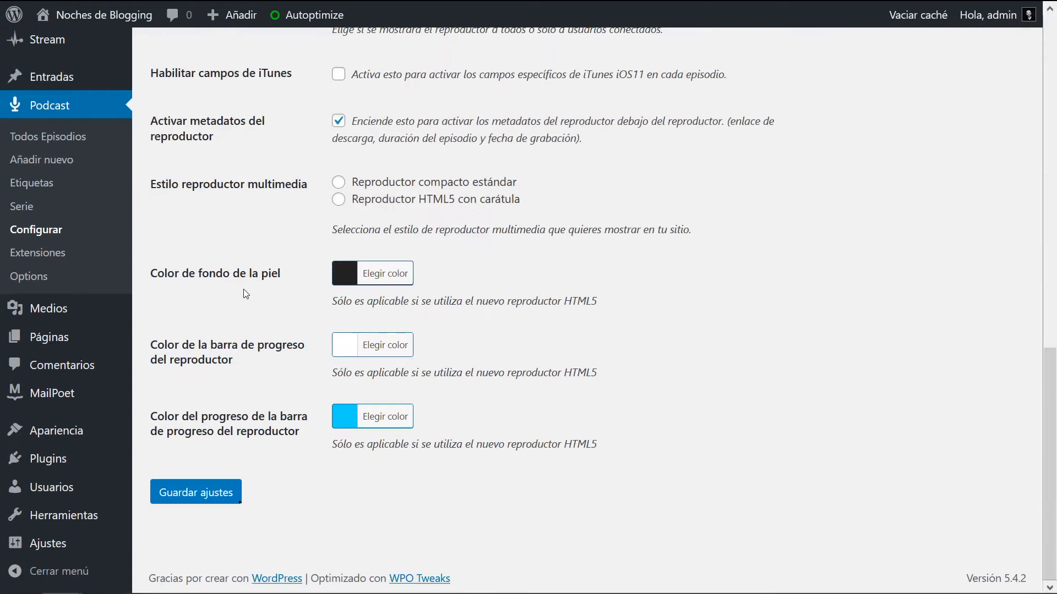
{"action": "left_click", "coordinate": [236, 494]}
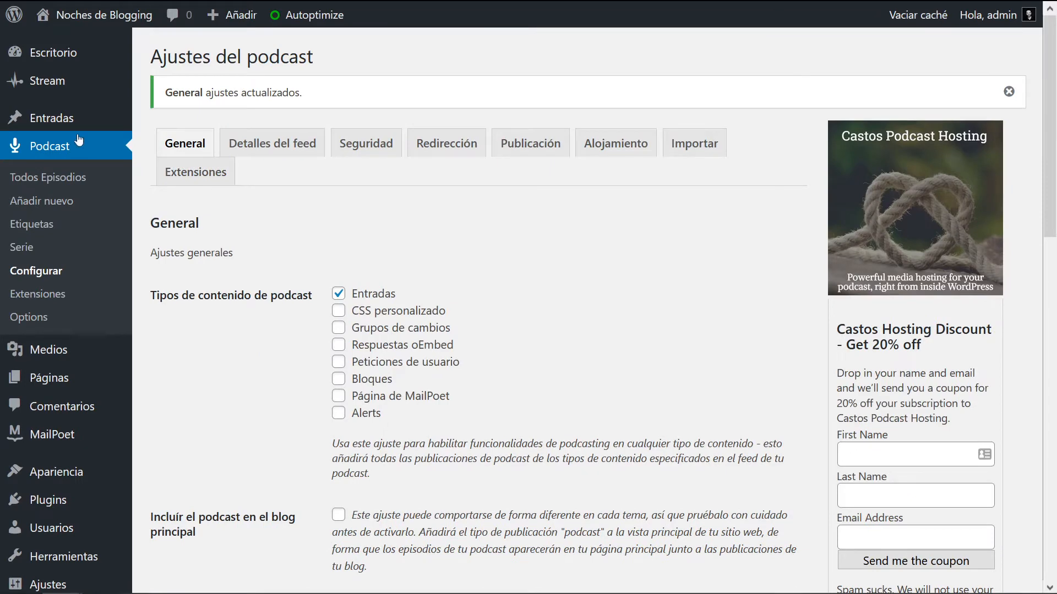
- Open the Mailpoet newsletter post and expand, then collapse, its podcast episode details
{"action": "mouse_move", "coordinate": [53, 121]}
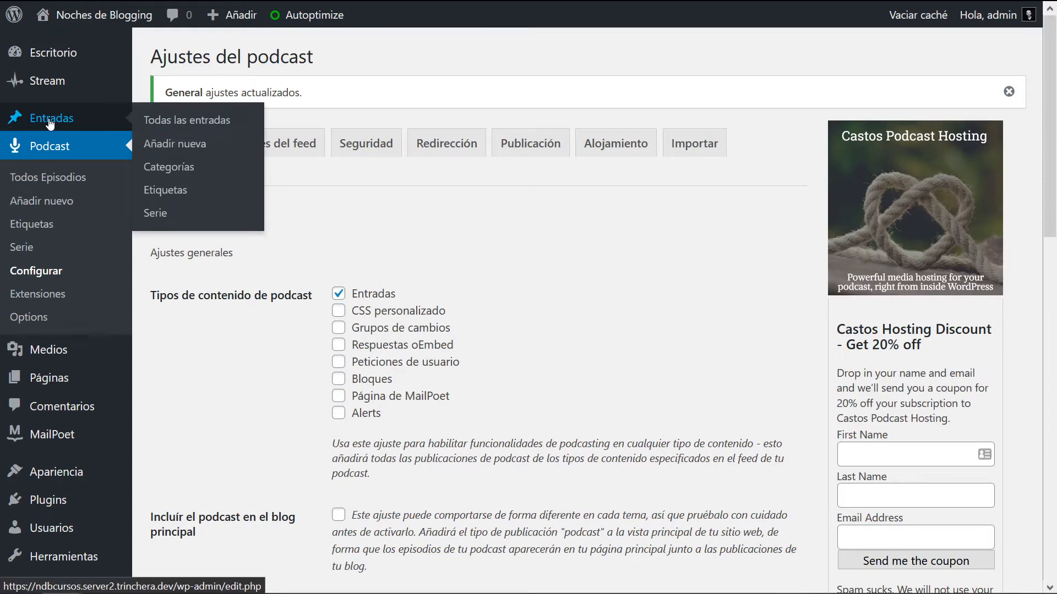
{"action": "left_click", "coordinate": [176, 122]}
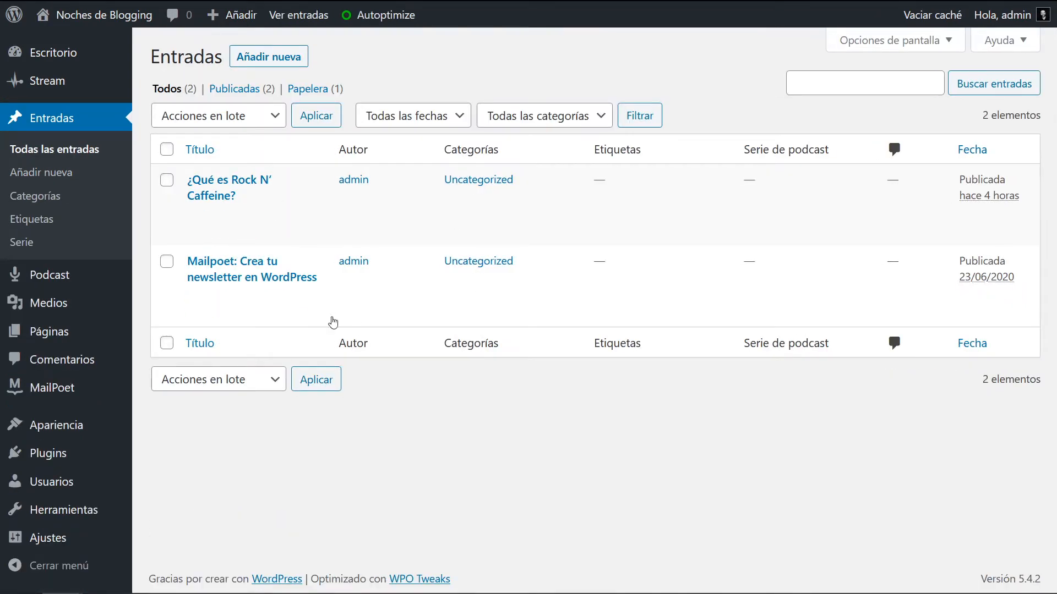
{"action": "left_click", "coordinate": [228, 280]}
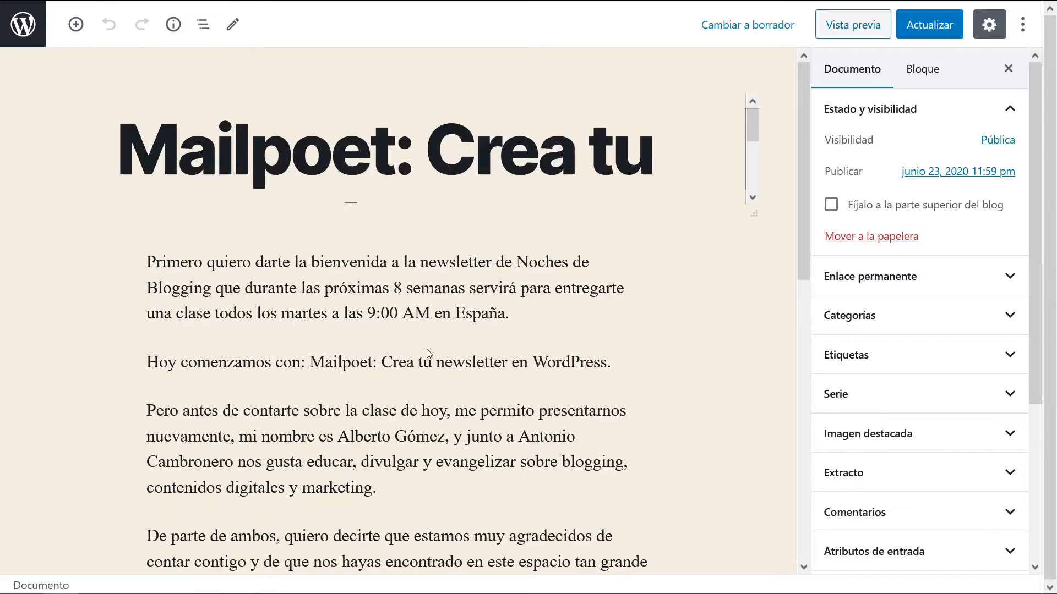
{"action": "scroll", "coordinate": [610, 266], "scroll_direction": "down", "scroll_amount": 5}
{"action": "scroll", "coordinate": [609, 267], "scroll_direction": "down", "scroll_amount": 8}
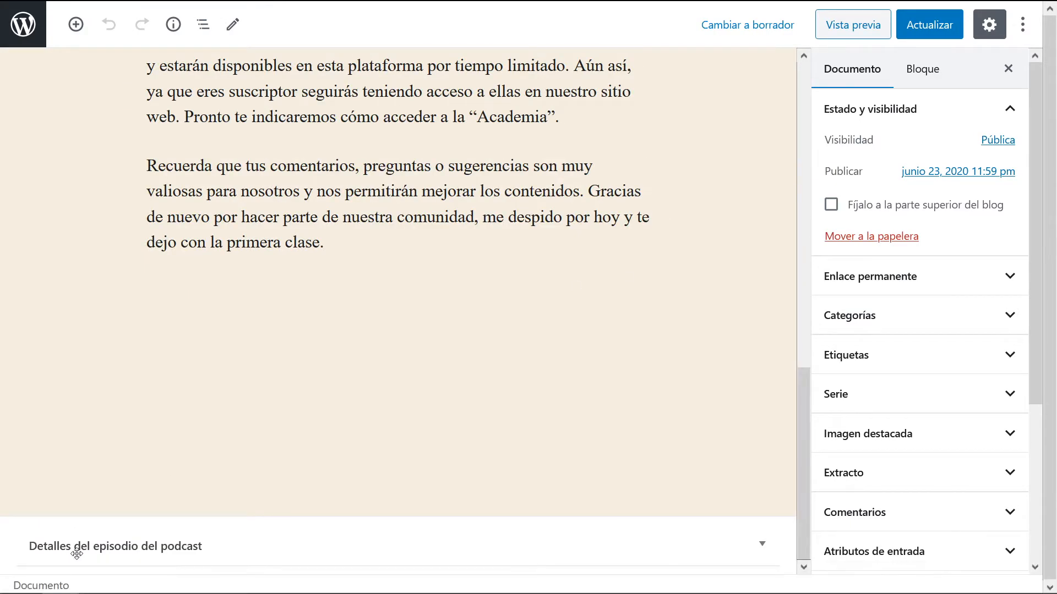
{"action": "left_click", "coordinate": [761, 544]}
{"action": "scroll", "coordinate": [762, 421], "scroll_direction": "down", "scroll_amount": 7}
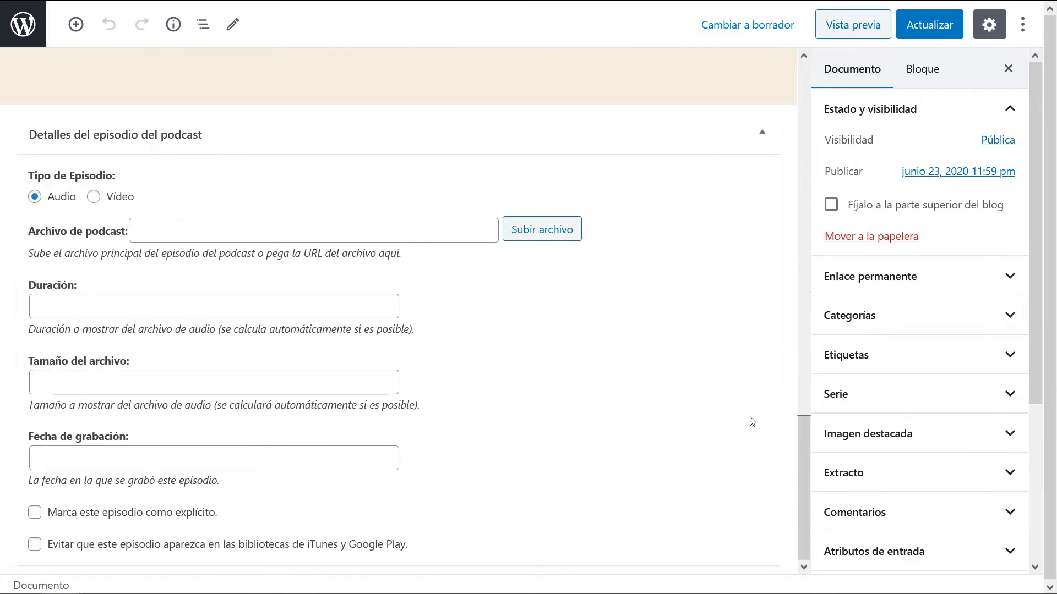
{"action": "scroll", "coordinate": [692, 409], "scroll_direction": "up", "scroll_amount": 15}
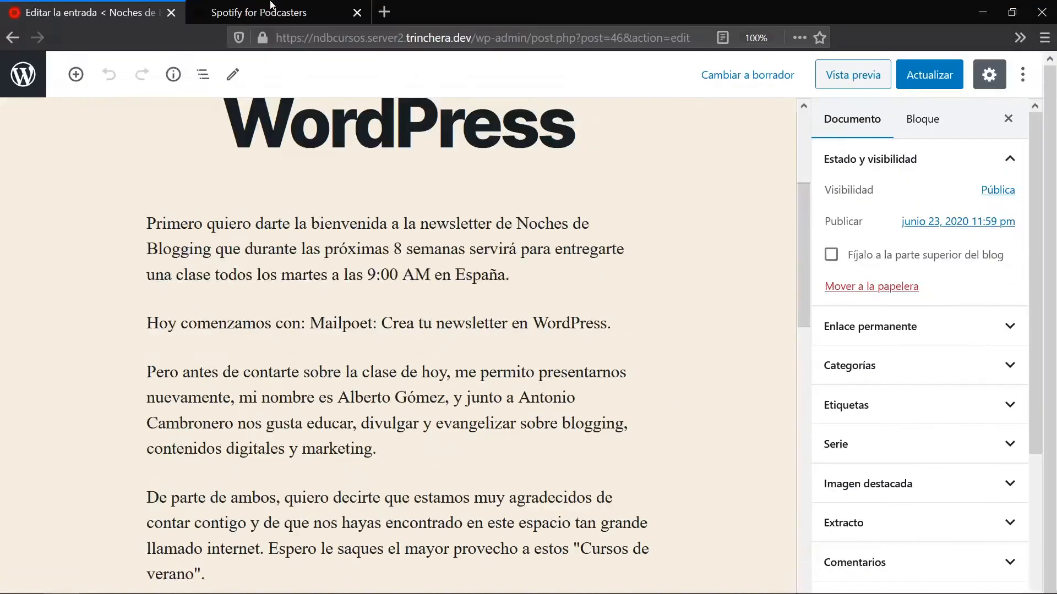
{"action": "scroll", "coordinate": [458, 226], "scroll_direction": "down", "scroll_amount": 15}
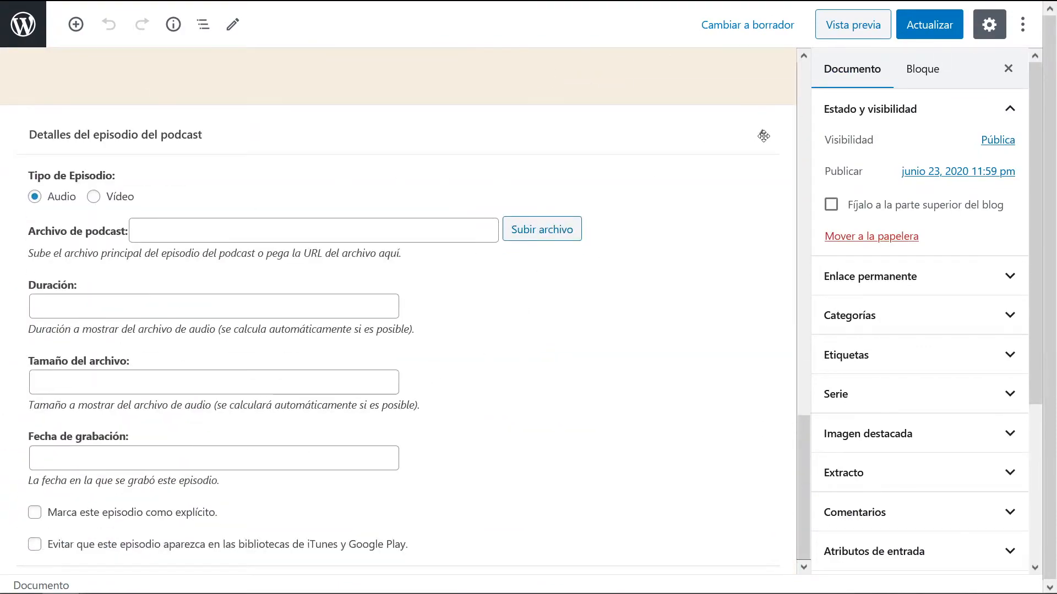
{"action": "left_click", "coordinate": [762, 132]}
{"action": "scroll", "coordinate": [684, 217], "scroll_direction": "up", "scroll_amount": 8}
{"action": "scroll", "coordinate": [682, 216], "scroll_direction": "up", "scroll_amount": 6}
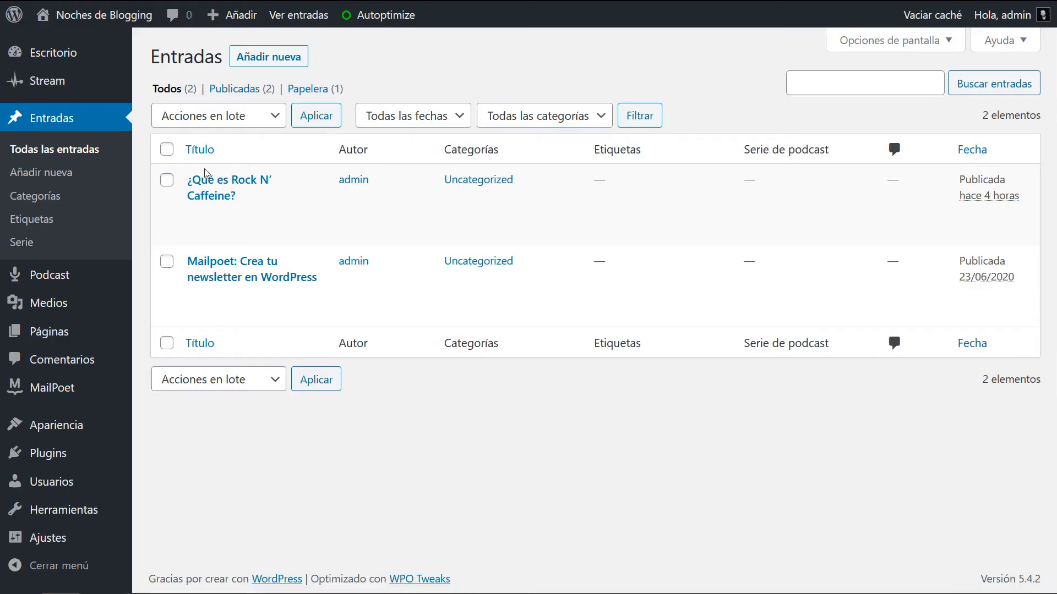
- Reopen Podcast settings, untick Entradas, and switch off including the podcast in the main blog
{"action": "mouse_move", "coordinate": [70, 280]}
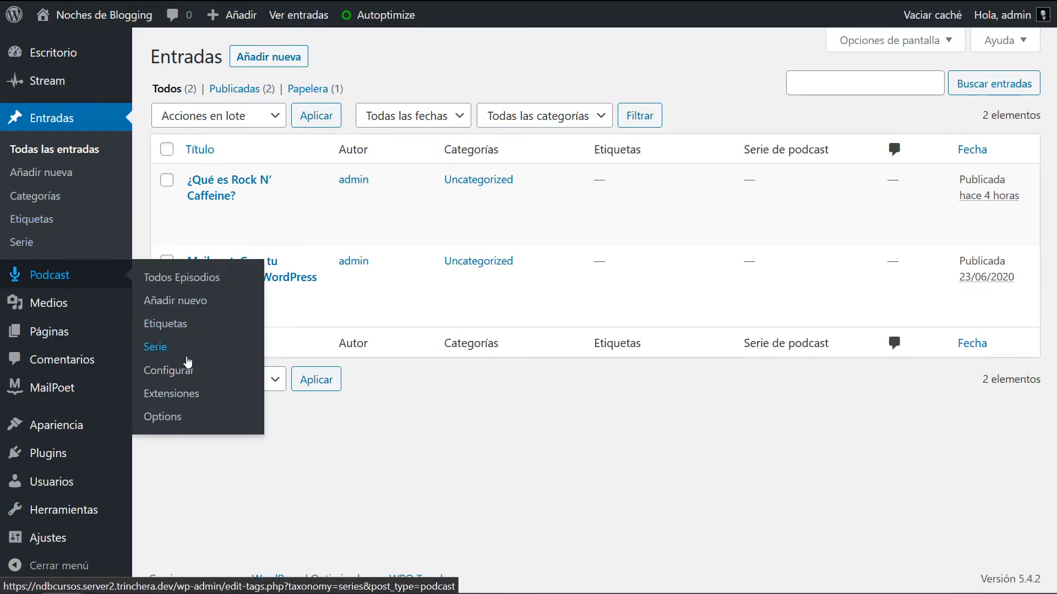
{"action": "left_click", "coordinate": [185, 374]}
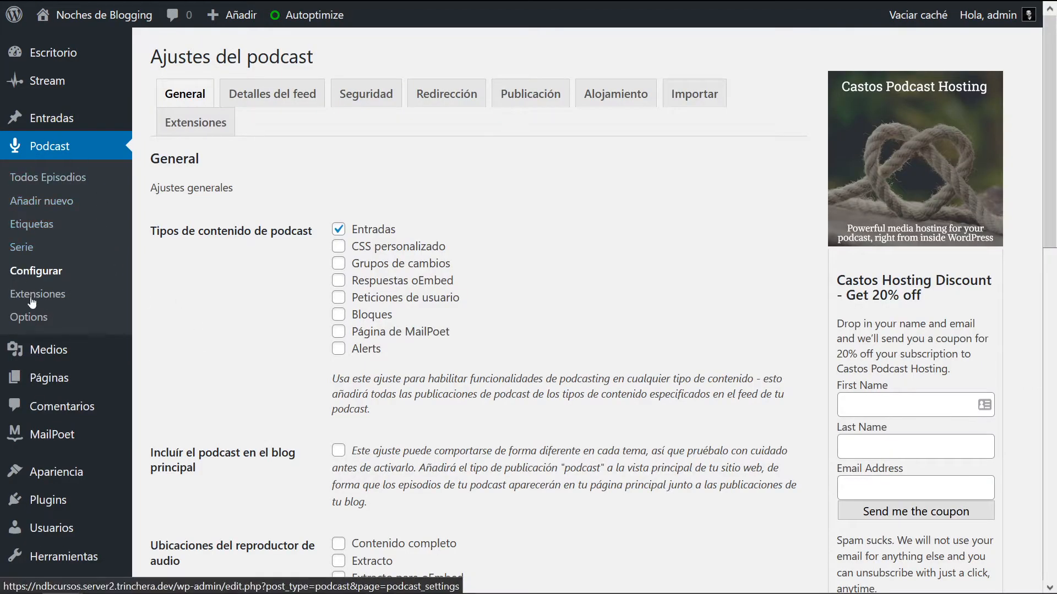
{"action": "left_click", "coordinate": [338, 229]}
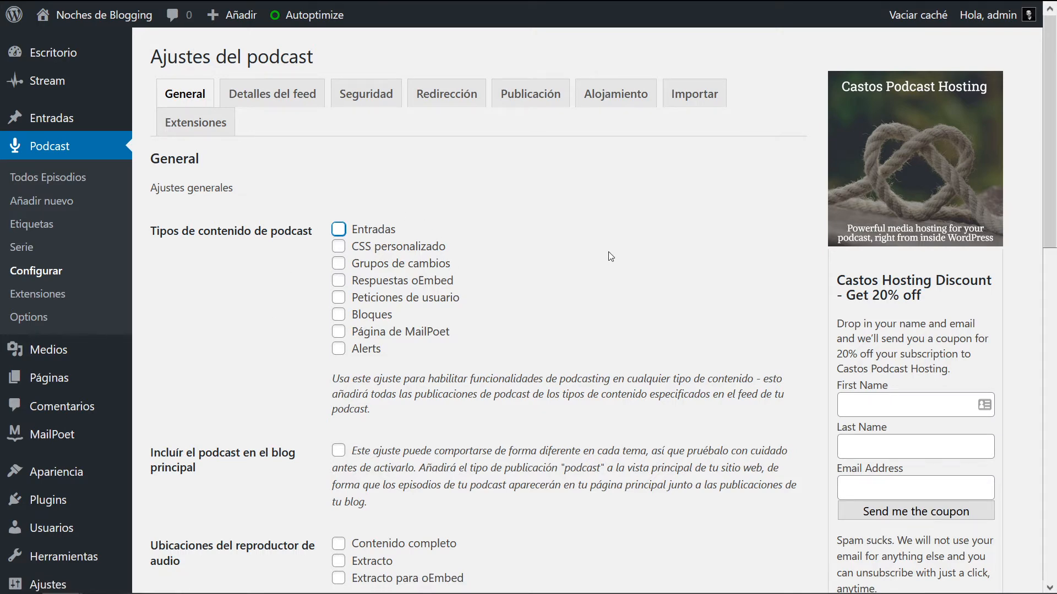
{"action": "scroll", "coordinate": [611, 257], "scroll_direction": "down", "scroll_amount": 3}
{"action": "scroll", "coordinate": [610, 239], "scroll_direction": "down", "scroll_amount": 2}
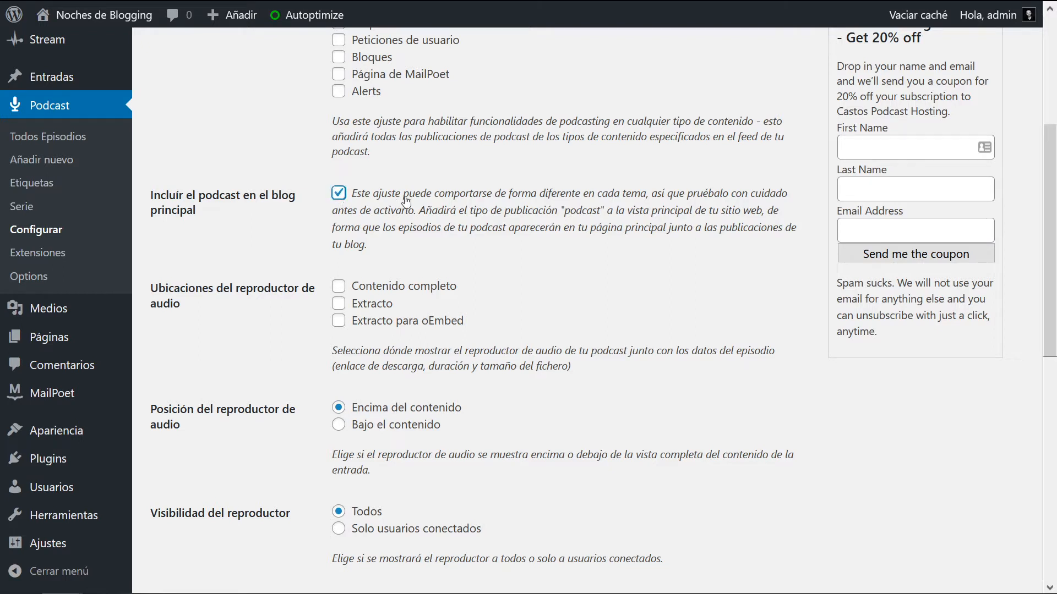
{"action": "mouse_move", "coordinate": [58, 77]}
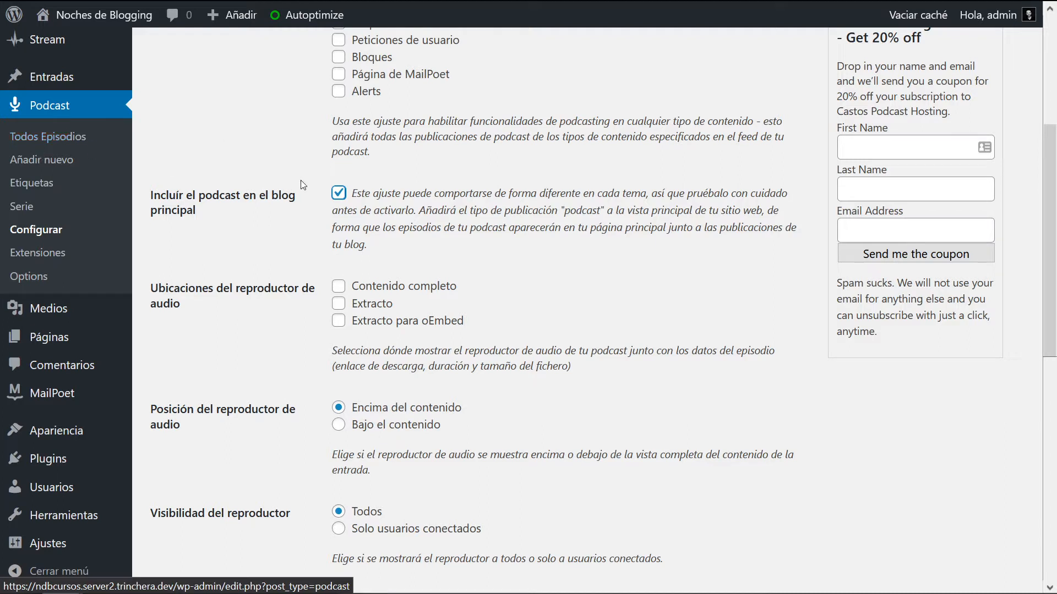
{"action": "key", "text": "space"}
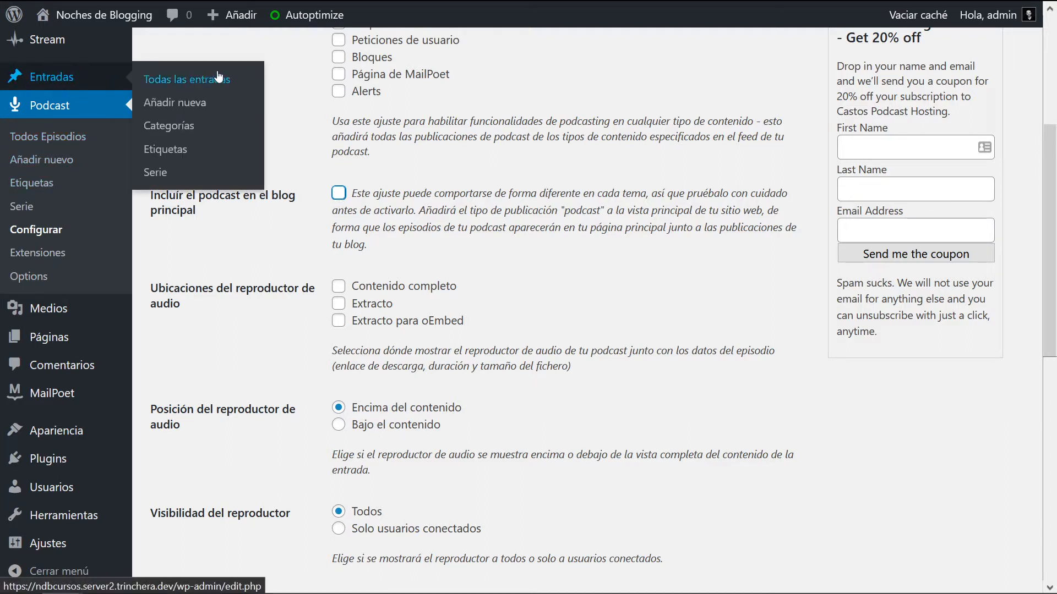
{"action": "scroll", "coordinate": [615, 190], "scroll_direction": "down", "scroll_amount": 3}
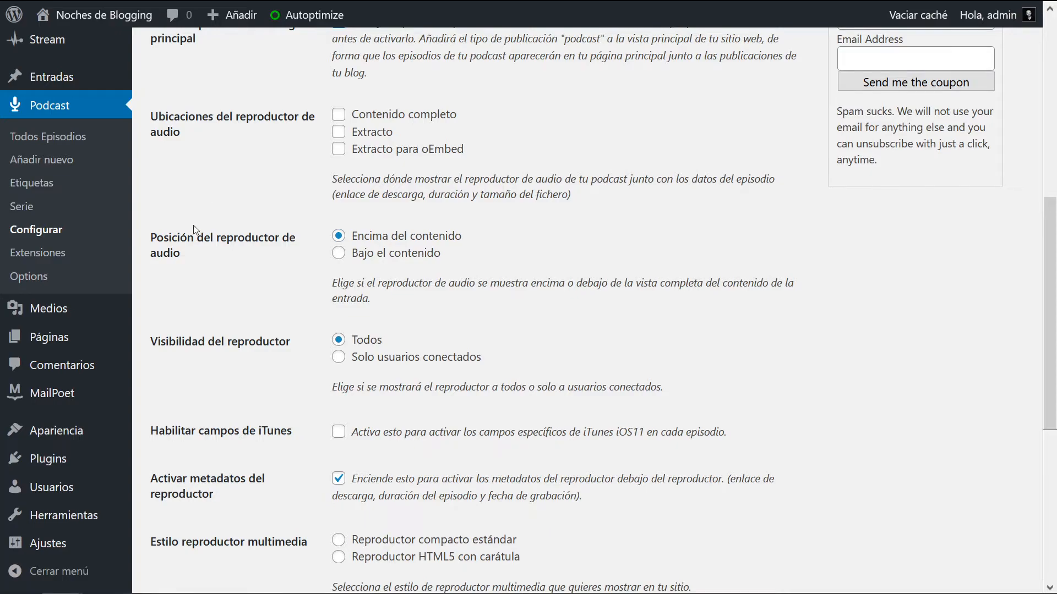
- In a new tab, load buenasideas.co/podcast and open the Corona Marketing episode post
{"action": "left_click", "coordinate": [385, 11]}
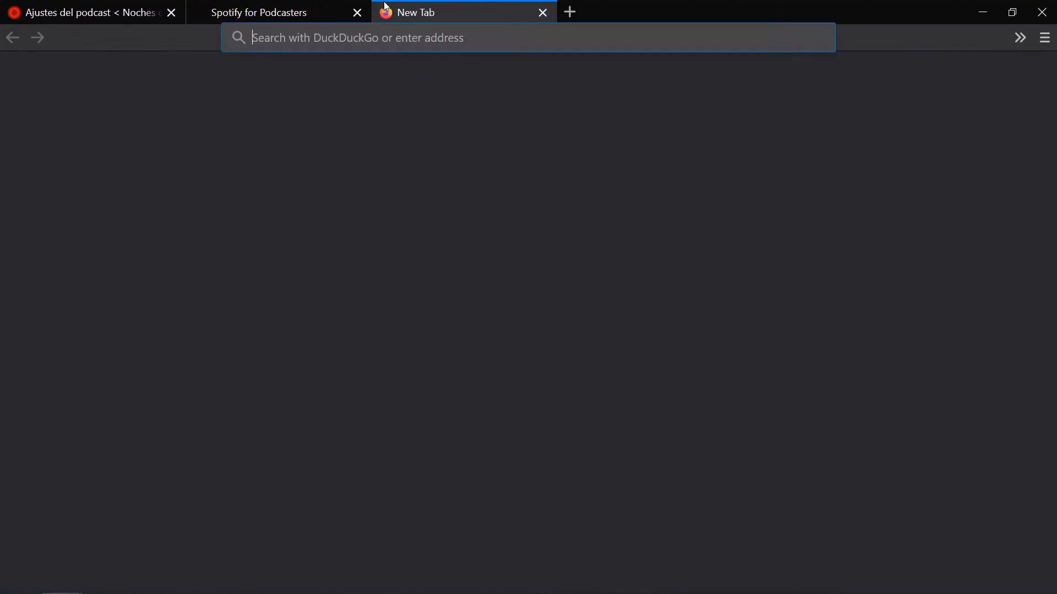
{"action": "type", "text": "buenas"}
{"action": "key", "text": "Down"}
{"action": "key", "text": "Down"}
{"action": "key", "text": "Down"}
{"action": "key", "text": "Down"}
{"action": "key", "text": "Down"}
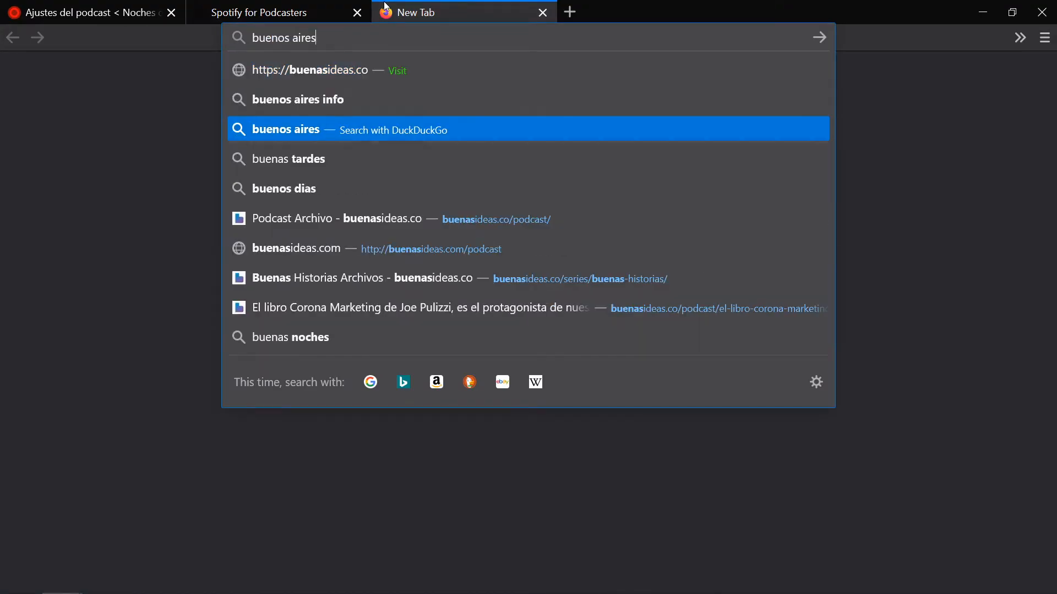
{"action": "key", "text": "Return"}
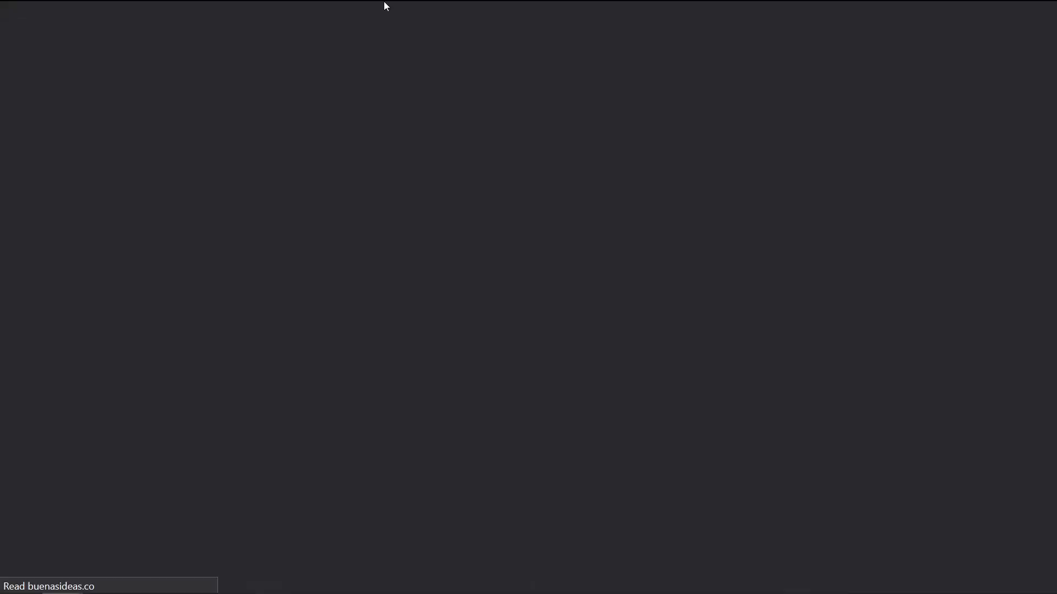
{"action": "scroll", "coordinate": [429, 242], "scroll_direction": "down", "scroll_amount": 12}
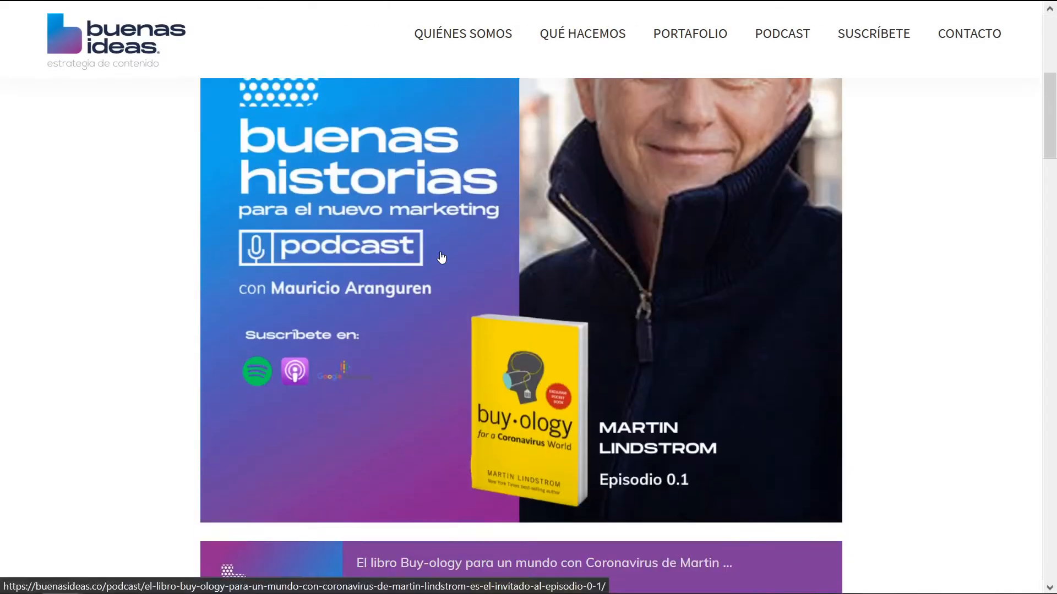
{"action": "scroll", "coordinate": [450, 257], "scroll_direction": "down", "scroll_amount": 15}
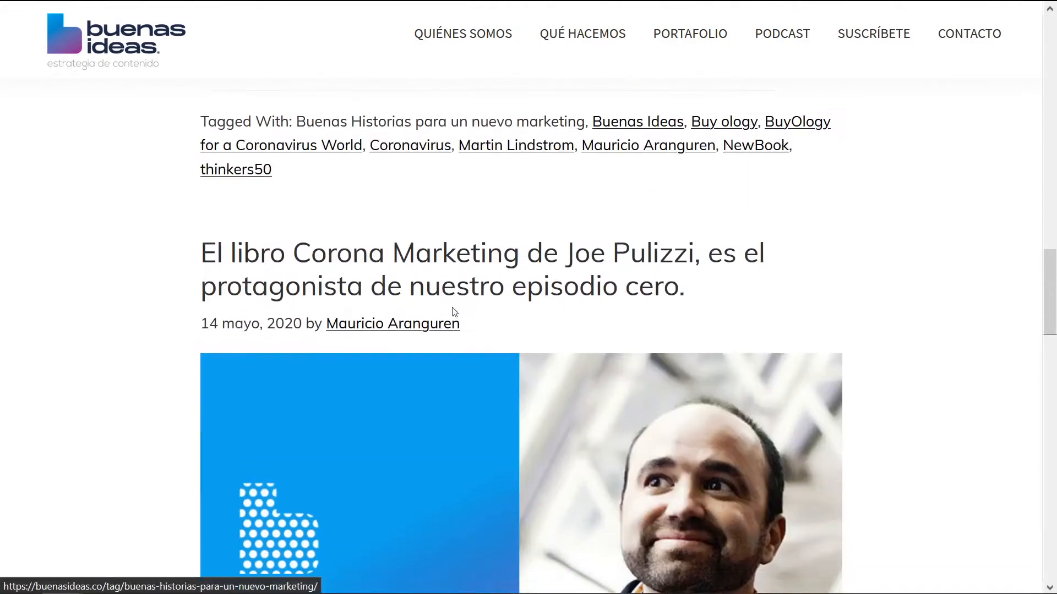
{"action": "left_click", "coordinate": [489, 293]}
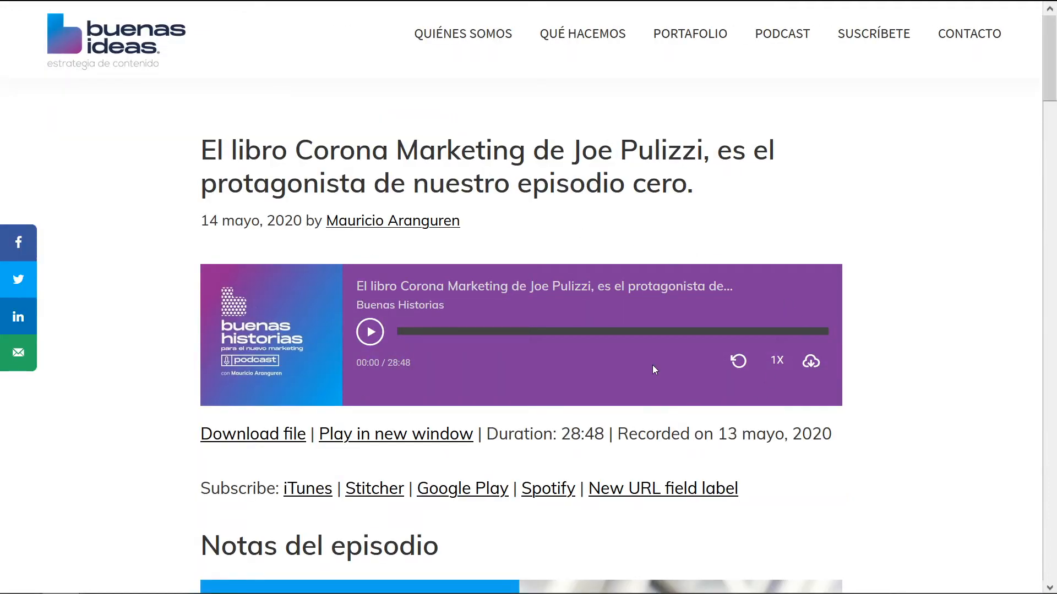
- Tick Contenido completo as the player location, comparing against the Corona Marketing post
{"action": "mouse_move", "coordinate": [167, 2]}
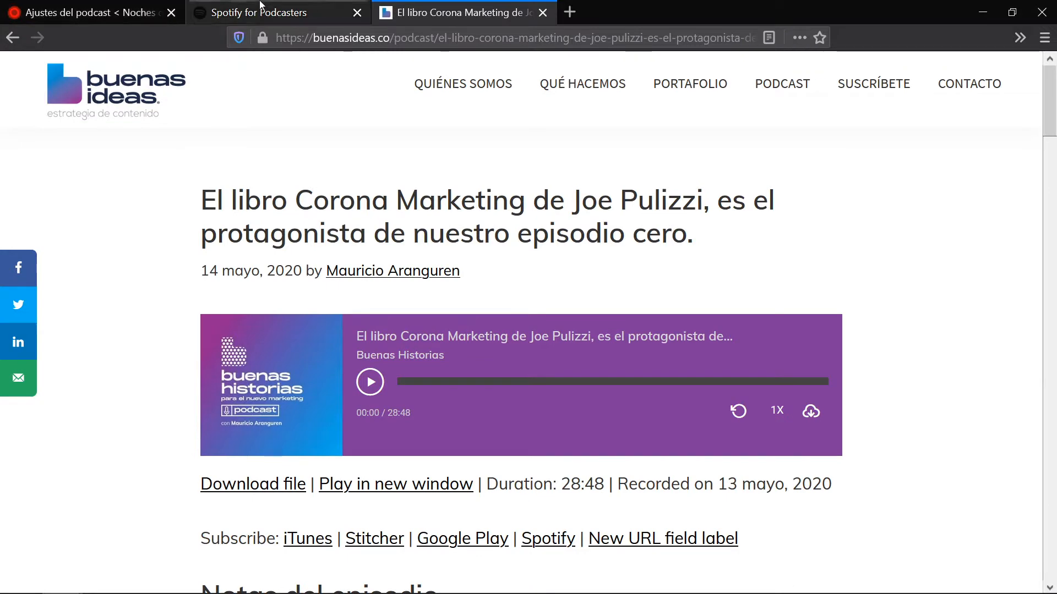
{"action": "left_click", "coordinate": [88, 12]}
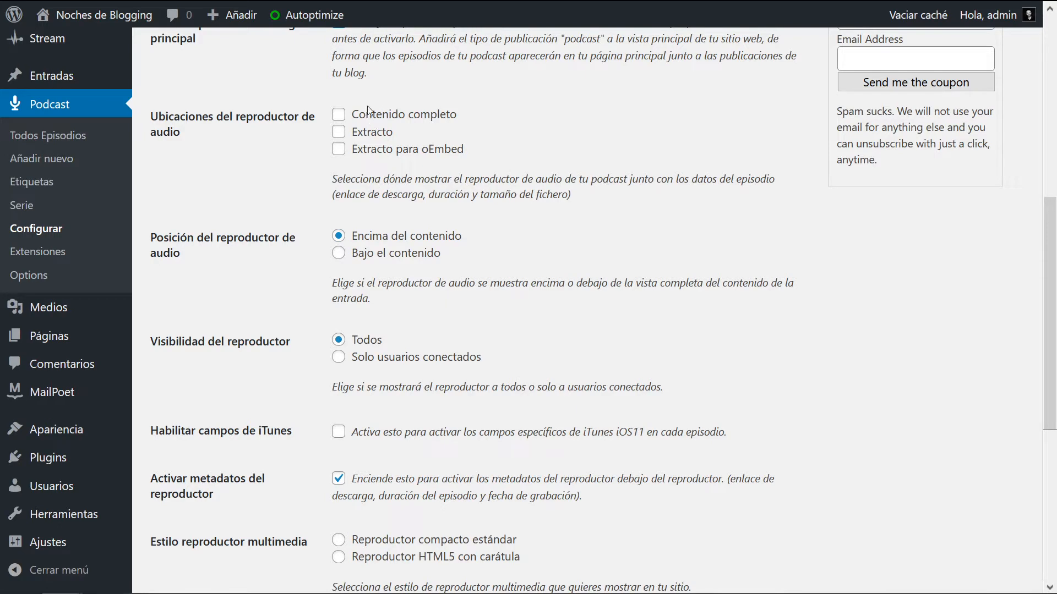
{"action": "left_click", "coordinate": [337, 114]}
{"action": "left_click", "coordinate": [461, 6]}
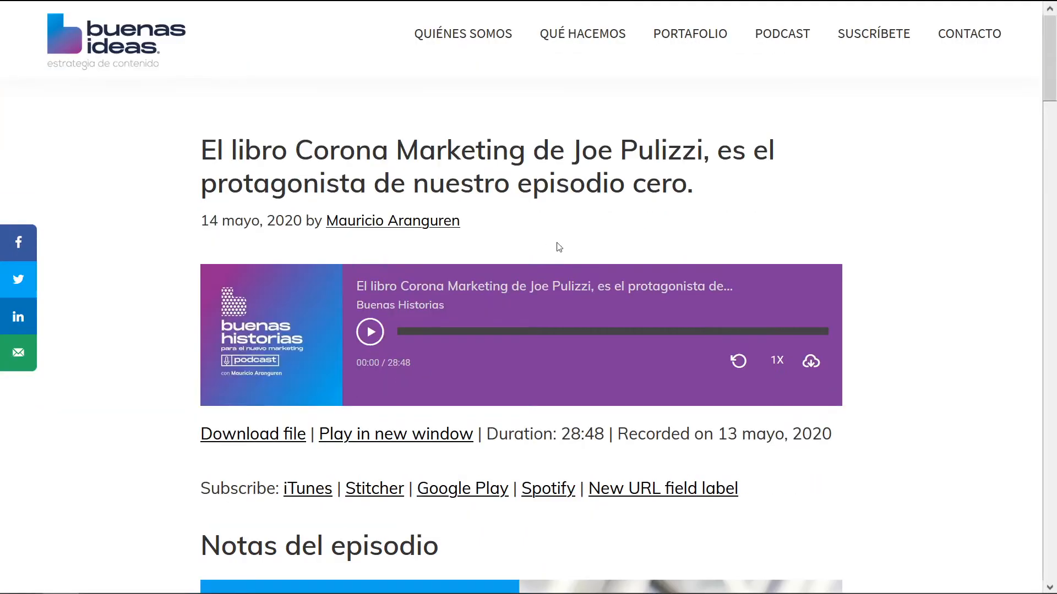
{"action": "scroll", "coordinate": [569, 207], "scroll_direction": "down", "scroll_amount": 7}
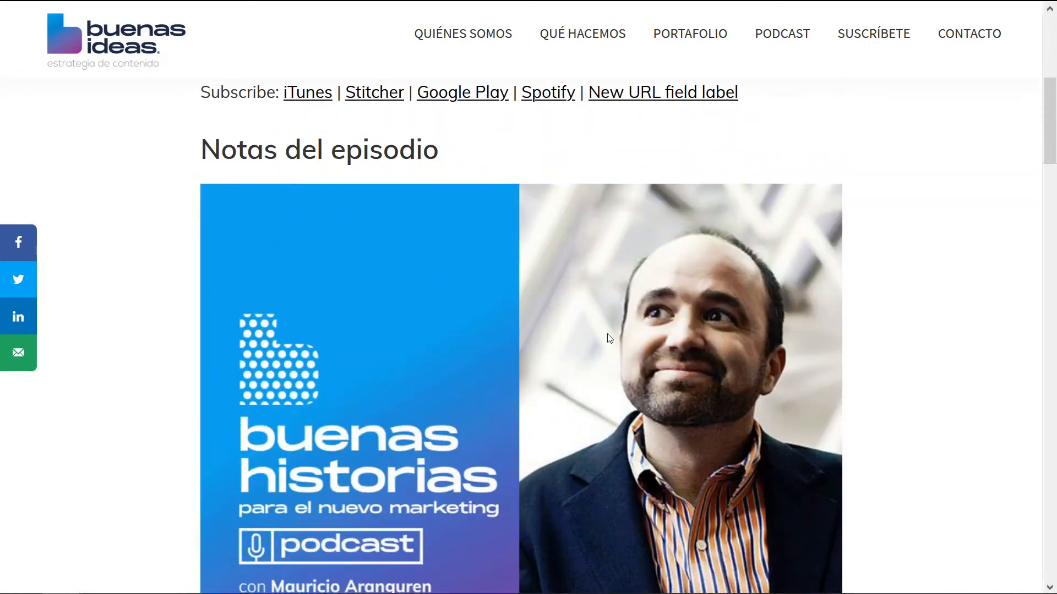
{"action": "scroll", "coordinate": [683, 286], "scroll_direction": "up", "scroll_amount": 7}
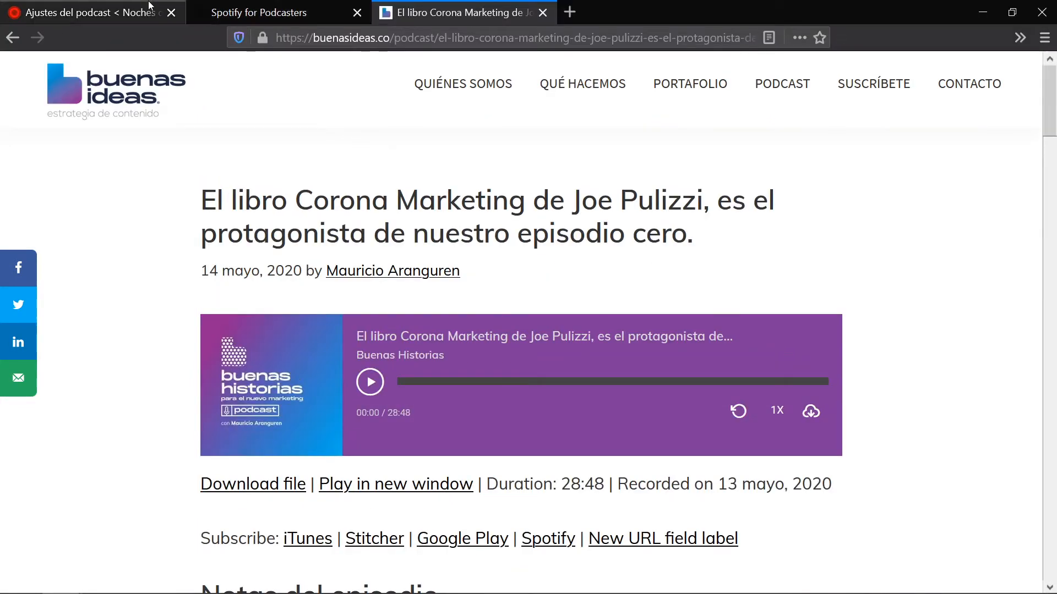
{"action": "left_click", "coordinate": [71, 7]}
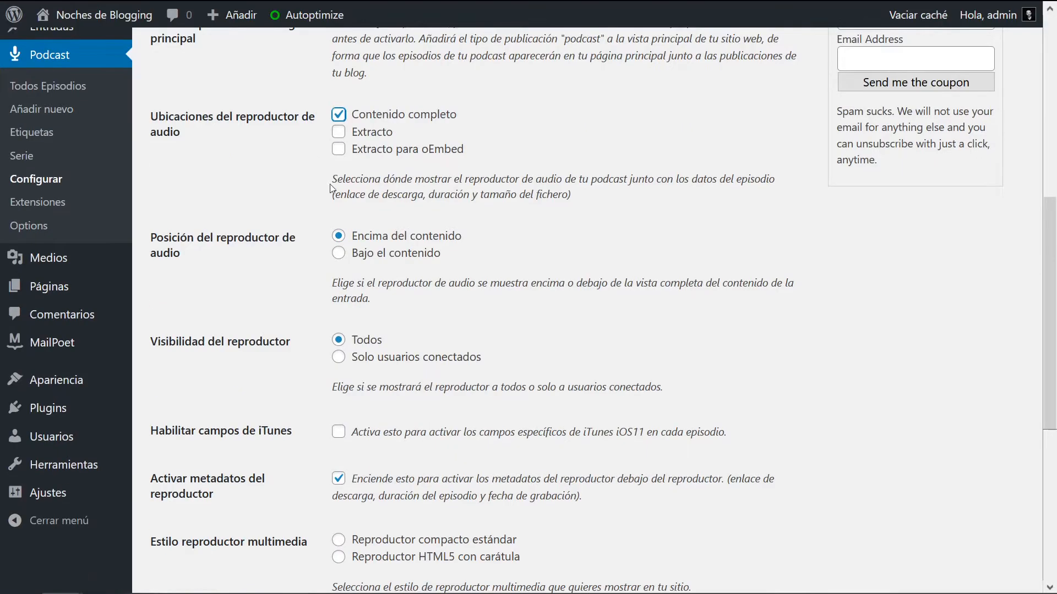
{"action": "left_click", "coordinate": [362, 138]}
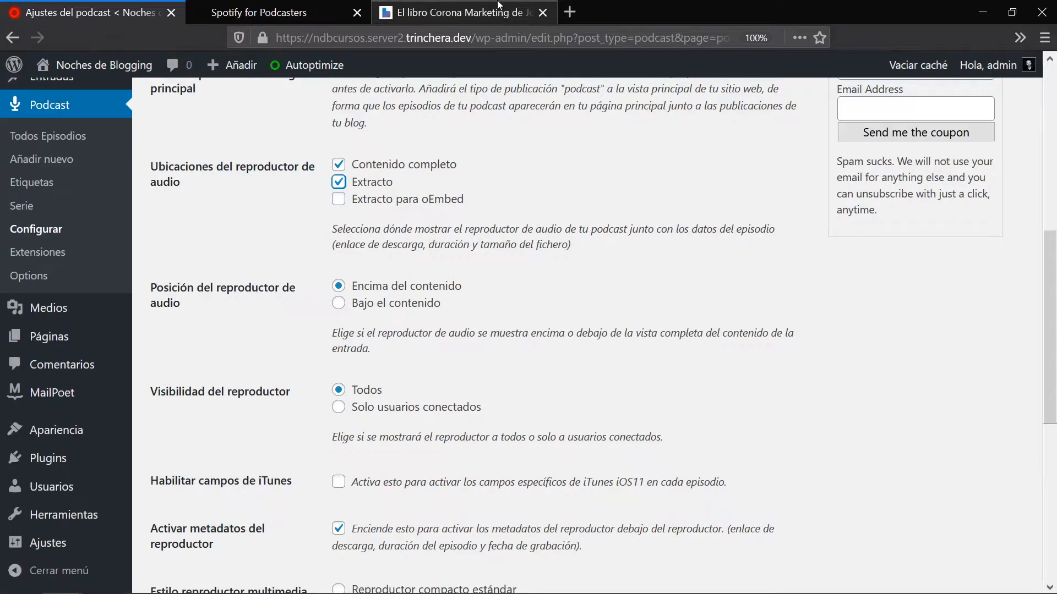
{"action": "left_click", "coordinate": [490, 6]}
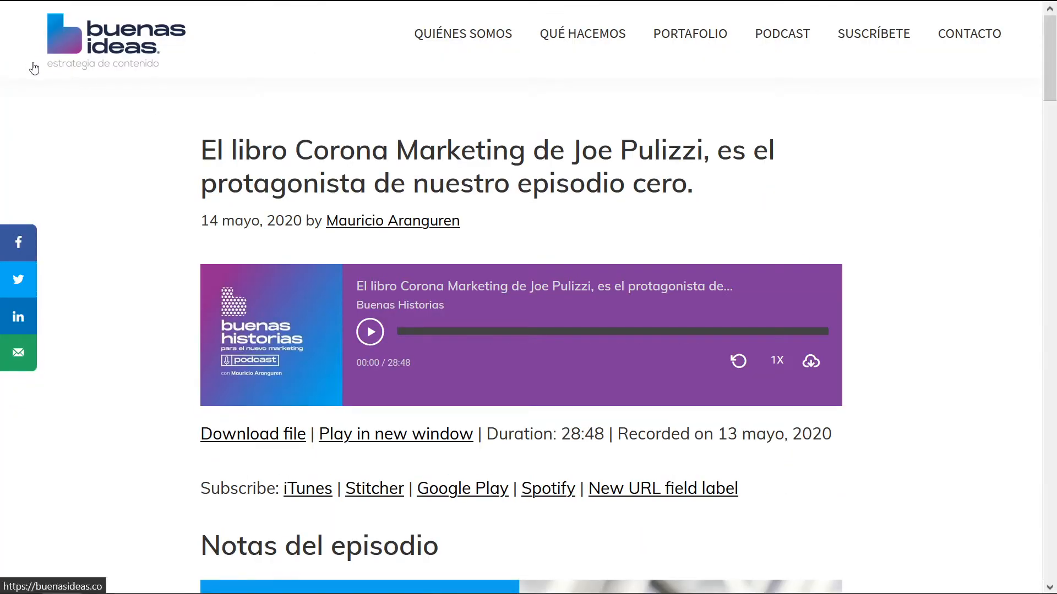
{"action": "key", "text": "F5"}
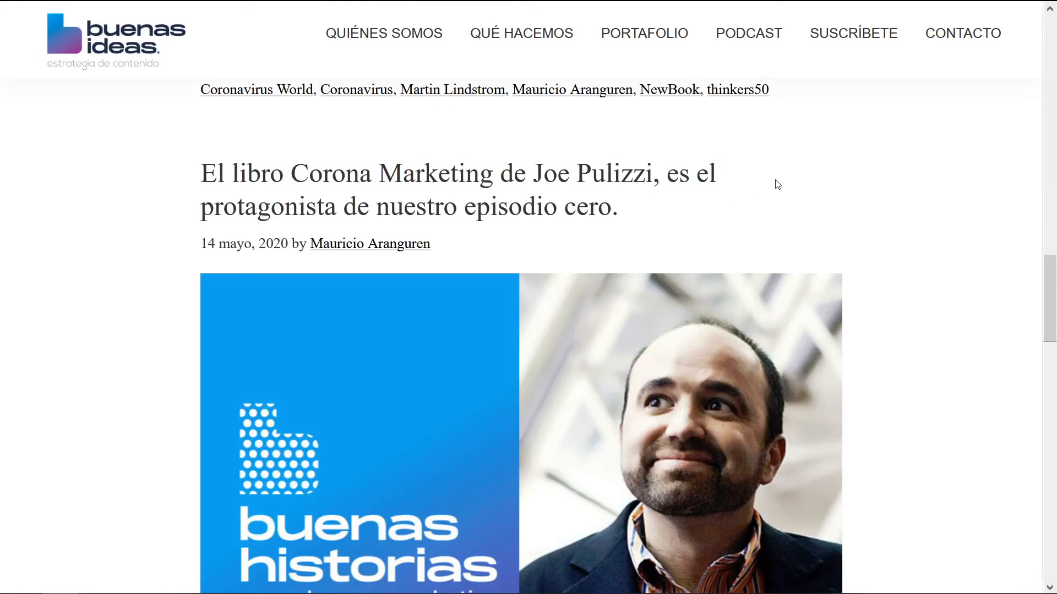
{"action": "scroll", "coordinate": [778, 185], "scroll_direction": "up", "scroll_amount": 15}
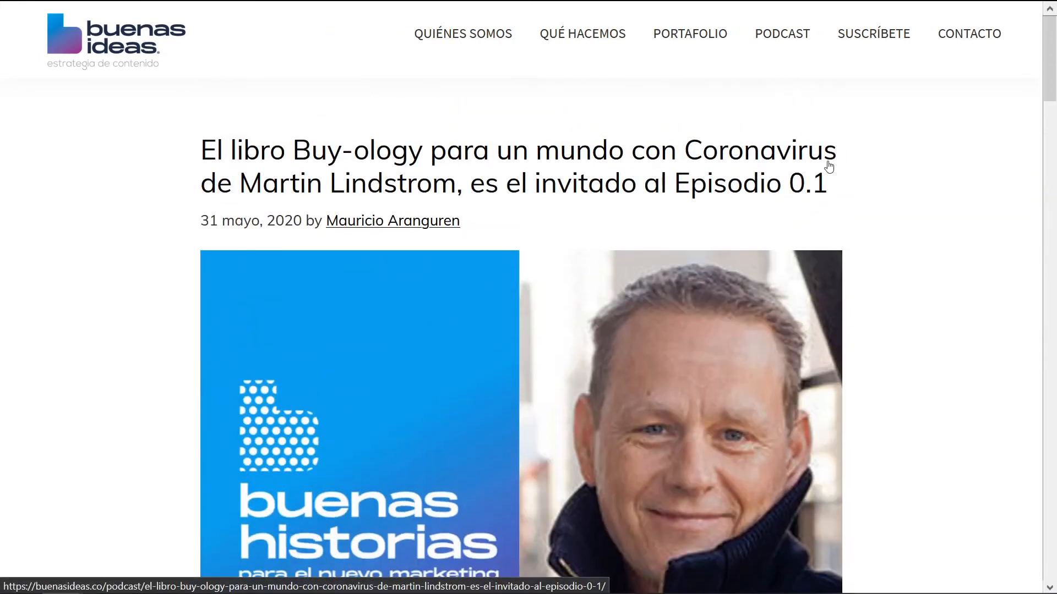
{"action": "scroll", "coordinate": [829, 166], "scroll_direction": "down", "scroll_amount": 10}
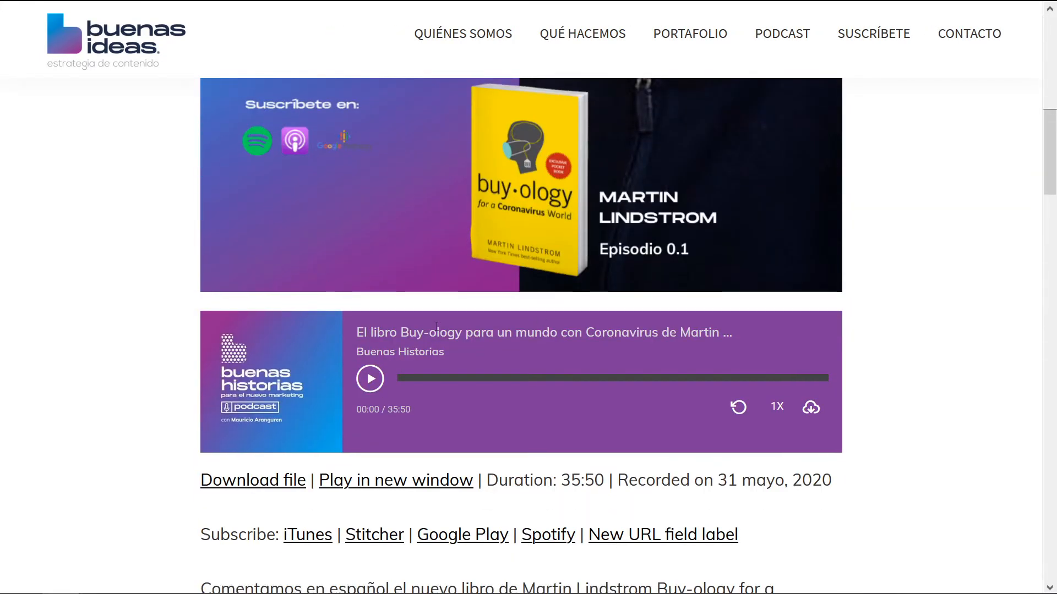
{"action": "scroll", "coordinate": [436, 326], "scroll_direction": "down", "scroll_amount": 10}
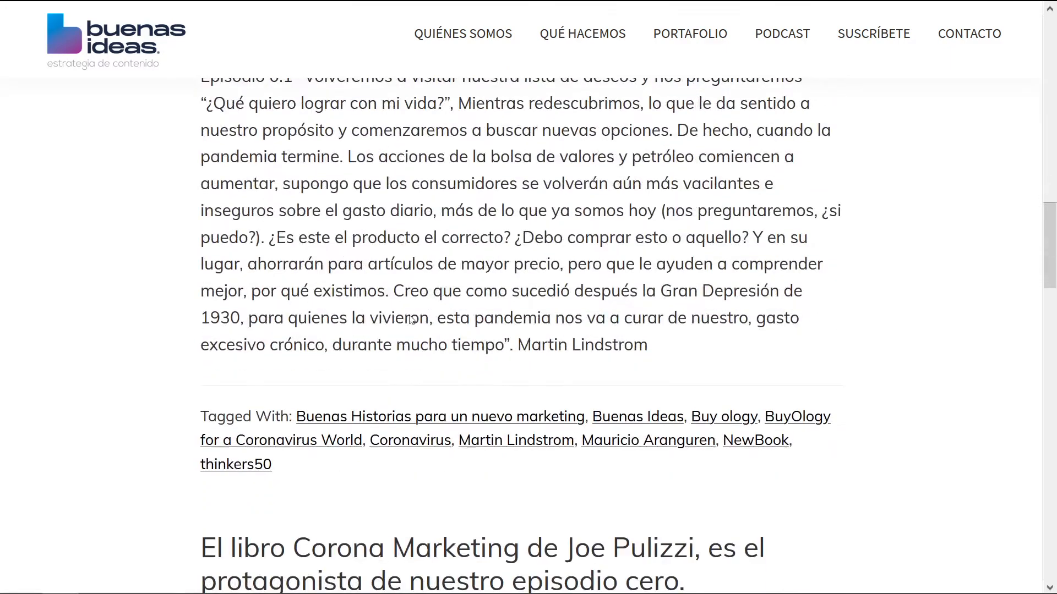
{"action": "scroll", "coordinate": [410, 319], "scroll_direction": "down", "scroll_amount": 15}
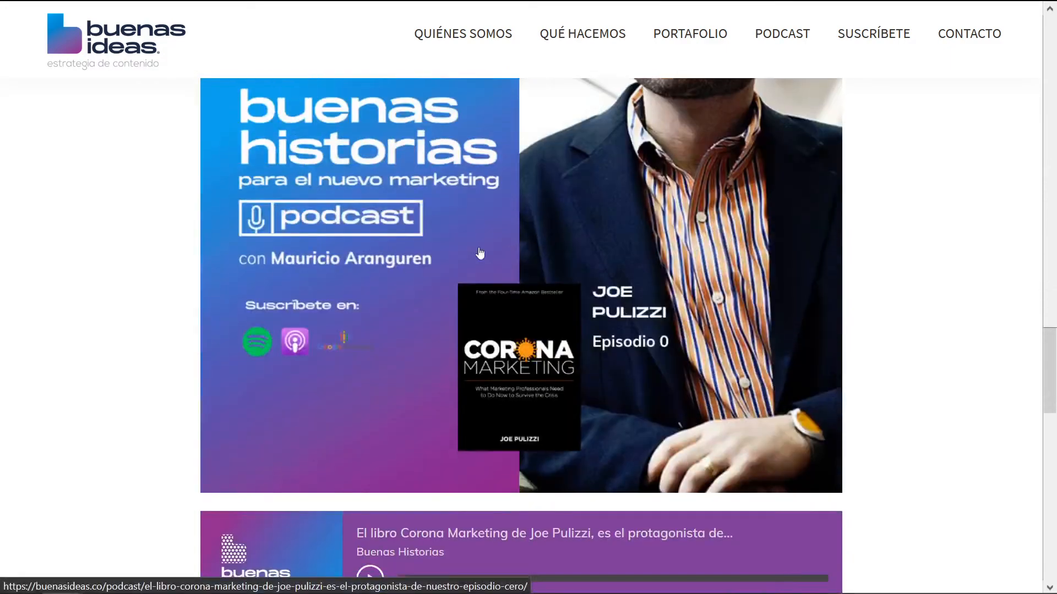
{"action": "scroll", "coordinate": [480, 253], "scroll_direction": "down", "scroll_amount": 5}
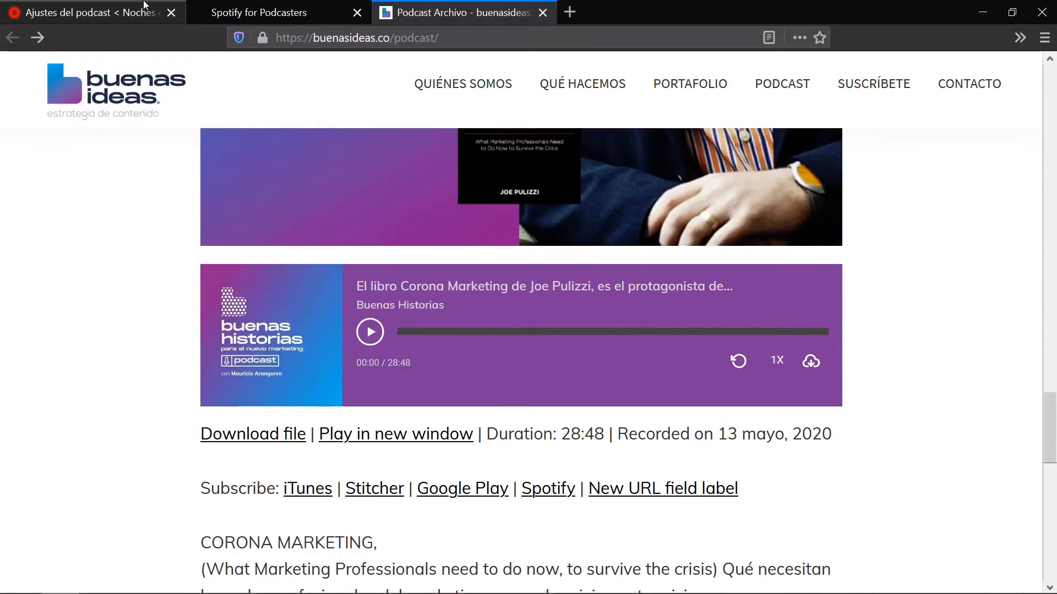
{"action": "left_click", "coordinate": [144, 5]}
{"action": "left_click", "coordinate": [338, 131]}
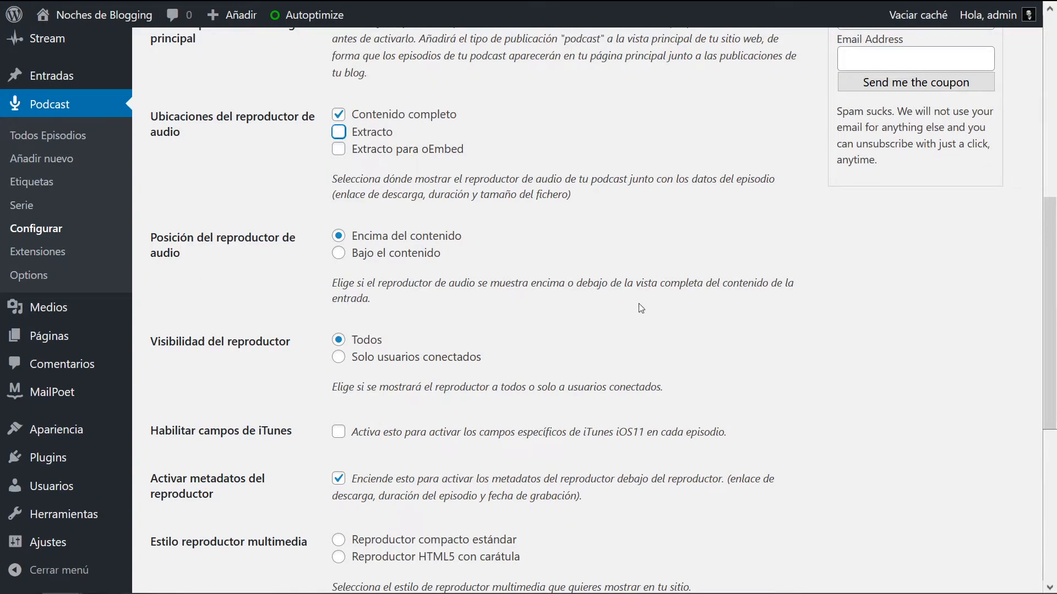
{"action": "scroll", "coordinate": [616, 269], "scroll_direction": "down", "scroll_amount": 2}
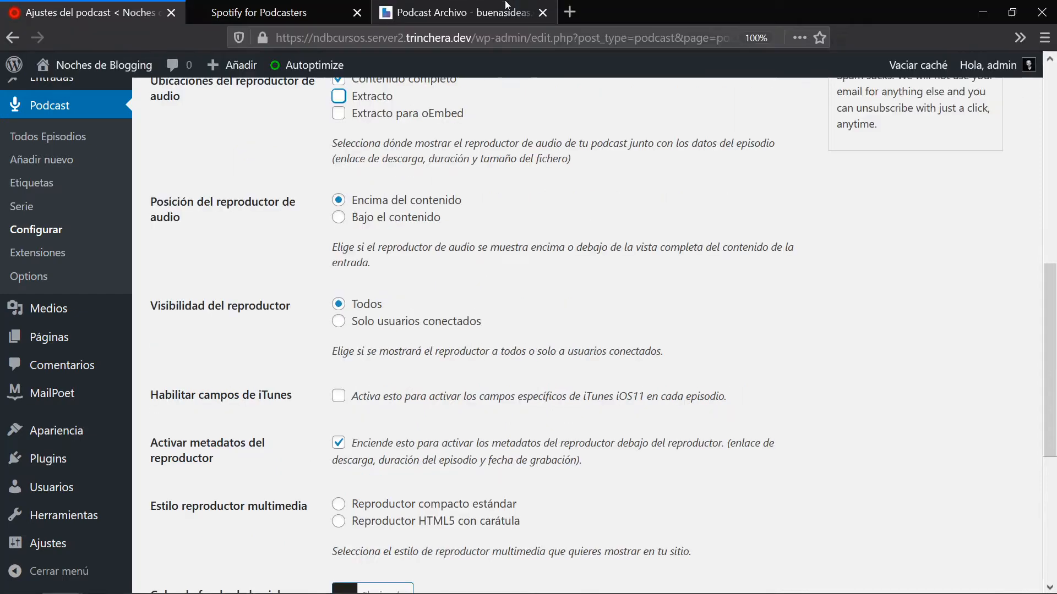
{"action": "left_click", "coordinate": [485, 13]}
{"action": "scroll", "coordinate": [819, 253], "scroll_direction": "up", "scroll_amount": 12}
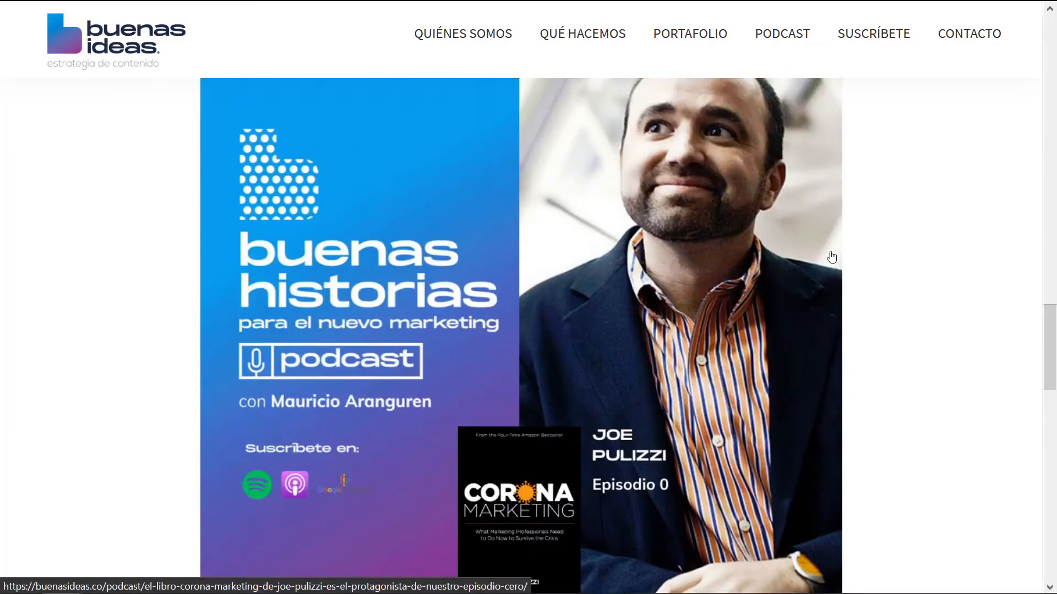
{"action": "left_click", "coordinate": [461, 349]}
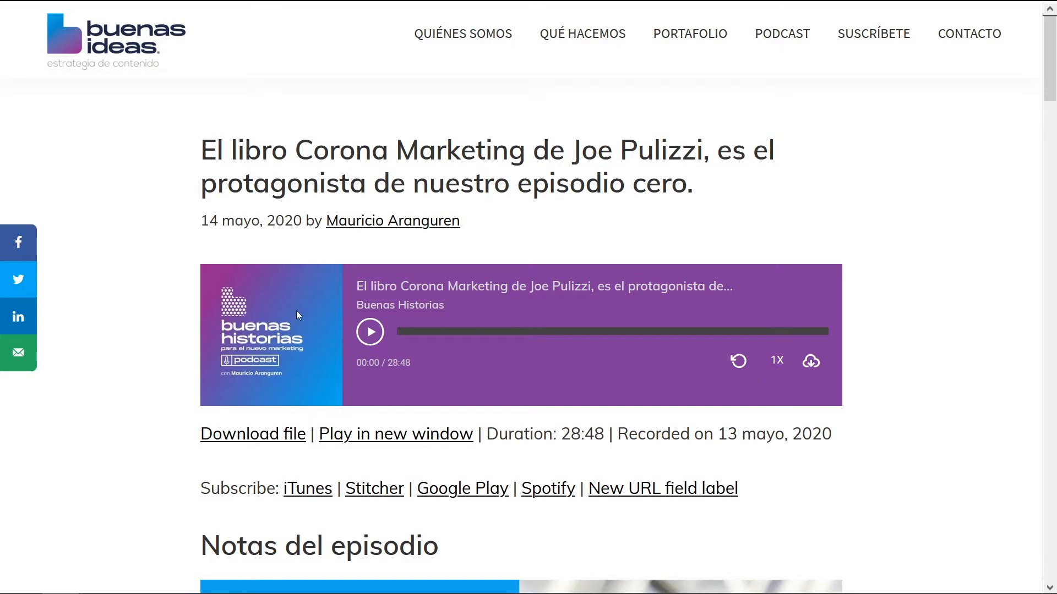
{"action": "left_click_drag", "start_coordinate": [1048, 81], "coordinate": [948, 386]}
{"action": "left_click_drag", "start_coordinate": [954, 347], "coordinate": [1049, 375]}
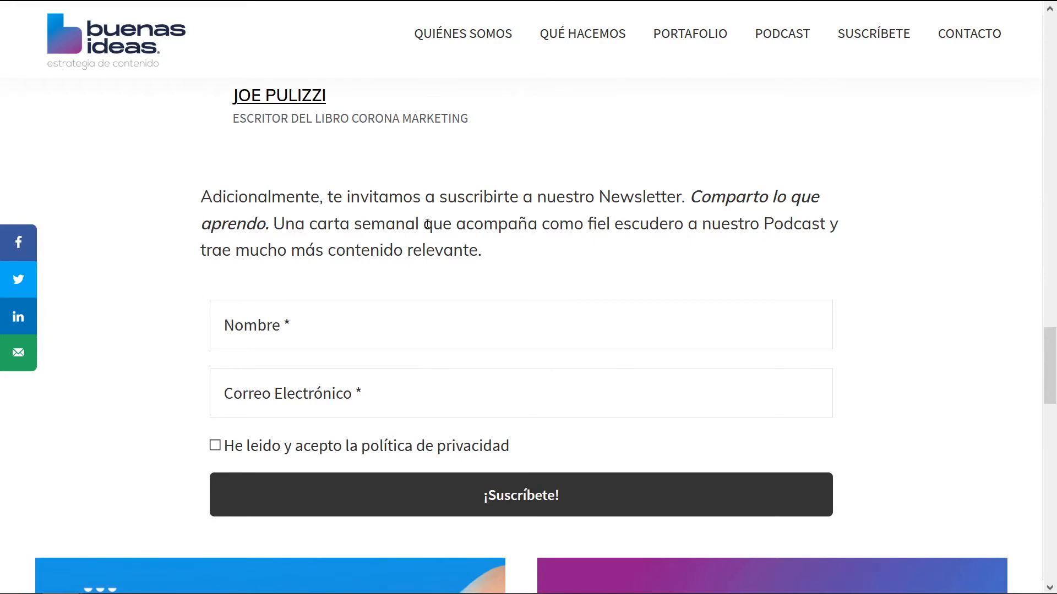
{"action": "left_click", "coordinate": [83, 11]}
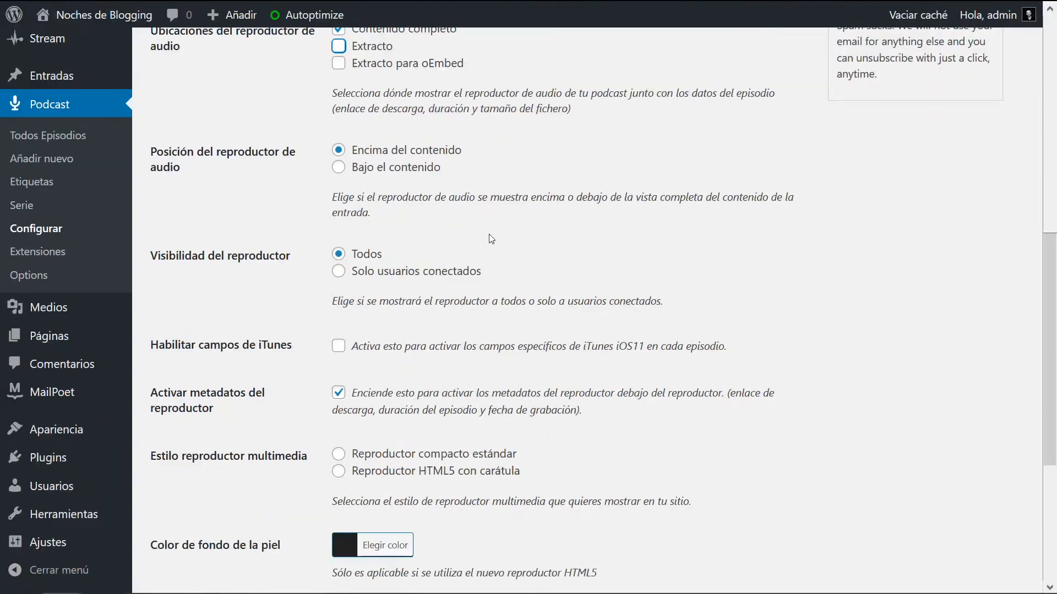
- Try logged-in-only player visibility, revert to everyone, and switch to the Corona Marketing episode tab
{"action": "scroll", "coordinate": [489, 235], "scroll_direction": "up", "scroll_amount": 2}
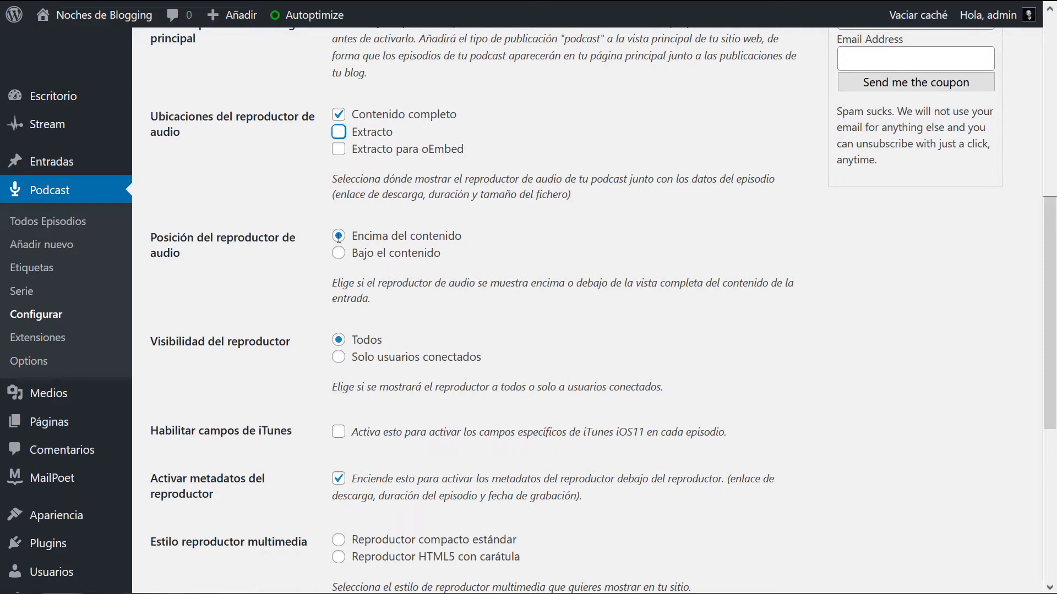
{"action": "scroll", "coordinate": [332, 252], "scroll_direction": "up", "scroll_amount": 2}
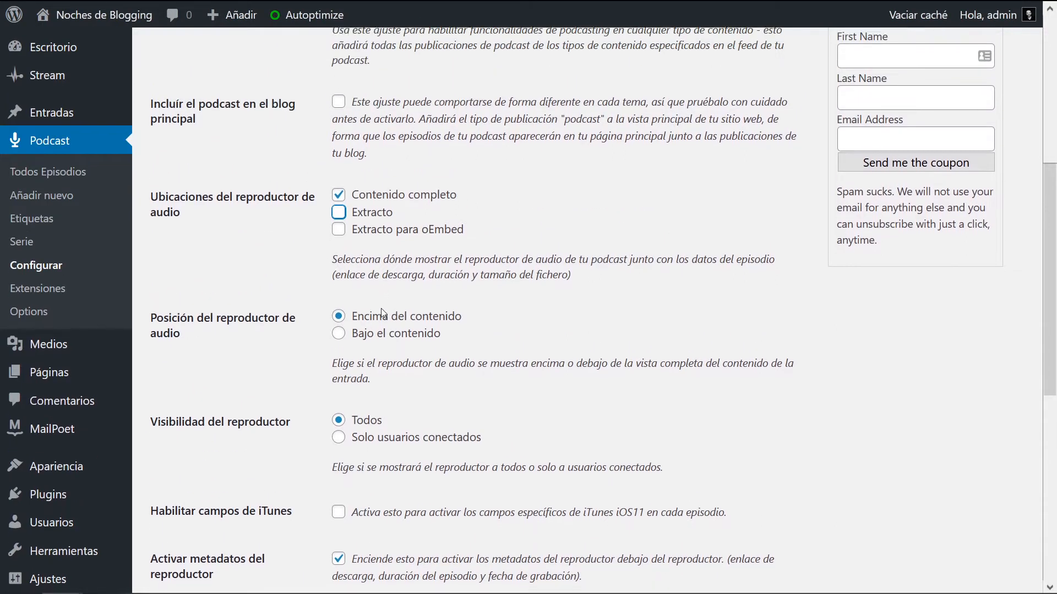
{"action": "scroll", "coordinate": [384, 303], "scroll_direction": "down", "scroll_amount": 2}
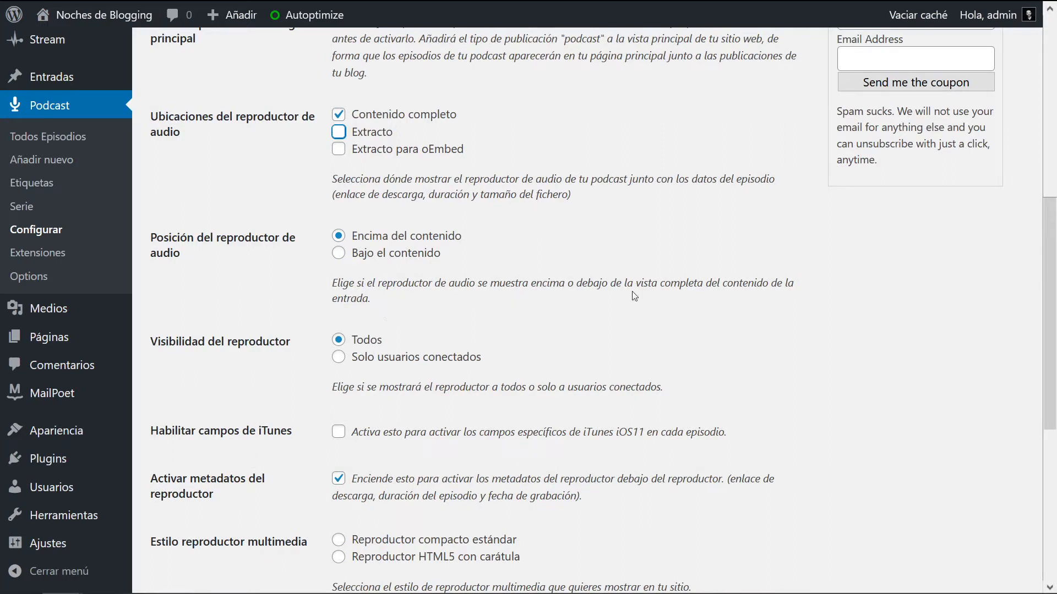
{"action": "scroll", "coordinate": [629, 300], "scroll_direction": "down", "scroll_amount": 2}
{"action": "scroll", "coordinate": [629, 300], "scroll_direction": "down", "scroll_amount": 2}
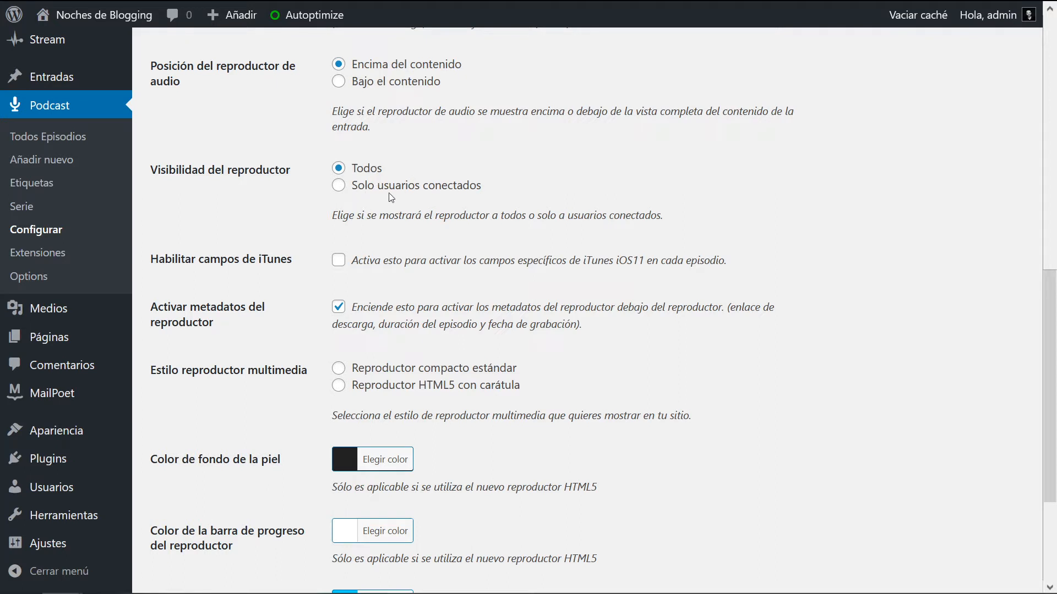
{"action": "left_click", "coordinate": [372, 188]}
{"action": "left_click", "coordinate": [337, 168]}
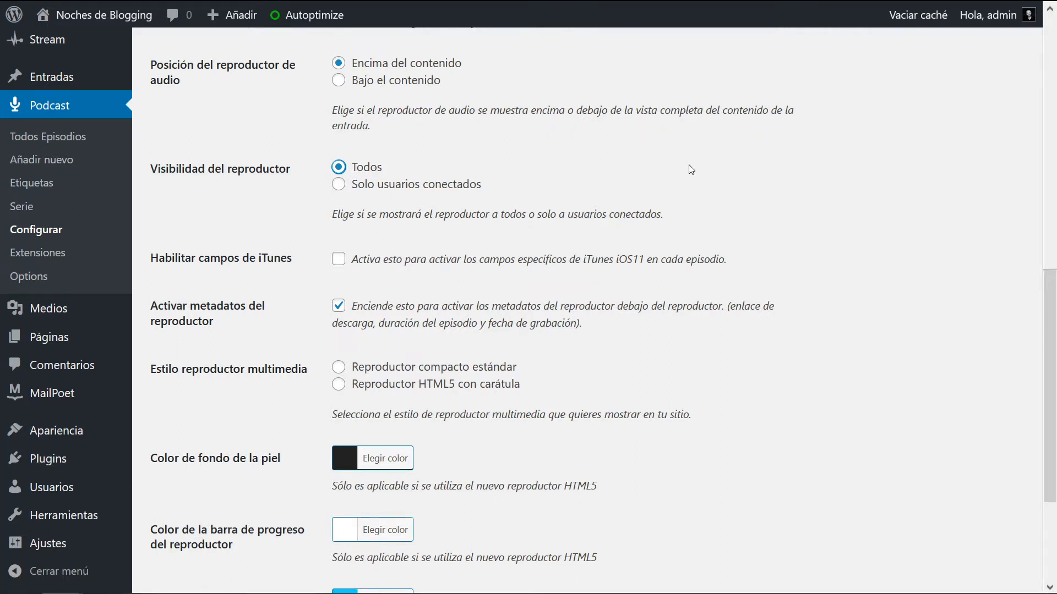
{"action": "scroll", "coordinate": [689, 165], "scroll_direction": "down", "scroll_amount": 2}
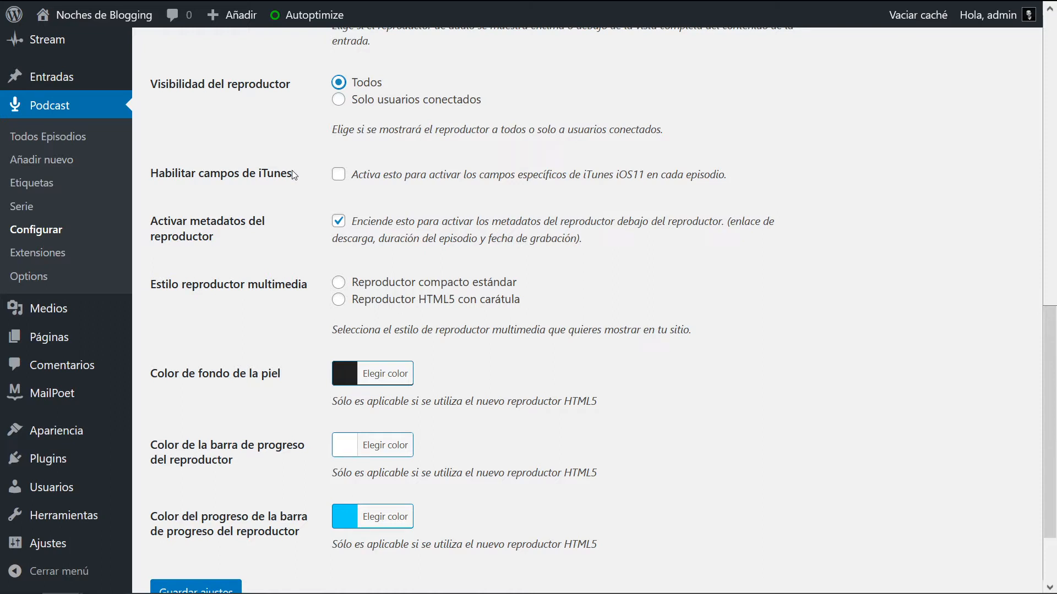
{"action": "scroll", "coordinate": [394, 204], "scroll_direction": "down", "scroll_amount": 2}
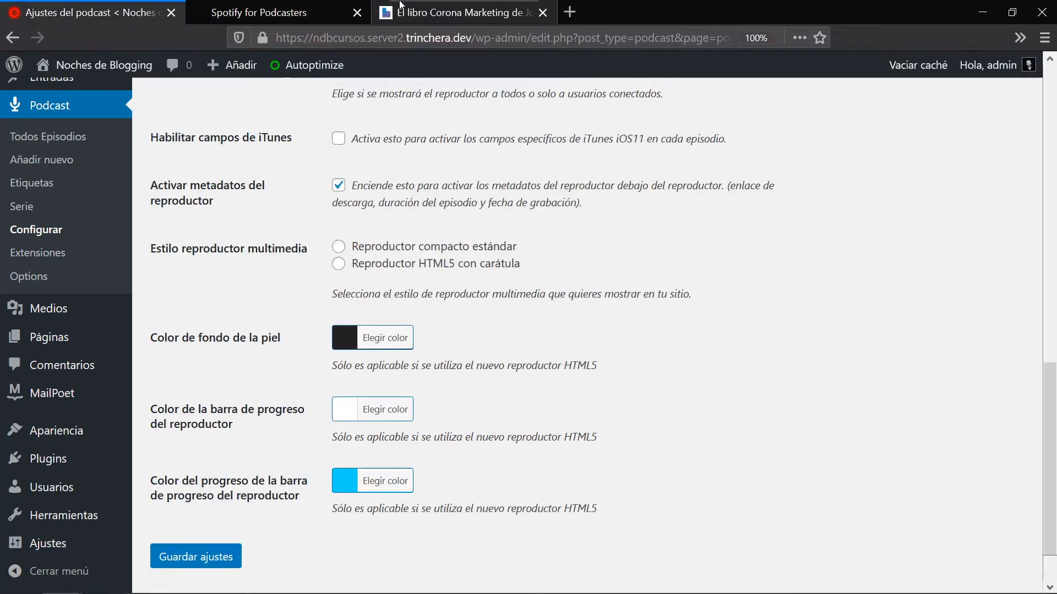
{"action": "left_click", "coordinate": [401, 4]}
- Screenshot-select the episode's download and duration line, cancel, and return to settings in full screen
{"action": "scroll", "coordinate": [793, 239], "scroll_direction": "up", "scroll_amount": 5}
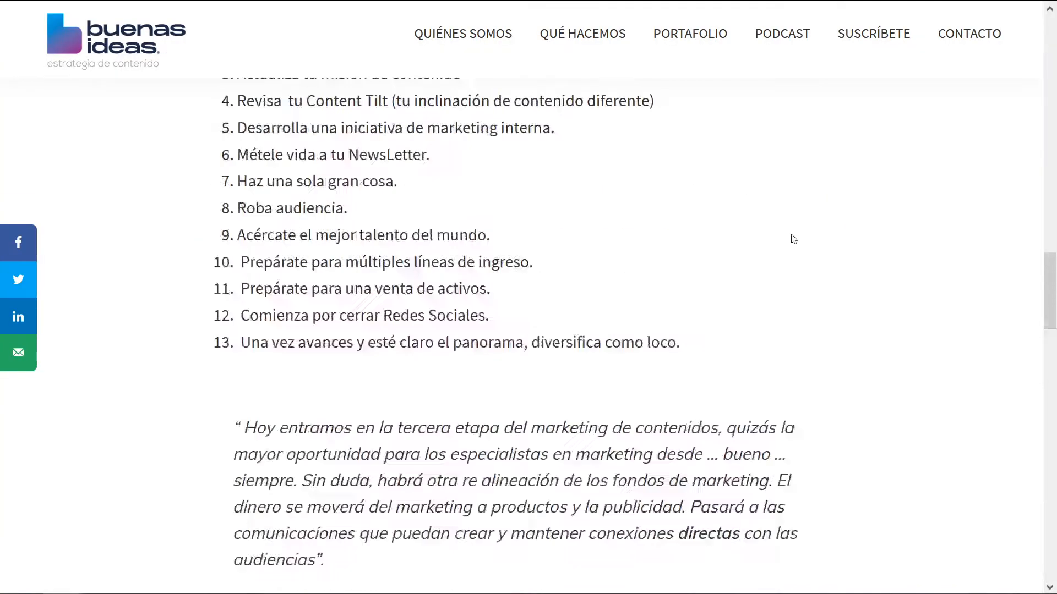
{"action": "scroll", "coordinate": [793, 239], "scroll_direction": "up", "scroll_amount": 15}
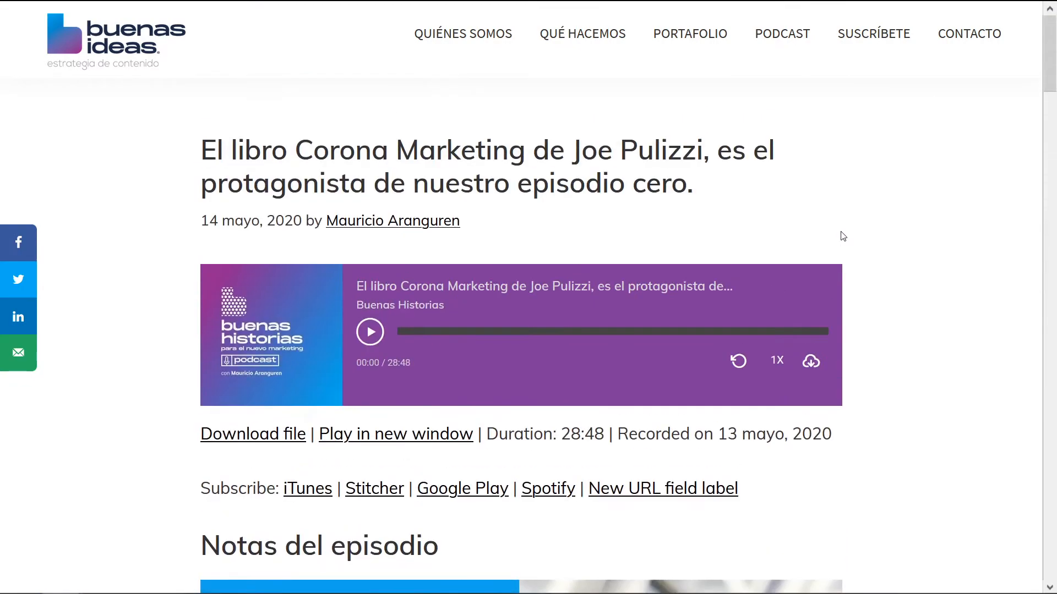
{"action": "right_click", "coordinate": [900, 401]}
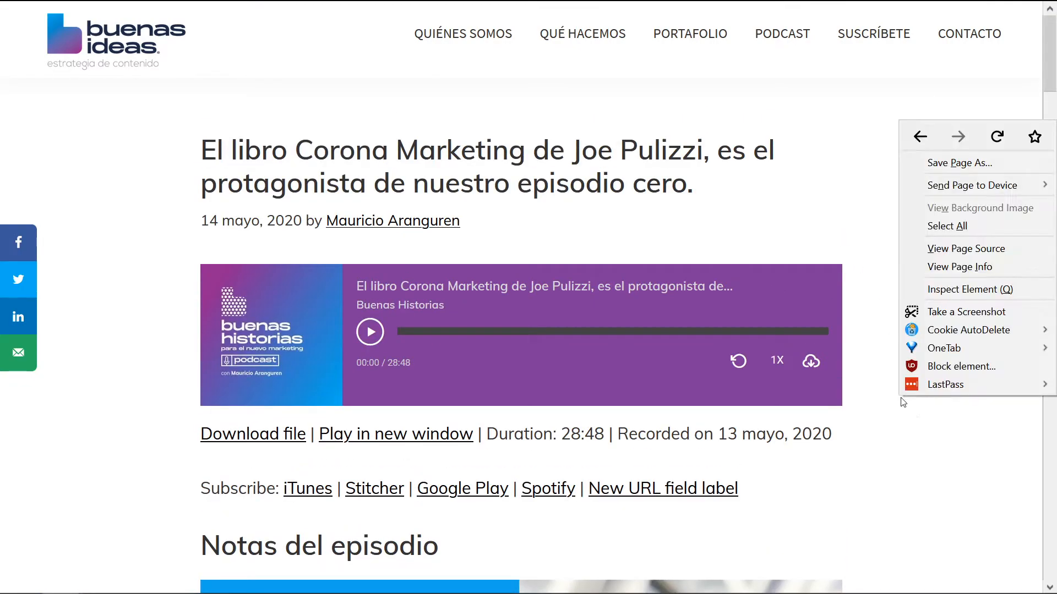
{"action": "left_click", "coordinate": [938, 311]}
{"action": "left_click_drag", "start_coordinate": [872, 457], "coordinate": [153, 397]}
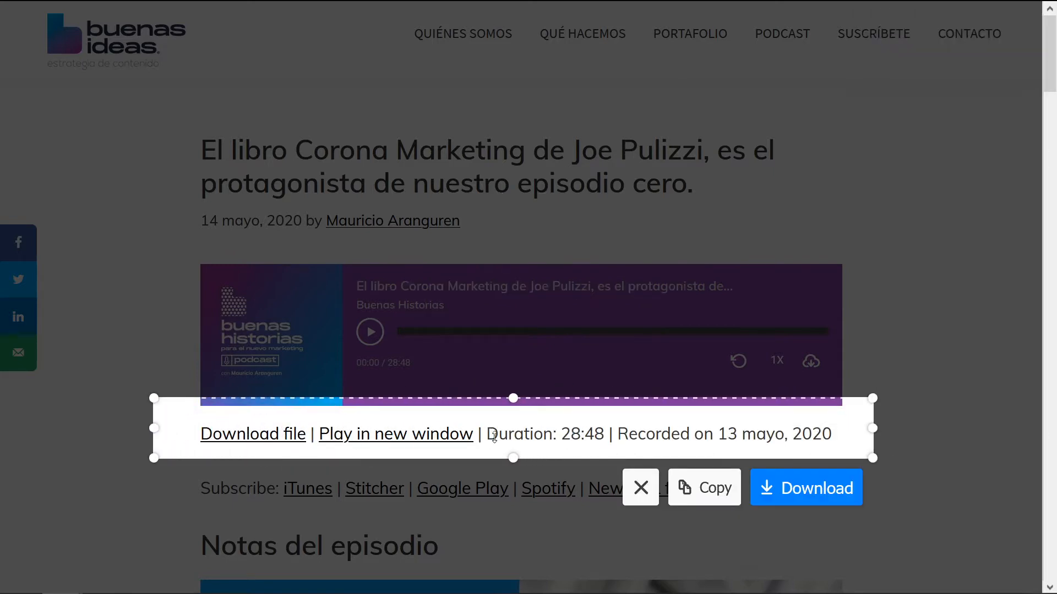
{"action": "left_click", "coordinate": [640, 488]}
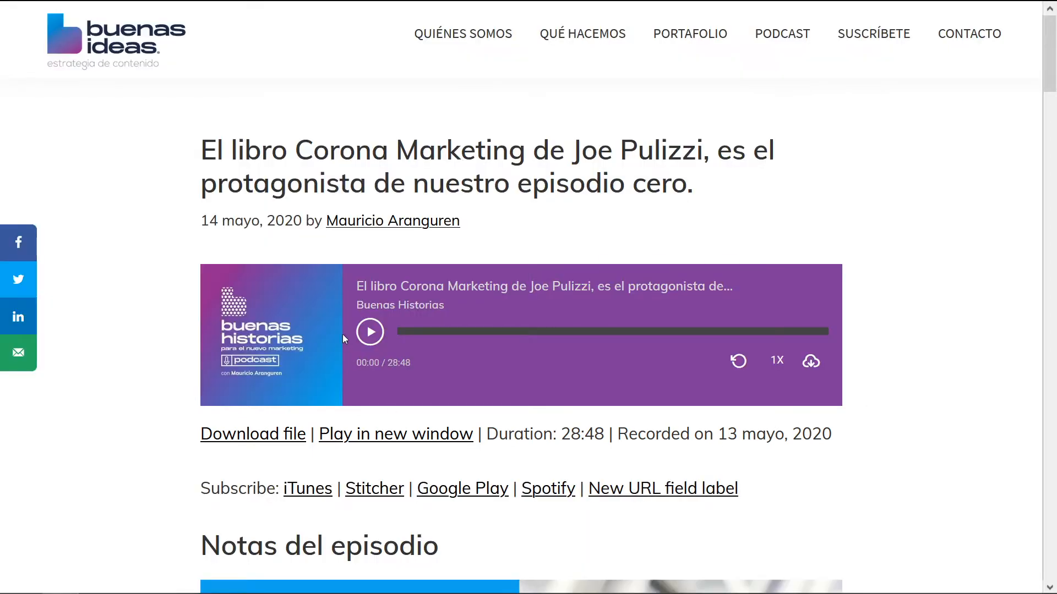
{"action": "left_click", "coordinate": [61, 6]}
{"action": "key", "text": "F11"}
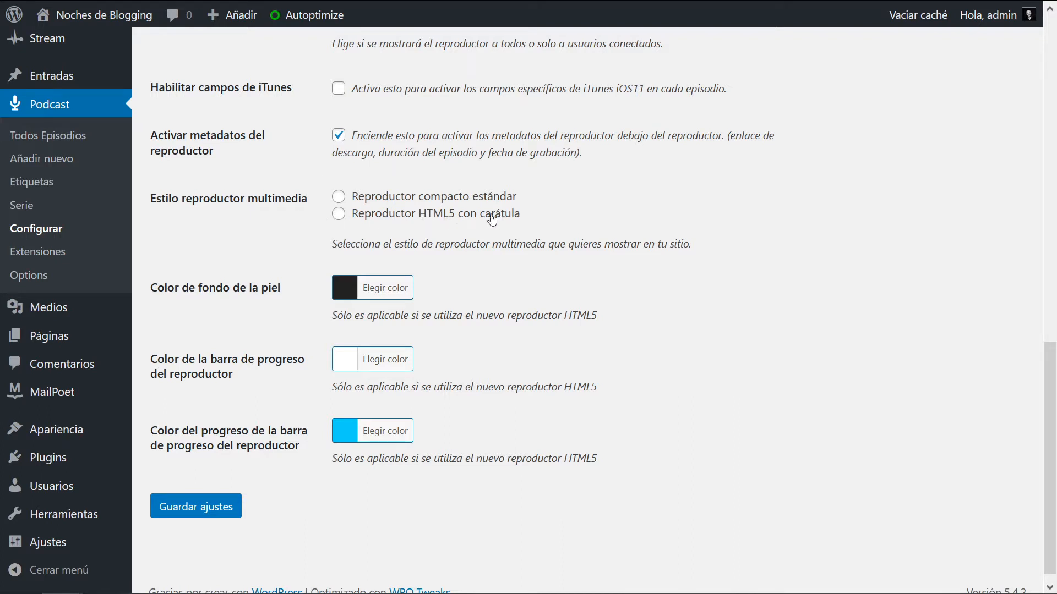
- Choose Reproductor compacto estándar as the media player style and save the podcast settings
{"action": "mouse_move", "coordinate": [424, 3]}
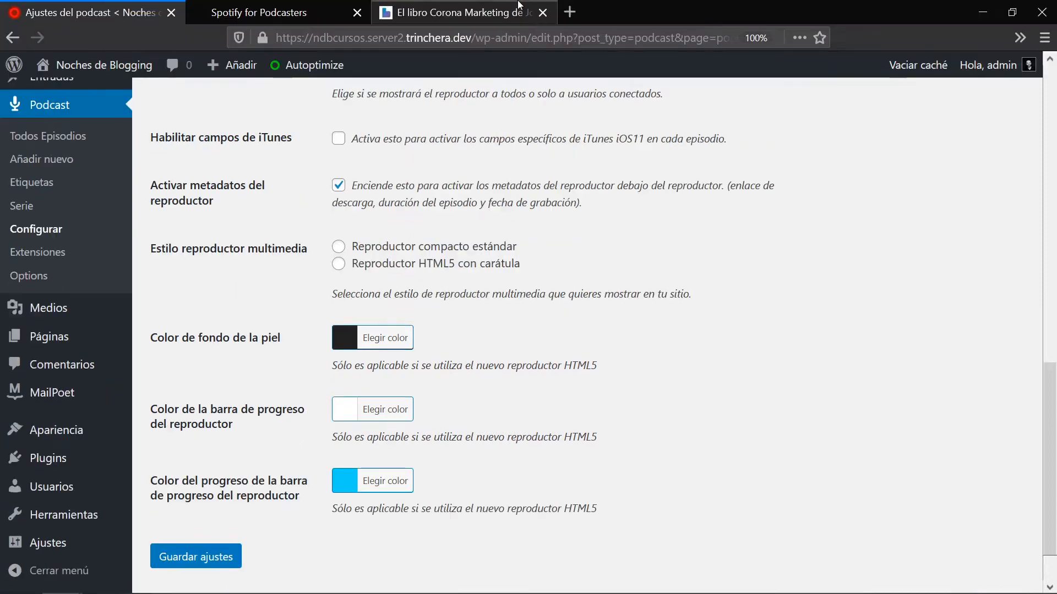
{"action": "left_click", "coordinate": [462, 12]}
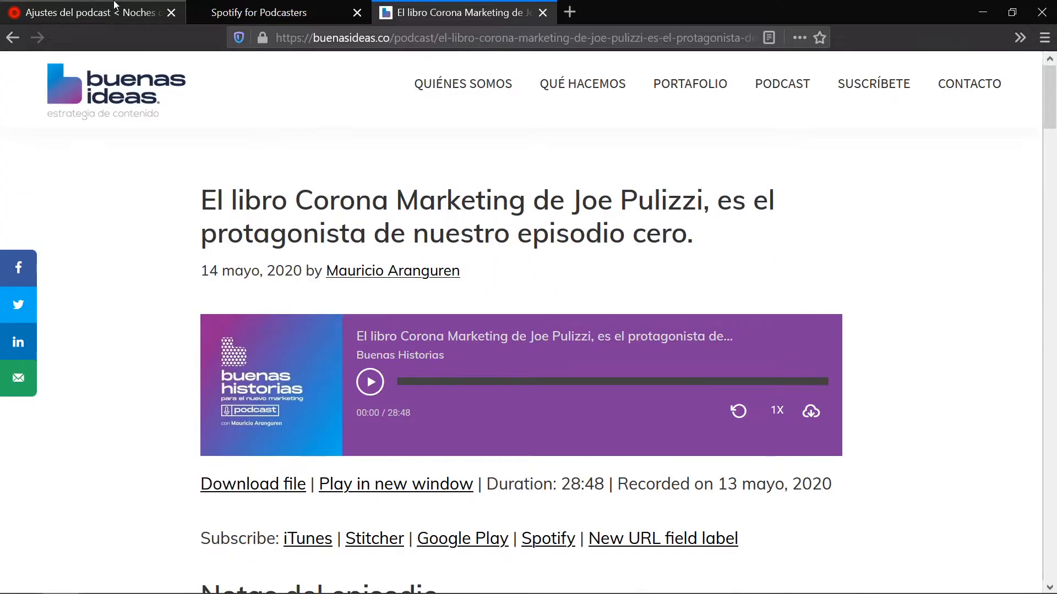
{"action": "left_click", "coordinate": [111, 11]}
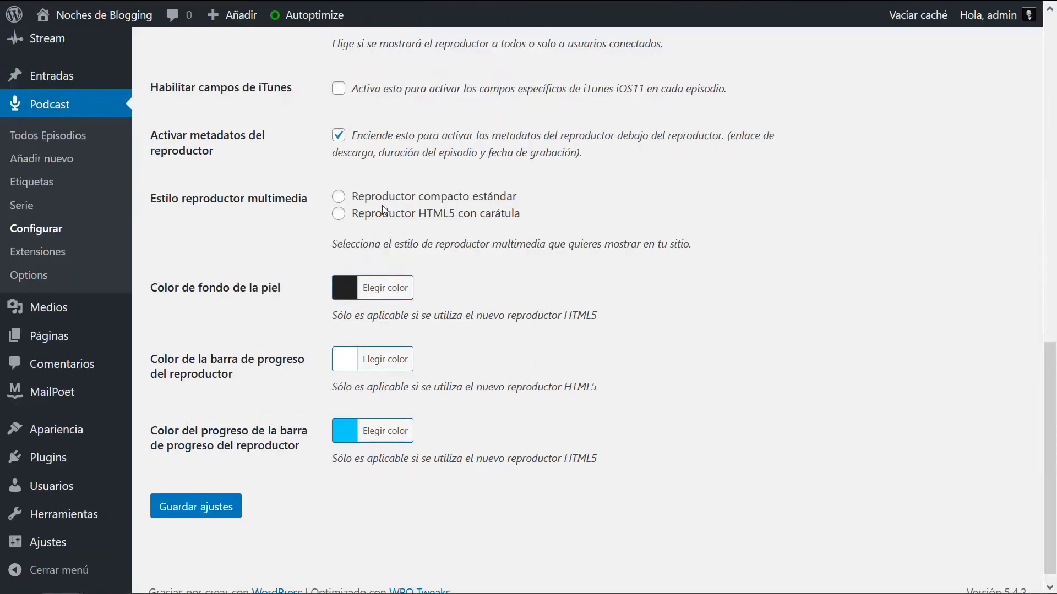
{"action": "left_click", "coordinate": [339, 197]}
{"action": "left_click", "coordinate": [198, 509]}
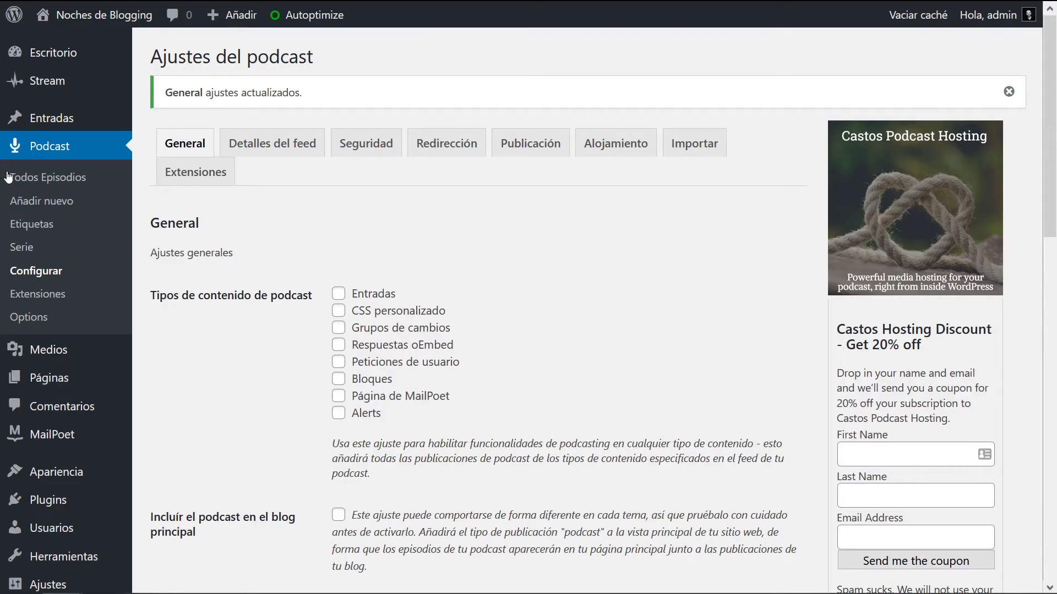
- Open a new podcast episode, look through the editor, then leave it without saving
{"action": "left_click", "coordinate": [45, 204]}
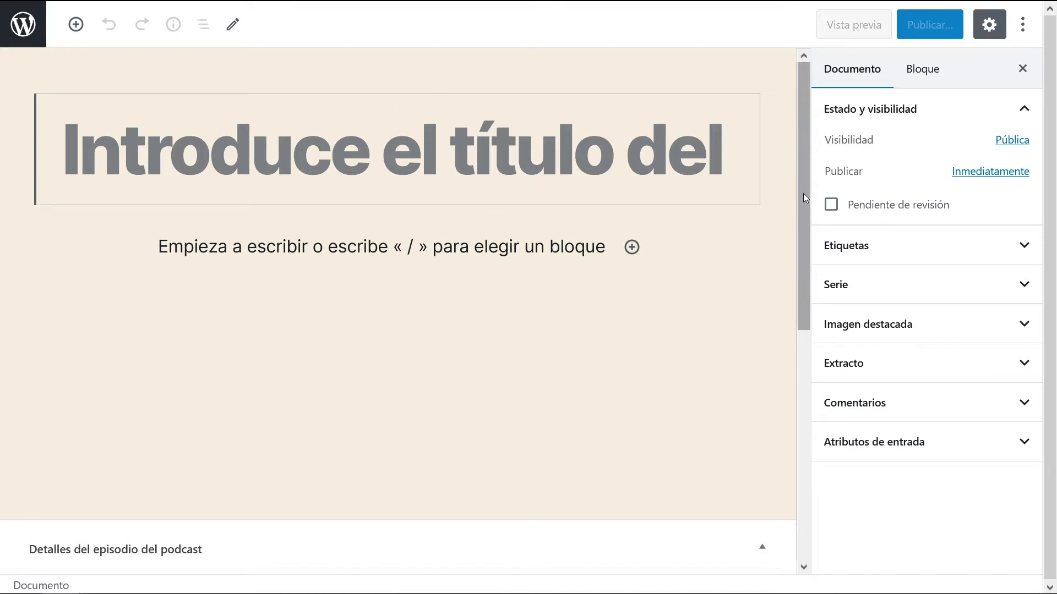
{"action": "left_click_drag", "start_coordinate": [804, 193], "coordinate": [830, 101]}
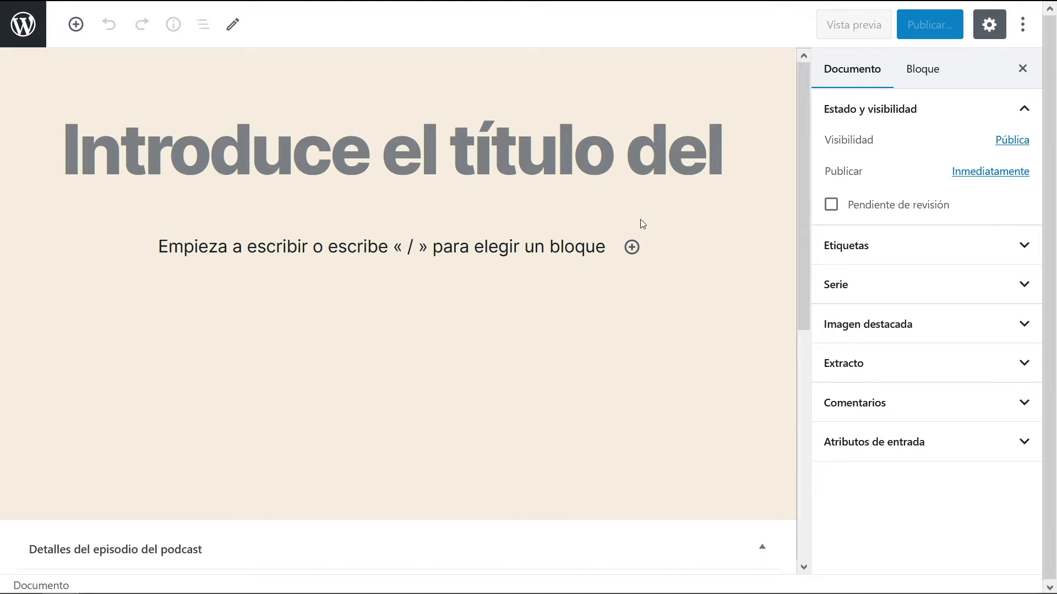
{"action": "left_click", "coordinate": [485, 146]}
{"action": "left_click", "coordinate": [450, 248]}
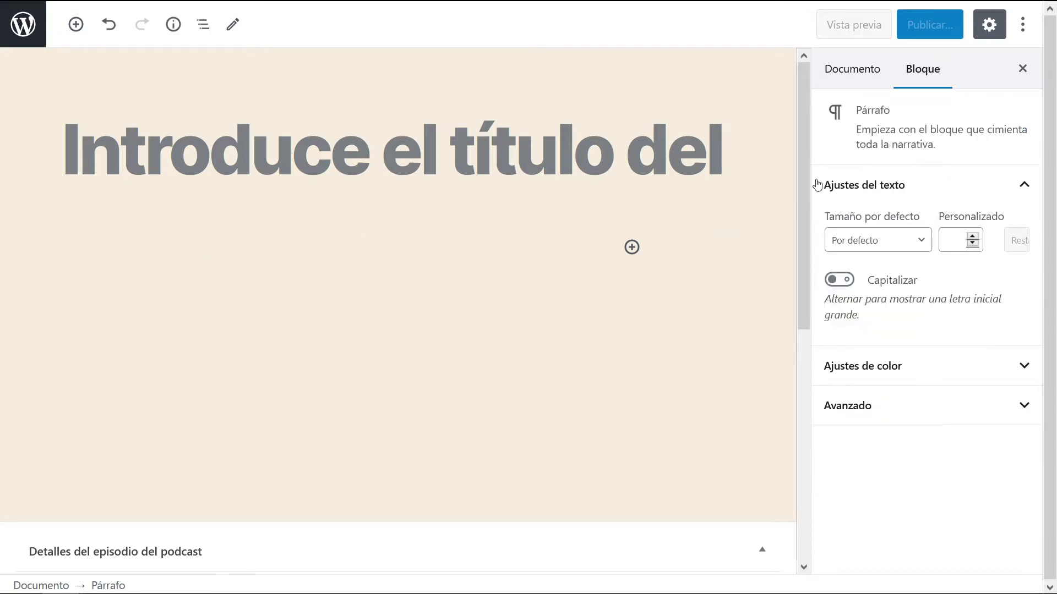
{"action": "left_click_drag", "start_coordinate": [804, 164], "coordinate": [776, 415]}
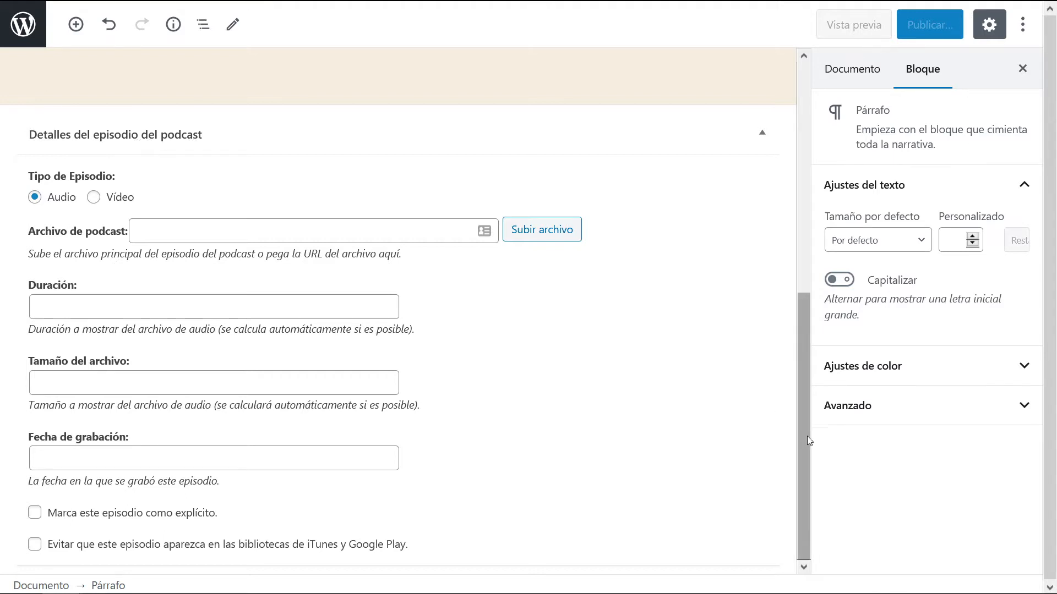
{"action": "left_click_drag", "start_coordinate": [808, 441], "coordinate": [809, 392]}
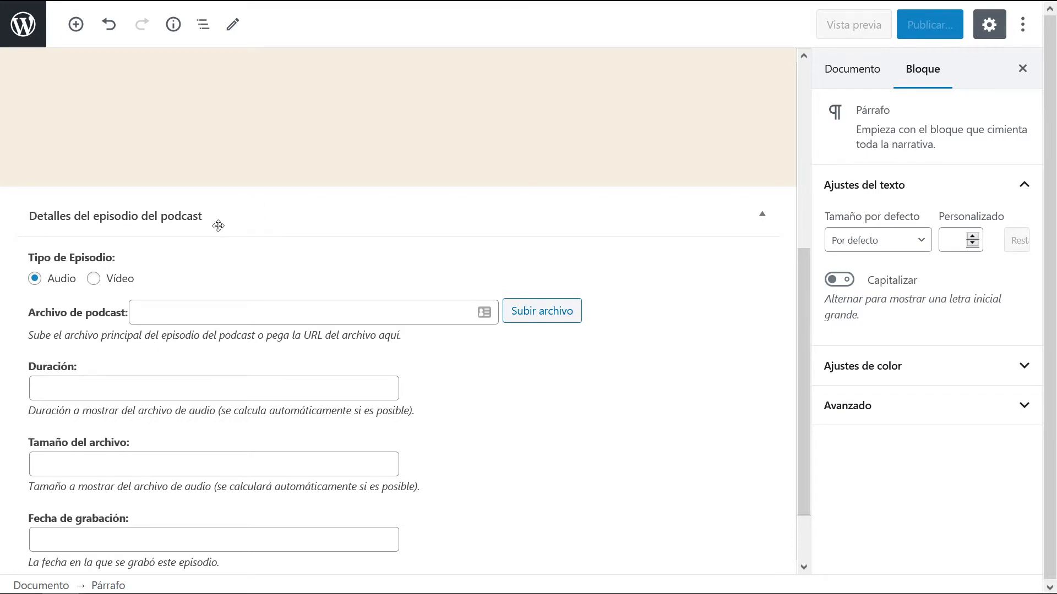
{"action": "scroll", "coordinate": [425, 235], "scroll_direction": "up", "scroll_amount": 5}
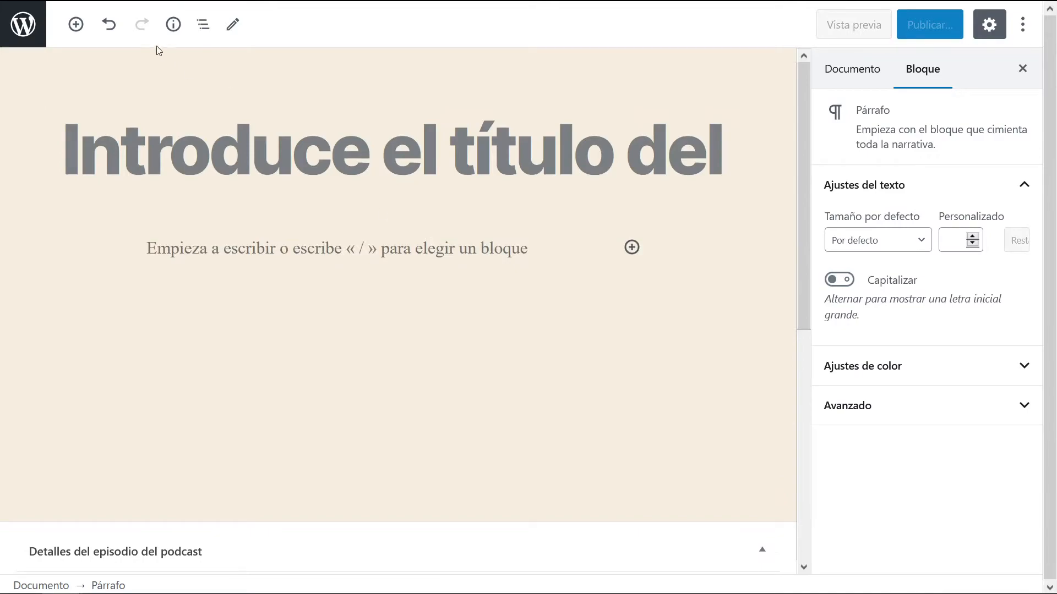
{"action": "left_click", "coordinate": [23, 24]}
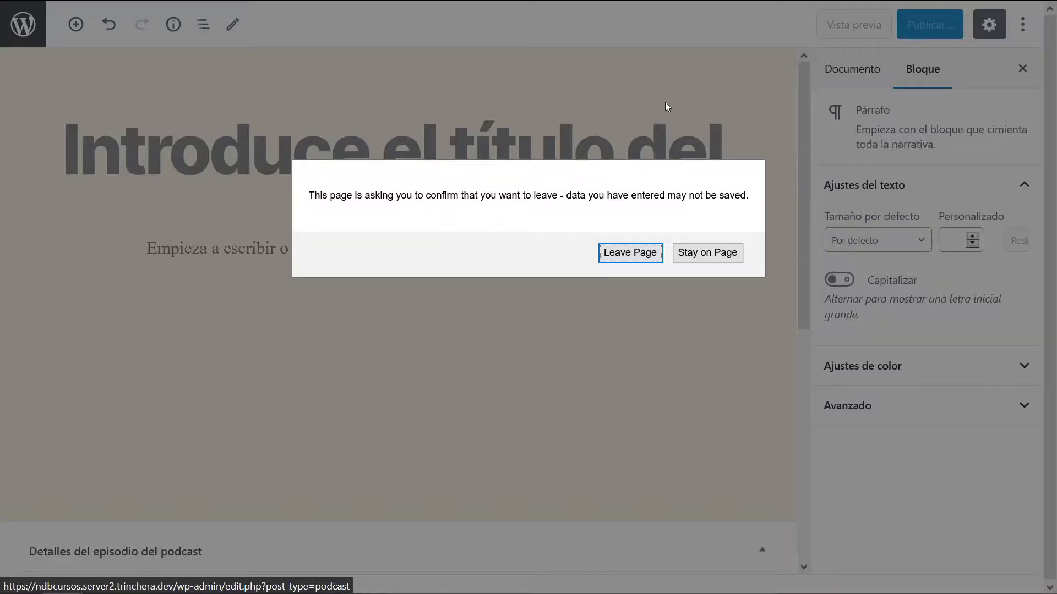
{"action": "left_click", "coordinate": [641, 253]}
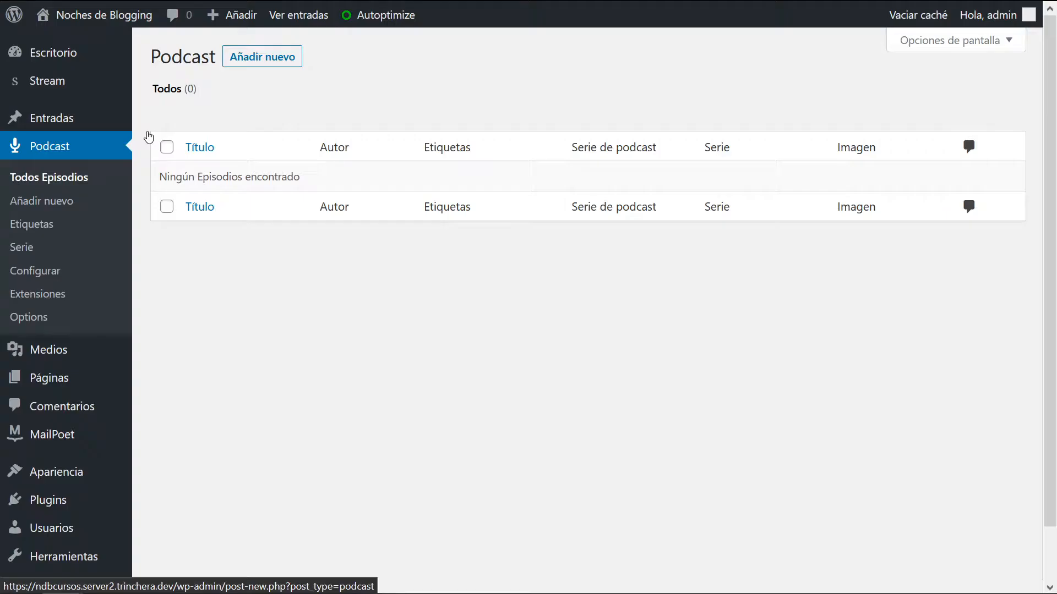
- Open the Mailpoet newsletter post from Entradas and read through it
{"action": "mouse_move", "coordinate": [58, 118]}
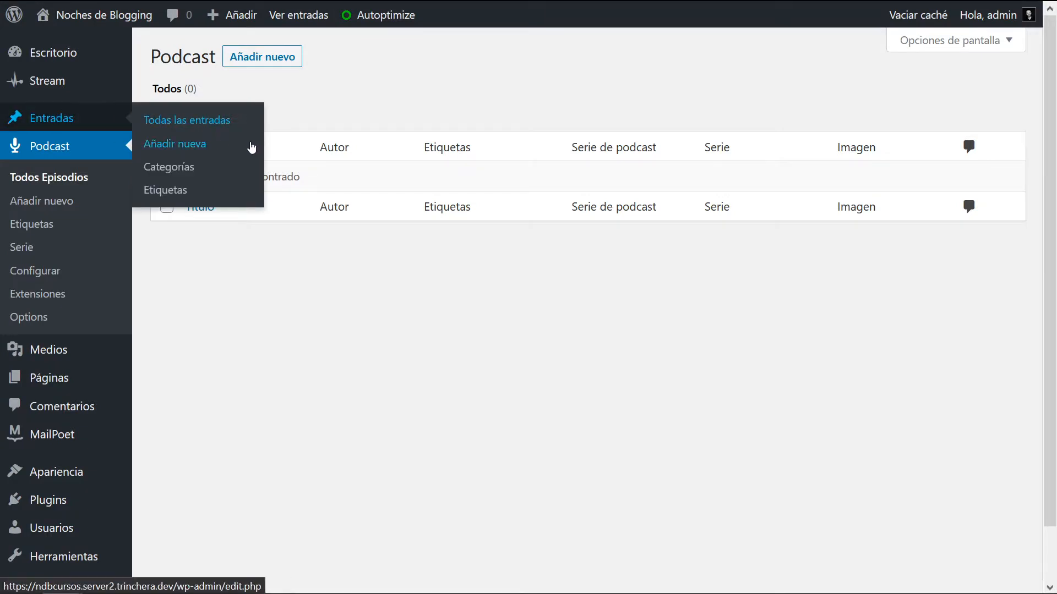
{"action": "left_click", "coordinate": [221, 120]}
{"action": "left_click", "coordinate": [249, 234]}
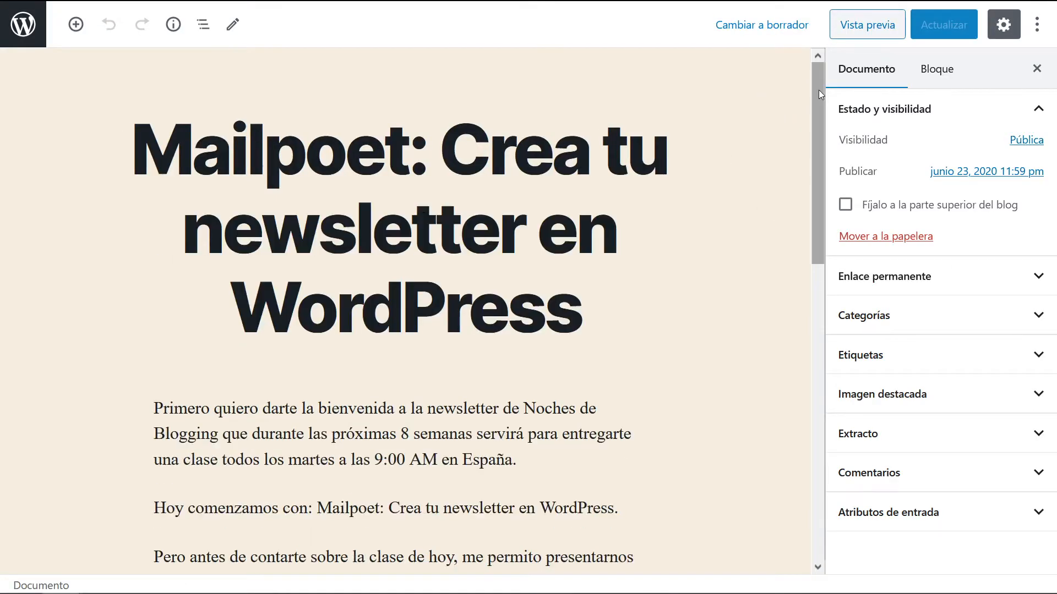
{"action": "left_click_drag", "start_coordinate": [818, 90], "coordinate": [817, 385]}
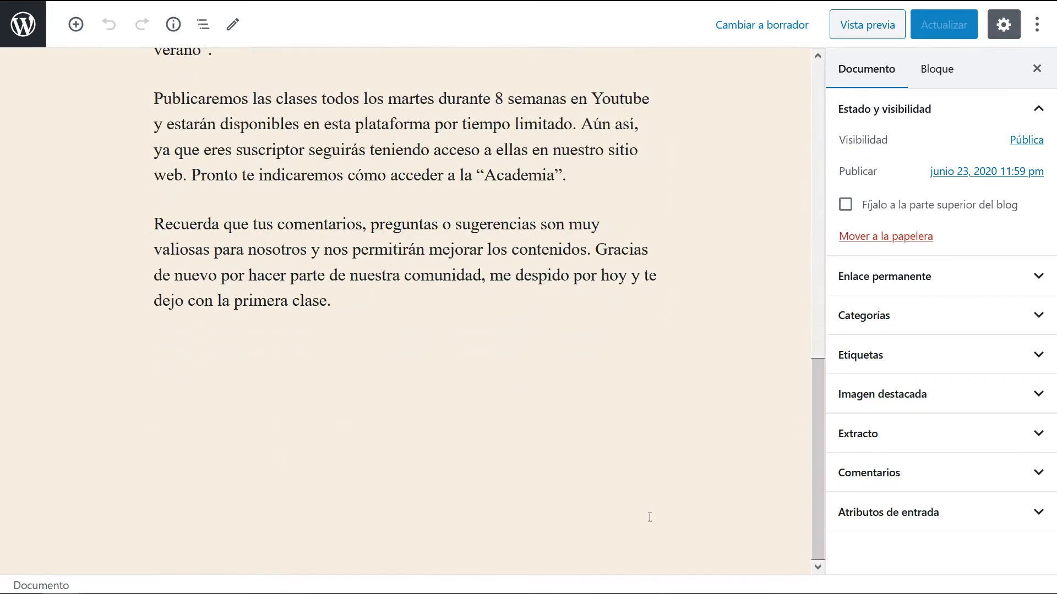
{"action": "left_click_drag", "start_coordinate": [821, 501], "coordinate": [818, 193]}
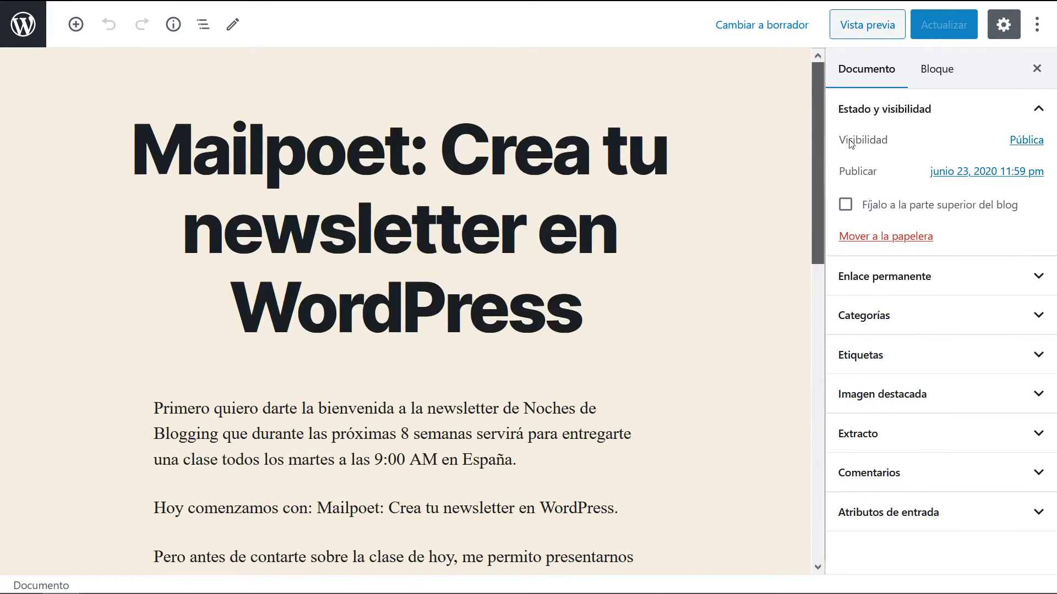
- Leave the post editor and start a new podcast episode via Podcast > Añadir nuevo
{"action": "left_click", "coordinate": [11, 23]}
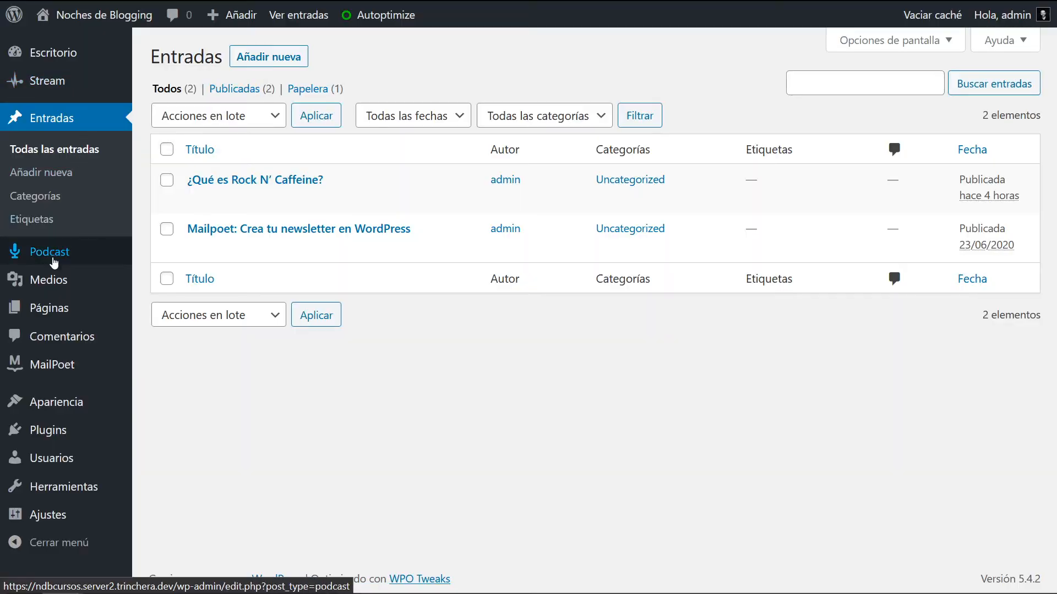
{"action": "mouse_move", "coordinate": [54, 264]}
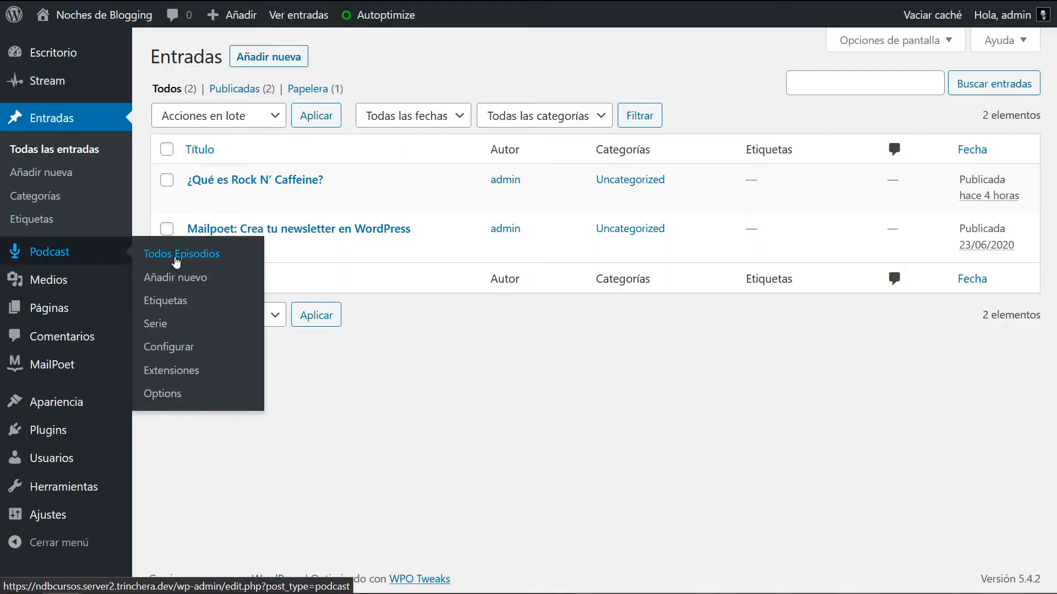
{"action": "left_click", "coordinate": [176, 286]}
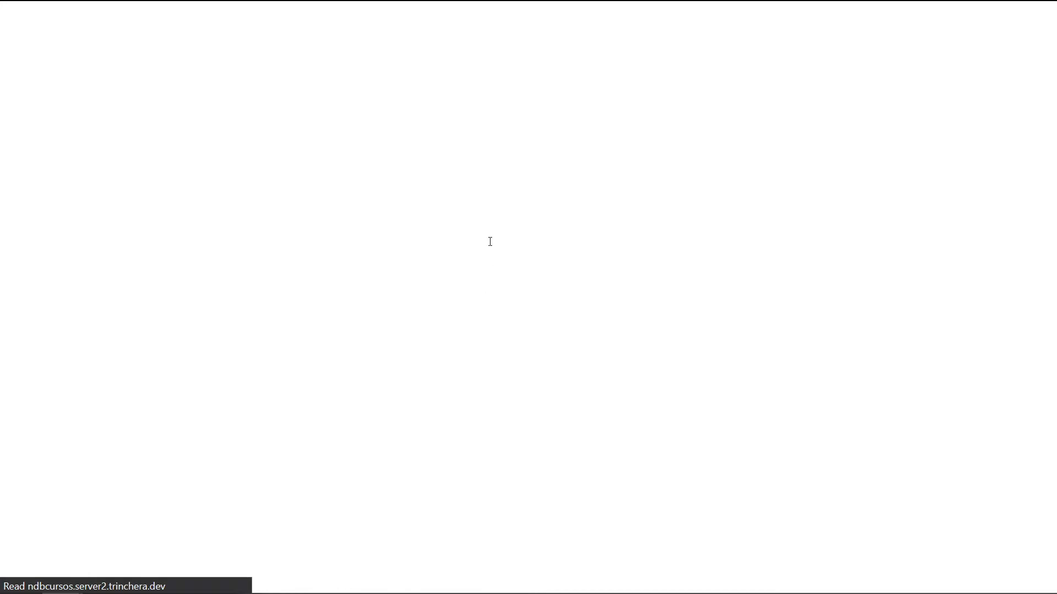
- Title the new episode 'Episodio 1 - Piloto'
{"action": "scroll", "coordinate": [688, 298], "scroll_direction": "down", "scroll_amount": 7}
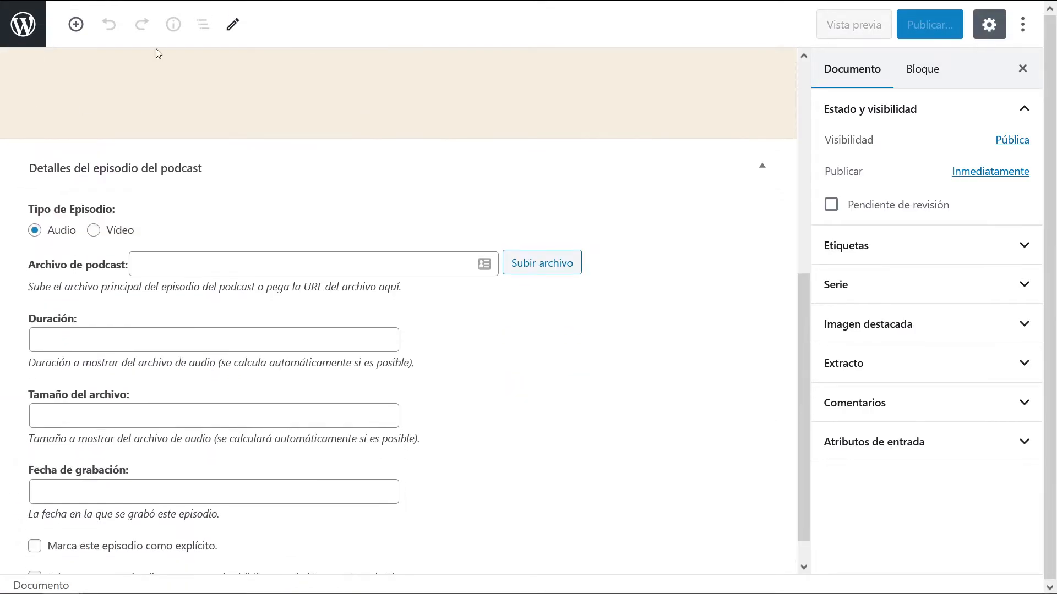
{"action": "scroll", "coordinate": [806, 476], "scroll_direction": "down", "scroll_amount": 1}
{"action": "scroll", "coordinate": [669, 220], "scroll_direction": "up", "scroll_amount": 8}
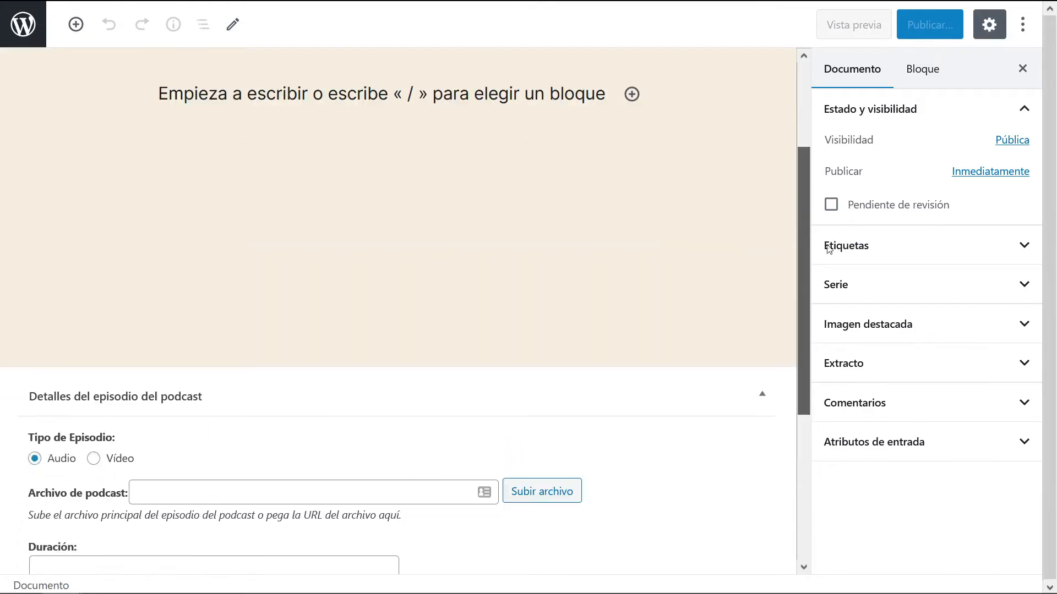
{"action": "left_click", "coordinate": [561, 139]}
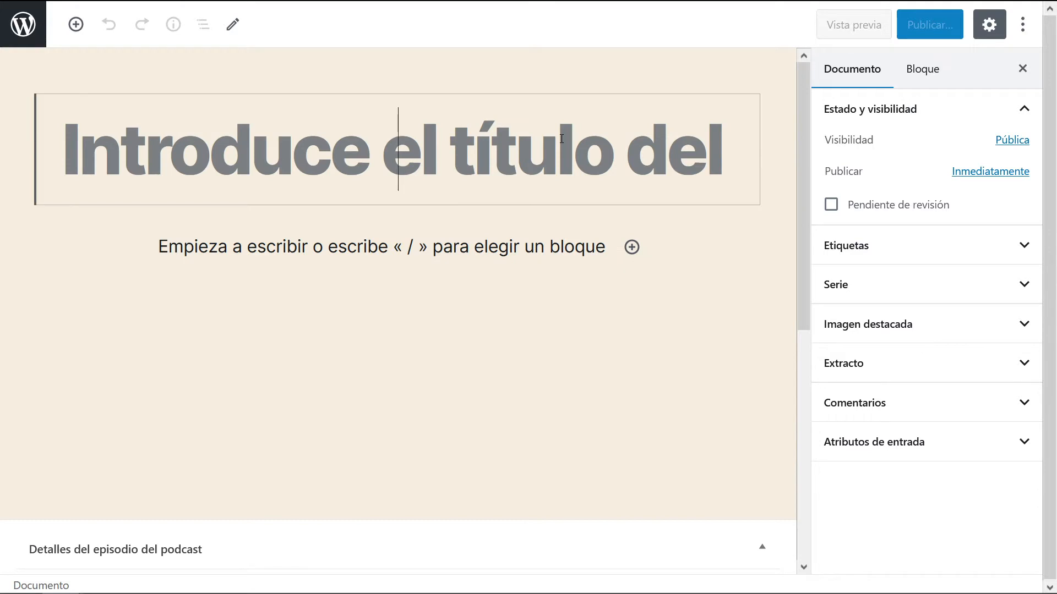
{"action": "type", "text": "Epi"}
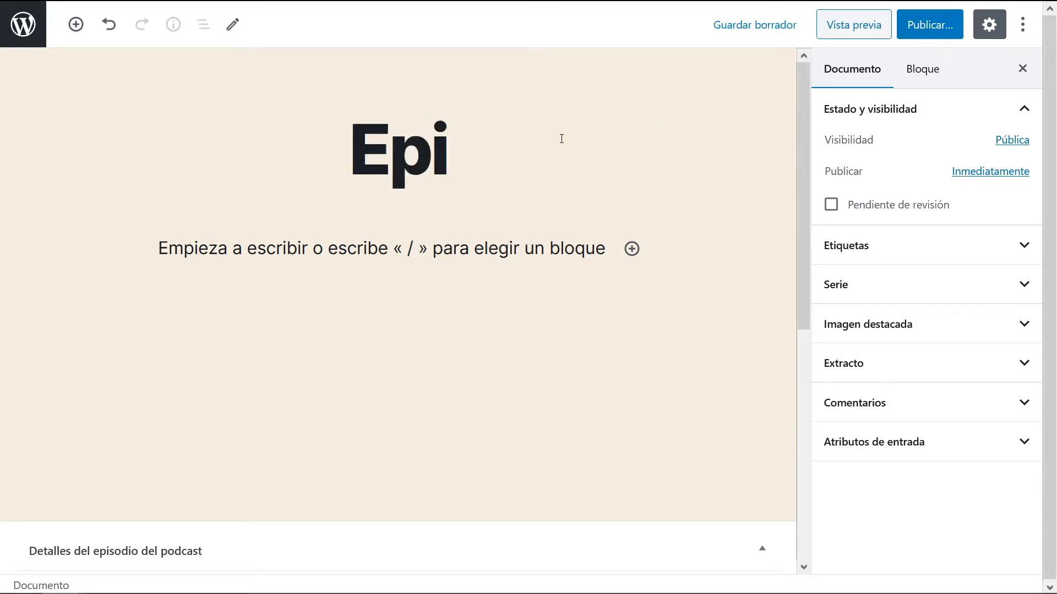
{"action": "type", "text": "sodio 1"}
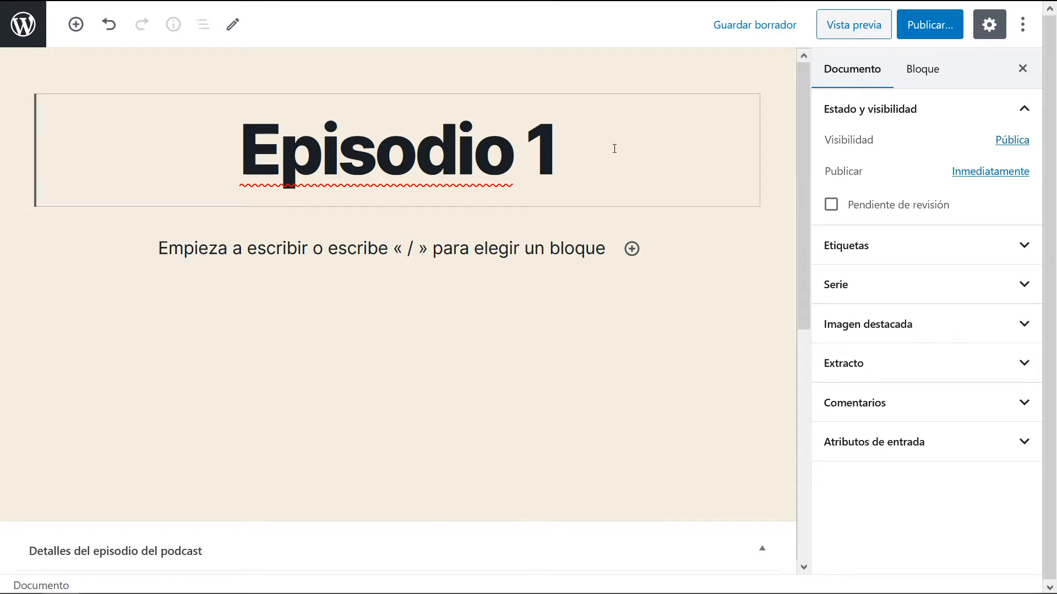
{"action": "type", "text": "- "}
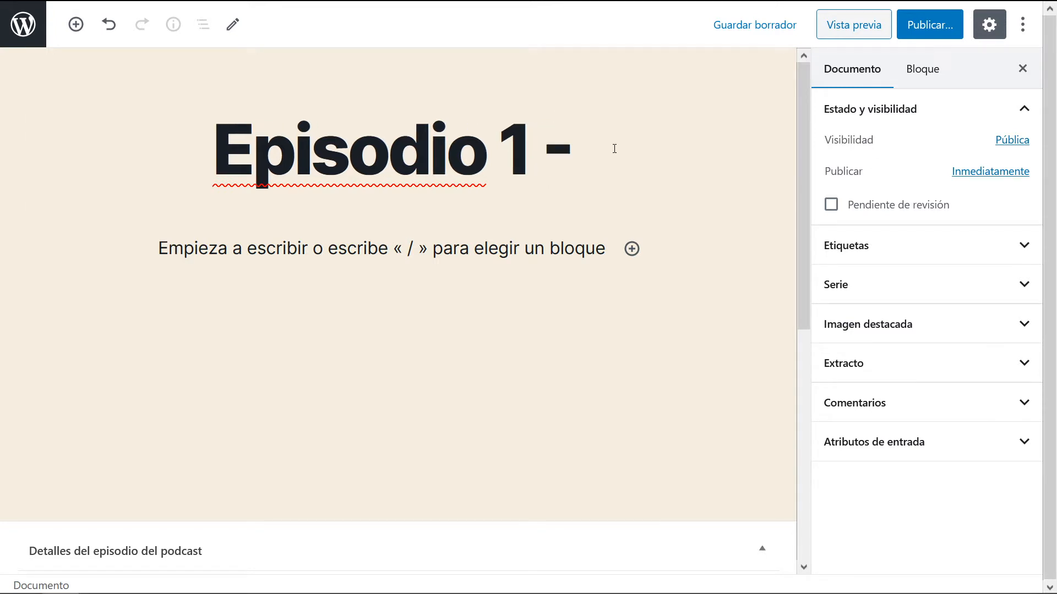
{"action": "type", "text": "Pi"}
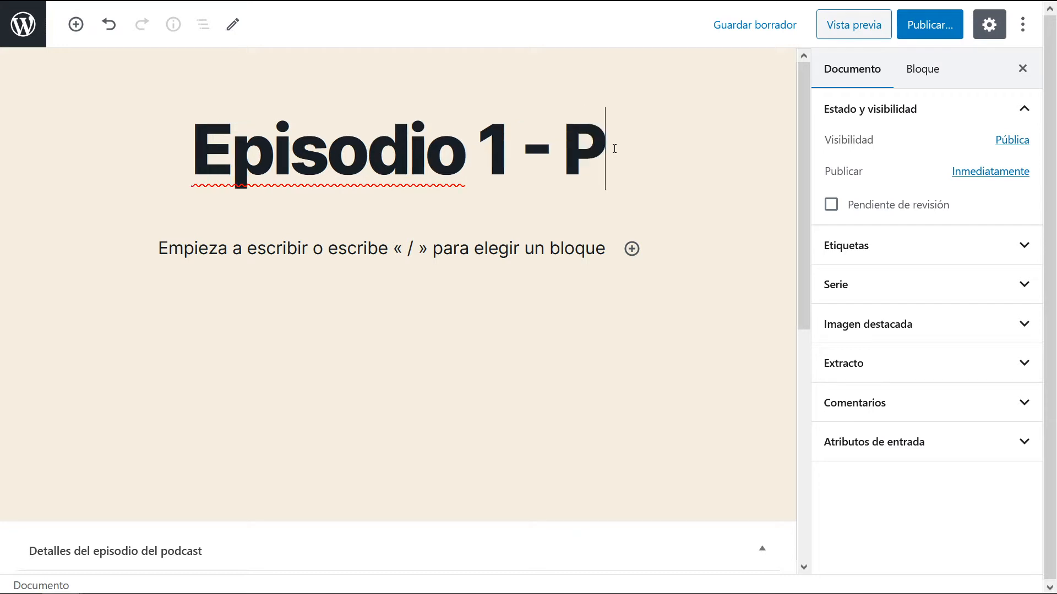
{"action": "type", "text": "oto"}
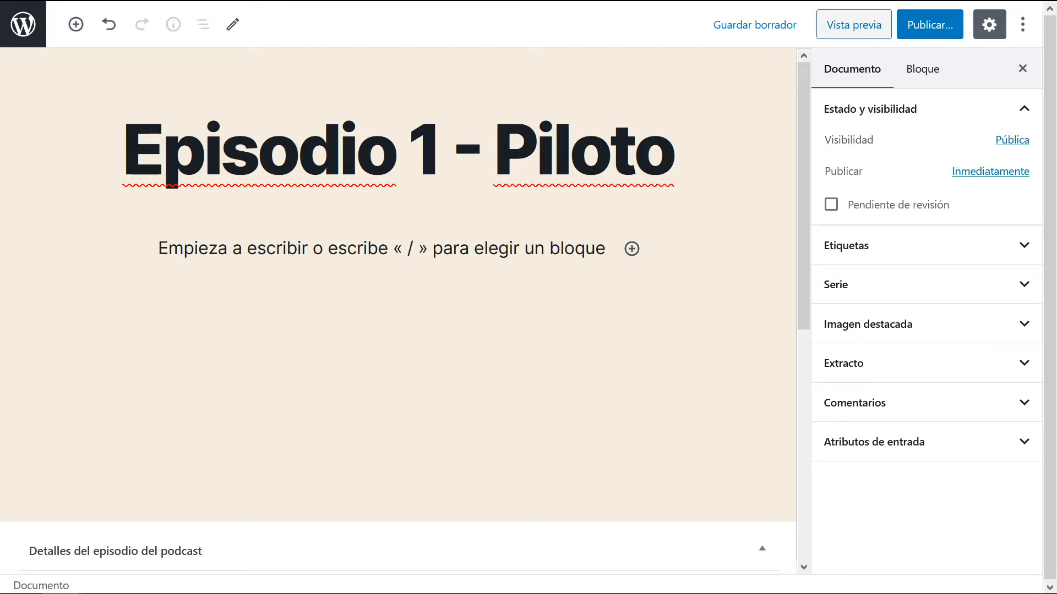
- Paste the pilot description about personal beginnings in rock into the empty body paragraph
{"action": "left_click", "coordinate": [225, 255]}
{"action": "type", "text": "Episodio Piloto del Podcast Rock N’ Caffeine. Hablando sobre los inicios personales en el Rock."}
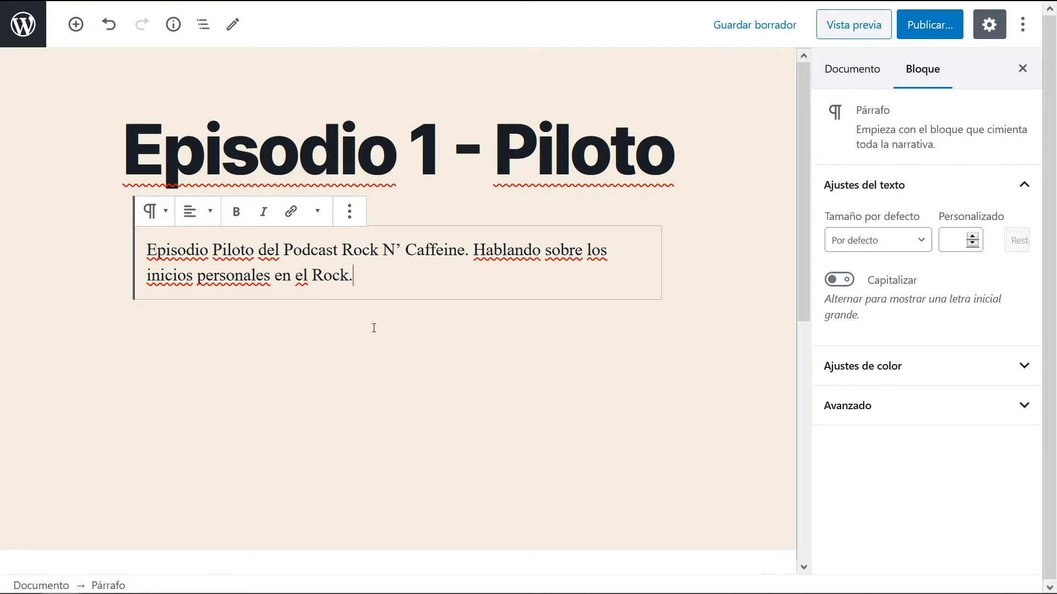
{"action": "left_click_drag", "start_coordinate": [803, 250], "coordinate": [815, 508]}
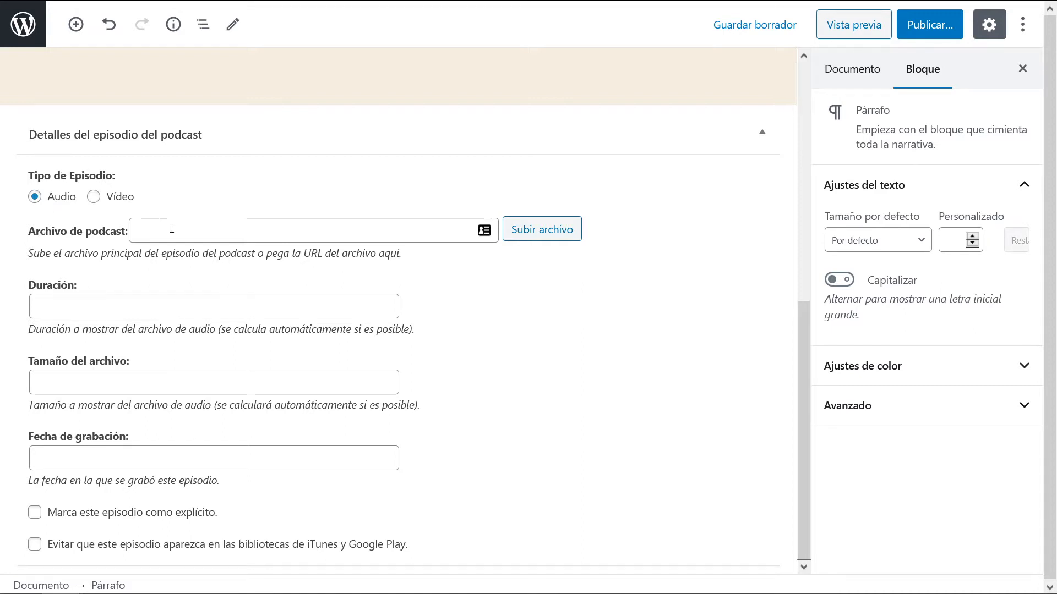
- Upload Episodio-Backstage-1.mp3 to the media library for the podcast file
{"action": "left_click", "coordinate": [557, 236]}
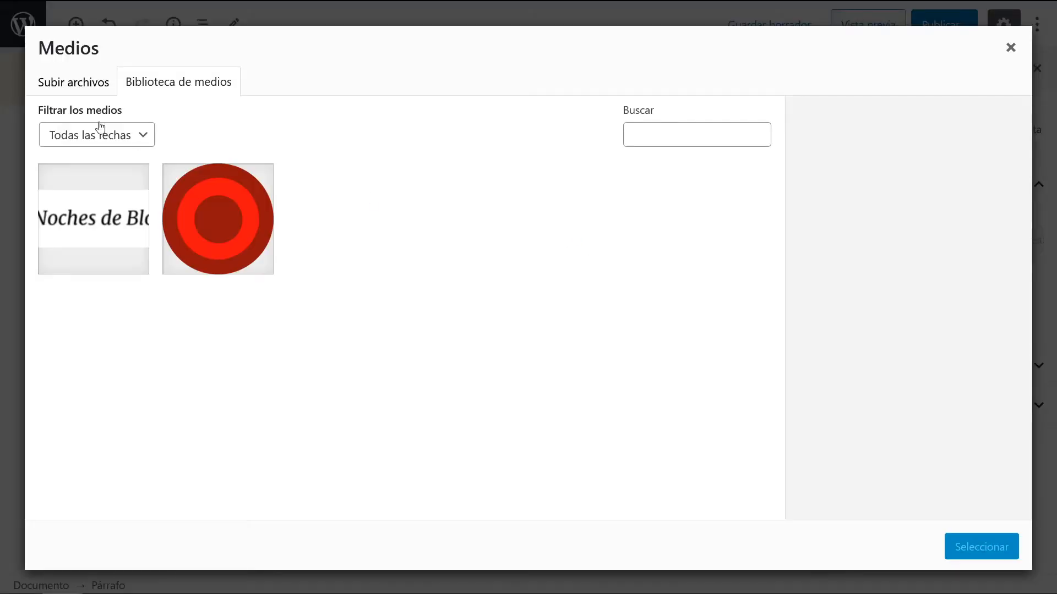
{"action": "left_click", "coordinate": [73, 83]}
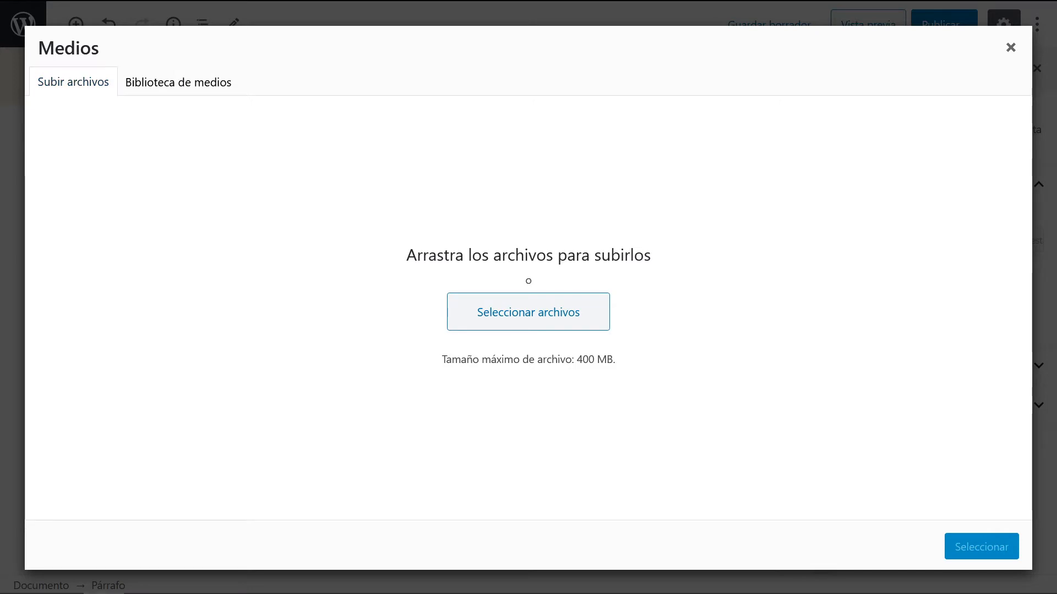
{"action": "left_click_drag", "start_coordinate": [736, 228], "coordinate": [410, 293]}
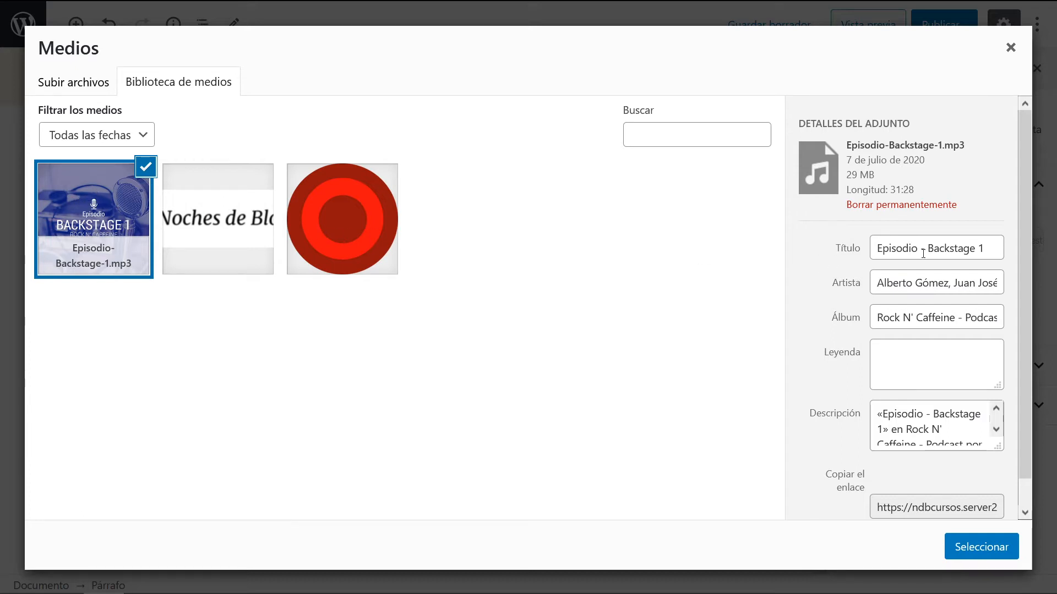
- Review the mp3's Artista, Álbum and Descripción, then select it as the podcast file
{"action": "left_click", "coordinate": [912, 282]}
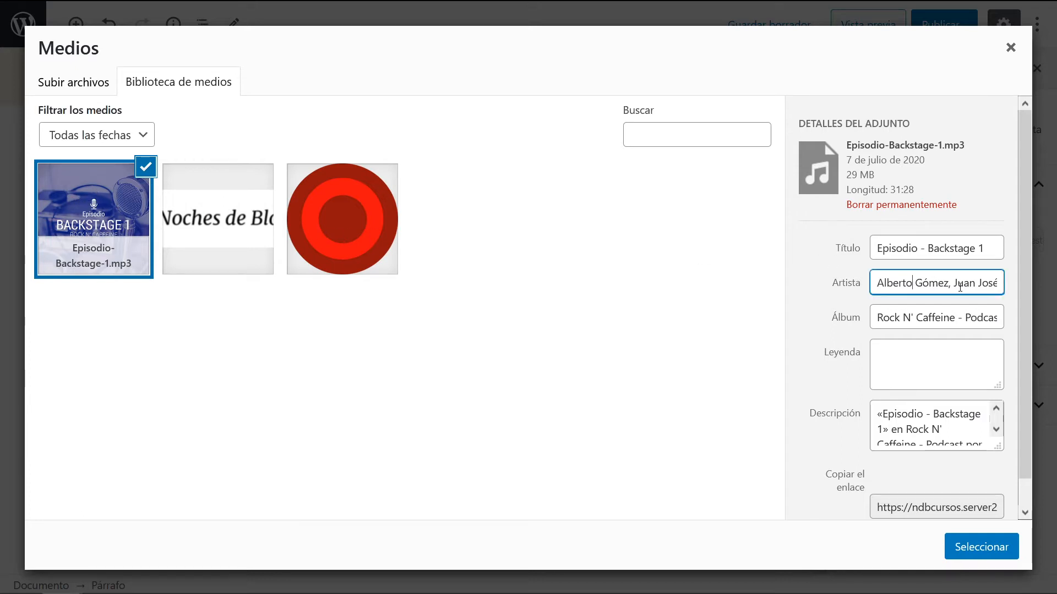
{"action": "left_click_drag", "start_coordinate": [955, 283], "coordinate": [999, 283]}
{"action": "left_click", "coordinate": [934, 283]}
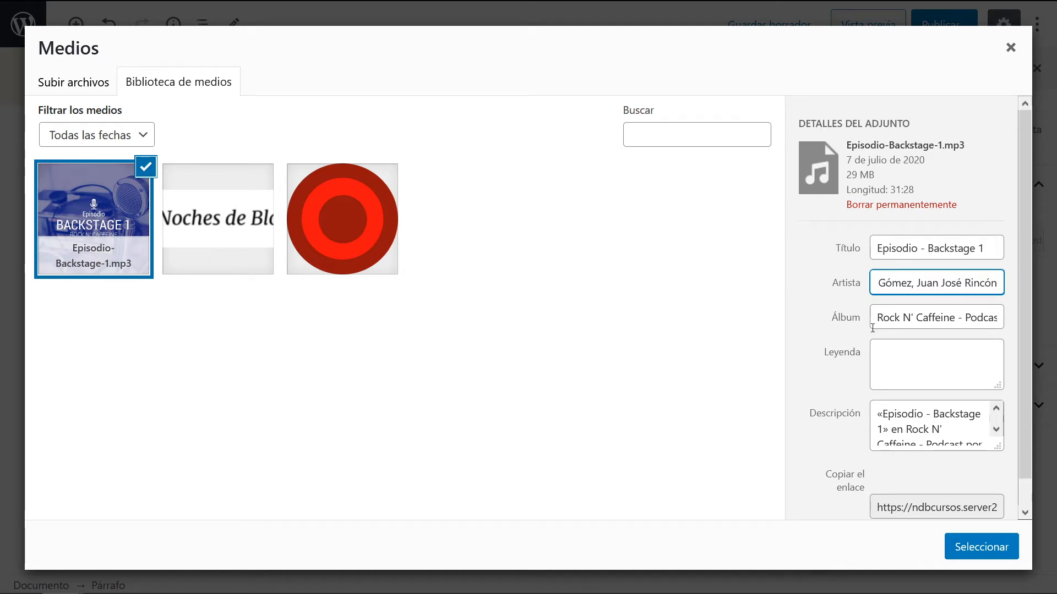
{"action": "left_click_drag", "start_coordinate": [874, 323], "coordinate": [1052, 311]}
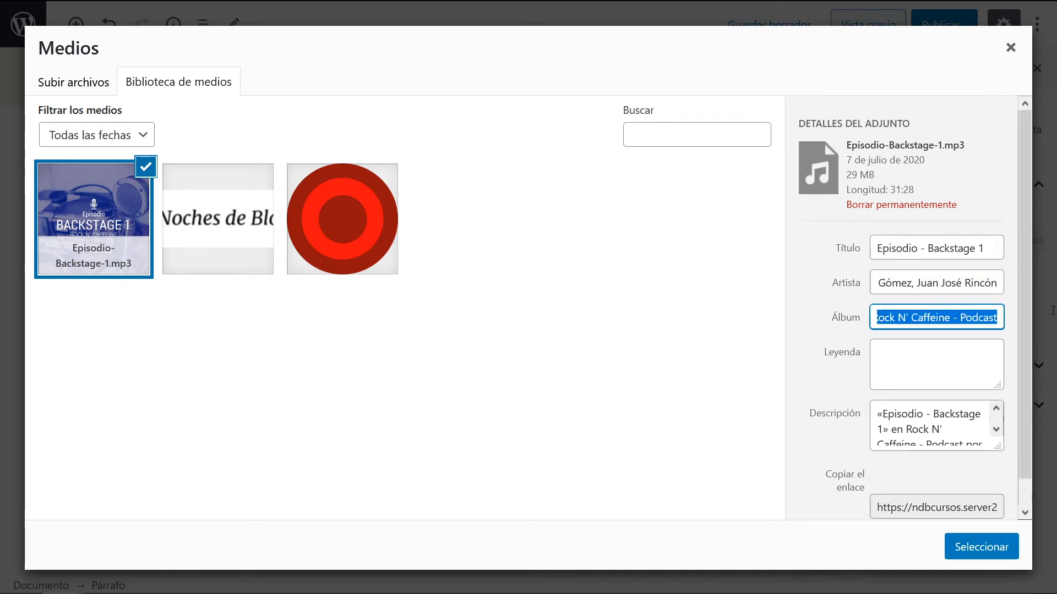
{"action": "left_click", "coordinate": [950, 323]}
{"action": "scroll", "coordinate": [945, 327], "scroll_direction": "down", "scroll_amount": 1}
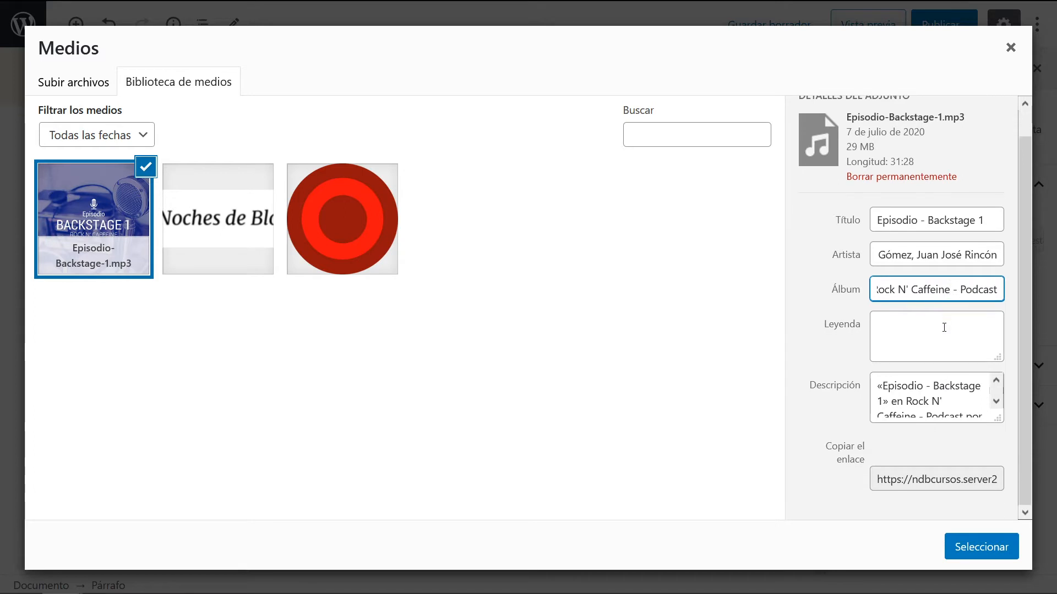
{"action": "left_click", "coordinate": [996, 402]}
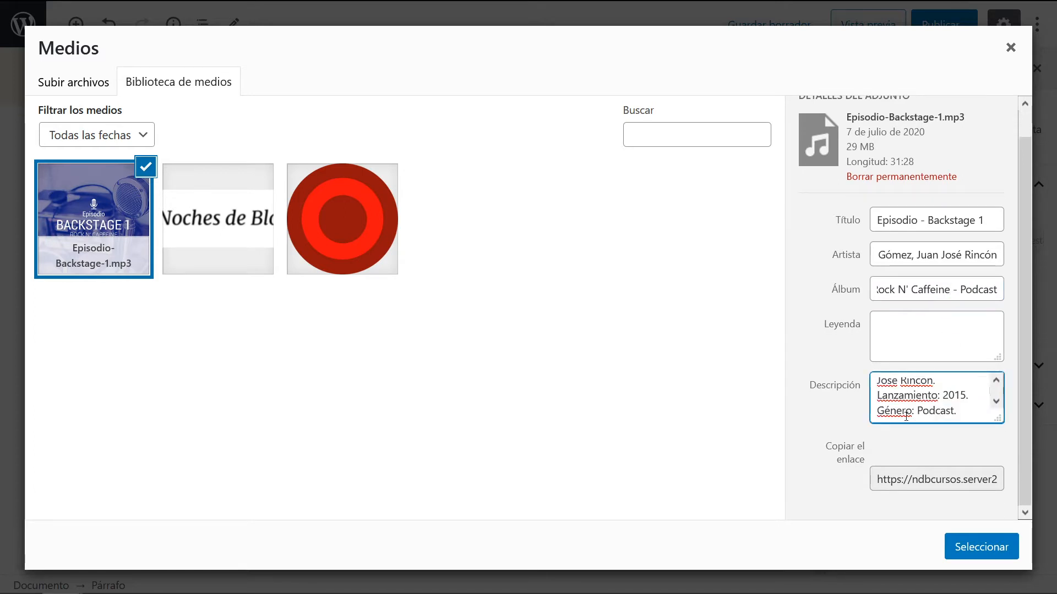
{"action": "left_click", "coordinate": [996, 380]}
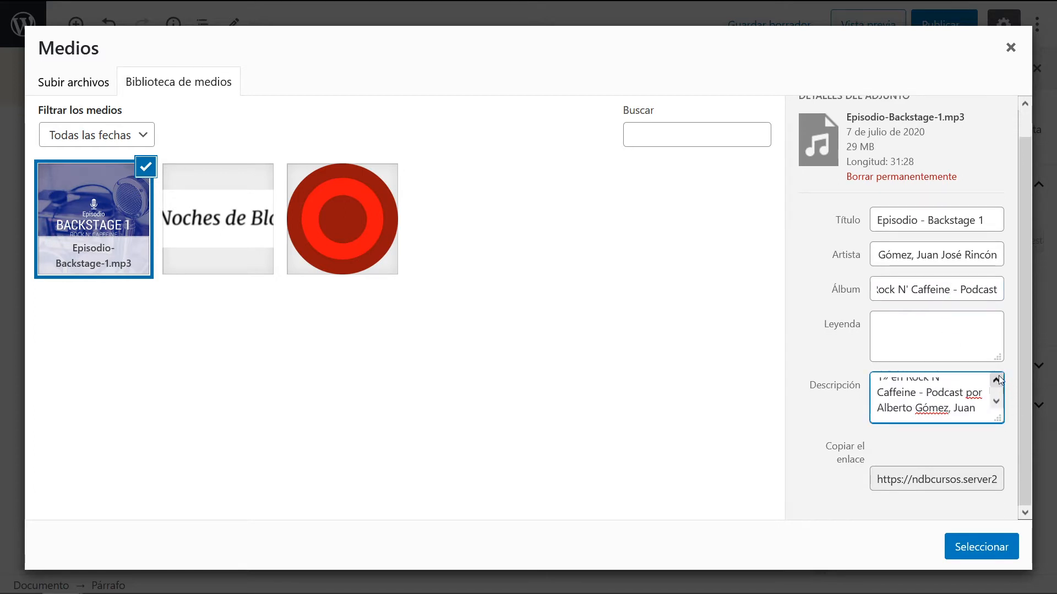
{"action": "left_click", "coordinate": [998, 381]}
{"action": "left_click", "coordinate": [997, 403]}
{"action": "left_click", "coordinate": [997, 403]}
{"action": "left_click", "coordinate": [997, 402]}
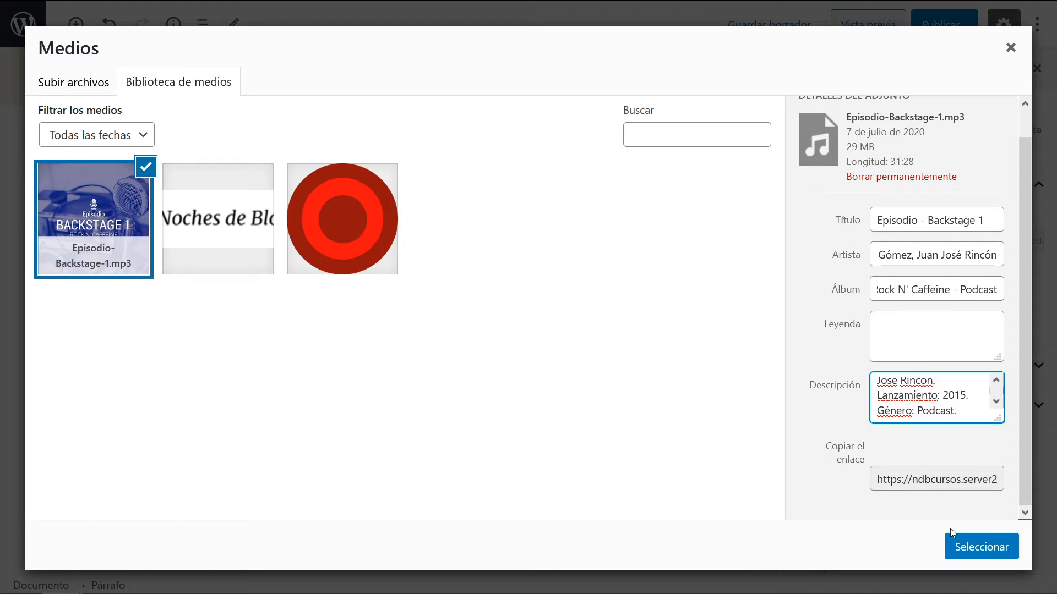
{"action": "left_click", "coordinate": [966, 551]}
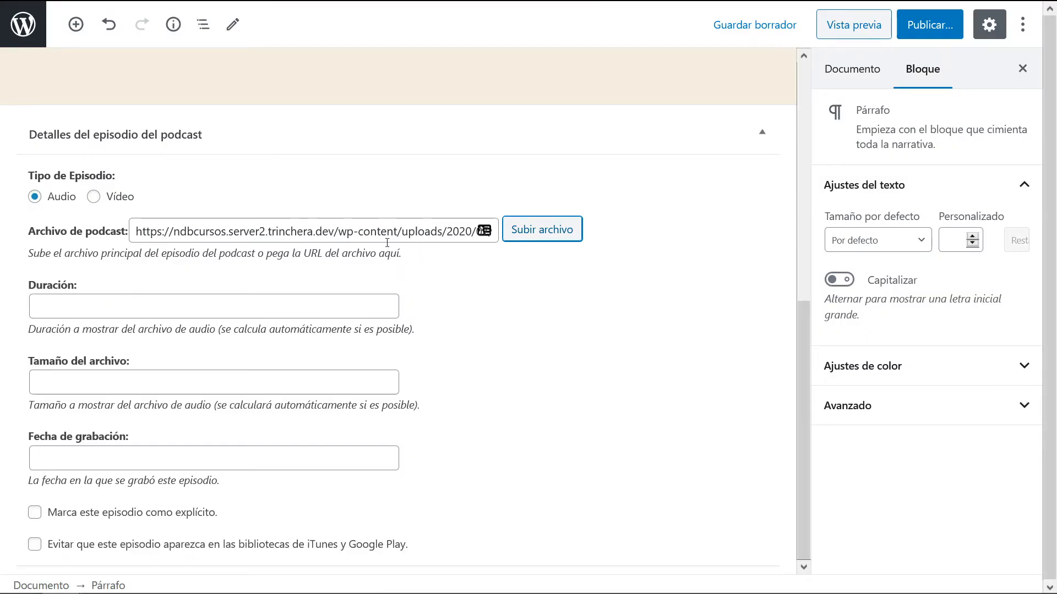
- Leave the episode duration and file size fields empty
{"action": "left_click", "coordinate": [185, 302]}
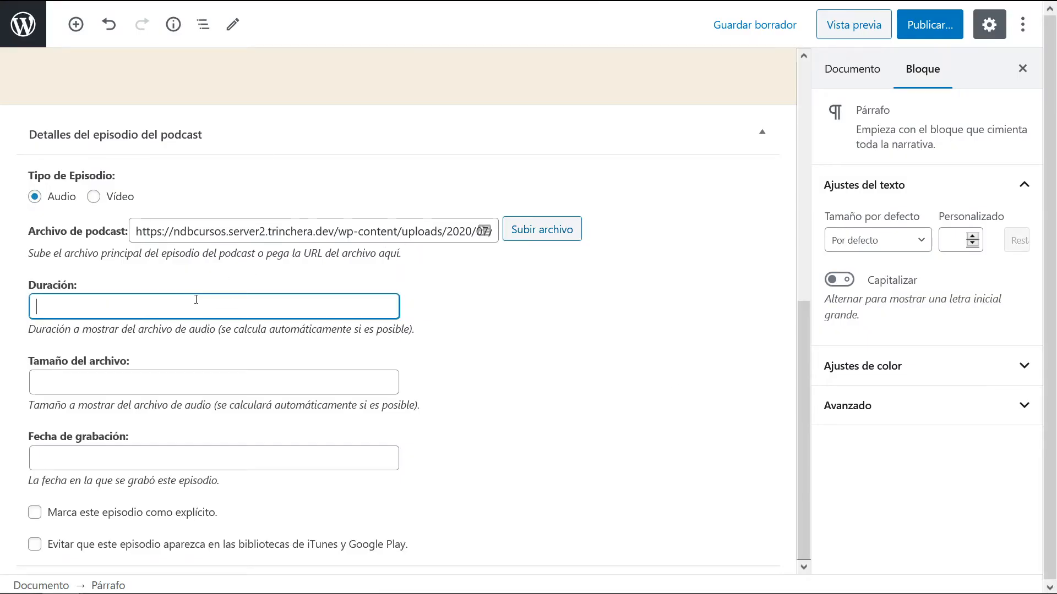
{"action": "left_click", "coordinate": [237, 381]}
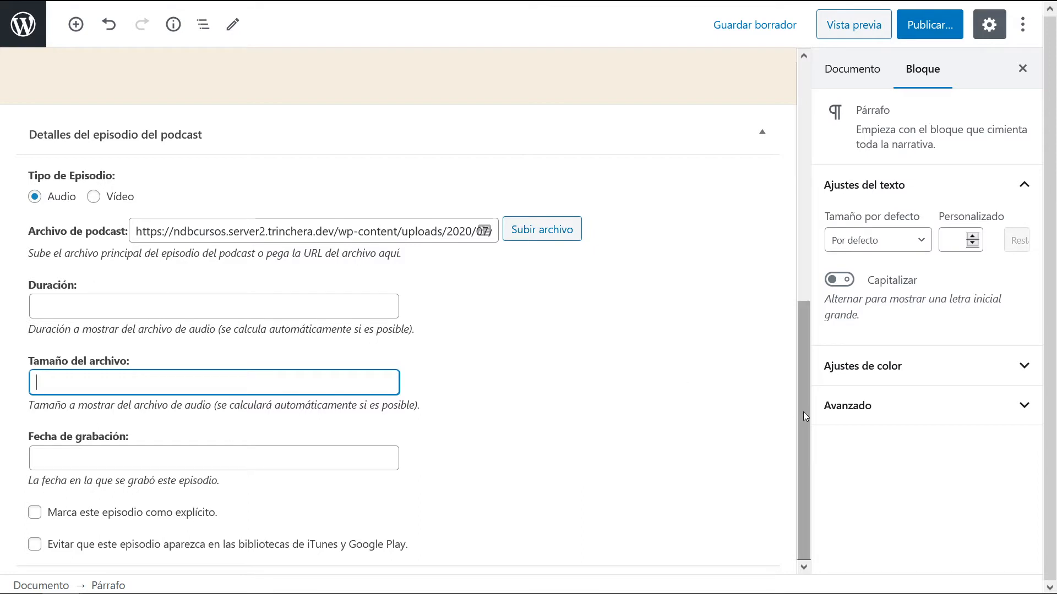
{"action": "left_click", "coordinate": [633, 364]}
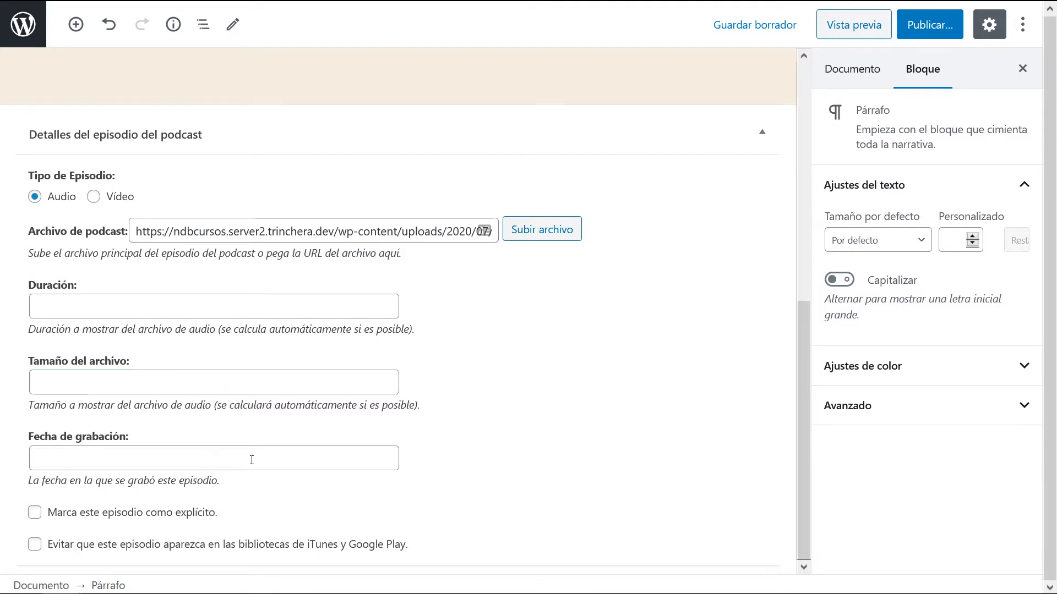
- Set the recording date to 27 January 2016 and mark the episode explicit
{"action": "left_click", "coordinate": [285, 455]}
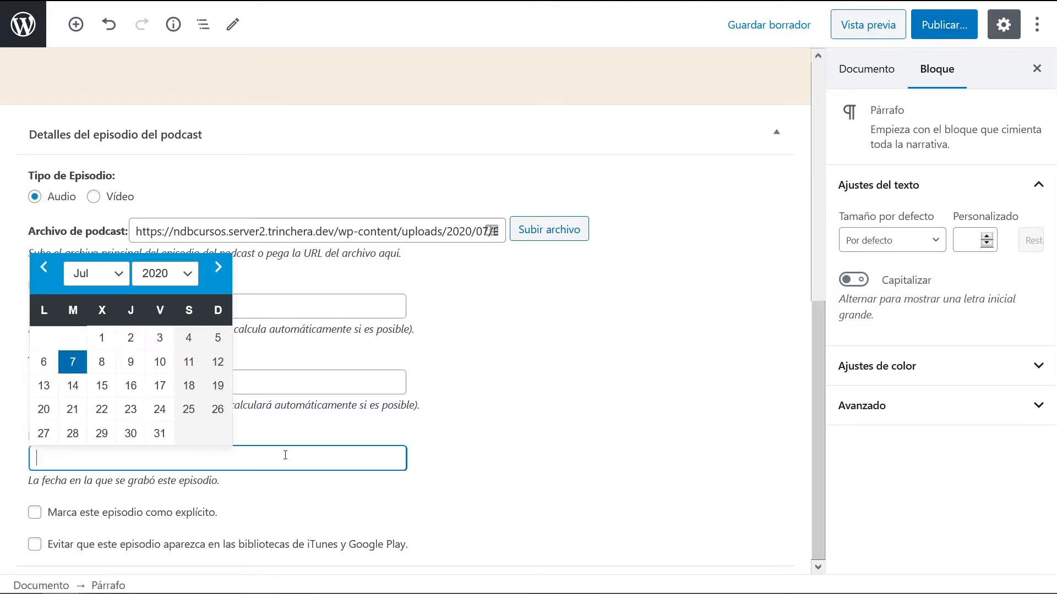
{"action": "double_click", "coordinate": [44, 268]}
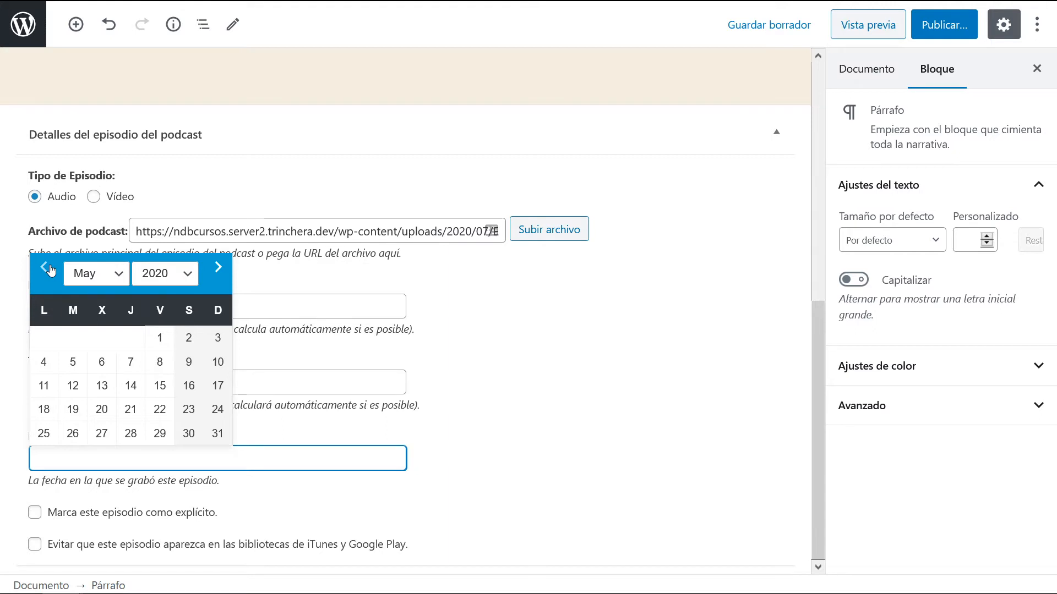
{"action": "left_click", "coordinate": [49, 269]}
{"action": "left_click", "coordinate": [83, 269]}
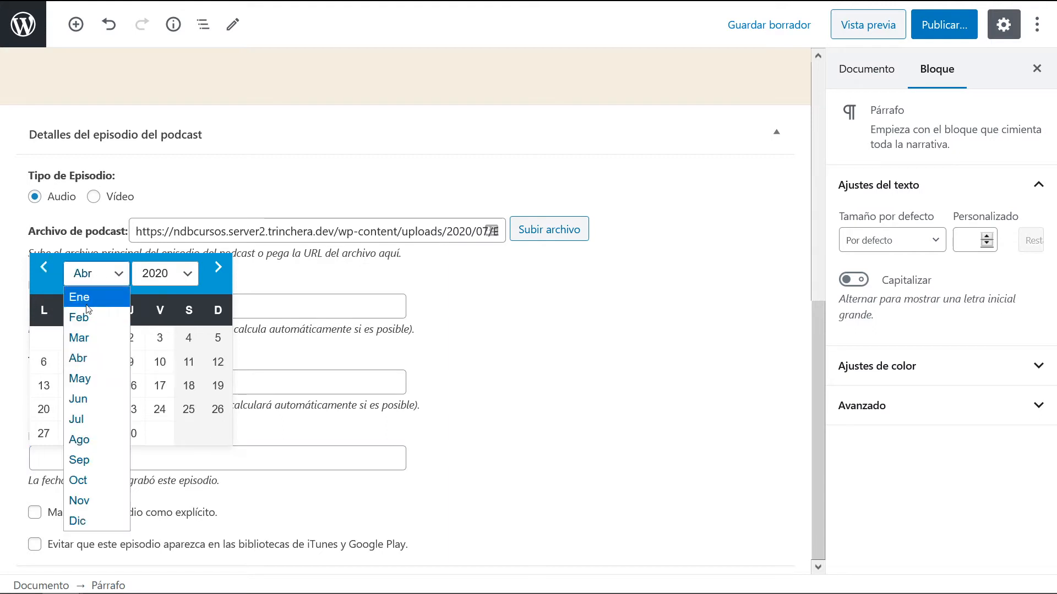
{"action": "left_click", "coordinate": [77, 297]}
{"action": "left_click", "coordinate": [165, 274]}
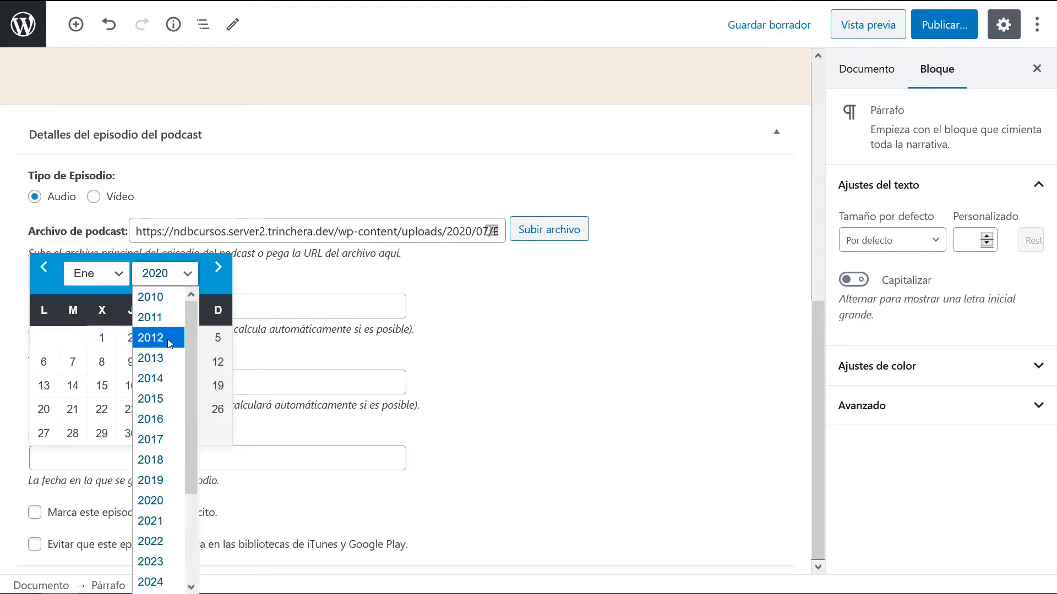
{"action": "left_click", "coordinate": [162, 419]}
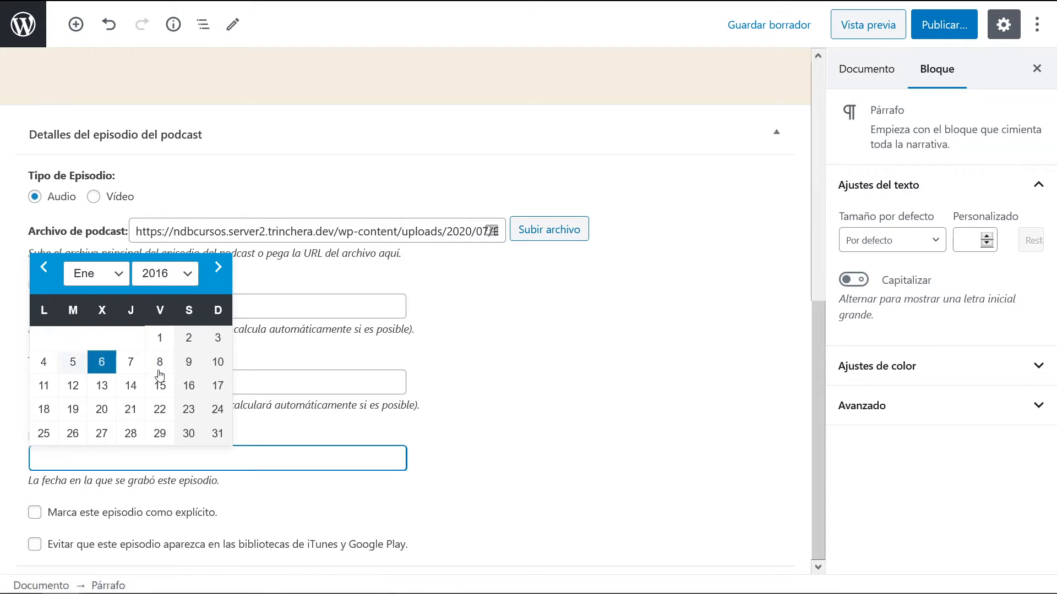
{"action": "left_click", "coordinate": [114, 435]}
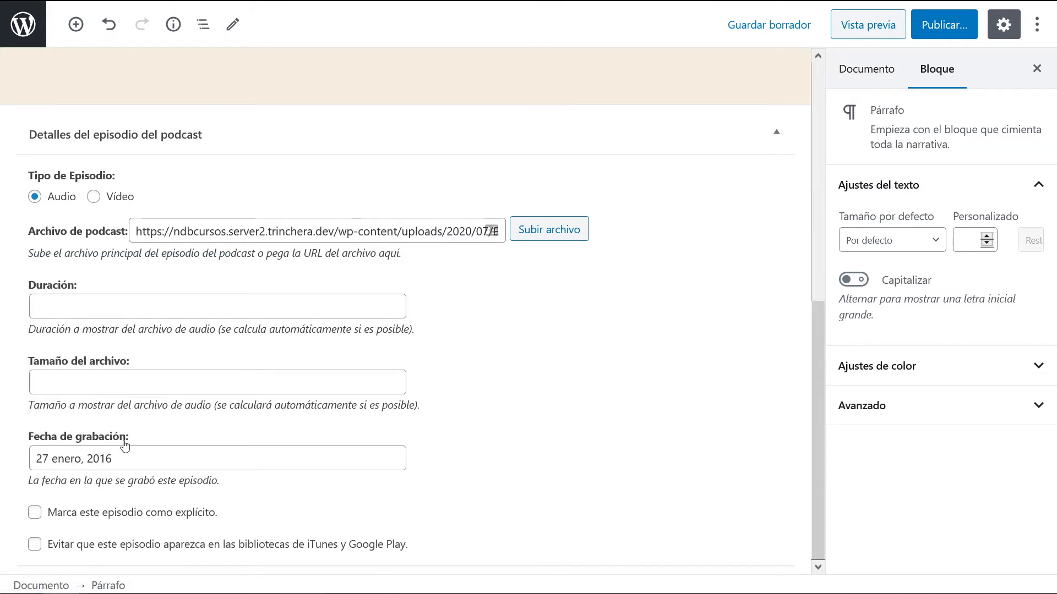
{"action": "left_click", "coordinate": [123, 520]}
- Change the episode's permalink slug to 'Episodio 1'
{"action": "scroll", "coordinate": [632, 363], "scroll_direction": "up", "scroll_amount": 10}
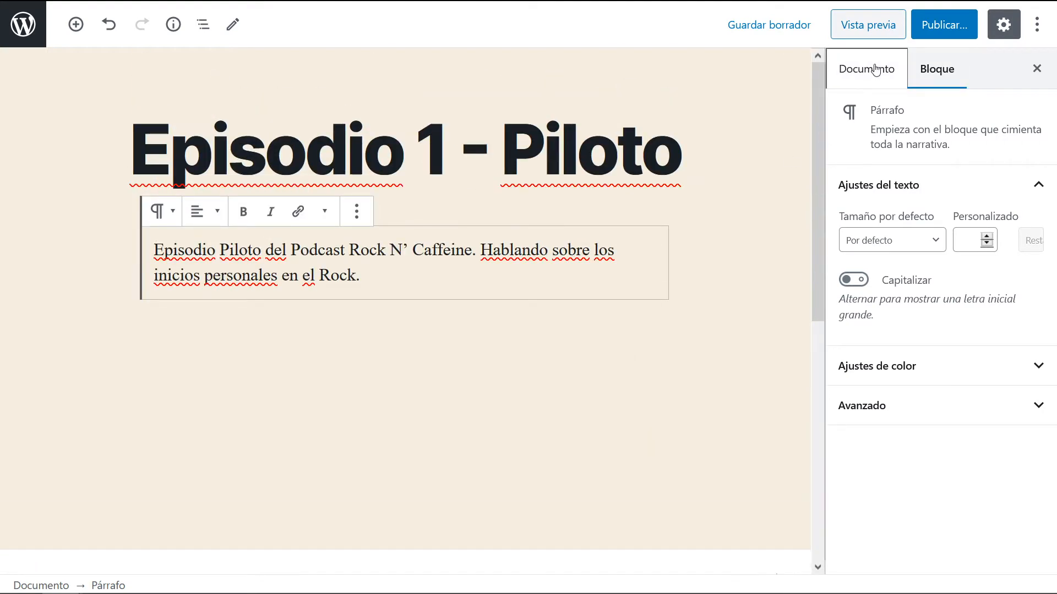
{"action": "left_click", "coordinate": [881, 70]}
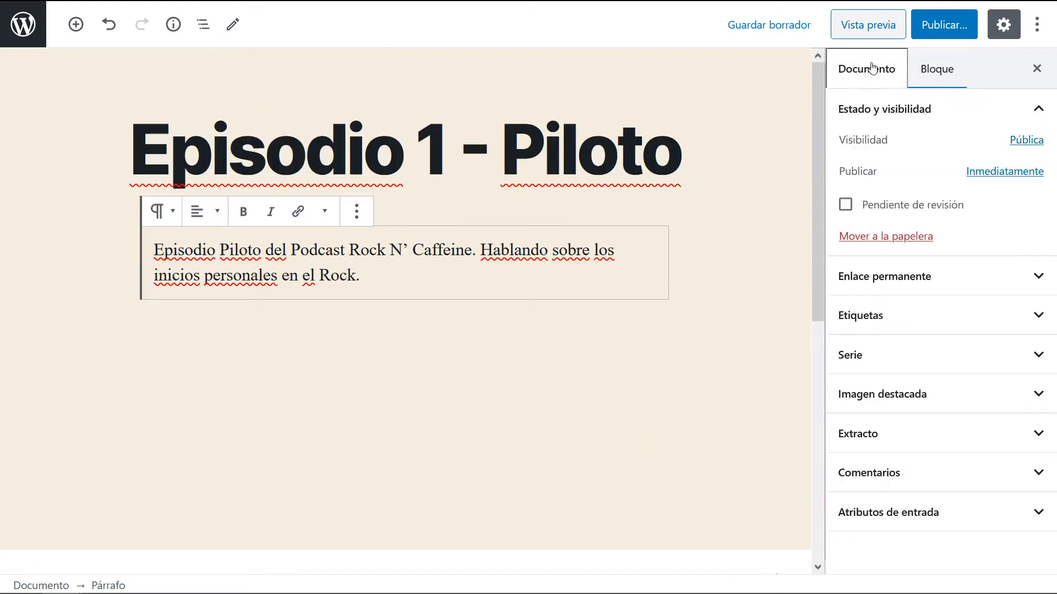
{"action": "left_click", "coordinate": [990, 283]}
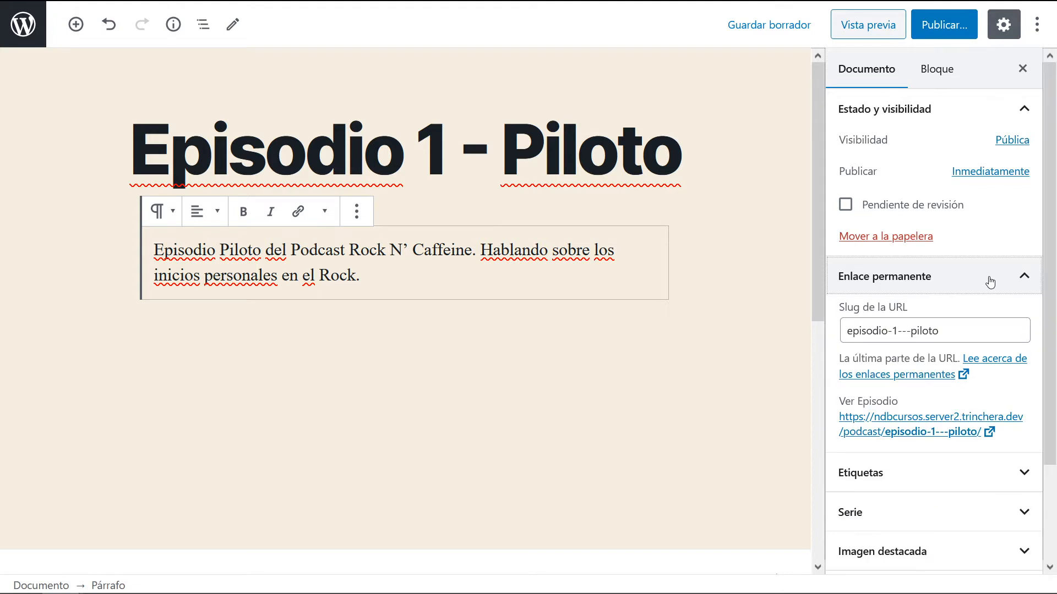
{"action": "key", "text": "Tab"}
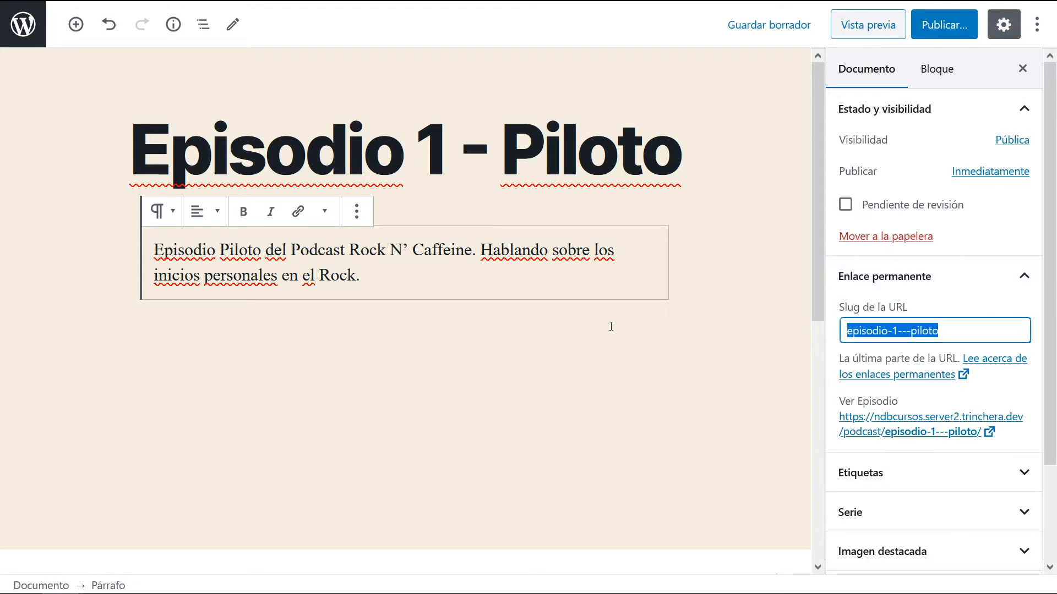
{"action": "type", "text": "Epi"}
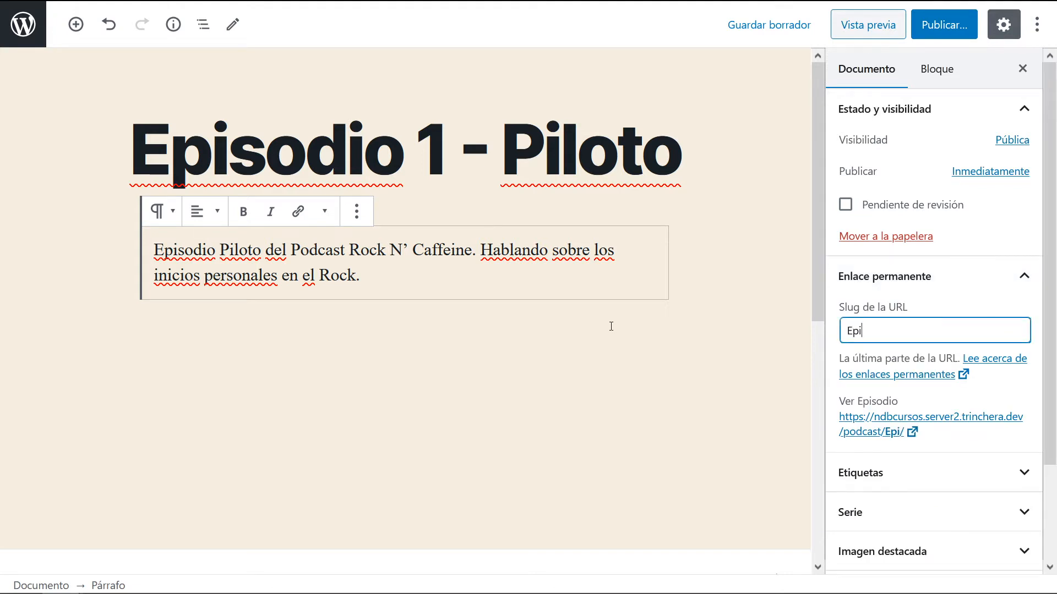
{"action": "type", "text": "sodio 1"}
- Add the tags rock, heavy metal and grunge to the episode
{"action": "scroll", "coordinate": [1015, 434], "scroll_direction": "down", "scroll_amount": 2}
{"action": "left_click", "coordinate": [1000, 392]}
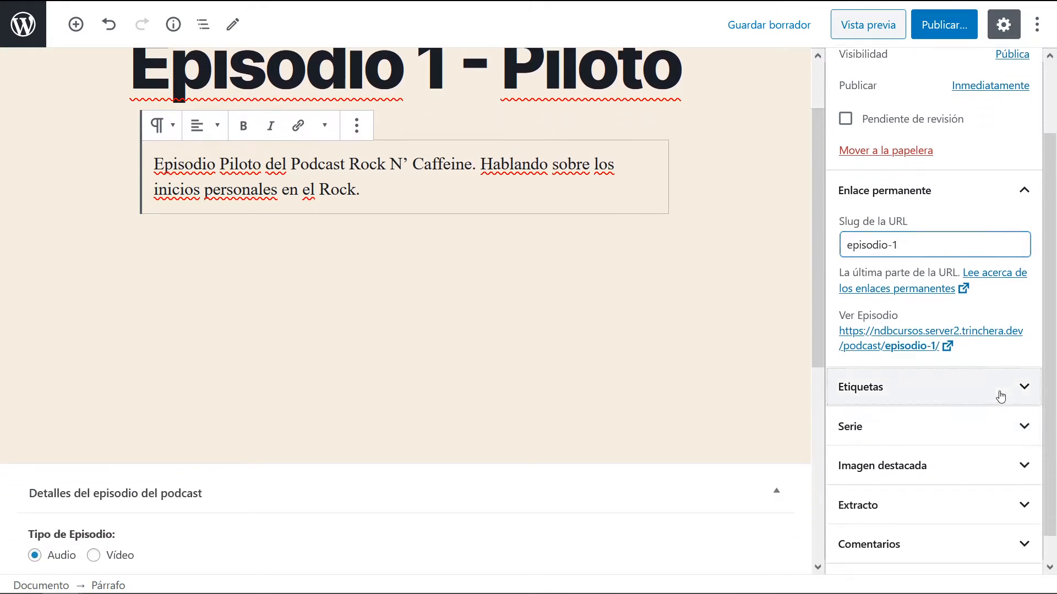
{"action": "left_click", "coordinate": [920, 450]}
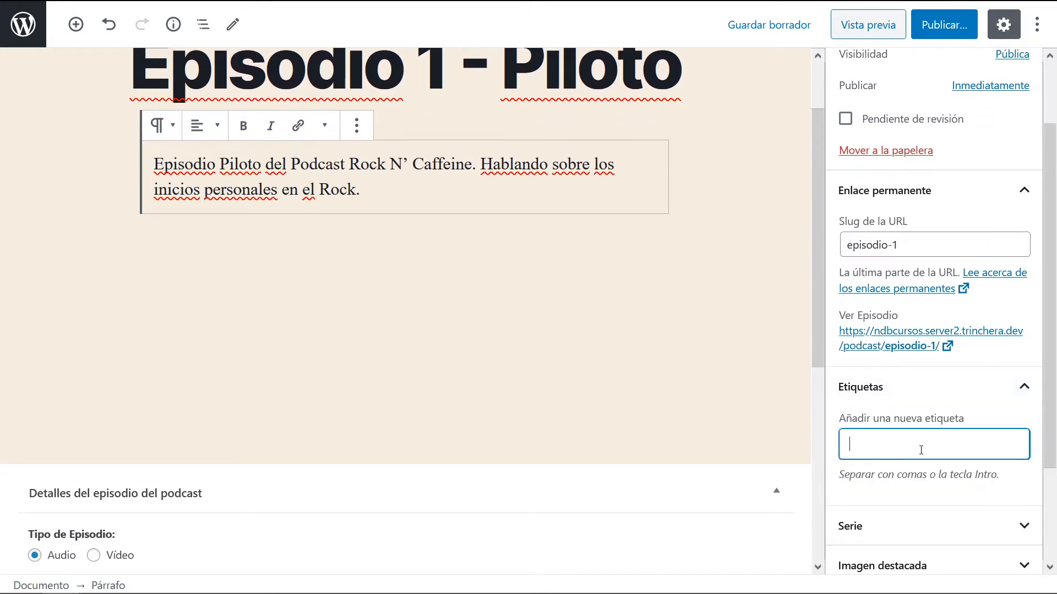
{"action": "type", "text": "rock"}
{"action": "key", "text": "Return"}
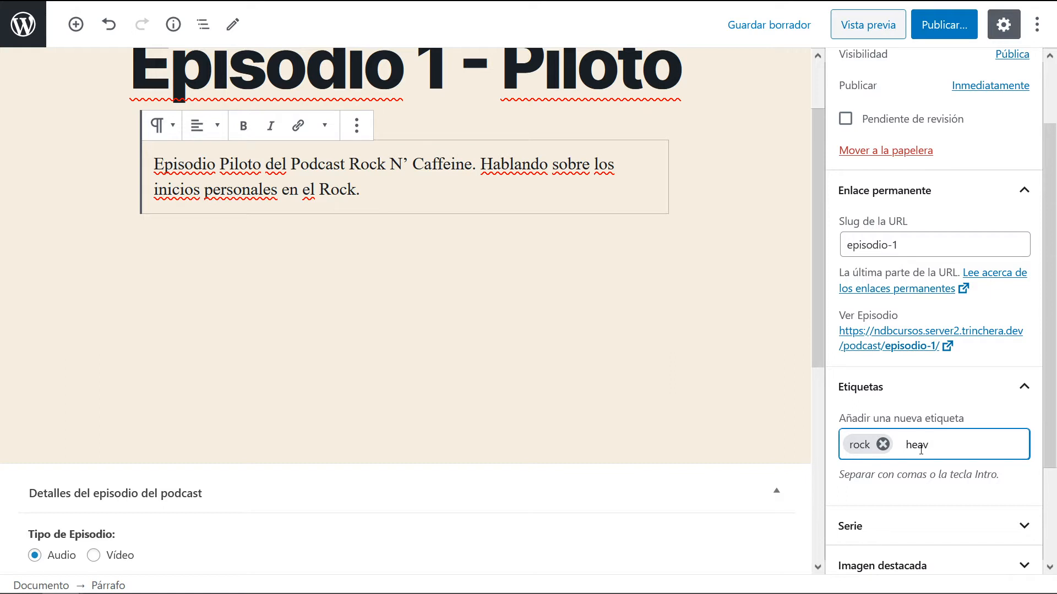
{"action": "type", "text": "metal"}
{"action": "key", "text": "Return"}
{"action": "type", "text": "gru"}
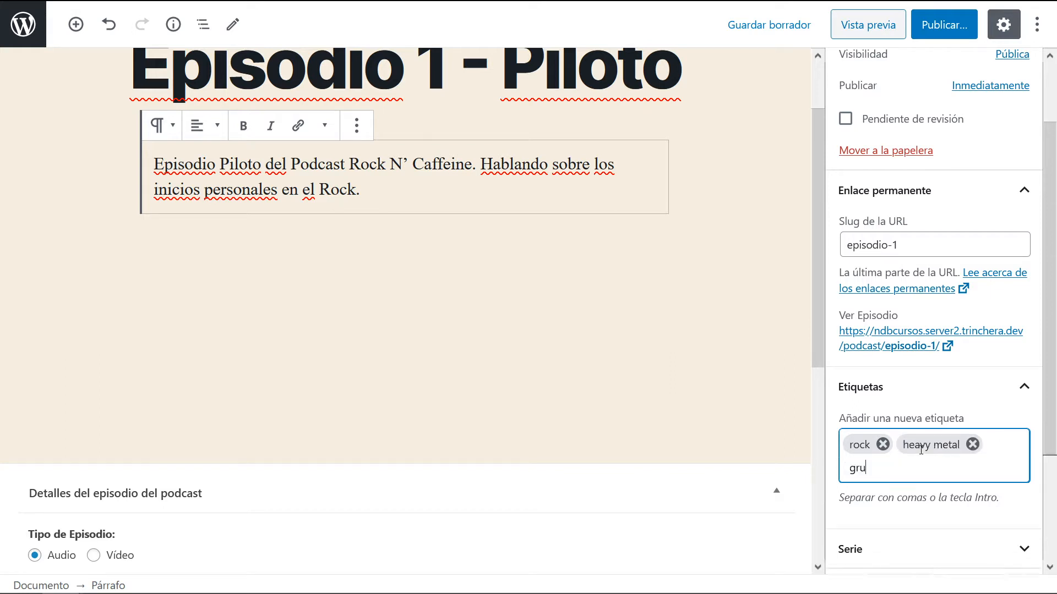
{"action": "type", "text": "nnge"}
{"action": "key", "text": "BackSpace"}
{"action": "key", "text": "Return"}
{"action": "scroll", "coordinate": [926, 456], "scroll_direction": "down", "scroll_amount": 3}
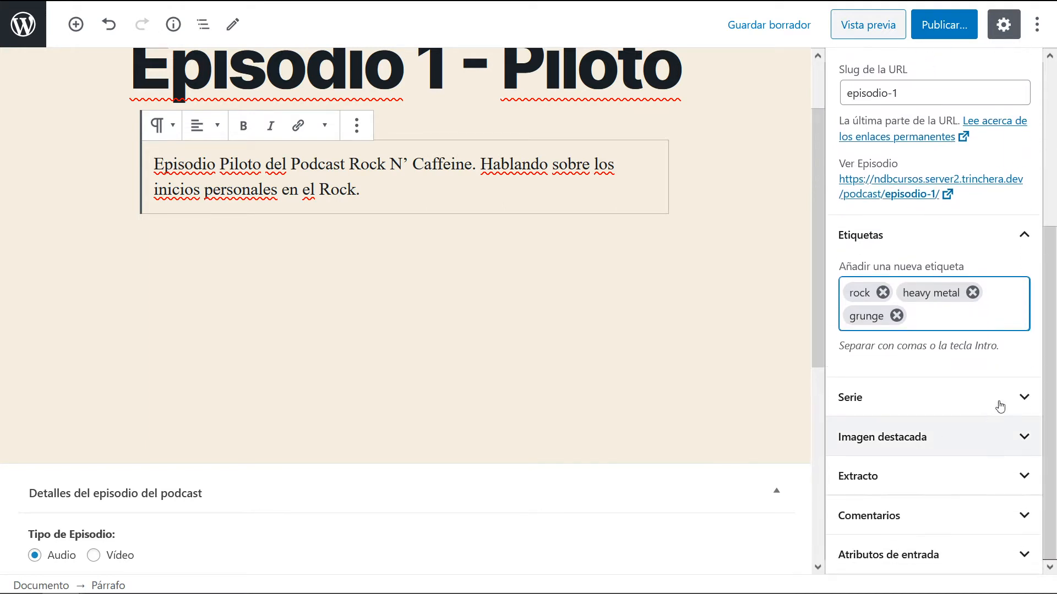
{"action": "left_click", "coordinate": [1000, 407]}
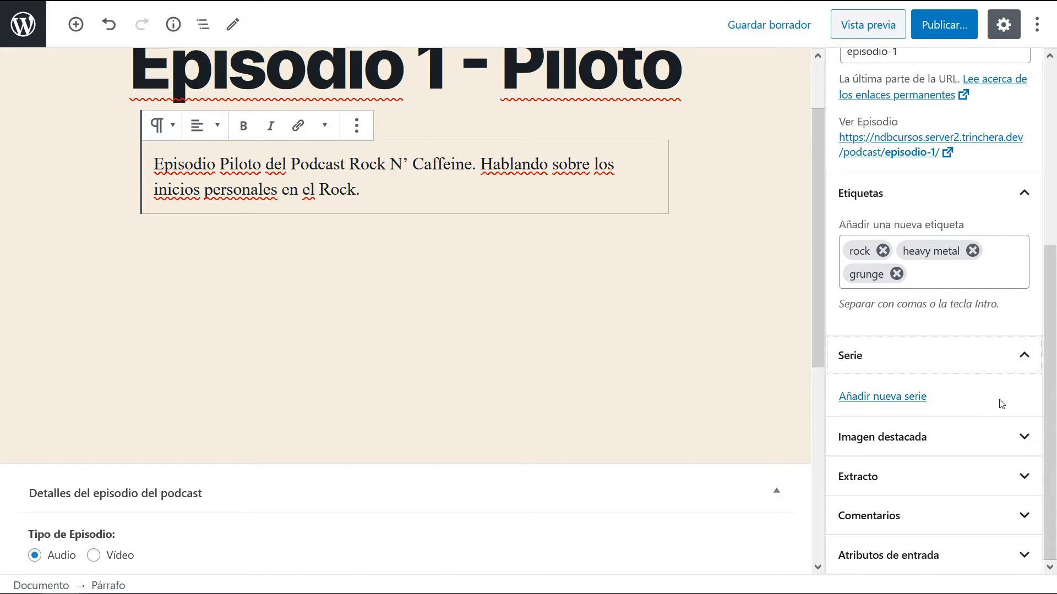
- Add a series named 'Rock N Caffeine' and tick it for this episode
{"action": "left_click", "coordinate": [890, 398]}
{"action": "left_click", "coordinate": [877, 449]}
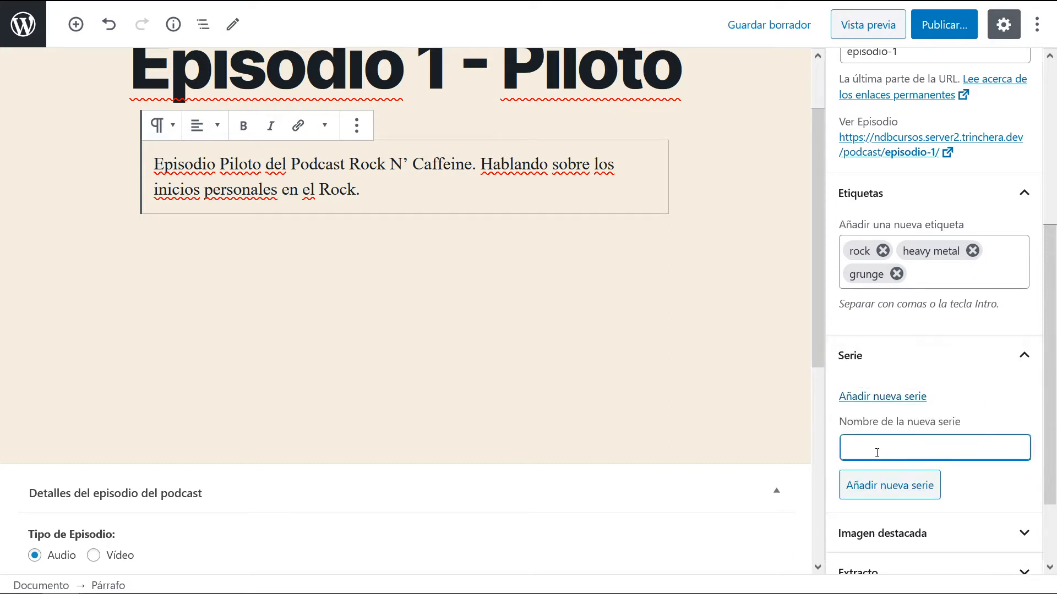
{"action": "type", "text": "Ron"}
{"action": "type", "text": "k N Caffeine"}
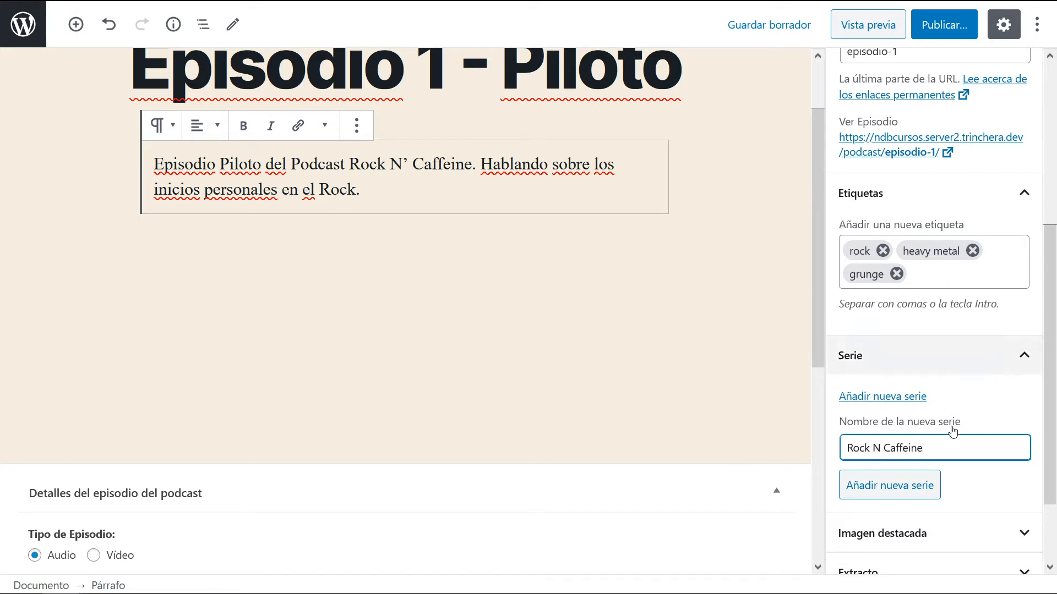
{"action": "left_click", "coordinate": [891, 499]}
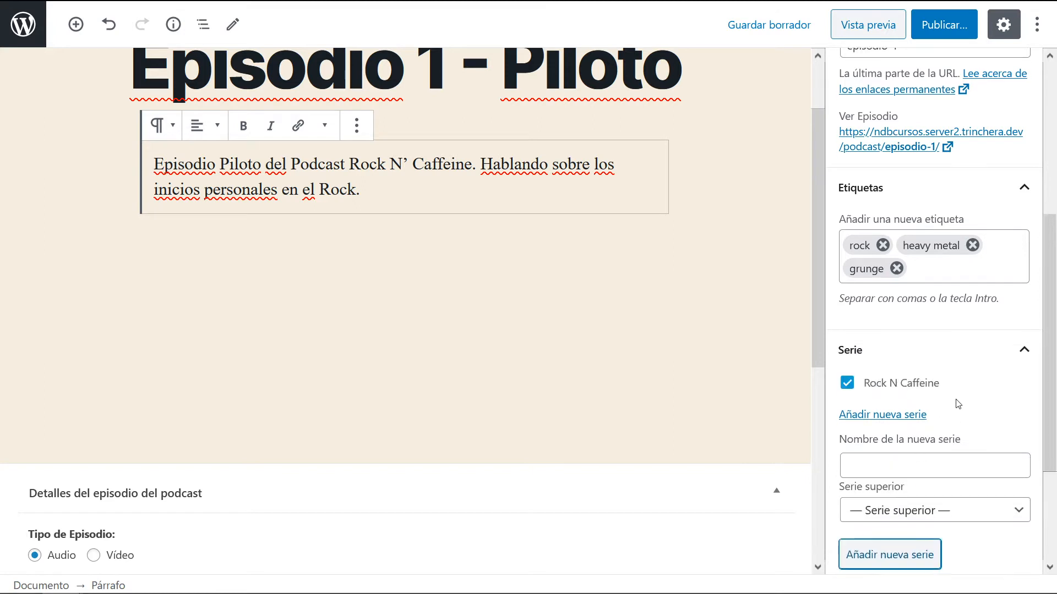
{"action": "scroll", "coordinate": [955, 407], "scroll_direction": "down", "scroll_amount": 3}
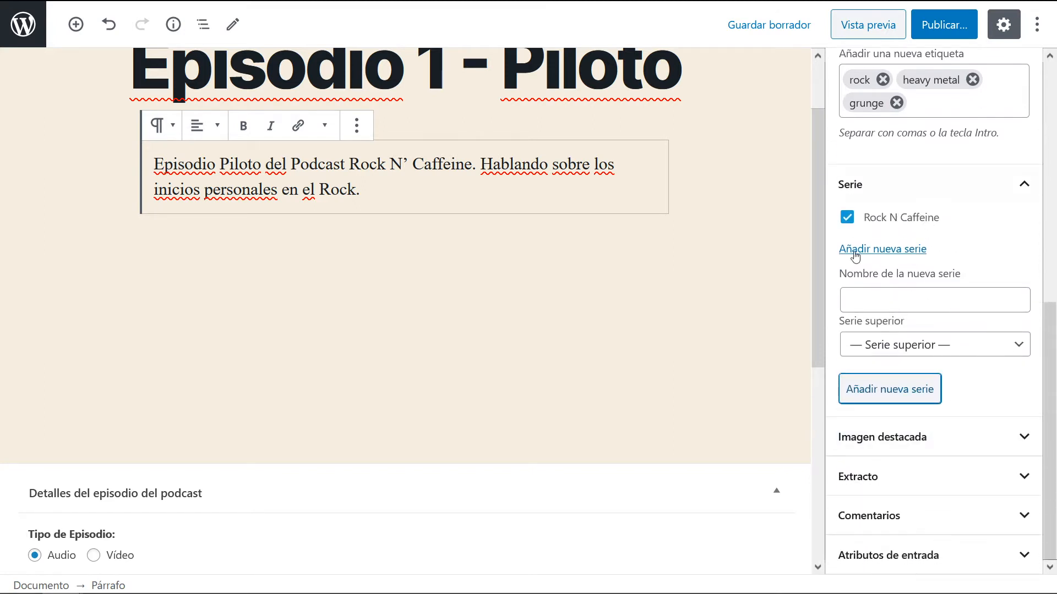
- Upload the BACKSTAGE 2 cover and set it as the featured image
{"action": "left_click", "coordinate": [969, 432]}
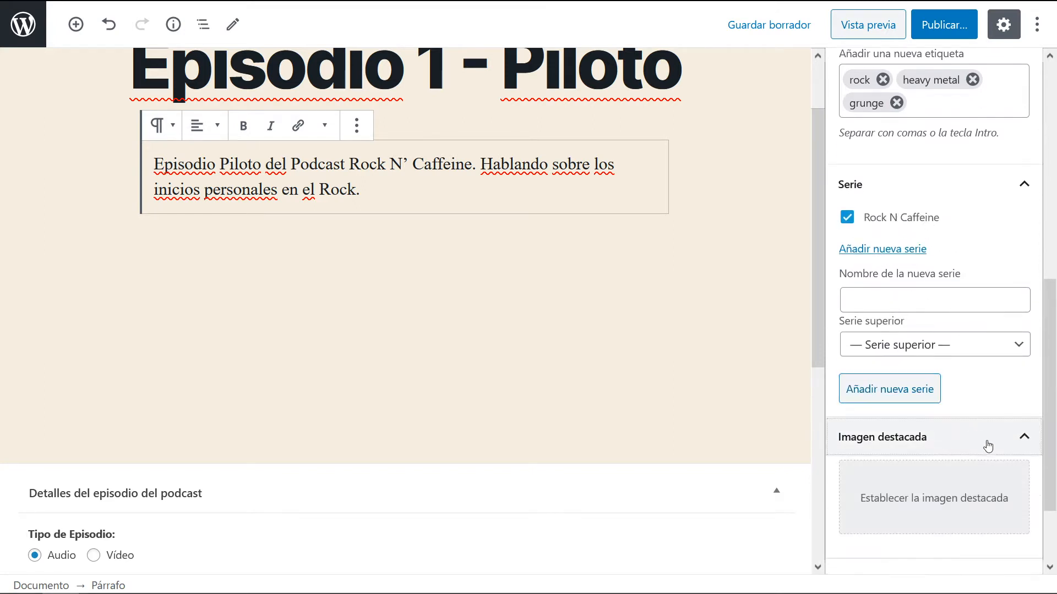
{"action": "scroll", "coordinate": [936, 486], "scroll_direction": "down", "scroll_amount": 2}
{"action": "left_click", "coordinate": [944, 421]}
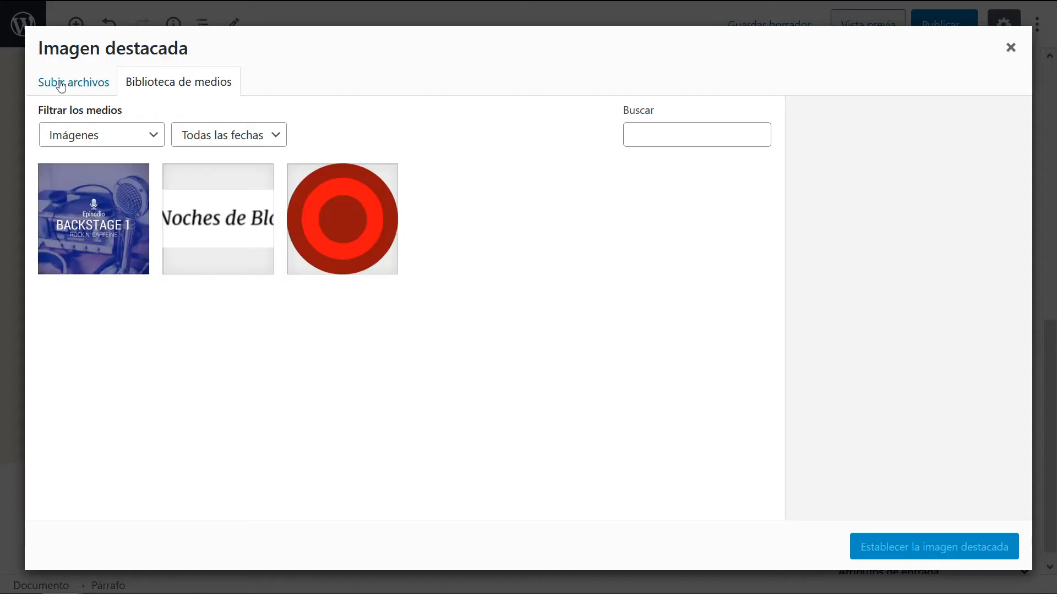
{"action": "left_click", "coordinate": [58, 82]}
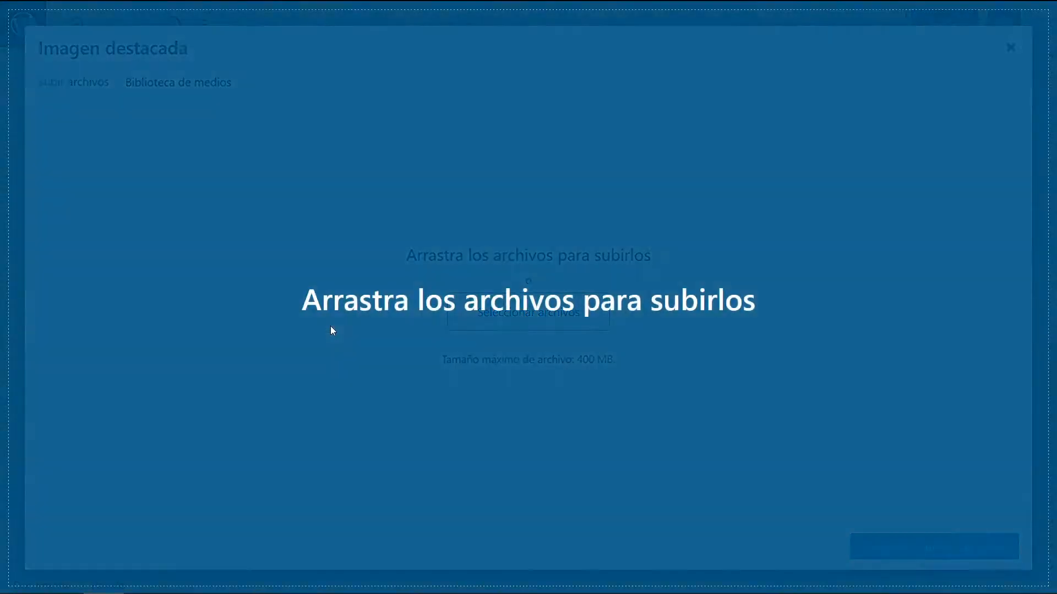
{"action": "left_click_drag", "start_coordinate": [330, 326], "coordinate": [331, 330]}
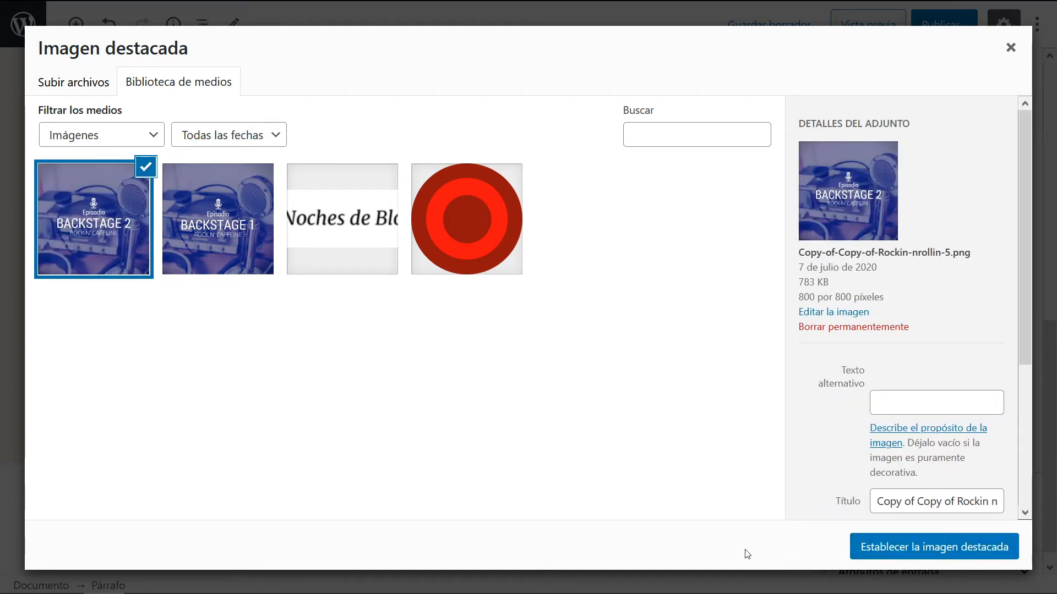
{"action": "left_click", "coordinate": [904, 560]}
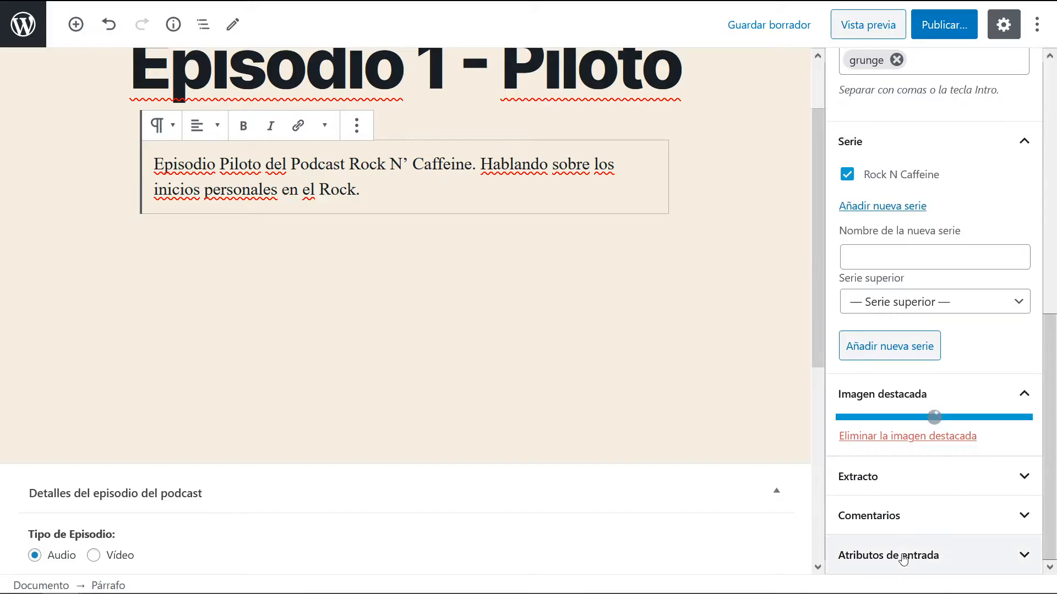
{"action": "scroll", "coordinate": [962, 383], "scroll_direction": "down", "scroll_amount": 3}
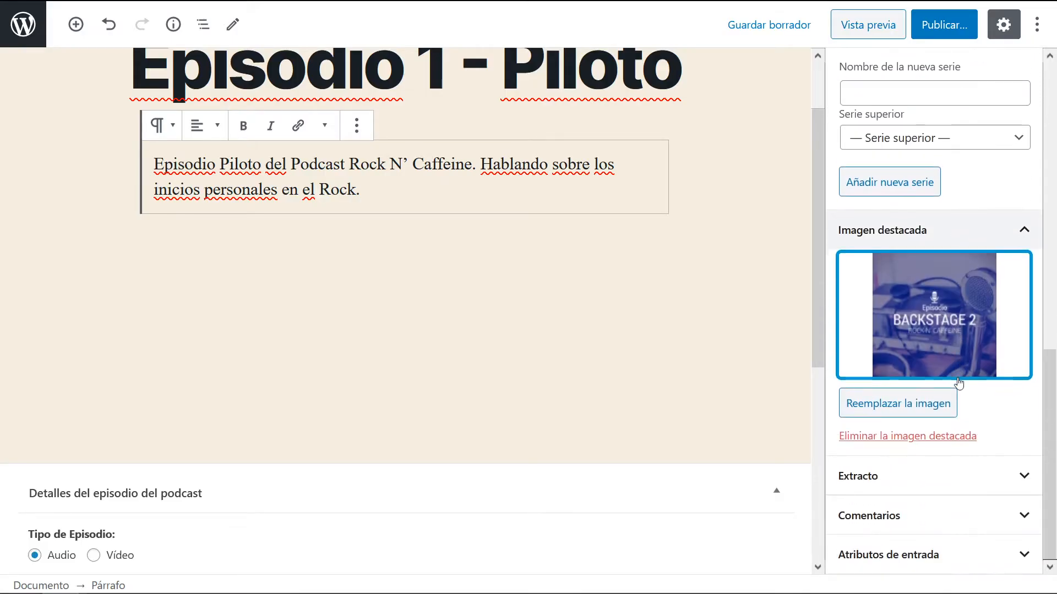
{"action": "left_click", "coordinate": [979, 468]}
{"action": "scroll", "coordinate": [969, 396], "scroll_direction": "down", "scroll_amount": 3}
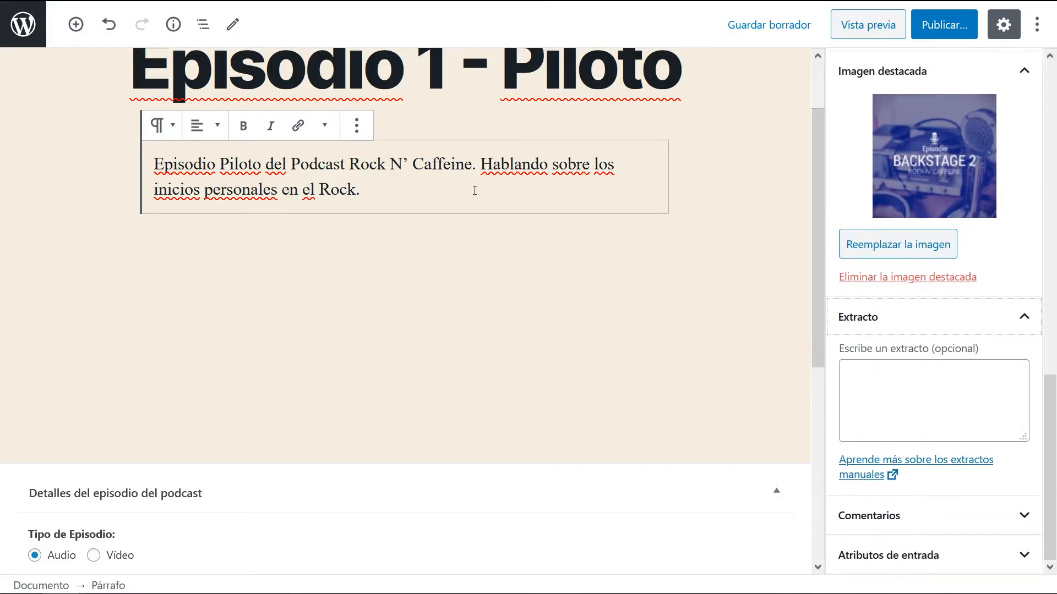
- Copy the description paragraph and paste it into the Extracto box
{"action": "left_click_drag", "start_coordinate": [404, 191], "coordinate": [370, 188]}
{"action": "key", "text": "ctrl+c"}
{"action": "left_click", "coordinate": [174, 168]}
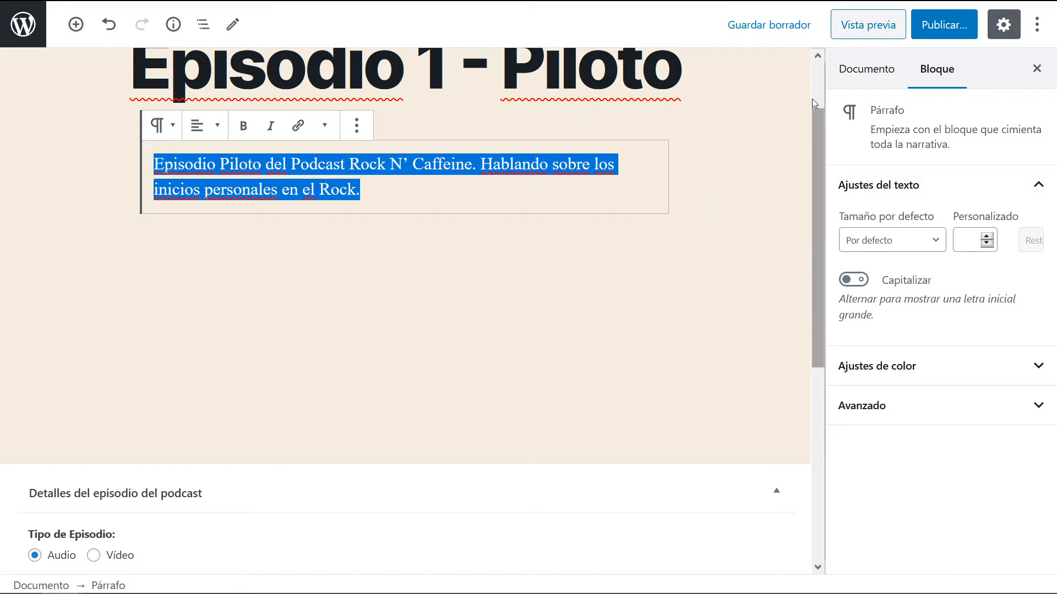
{"action": "left_click", "coordinate": [888, 66]}
{"action": "scroll", "coordinate": [891, 479], "scroll_direction": "down", "scroll_amount": 12}
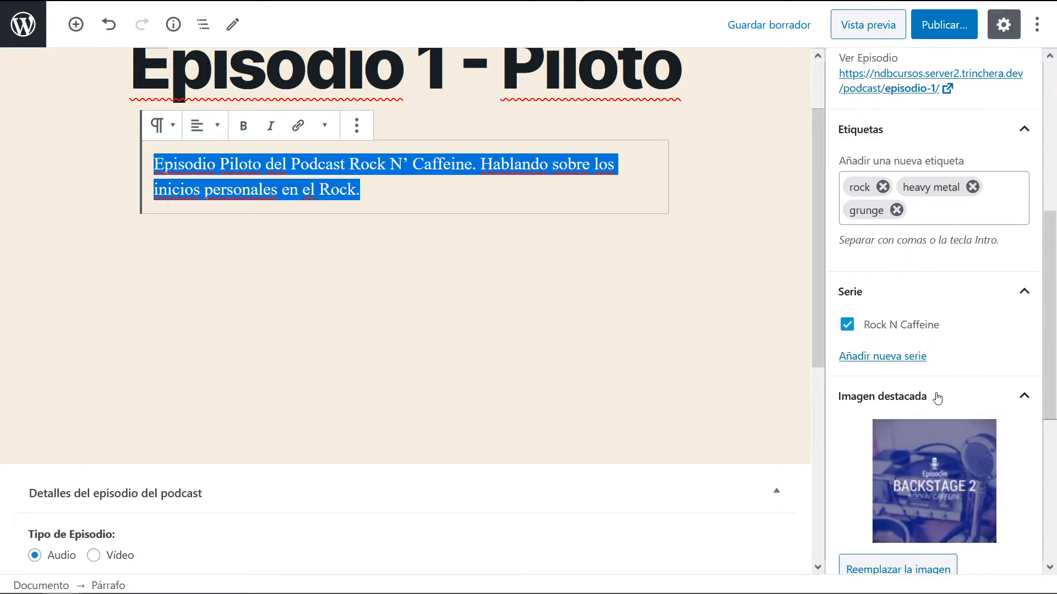
{"action": "left_click", "coordinate": [908, 391]}
{"action": "key", "text": "ctrl+v"}
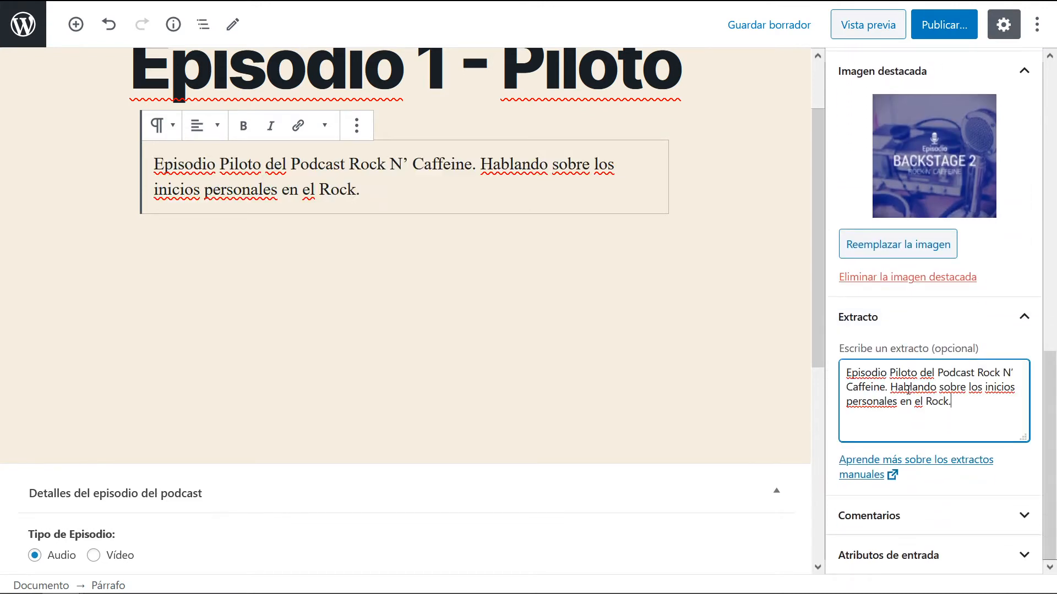
- Expand Comentarios and Atributos de entrada, keeping comments allowed and order 0
{"action": "left_click", "coordinate": [934, 517]}
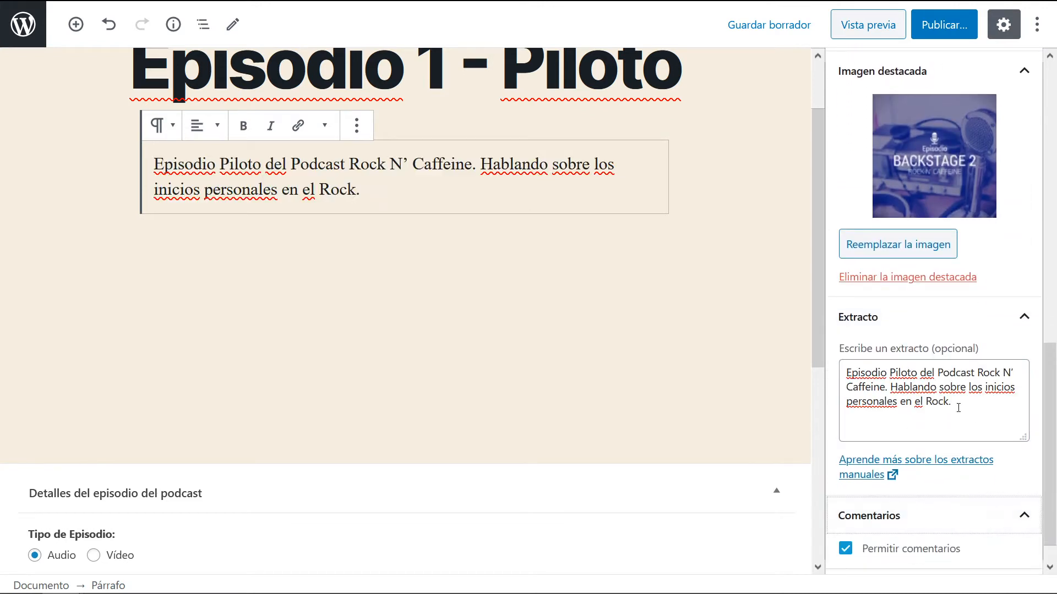
{"action": "left_click", "coordinate": [962, 557]}
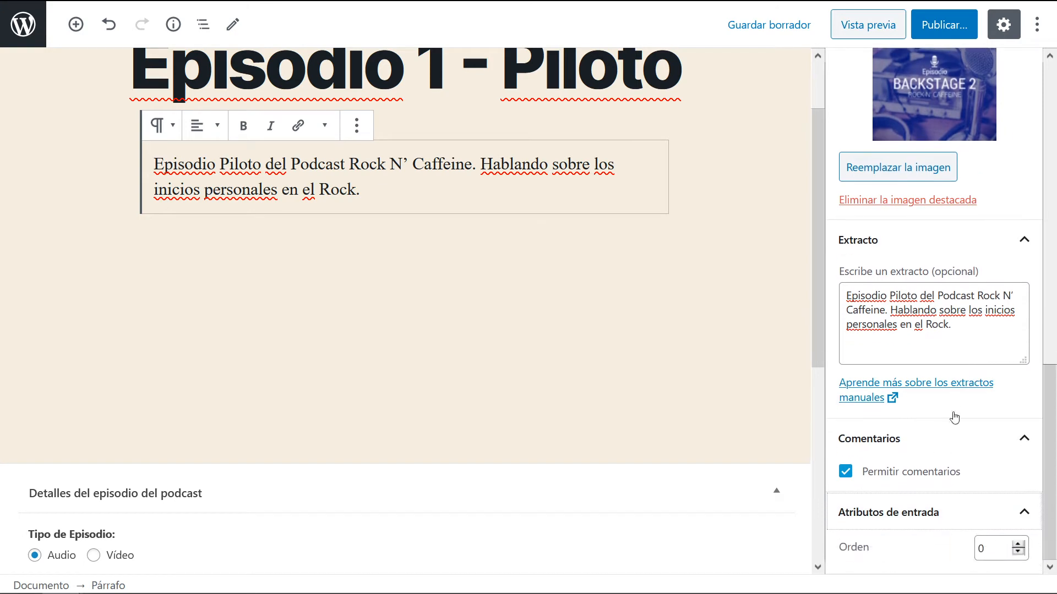
{"action": "scroll", "coordinate": [910, 264], "scroll_direction": "up", "scroll_amount": 10}
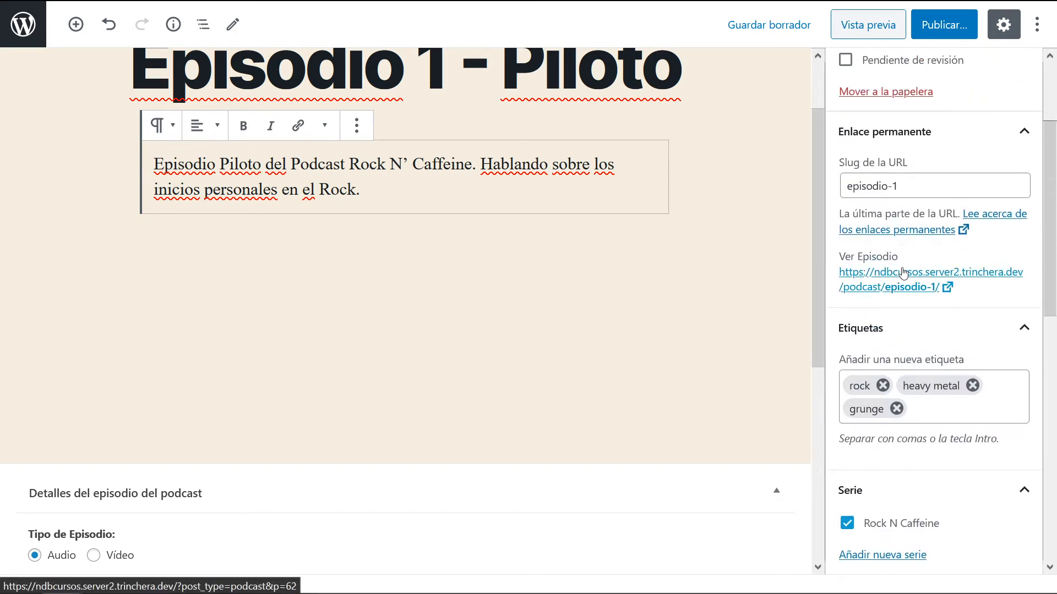
- Open a full-screen preview of Episodio 1 – Piloto and scroll down to its cover image
{"action": "left_click", "coordinate": [867, 28]}
{"action": "key", "text": "F11"}
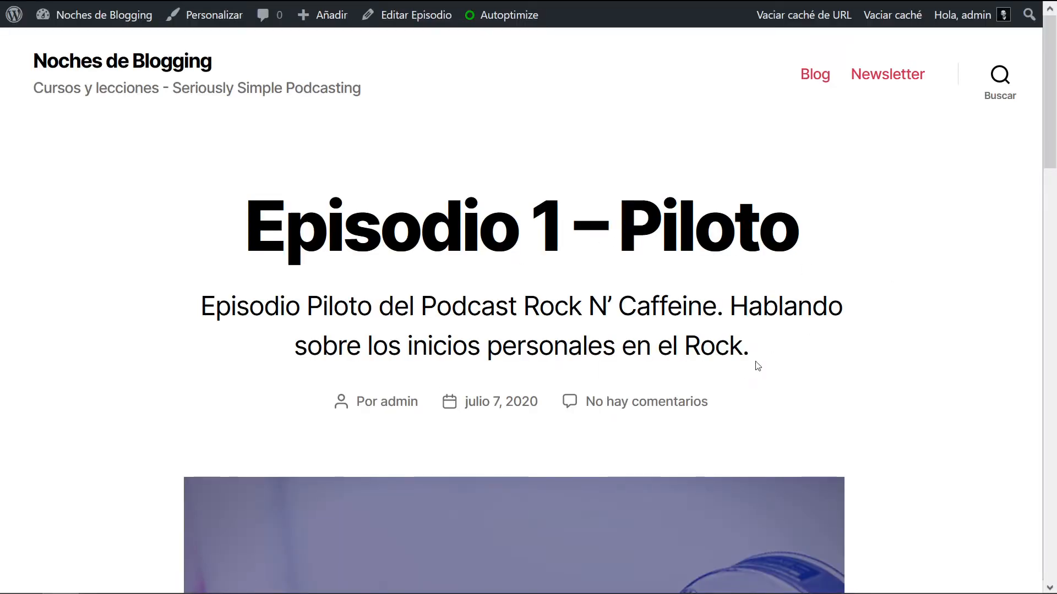
{"action": "scroll", "coordinate": [758, 366], "scroll_direction": "down", "scroll_amount": 2}
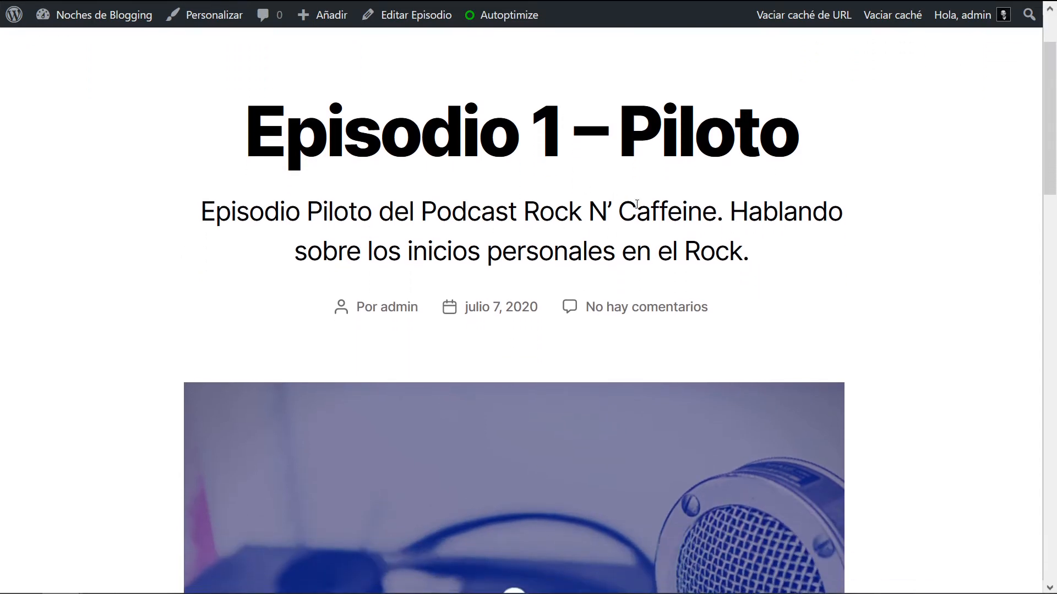
{"action": "scroll", "coordinate": [217, 161], "scroll_direction": "down", "scroll_amount": 1}
{"action": "left_click_drag", "start_coordinate": [800, 171], "coordinate": [142, 156]}
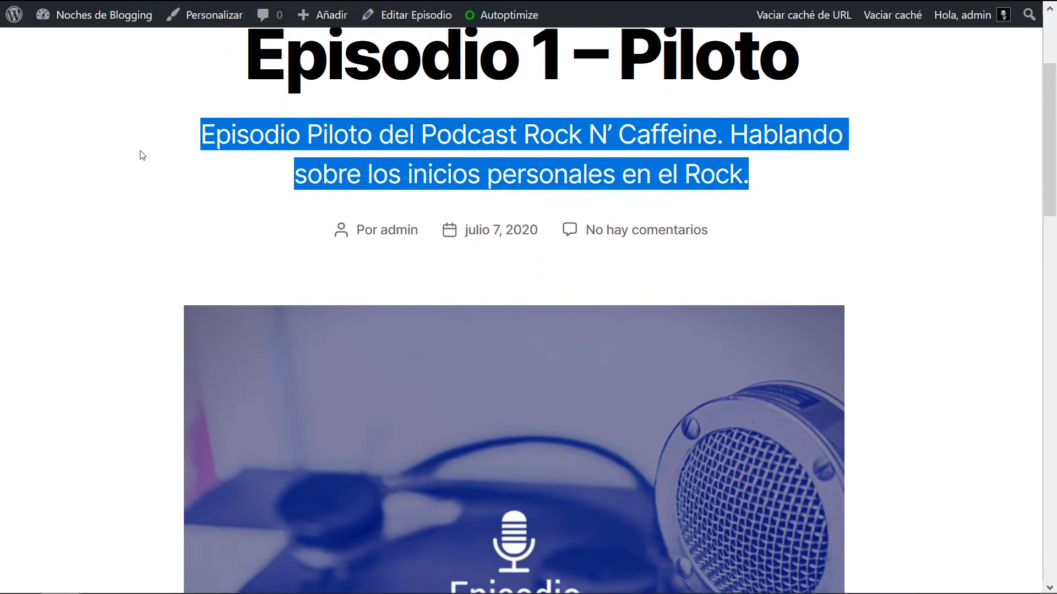
{"action": "scroll", "coordinate": [718, 156], "scroll_direction": "down", "scroll_amount": 7}
{"action": "scroll", "coordinate": [573, 151], "scroll_direction": "down", "scroll_amount": 5}
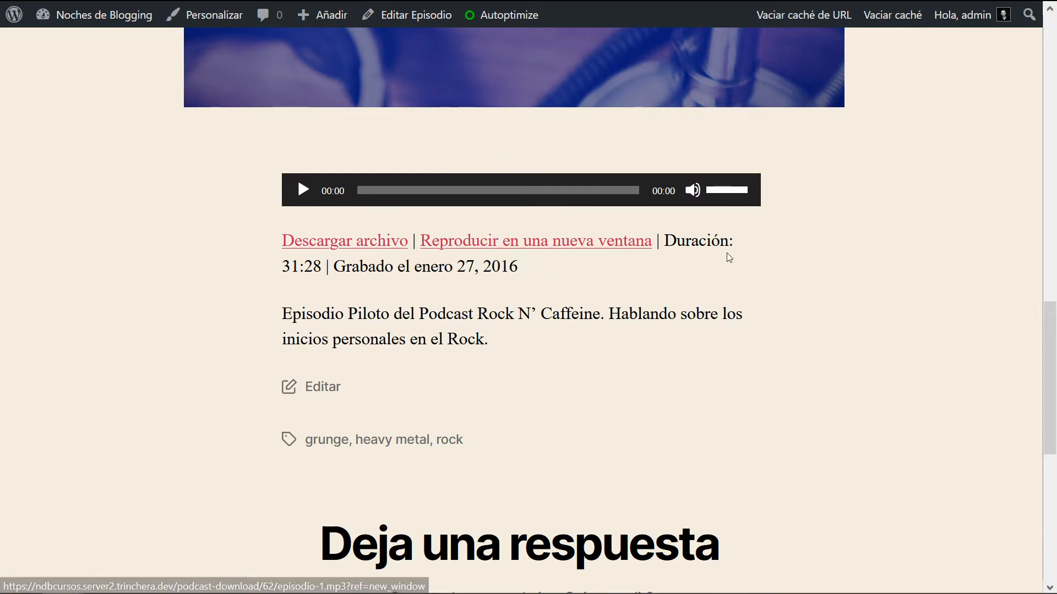
- Review the preview's 31:28 duration, recording details and episode description
{"action": "left_click_drag", "start_coordinate": [277, 269], "coordinate": [422, 267]}
{"action": "left_click", "coordinate": [570, 318]}
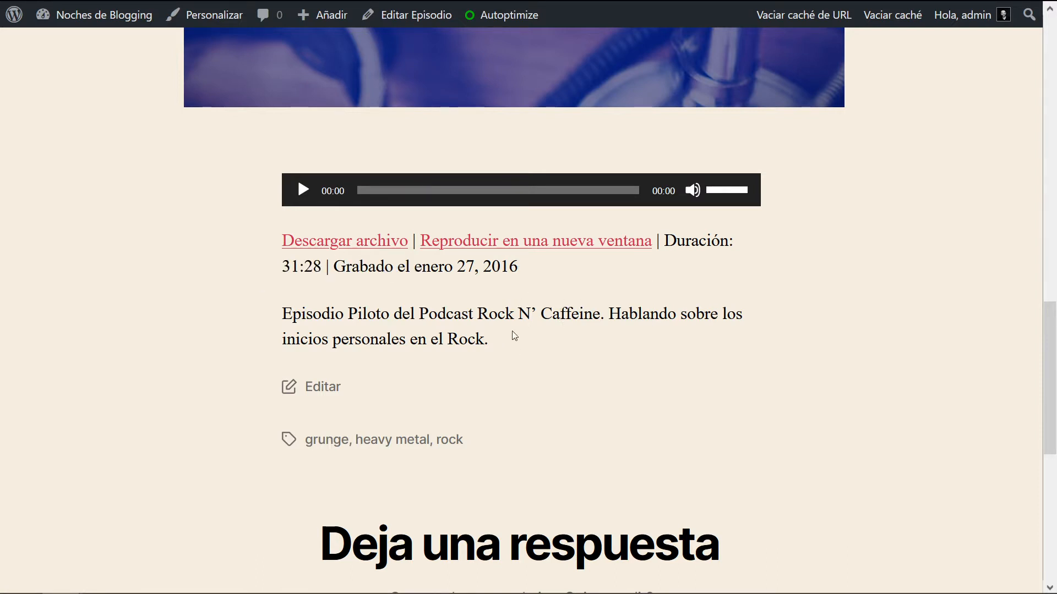
{"action": "left_click_drag", "start_coordinate": [514, 336], "coordinate": [282, 314]}
{"action": "scroll", "coordinate": [356, 194], "scroll_direction": "down", "scroll_amount": 5}
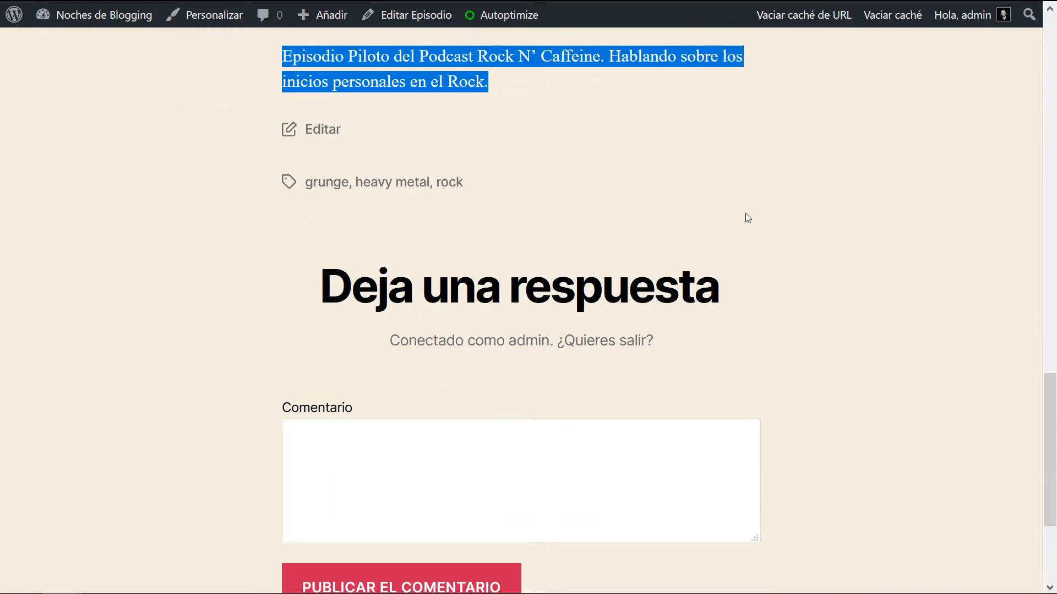
{"action": "scroll", "coordinate": [328, 290], "scroll_direction": "down", "scroll_amount": 2}
{"action": "scroll", "coordinate": [612, 331], "scroll_direction": "up", "scroll_amount": 10}
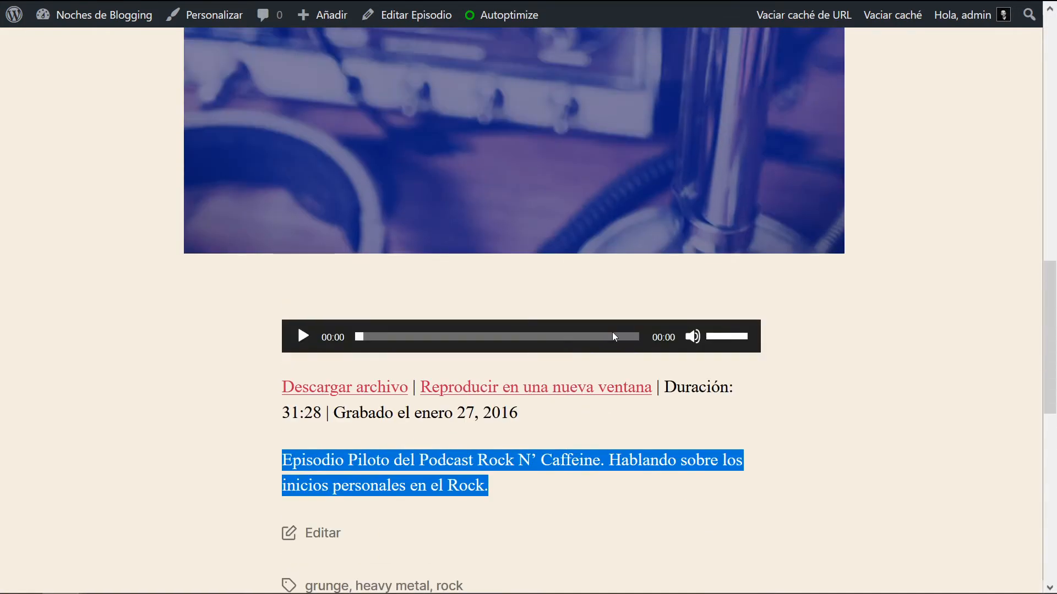
{"action": "scroll", "coordinate": [613, 331], "scroll_direction": "down", "scroll_amount": 12}
{"action": "scroll", "coordinate": [596, 360], "scroll_direction": "up", "scroll_amount": 20}
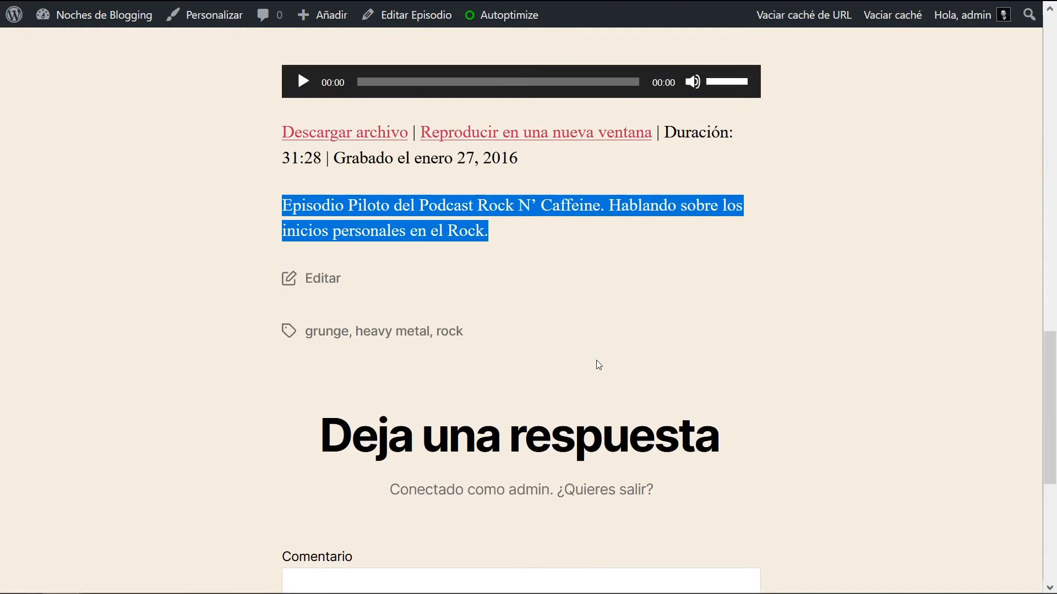
{"action": "scroll", "coordinate": [691, 348], "scroll_direction": "down", "scroll_amount": 8}
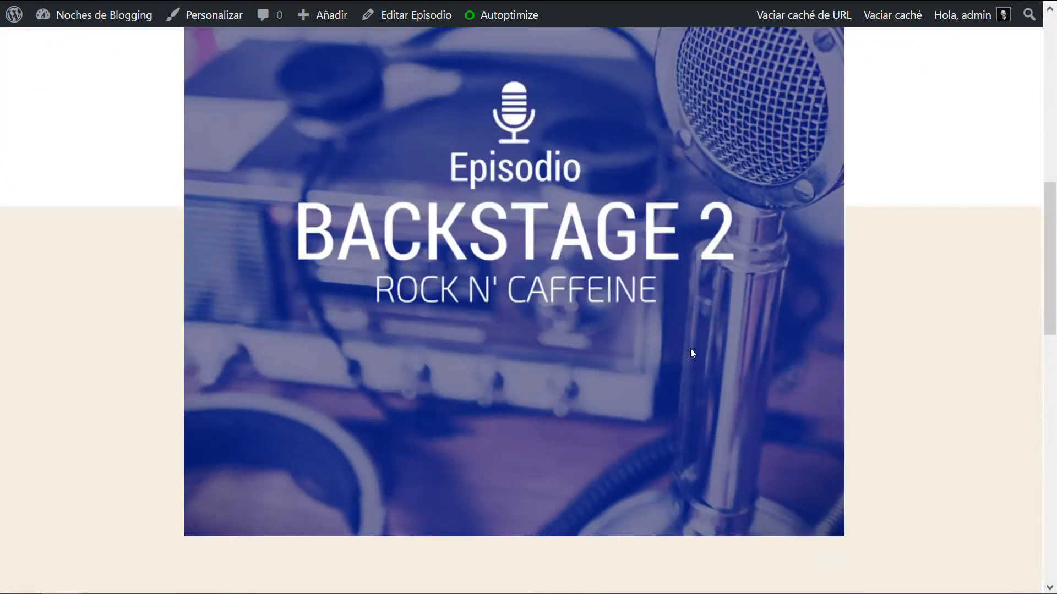
{"action": "scroll", "coordinate": [691, 348], "scroll_direction": "up", "scroll_amount": 8}
- Publish Episodio 1 – Piloto from the editor and go back to the podcast admin list
{"action": "mouse_move", "coordinate": [491, 5]}
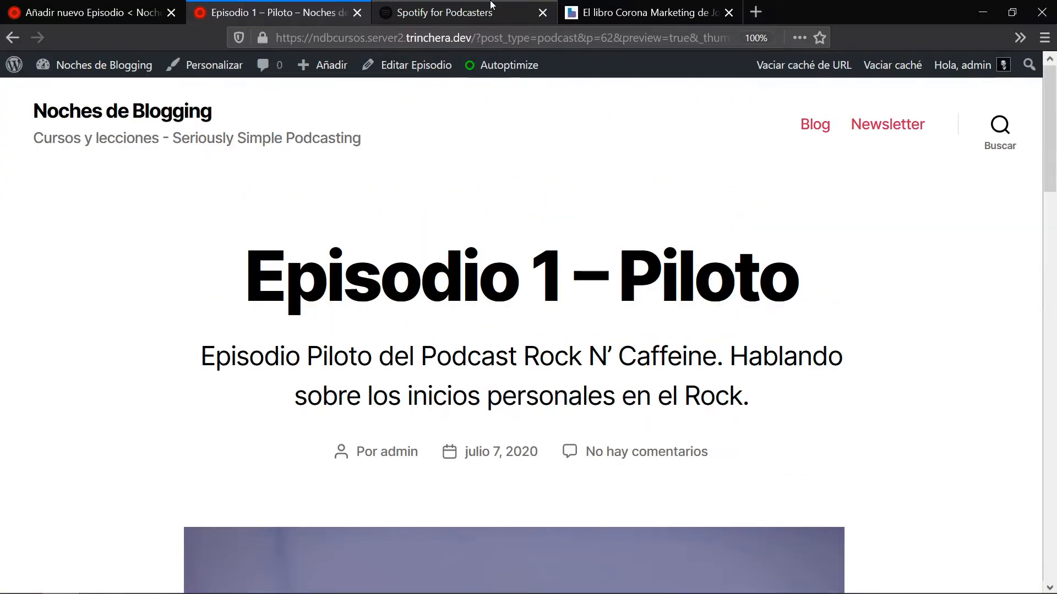
{"action": "left_click", "coordinate": [140, 8]}
{"action": "scroll", "coordinate": [536, 324], "scroll_direction": "up", "scroll_amount": 3}
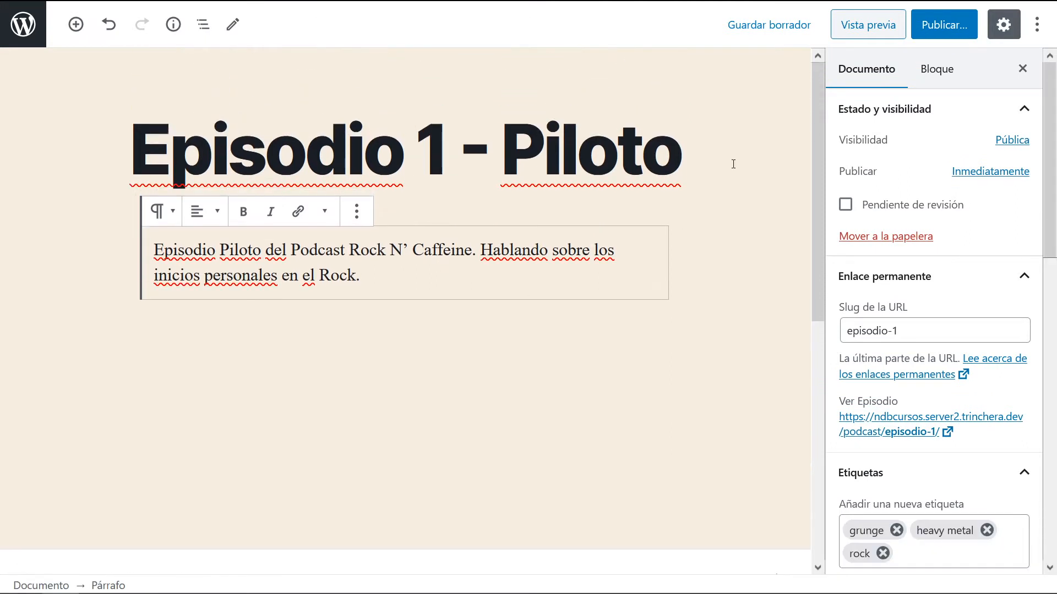
{"action": "left_click", "coordinate": [944, 26]}
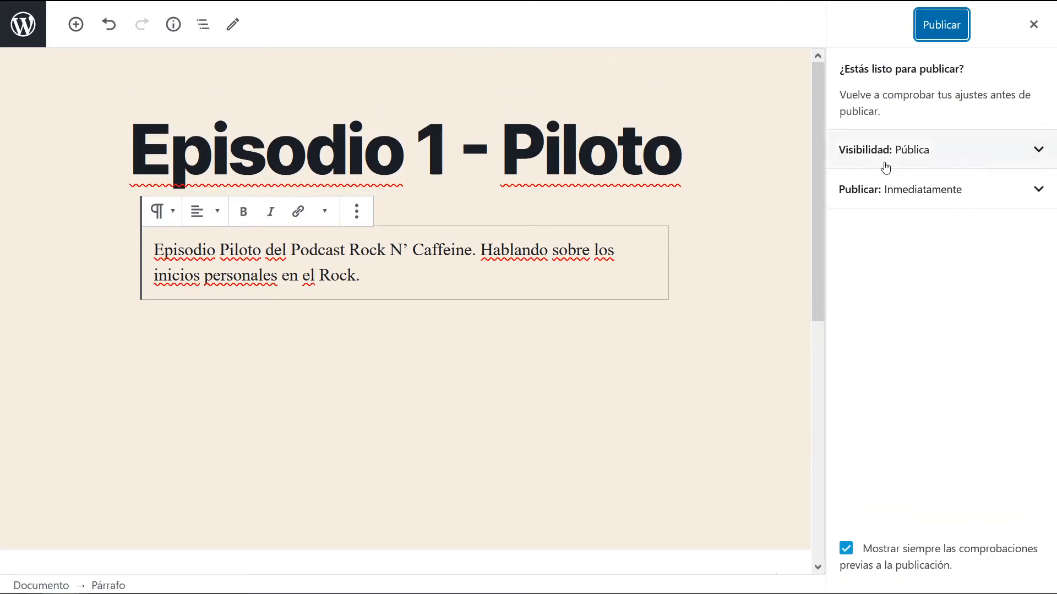
{"action": "left_click", "coordinate": [940, 26]}
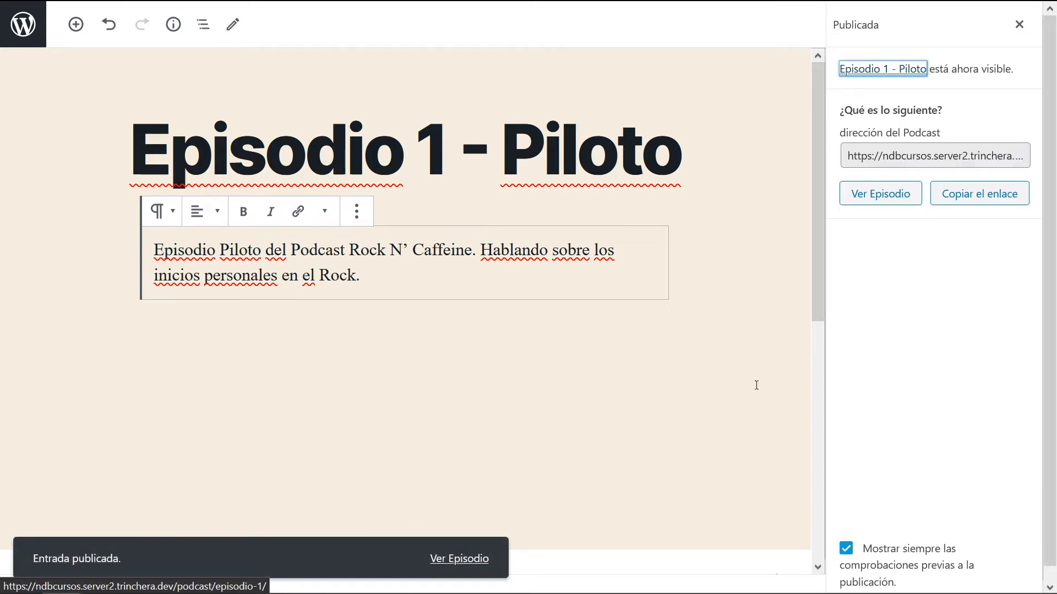
{"action": "left_click", "coordinate": [28, 30]}
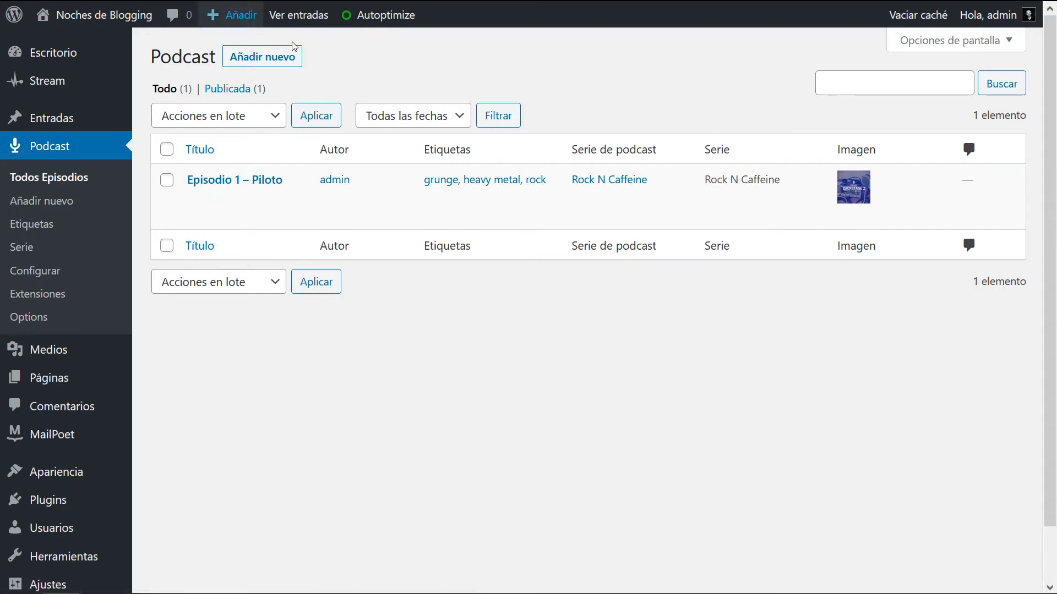
- Create a new podcast episode with Añadir nuevo on the Podcast list
{"action": "left_click", "coordinate": [262, 57]}
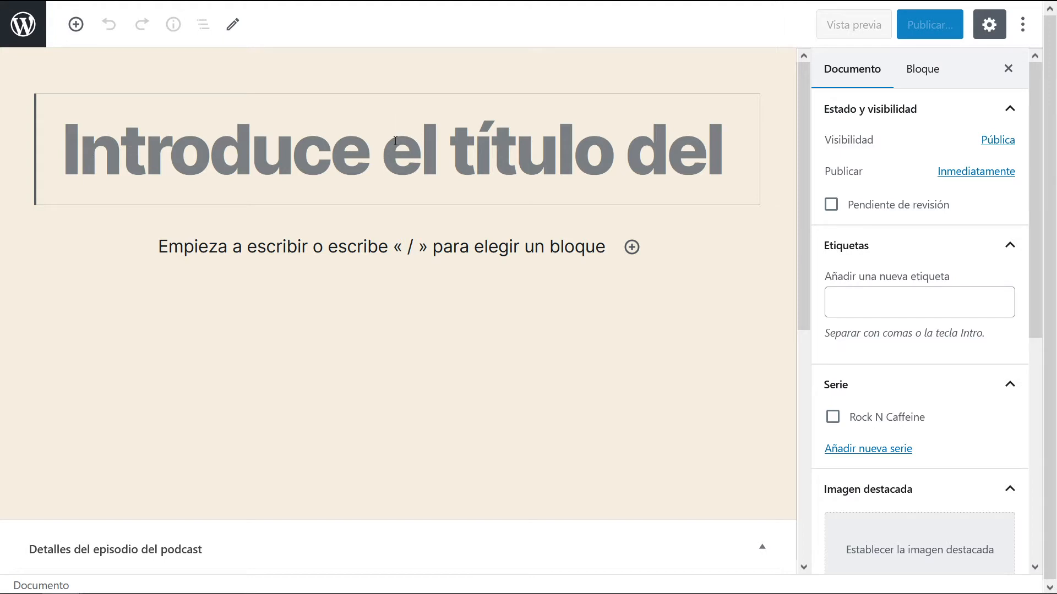
- Title the episode 'Episodio 2 - Desconectados' and paste its unplugged description into the paragraph
{"action": "type", "text": "Epi"}
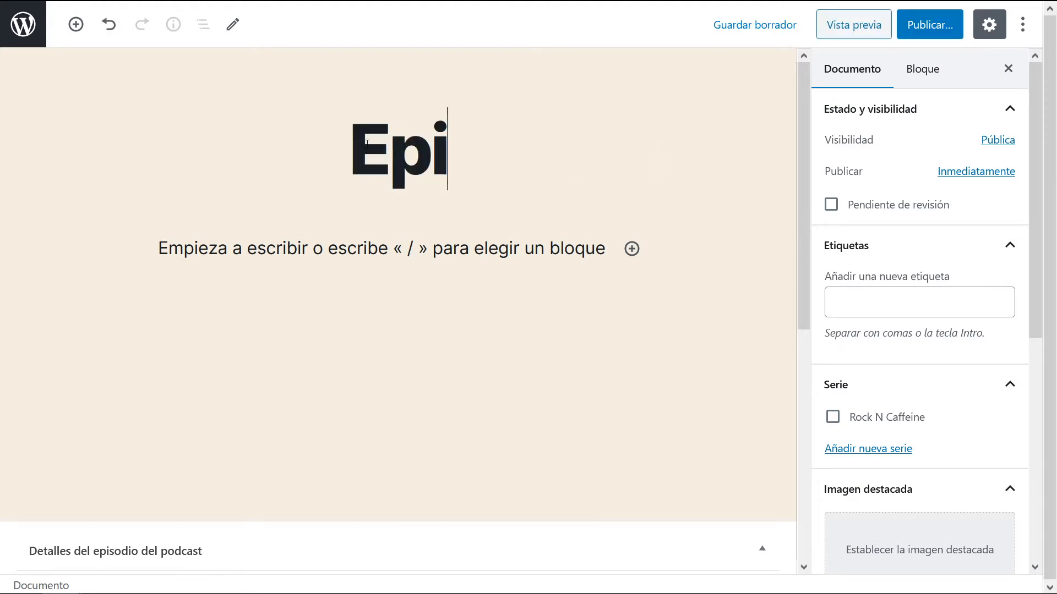
{"action": "type", "text": "sodio 2"}
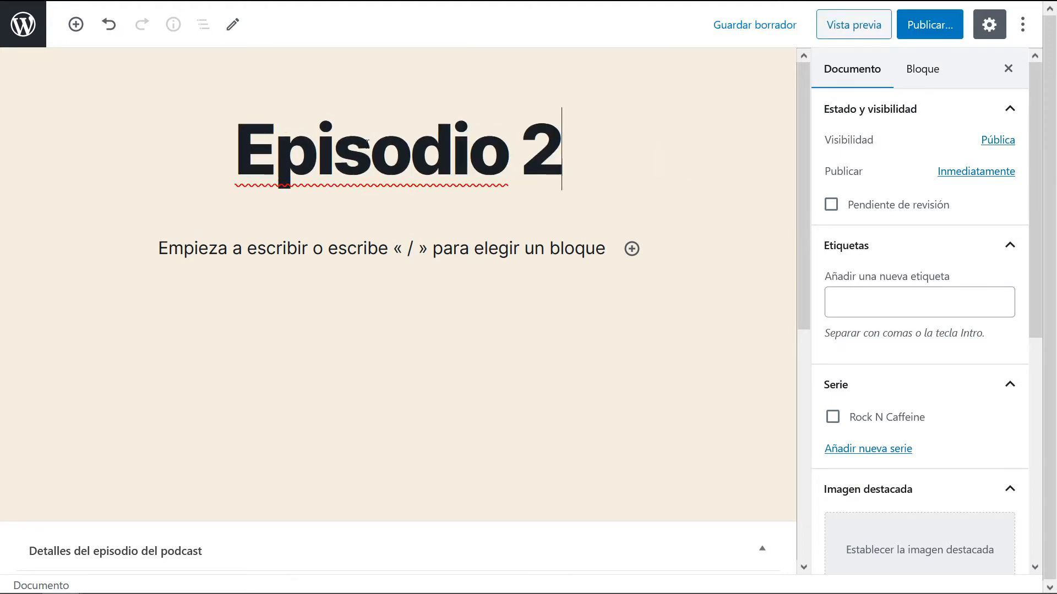
{"action": "type", "text": " -"}
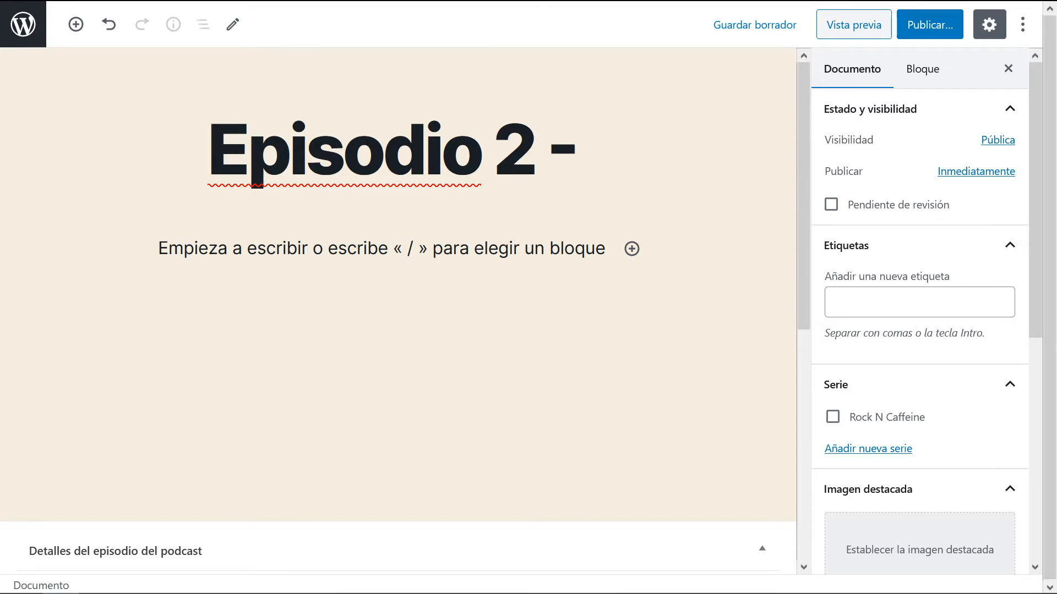
{"action": "left_click", "coordinate": [625, 151]}
{"action": "type", "text": "Des"}
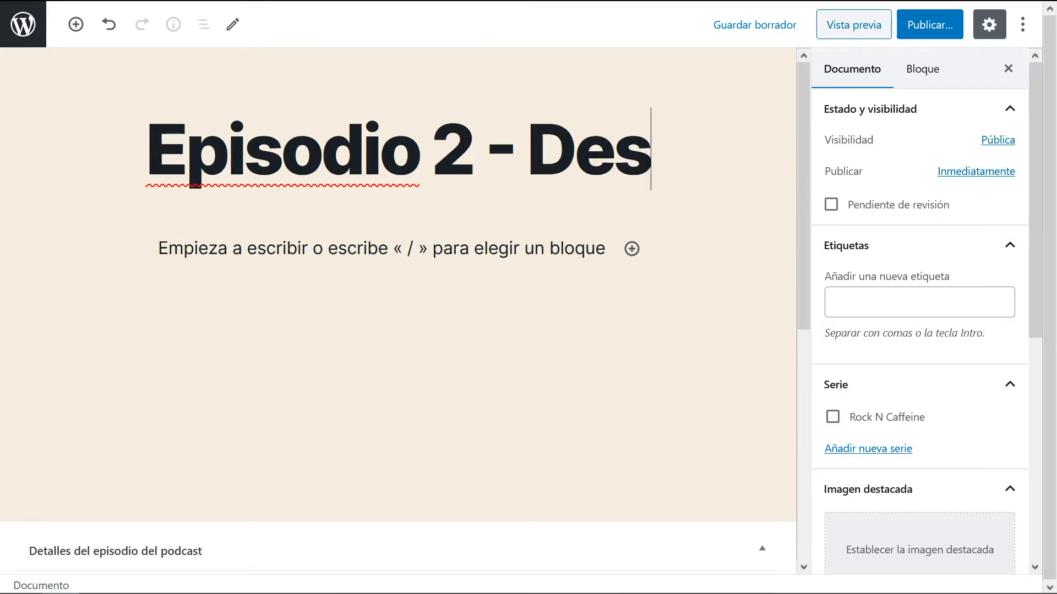
{"action": "type", "text": "conectados"}
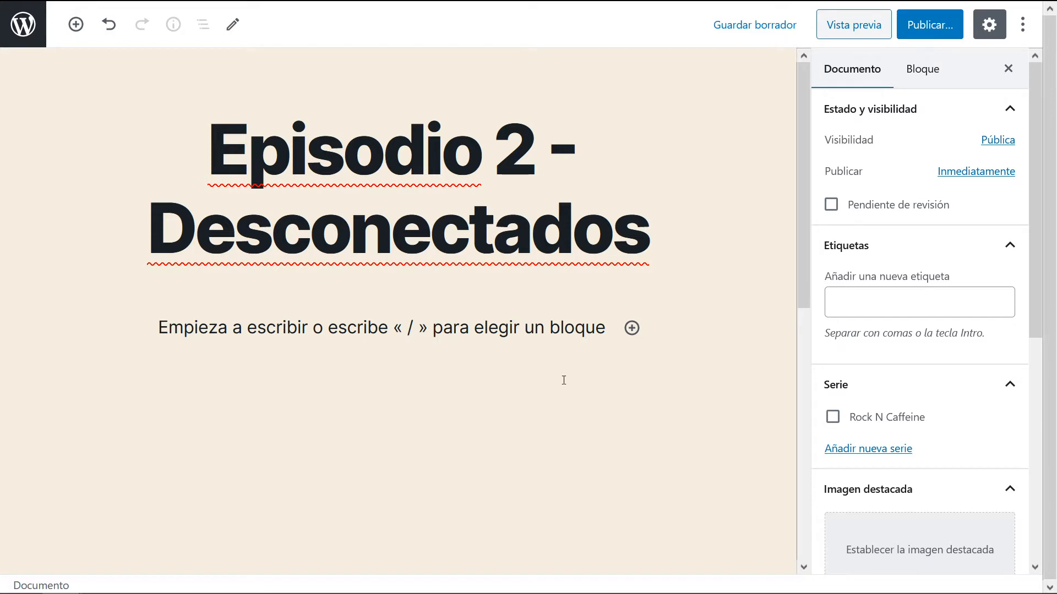
{"action": "left_click", "coordinate": [434, 337]}
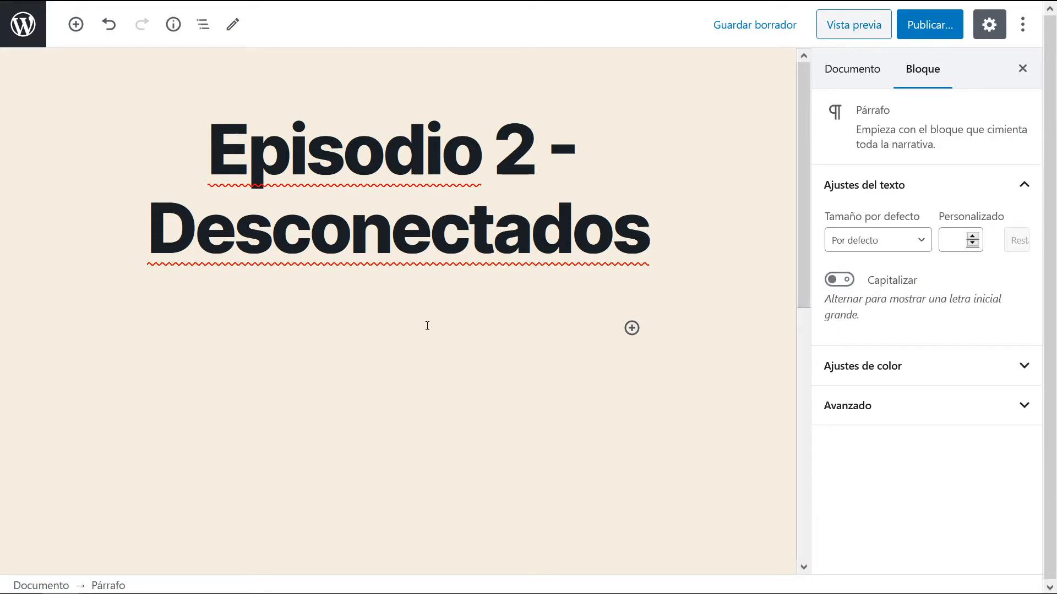
{"action": "type", "text": "En este episodio hablamos del formato unplugged o desconectados. Reseñando los unplugged de Nirvana, Soda Stereo y Eric Clapton. Además un top 5 de los unplugged anglo y latino."}
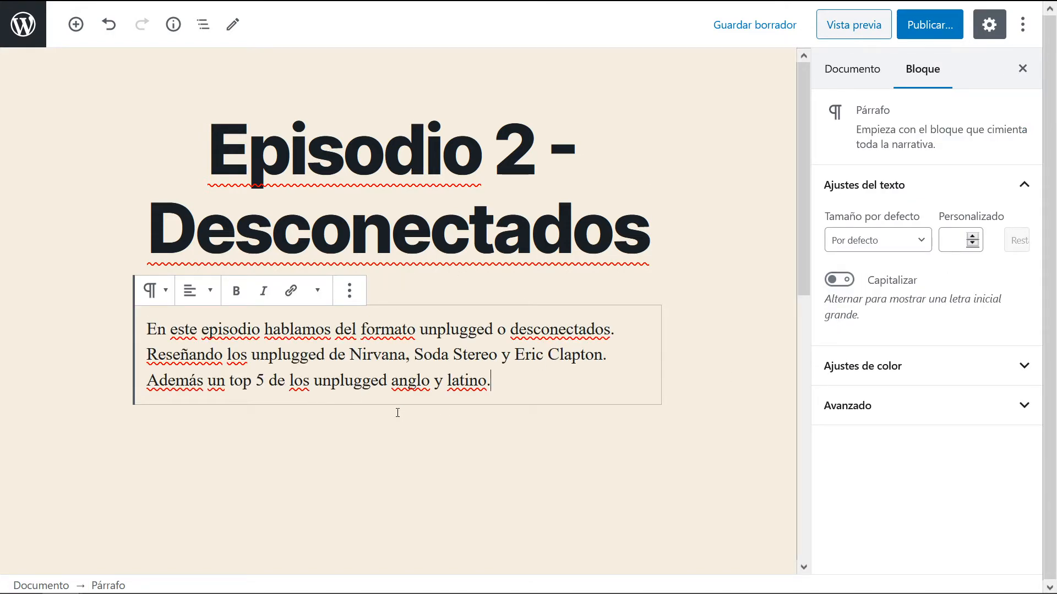
- Upload Episodio-Backstage-2.mp3 in the media dialog as the episode's podcast file
{"action": "scroll", "coordinate": [599, 338], "scroll_direction": "down", "scroll_amount": 8}
{"action": "scroll", "coordinate": [69, 329], "scroll_direction": "down", "scroll_amount": 2}
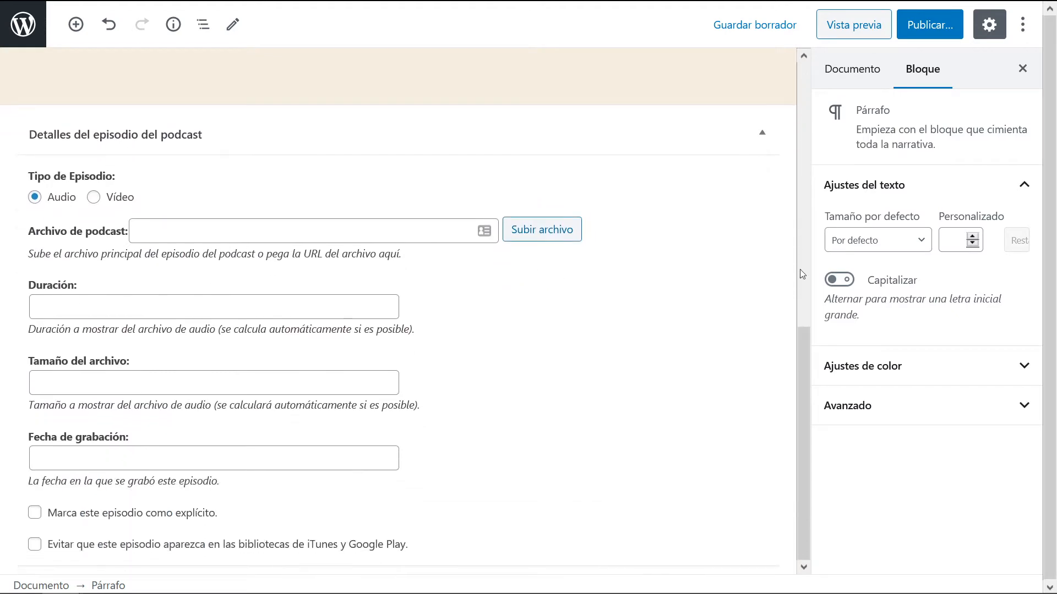
{"action": "left_click", "coordinate": [549, 228]}
{"action": "left_click", "coordinate": [77, 82]}
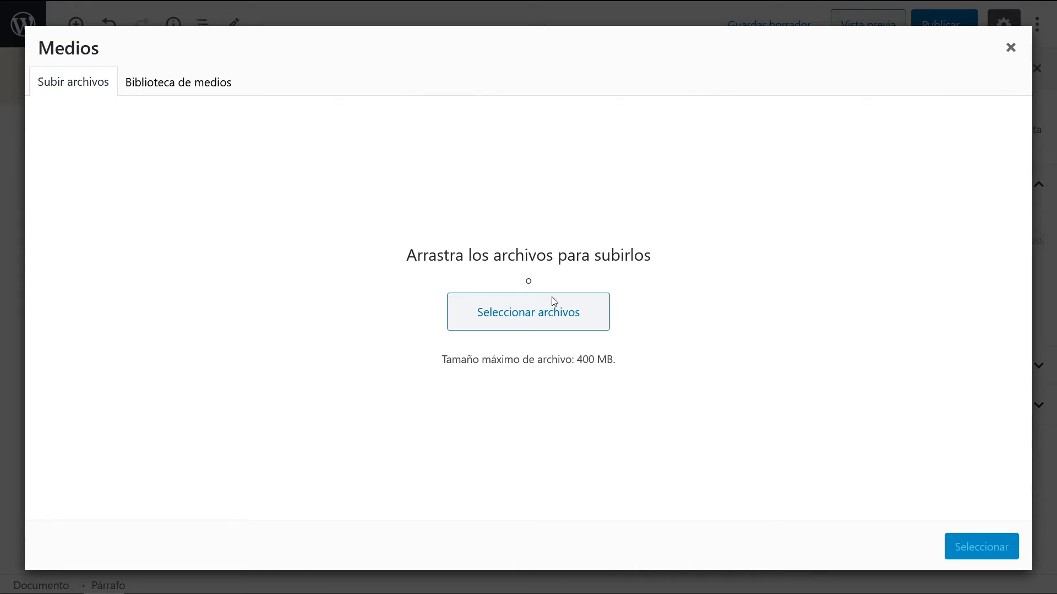
{"action": "left_click_drag", "start_coordinate": [554, 301], "coordinate": [295, 308]}
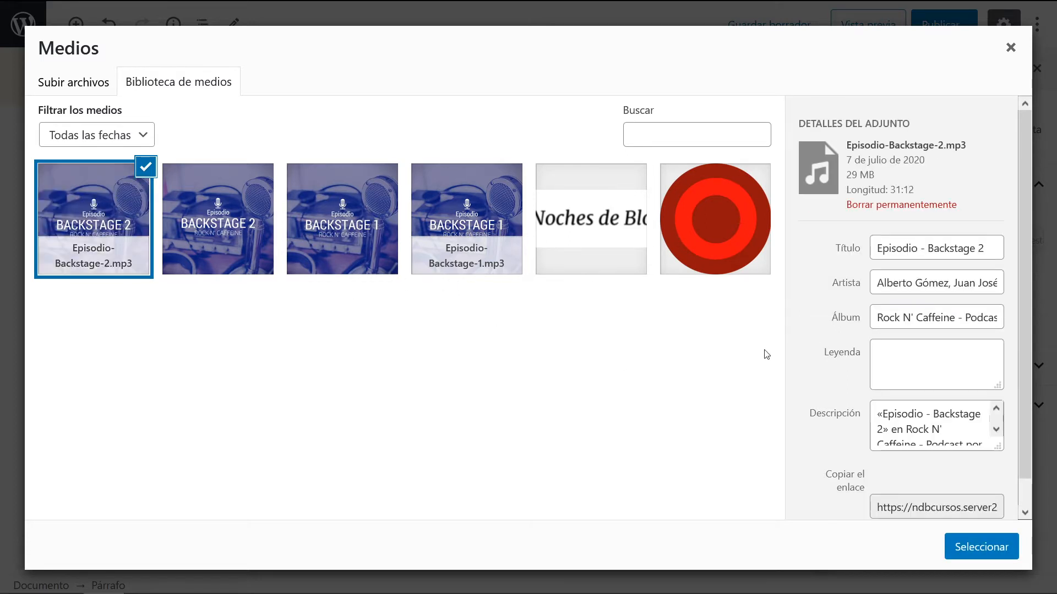
- Attach the uploaded MP3, set recording date 4 febrero 2016, and mark the episode explicit
{"action": "left_click", "coordinate": [984, 547]}
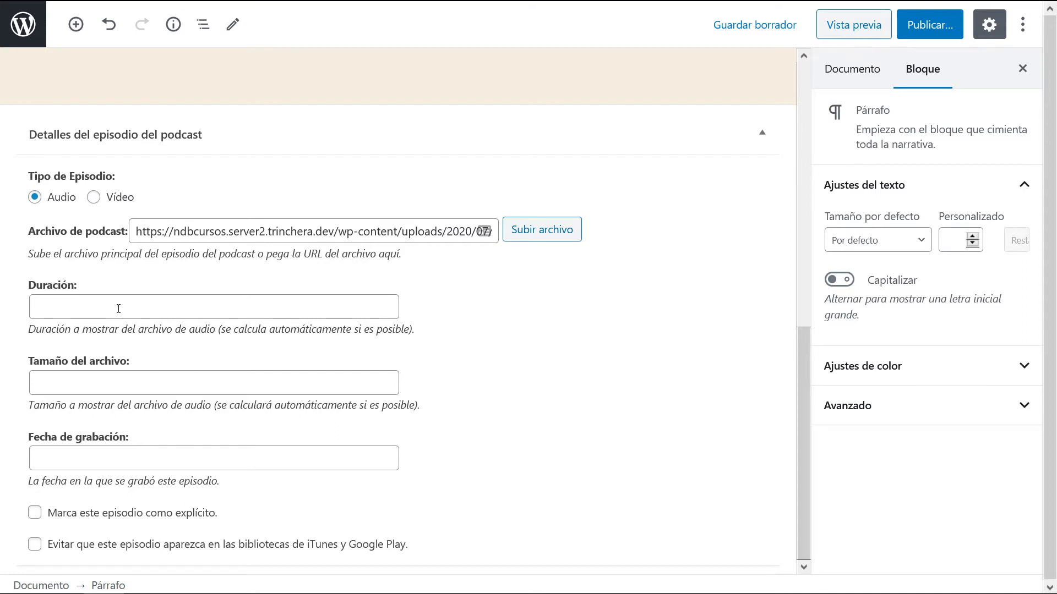
{"action": "left_click", "coordinate": [94, 450]}
{"action": "left_click", "coordinate": [97, 273]}
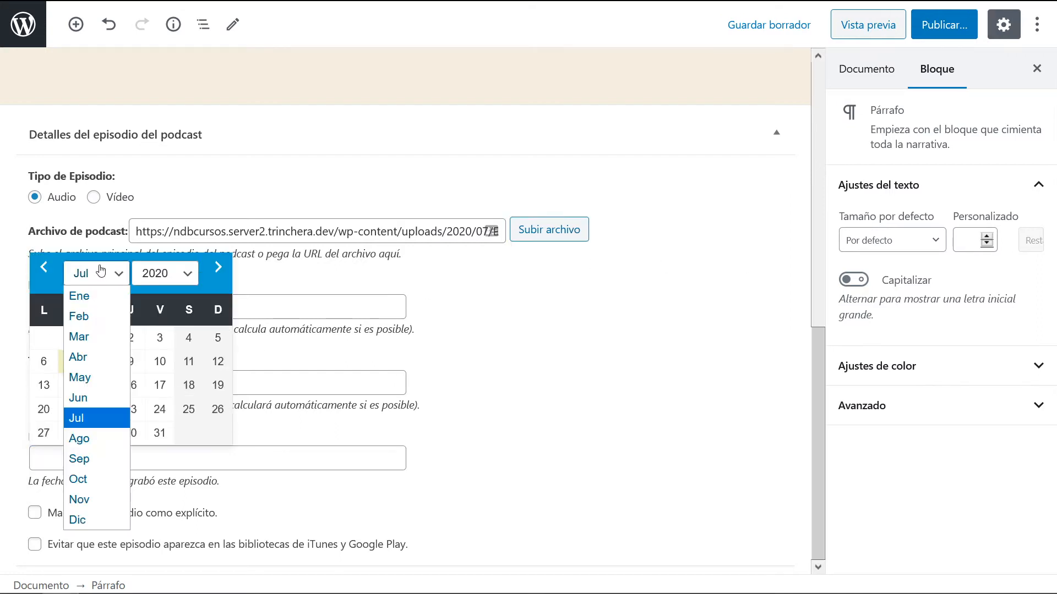
{"action": "left_click", "coordinate": [95, 317]}
{"action": "left_click", "coordinate": [166, 273]}
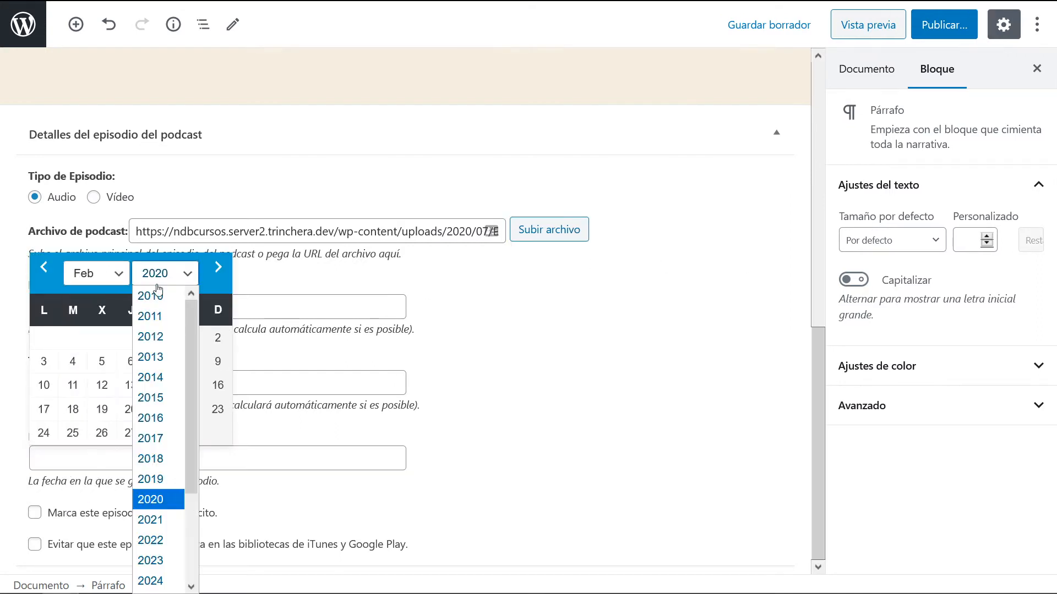
{"action": "left_click", "coordinate": [159, 424]}
{"action": "left_click", "coordinate": [131, 338]}
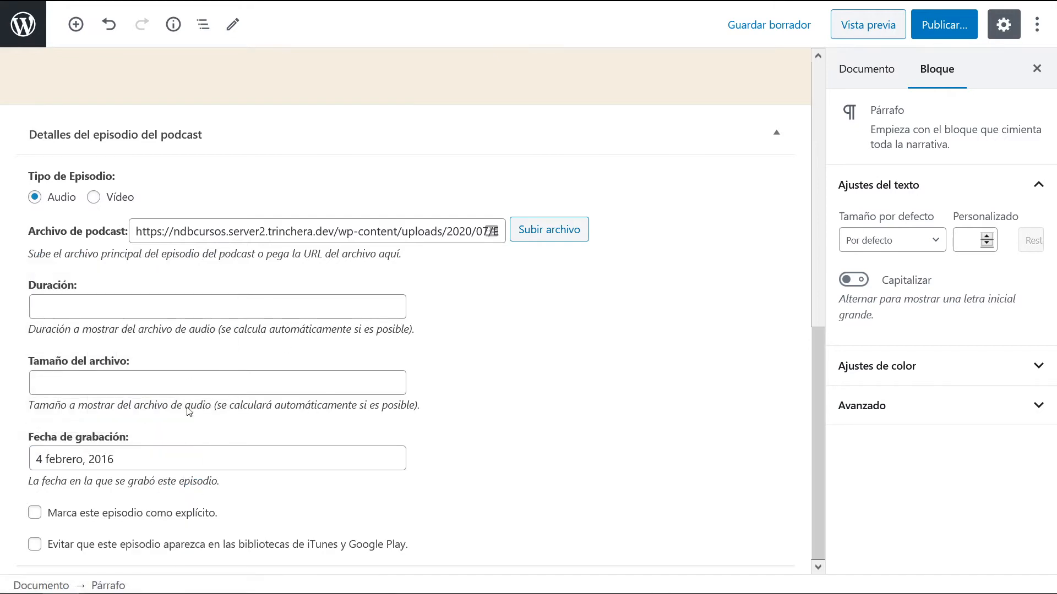
{"action": "left_click", "coordinate": [134, 516]}
{"action": "left_click", "coordinate": [872, 71]}
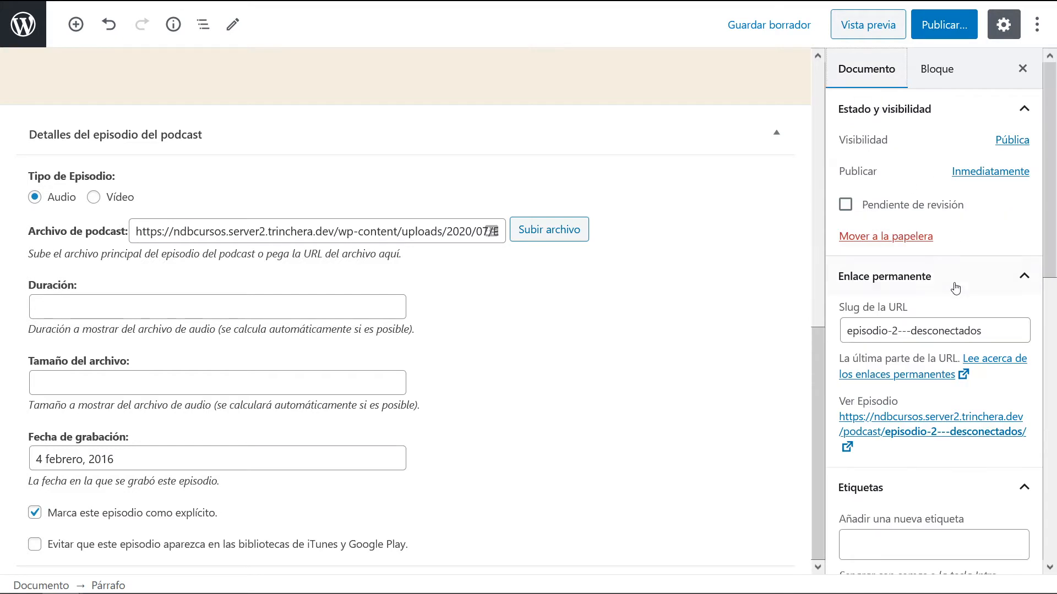
- Trim '-desconectados' from the URL slug and tag the episode rock and grunge
{"action": "left_click_drag", "start_coordinate": [898, 331], "coordinate": [981, 331]}
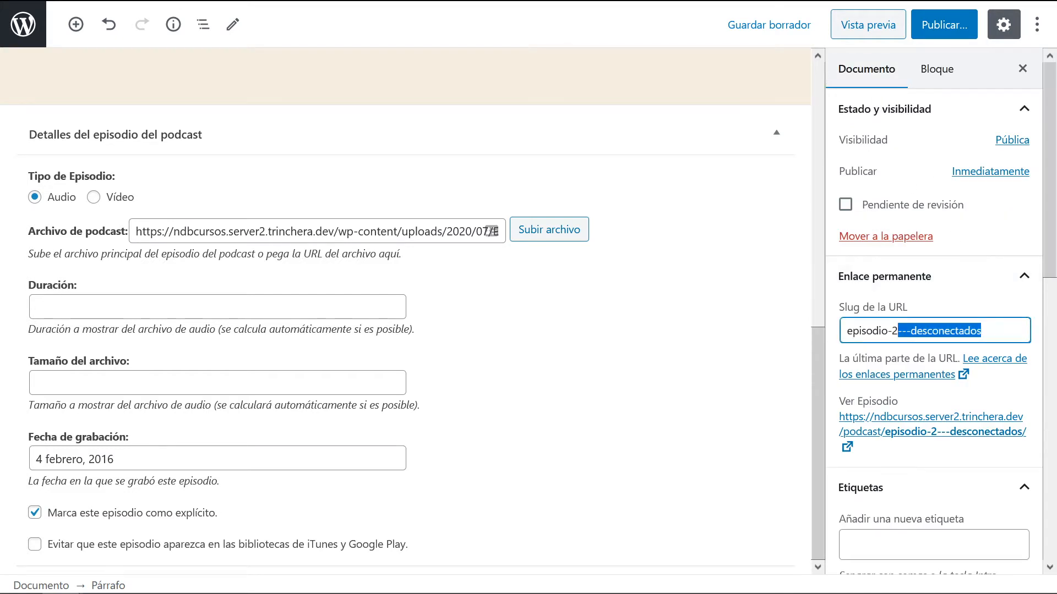
{"action": "key", "text": "BackSpace"}
{"action": "scroll", "coordinate": [908, 275], "scroll_direction": "down", "scroll_amount": 5}
{"action": "left_click", "coordinate": [895, 277]}
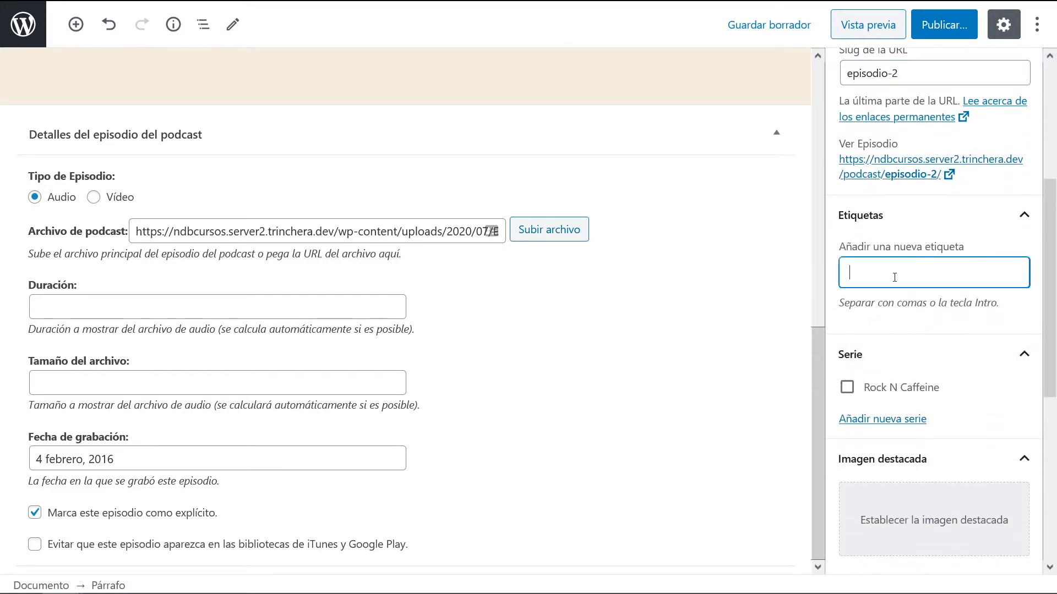
{"action": "type", "text": "rock"}
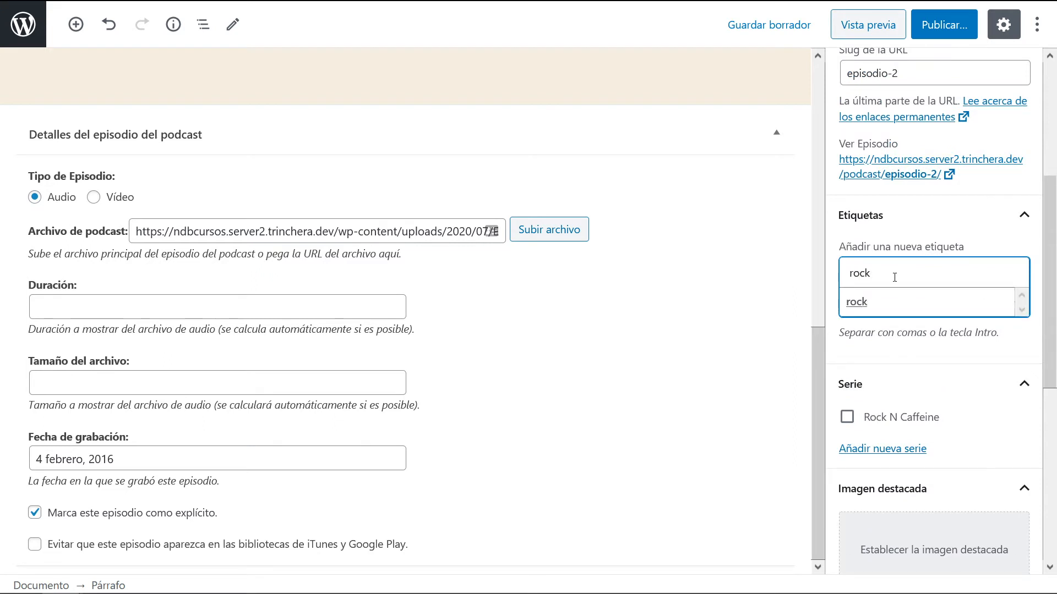
{"action": "key", "text": "Return"}
{"action": "type", "text": "g"}
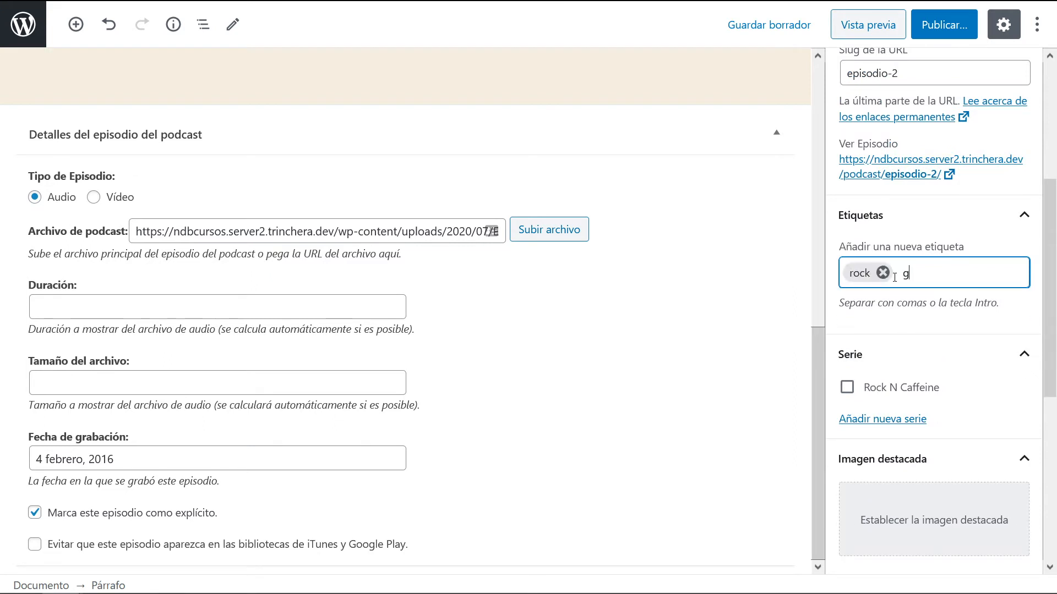
{"action": "type", "text": "runge"}
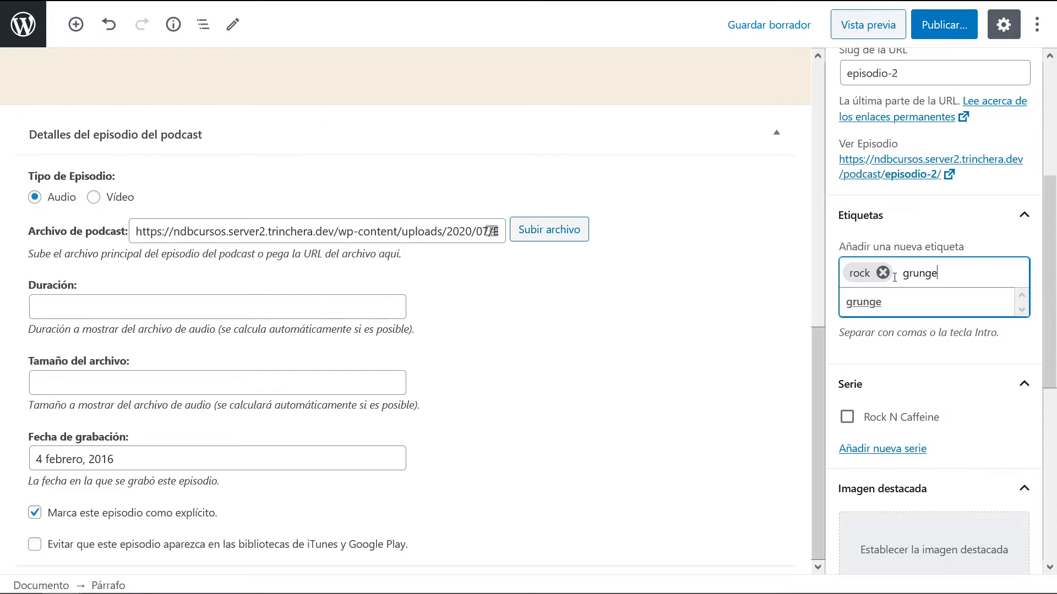
{"action": "key", "text": "Return"}
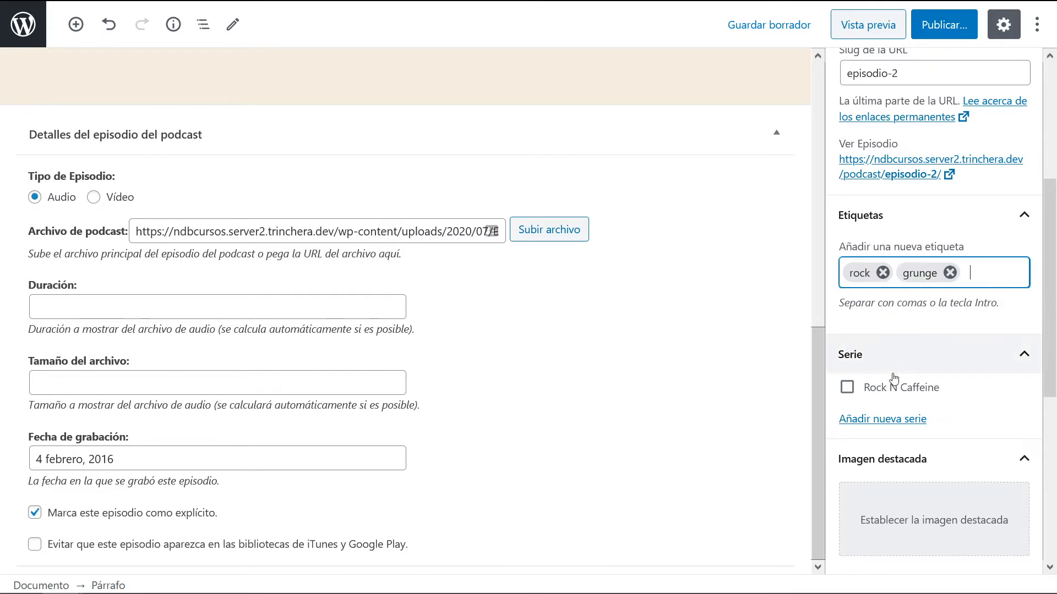
- Assign the Rock N Caffeine series and set the second BACKSTAGE 2 cover as featured image
{"action": "scroll", "coordinate": [886, 341], "scroll_direction": "down", "scroll_amount": 2}
{"action": "left_click", "coordinate": [884, 304]}
{"action": "left_click", "coordinate": [930, 450]}
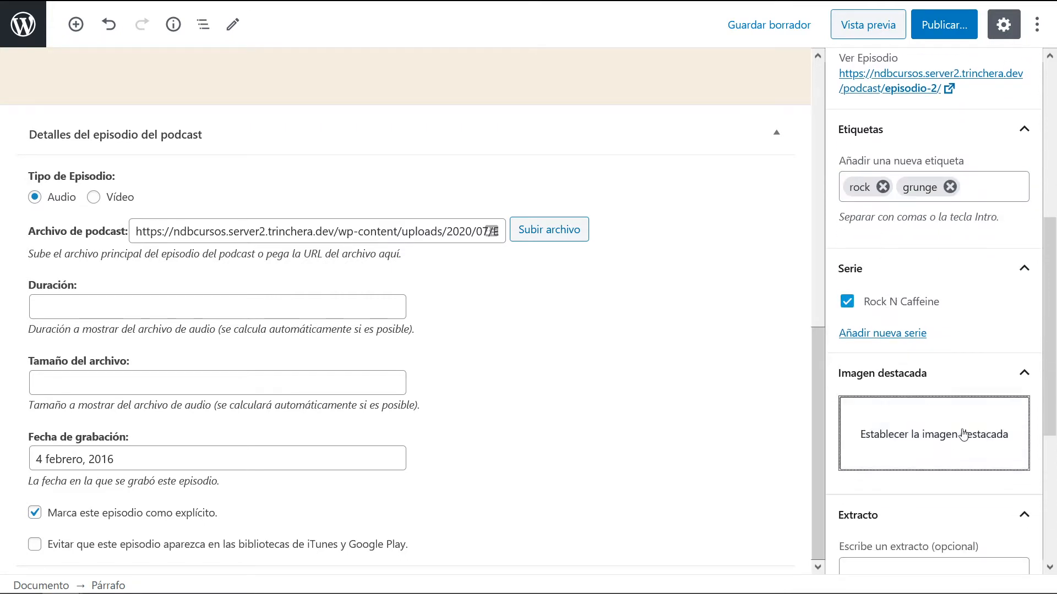
{"action": "left_click", "coordinate": [226, 237]}
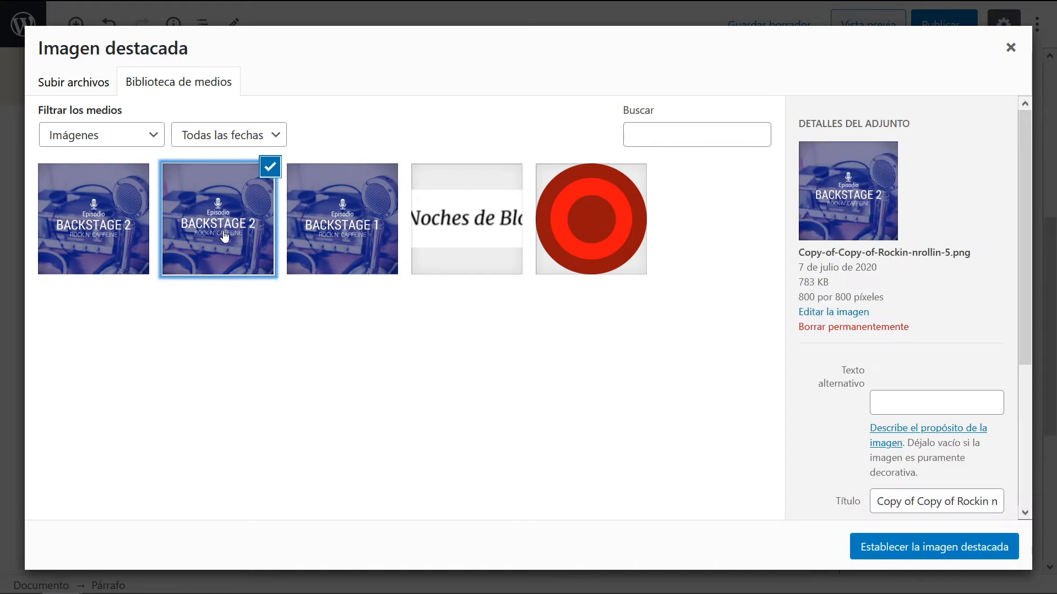
{"action": "left_click", "coordinate": [984, 547]}
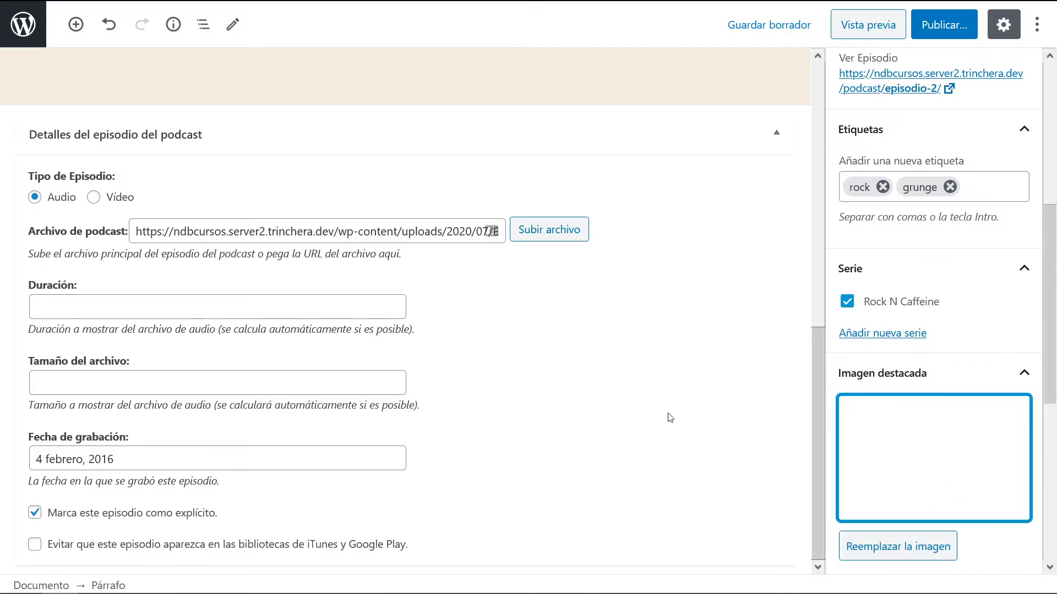
- Paste the paragraph text into the episode's Extracto box
{"action": "scroll", "coordinate": [892, 342], "scroll_direction": "down", "scroll_amount": 5}
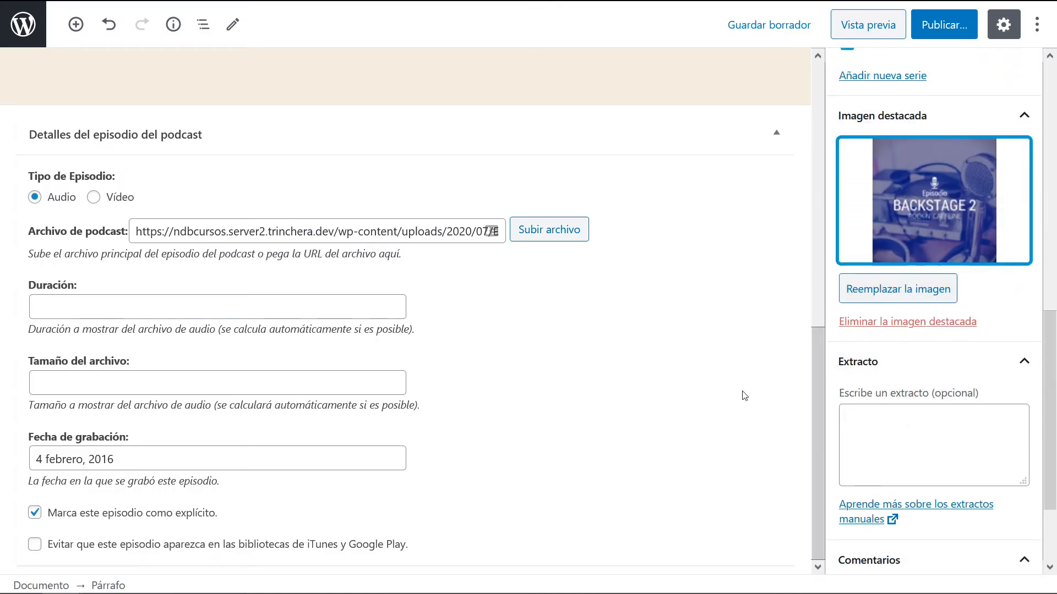
{"action": "scroll", "coordinate": [510, 309], "scroll_direction": "up", "scroll_amount": 10}
{"action": "left_click_drag", "start_coordinate": [509, 388], "coordinate": [153, 330]}
{"action": "key", "text": "ctrl+c"}
{"action": "scroll", "coordinate": [988, 397], "scroll_direction": "down", "scroll_amount": 1}
{"action": "scroll", "coordinate": [987, 397], "scroll_direction": "down", "scroll_amount": 2}
{"action": "left_click", "coordinate": [934, 375]}
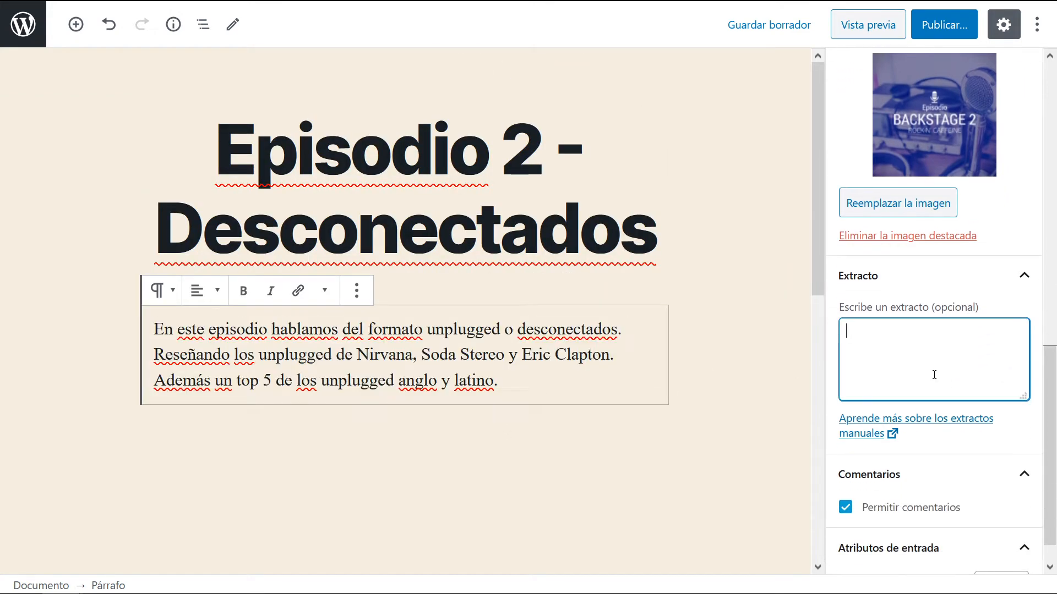
{"action": "key", "text": "ctrl+v"}
{"action": "scroll", "coordinate": [935, 396], "scroll_direction": "down", "scroll_amount": 1}
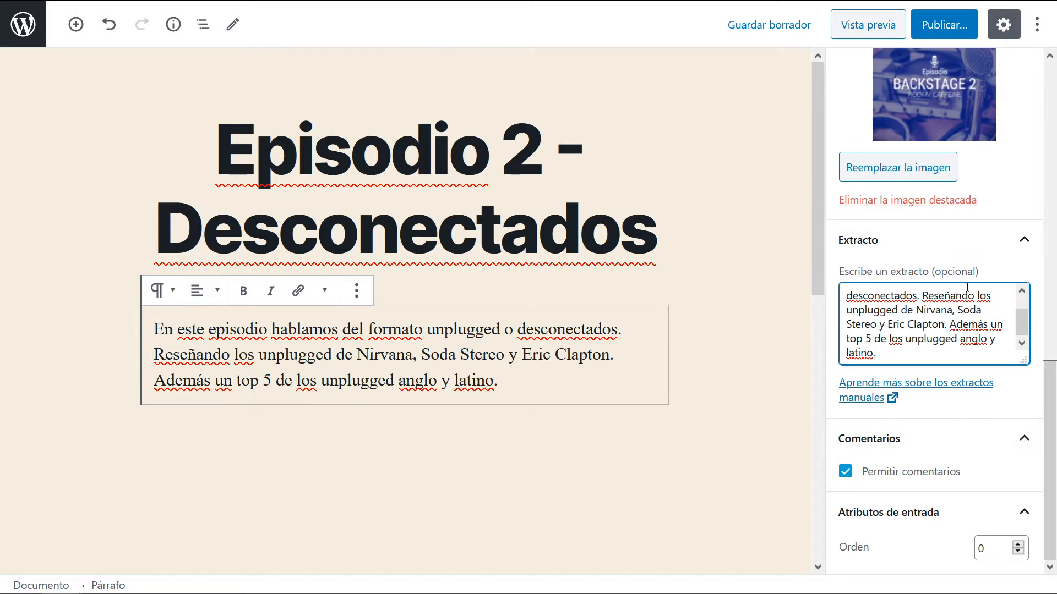
{"action": "scroll", "coordinate": [956, 179], "scroll_direction": "up", "scroll_amount": 10}
- Publish Episodio 2 - Desconectados and view its live page
{"action": "left_click", "coordinate": [940, 27]}
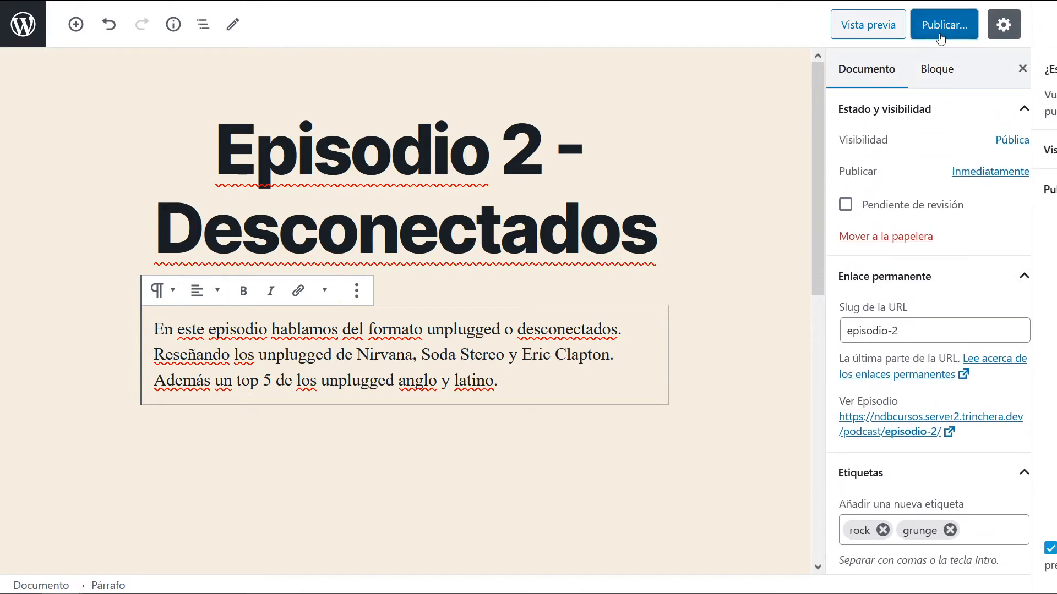
{"action": "left_click", "coordinate": [939, 36]}
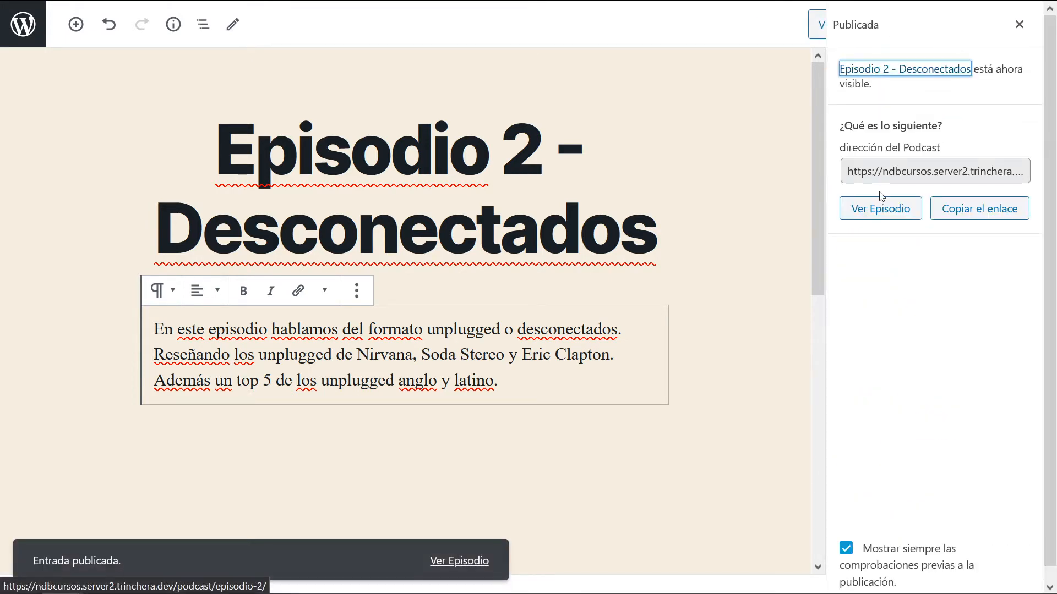
{"action": "left_click", "coordinate": [914, 214]}
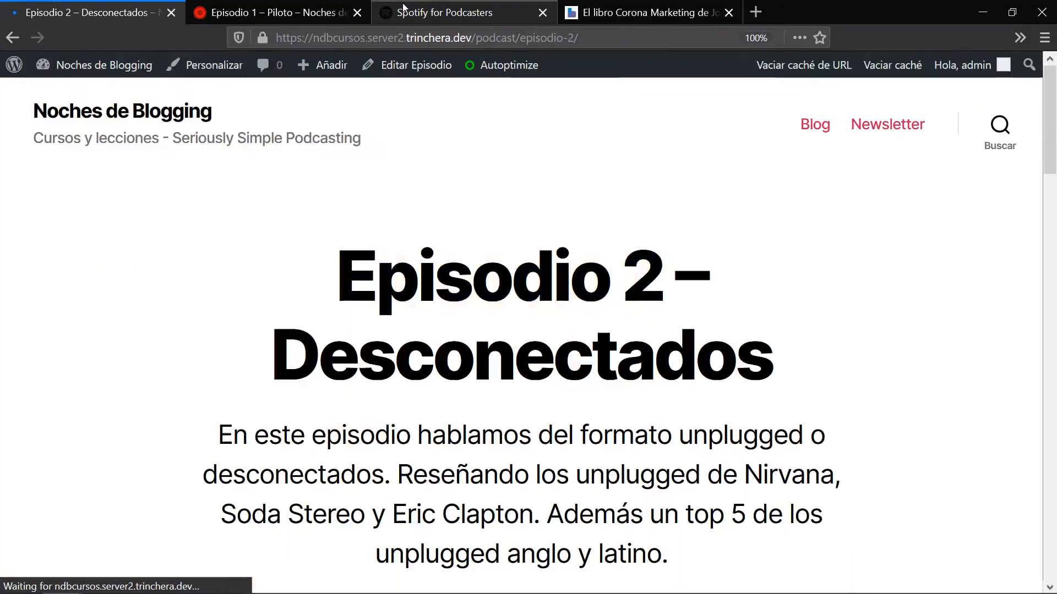
- Review the live Episodio 2 page full screen, then follow its link to Episodio 1 – Piloto
{"action": "key", "text": "F11"}
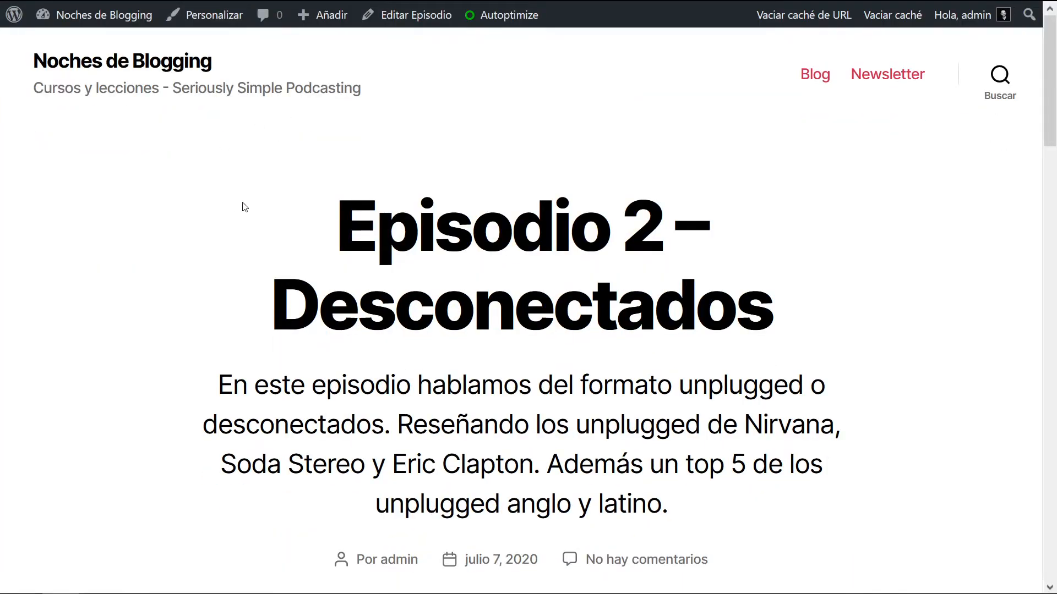
{"action": "scroll", "coordinate": [609, 248], "scroll_direction": "down", "scroll_amount": 5}
{"action": "scroll", "coordinate": [359, 253], "scroll_direction": "up", "scroll_amount": 5}
{"action": "scroll", "coordinate": [566, 271], "scroll_direction": "down", "scroll_amount": 5}
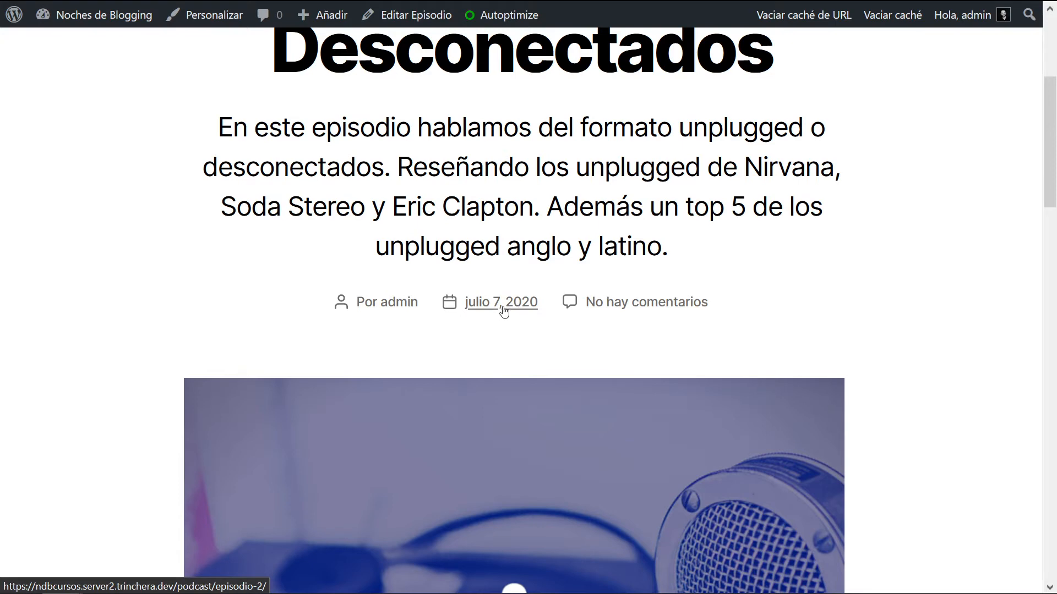
{"action": "scroll", "coordinate": [512, 309], "scroll_direction": "down", "scroll_amount": 10}
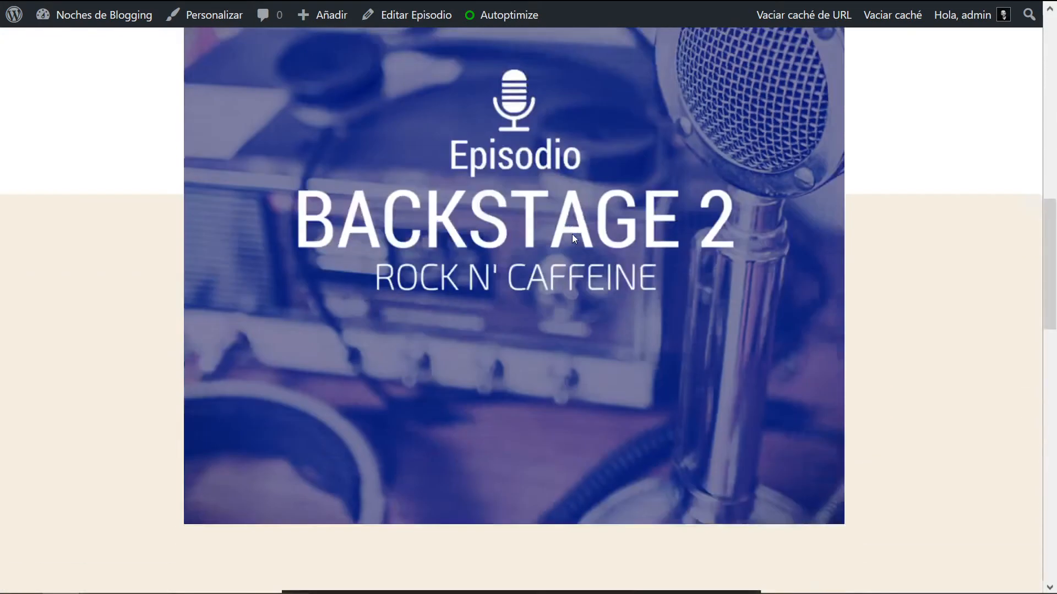
{"action": "scroll", "coordinate": [575, 231], "scroll_direction": "down", "scroll_amount": 8}
{"action": "left_click_drag", "start_coordinate": [534, 249], "coordinate": [422, 258]}
{"action": "scroll", "coordinate": [446, 304], "scroll_direction": "down", "scroll_amount": 5}
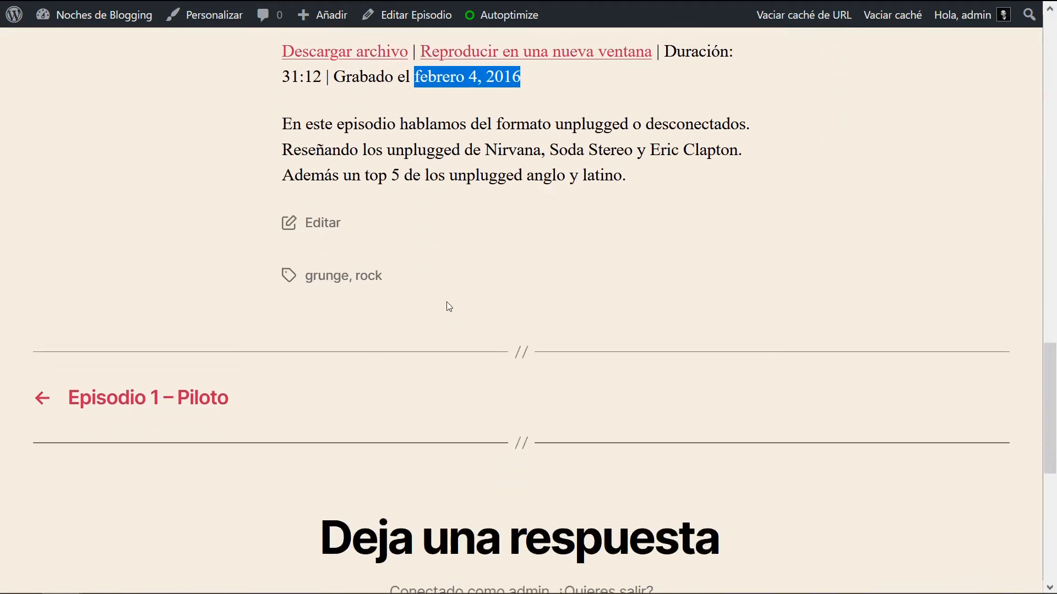
{"action": "left_click", "coordinate": [127, 321]}
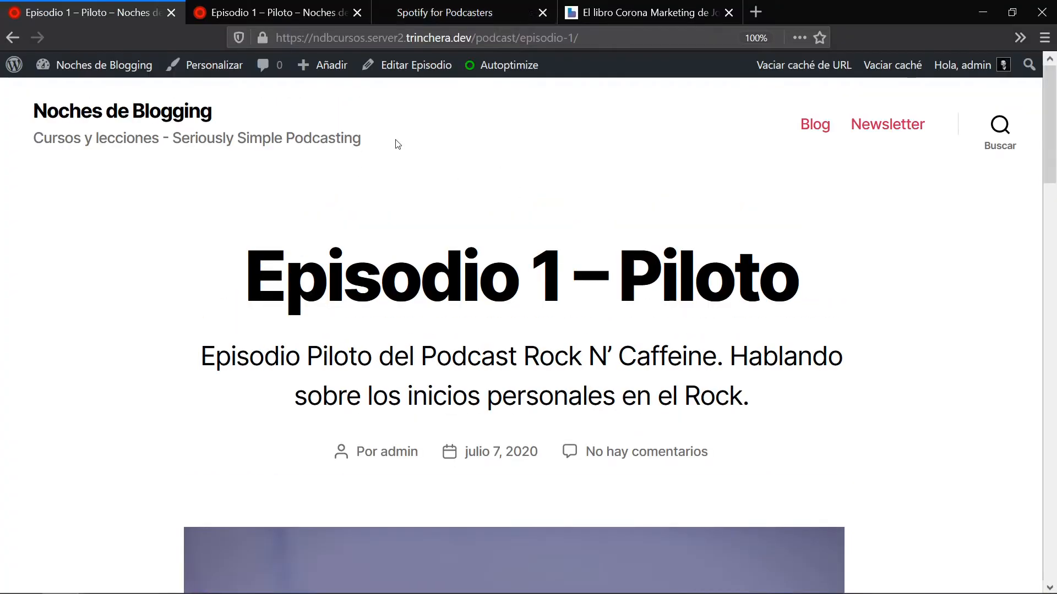
- Close the duplicate Episodio 1 preview tab and return to the Piloto page
{"action": "left_click", "coordinate": [329, 5]}
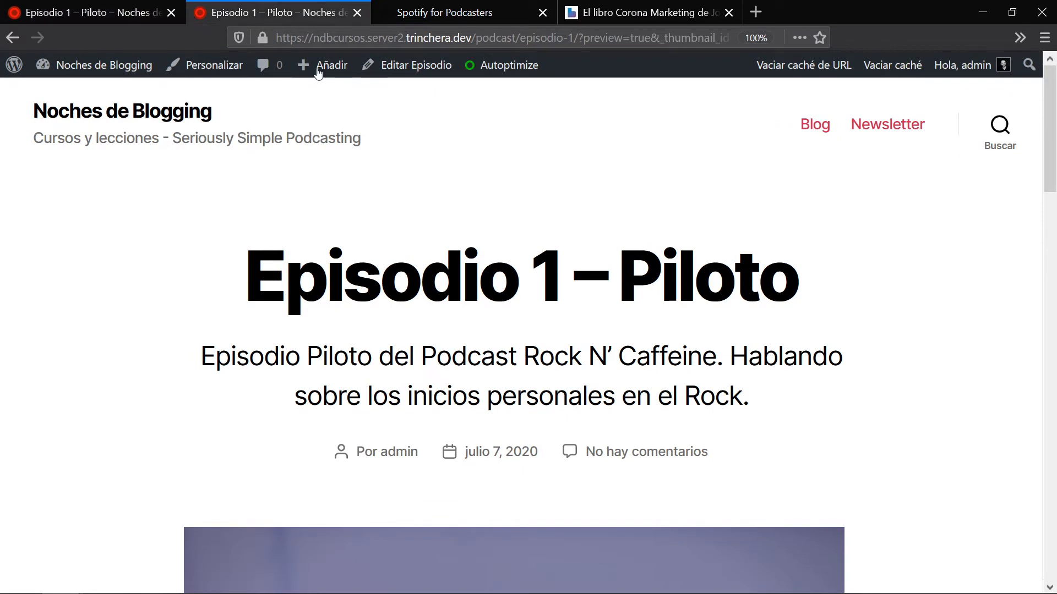
{"action": "left_click", "coordinate": [357, 12]}
{"action": "left_click", "coordinate": [117, 5]}
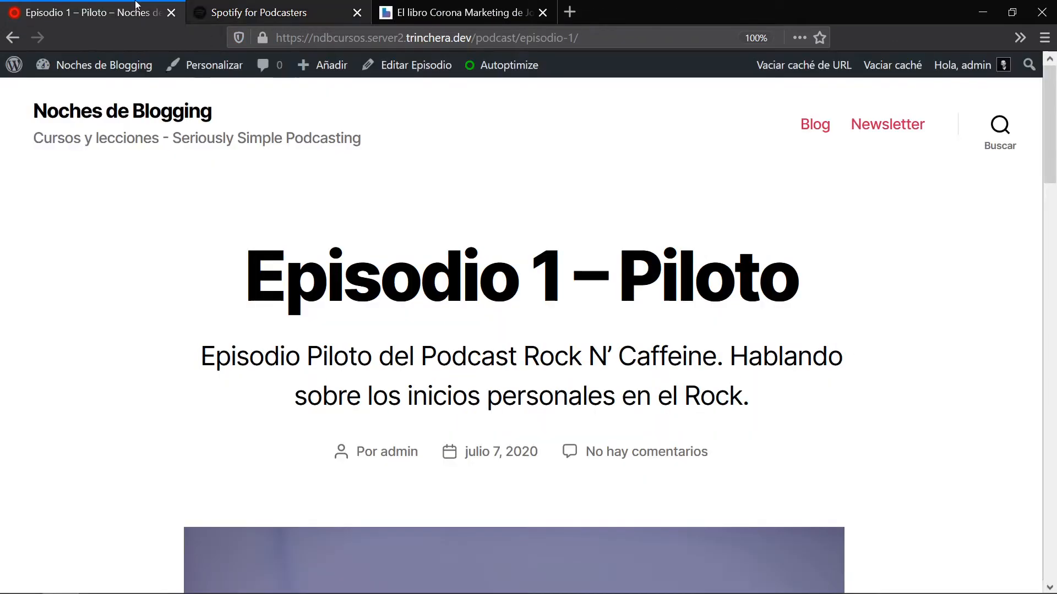
- Glance at the presentation slides, then return to the browser and open the WordPress dashboard
{"action": "mouse_move", "coordinate": [287, 577]}
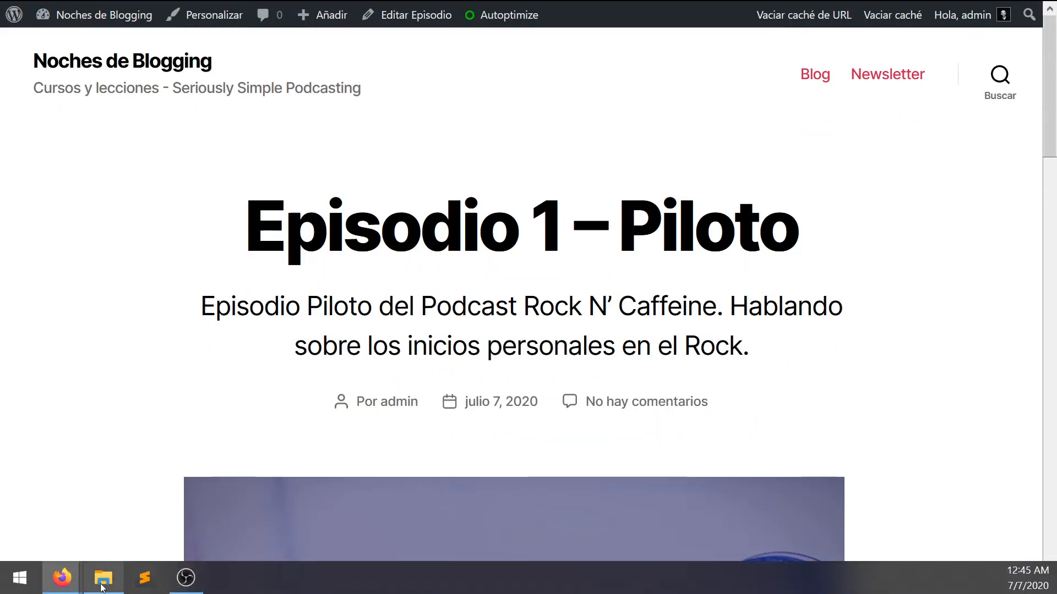
{"action": "mouse_move", "coordinate": [79, 580]}
{"action": "left_click", "coordinate": [428, 496]}
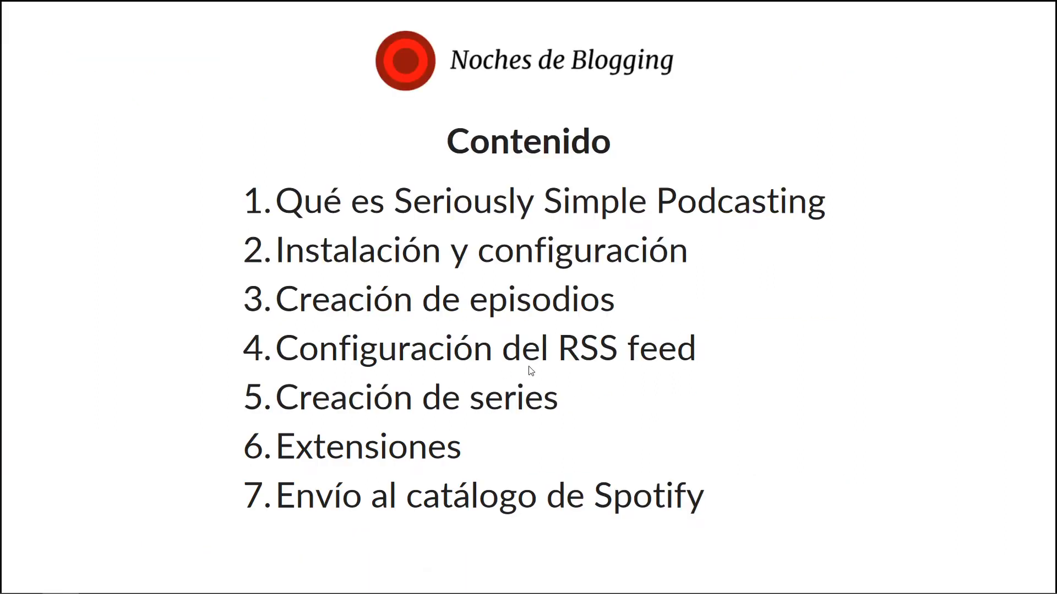
{"action": "key", "text": "alt+Tab"}
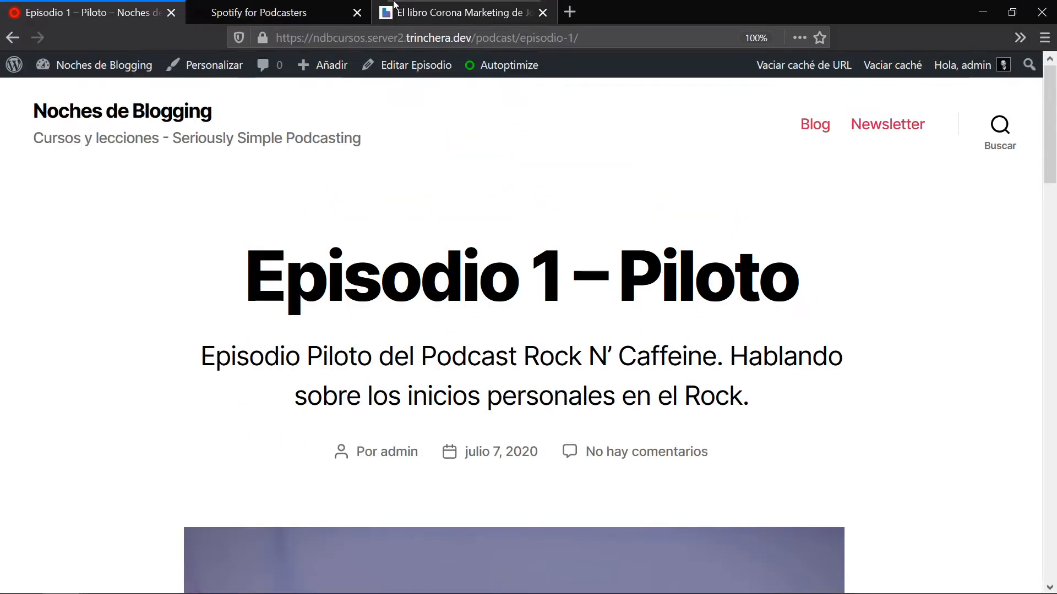
{"action": "mouse_move", "coordinate": [55, 65]}
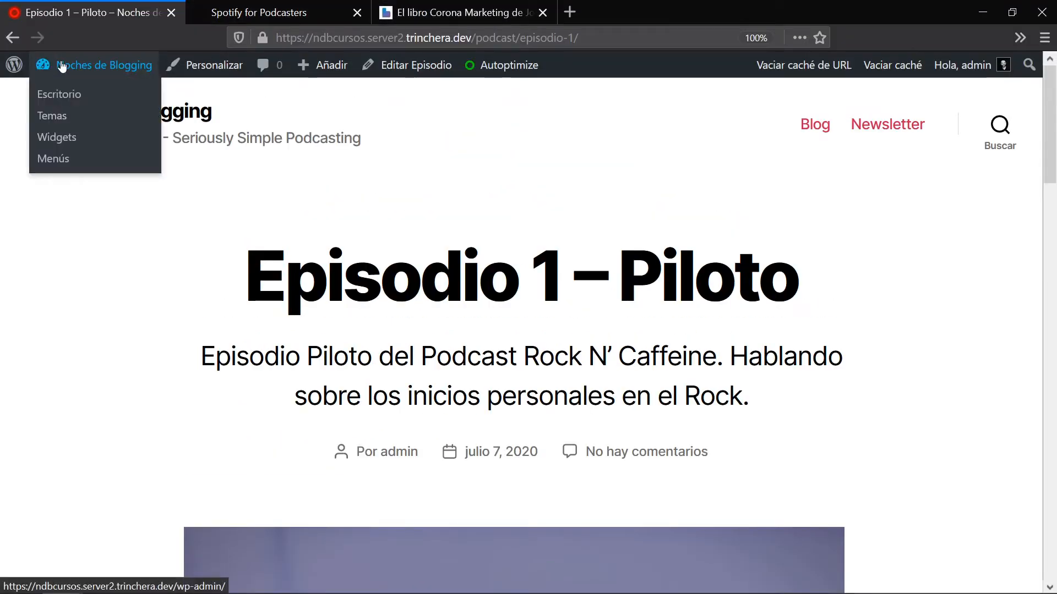
{"action": "left_click", "coordinate": [68, 95]}
- Collapse Castos News and untick it in Opciones de pantalla to hide it
{"action": "key", "text": "F11"}
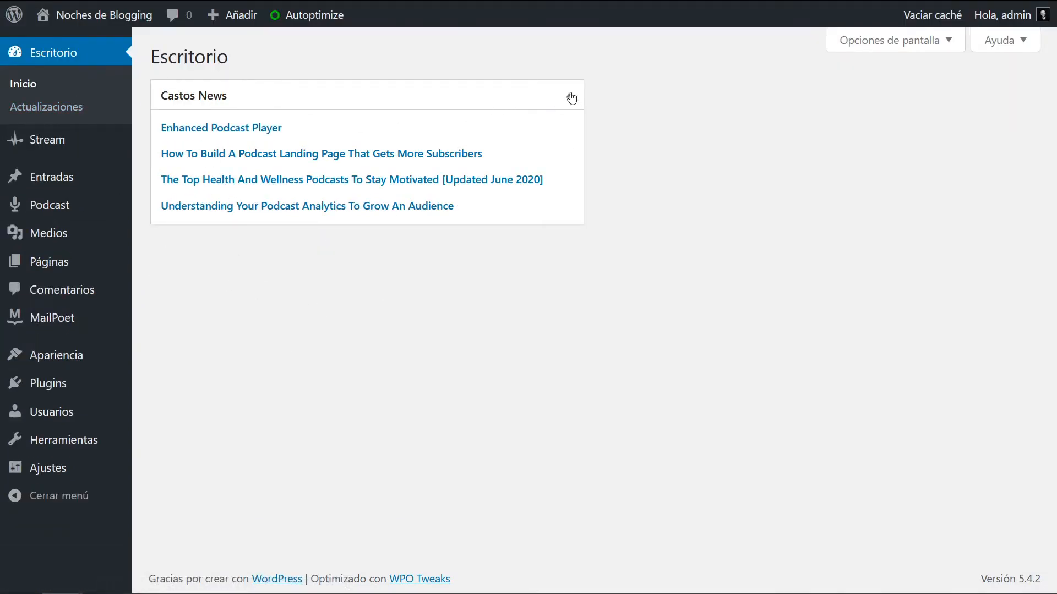
{"action": "left_click", "coordinate": [569, 95]}
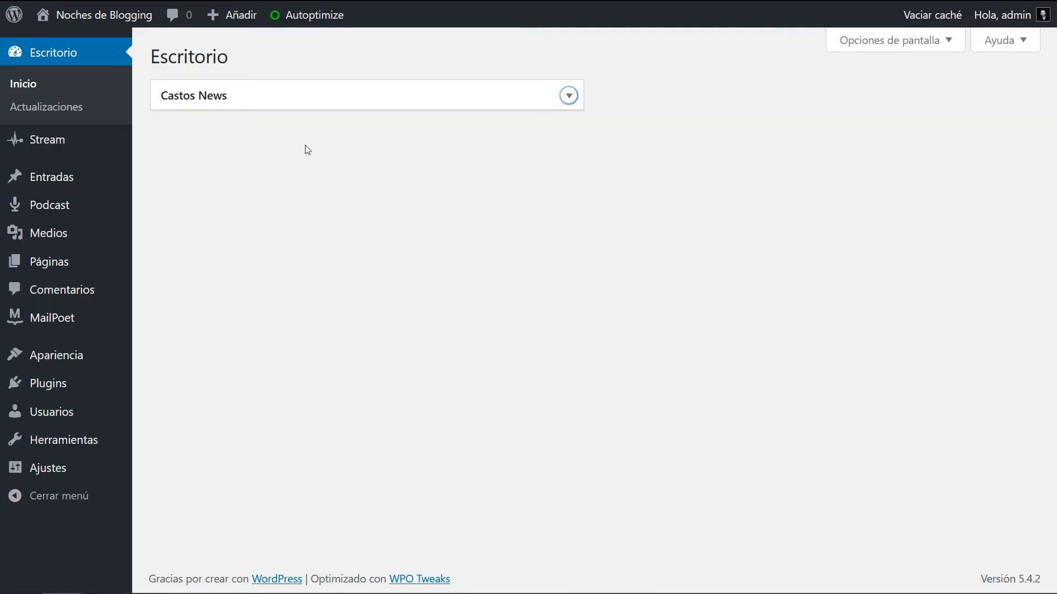
{"action": "left_click", "coordinate": [936, 44]}
{"action": "left_click", "coordinate": [517, 77]}
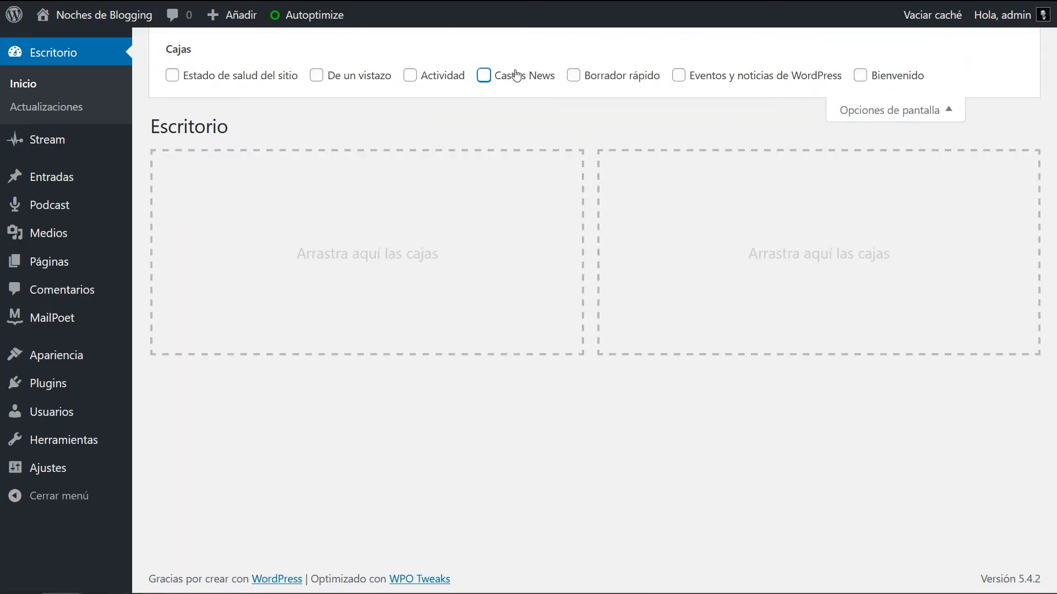
{"action": "left_click", "coordinate": [897, 113]}
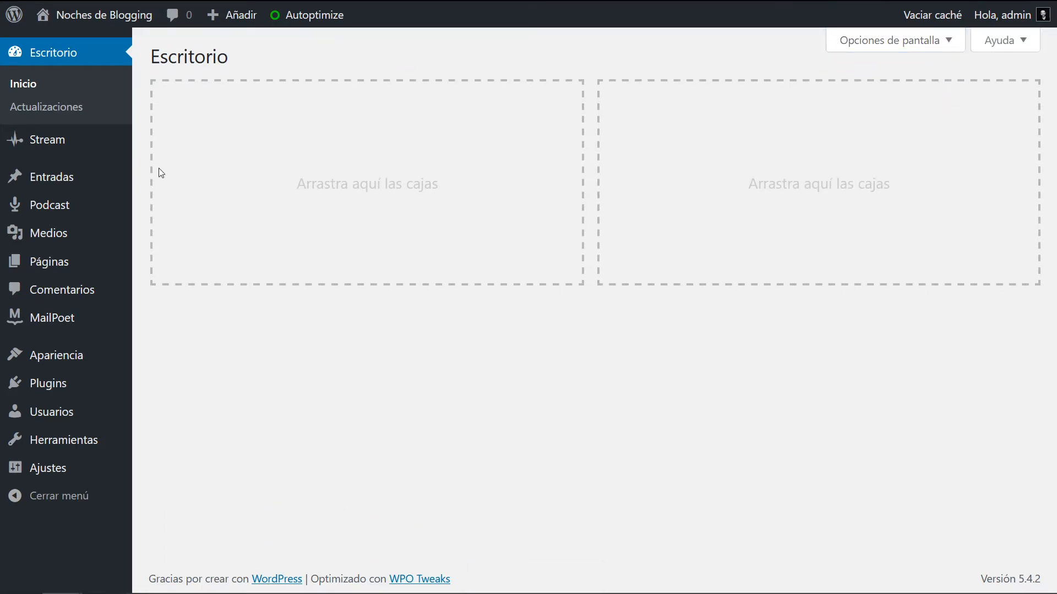
- From Podcast settings, go to the podcast series list and open the Rock N Caffeine feed in a new tab
{"action": "mouse_move", "coordinate": [63, 208]}
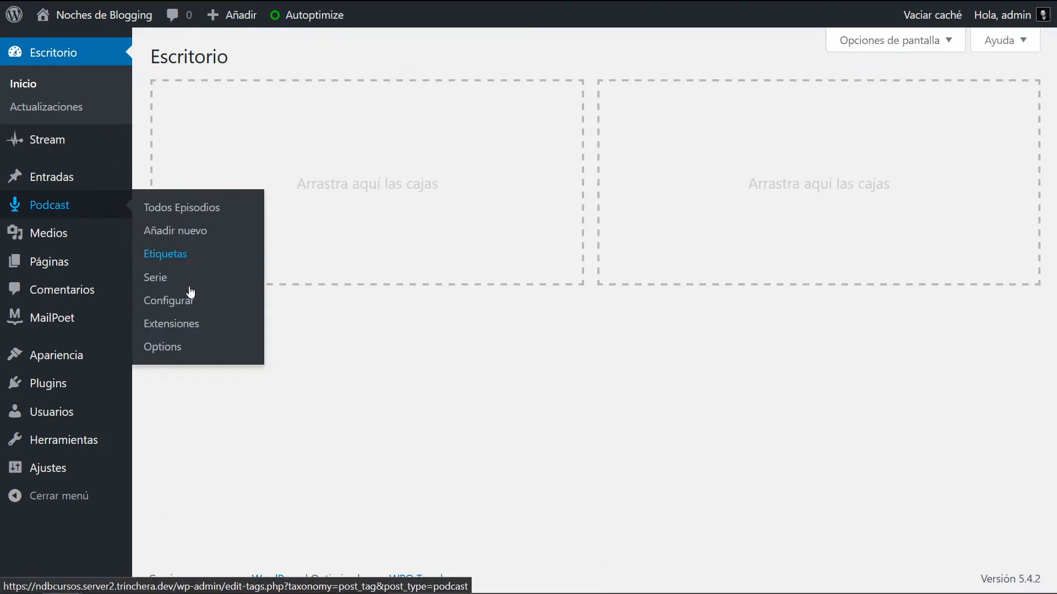
{"action": "left_click", "coordinate": [180, 306]}
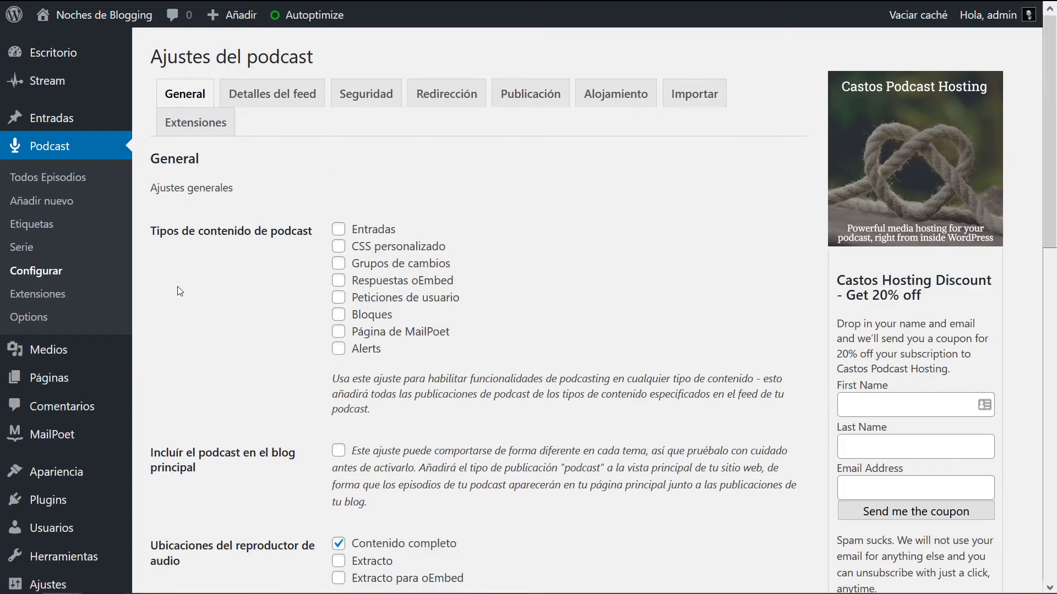
{"action": "left_click", "coordinate": [22, 248]}
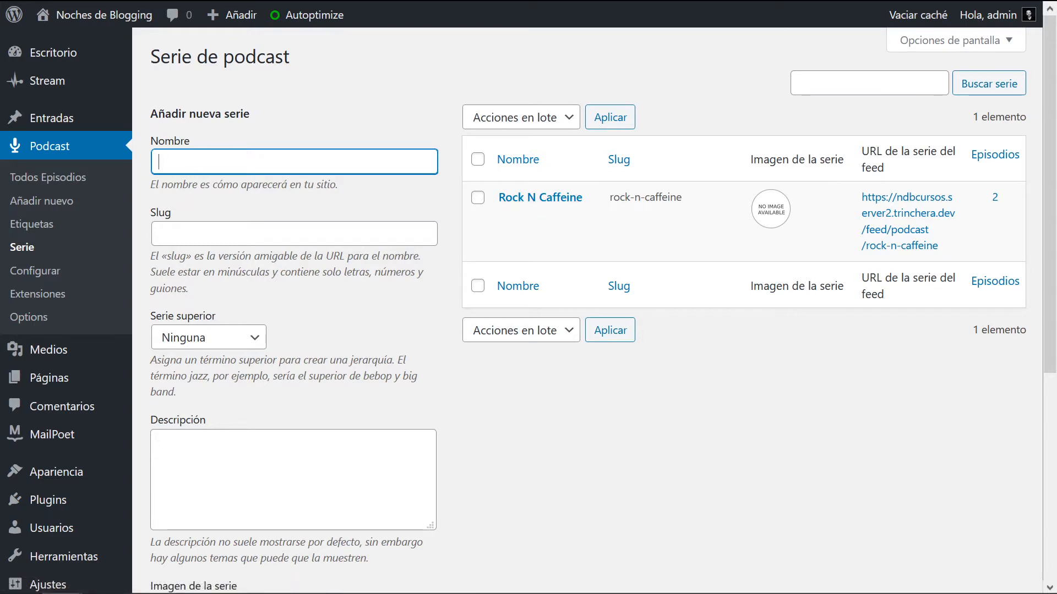
{"action": "key", "text": "alt+Tab"}
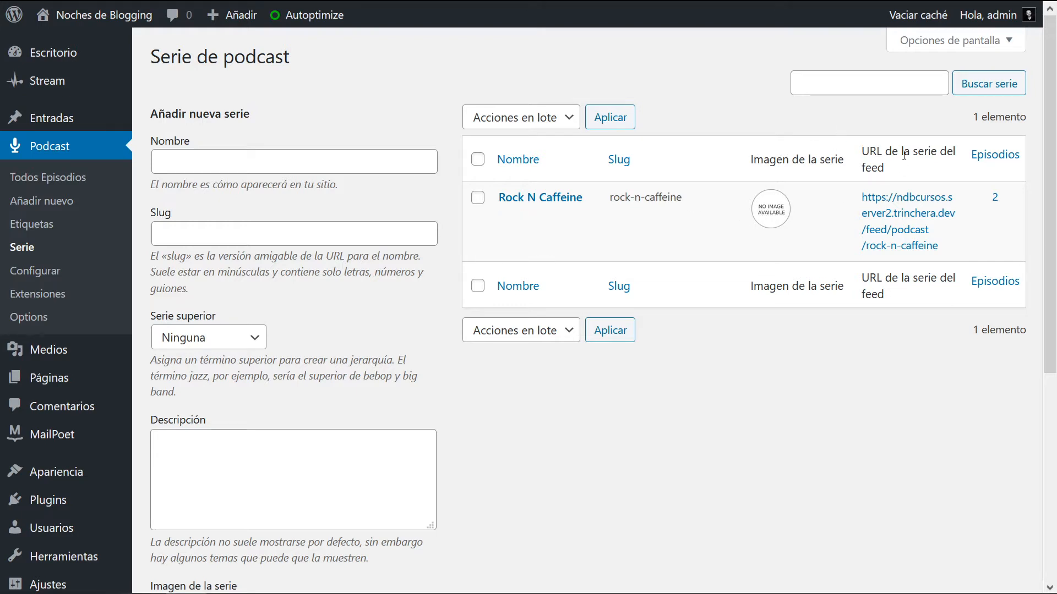
{"action": "middle_click", "coordinate": [892, 213]}
{"action": "mouse_move", "coordinate": [529, 5]}
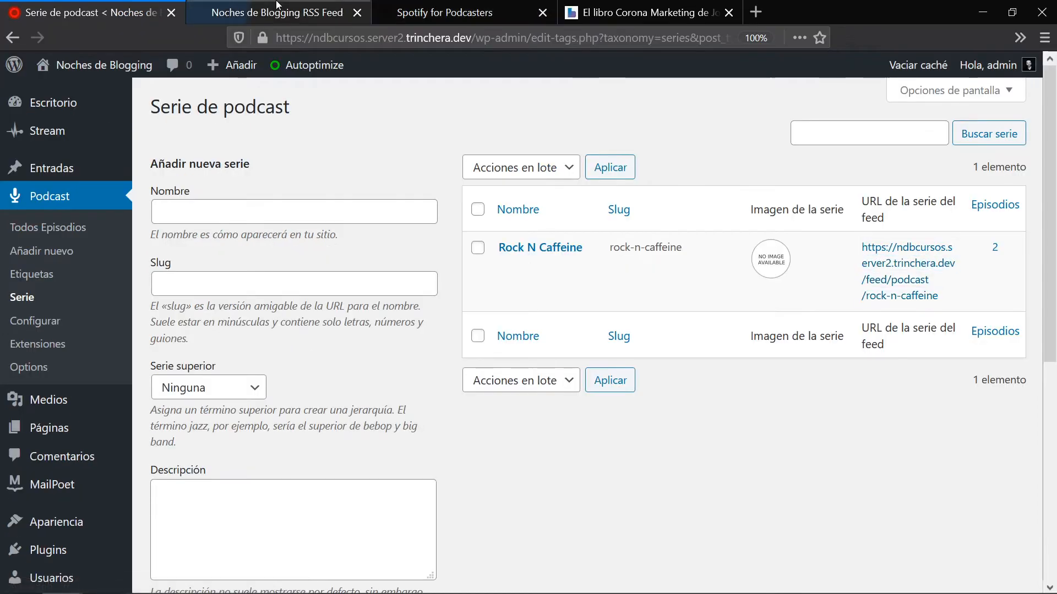
{"action": "left_click", "coordinate": [269, 10]}
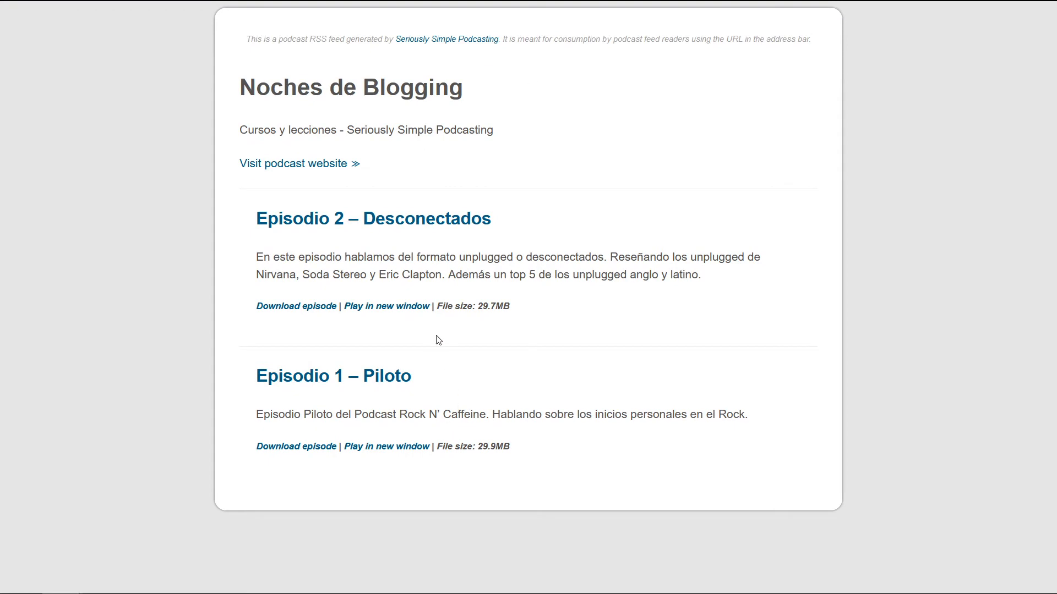
{"action": "left_click", "coordinate": [108, 7]}
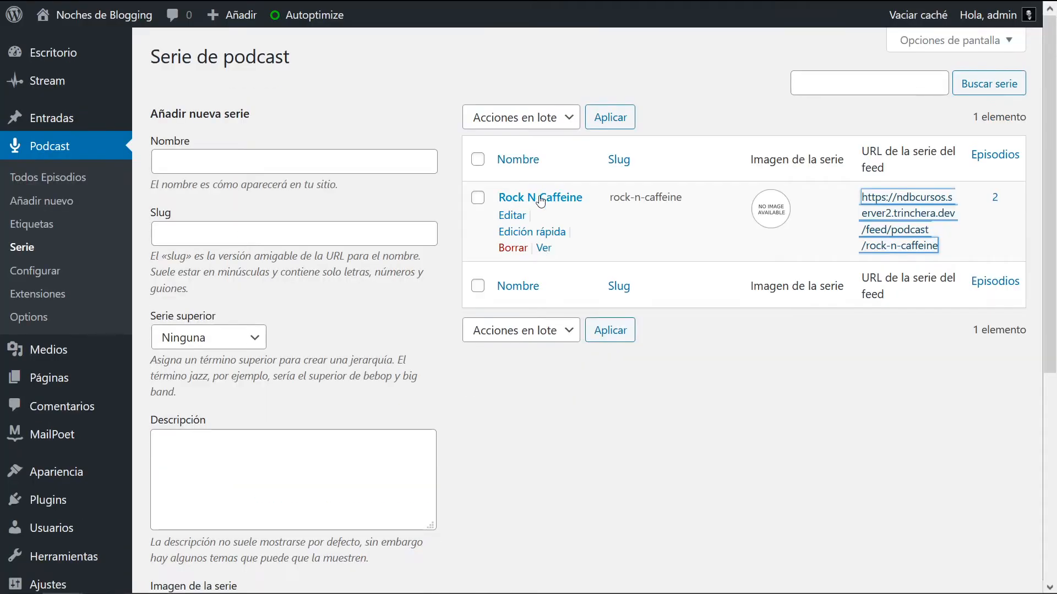
- Open the Rock N Caffeine series for editing and paste in its full description
{"action": "left_click", "coordinate": [540, 200]}
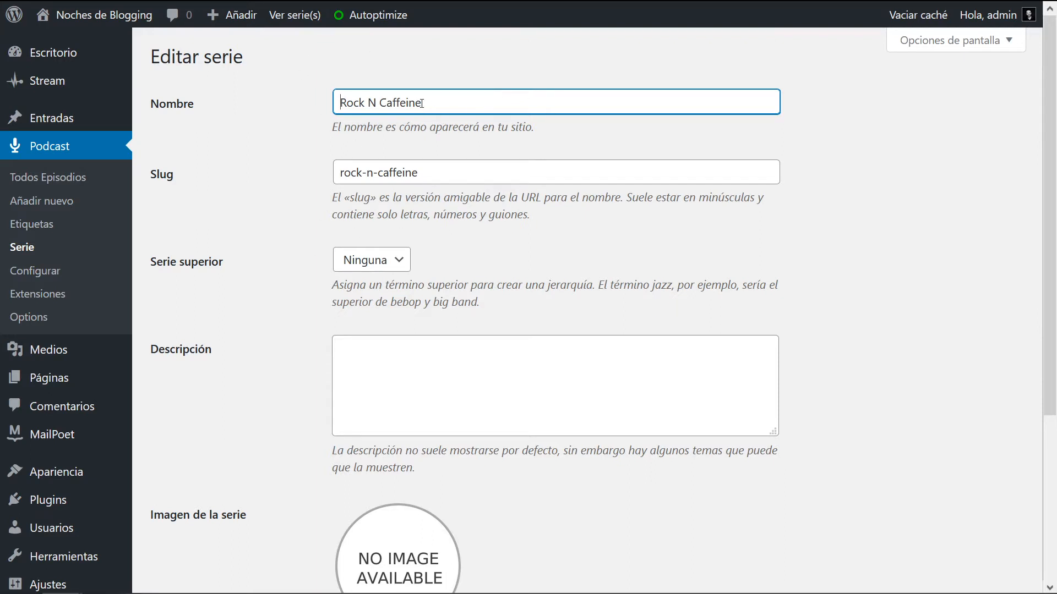
{"action": "scroll", "coordinate": [435, 150], "scroll_direction": "down", "scroll_amount": 3}
{"action": "left_click", "coordinate": [430, 211]}
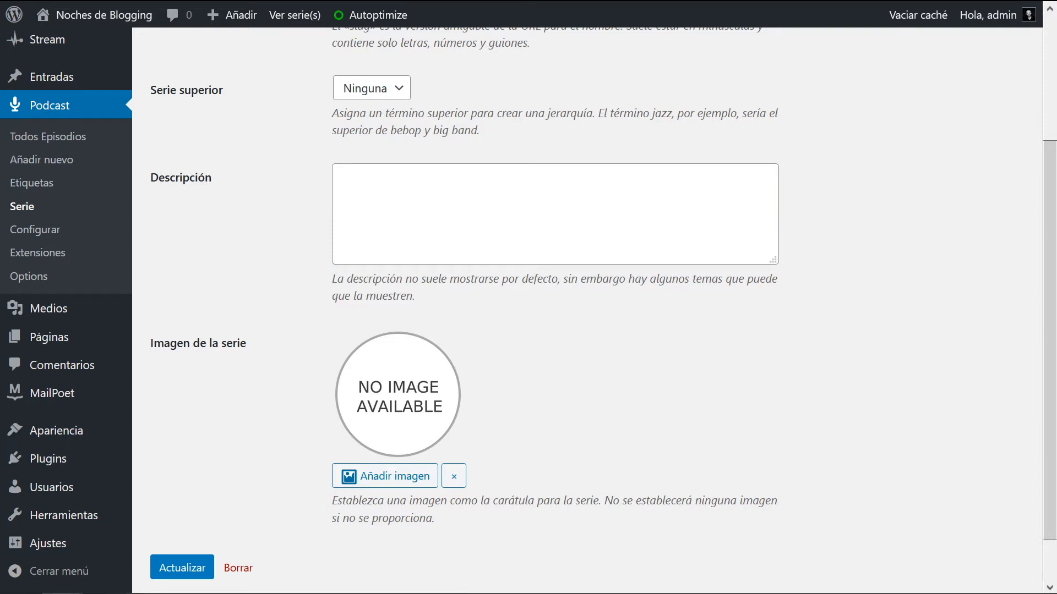
{"action": "left_click", "coordinate": [547, 203]}
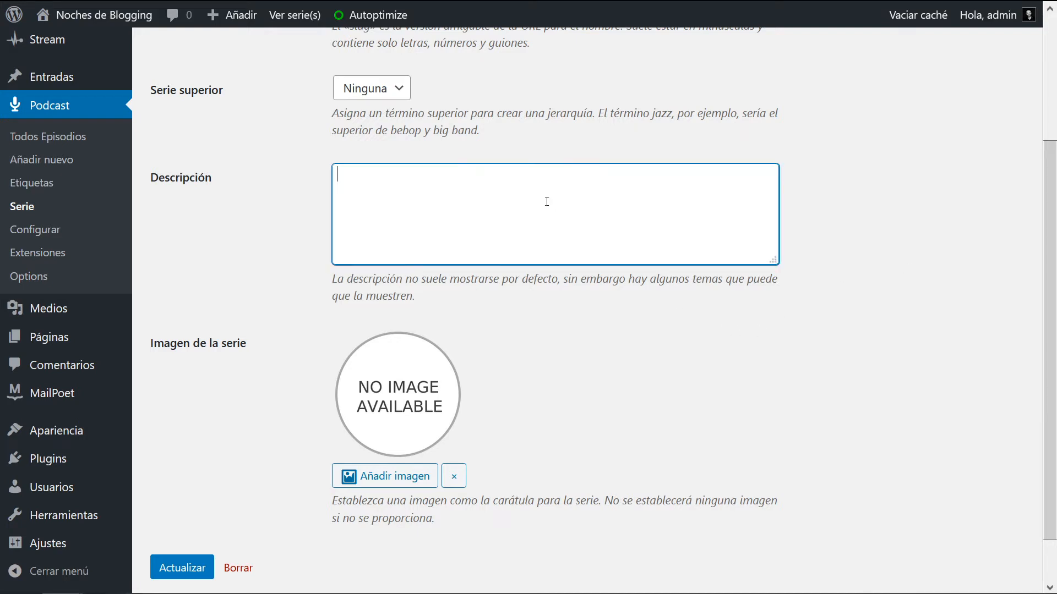
{"action": "scroll", "coordinate": [649, 295], "scroll_direction": "up", "scroll_amount": 3}
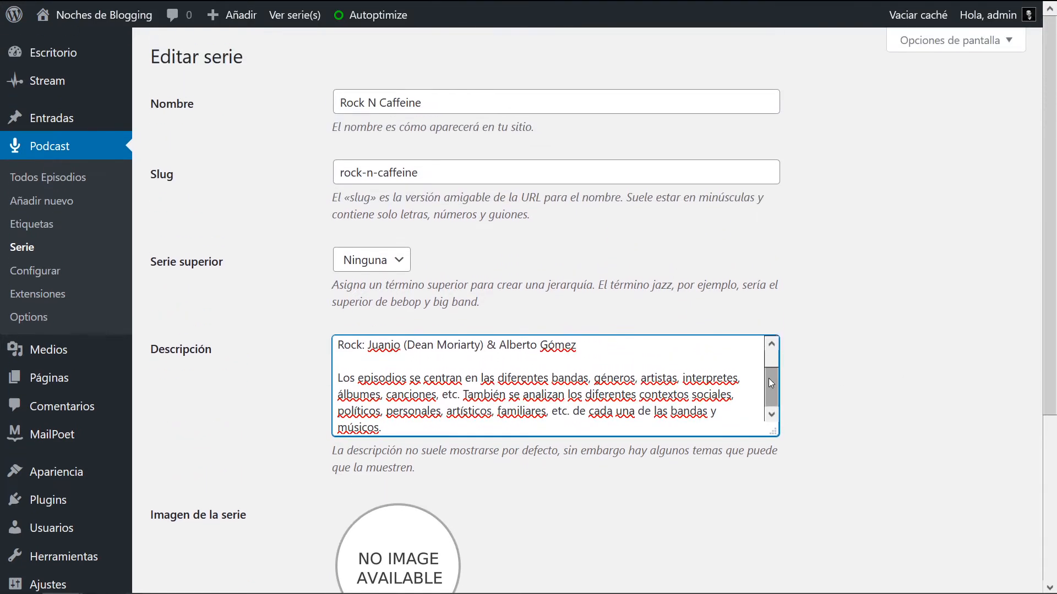
{"action": "scroll", "coordinate": [768, 379], "scroll_direction": "up", "scroll_amount": 2}
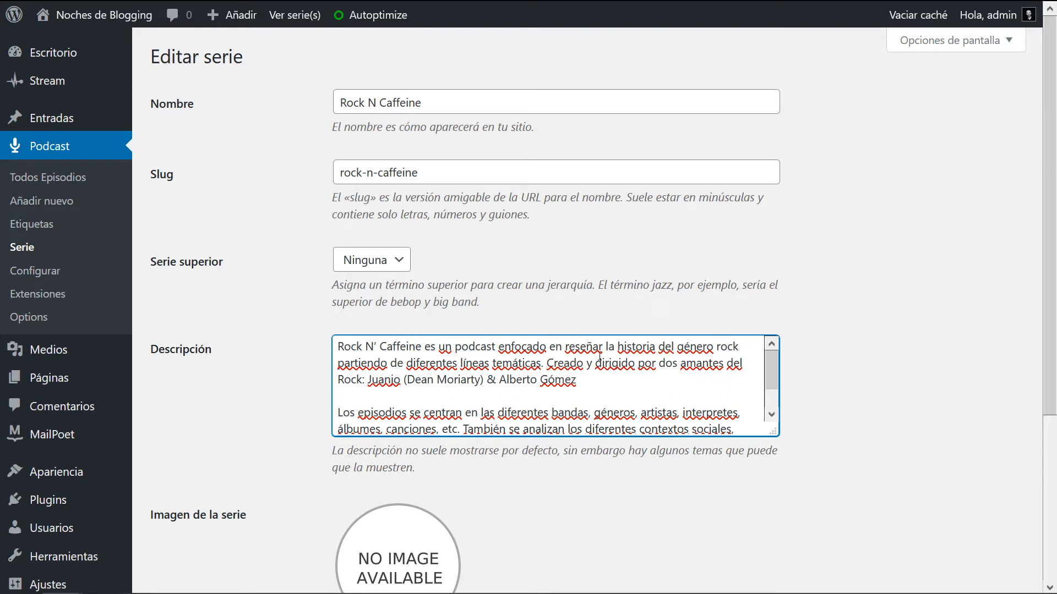
{"action": "left_click", "coordinate": [927, 309]}
- Set the BACKSTAGE 2 artwork as the series image and save the series
{"action": "scroll", "coordinate": [927, 308], "scroll_direction": "down", "scroll_amount": 3}
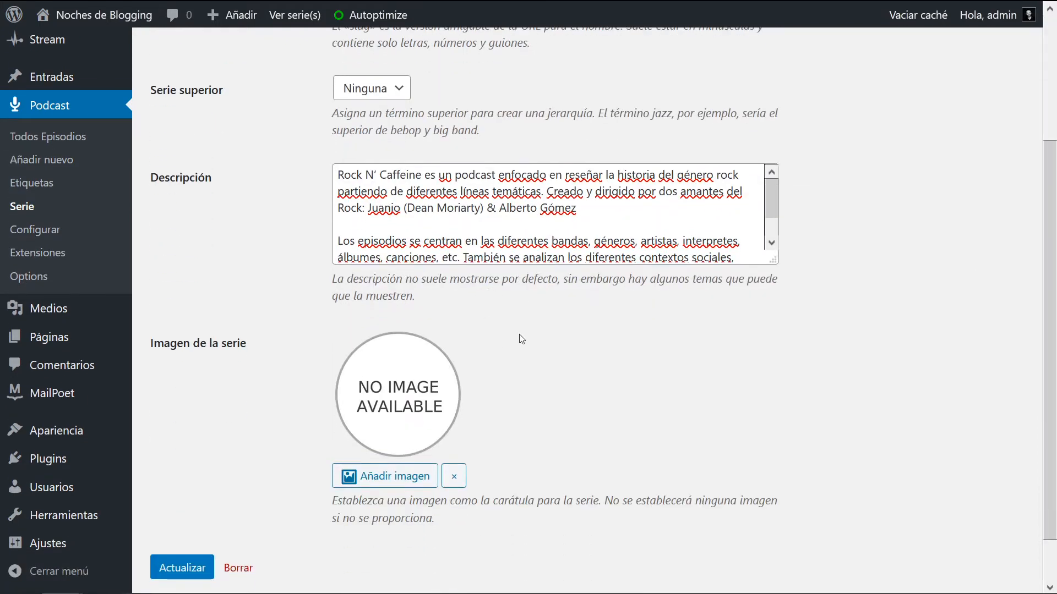
{"action": "left_click", "coordinate": [382, 477]}
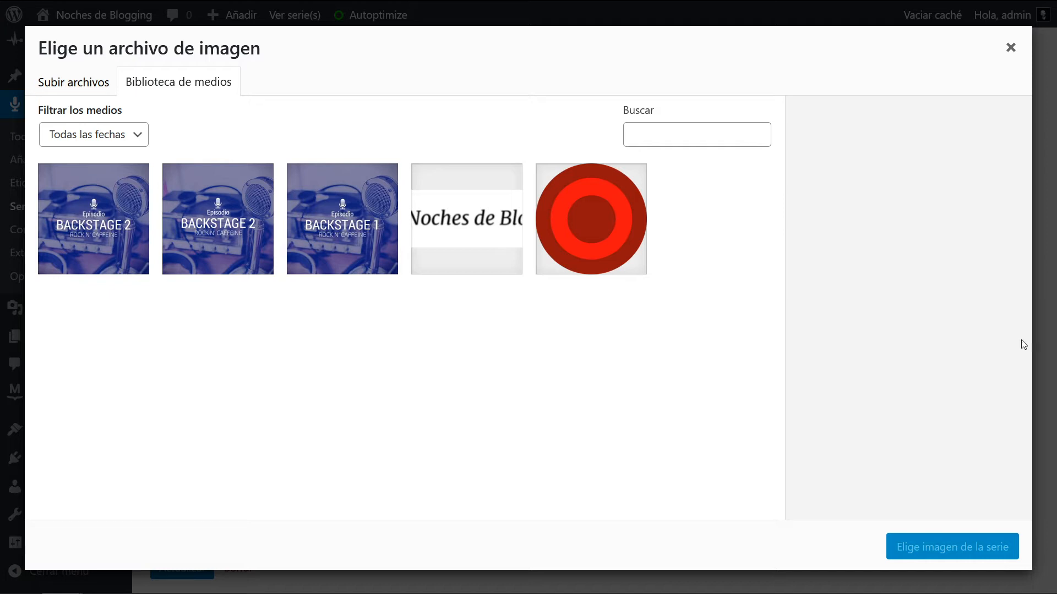
{"action": "left_click", "coordinate": [350, 212]}
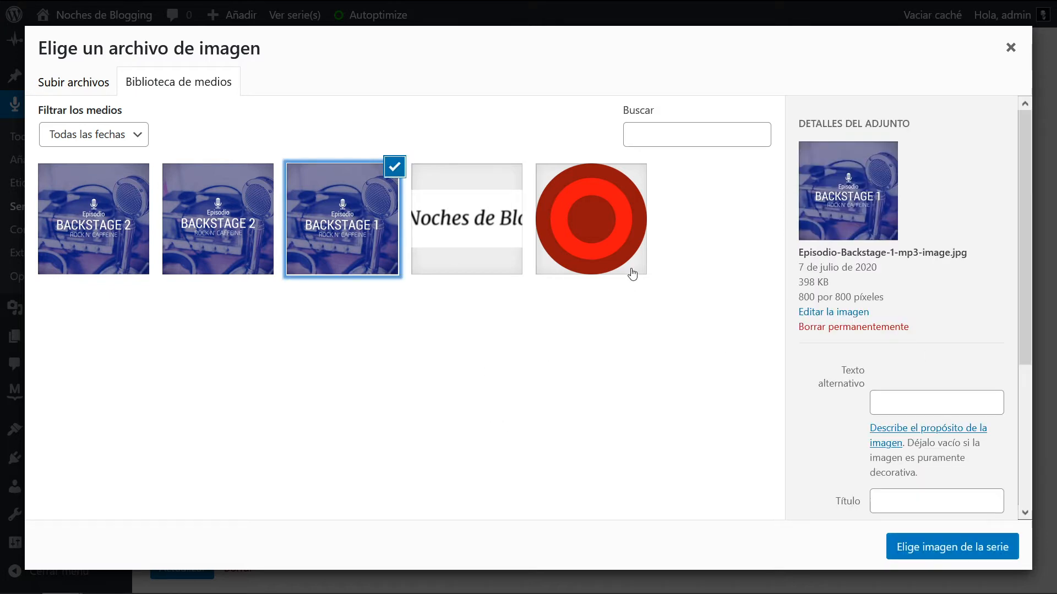
{"action": "left_click", "coordinate": [254, 195]}
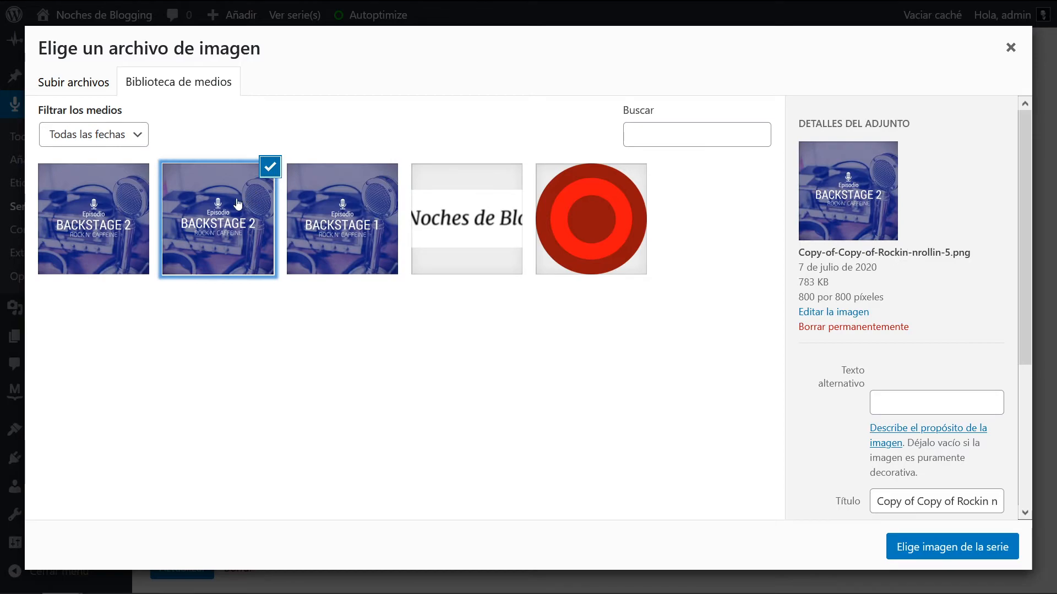
{"action": "left_click", "coordinate": [903, 548]}
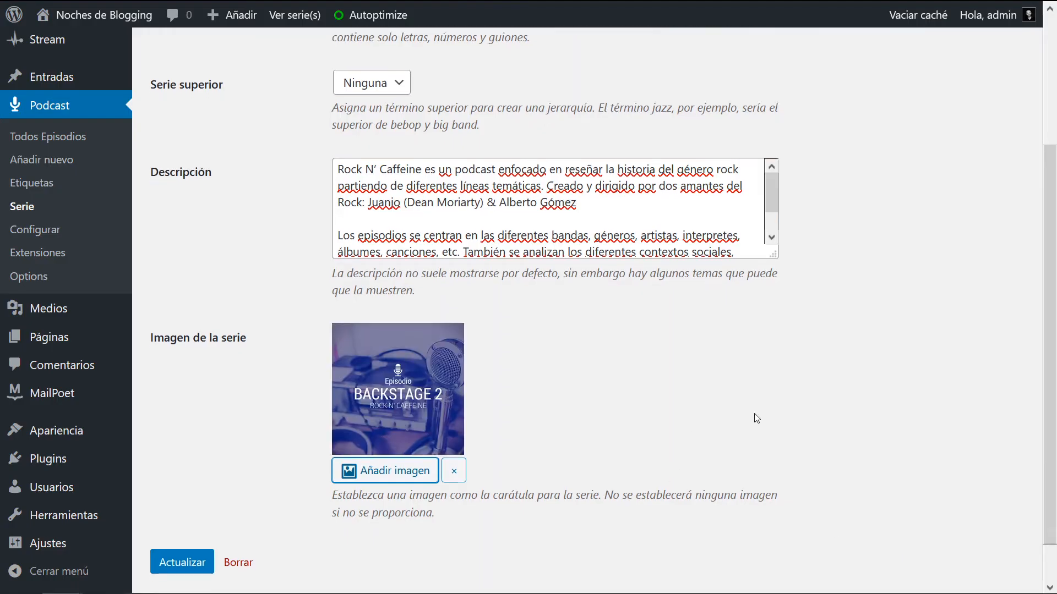
{"action": "scroll", "coordinate": [757, 419], "scroll_direction": "down", "scroll_amount": 2}
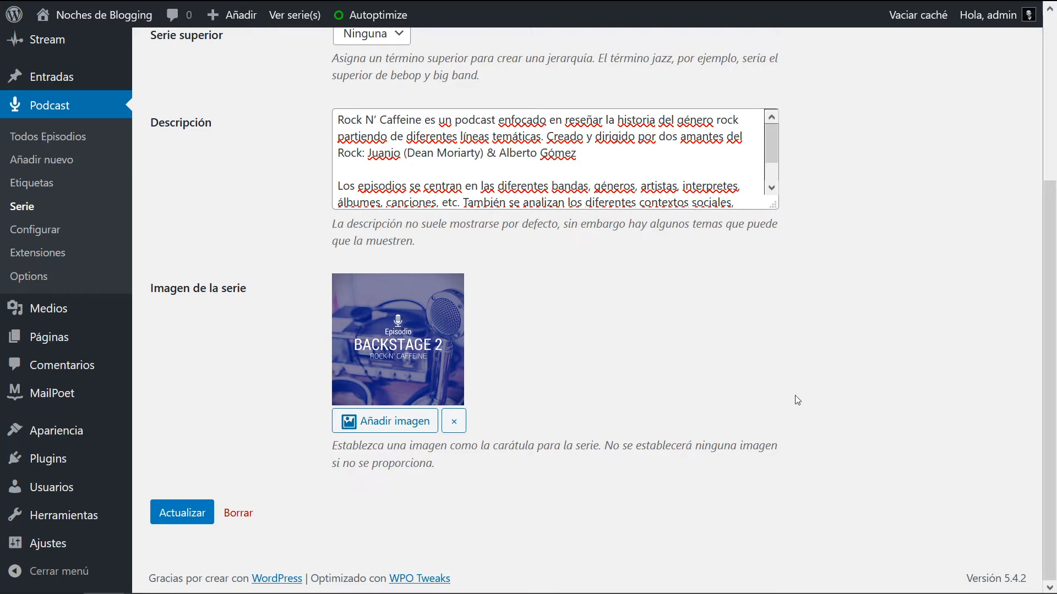
{"action": "left_click", "coordinate": [164, 519]}
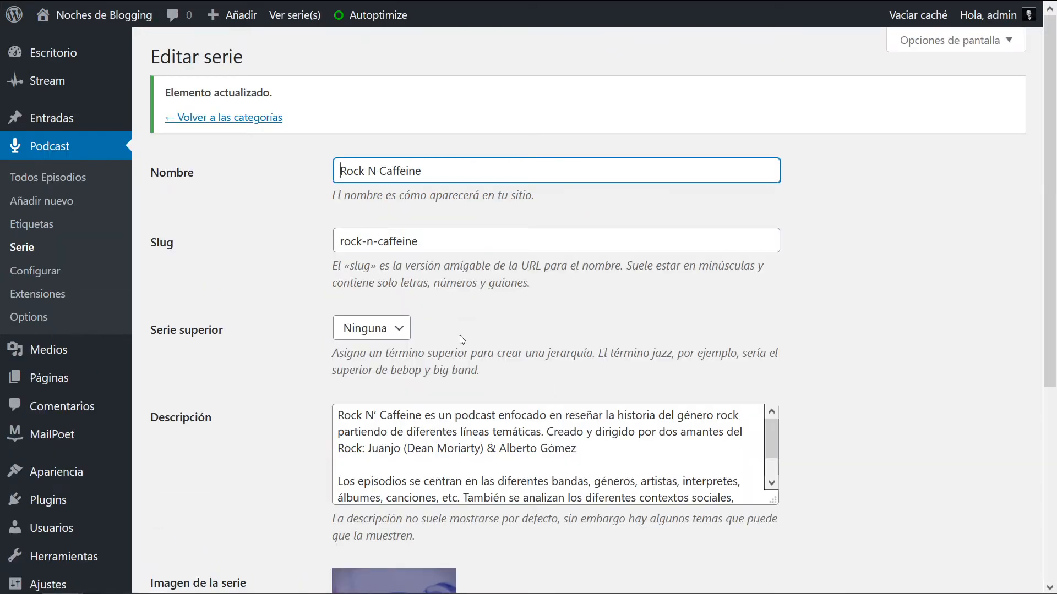
- Check the series list and the Rock N Caffeine RSS feed, then return to the podcast settings
{"action": "left_click", "coordinate": [25, 249]}
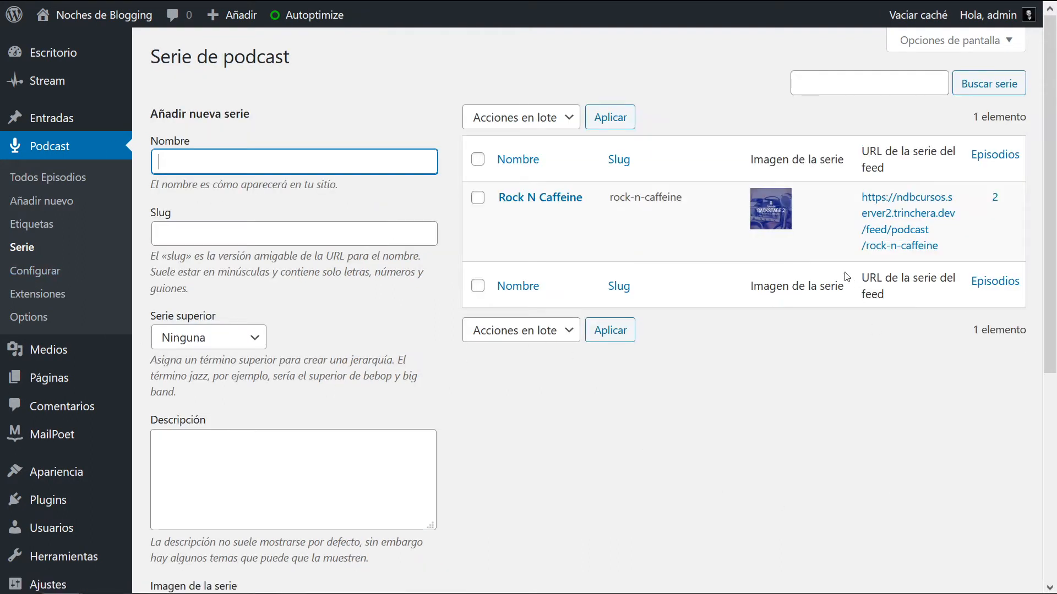
{"action": "mouse_move", "coordinate": [750, 196]}
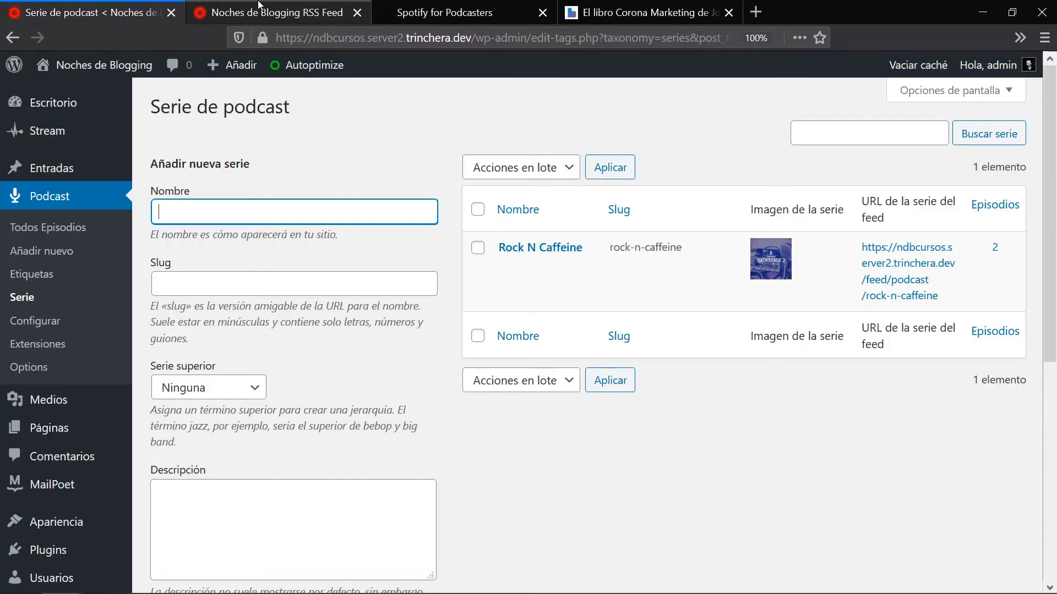
{"action": "left_click", "coordinate": [259, 9]}
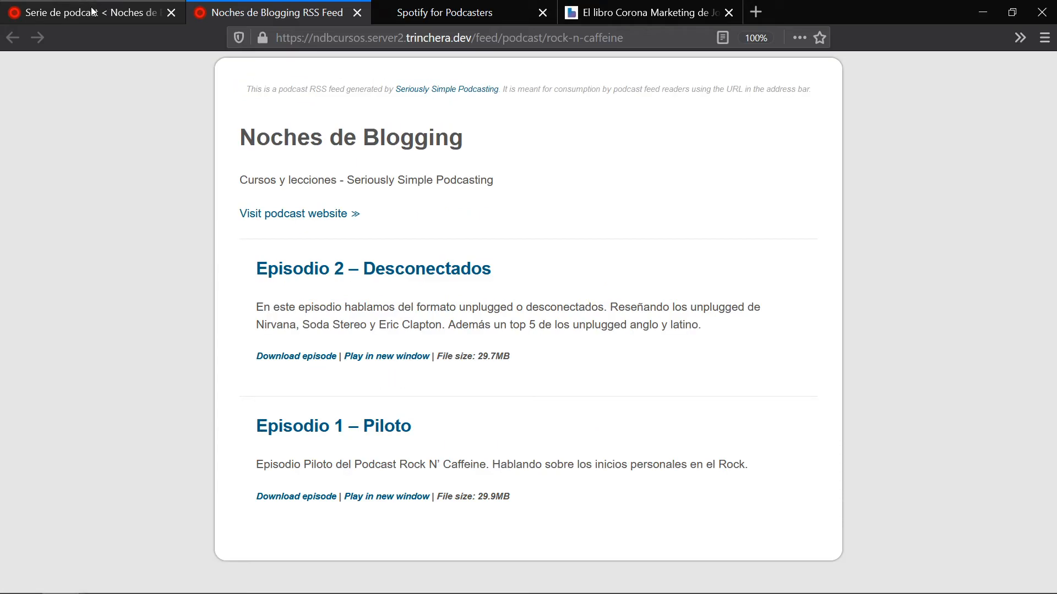
{"action": "left_click", "coordinate": [95, 12]}
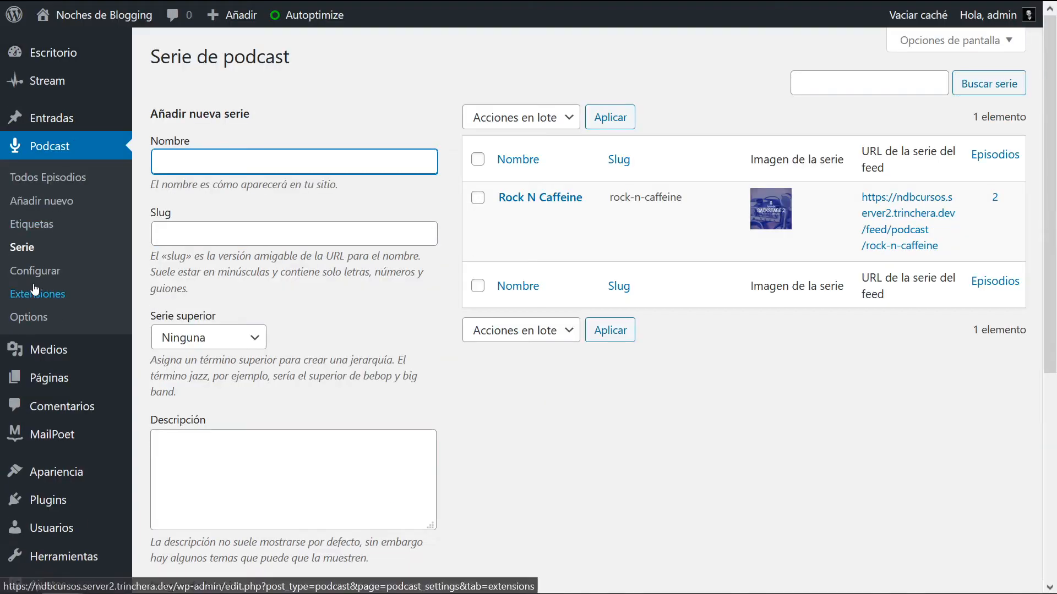
{"action": "left_click", "coordinate": [35, 275]}
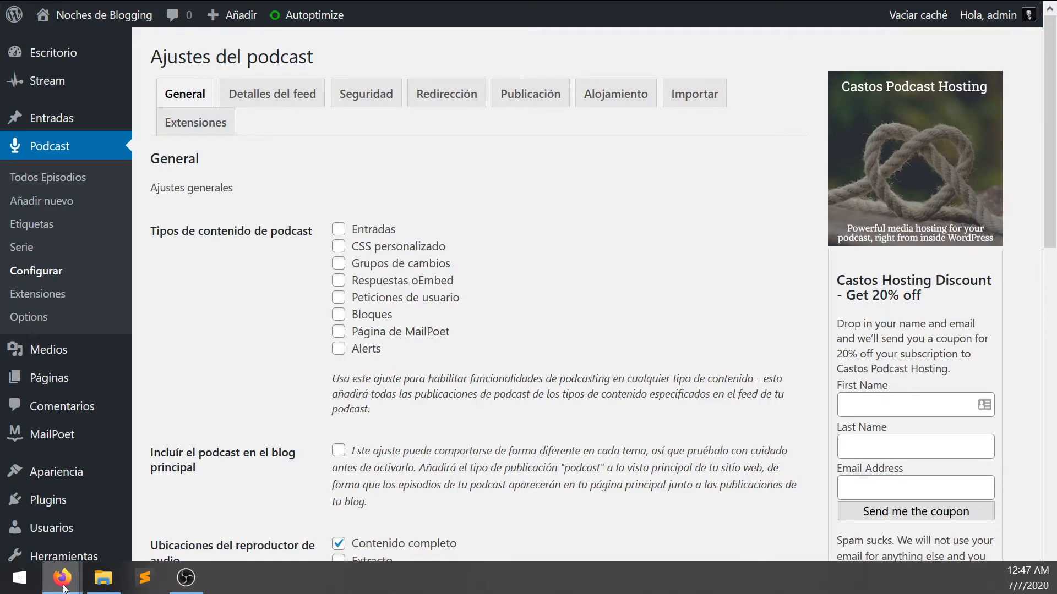
- Bring the course presentation forward and go back to the Contenido slide
{"action": "mouse_move", "coordinate": [62, 578]}
{"action": "left_click", "coordinate": [385, 506]}
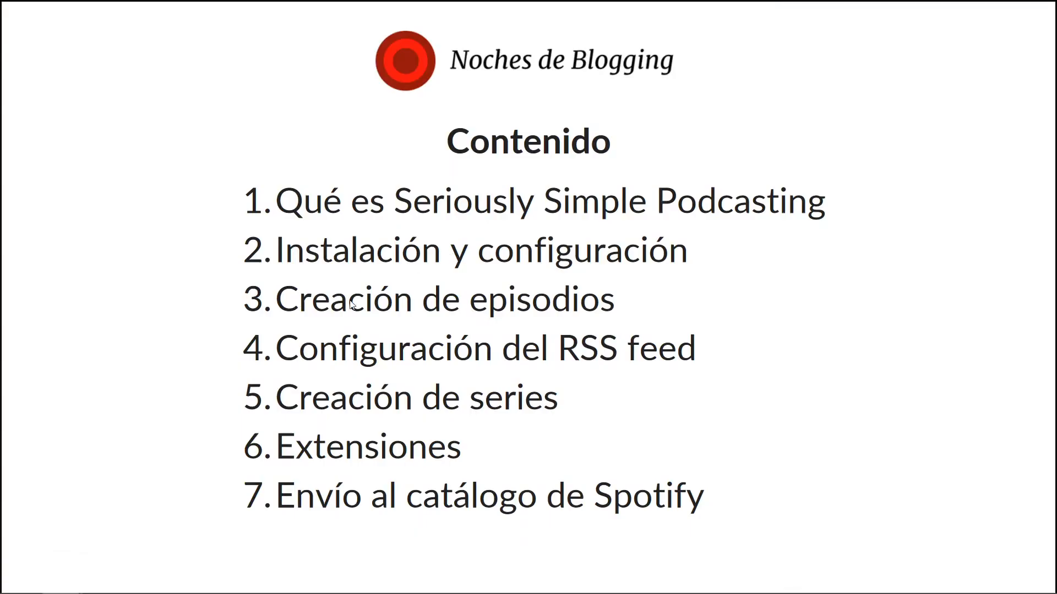
{"action": "left_click", "coordinate": [281, 343]}
{"action": "key", "text": "Left"}
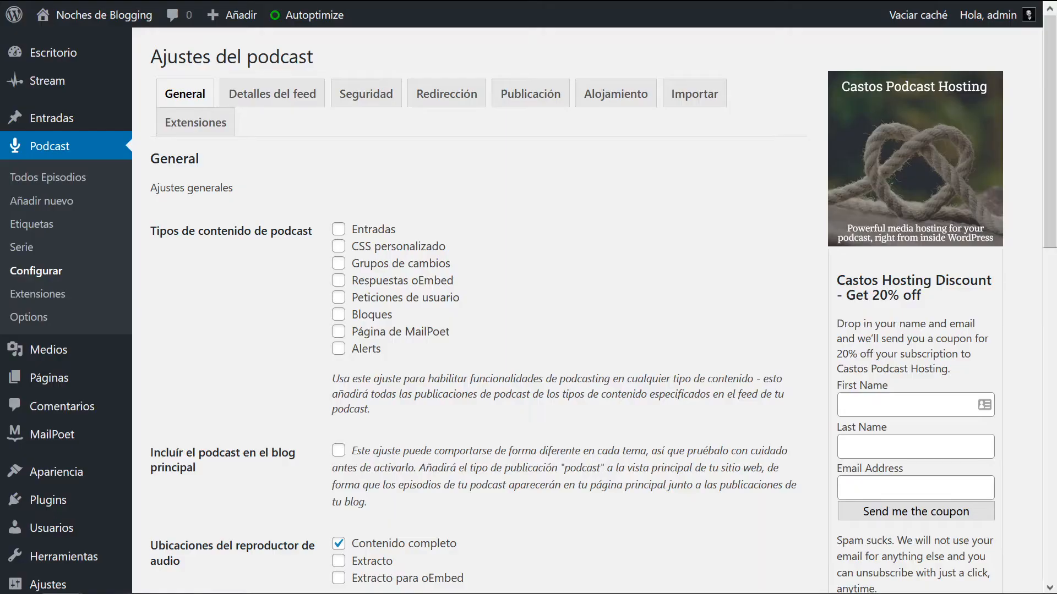
- Open the feed details settings and load the Rock N Caffeine series feed
{"action": "left_click", "coordinate": [272, 97]}
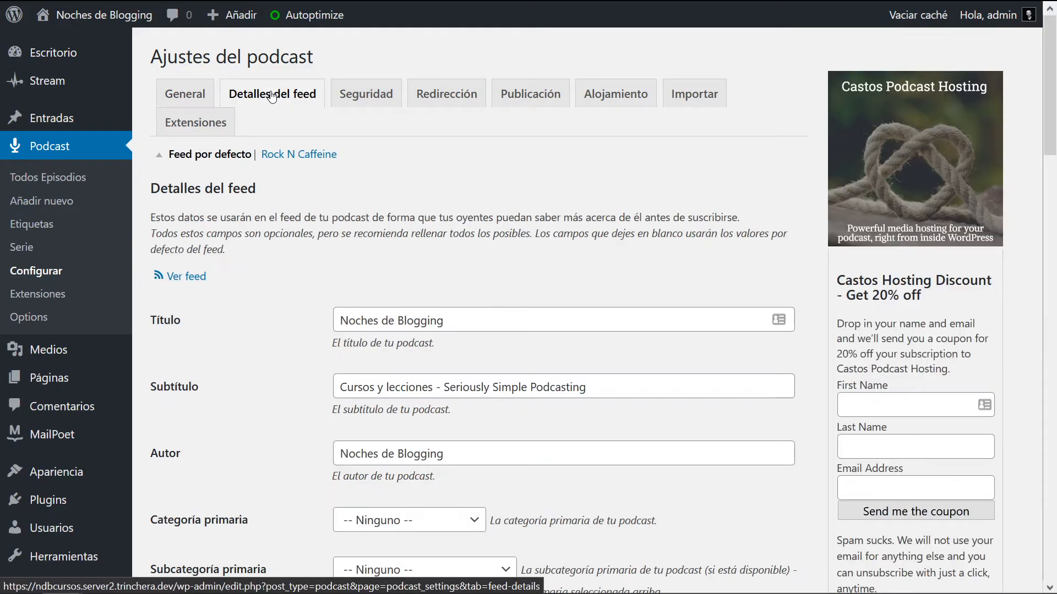
{"action": "left_click", "coordinate": [286, 161]}
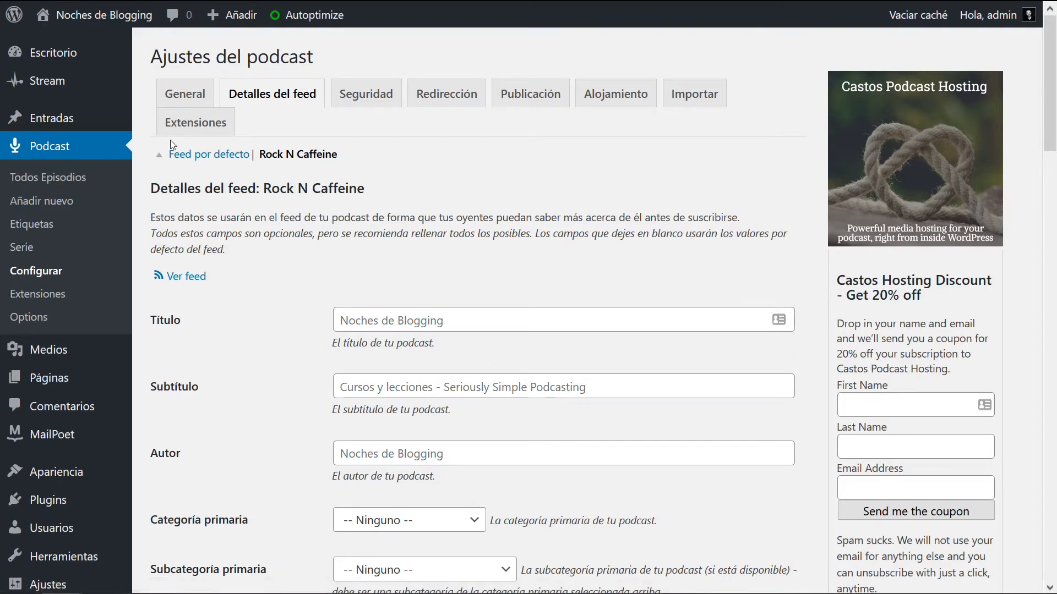
{"action": "left_click", "coordinate": [285, 155]}
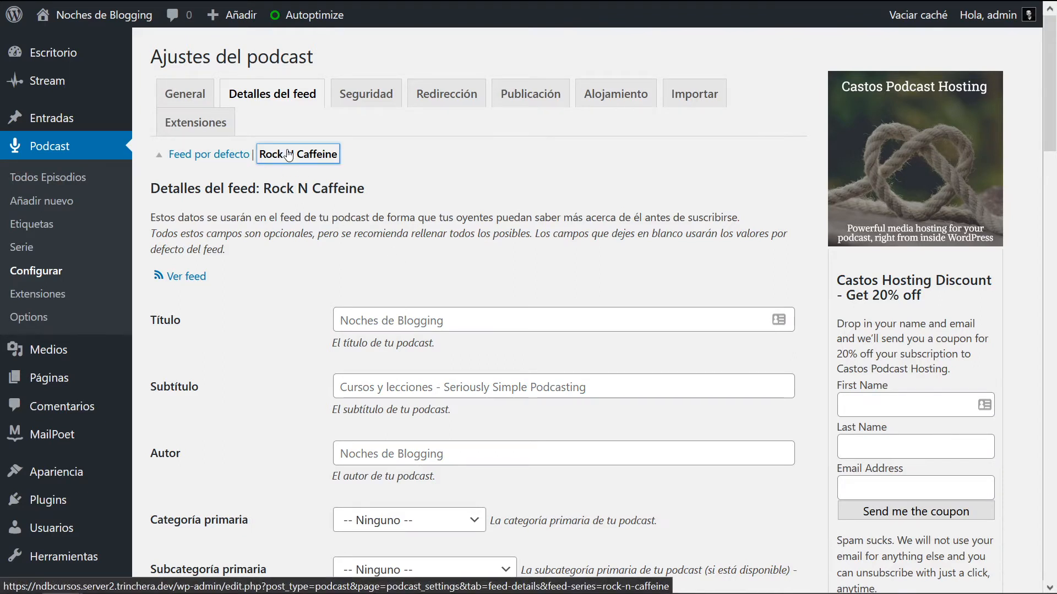
{"action": "scroll", "coordinate": [496, 209], "scroll_direction": "down", "scroll_amount": 3}
{"action": "scroll", "coordinate": [523, 199], "scroll_direction": "down", "scroll_amount": 6}
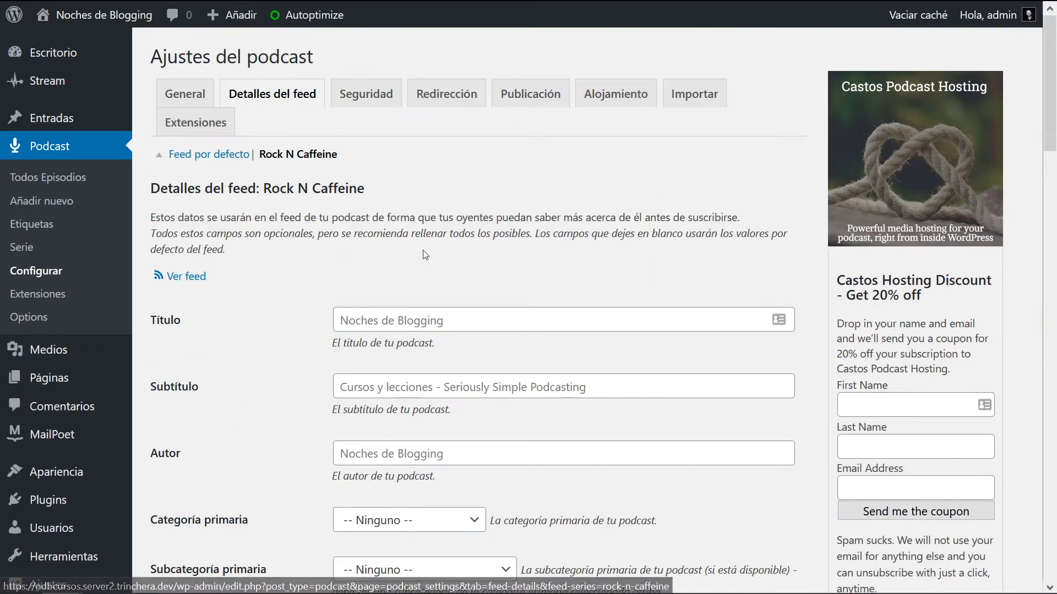
{"action": "scroll", "coordinate": [430, 260], "scroll_direction": "down", "scroll_amount": 1}
{"action": "scroll", "coordinate": [430, 259], "scroll_direction": "down", "scroll_amount": 2}
- Enter title 'Rock N Caffeine', subtitle 'Reseñando la historia del rock N roll', and the author's name
{"action": "left_click", "coordinate": [478, 238]}
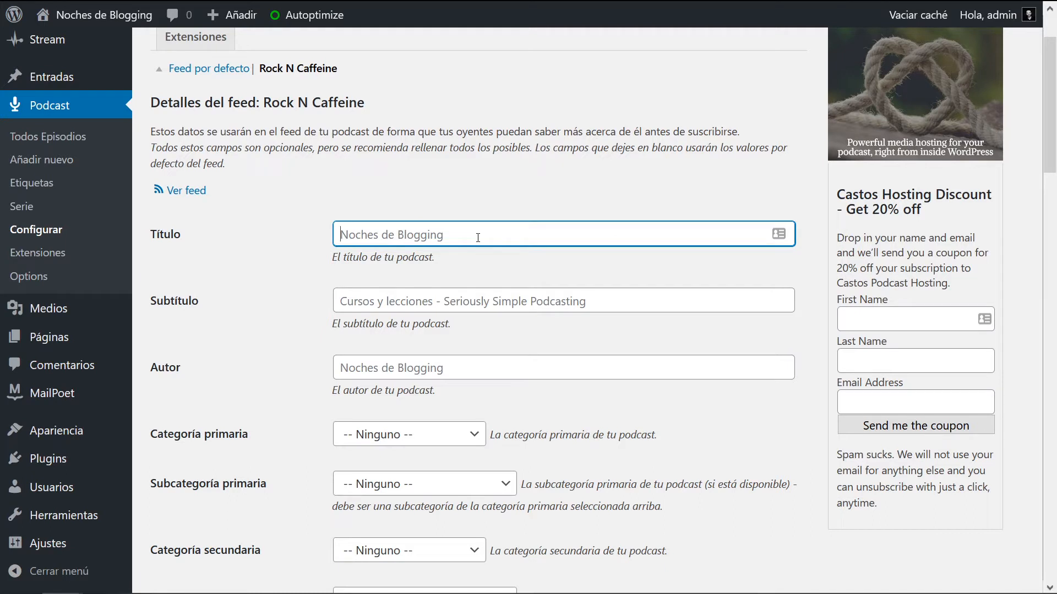
{"action": "type", "text": "Rock "}
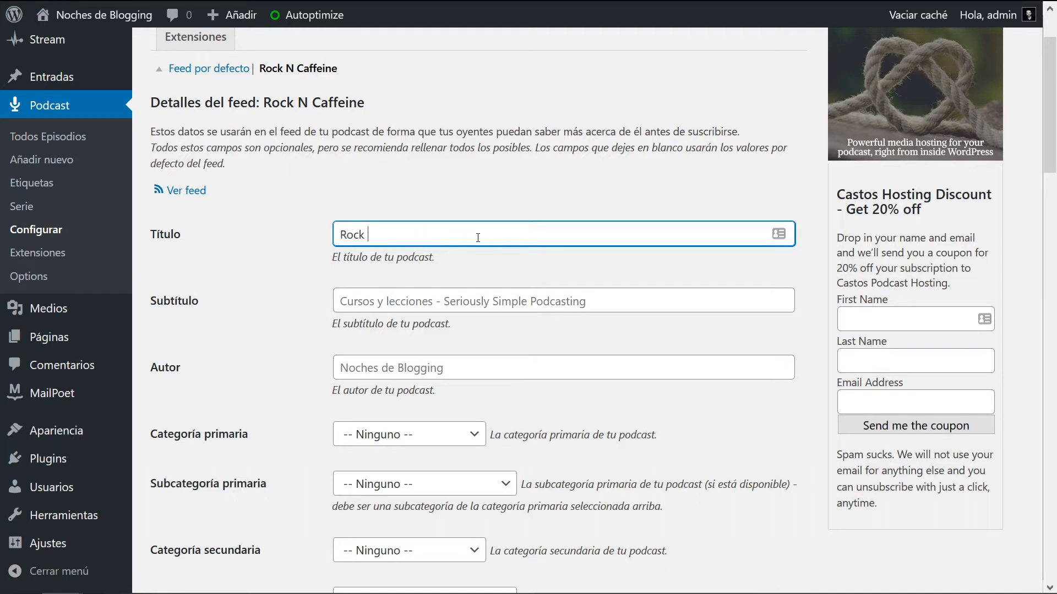
{"action": "type", "text": "N Caffeine"}
{"action": "left_click", "coordinate": [454, 304]}
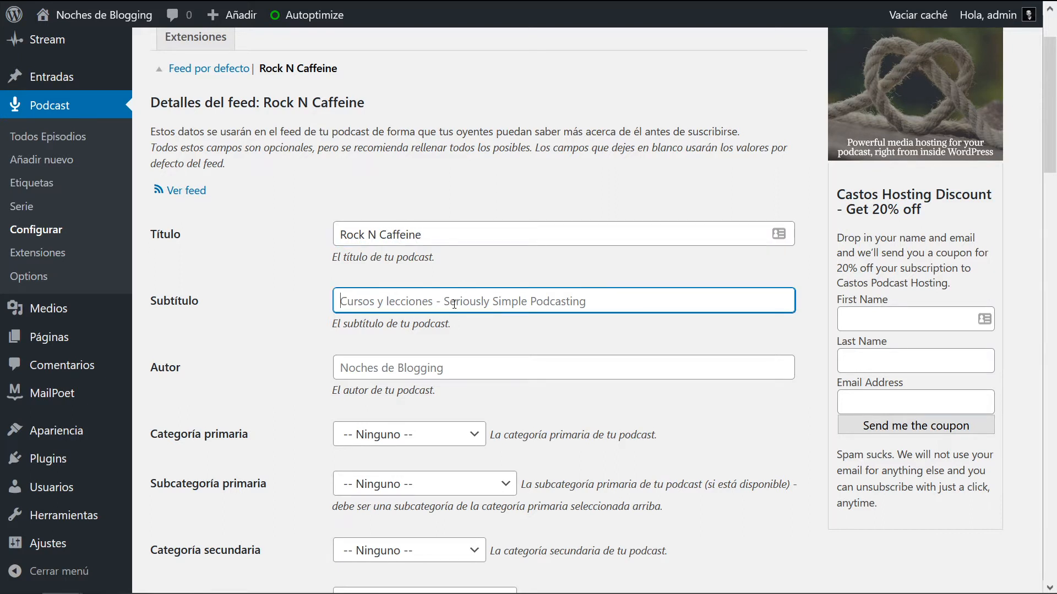
{"action": "type", "text": "Reseñan"}
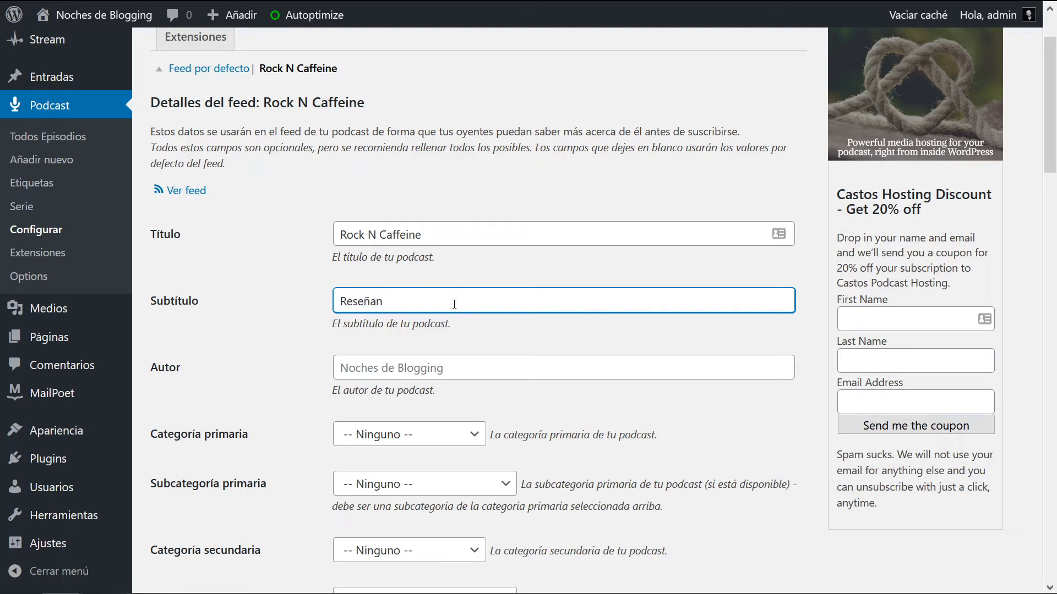
{"action": "type", "text": "do la historia del rock N roll"}
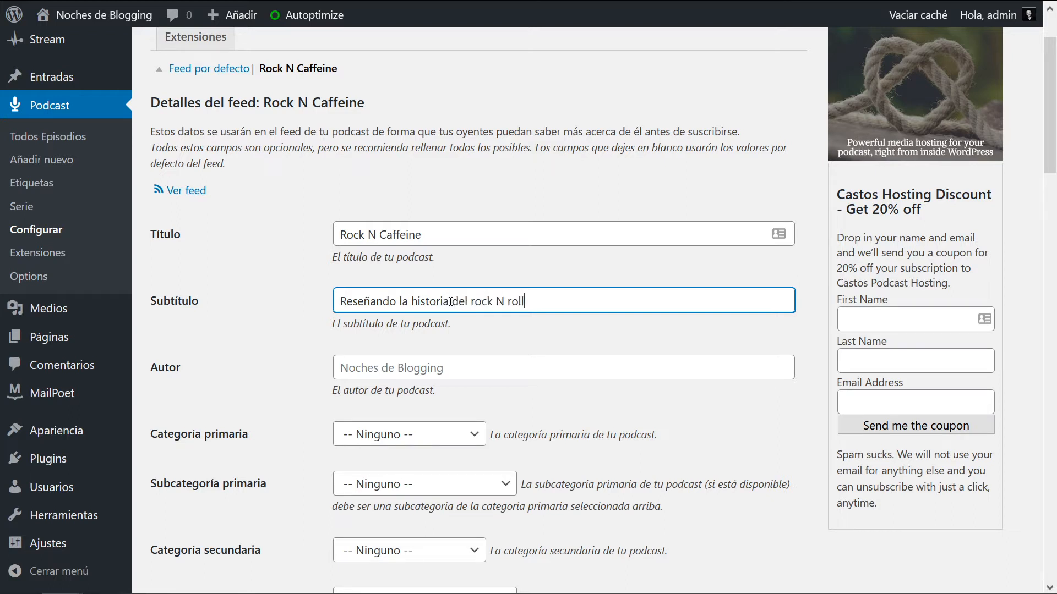
{"action": "left_click", "coordinate": [473, 370]}
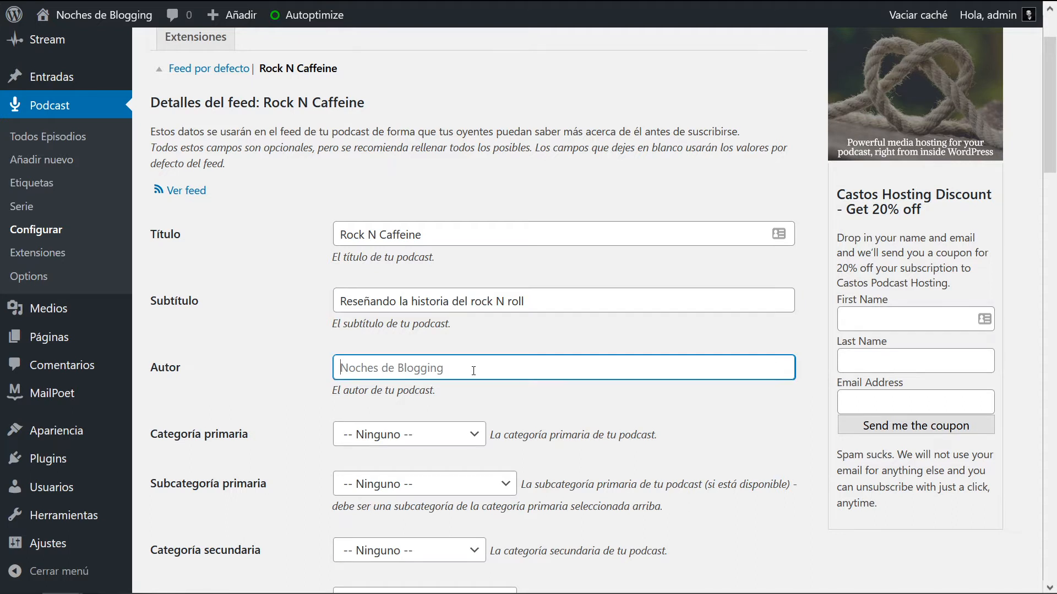
{"action": "scroll", "coordinate": [474, 370], "scroll_direction": "down", "scroll_amount": 1}
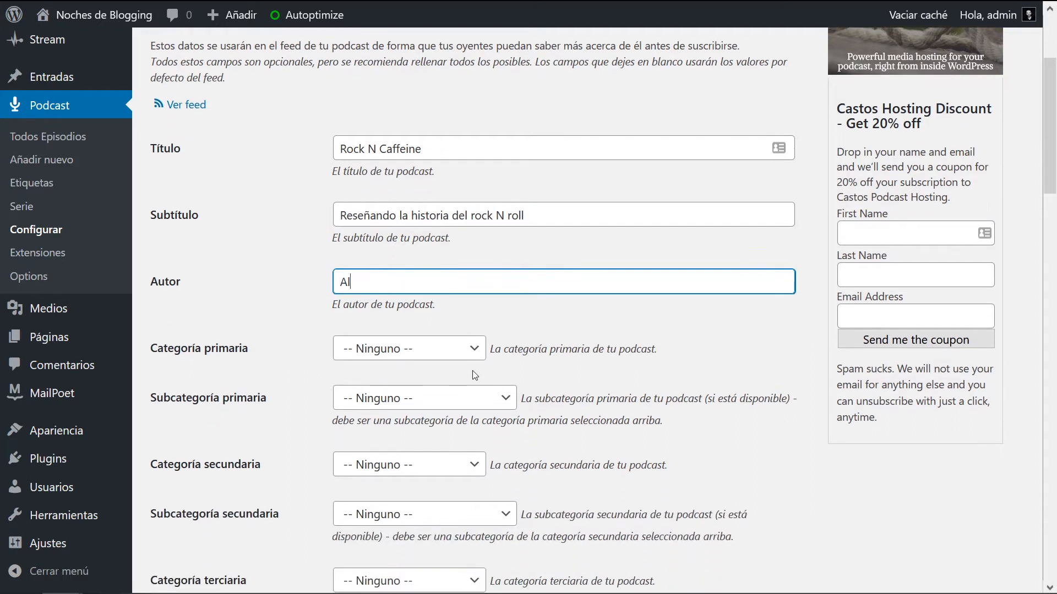
{"action": "scroll", "coordinate": [458, 297], "scroll_direction": "down", "scroll_amount": 1}
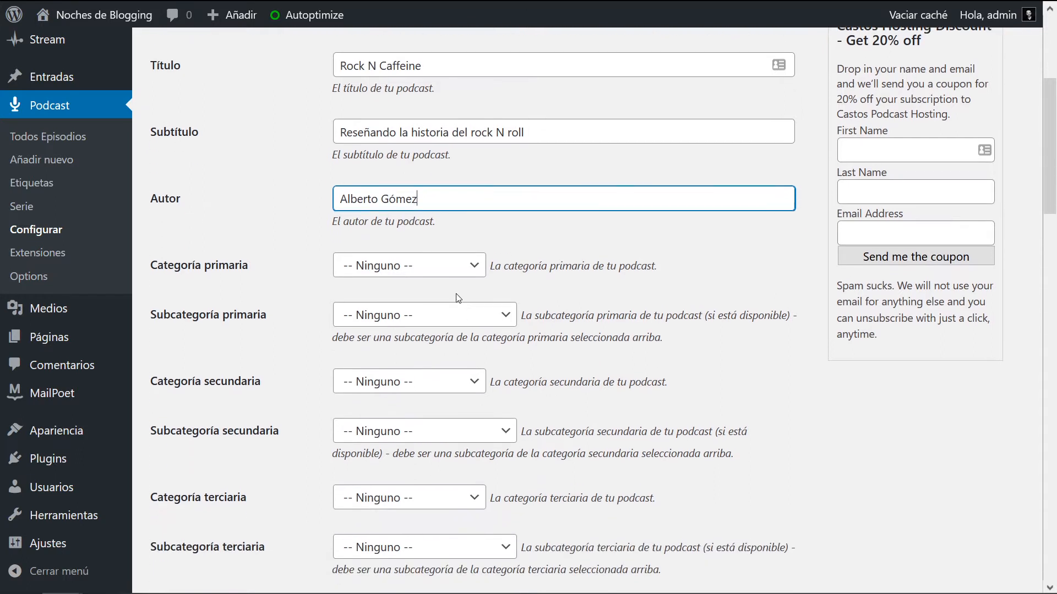
{"action": "left_click", "coordinate": [452, 269]}
{"action": "scroll", "coordinate": [694, 255], "scroll_direction": "down", "scroll_amount": 1}
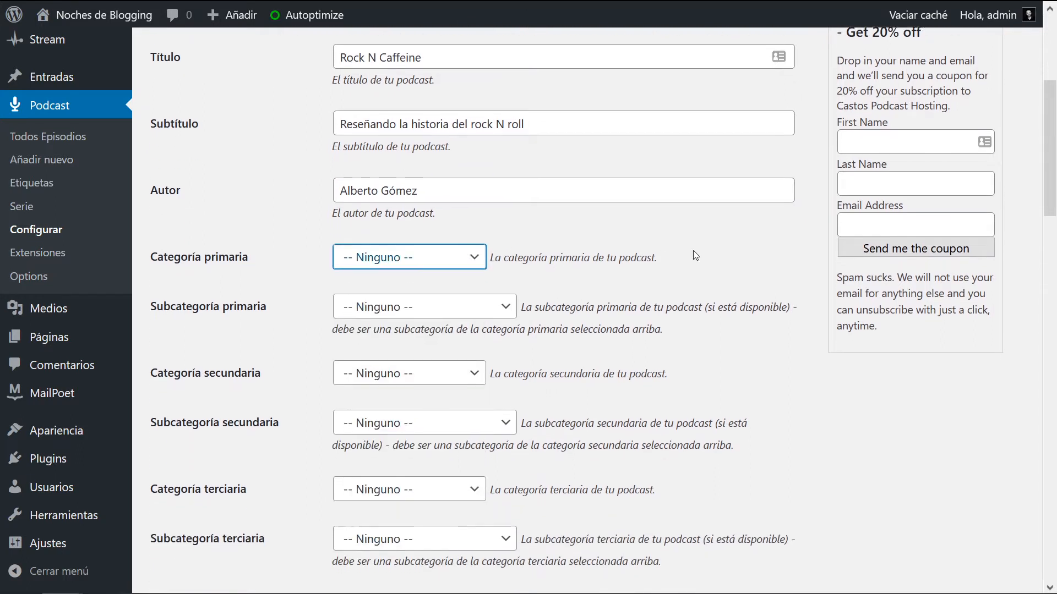
{"action": "scroll", "coordinate": [693, 252], "scroll_direction": "down", "scroll_amount": 2}
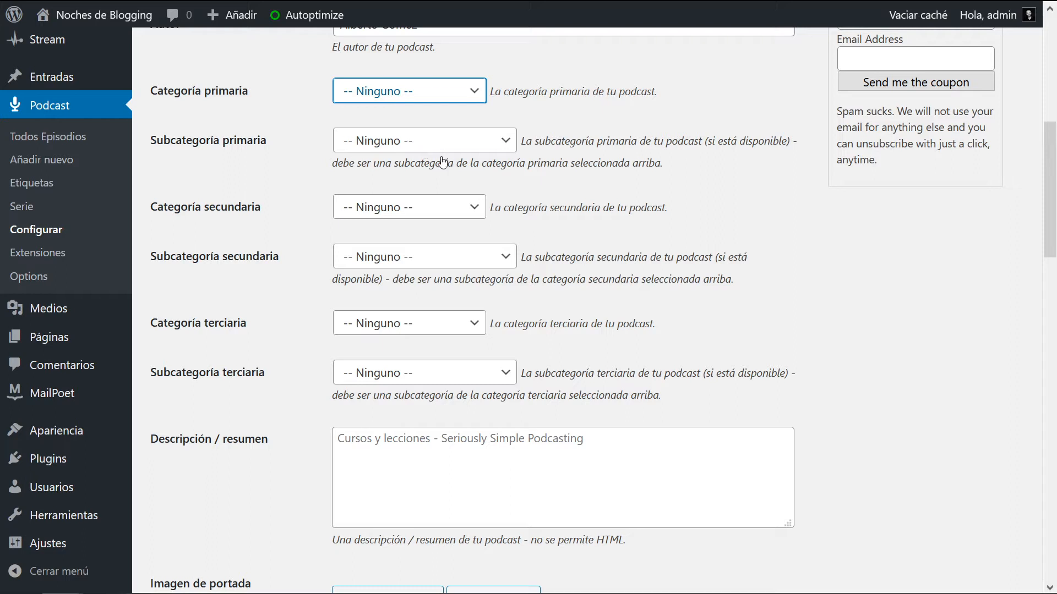
- Set the primary category to Música with subcategory Historia de la música
{"action": "left_click", "coordinate": [475, 92]}
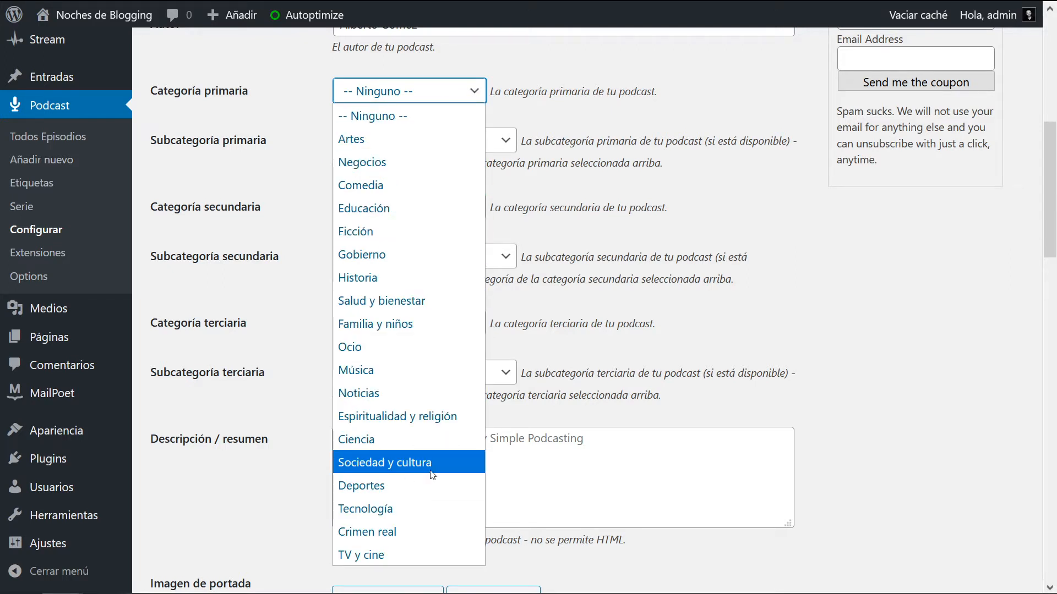
{"action": "left_click", "coordinate": [351, 372]}
{"action": "left_click", "coordinate": [391, 144]}
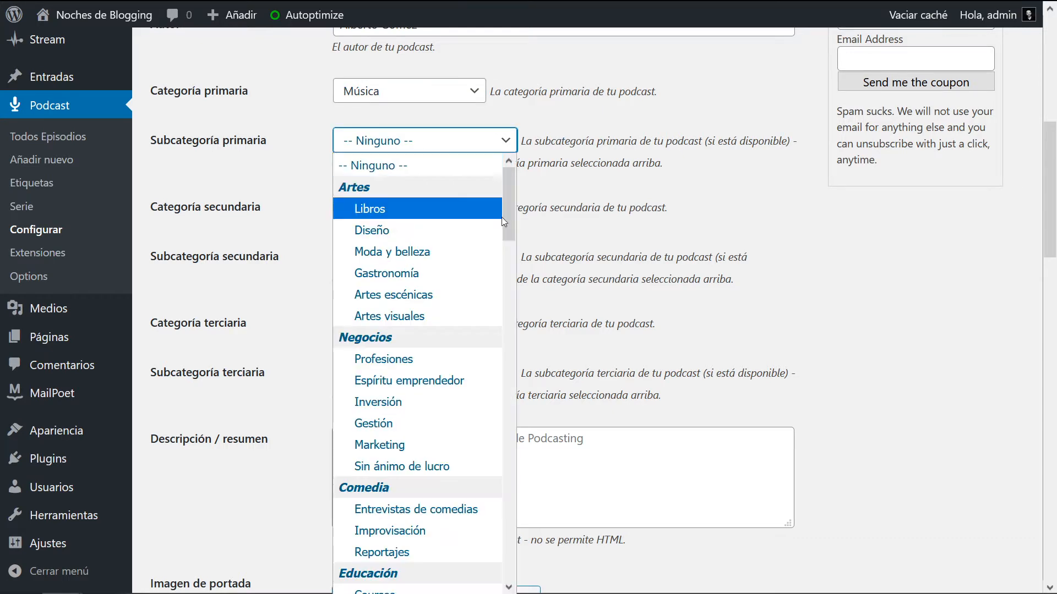
{"action": "left_click_drag", "start_coordinate": [511, 209], "coordinate": [498, 319]}
{"action": "scroll", "coordinate": [498, 330], "scroll_direction": "down", "scroll_amount": 6}
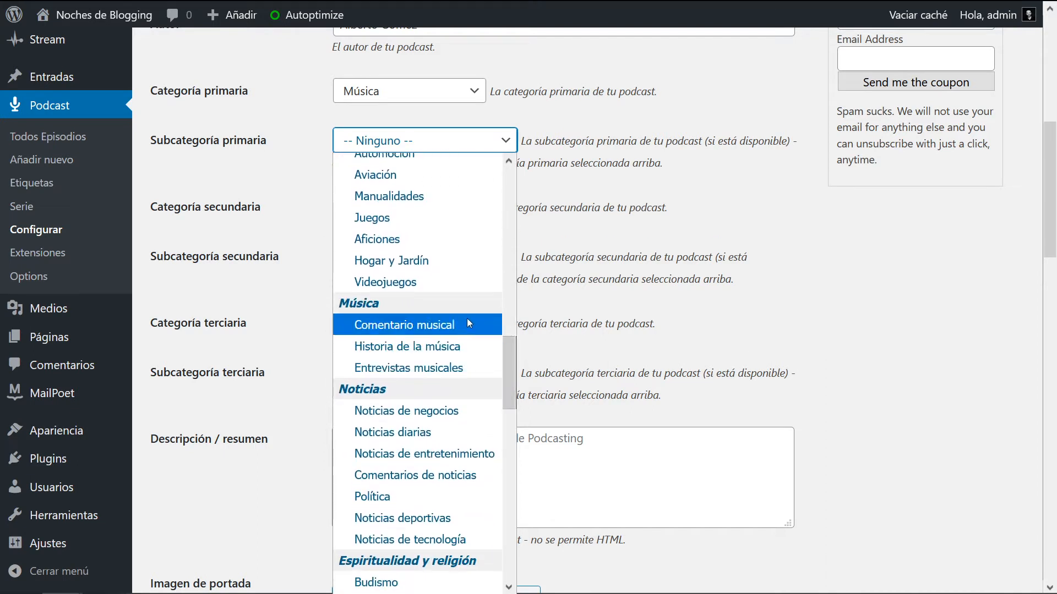
{"action": "left_click", "coordinate": [446, 345]}
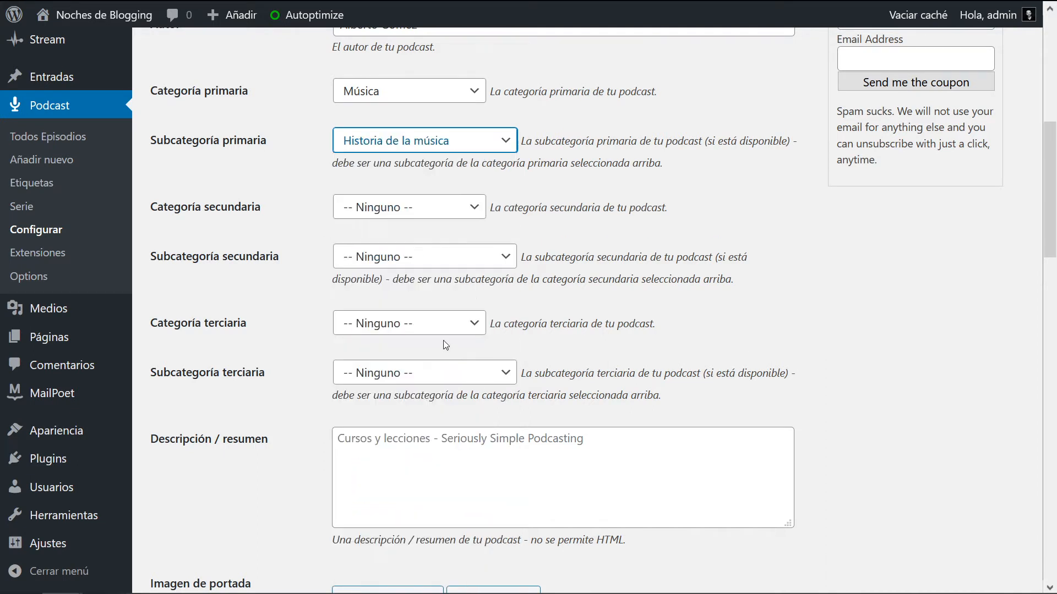
- Set the secondary category to Música with subcategory Comentario musical
{"action": "left_click", "coordinate": [457, 213]}
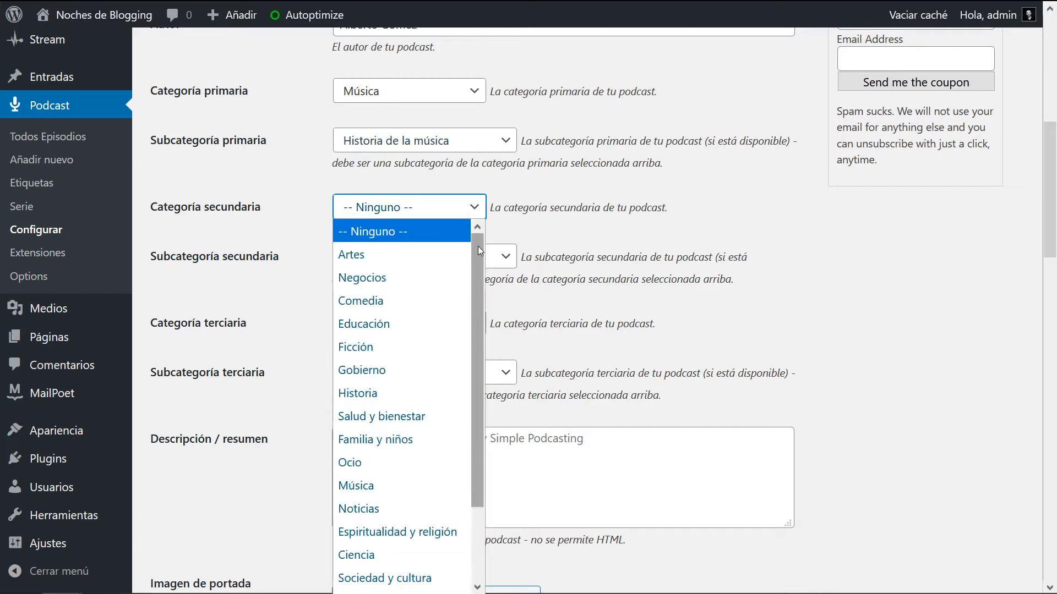
{"action": "left_click", "coordinate": [465, 254]}
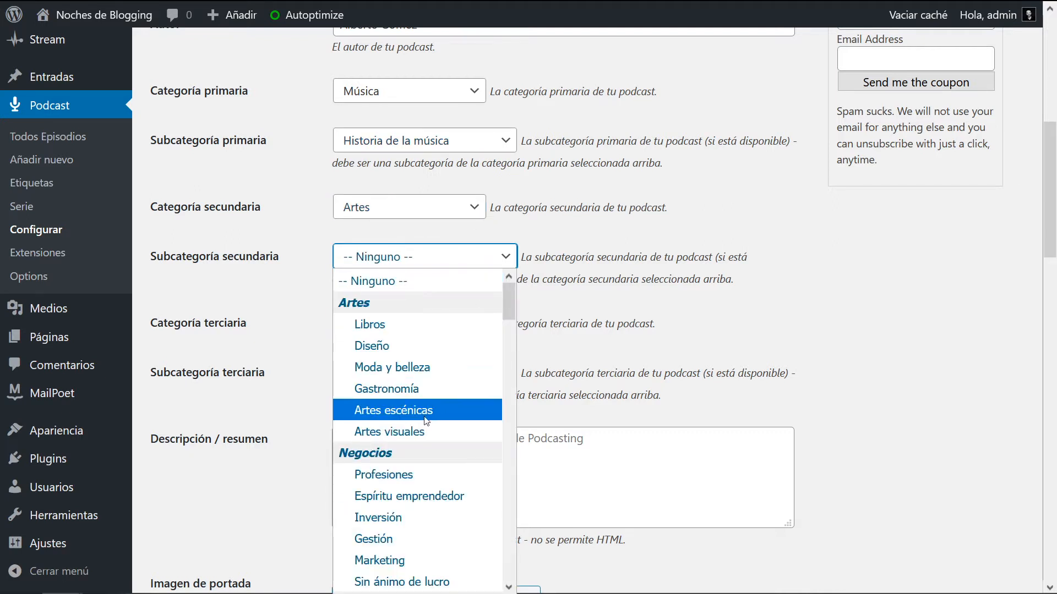
{"action": "left_click_drag", "start_coordinate": [514, 299], "coordinate": [518, 484]}
{"action": "left_click", "coordinate": [484, 207]}
{"action": "left_click", "coordinate": [423, 217]}
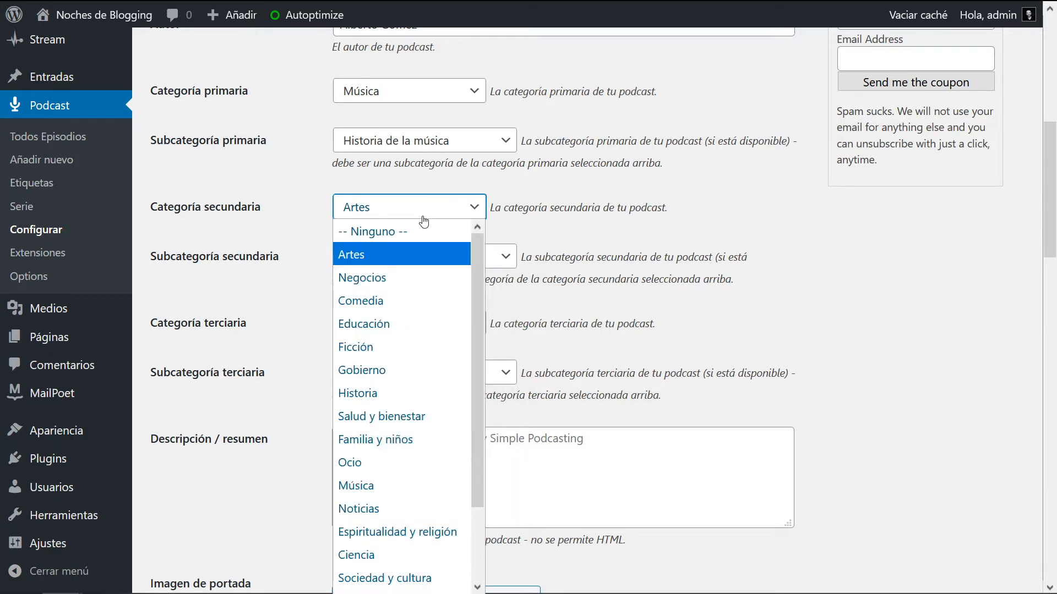
{"action": "left_click", "coordinate": [395, 485]}
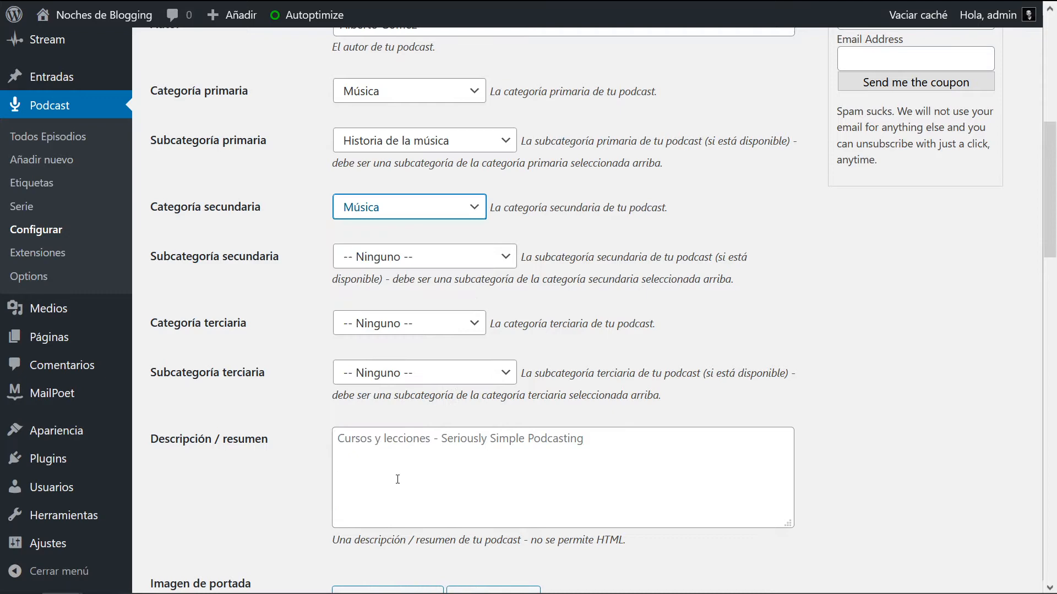
{"action": "left_click", "coordinate": [457, 268]}
{"action": "scroll", "coordinate": [470, 314], "scroll_direction": "down", "scroll_amount": 12}
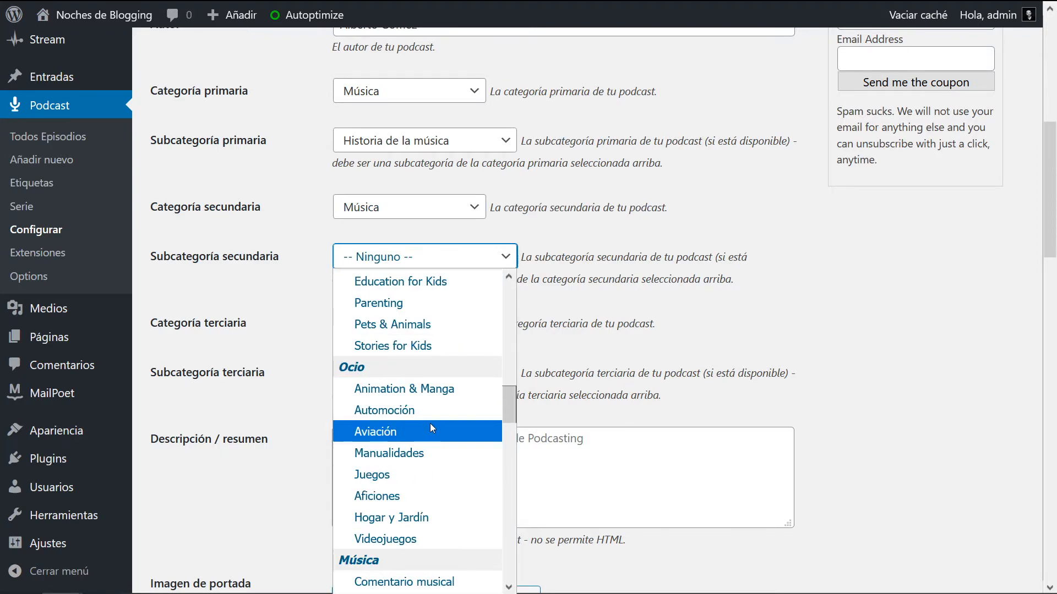
{"action": "scroll", "coordinate": [467, 427], "scroll_direction": "down", "scroll_amount": 3}
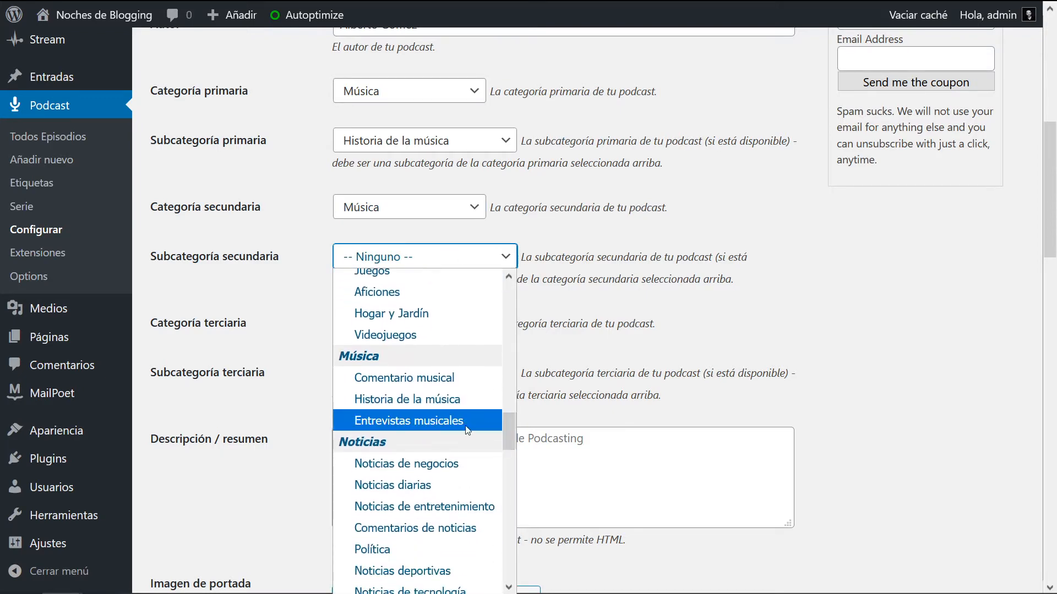
{"action": "left_click", "coordinate": [405, 377]}
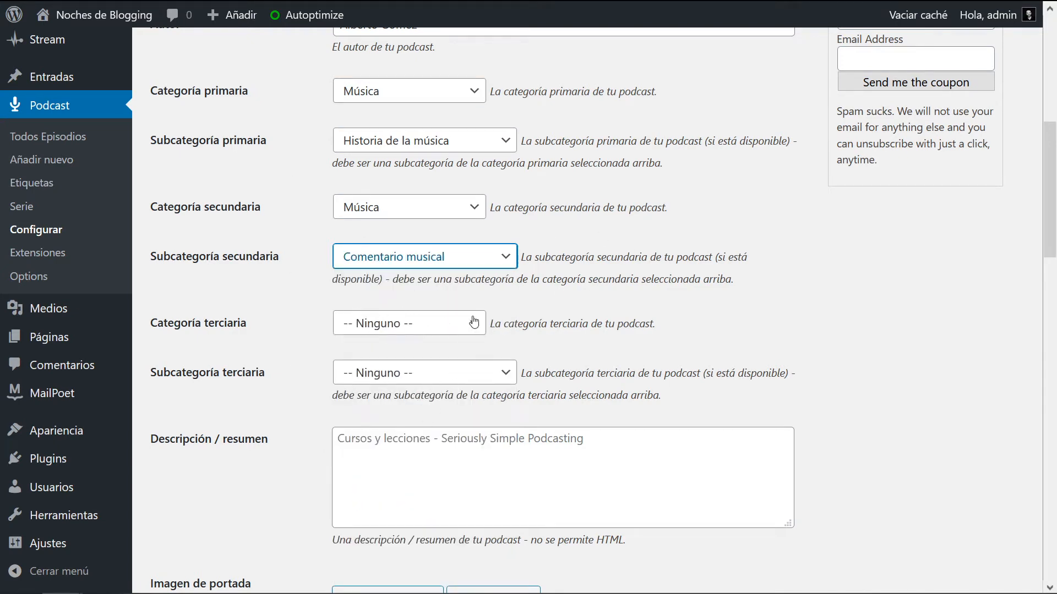
{"action": "scroll", "coordinate": [841, 320], "scroll_direction": "down", "scroll_amount": 1}
{"action": "scroll", "coordinate": [841, 320], "scroll_direction": "down", "scroll_amount": 3}
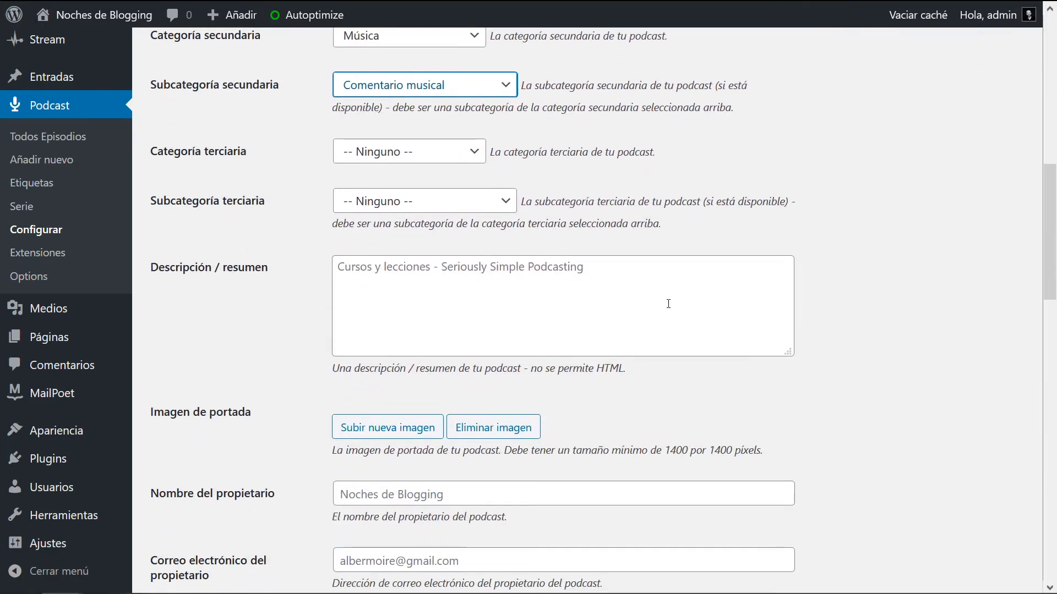
{"action": "scroll", "coordinate": [668, 304], "scroll_direction": "up", "scroll_amount": 9}
{"action": "scroll", "coordinate": [696, 305], "scroll_direction": "down", "scroll_amount": 9}
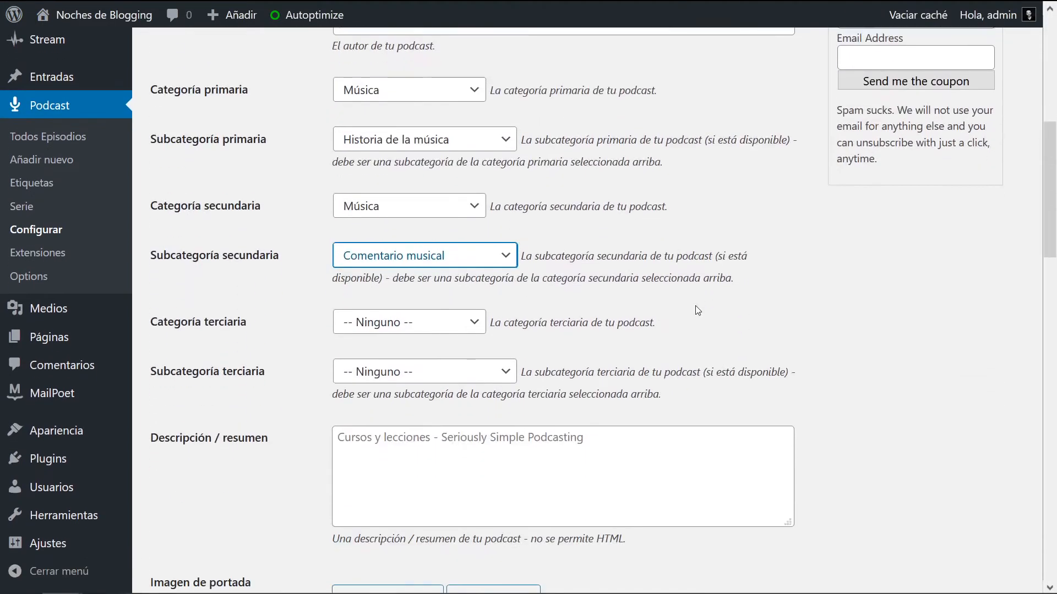
- Paste the prepared Rock N' Caffeine summary into the podcast description
{"action": "left_click", "coordinate": [569, 226]}
{"action": "left_click", "coordinate": [796, 197]}
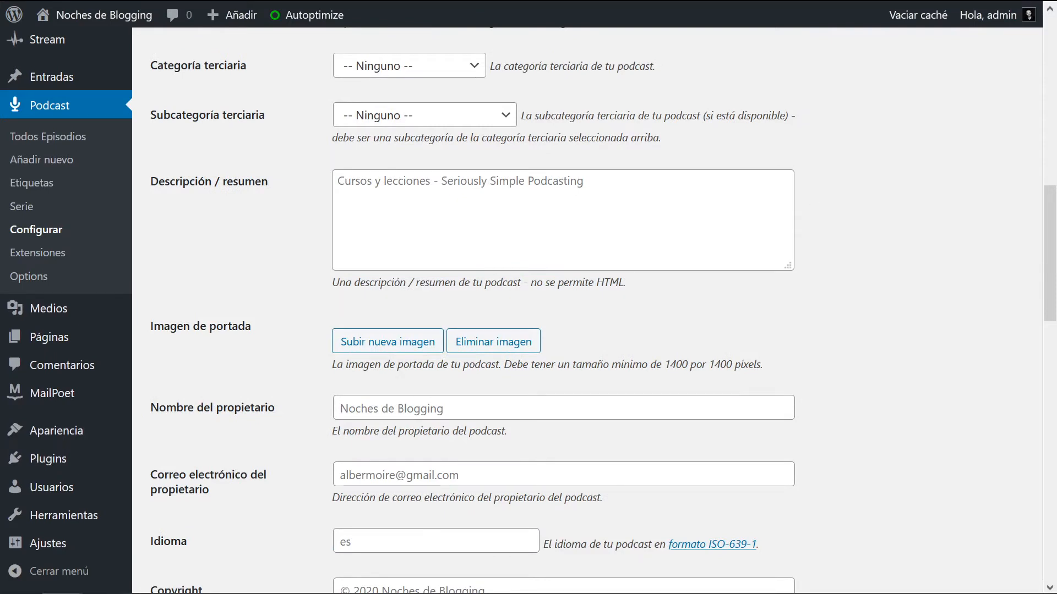
{"action": "left_click", "coordinate": [487, 211]}
{"action": "key", "text": "ctrl+v"}
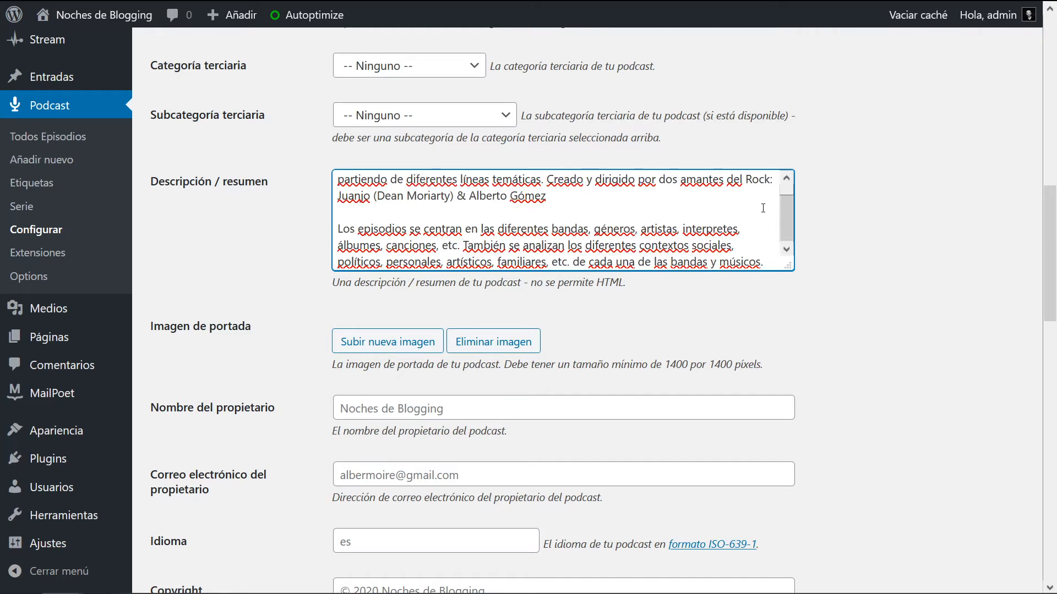
{"action": "scroll", "coordinate": [787, 203], "scroll_direction": "up", "scroll_amount": 1}
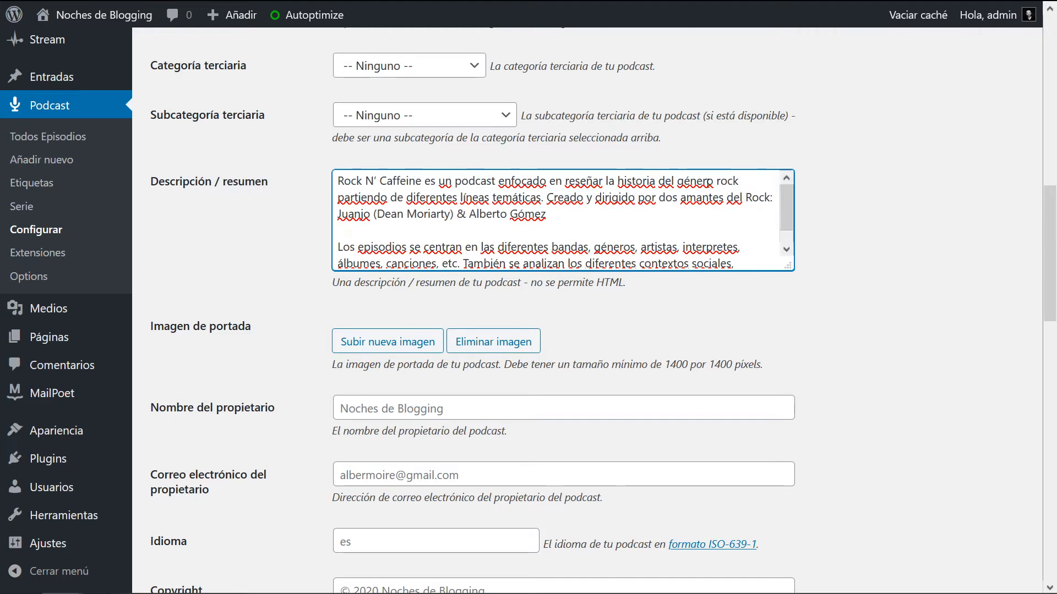
{"action": "scroll", "coordinate": [937, 191], "scroll_direction": "down", "scroll_amount": 1}
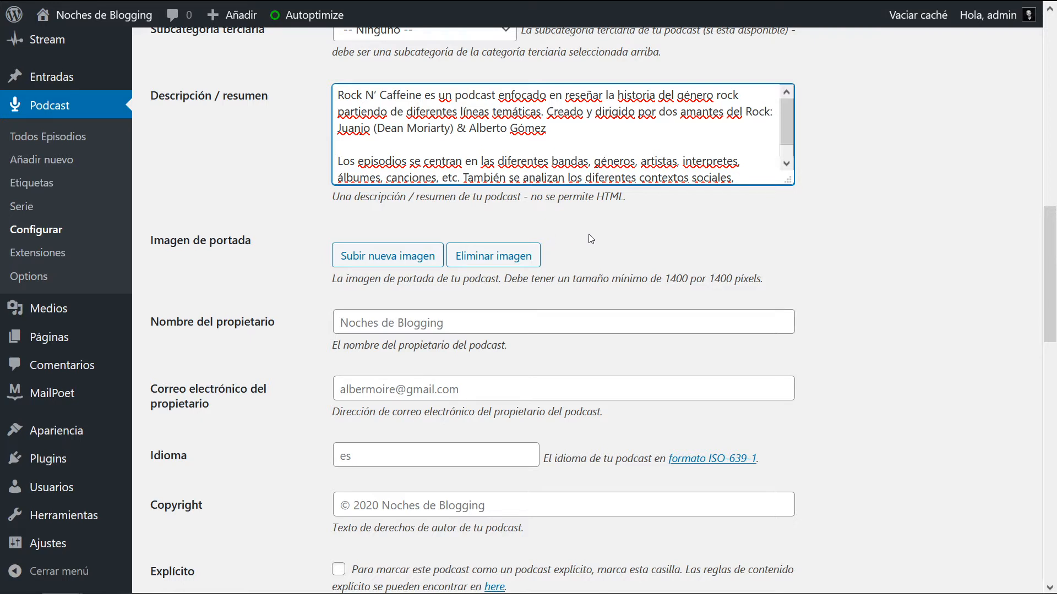
- Choose the Backstage 2 episode image from the media library as the podcast cover
{"action": "left_click", "coordinate": [355, 258]}
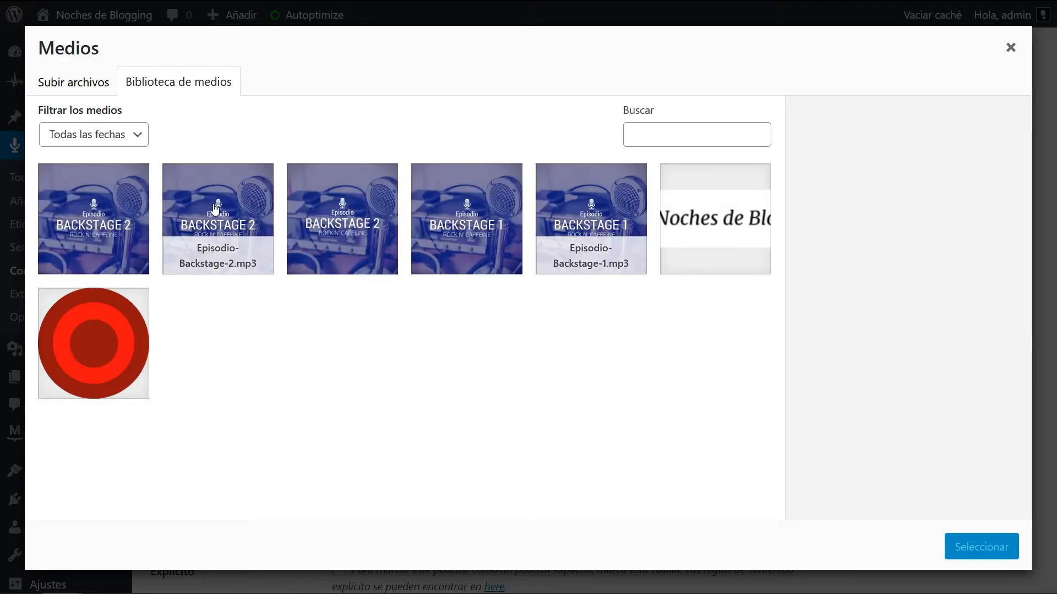
{"action": "left_click", "coordinate": [80, 230]}
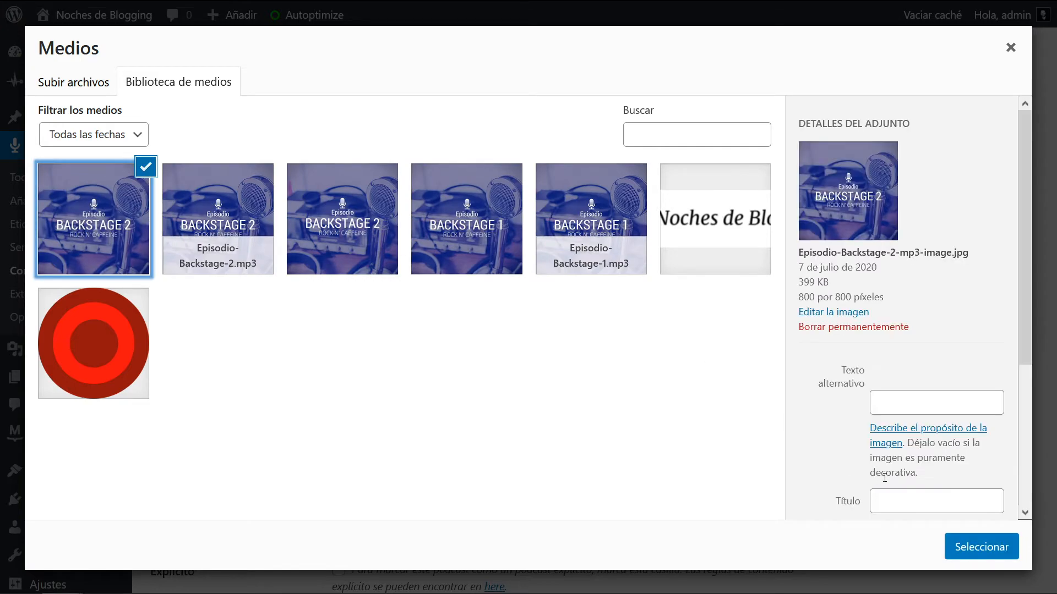
{"action": "left_click", "coordinate": [975, 551]}
{"action": "scroll", "coordinate": [815, 363], "scroll_direction": "down", "scroll_amount": 5}
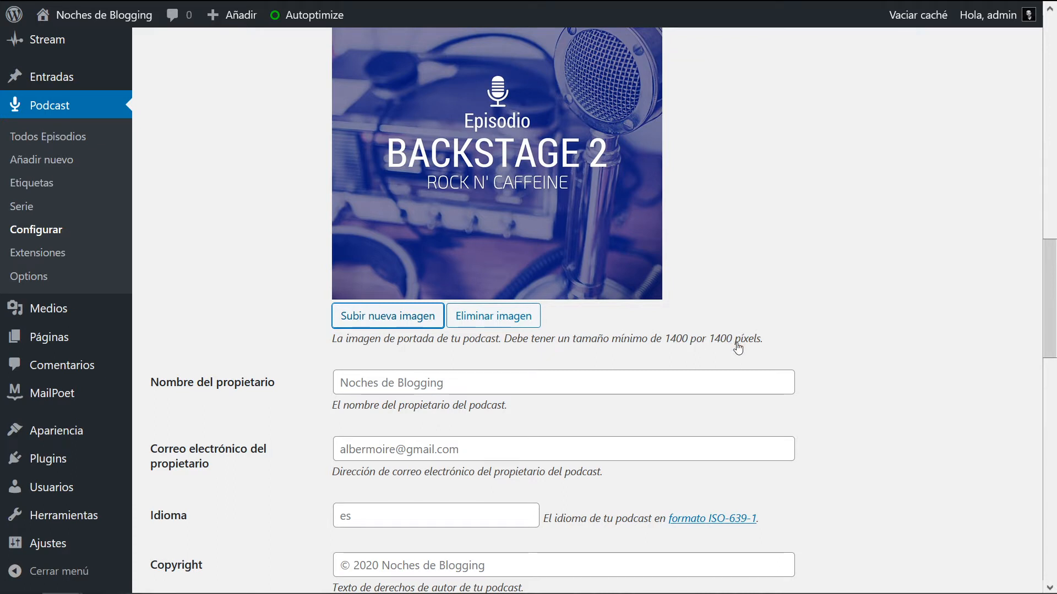
- Fill in the podcast owner's names and the owner's e-mail address
{"action": "scroll", "coordinate": [738, 349], "scroll_direction": "down", "scroll_amount": 1}
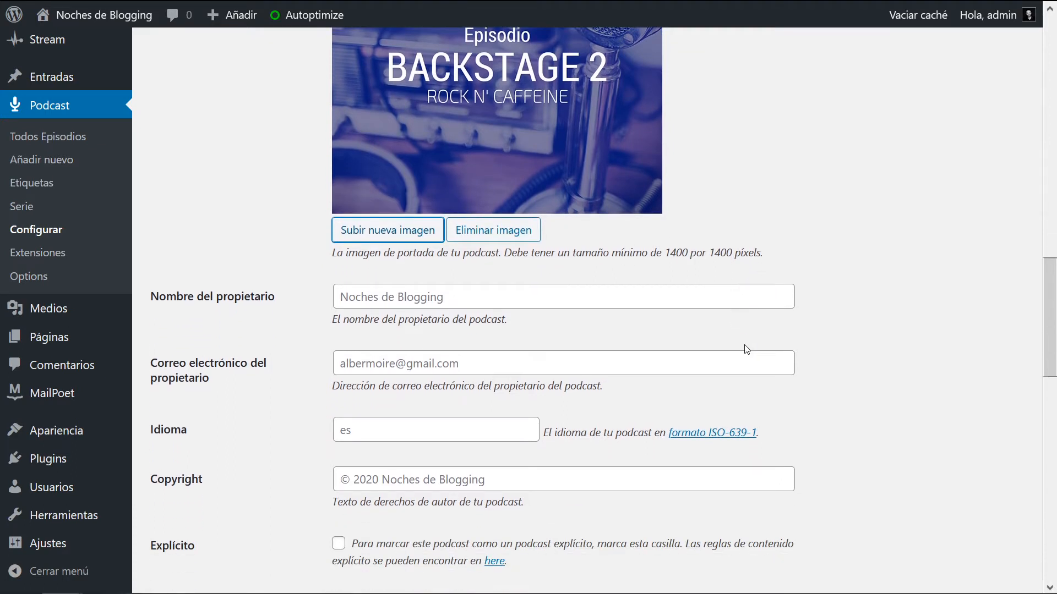
{"action": "left_click", "coordinate": [385, 297]}
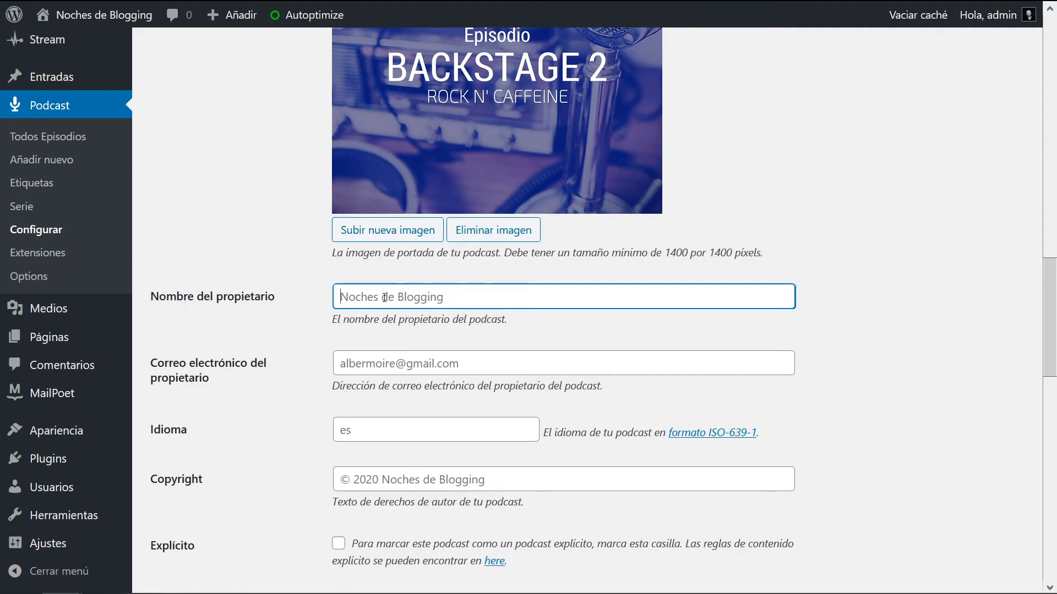
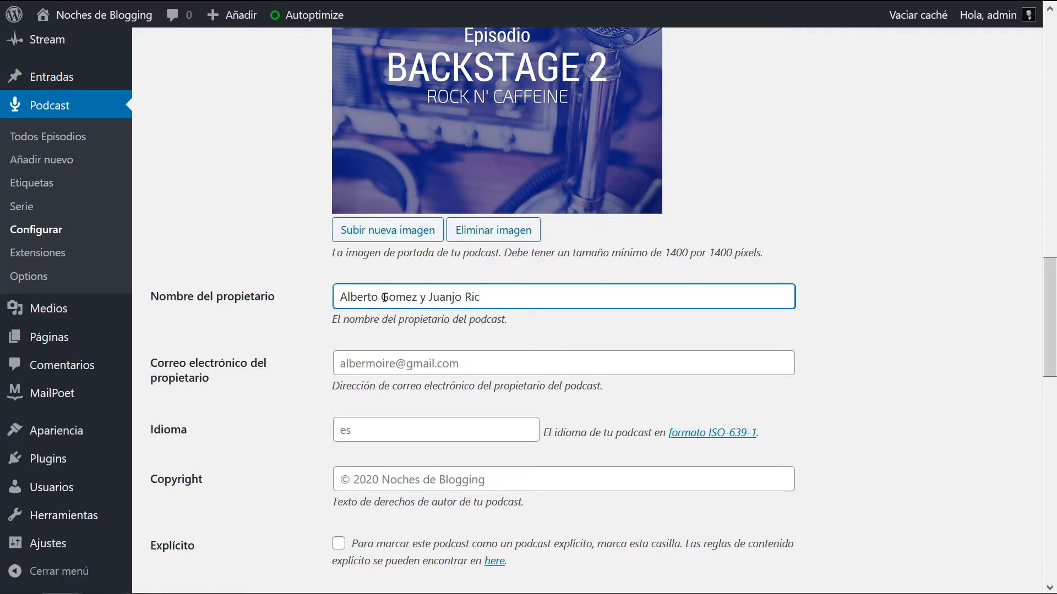
{"action": "scroll", "coordinate": [617, 286], "scroll_direction": "down", "scroll_amount": 2}
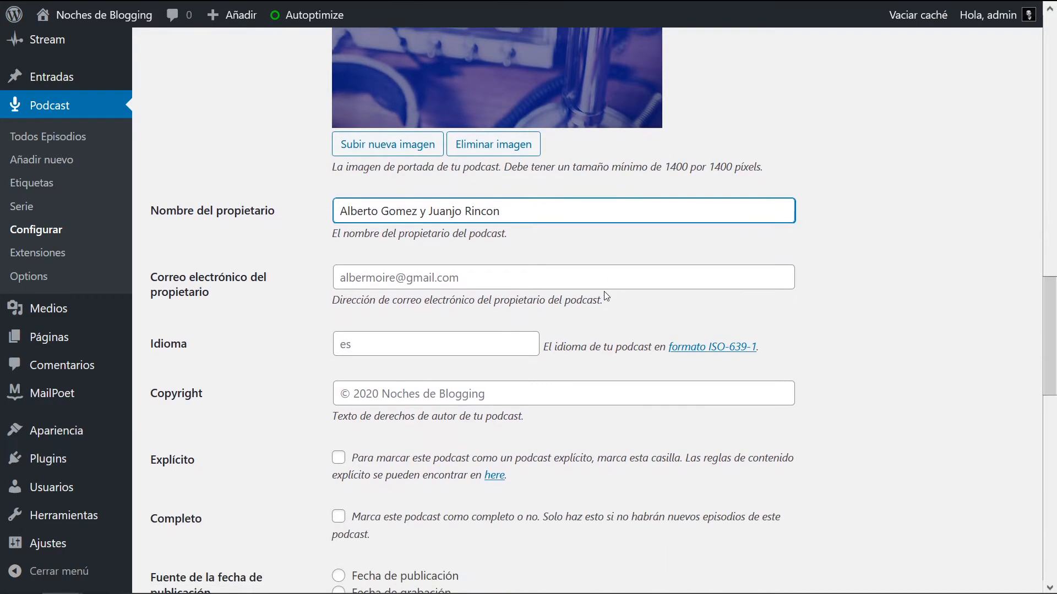
{"action": "left_click", "coordinate": [425, 281]}
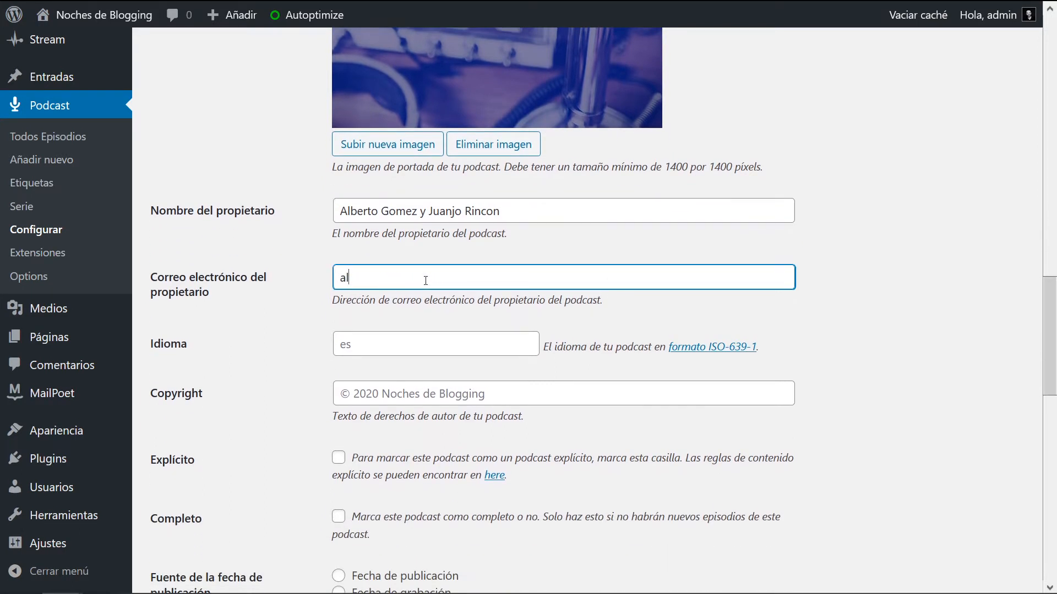
{"action": "scroll", "coordinate": [560, 323], "scroll_direction": "up", "scroll_amount": 6}
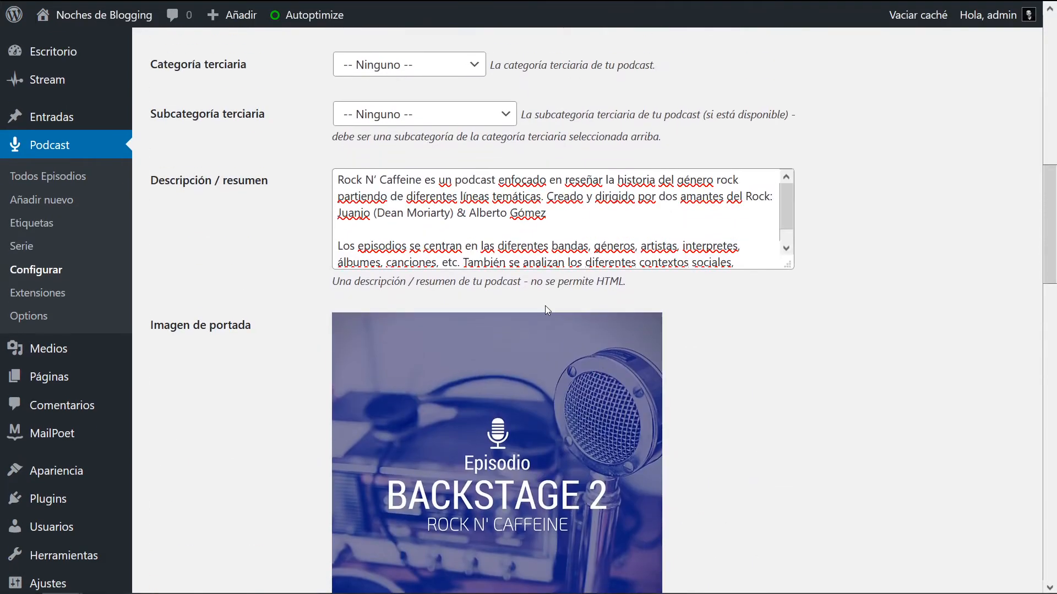
{"action": "scroll", "coordinate": [545, 306], "scroll_direction": "down", "scroll_amount": 6}
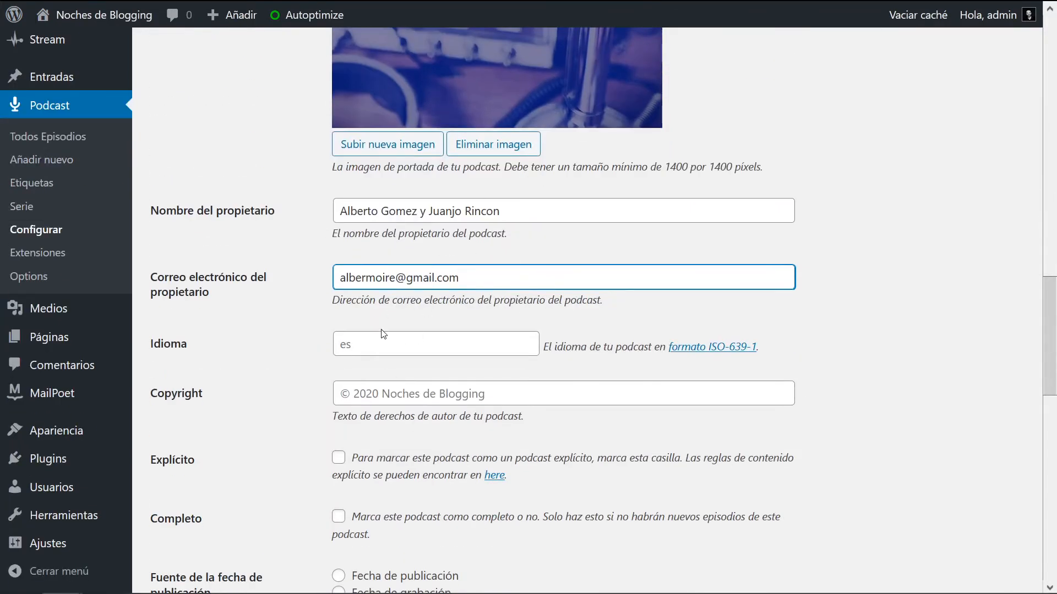
- Set the feed language to es, mark the podcast explicit, and view its RSS feed page
{"action": "left_click", "coordinate": [370, 344]}
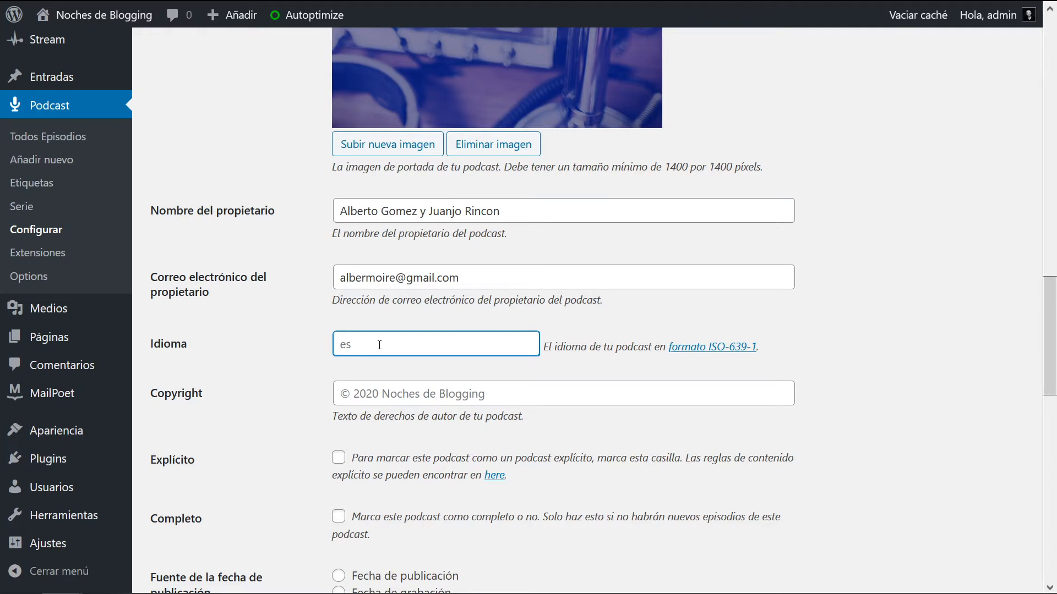
{"action": "type", "text": "es"}
{"action": "scroll", "coordinate": [385, 330], "scroll_direction": "down", "scroll_amount": 2}
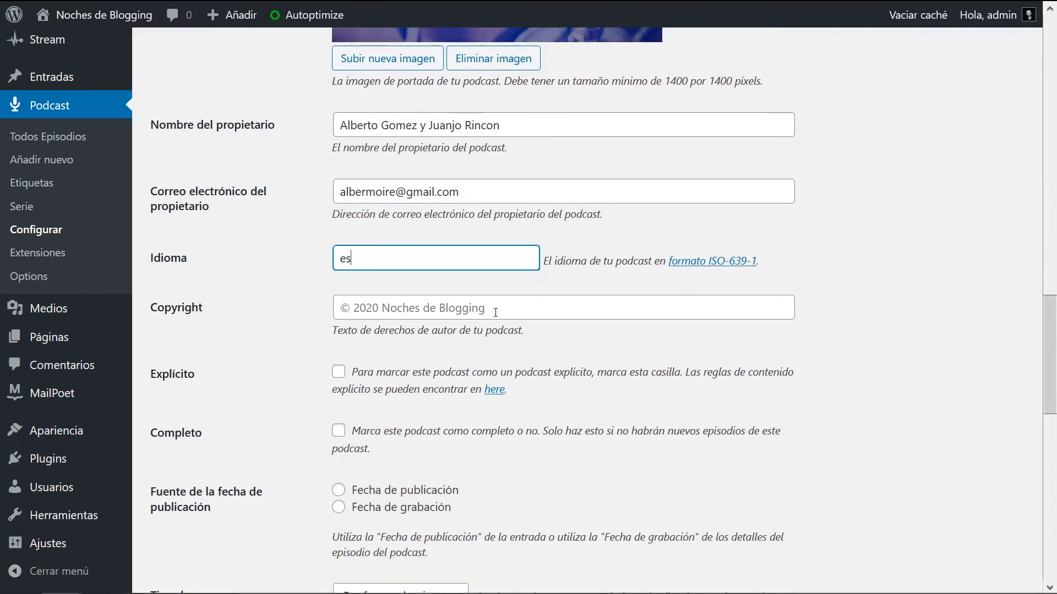
{"action": "left_click", "coordinate": [389, 306]}
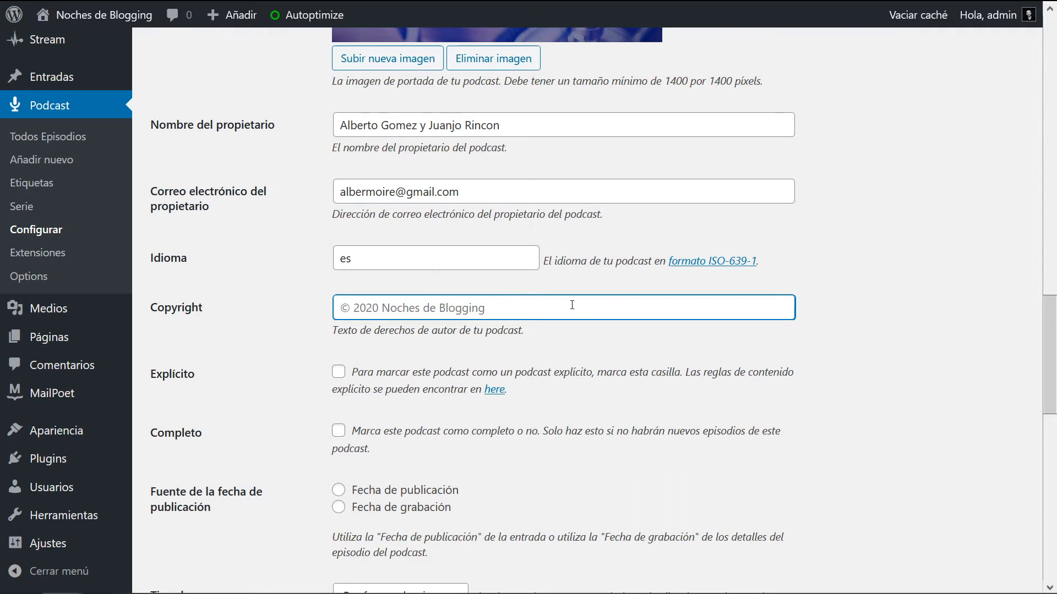
{"action": "scroll", "coordinate": [412, 359], "scroll_direction": "down", "scroll_amount": 2}
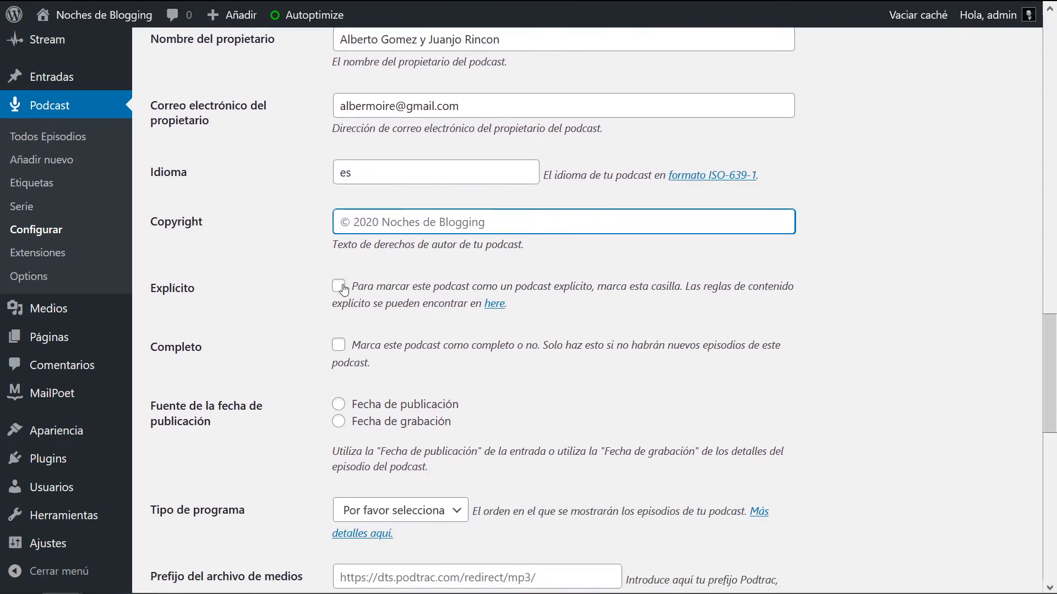
{"action": "left_click", "coordinate": [339, 286]}
{"action": "scroll", "coordinate": [393, 274], "scroll_direction": "down", "scroll_amount": 4}
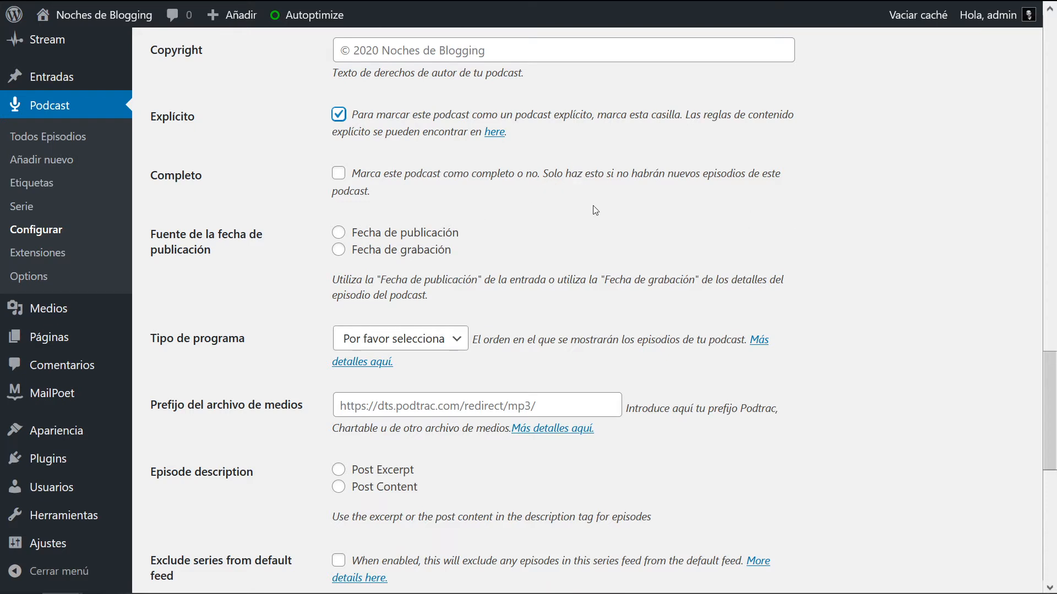
{"action": "scroll", "coordinate": [780, 245], "scroll_direction": "down", "scroll_amount": 2}
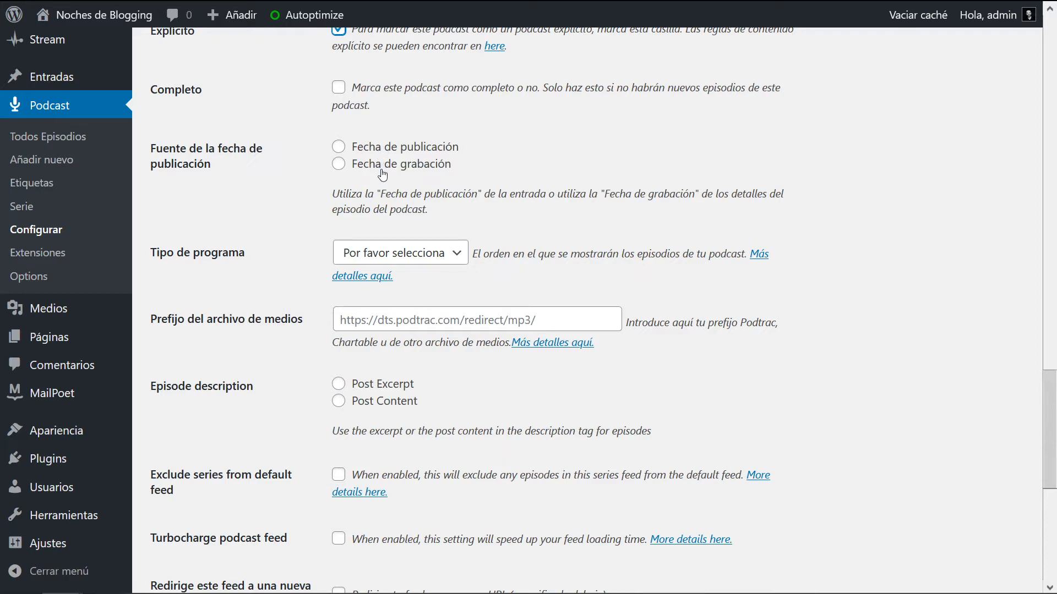
{"action": "left_click", "coordinate": [326, 9]}
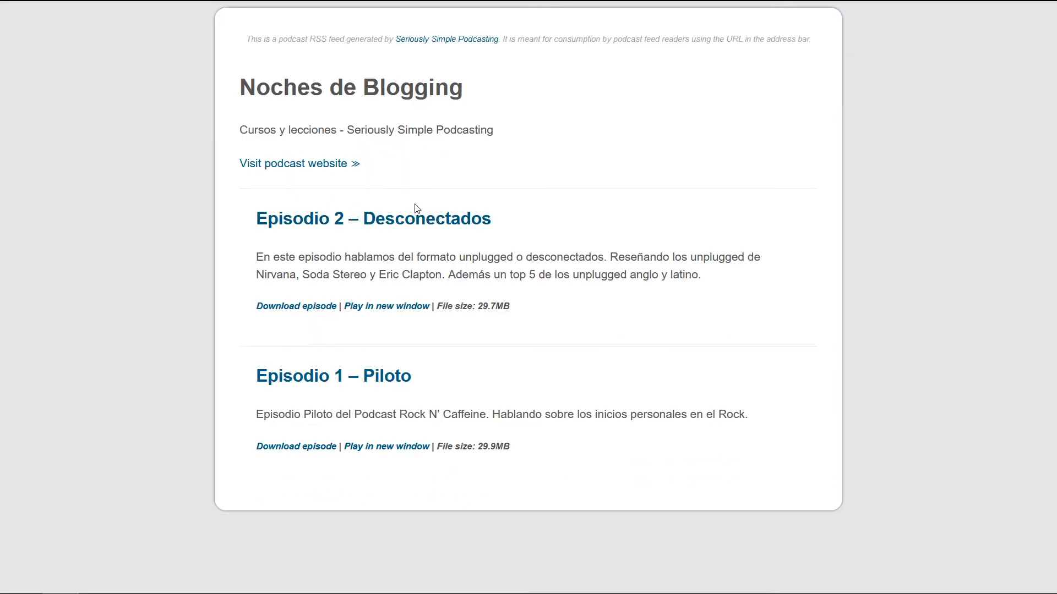
{"action": "left_click", "coordinate": [406, 219]}
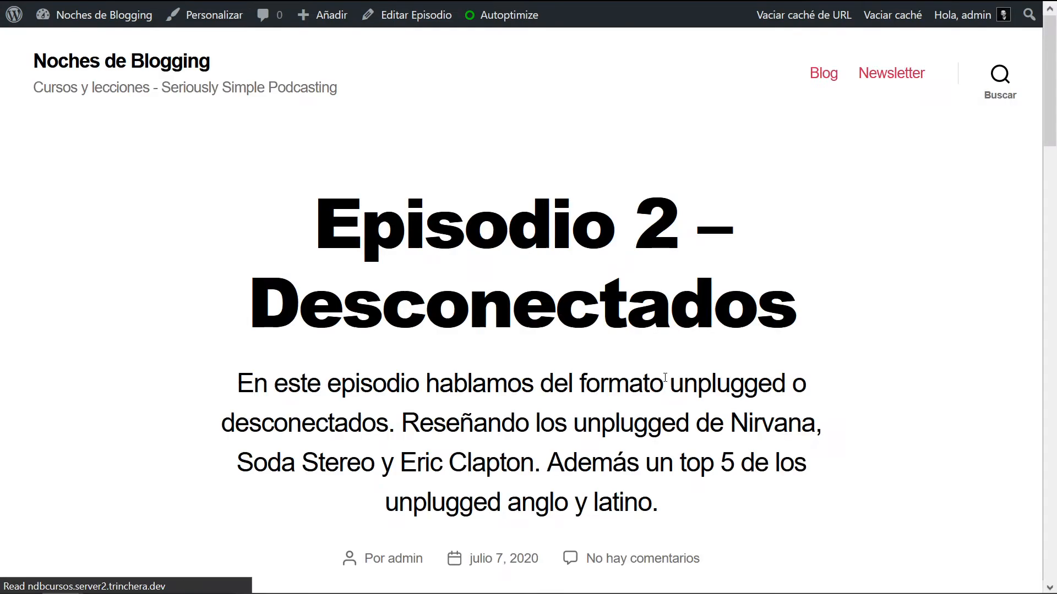
{"action": "scroll", "coordinate": [521, 410], "scroll_direction": "down", "scroll_amount": 3}
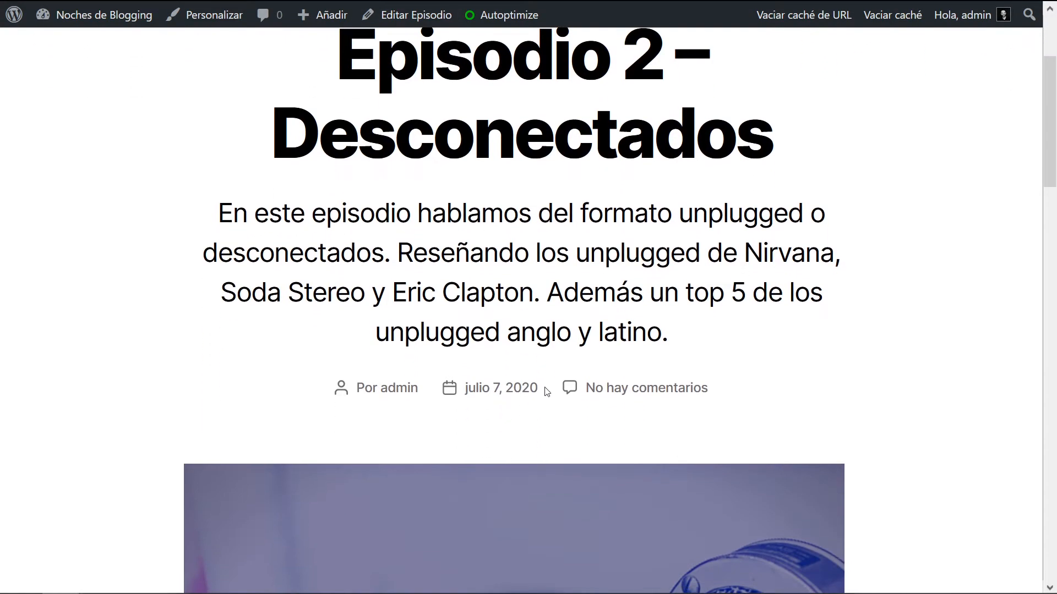
{"action": "left_click_drag", "start_coordinate": [547, 391], "coordinate": [449, 391]}
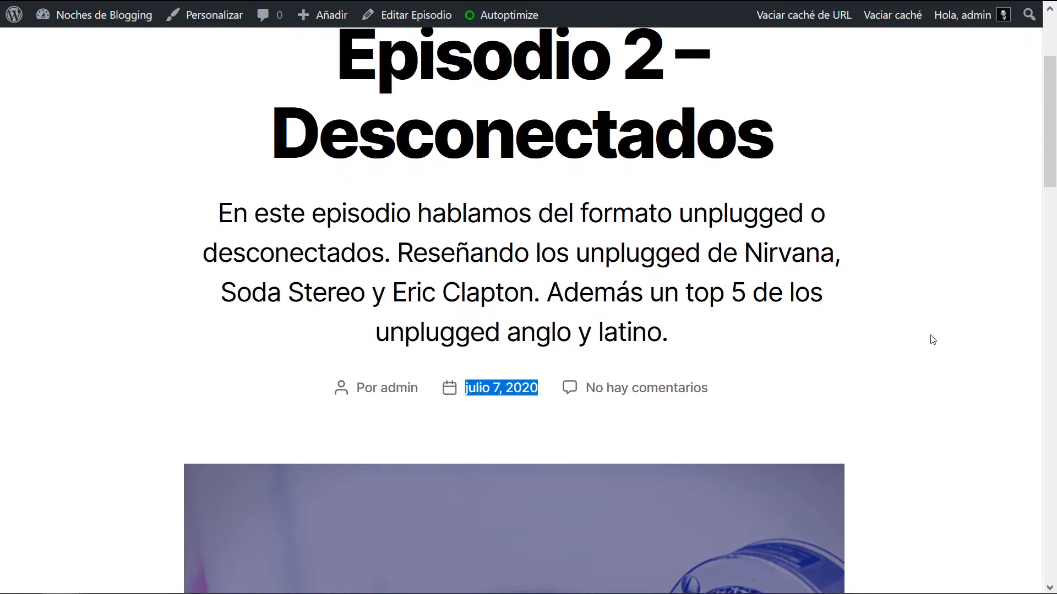
{"action": "scroll", "coordinate": [932, 339], "scroll_direction": "down", "scroll_amount": 20}
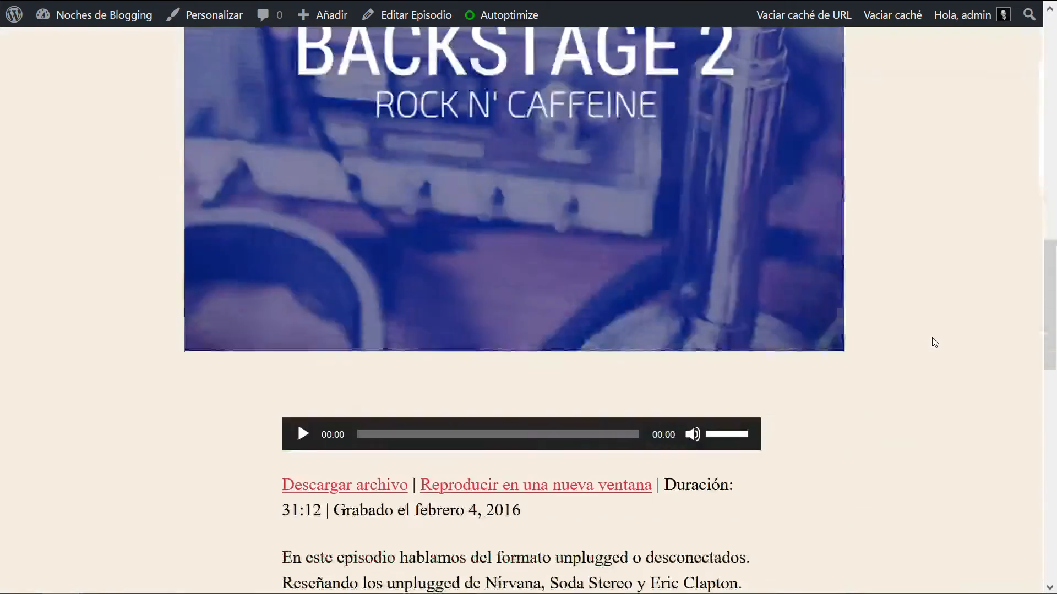
{"action": "scroll", "coordinate": [761, 282], "scroll_direction": "up", "scroll_amount": 2}
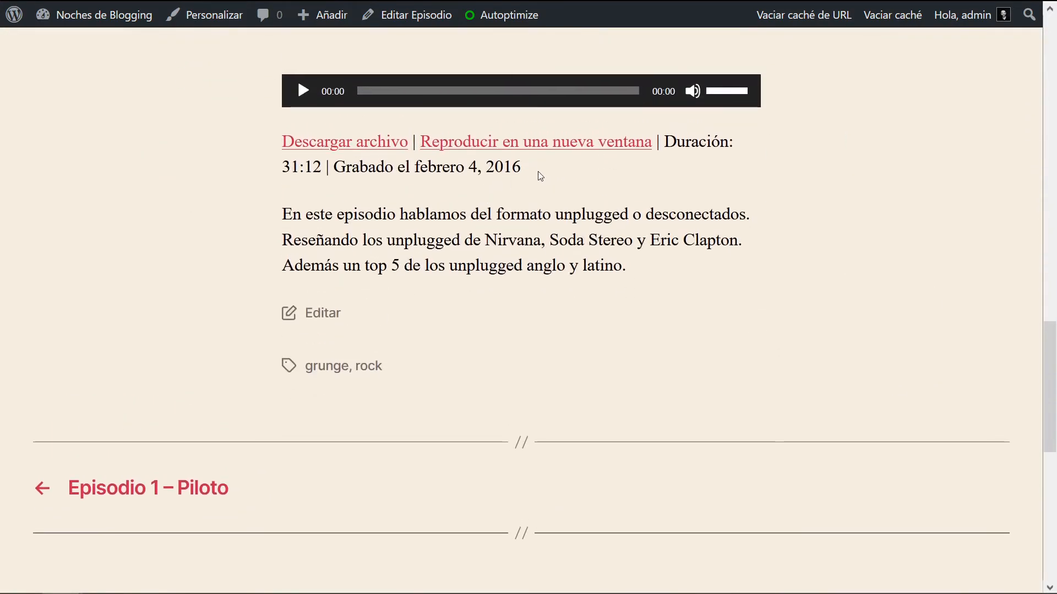
{"action": "left_click_drag", "start_coordinate": [522, 167], "coordinate": [335, 174]}
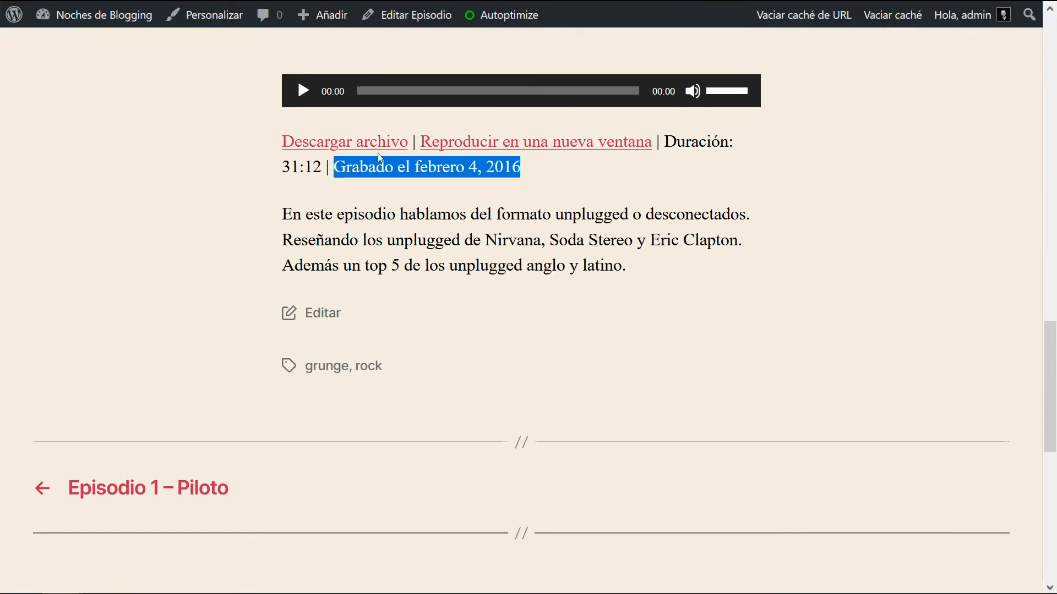
{"action": "mouse_move", "coordinate": [255, 5]}
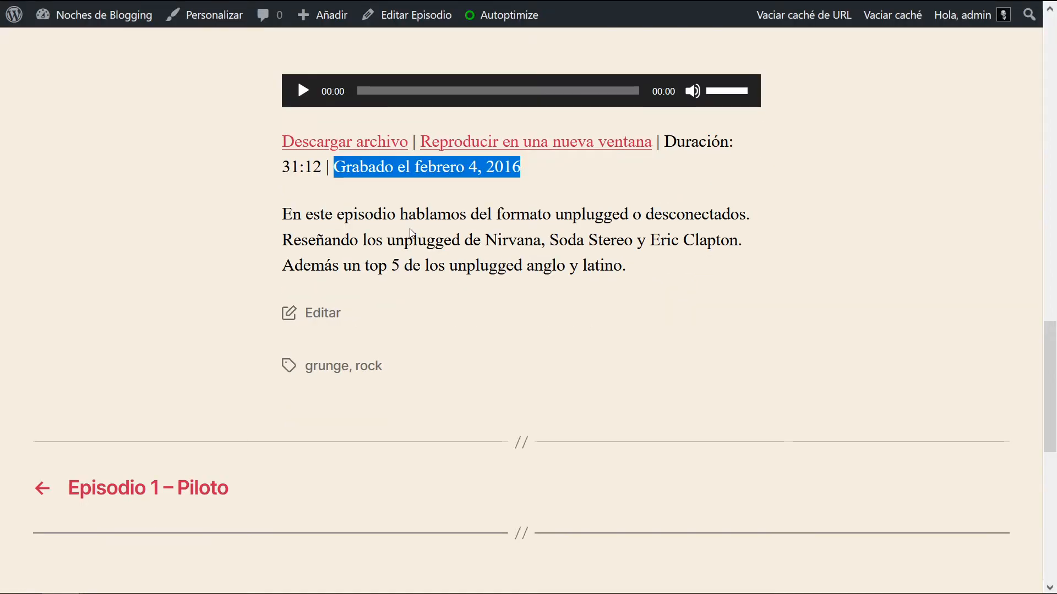
{"action": "scroll", "coordinate": [606, 326], "scroll_direction": "up", "scroll_amount": 15}
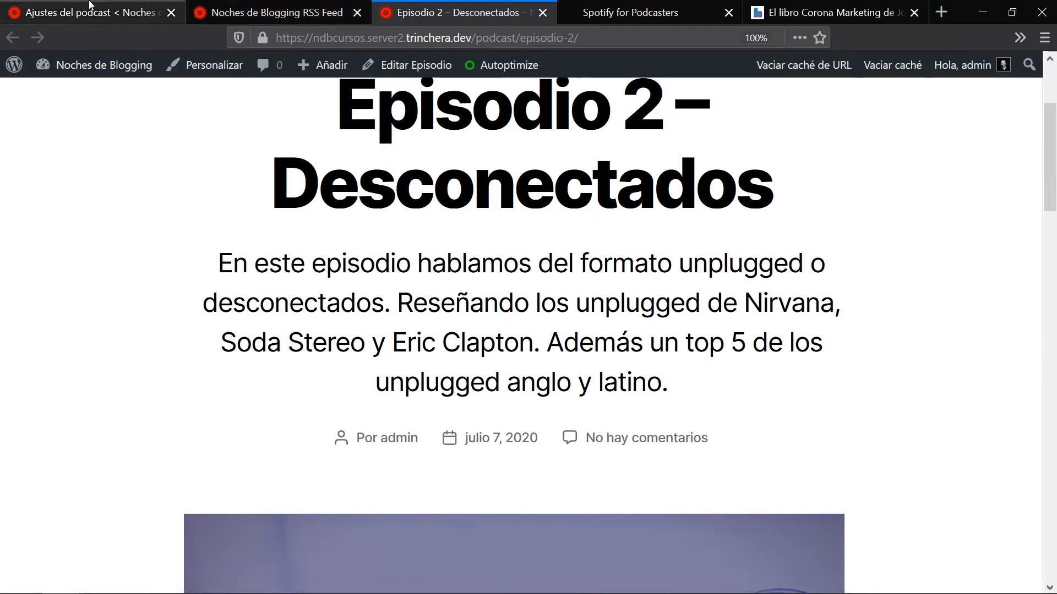
{"action": "left_click", "coordinate": [89, 5]}
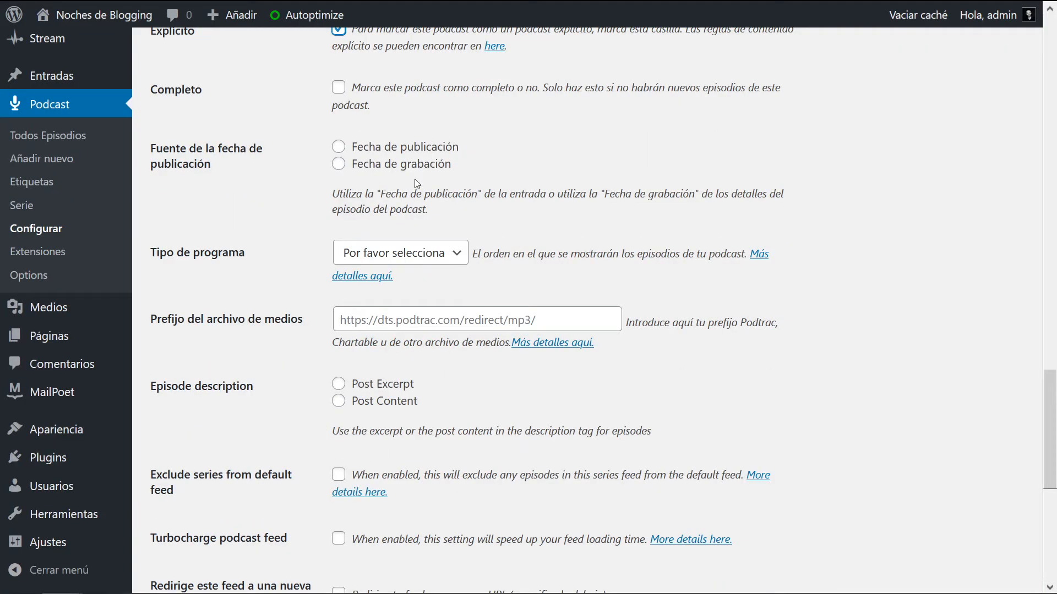
- Use Fecha de grabación as the episode publication date source
{"action": "left_click", "coordinate": [394, 165]}
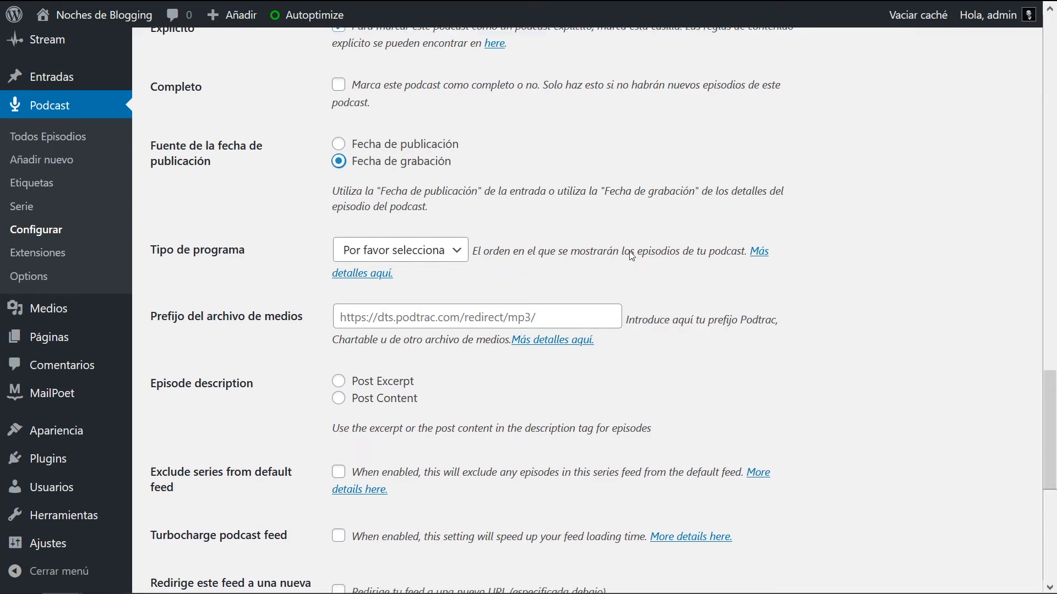
{"action": "scroll", "coordinate": [631, 255], "scroll_direction": "down", "scroll_amount": 2}
{"action": "left_click", "coordinate": [461, 169]}
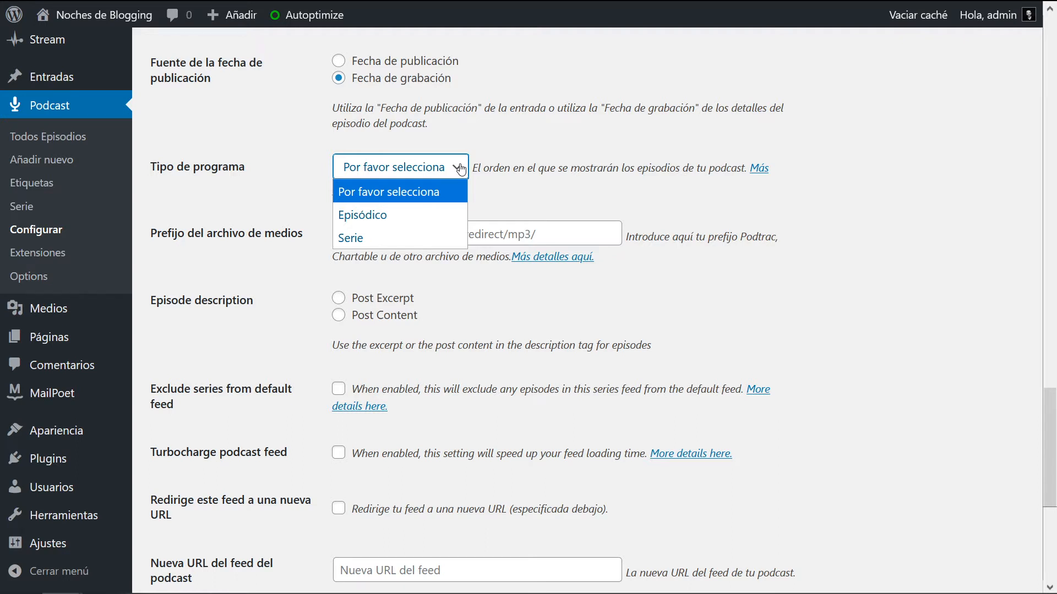
- Switch the Tipo de programa show type back and forth between Episódico and Serie
{"action": "left_click", "coordinate": [380, 215]}
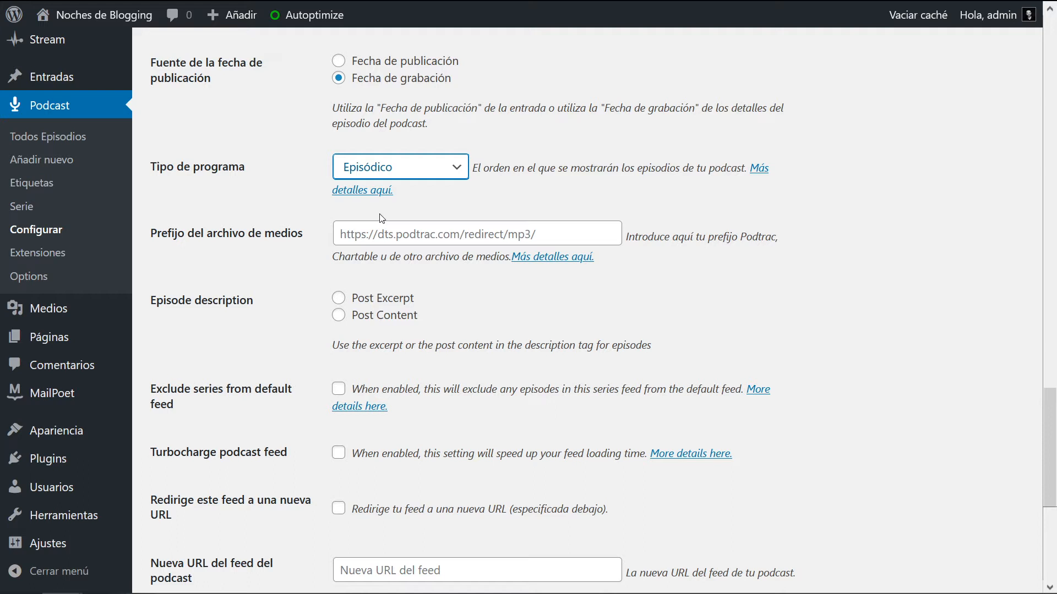
{"action": "left_click", "coordinate": [454, 168]}
{"action": "left_click", "coordinate": [363, 237]}
{"action": "left_click", "coordinate": [435, 165]}
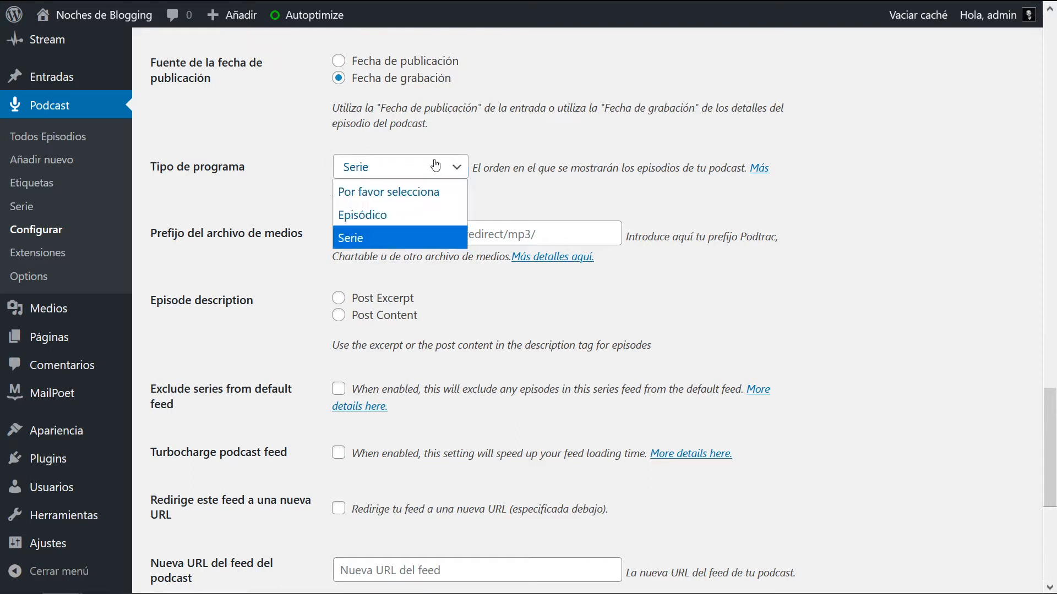
{"action": "left_click", "coordinate": [423, 216]}
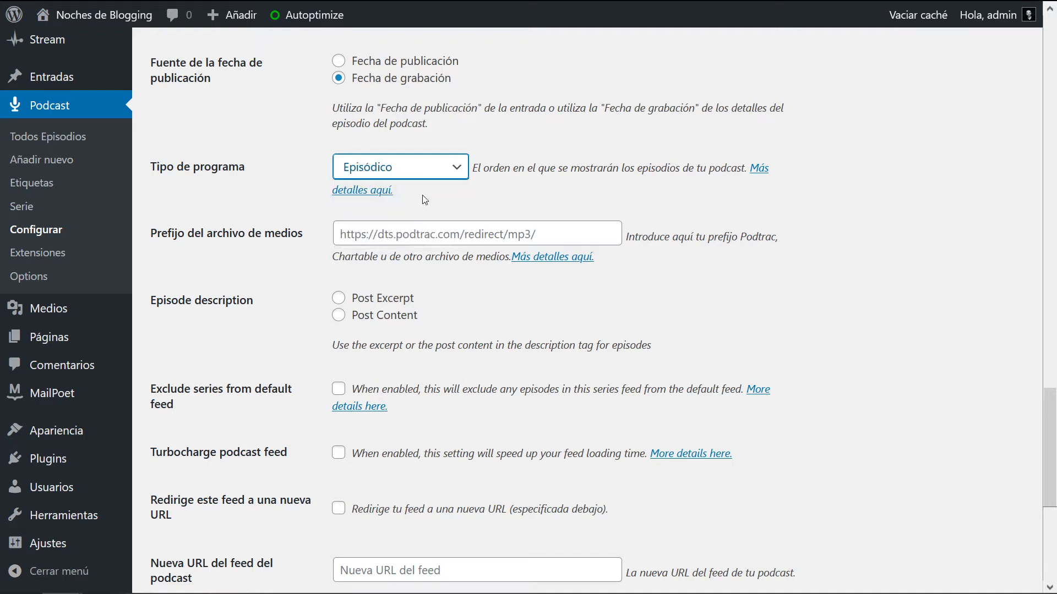
{"action": "left_click", "coordinate": [435, 166]}
{"action": "left_click", "coordinate": [396, 234]}
{"action": "left_click", "coordinate": [450, 171]}
- Set the show type to Episódico and use the post excerpt as episode description
{"action": "left_click", "coordinate": [414, 214]}
{"action": "scroll", "coordinate": [702, 275], "scroll_direction": "down", "scroll_amount": 2}
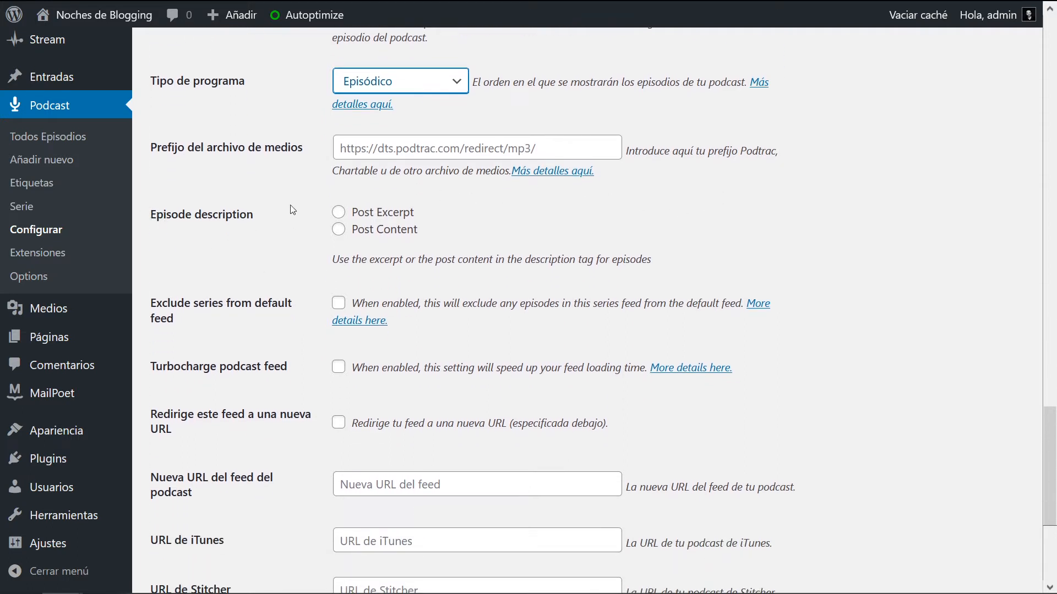
{"action": "left_click", "coordinate": [339, 215]}
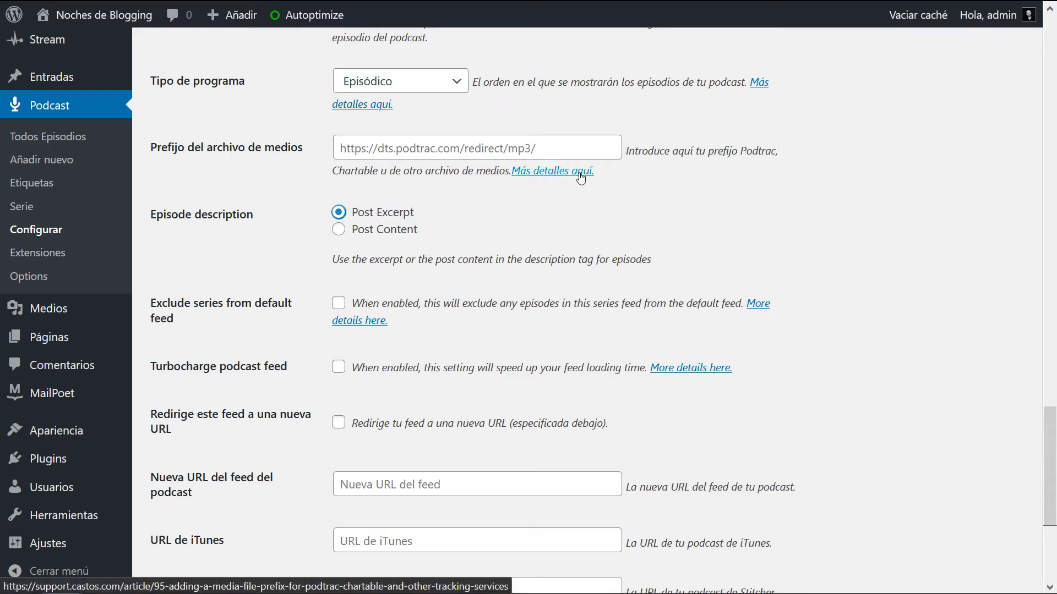
{"action": "scroll", "coordinate": [581, 181], "scroll_direction": "down", "scroll_amount": 2}
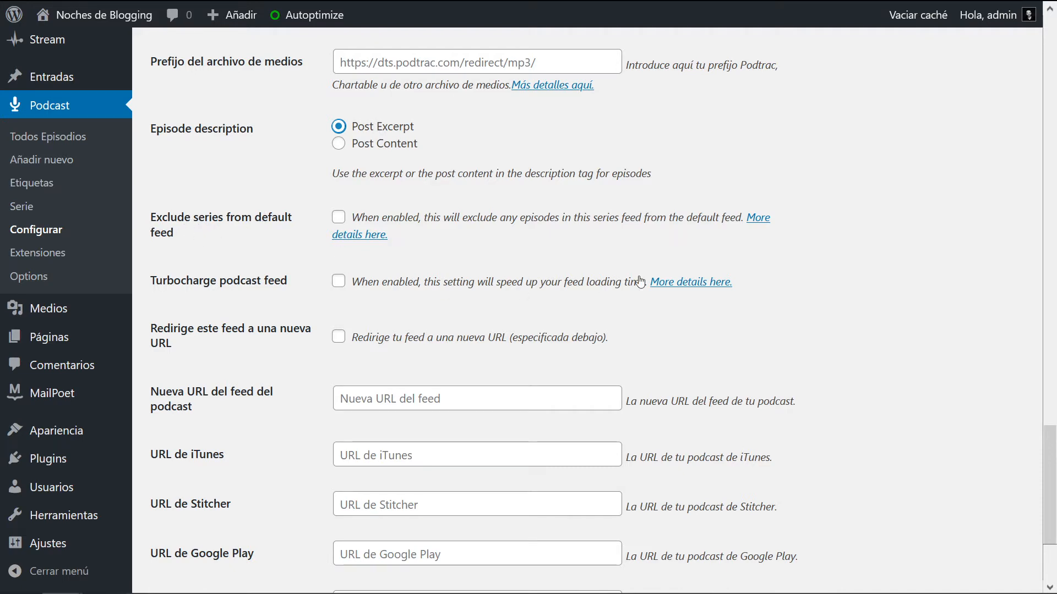
- Exclude the series from the default feed and save the feed details settings
{"action": "left_click_drag", "start_coordinate": [1050, 442], "coordinate": [1051, 51]}
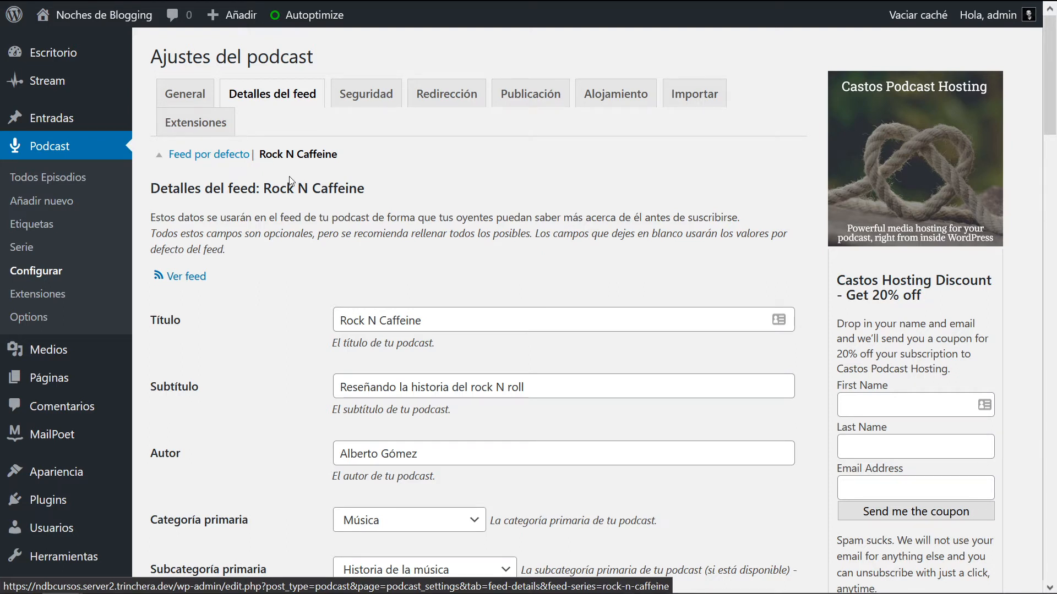
{"action": "scroll", "coordinate": [350, 140], "scroll_direction": "down", "scroll_amount": 10}
{"action": "scroll", "coordinate": [343, 257], "scroll_direction": "down", "scroll_amount": 15}
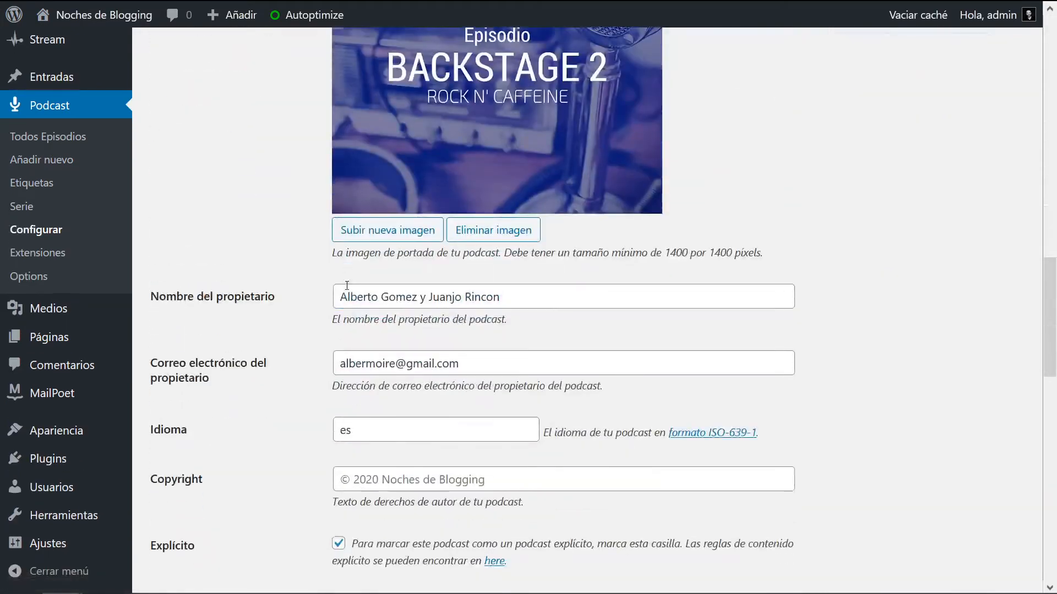
{"action": "scroll", "coordinate": [442, 266], "scroll_direction": "down", "scroll_amount": 4}
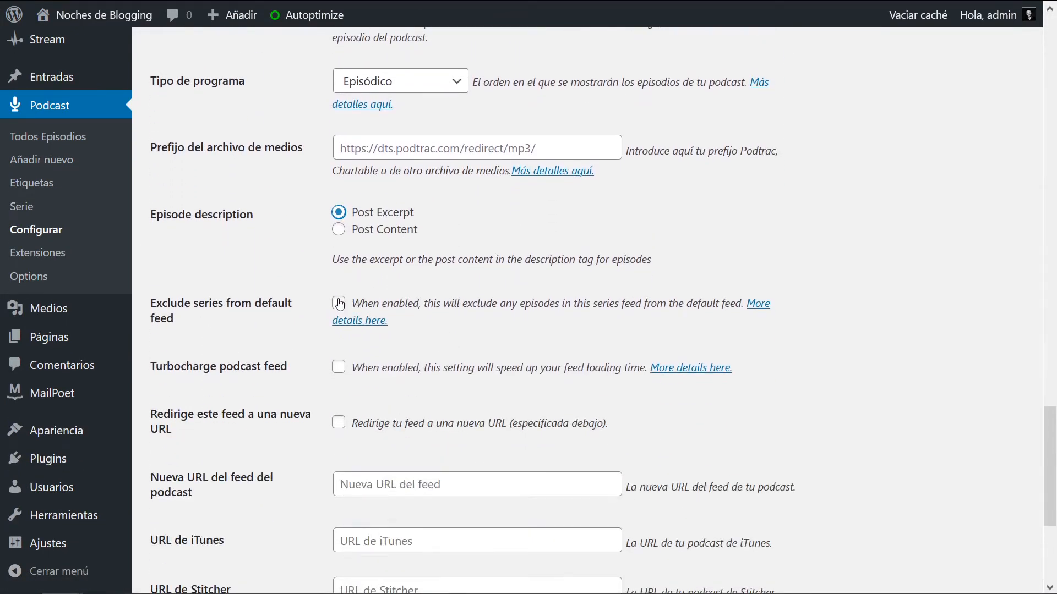
{"action": "left_click", "coordinate": [339, 305]}
{"action": "scroll", "coordinate": [430, 351], "scroll_direction": "down", "scroll_amount": 2}
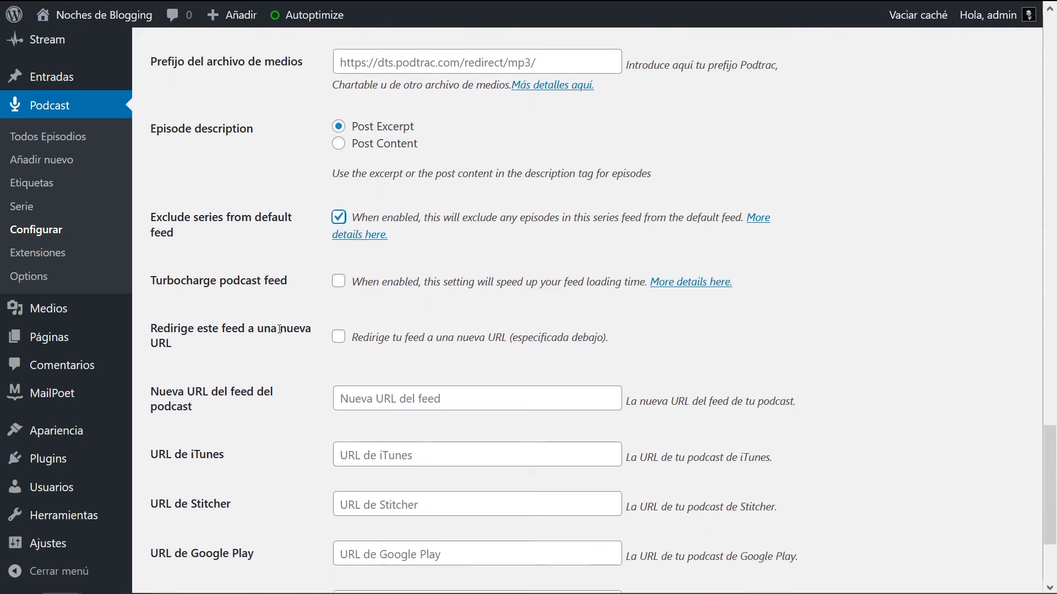
{"action": "scroll", "coordinate": [372, 270], "scroll_direction": "down", "scroll_amount": 2}
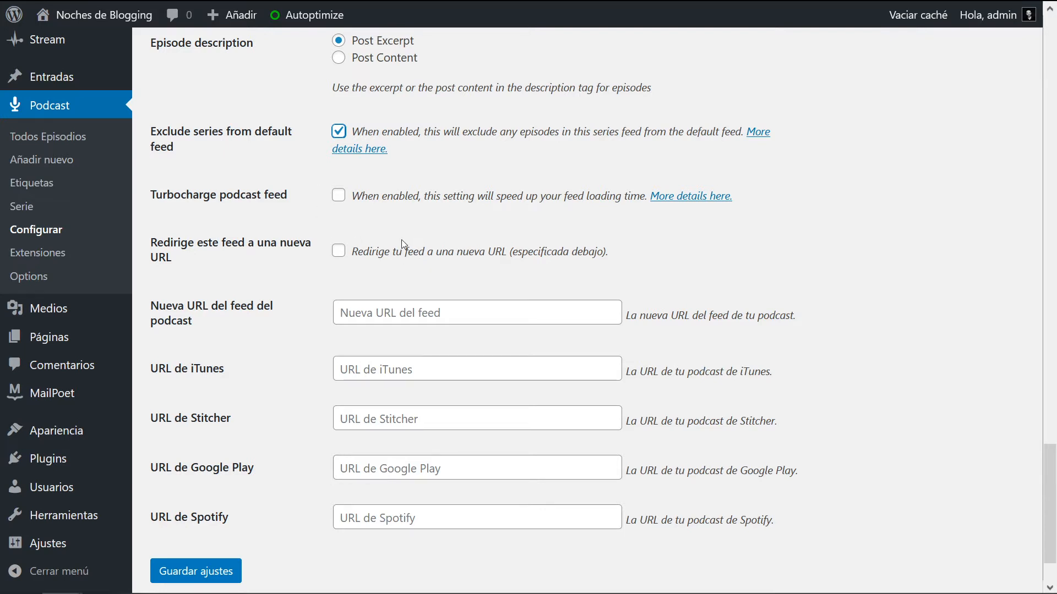
{"action": "scroll", "coordinate": [402, 243], "scroll_direction": "down", "scroll_amount": 3}
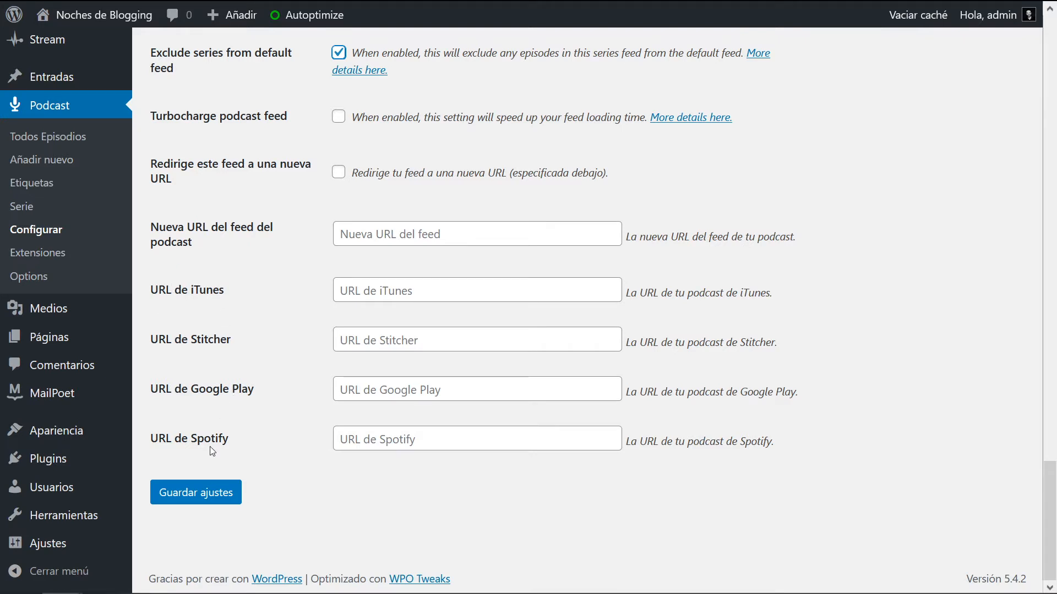
{"action": "left_click", "coordinate": [193, 495]}
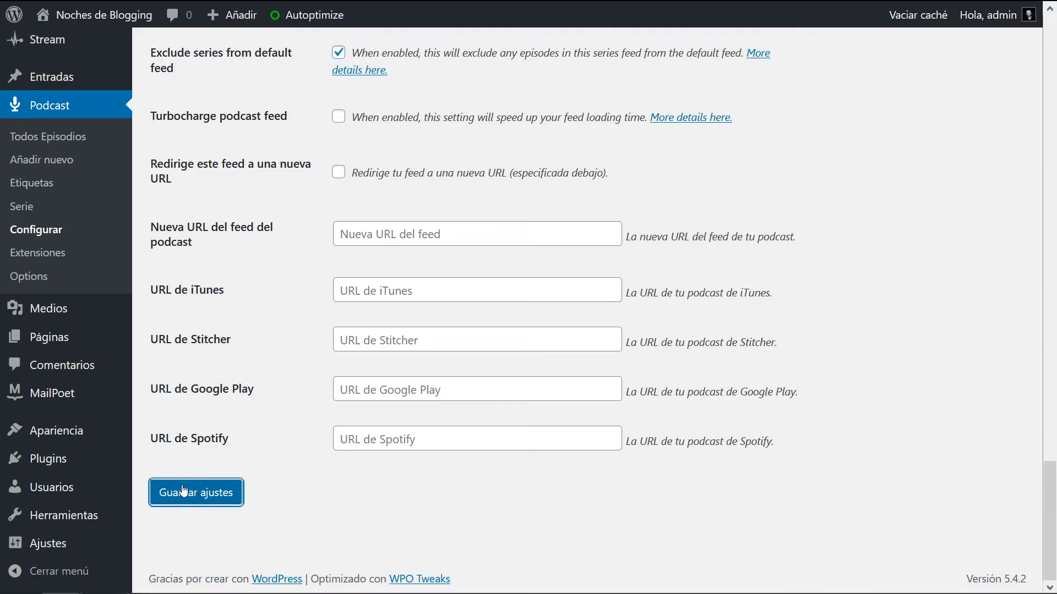
{"action": "mouse_move", "coordinate": [528, 5]}
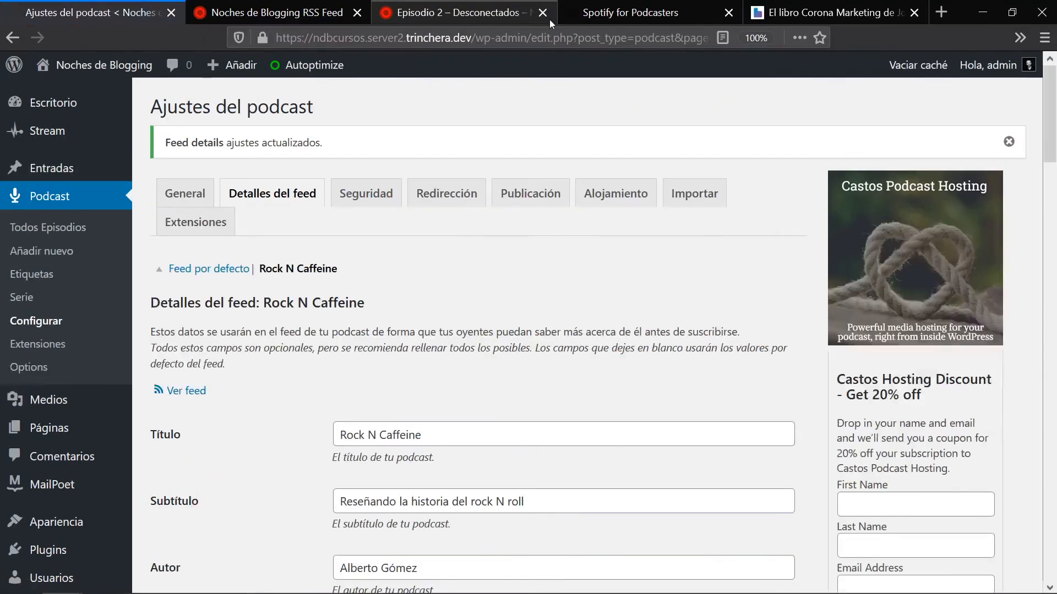
{"action": "left_click", "coordinate": [797, 8]}
{"action": "scroll", "coordinate": [854, 206], "scroll_direction": "down", "scroll_amount": 5}
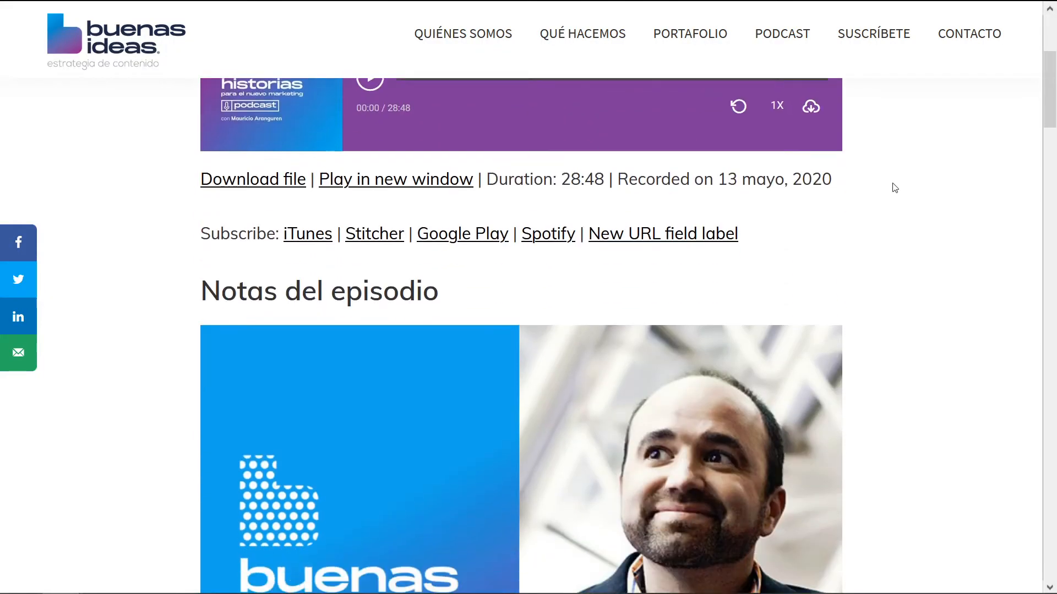
{"action": "right_click", "coordinate": [902, 183]}
{"action": "left_click", "coordinate": [853, 268]}
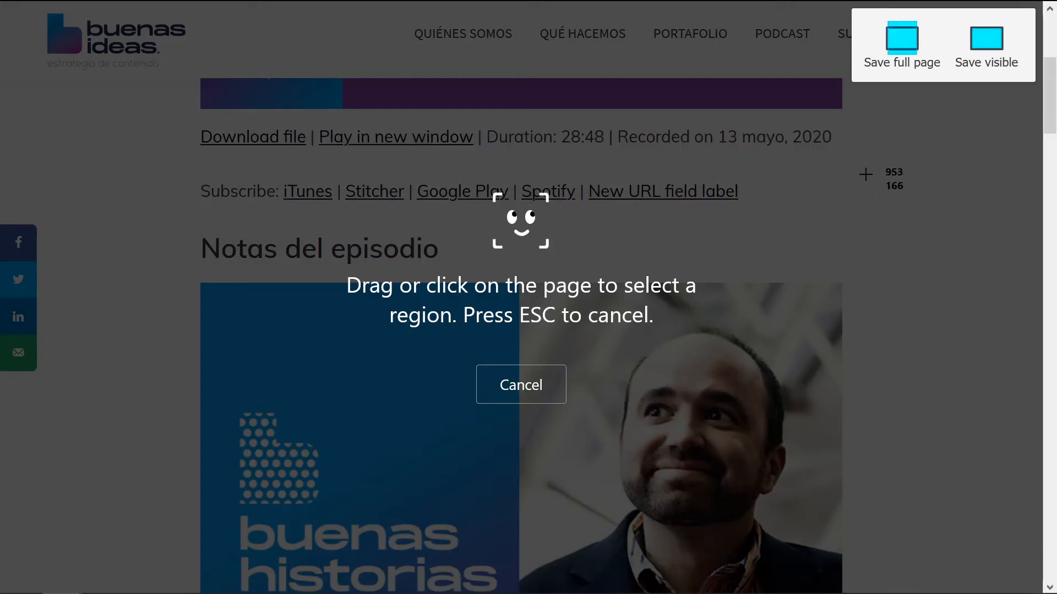
{"action": "left_click_drag", "start_coordinate": [835, 229], "coordinate": [163, 148]}
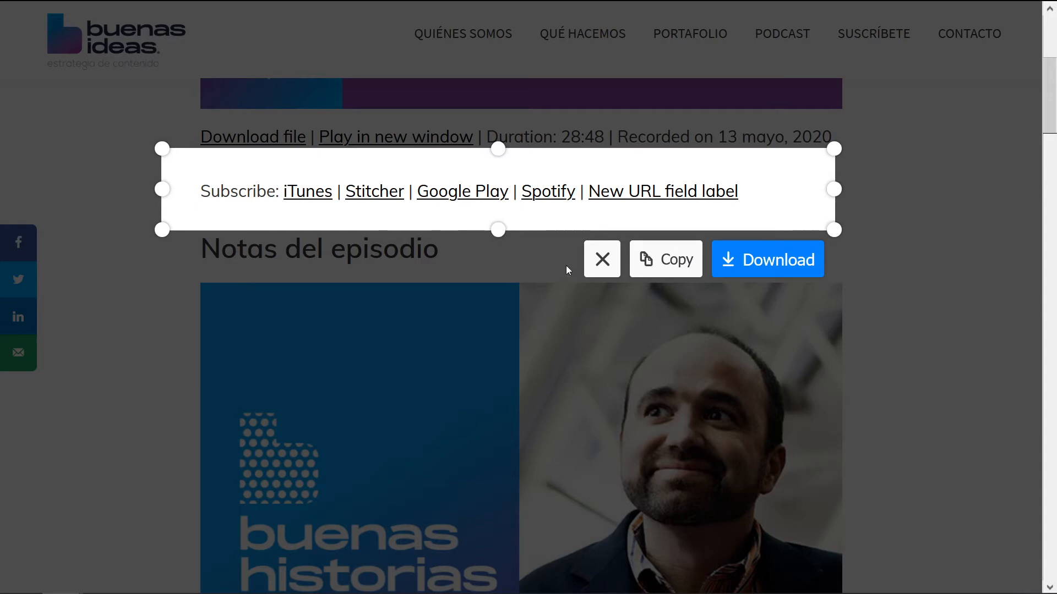
{"action": "left_click", "coordinate": [602, 259]}
{"action": "left_click", "coordinate": [65, 5]}
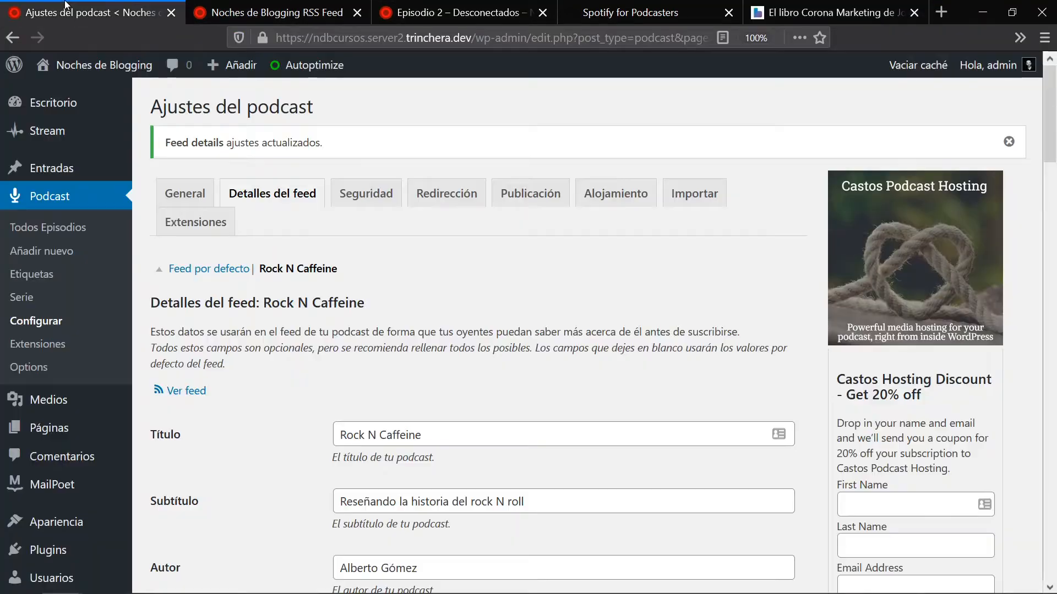
- Delete the iTunes, Stitcher and Google Play subscribe options, keep only Spotify, and save
{"action": "key", "text": "F11"}
{"action": "scroll", "coordinate": [123, 336], "scroll_direction": "down", "scroll_amount": 2}
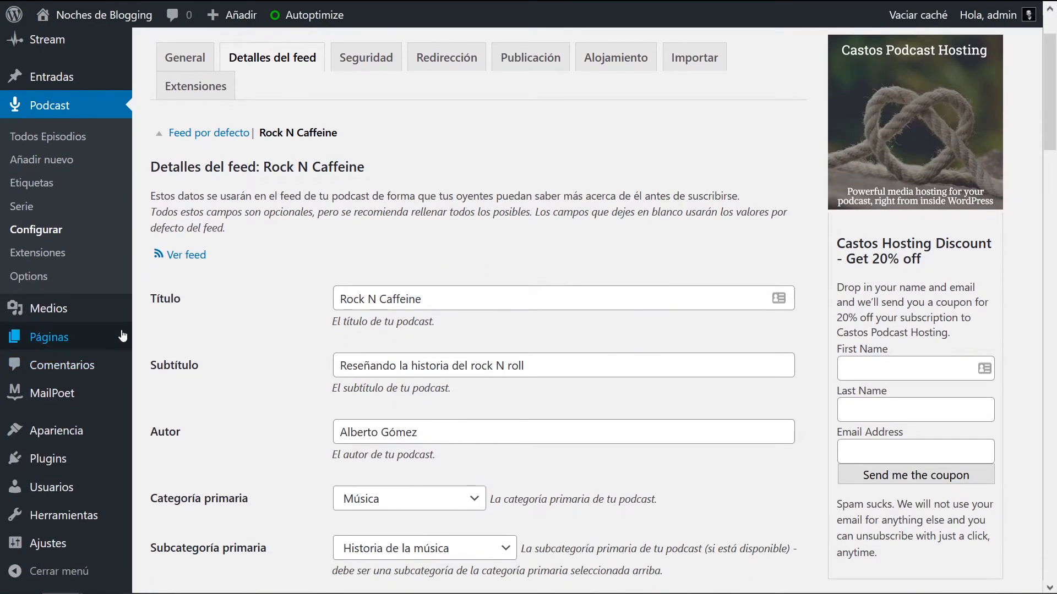
{"action": "scroll", "coordinate": [254, 303], "scroll_direction": "down", "scroll_amount": 15}
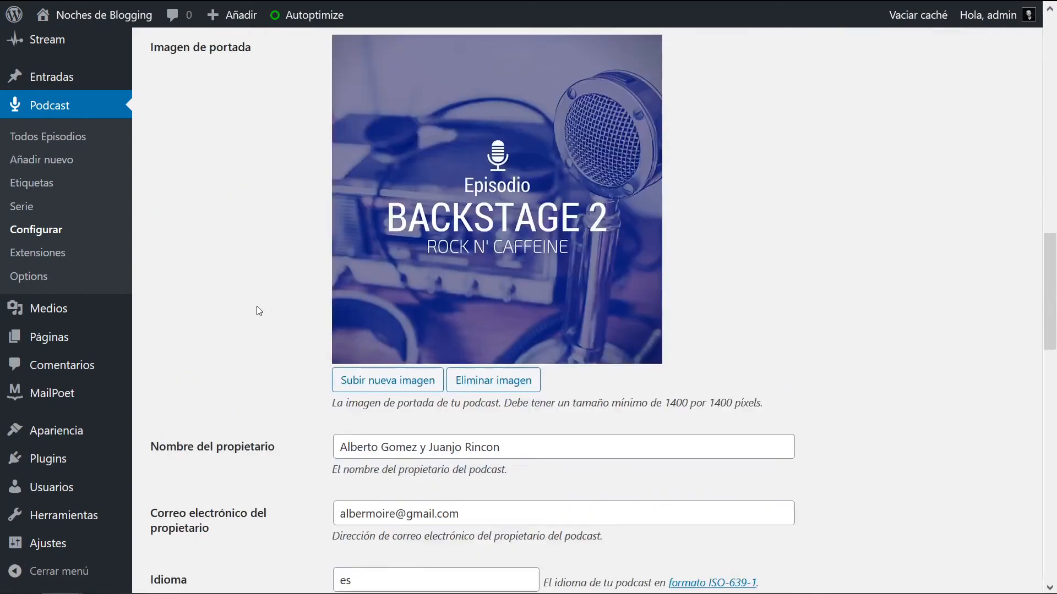
{"action": "scroll", "coordinate": [259, 311], "scroll_direction": "up", "scroll_amount": 6}
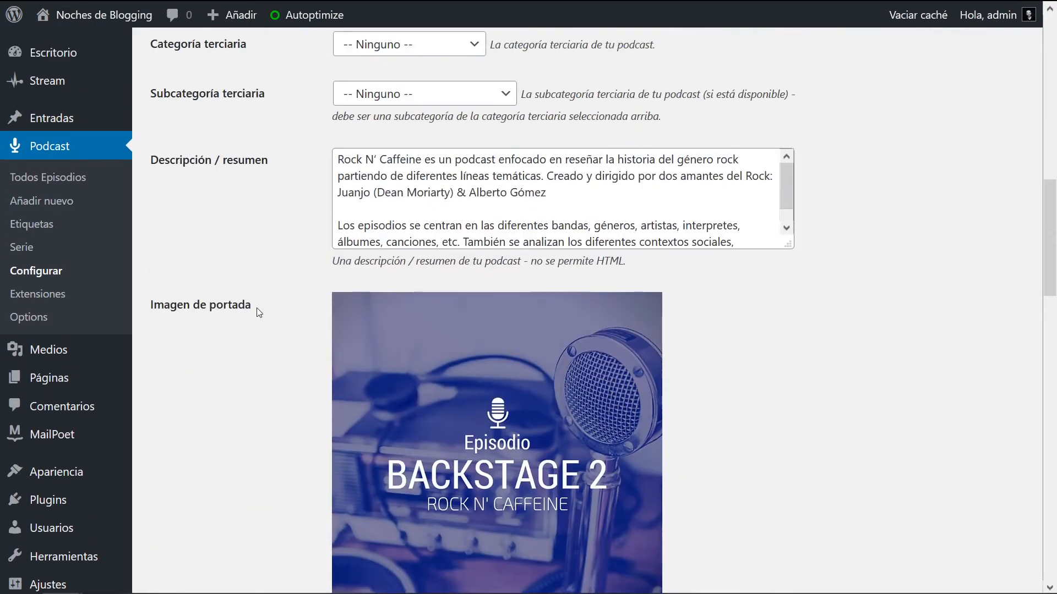
{"action": "left_click", "coordinate": [29, 325]}
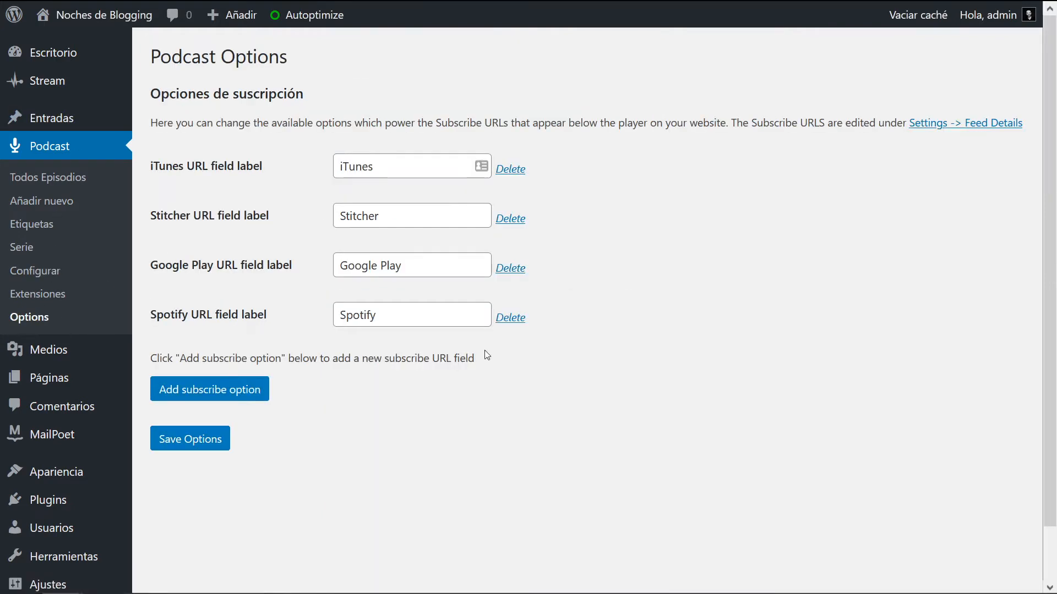
{"action": "left_click", "coordinate": [515, 169]}
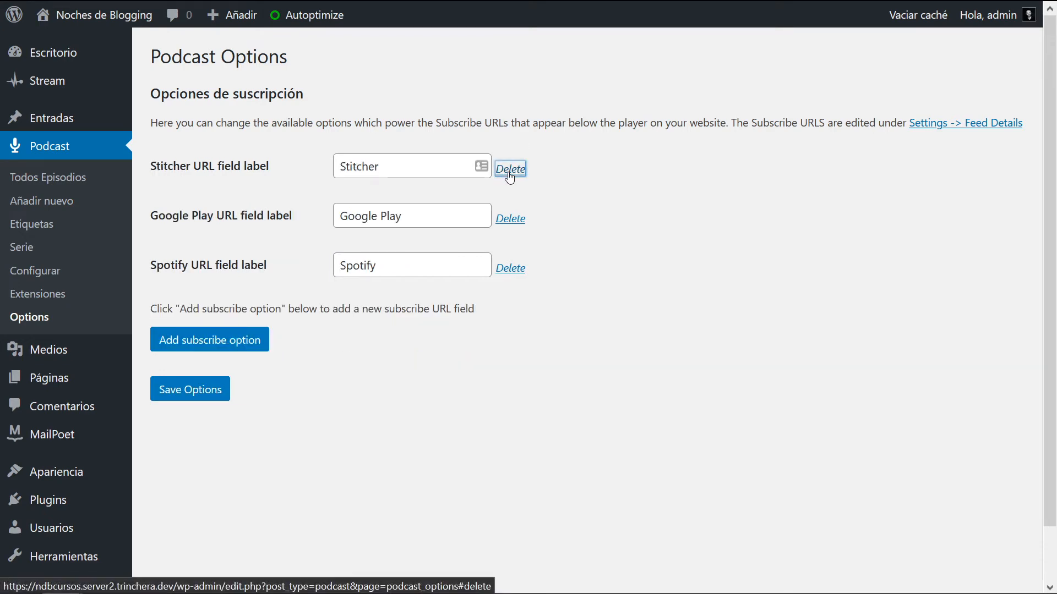
{"action": "left_click", "coordinate": [511, 170]}
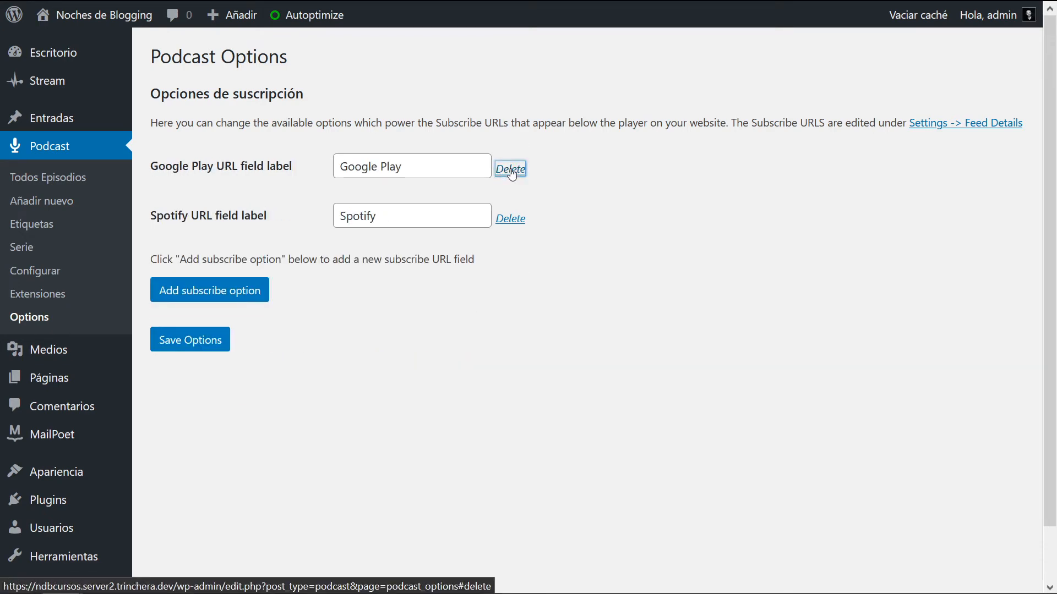
{"action": "left_click", "coordinate": [511, 170]}
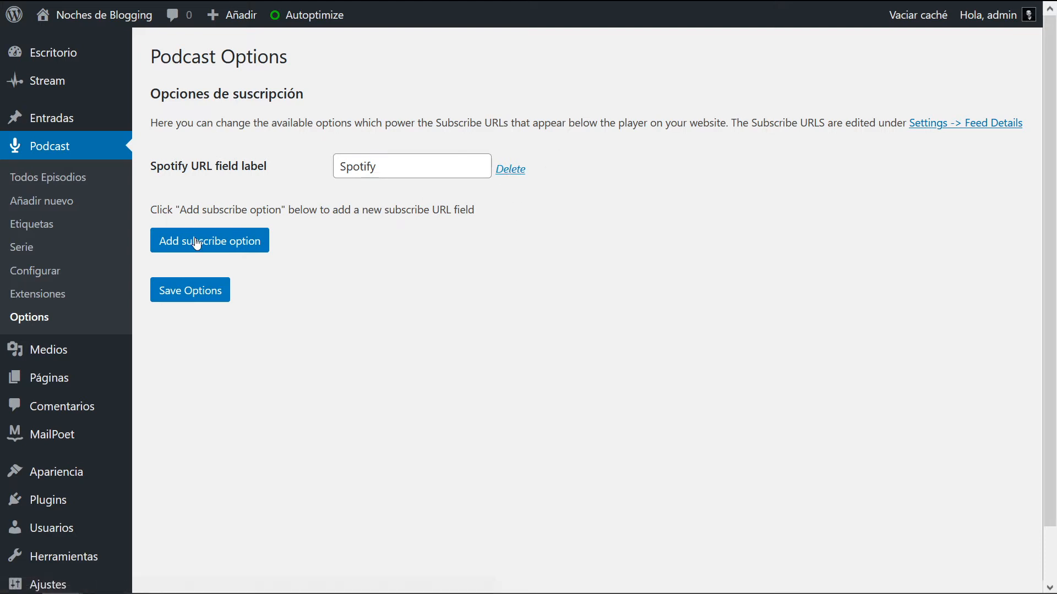
{"action": "left_click", "coordinate": [194, 294]}
- Check the URL de Spotify field in the feed details, then return to the buenas ideas page
{"action": "left_click", "coordinate": [32, 278]}
{"action": "left_click", "coordinate": [271, 92]}
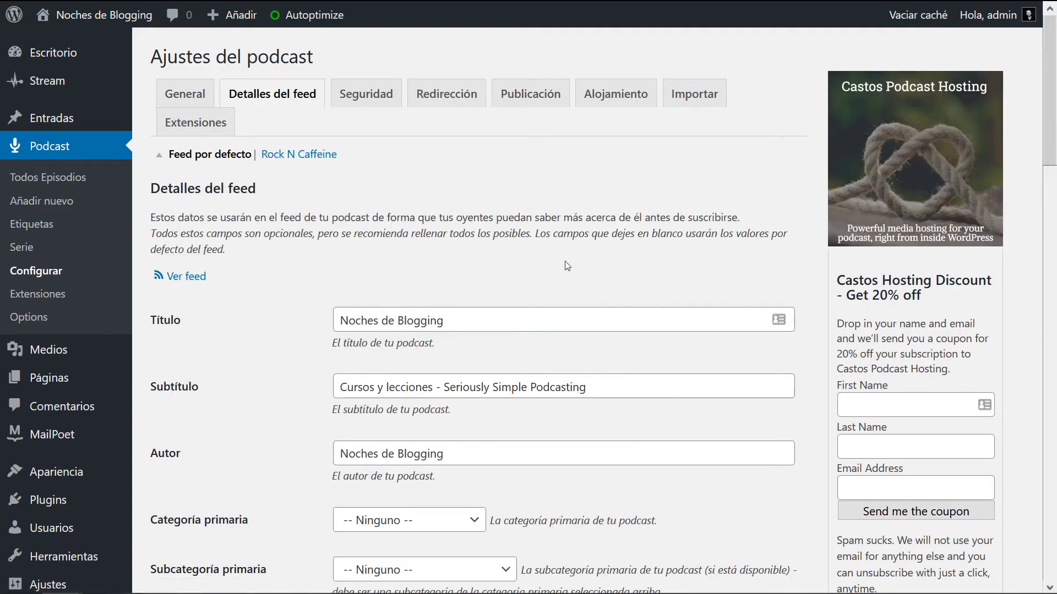
{"action": "scroll", "coordinate": [589, 259], "scroll_direction": "down", "scroll_amount": 20}
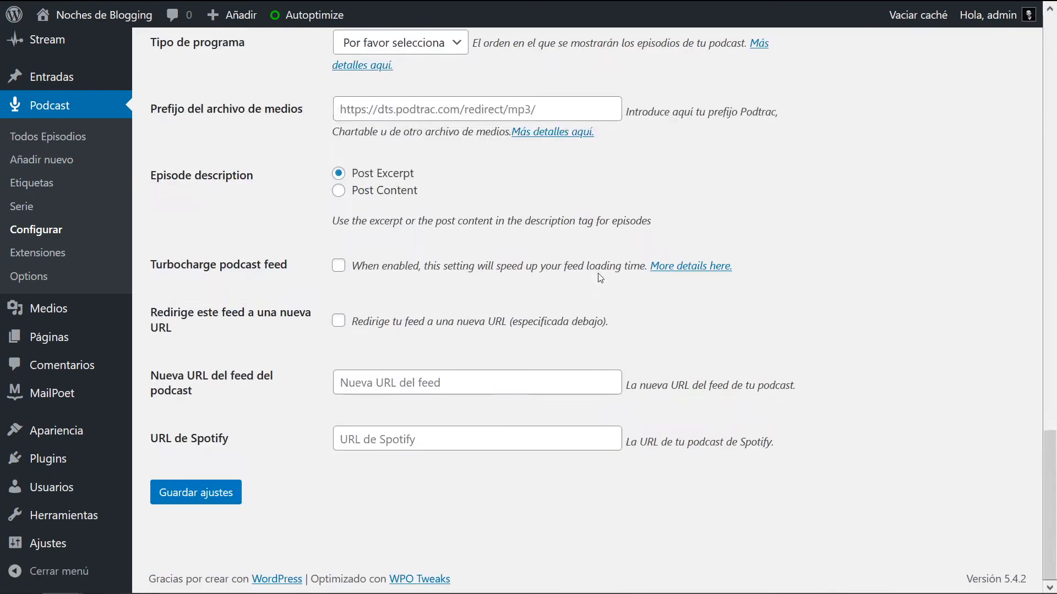
{"action": "left_click", "coordinate": [382, 441]}
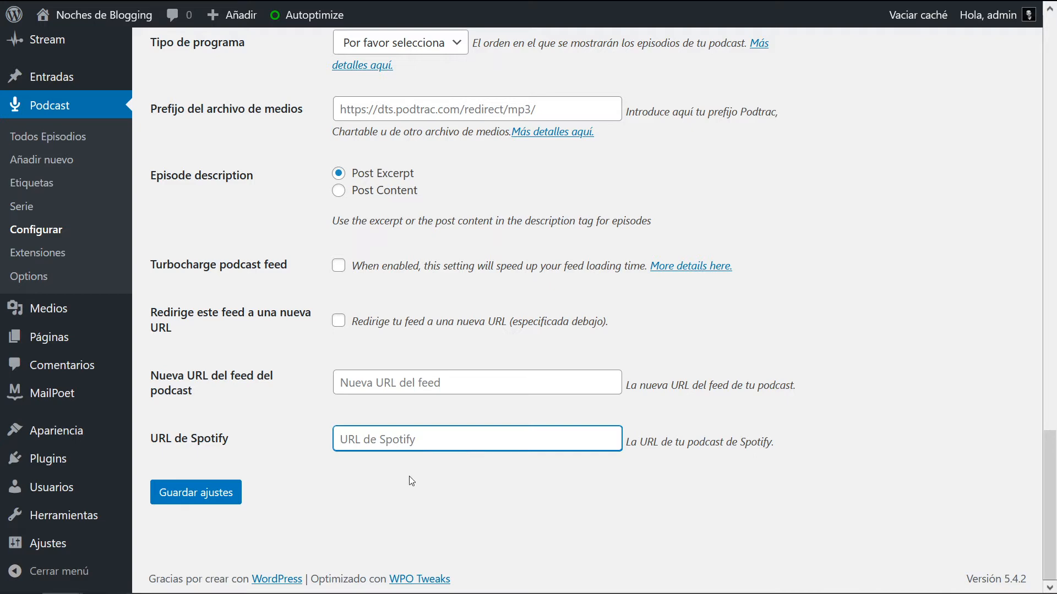
{"action": "mouse_move", "coordinate": [568, 2]}
{"action": "left_click", "coordinate": [794, 7]}
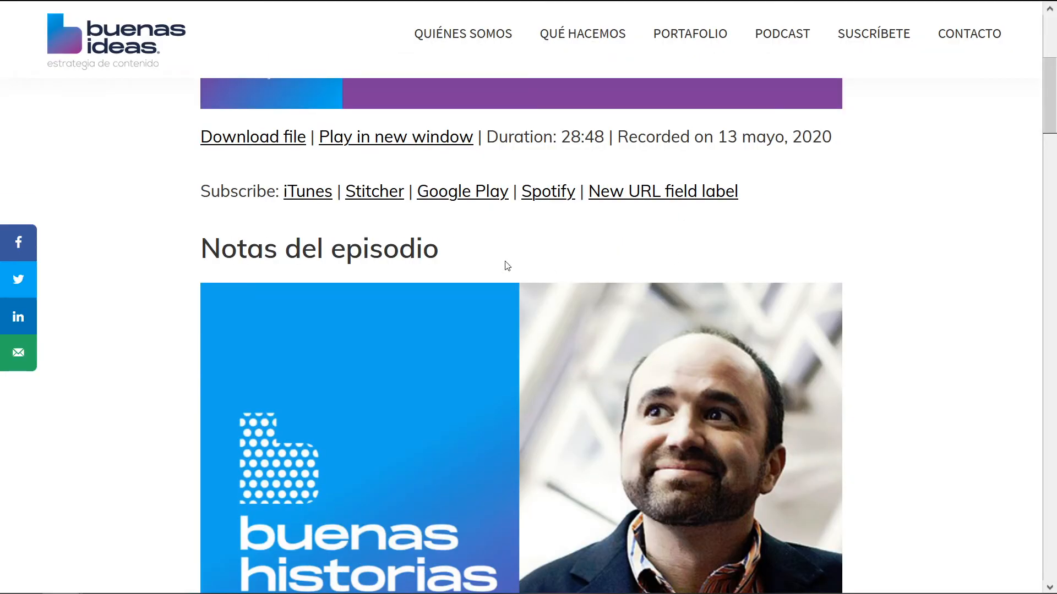
- Open and close the example show's Spotify page, returning to the WordPress settings tab
{"action": "left_click", "coordinate": [548, 201]}
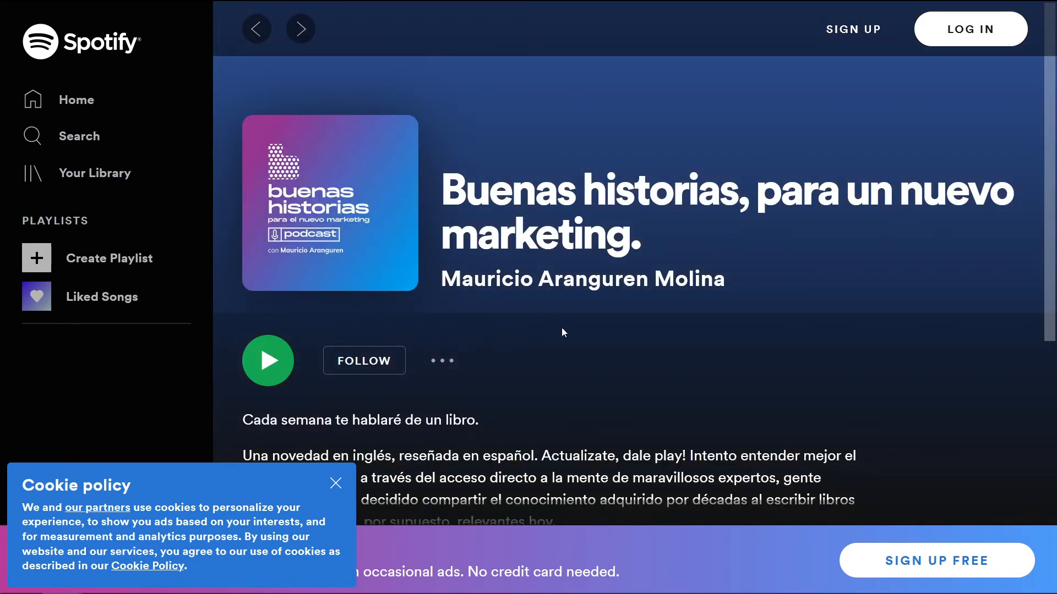
{"action": "mouse_move", "coordinate": [805, 5]}
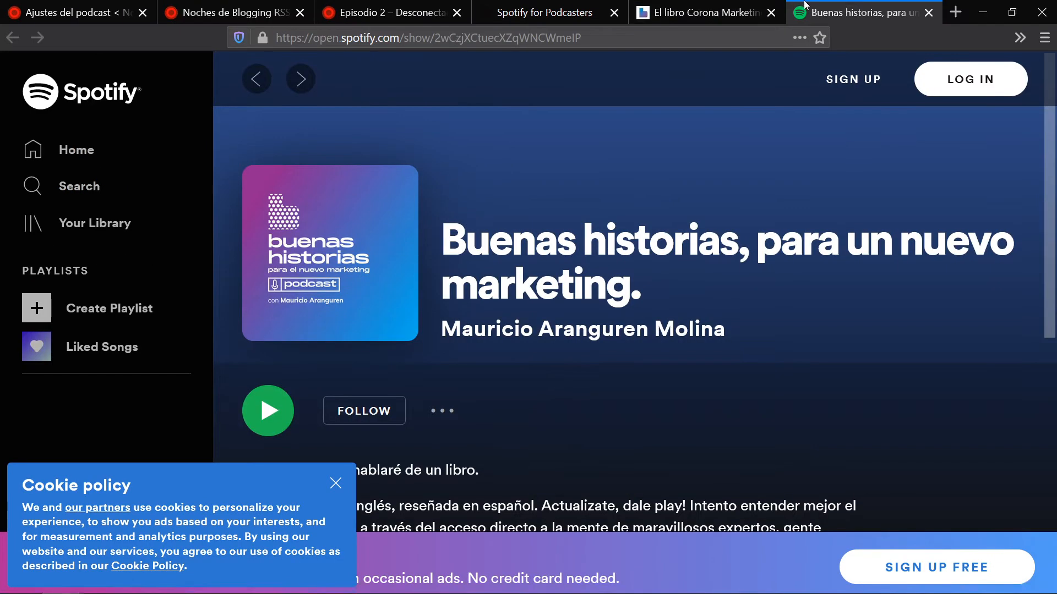
{"action": "left_click", "coordinate": [928, 12]}
{"action": "left_click", "coordinate": [91, 7]}
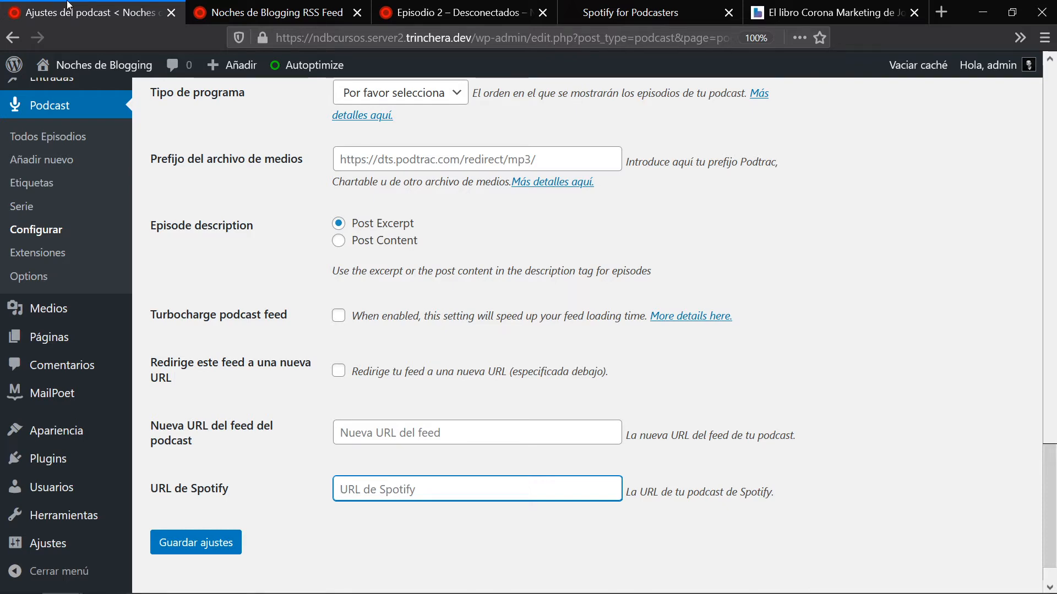
- Go to the podcast subscription Options page in full-screen view
{"action": "key", "text": "F11"}
{"action": "left_click", "coordinate": [37, 281]}
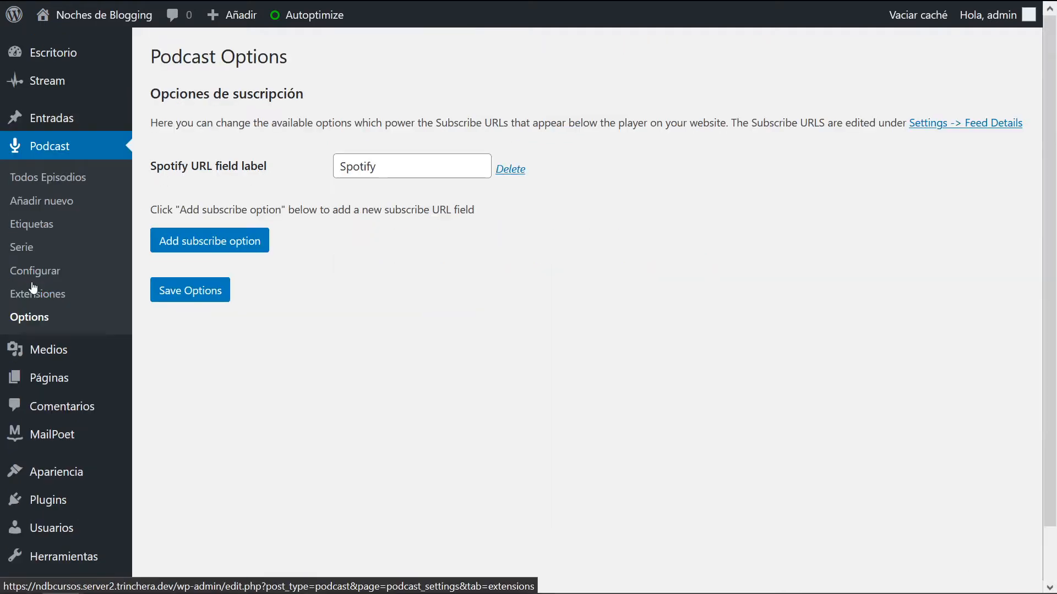
{"action": "left_click", "coordinate": [33, 287]}
{"action": "key", "text": "F11"}
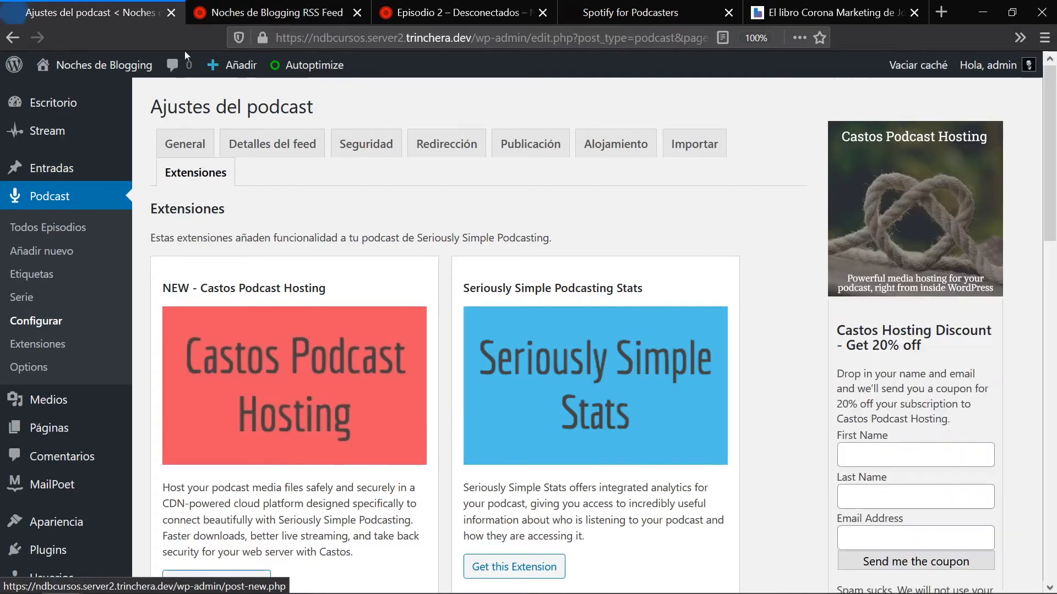
{"action": "key", "text": "F11"}
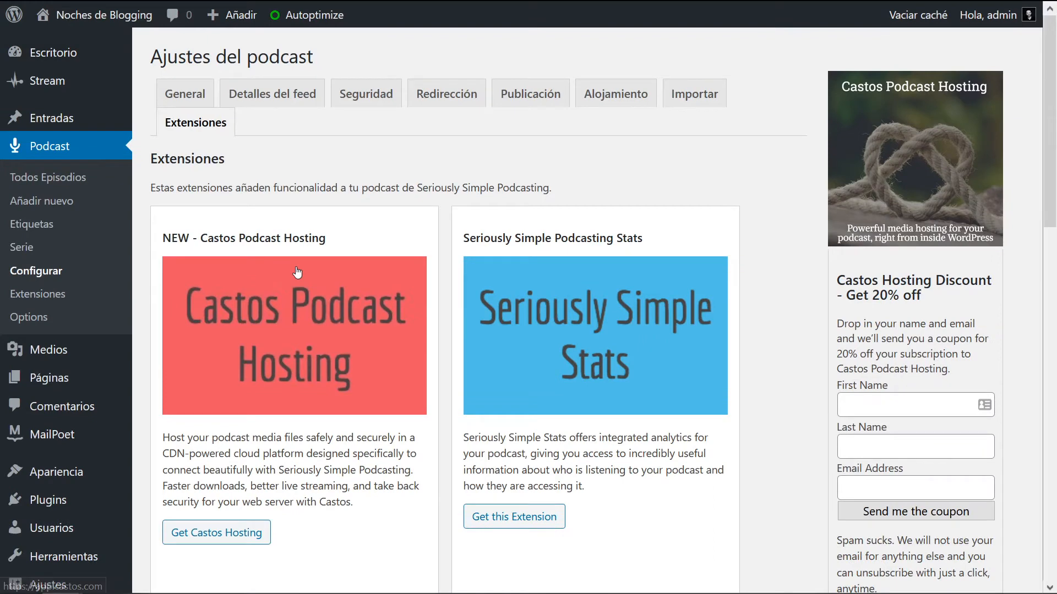
{"action": "left_click", "coordinate": [30, 318]}
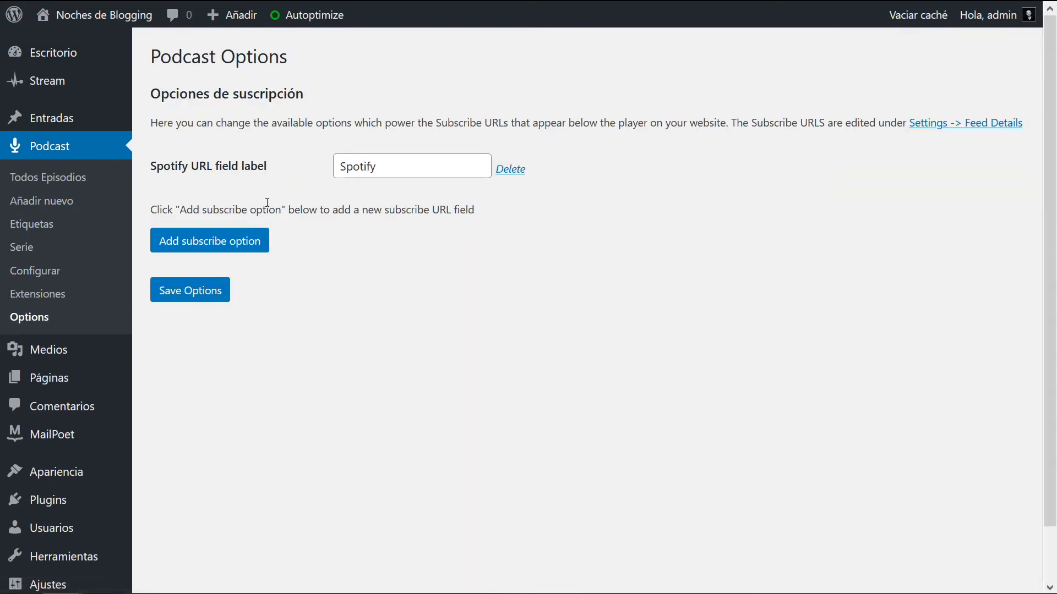
- Add a subscribe option labelled Itunes and save the options
{"action": "left_click", "coordinate": [219, 247]}
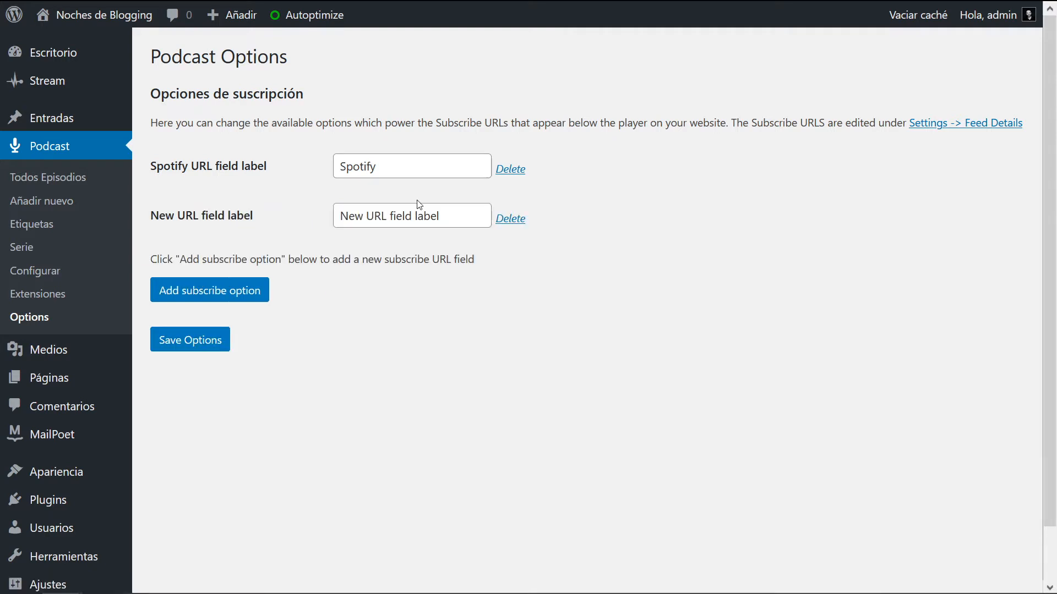
{"action": "left_click", "coordinate": [404, 219]}
{"action": "triple_click", "coordinate": [461, 216]}
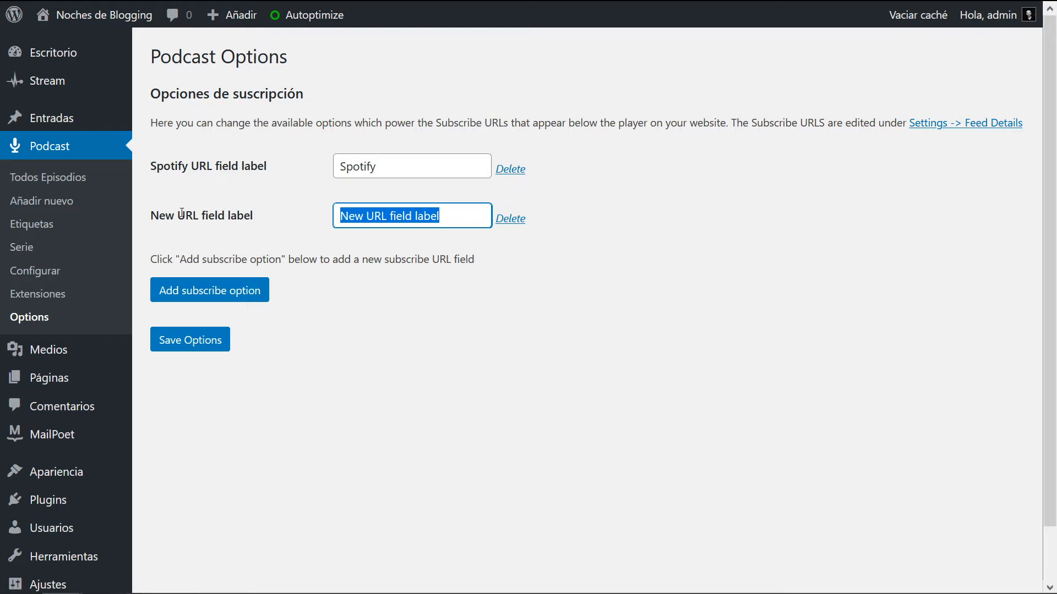
{"action": "type", "text": "I"}
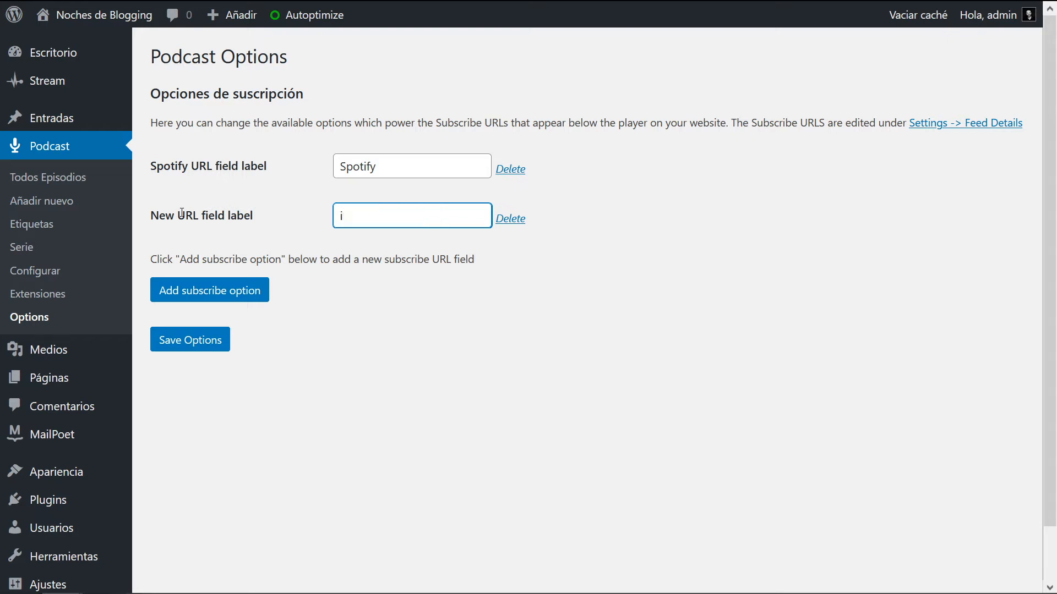
{"action": "key", "text": "BackSpace"}
{"action": "type", "text": "Itunes"}
{"action": "left_click", "coordinate": [223, 295]}
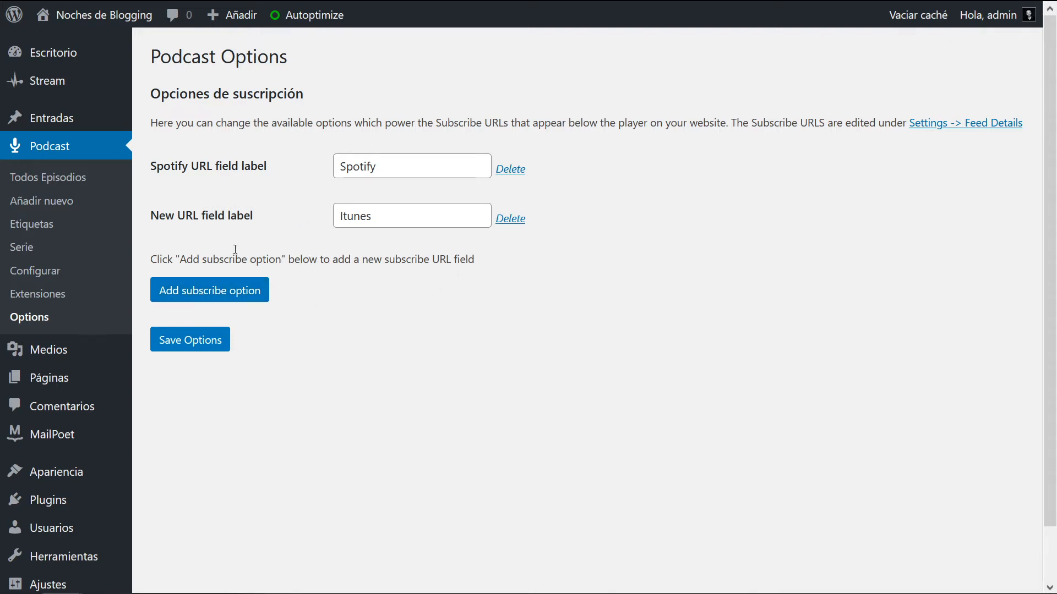
{"action": "left_click", "coordinate": [261, 294]}
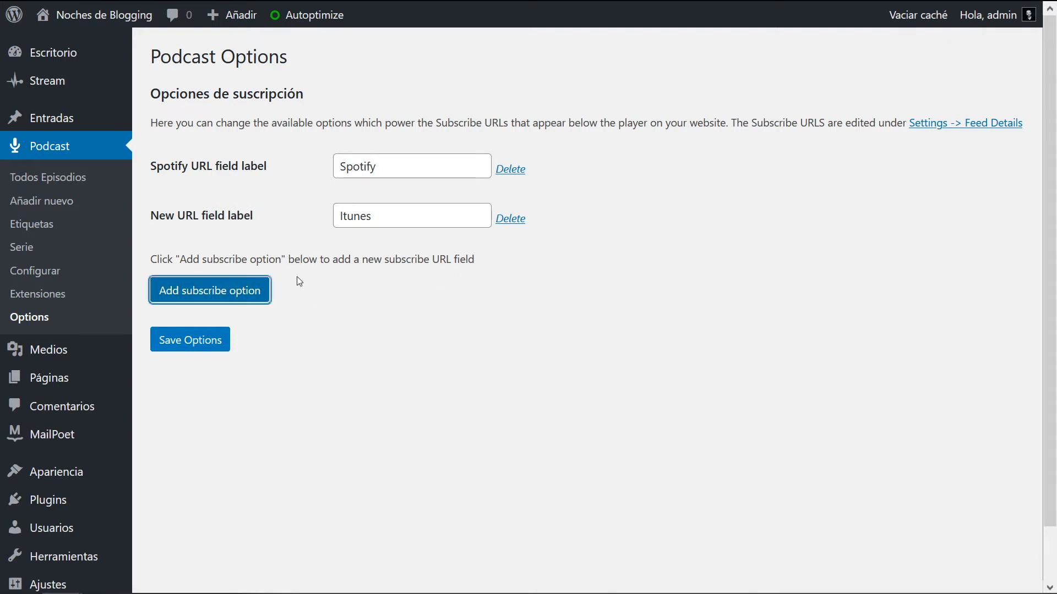
{"action": "left_click", "coordinate": [199, 342]}
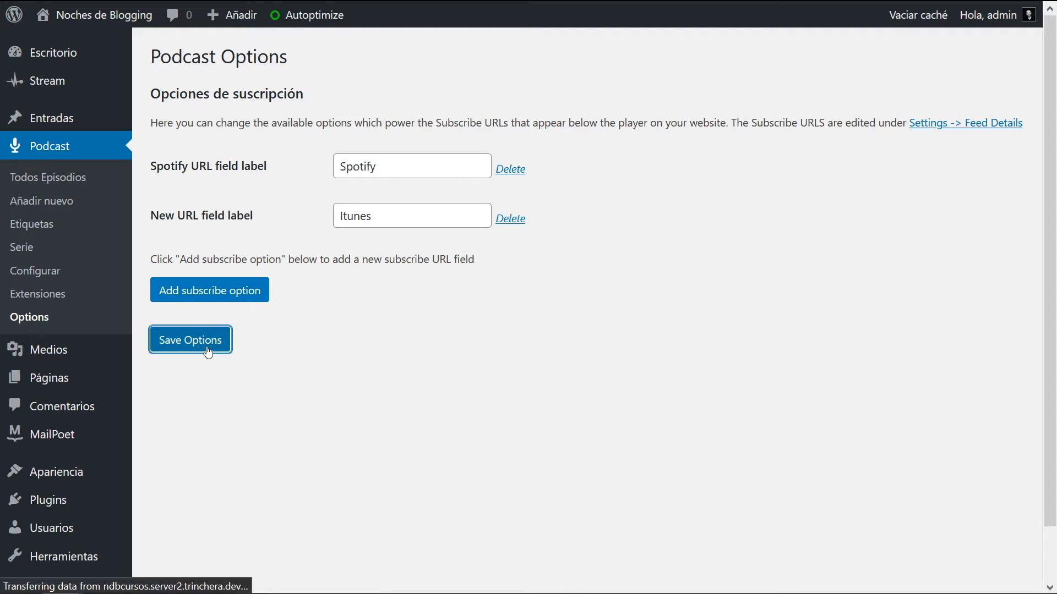
- Add a TuneIn subscribe option and save the options
{"action": "left_click", "coordinate": [208, 297]}
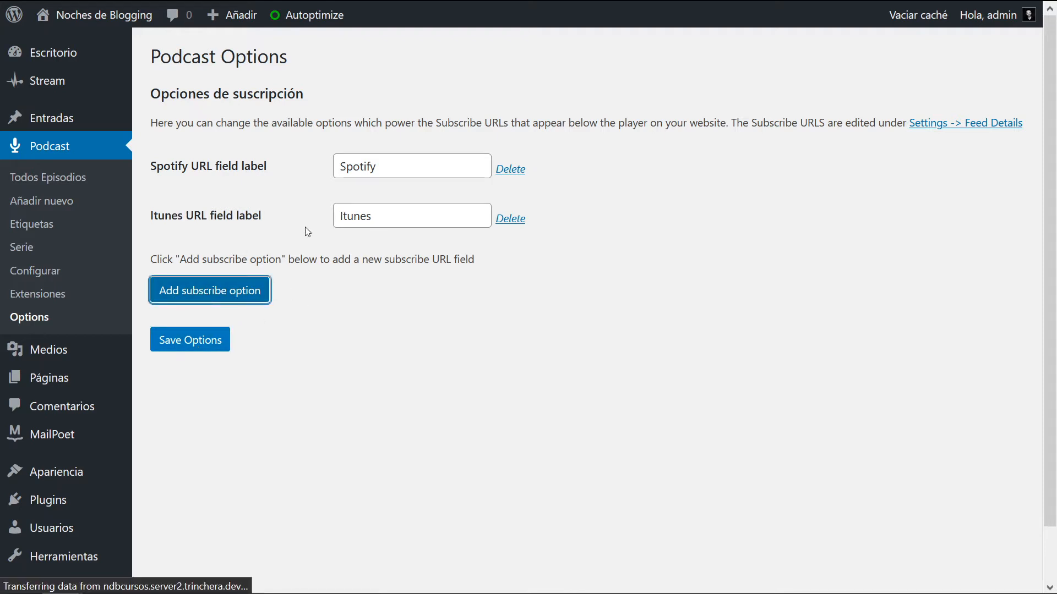
{"action": "left_click", "coordinate": [375, 266]}
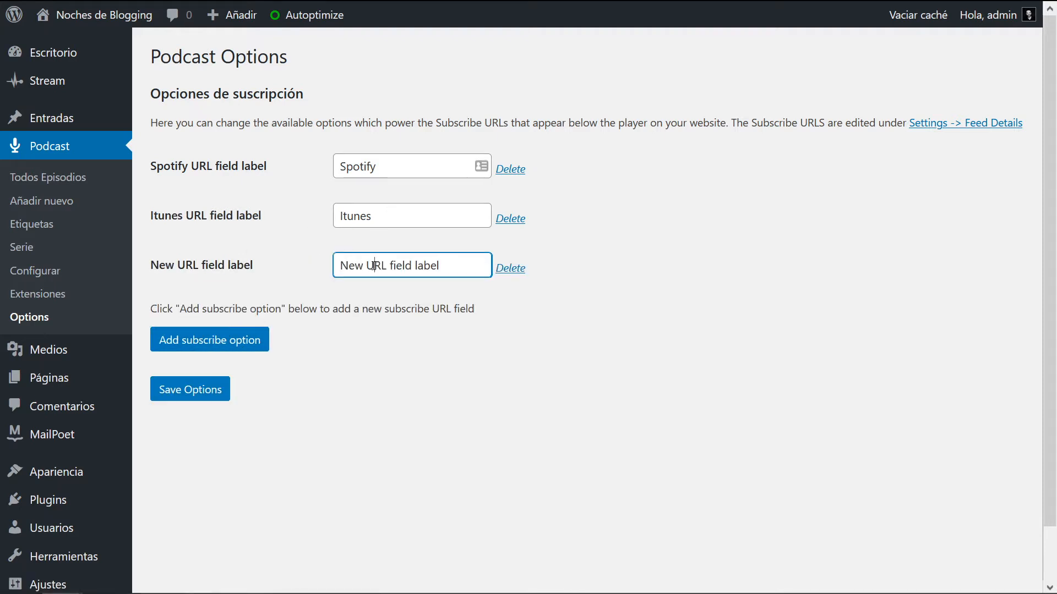
{"action": "type", "text": "Tune"}
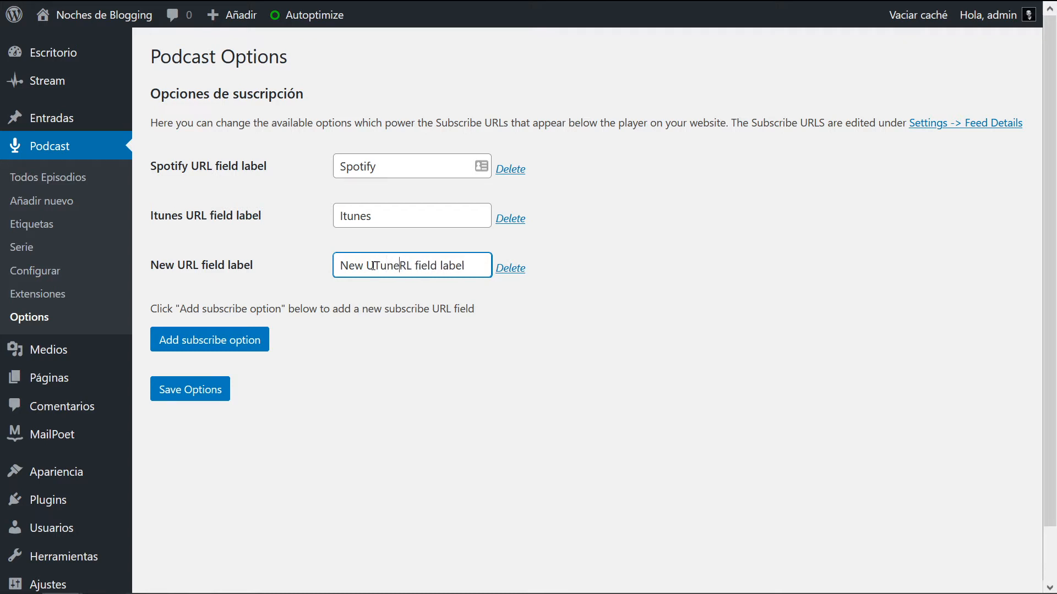
{"action": "key", "text": "ctrl+a"}
{"action": "key", "text": "BackSpace"}
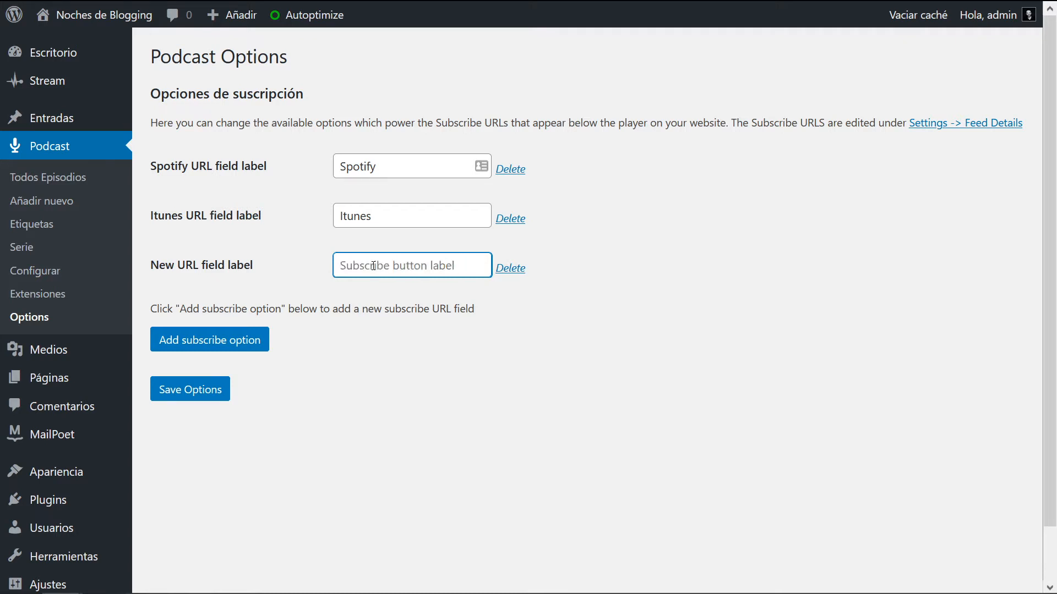
{"action": "type", "text": "TuneIn"}
{"action": "left_click", "coordinate": [192, 402]}
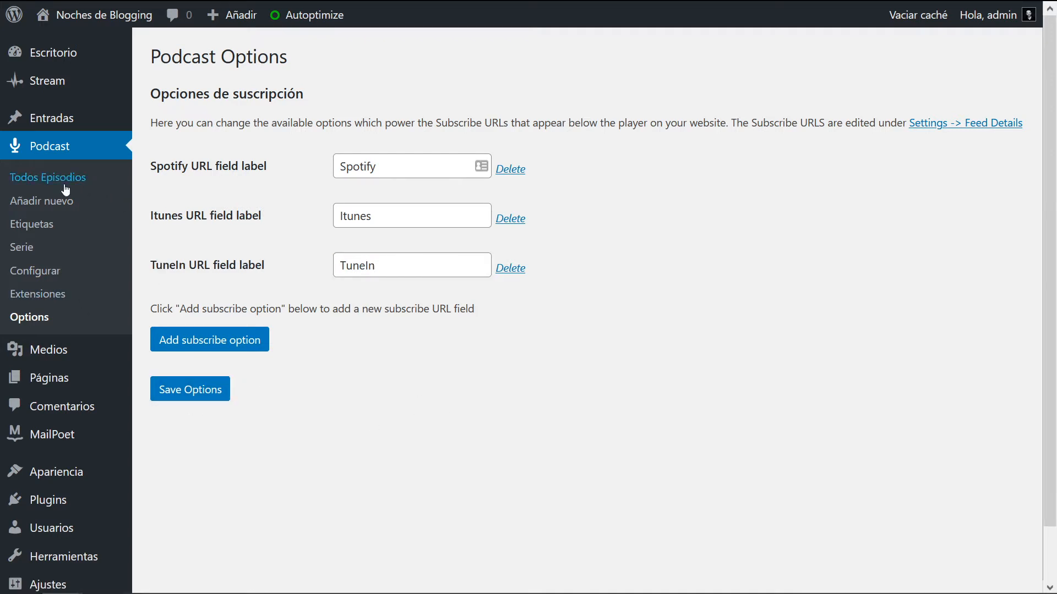
{"action": "left_click", "coordinate": [49, 275]}
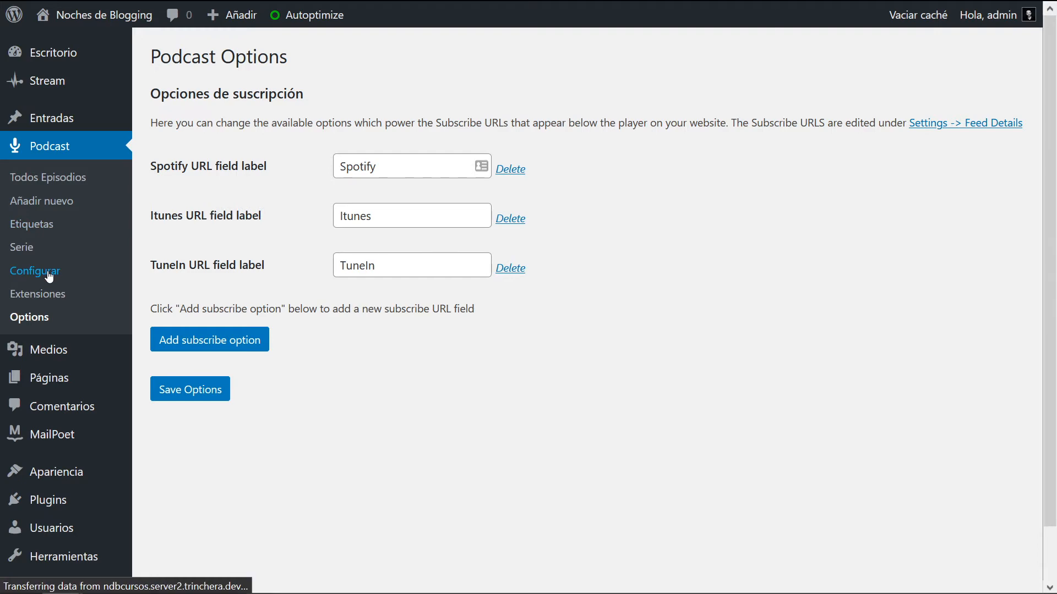
- Show the Rock N Caffeine feed details and review its title, subtitle and categories
{"action": "left_click", "coordinate": [278, 94]}
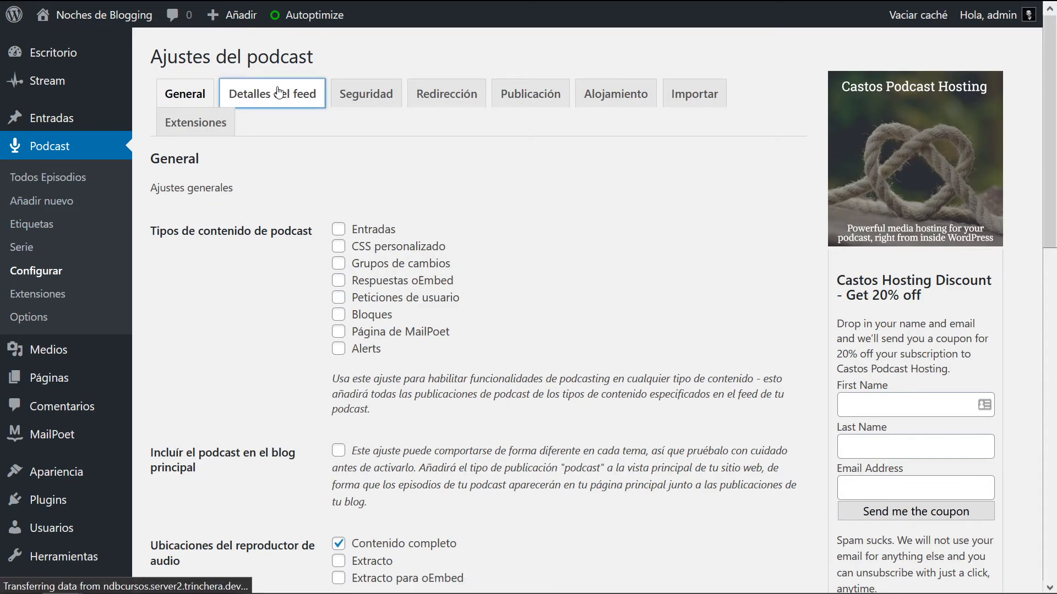
{"action": "left_click", "coordinate": [295, 154]}
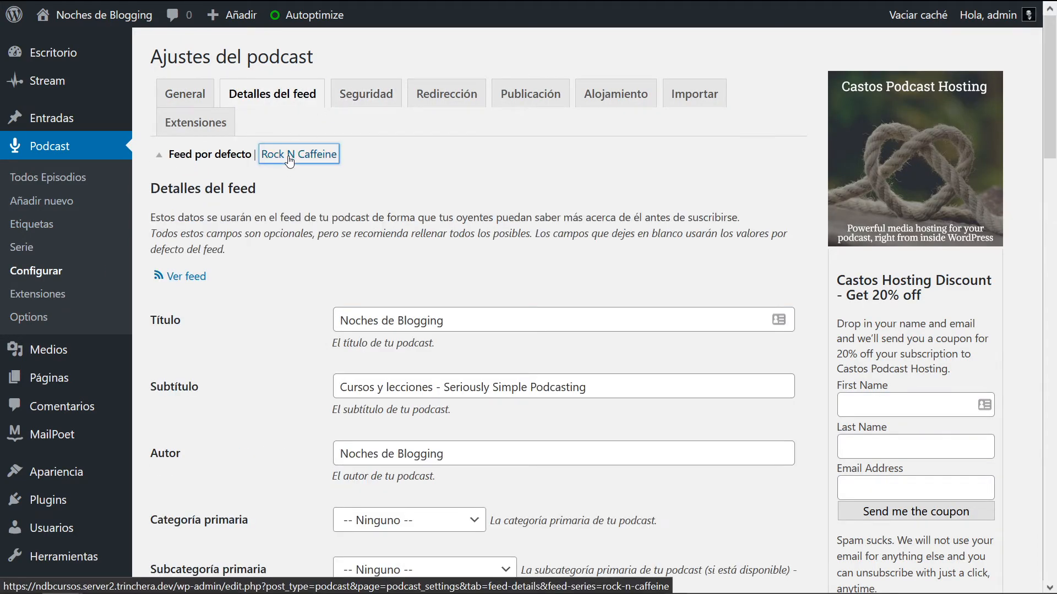
{"action": "scroll", "coordinate": [517, 216], "scroll_direction": "down", "scroll_amount": 20}
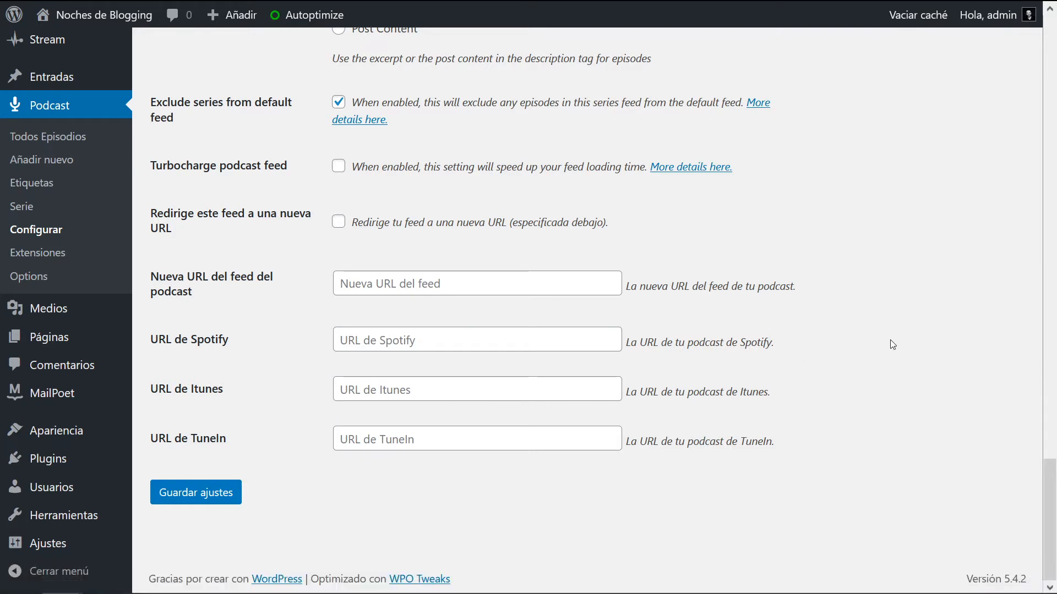
{"action": "scroll", "coordinate": [731, 346], "scroll_direction": "up", "scroll_amount": 12}
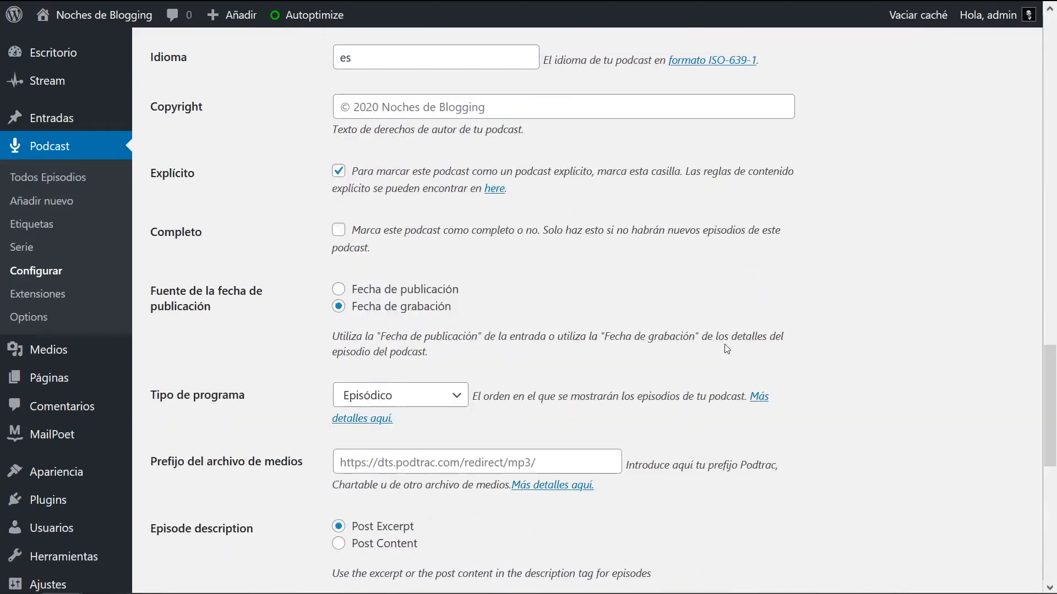
{"action": "scroll", "coordinate": [731, 346], "scroll_direction": "up", "scroll_amount": 13}
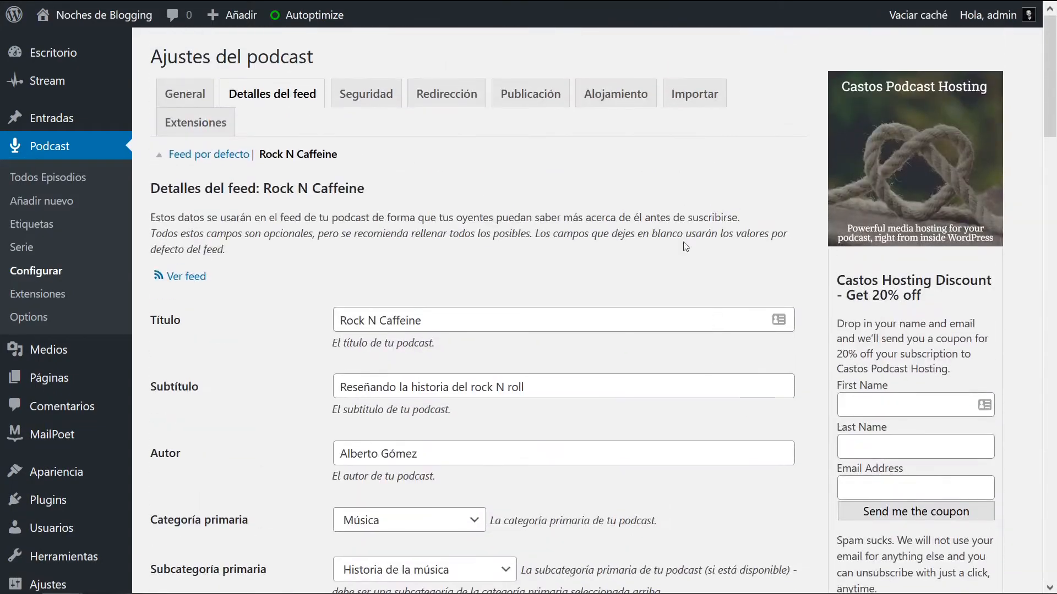
- Open the Rock N Caffeine series feed in a new tab and compare it with the Noches de Blogging feed
{"action": "middle_click", "coordinate": [169, 280]}
{"action": "mouse_move", "coordinate": [326, 5]}
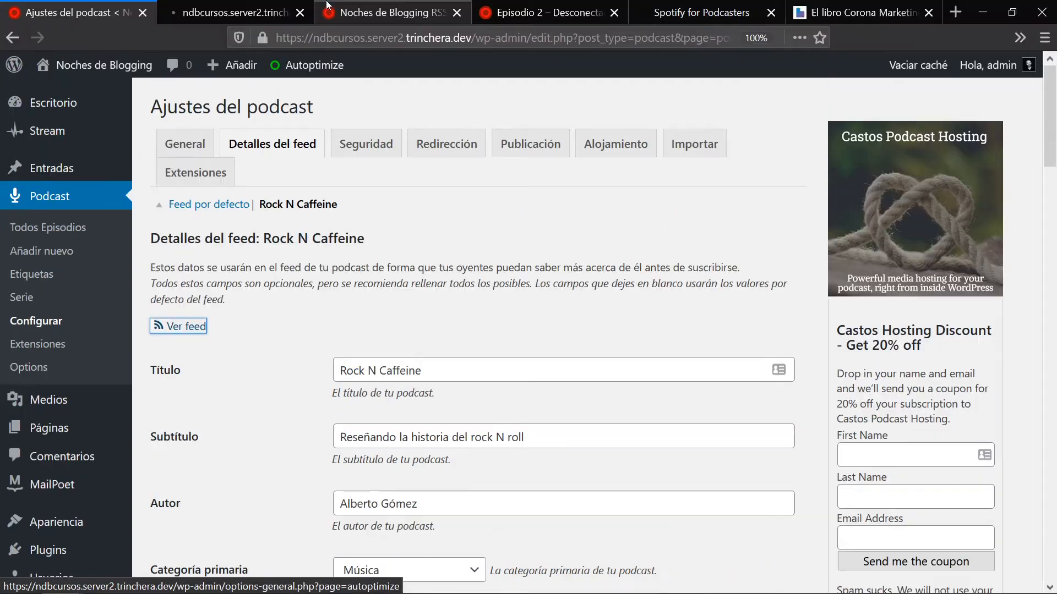
{"action": "left_click", "coordinate": [231, 6]}
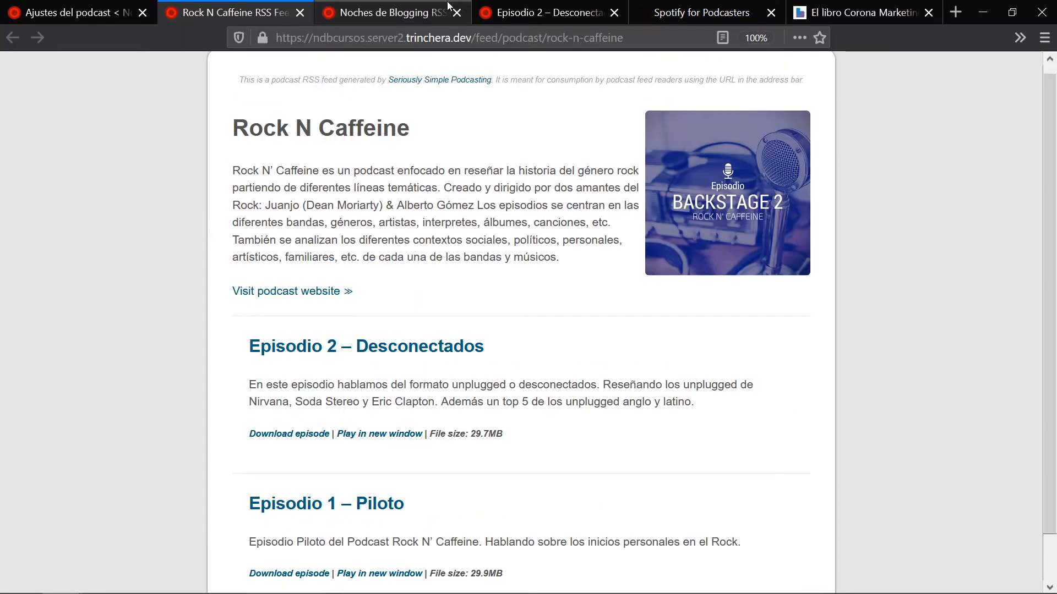
{"action": "left_click", "coordinate": [448, 6]}
{"action": "left_click", "coordinate": [469, 223]}
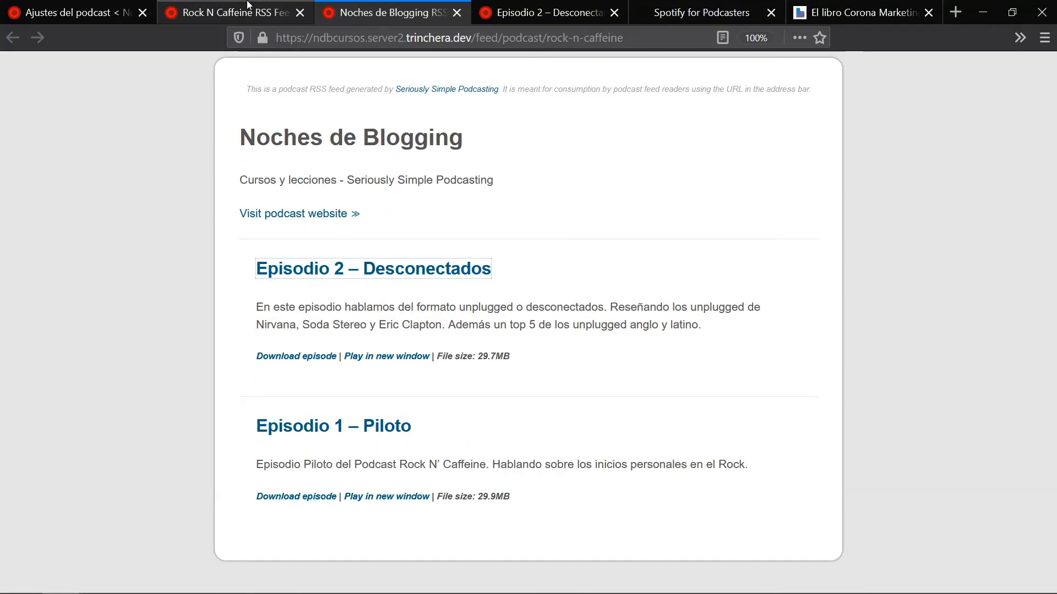
{"action": "left_click", "coordinate": [262, 12]}
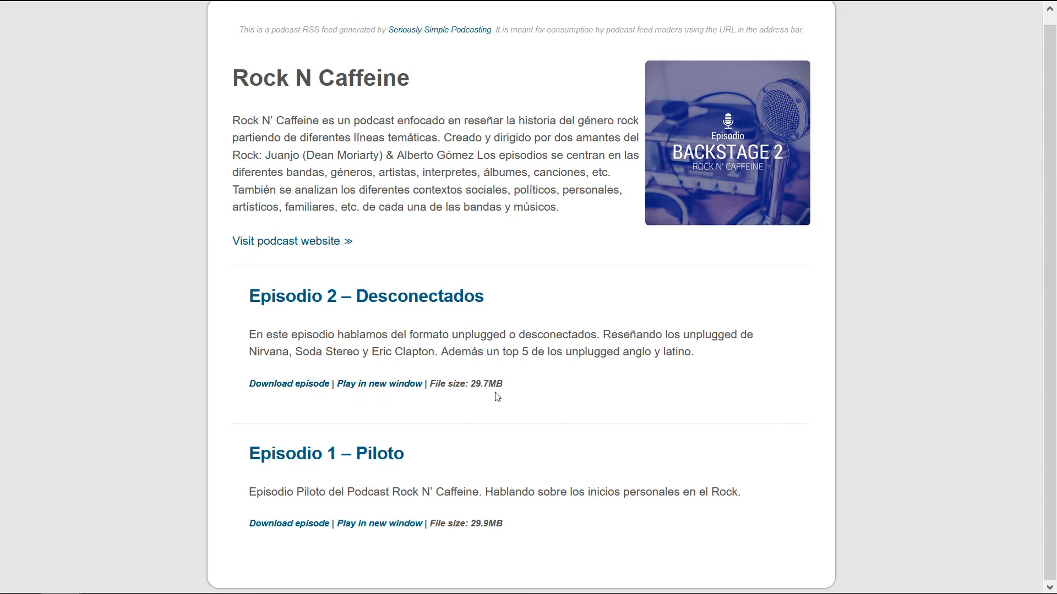
{"action": "scroll", "coordinate": [531, 393], "scroll_direction": "up", "scroll_amount": 1}
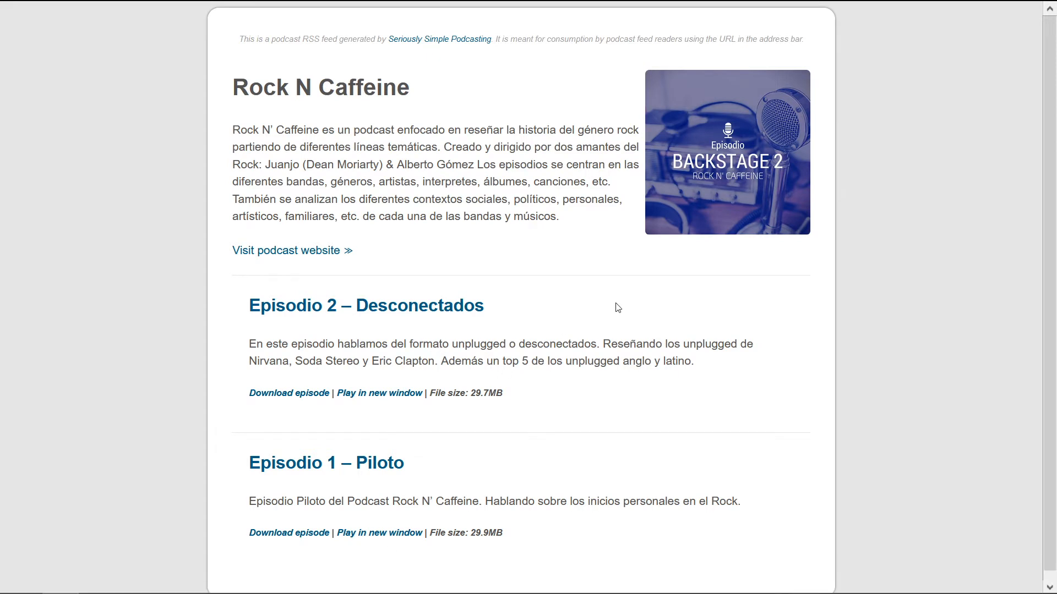
- Close the Noches de Blogging, Episodio 2 and marketing book tabs, keeping the Rock N Caffeine feed, then return to podcast settings
{"action": "key", "text": "alt+Tab"}
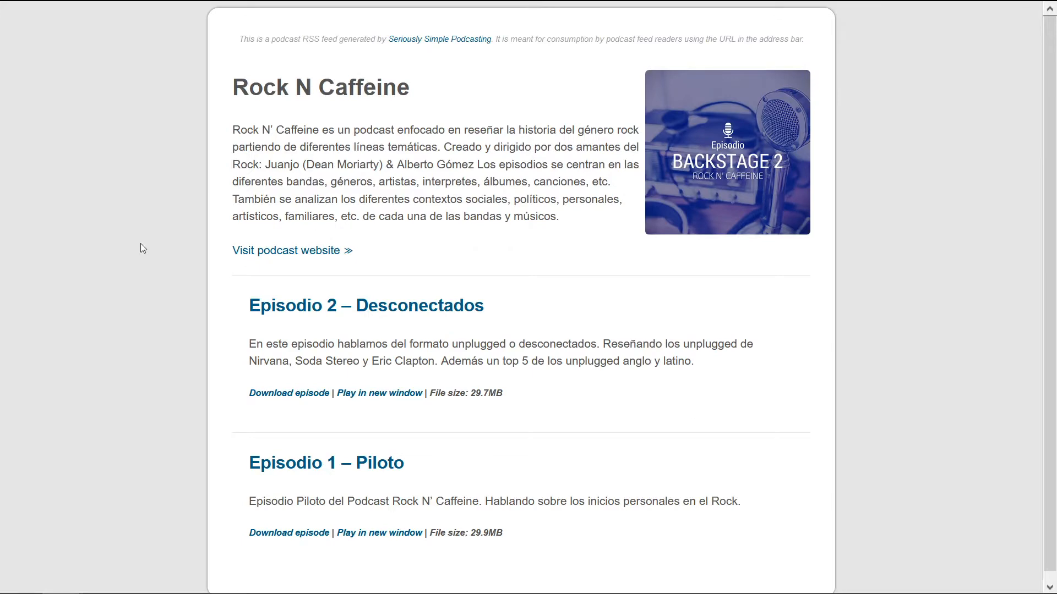
{"action": "mouse_move", "coordinate": [258, 6]}
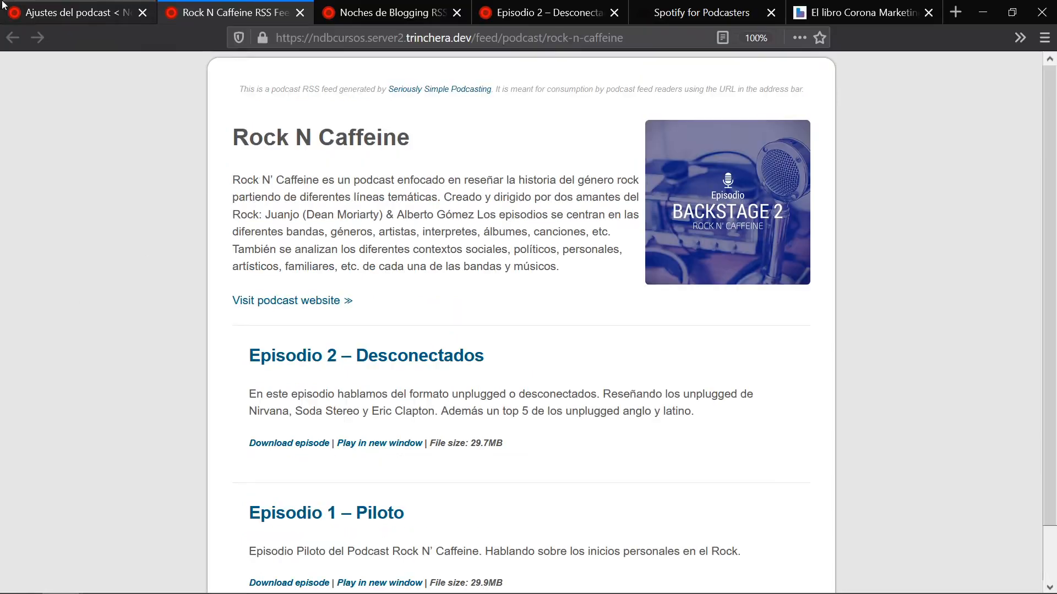
{"action": "left_click", "coordinate": [300, 12]}
{"action": "left_click", "coordinate": [299, 12]}
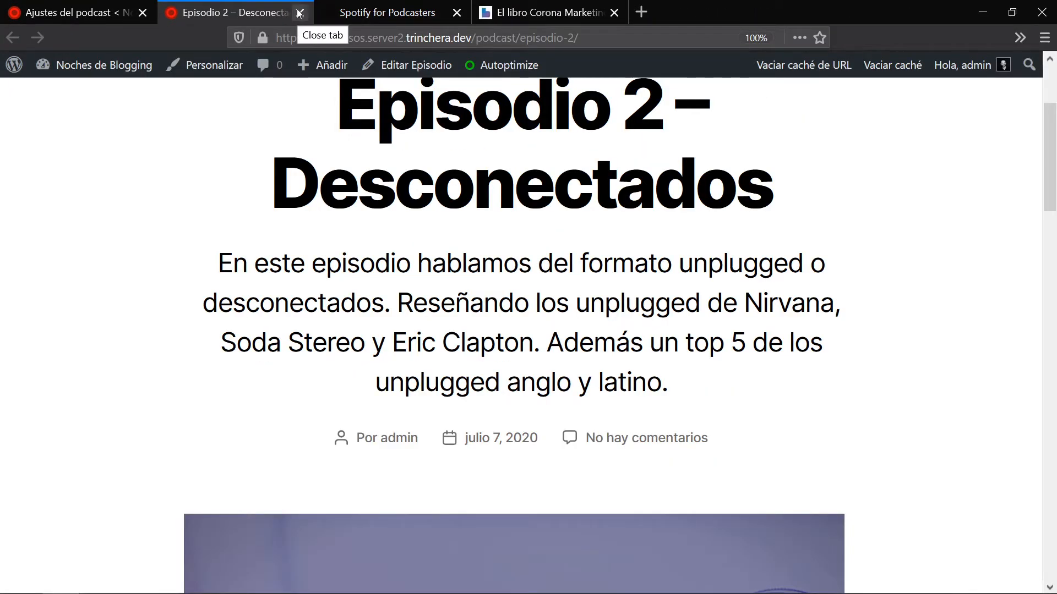
{"action": "key", "text": "ctrl+shift+t"}
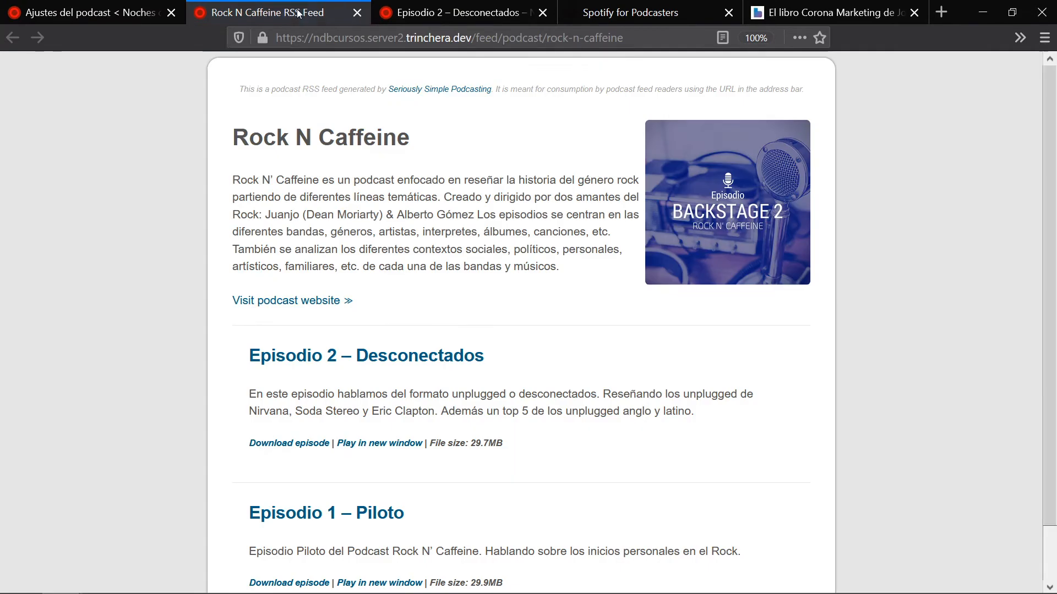
{"action": "left_click", "coordinate": [529, 15]}
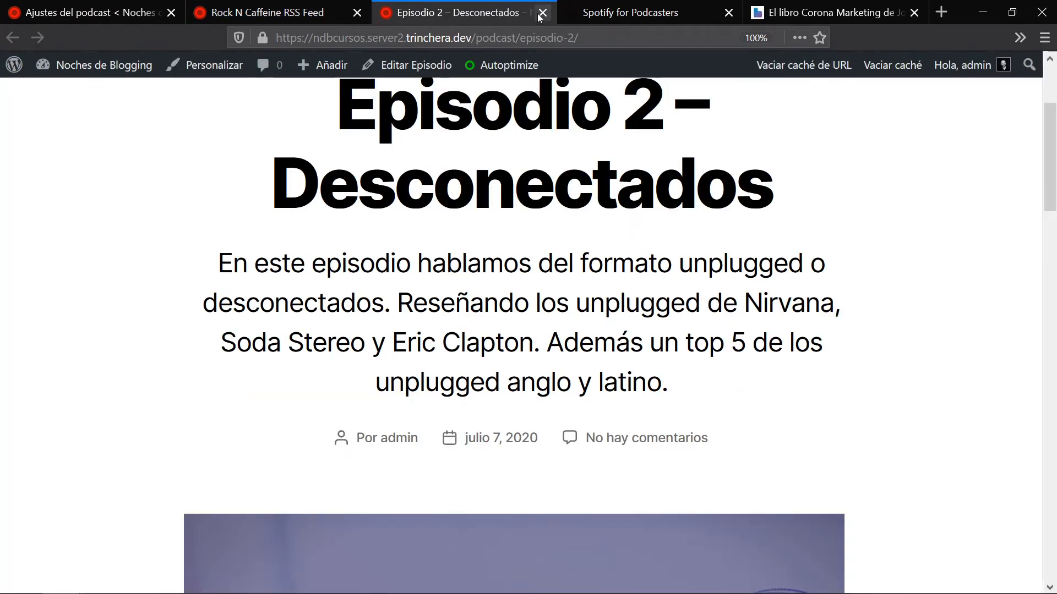
{"action": "left_click", "coordinate": [542, 14]}
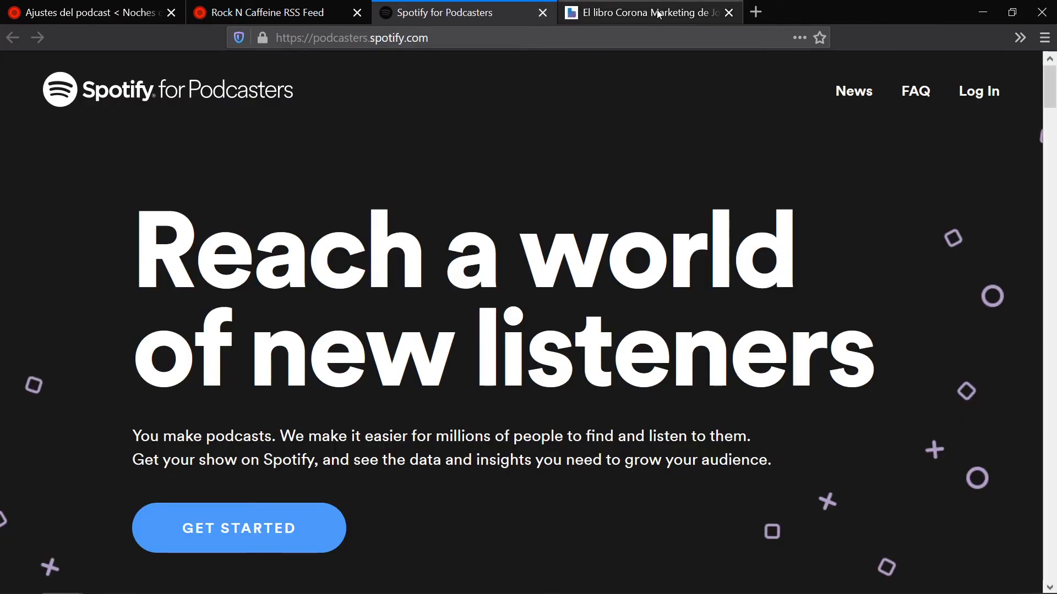
{"action": "left_click", "coordinate": [729, 12]}
{"action": "left_click", "coordinate": [77, 5]}
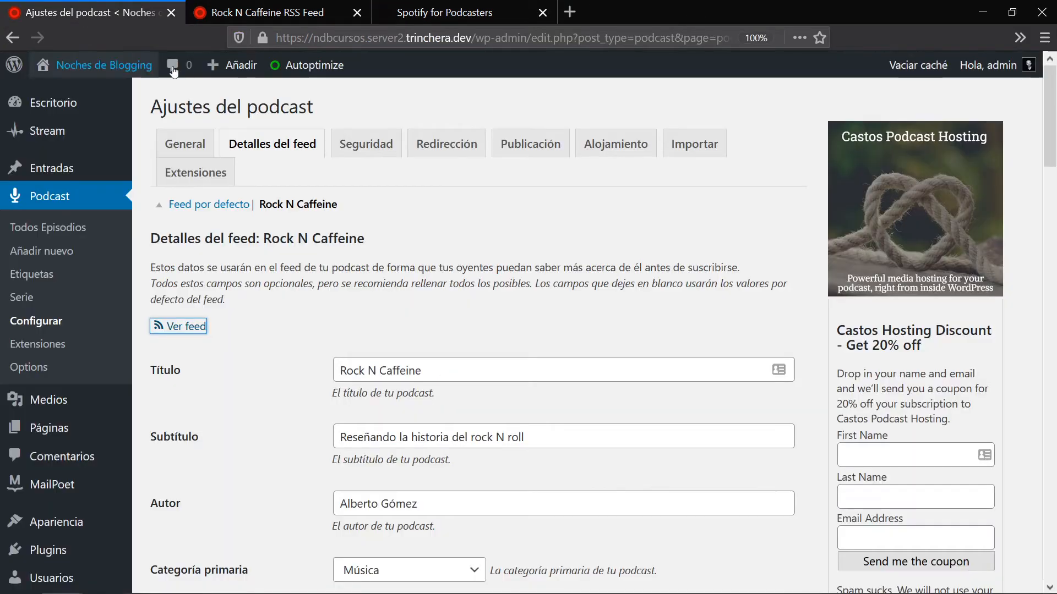
- Put Firefox in full screen on the Rock N Caffeine feed settings page
{"action": "key", "text": "F11"}
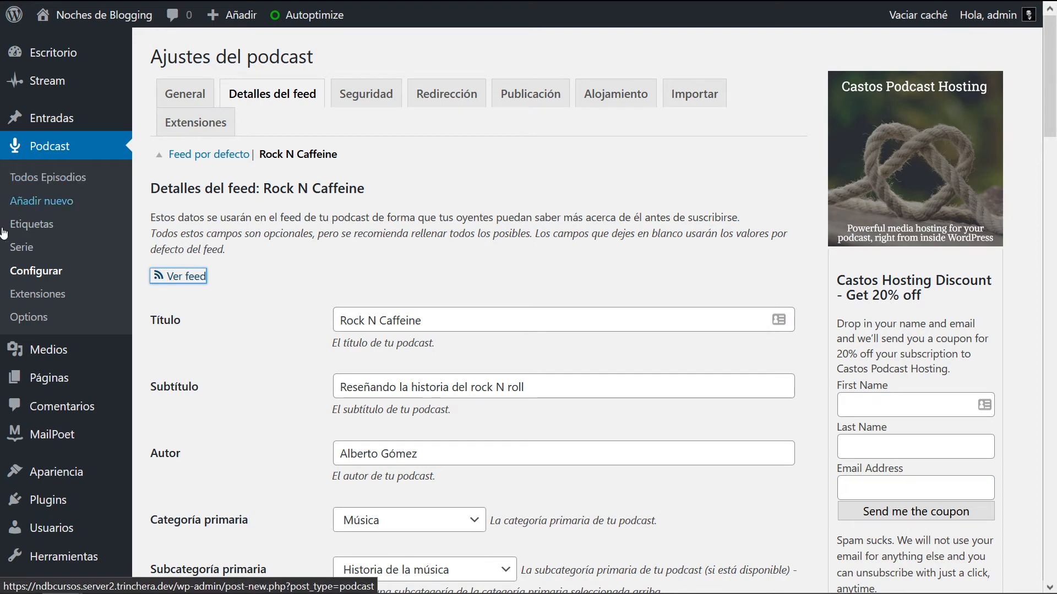
- Name the new series 'Podcast Blogpocket' and give it the slug 'podcast-blogpocket'
{"action": "left_click", "coordinate": [23, 255]}
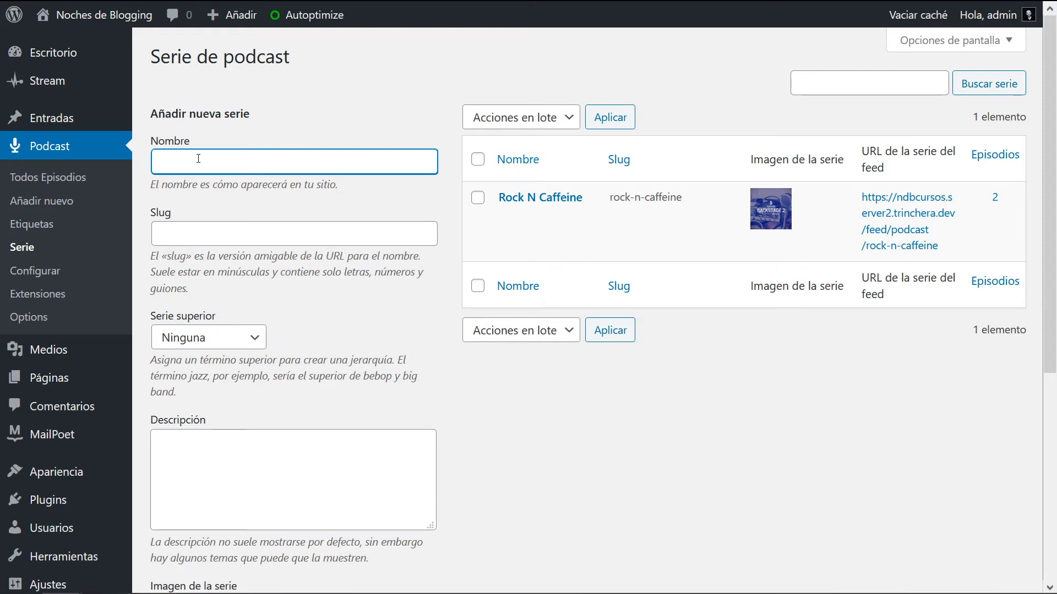
{"action": "type", "text": "Podcast Blogpocket"}
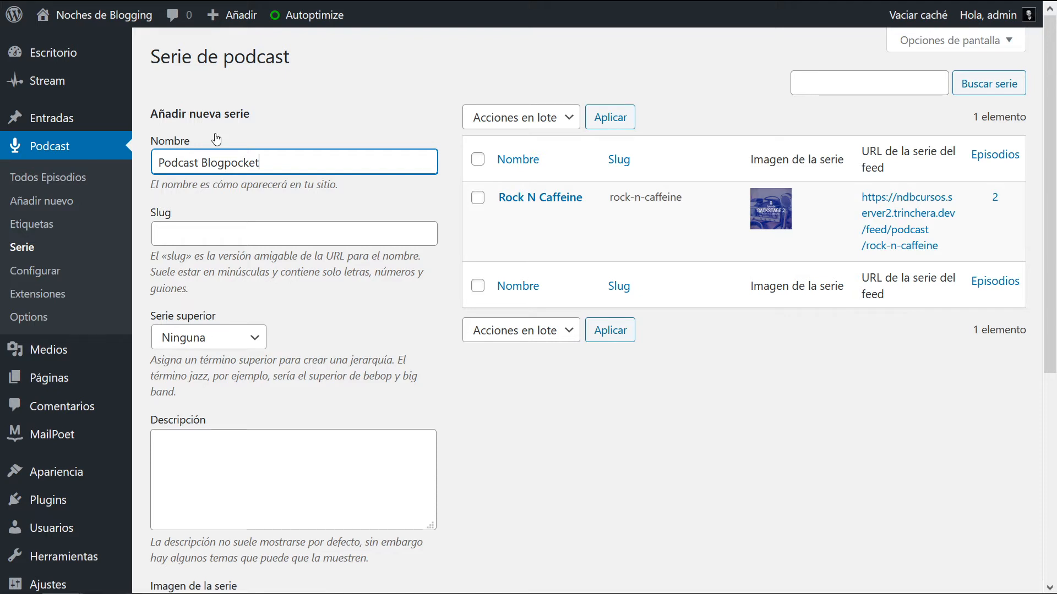
{"action": "left_click", "coordinate": [270, 241]}
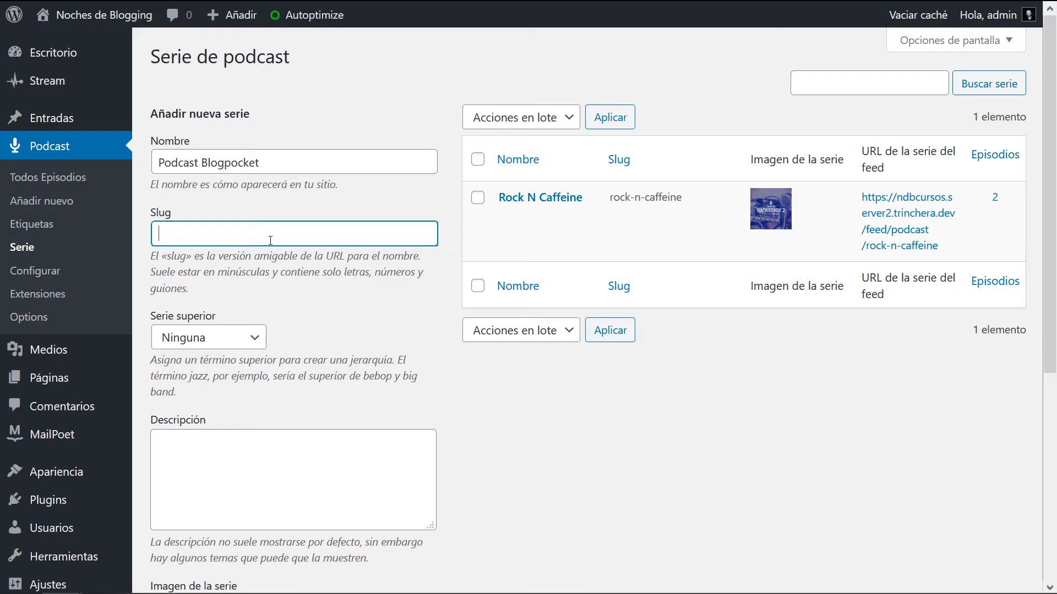
{"action": "type", "text": "podcast-blogpocet"}
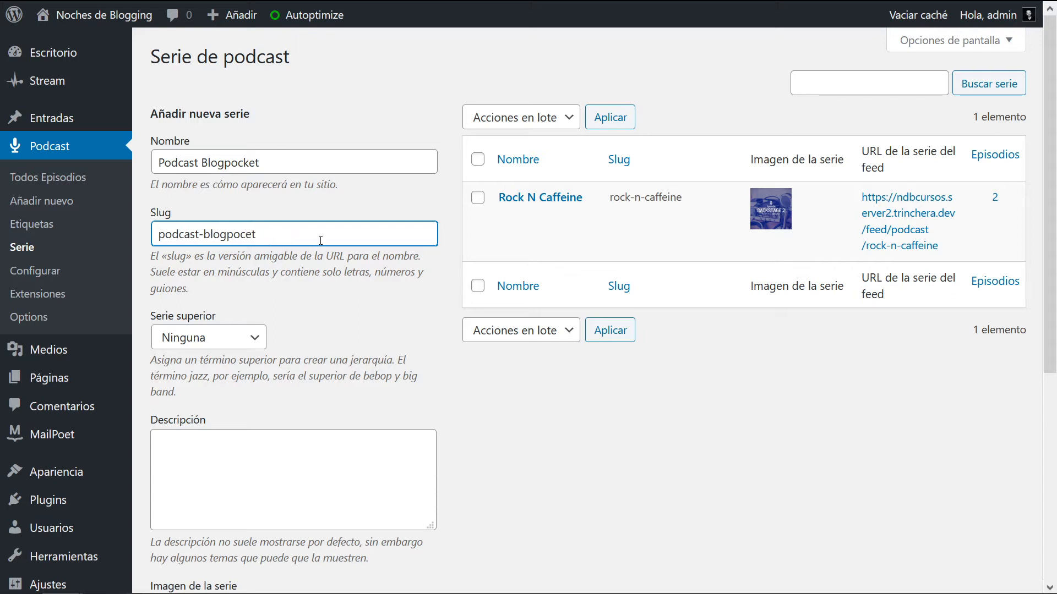
{"action": "key", "text": "BackSpace"}
{"action": "key", "text": "BackSpace"}
{"action": "type", "text": "ket"}
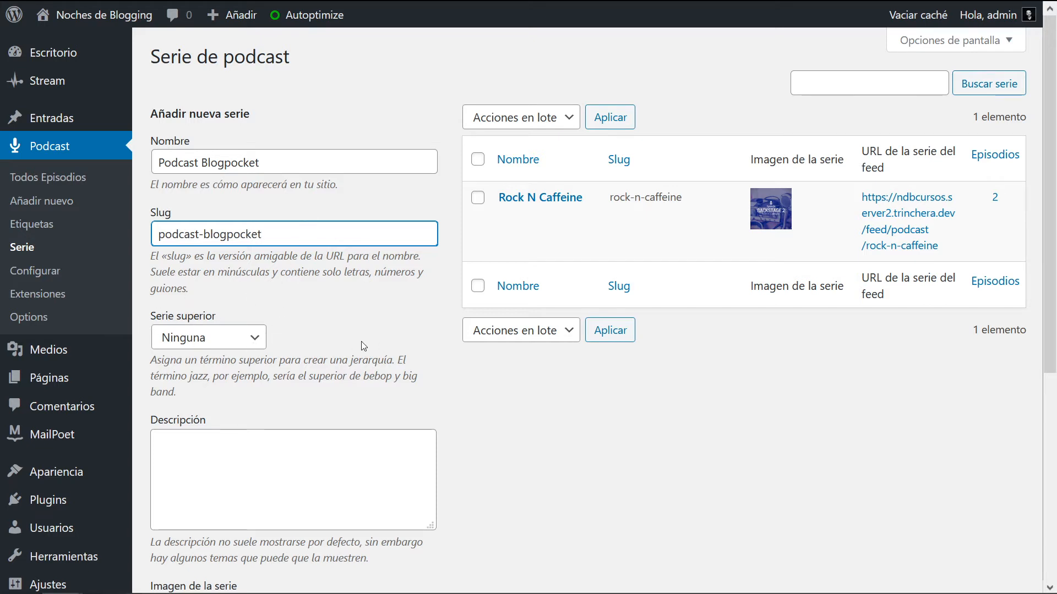
{"action": "scroll", "coordinate": [366, 342], "scroll_direction": "down", "scroll_amount": 3}
{"action": "left_click", "coordinate": [348, 311]}
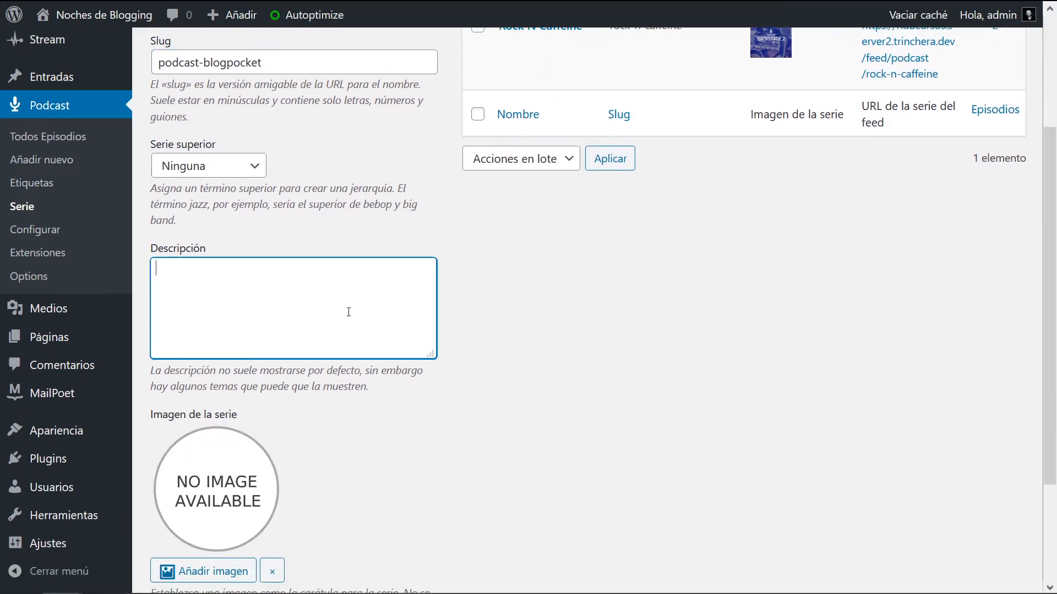
- Replace the draft description with the pasted paragraph about ten-minute blogging capsules
{"action": "type", "text": "Nuevo po"}
{"action": "key", "text": "ctrl+a"}
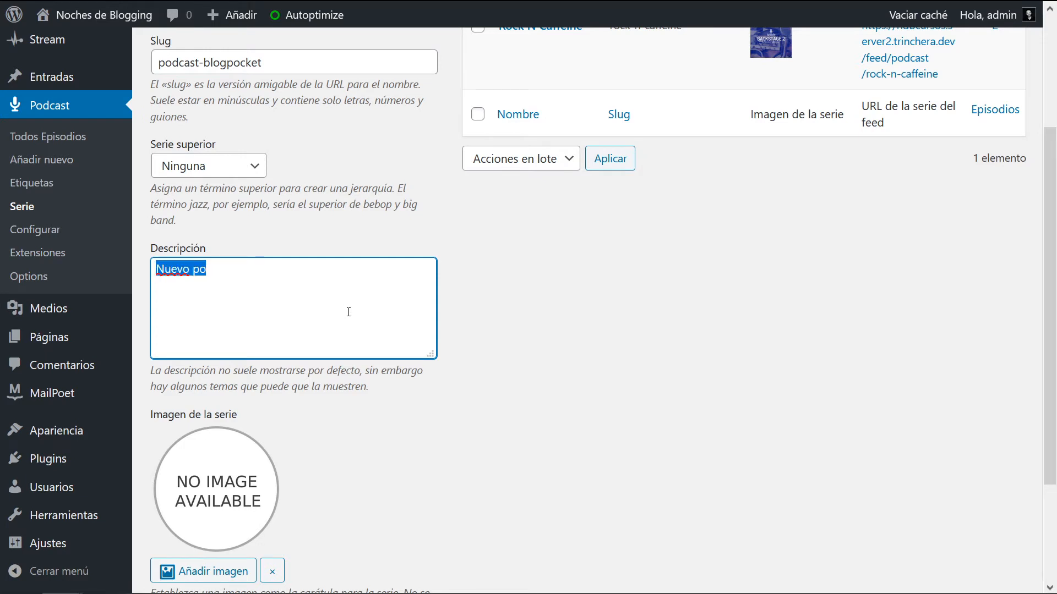
{"action": "type", "text": "Podcast so"}
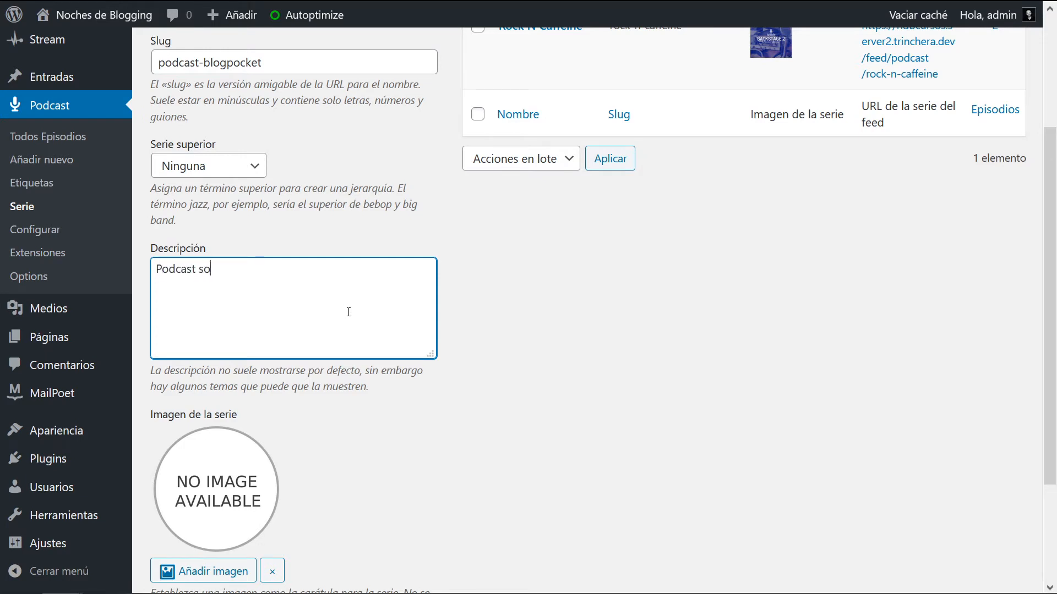
{"action": "type", "text": "bre el nuevo blogging"}
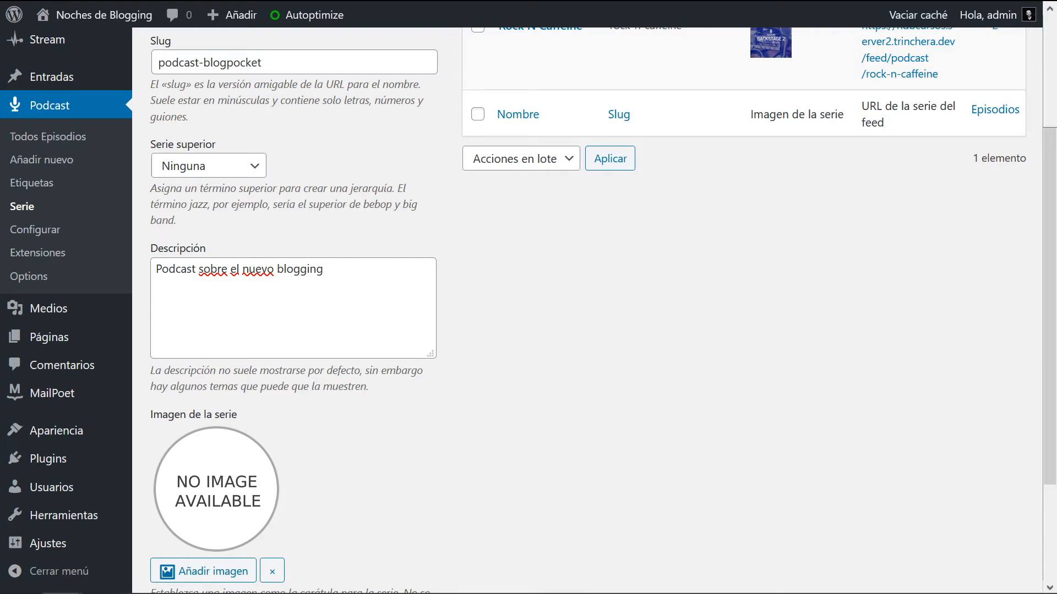
{"action": "left_click_drag", "start_coordinate": [352, 295], "coordinate": [2, 212]}
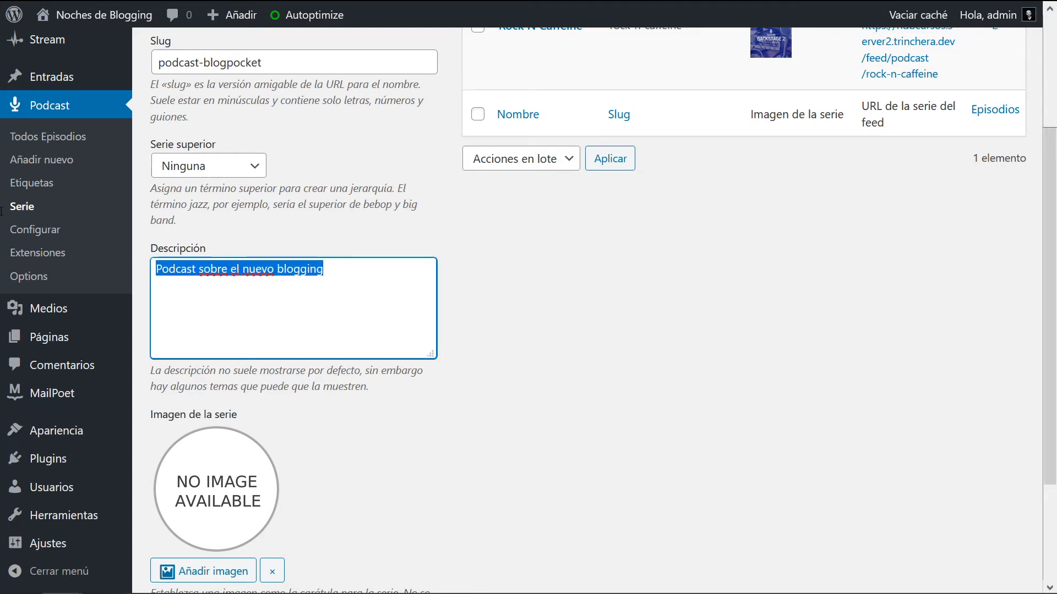
{"action": "key", "text": "BackSpace"}
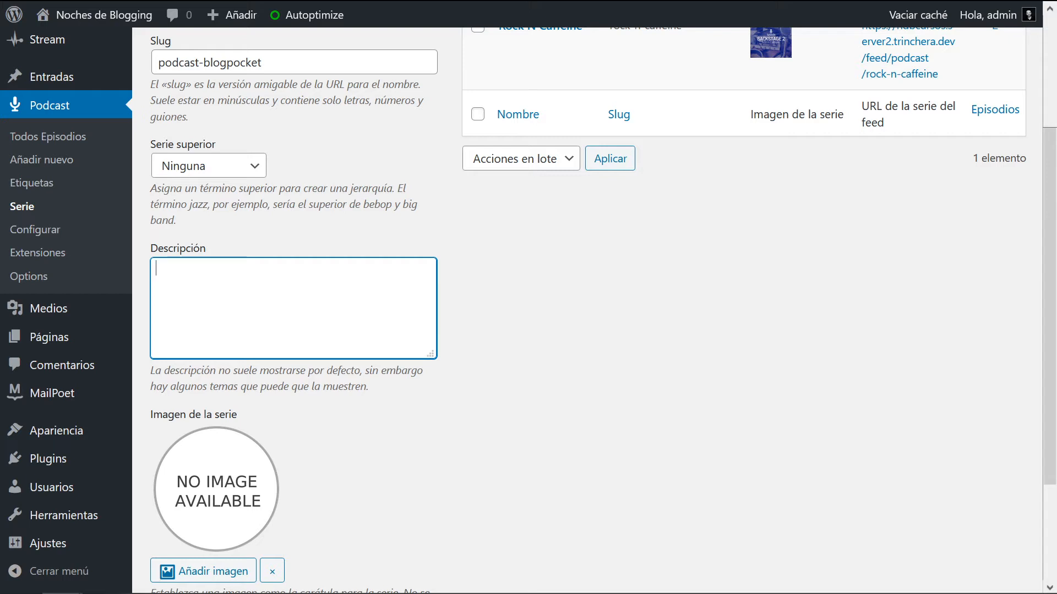
{"action": "key", "text": "alt+Tab"}
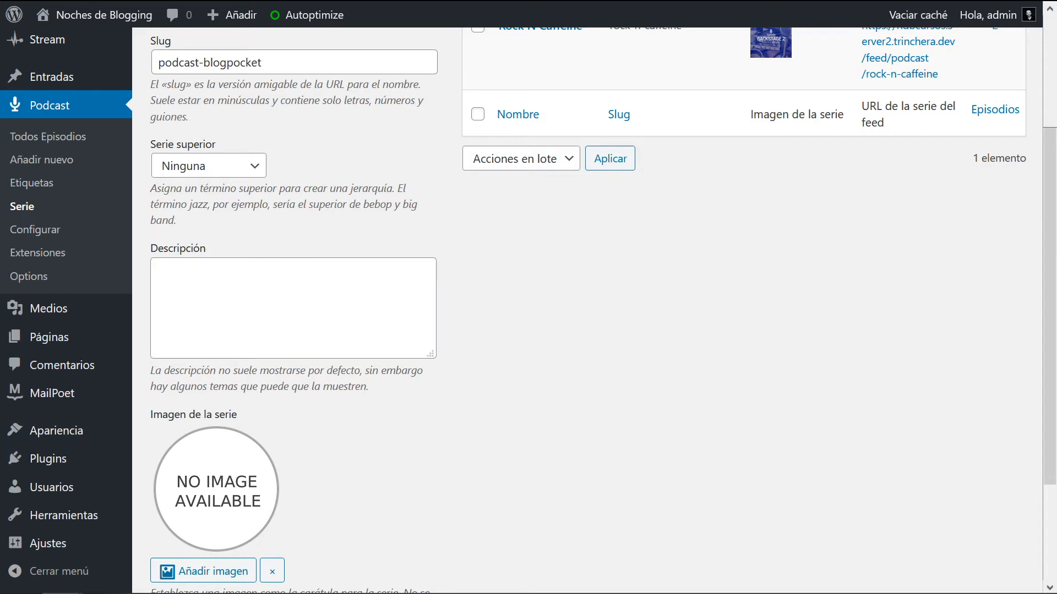
{"action": "left_click", "coordinate": [349, 291]}
{"action": "key", "text": "ctrl+v"}
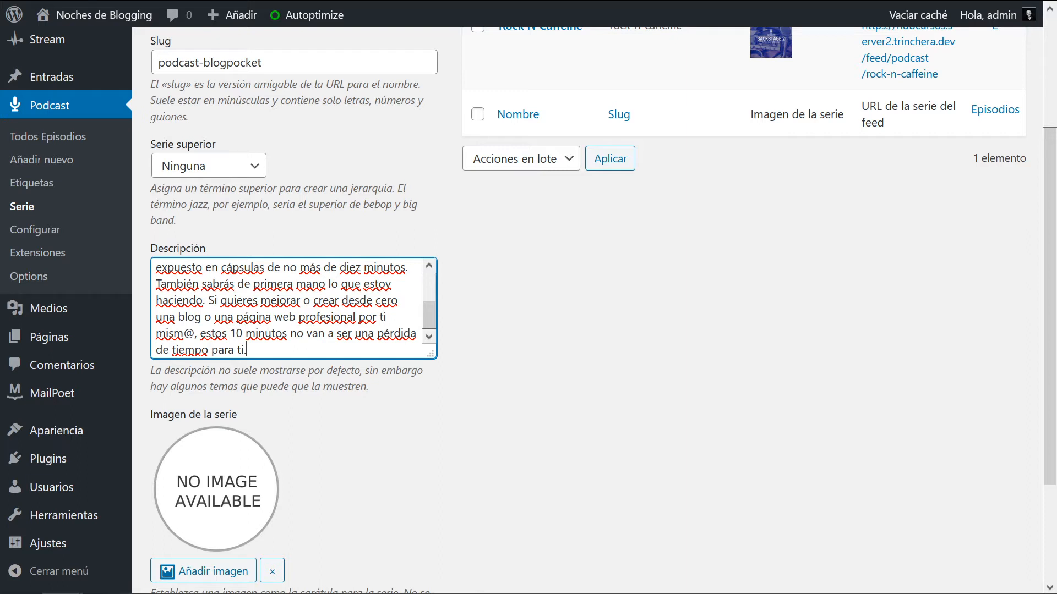
{"action": "key", "text": "alt+Tab"}
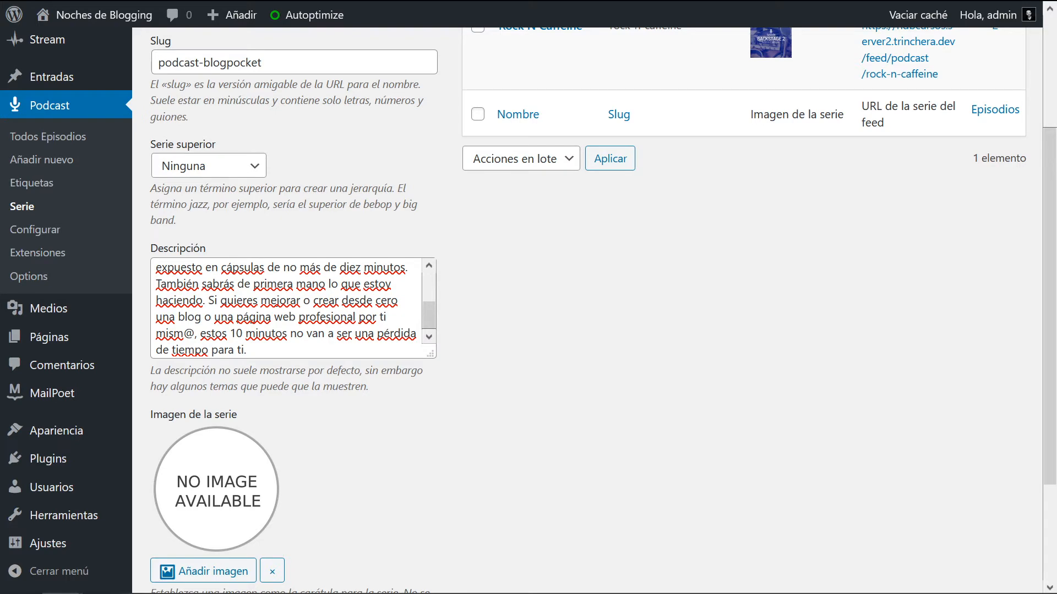
{"action": "scroll", "coordinate": [223, 468], "scroll_direction": "down", "scroll_amount": 3}
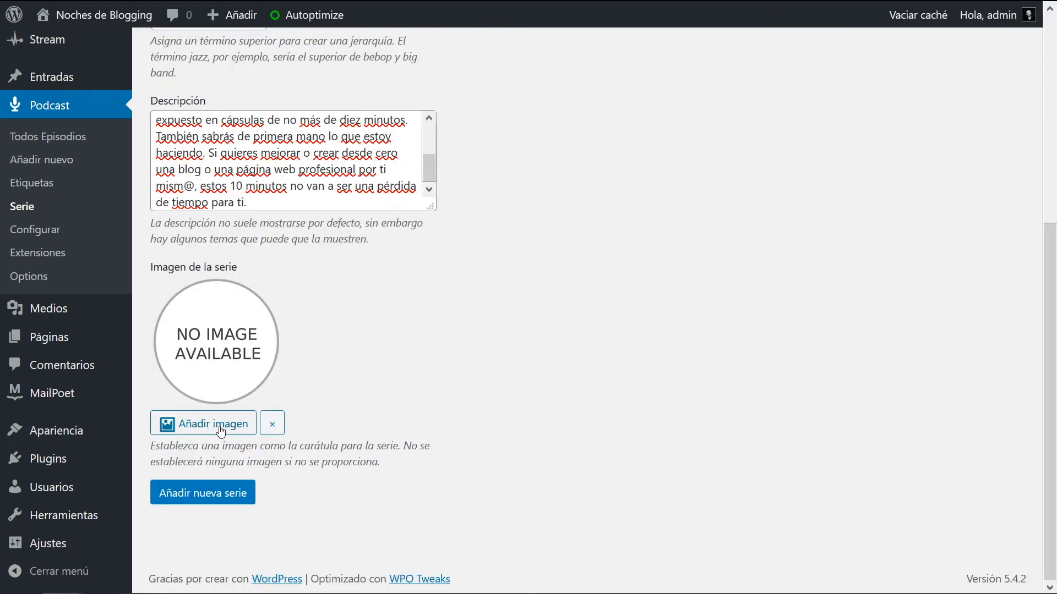
- Upload RADIO-BLOGPOCKET-2-COVER-1019x1024.png and use it as the series cover image
{"action": "left_click", "coordinate": [220, 431]}
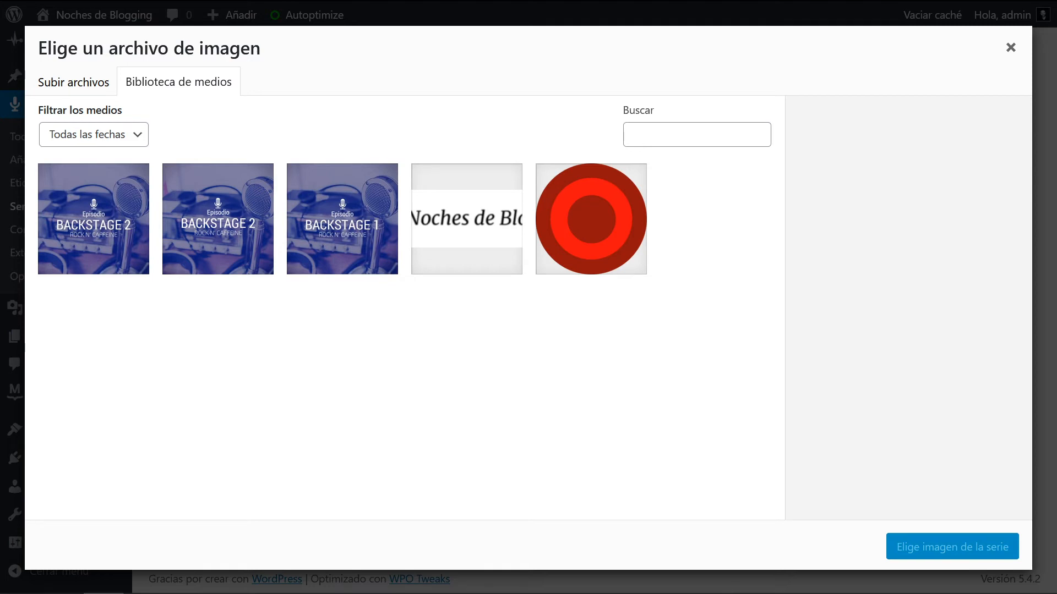
{"action": "left_click_drag", "start_coordinate": [519, 370], "coordinate": [585, 354]}
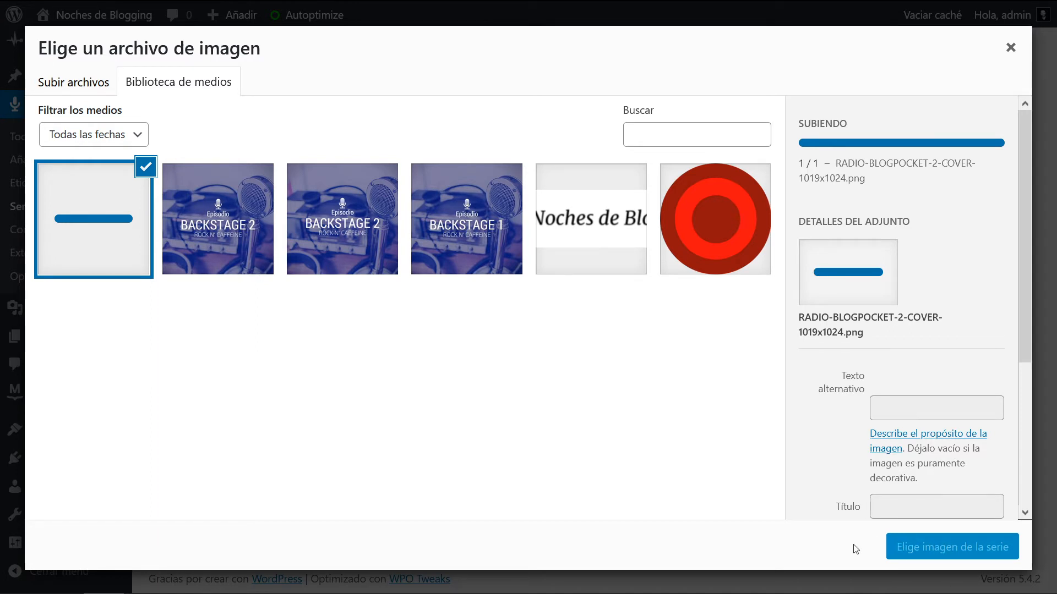
{"action": "left_click", "coordinate": [892, 547]}
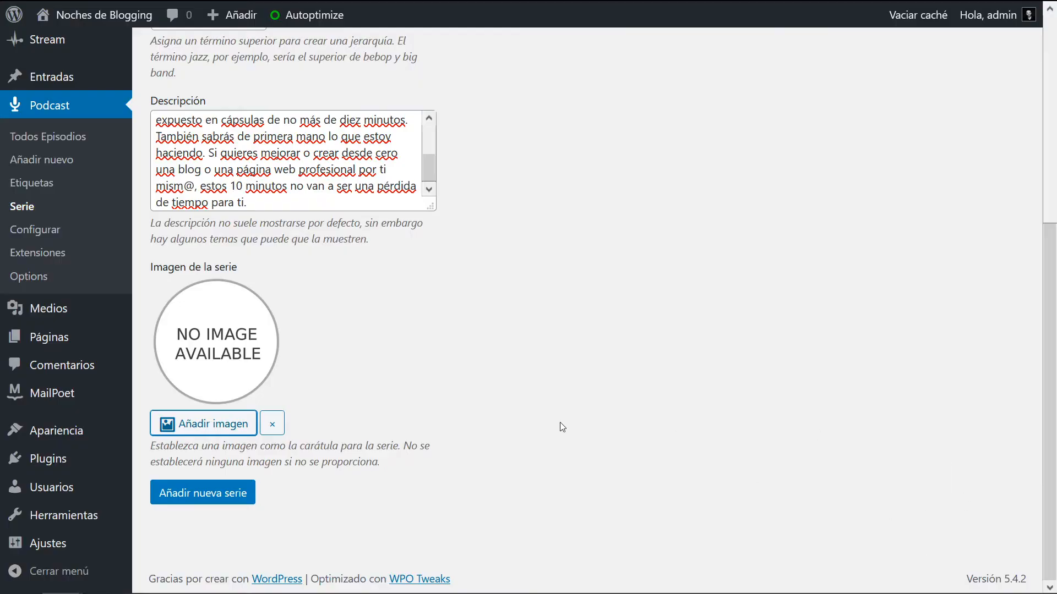
- Add the Podcast Blogpocket series, then go to the list of all podcast episodes
{"action": "left_click", "coordinate": [206, 500]}
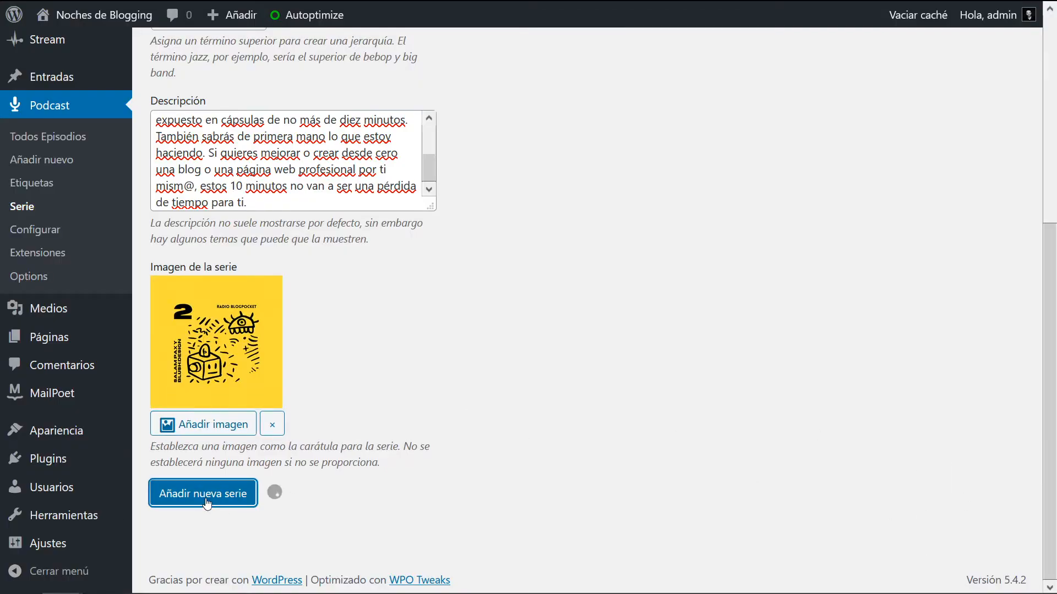
{"action": "scroll", "coordinate": [562, 425], "scroll_direction": "up", "scroll_amount": 6}
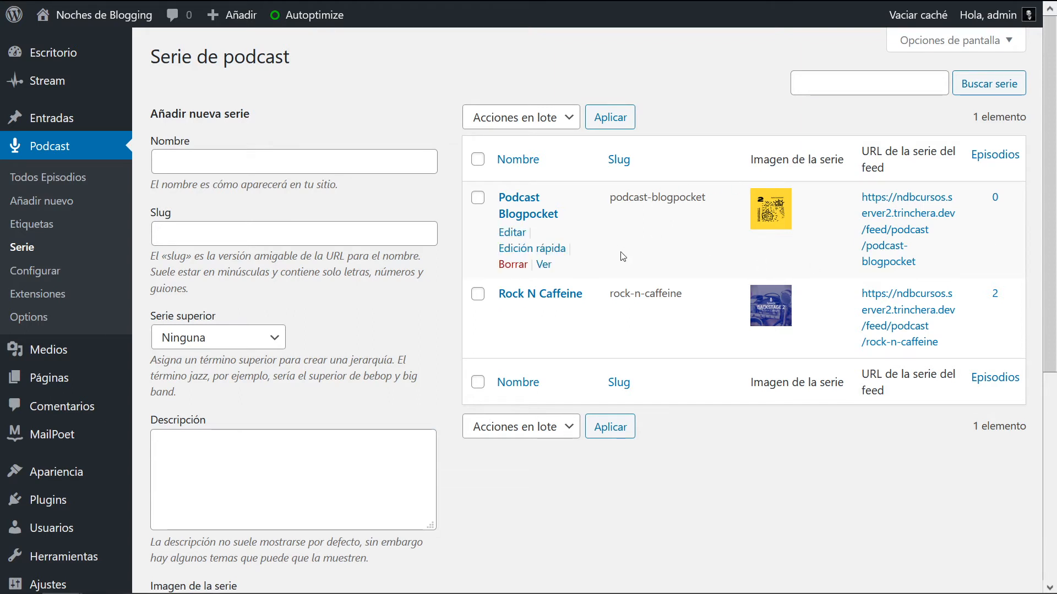
{"action": "left_click", "coordinate": [45, 184]}
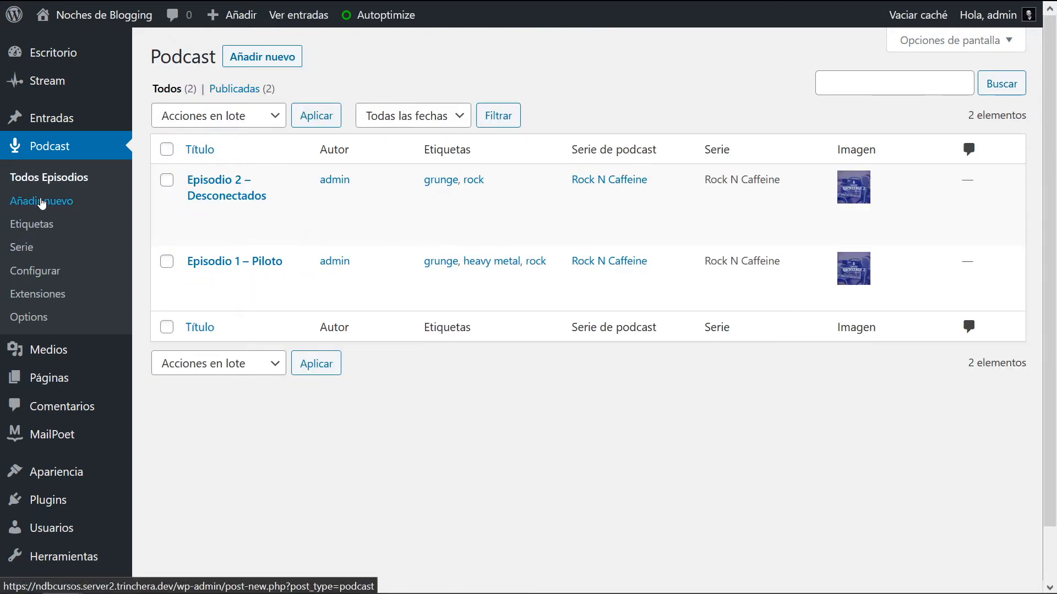
- Start a new episode titled 'Radio Blogpocket: estrenando podcast con editorial y agradecimientos (Episodio 1)' with a pasted description
{"action": "left_click", "coordinate": [48, 202]}
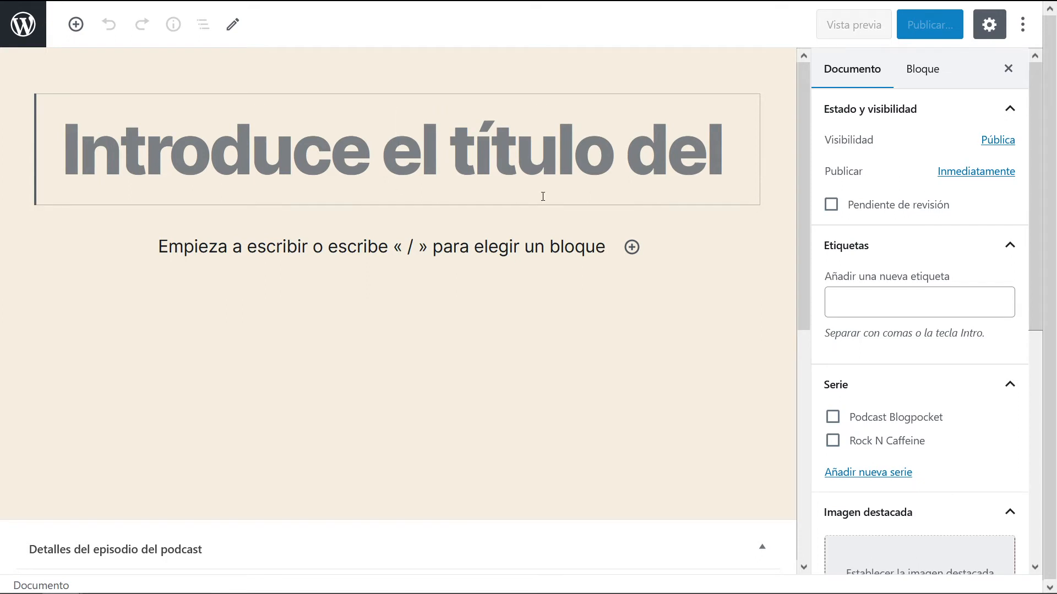
{"action": "type", "text": "Radio Blogpocket: estrenando podcast con editorial y agradecimientos (Episodio 1)"}
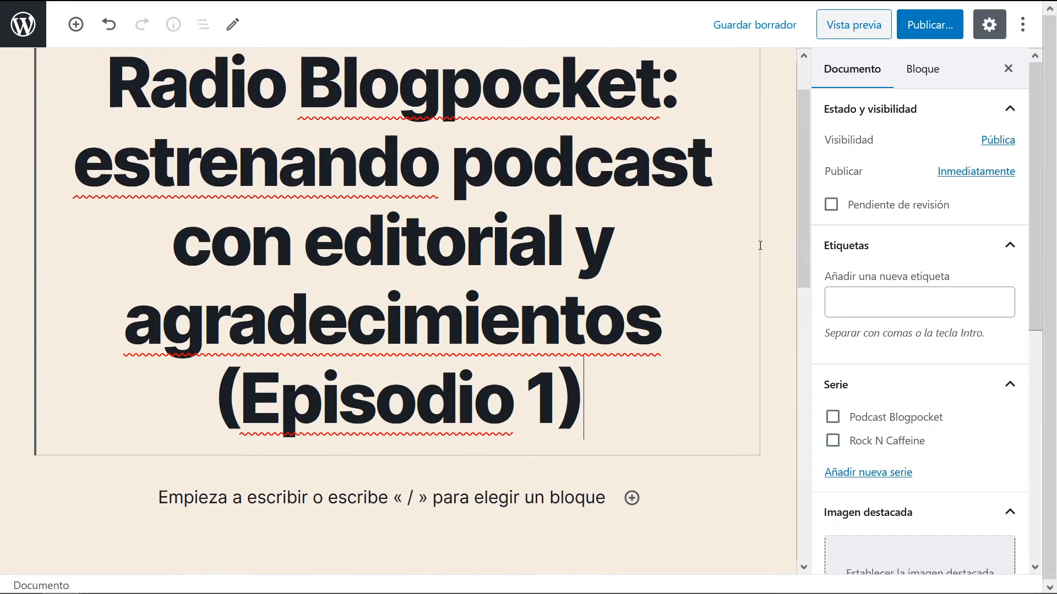
{"action": "scroll", "coordinate": [761, 246], "scroll_direction": "down", "scroll_amount": 2}
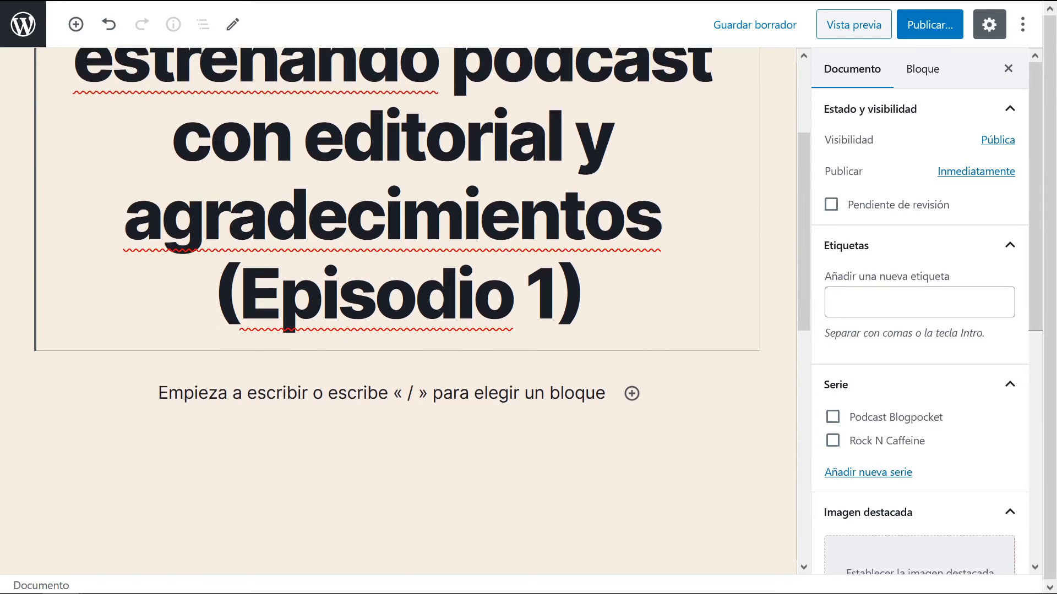
{"action": "left_click", "coordinate": [502, 394]}
{"action": "type", "text": "Radio Blogpocket. Episodio de presentación del podcast con un editorial que incluye, entre otras cosas, un agradecimiento a los invitados de Noches de Blogging."}
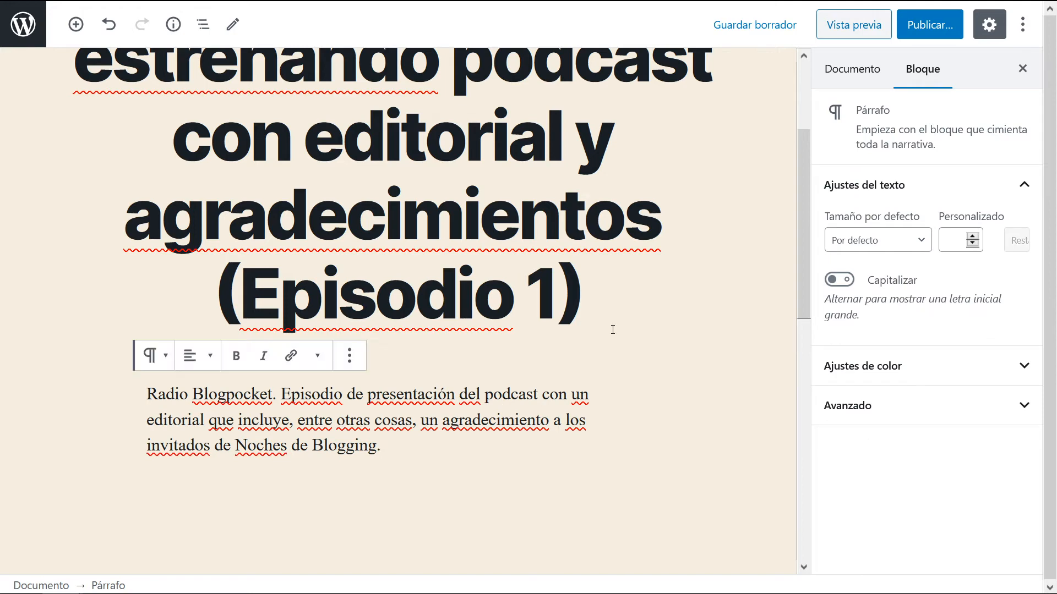
- Open the media library from the episode details to upload the podcast file
{"action": "scroll", "coordinate": [618, 372], "scroll_direction": "down", "scroll_amount": 5}
{"action": "scroll", "coordinate": [537, 291], "scroll_direction": "down", "scroll_amount": 3}
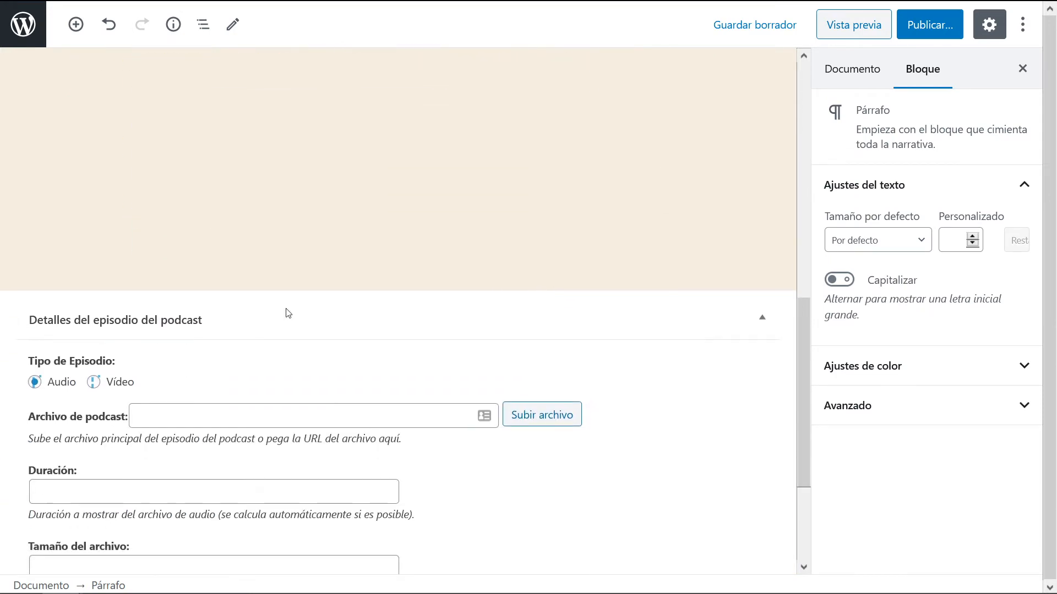
{"action": "left_click", "coordinate": [542, 416]}
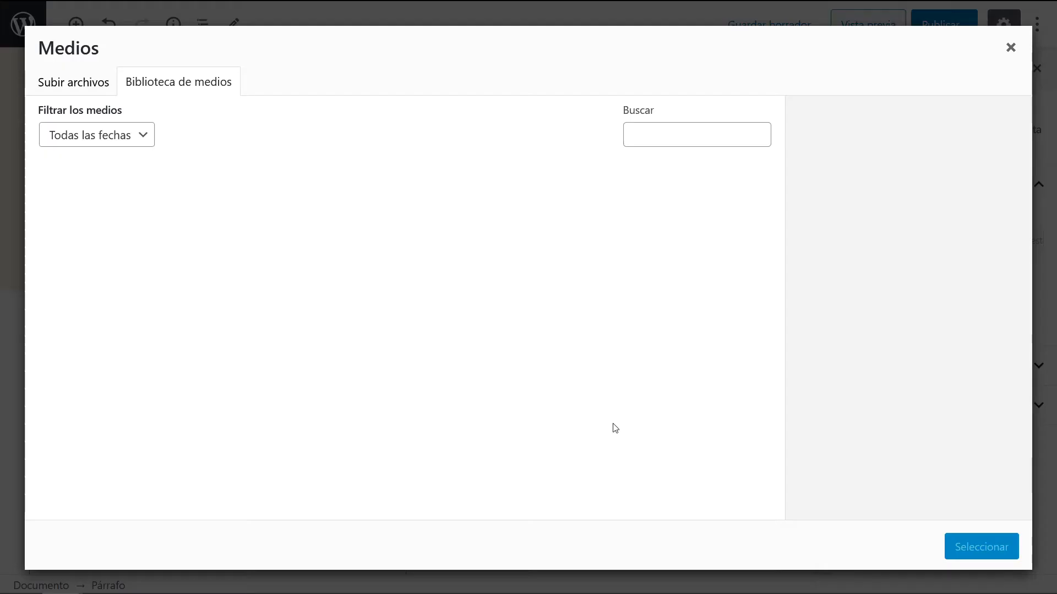
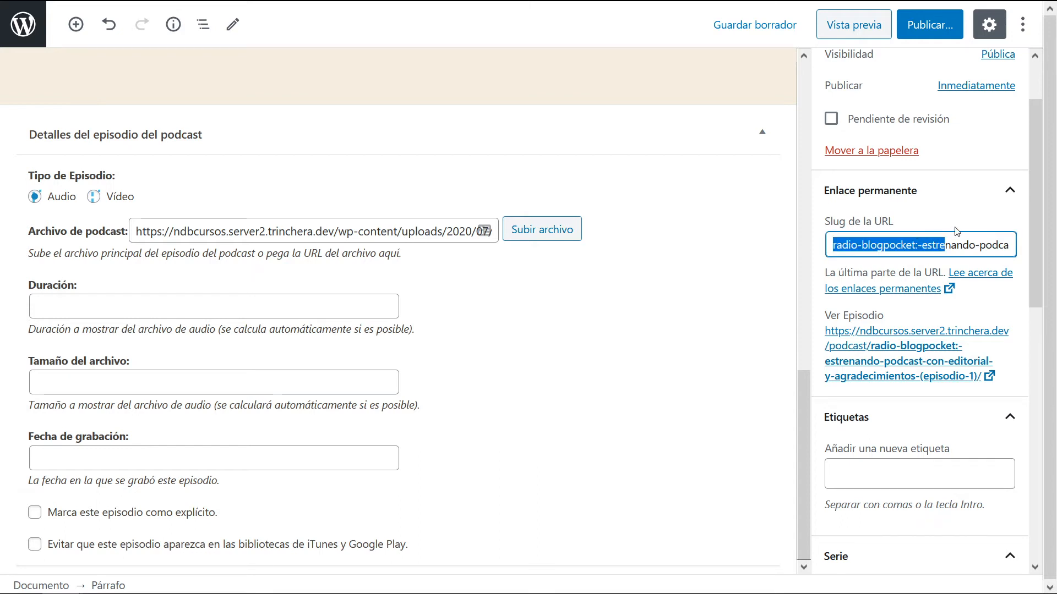
- Shorten the episode's URL slug to radio-blogpocket-1
{"action": "left_click", "coordinate": [926, 246]}
{"action": "left_click", "coordinate": [974, 243]}
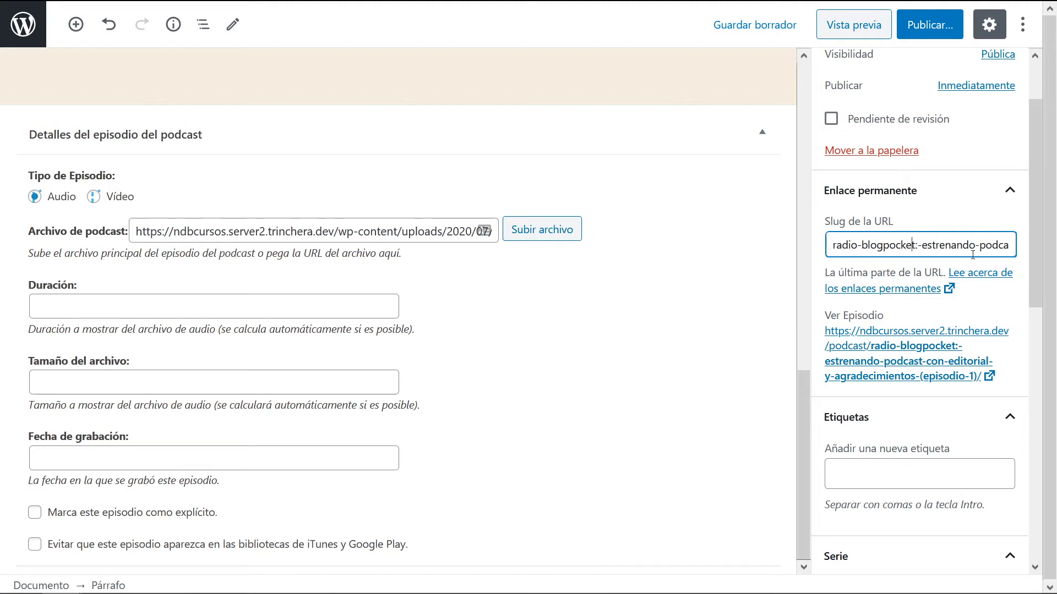
{"action": "key", "text": "ctrl+shift+Right"}
{"action": "key", "text": "ctrl+shift+Right"}
{"action": "key", "text": "ctrl+shift+Right"}
{"action": "key", "text": "ctrl+shift+Right"}
{"action": "key", "text": "ctrl+shift+Right"}
{"action": "key", "text": "ctrl+shift+Right"}
{"action": "key", "text": "ctrl+shift+Right"}
{"action": "key", "text": "ctrl+shift+Right"}
{"action": "key", "text": "ctrl+shift+Right"}
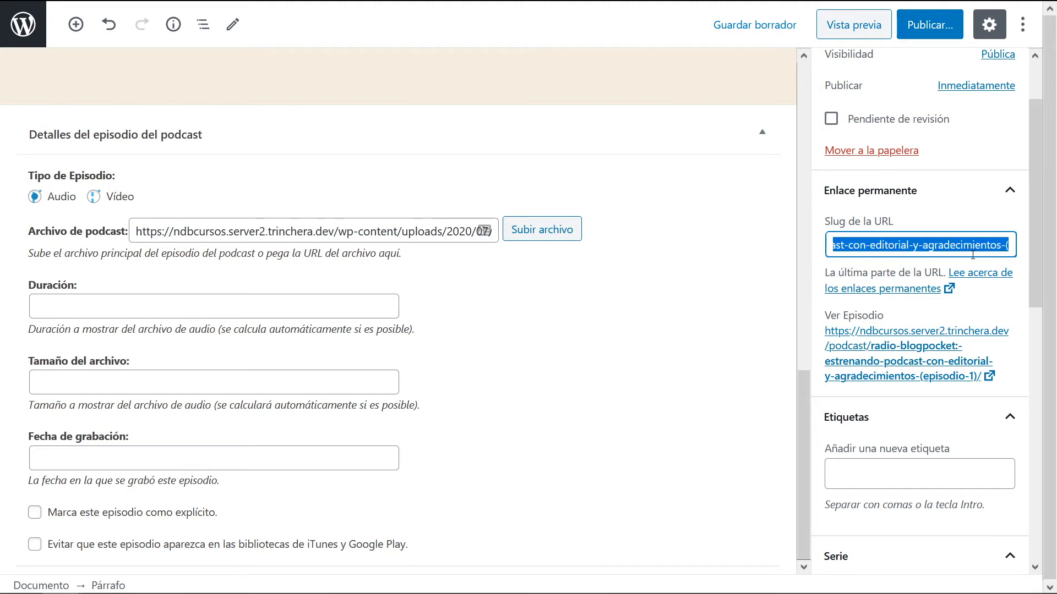
{"action": "key", "text": "BackSpace"}
{"action": "type", "text": "-1"}
- Tag the episode 'blogging' and add it to the Podcast Blogpocket series
{"action": "scroll", "coordinate": [903, 325], "scroll_direction": "down", "scroll_amount": 2}
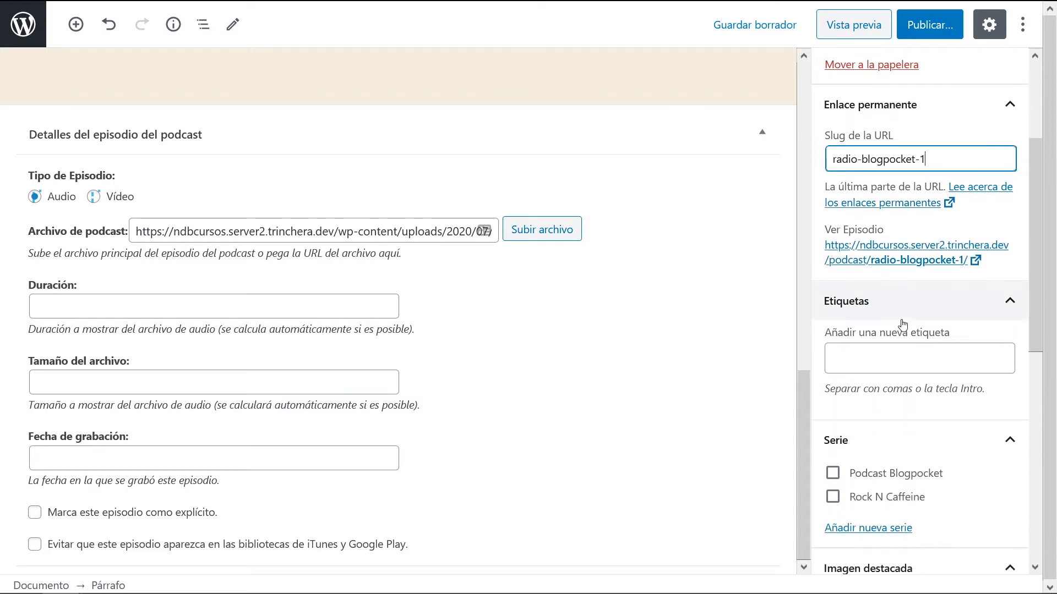
{"action": "scroll", "coordinate": [903, 324], "scroll_direction": "down", "scroll_amount": 2}
{"action": "left_click", "coordinate": [923, 283]}
{"action": "type", "text": "blog"}
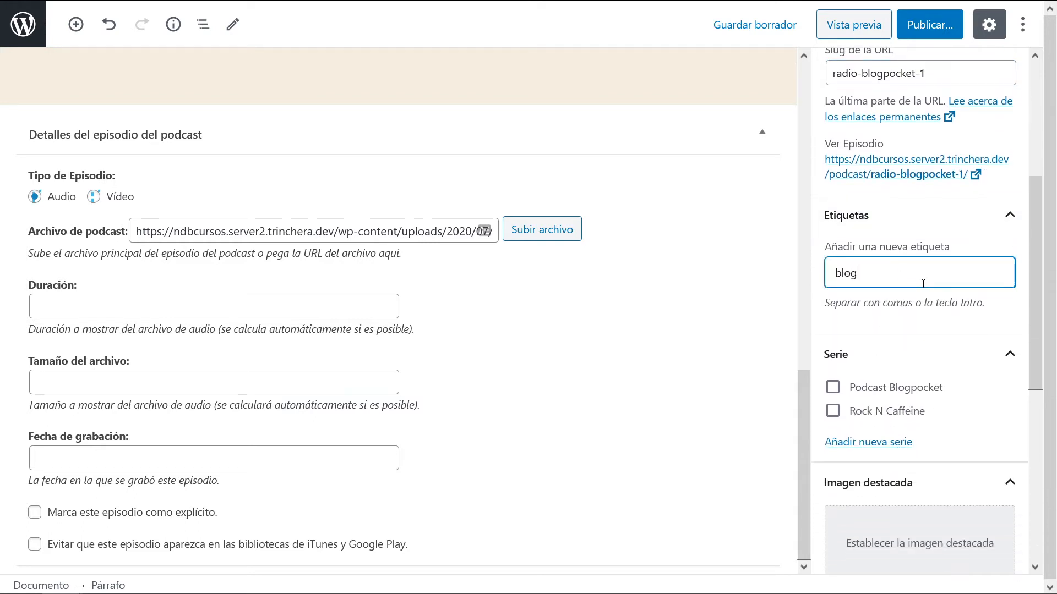
{"action": "key", "text": "Return"}
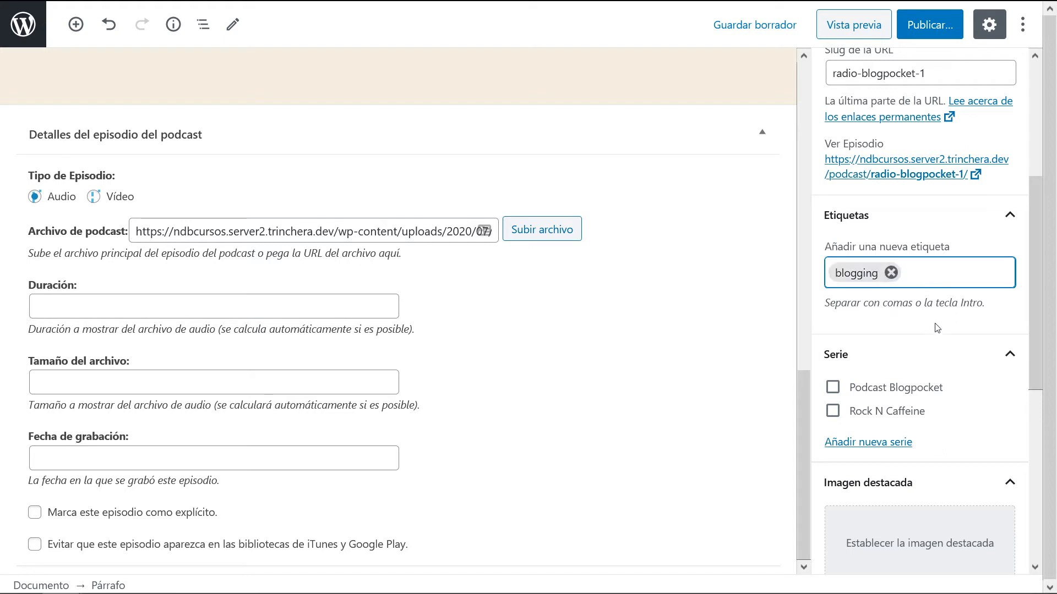
{"action": "scroll", "coordinate": [930, 319], "scroll_direction": "down", "scroll_amount": 2}
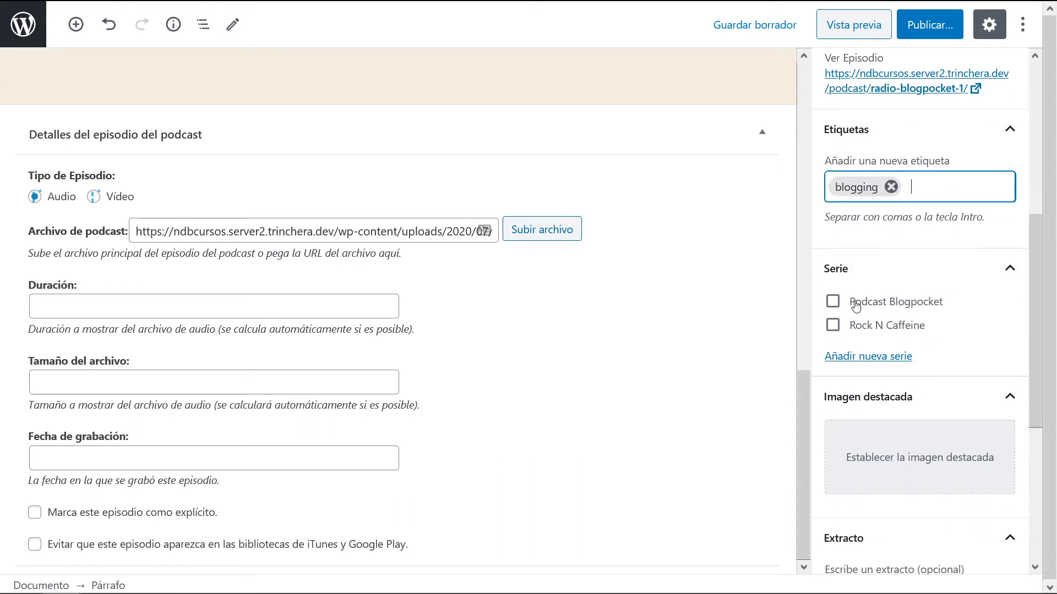
{"action": "left_click", "coordinate": [878, 302]}
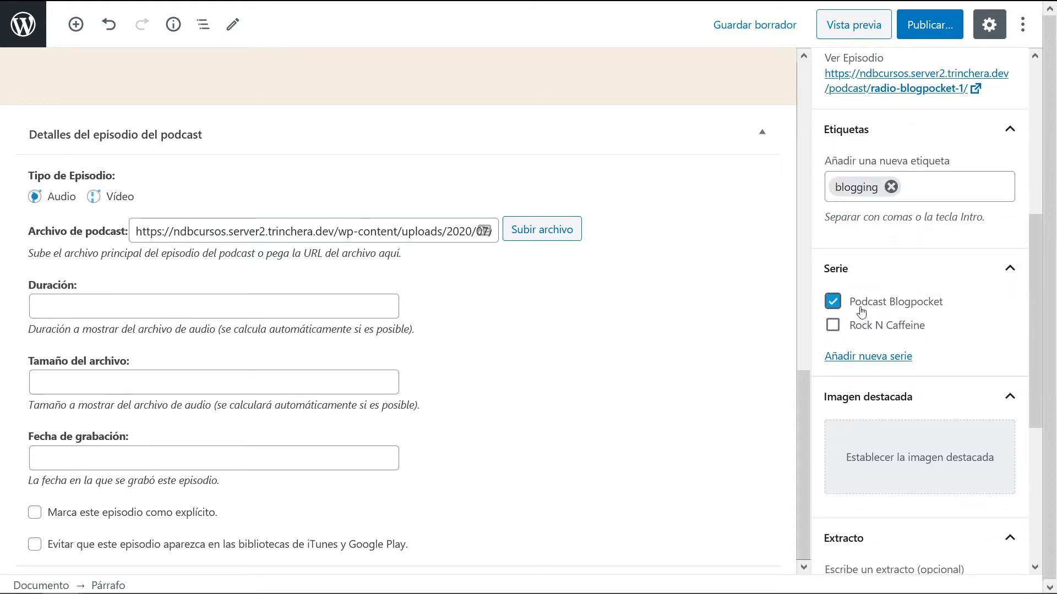
- Set the yellow RADIO BLOGPOCKET cover as the featured image
{"action": "left_click", "coordinate": [899, 456]}
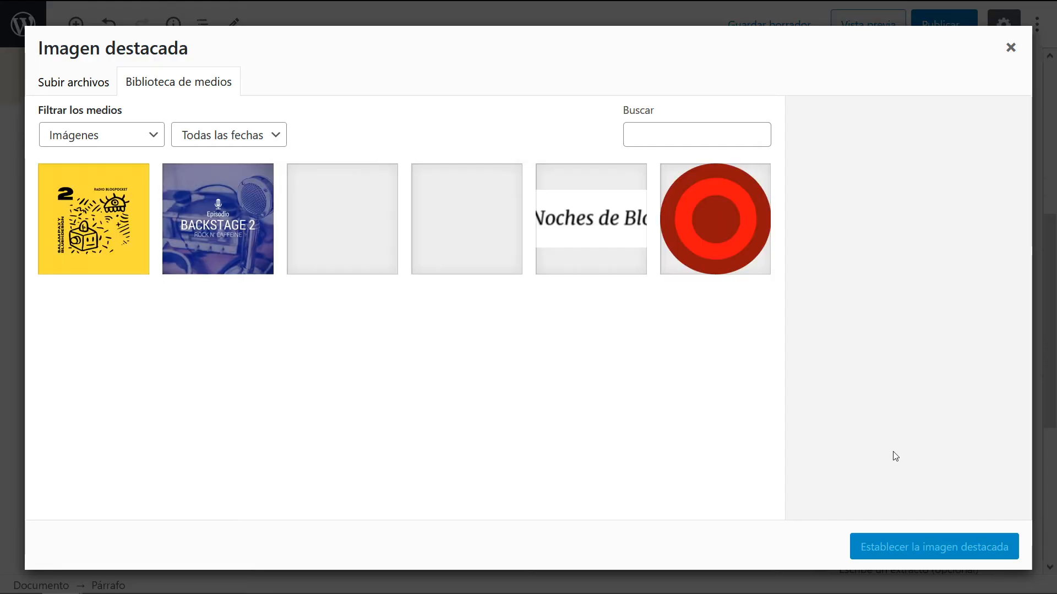
{"action": "left_click", "coordinate": [118, 246]}
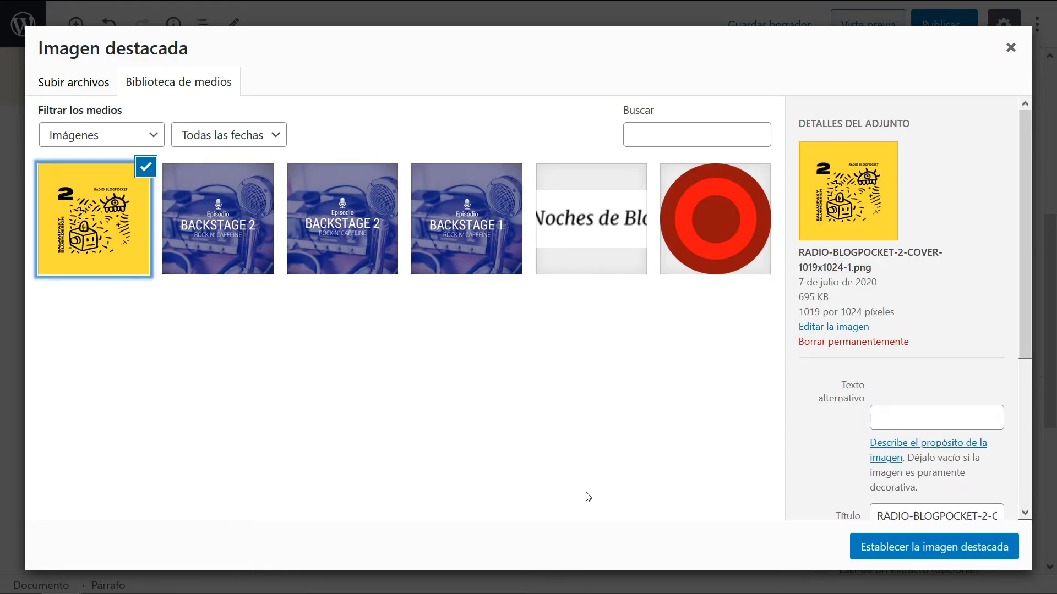
{"action": "left_click", "coordinate": [855, 552]}
- Copy the intro paragraph into the Extracto excerpt and hit Publicar
{"action": "scroll", "coordinate": [897, 308], "scroll_direction": "down", "scroll_amount": 5}
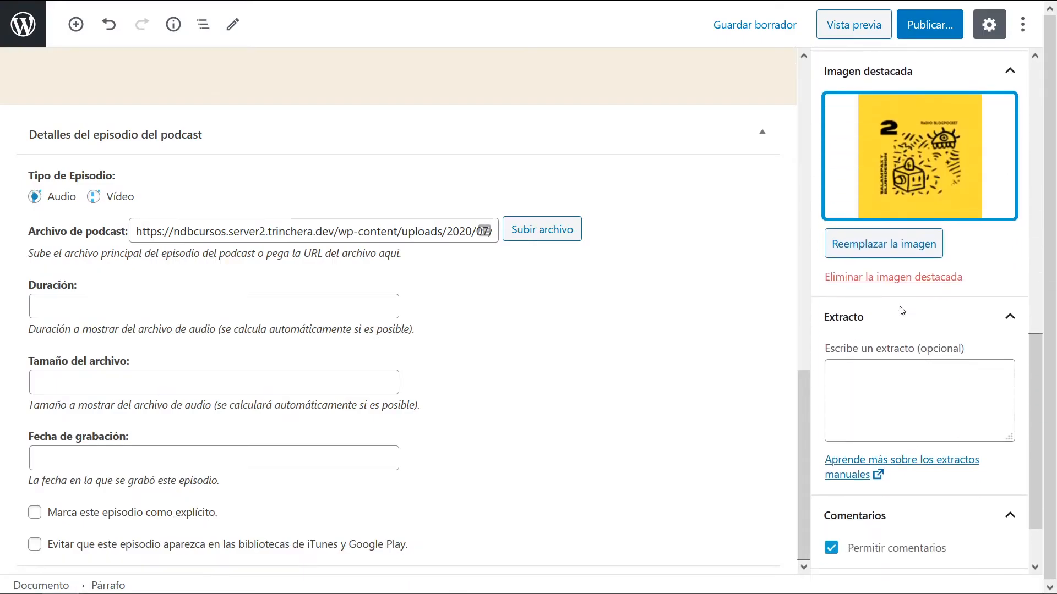
{"action": "left_click", "coordinate": [877, 394]}
{"action": "scroll", "coordinate": [397, 438], "scroll_direction": "up", "scroll_amount": 10}
{"action": "scroll", "coordinate": [397, 438], "scroll_direction": "down", "scroll_amount": 2}
{"action": "left_click_drag", "start_coordinate": [397, 439], "coordinate": [144, 380]}
{"action": "key", "text": "ctrl+c"}
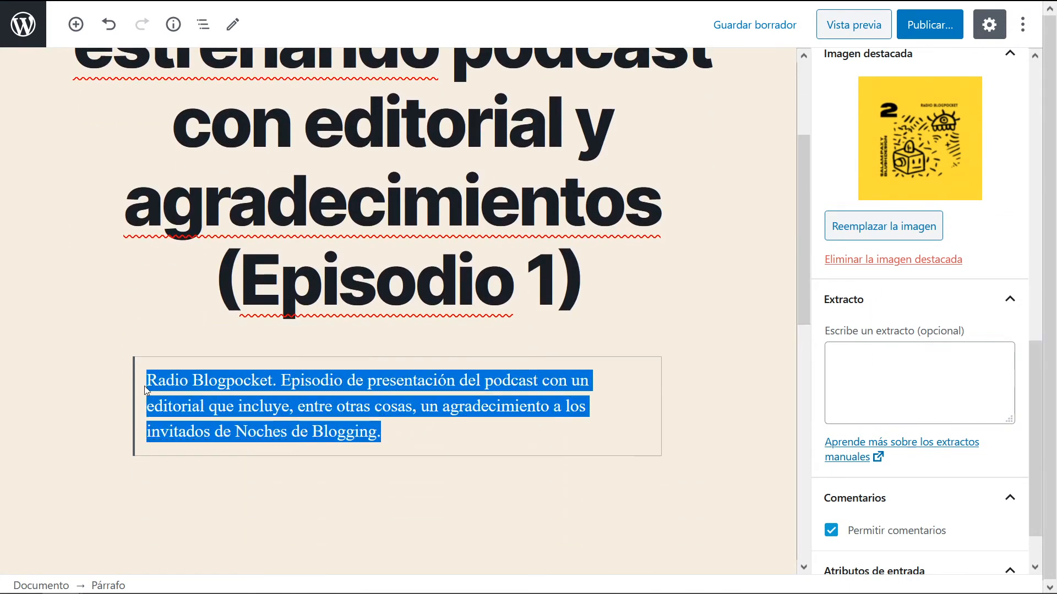
{"action": "scroll", "coordinate": [246, 396], "scroll_direction": "up", "scroll_amount": 1}
{"action": "scroll", "coordinate": [646, 369], "scroll_direction": "down", "scroll_amount": 6}
{"action": "left_click", "coordinate": [930, 398]}
{"action": "key", "text": "ctrl+v"}
{"action": "scroll", "coordinate": [938, 363], "scroll_direction": "down", "scroll_amount": 1}
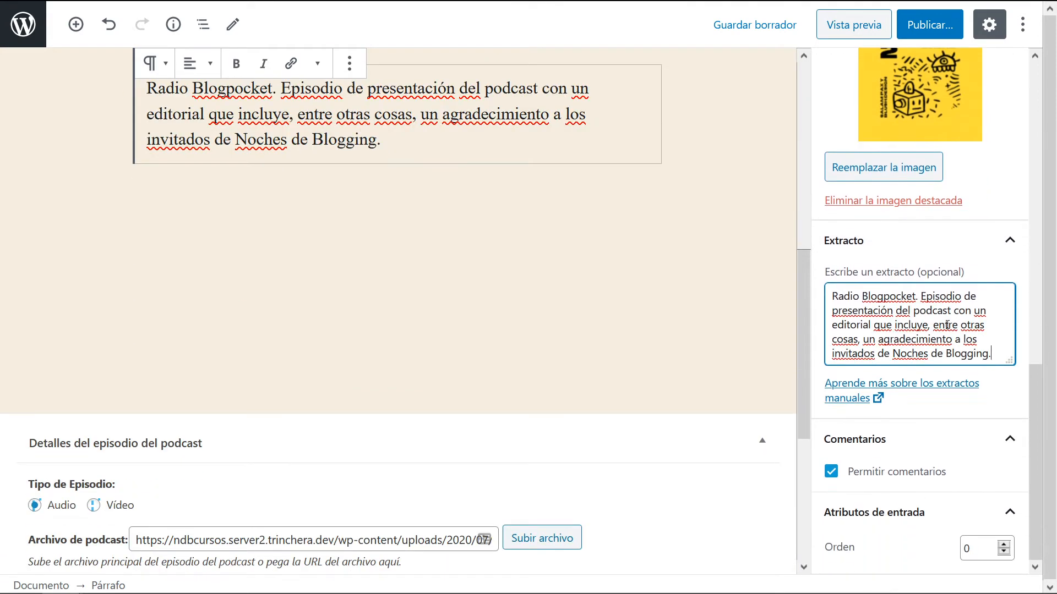
{"action": "scroll", "coordinate": [953, 245], "scroll_direction": "up", "scroll_amount": 10}
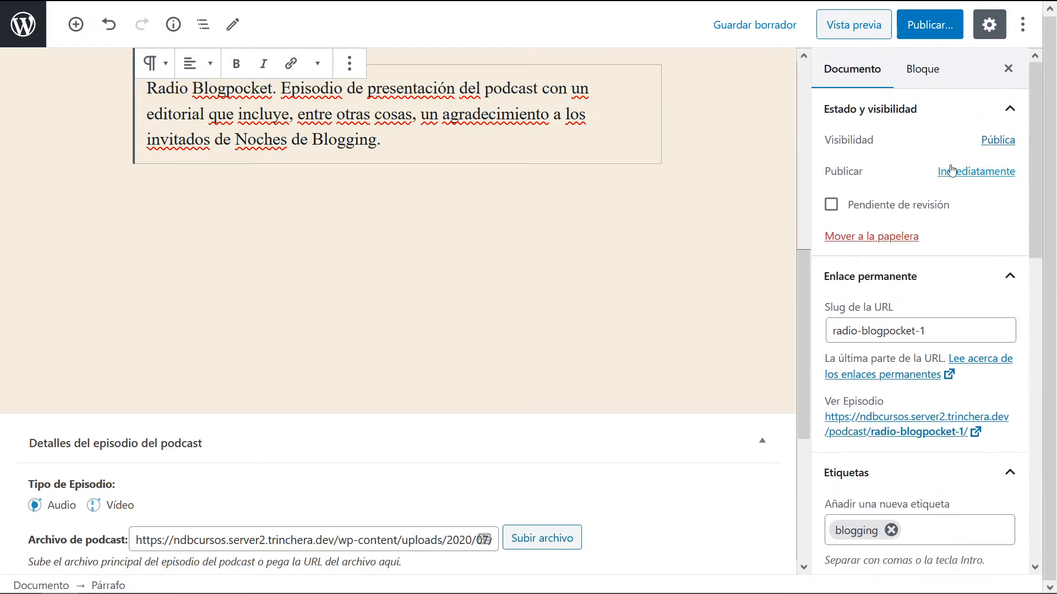
{"action": "left_click", "coordinate": [934, 29]}
- Confirm publishing and view the live Radio Blogpocket episode page
{"action": "left_click", "coordinate": [930, 25]}
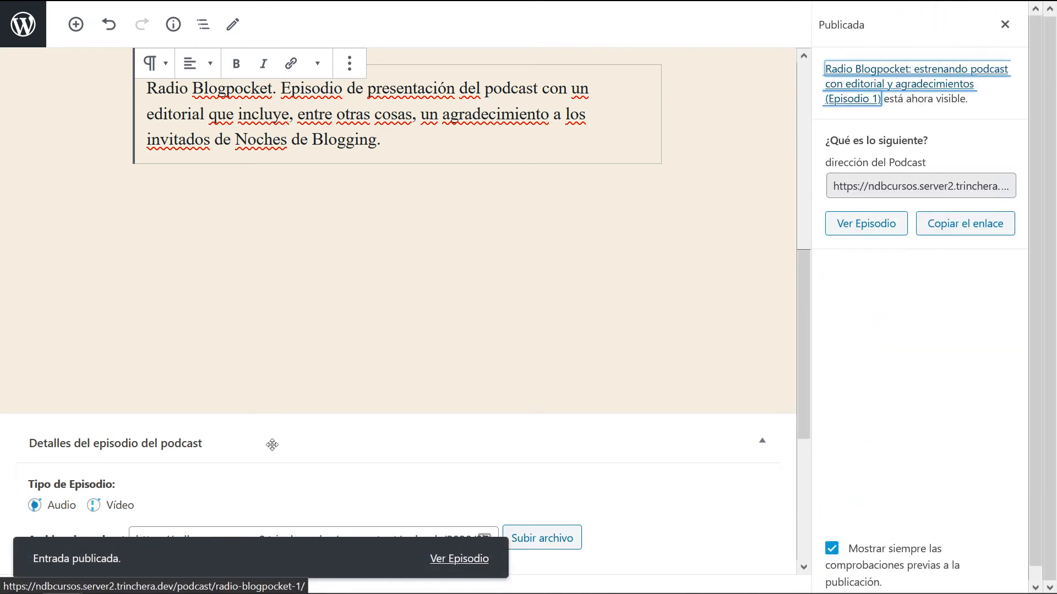
{"action": "left_click", "coordinate": [470, 562]}
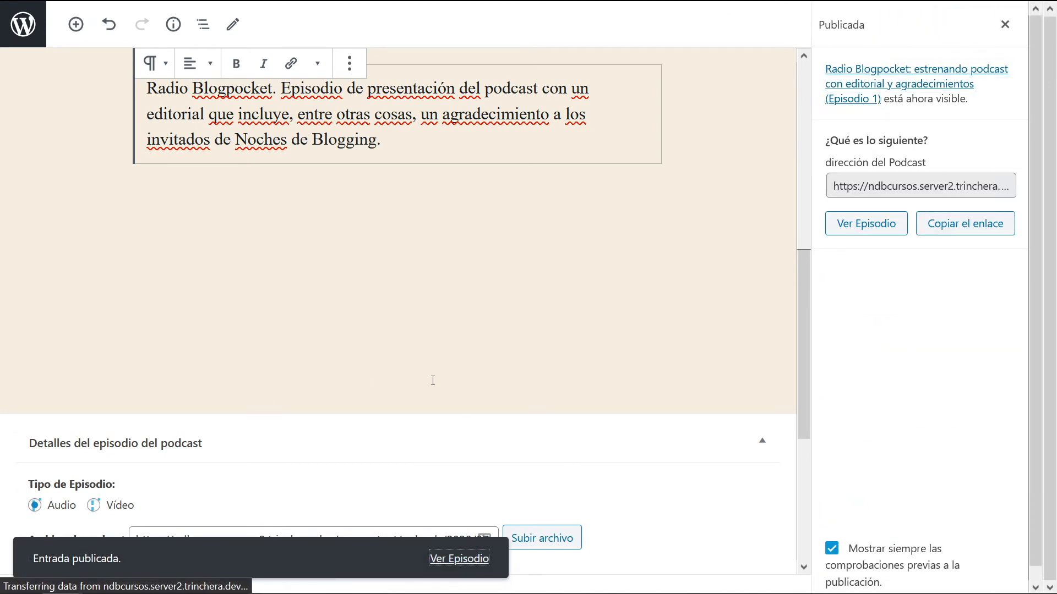
{"action": "scroll", "coordinate": [557, 222], "scroll_direction": "down", "scroll_amount": 15}
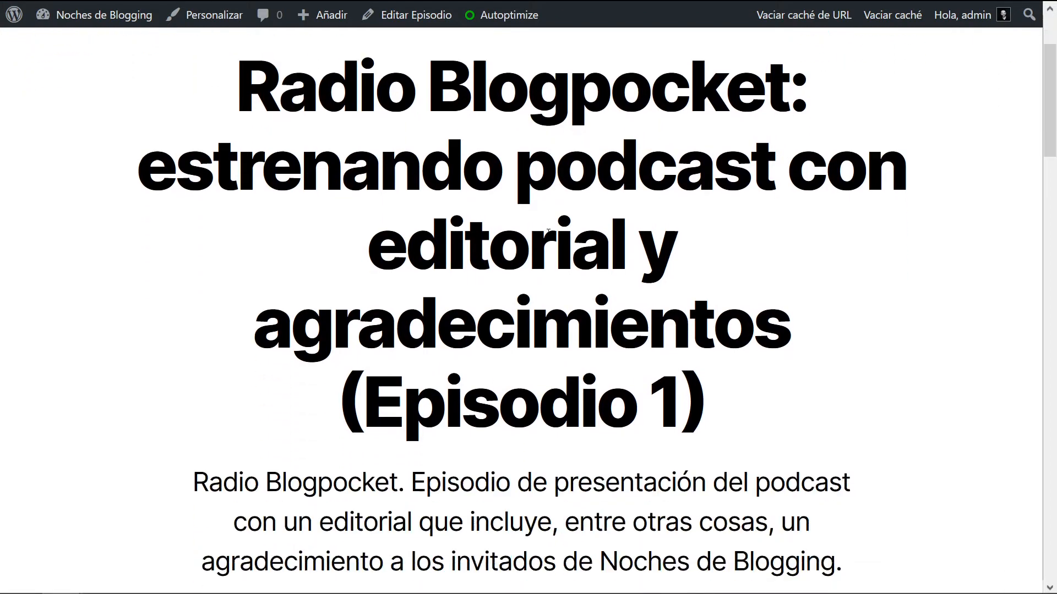
{"action": "scroll", "coordinate": [557, 222], "scroll_direction": "down", "scroll_amount": 15}
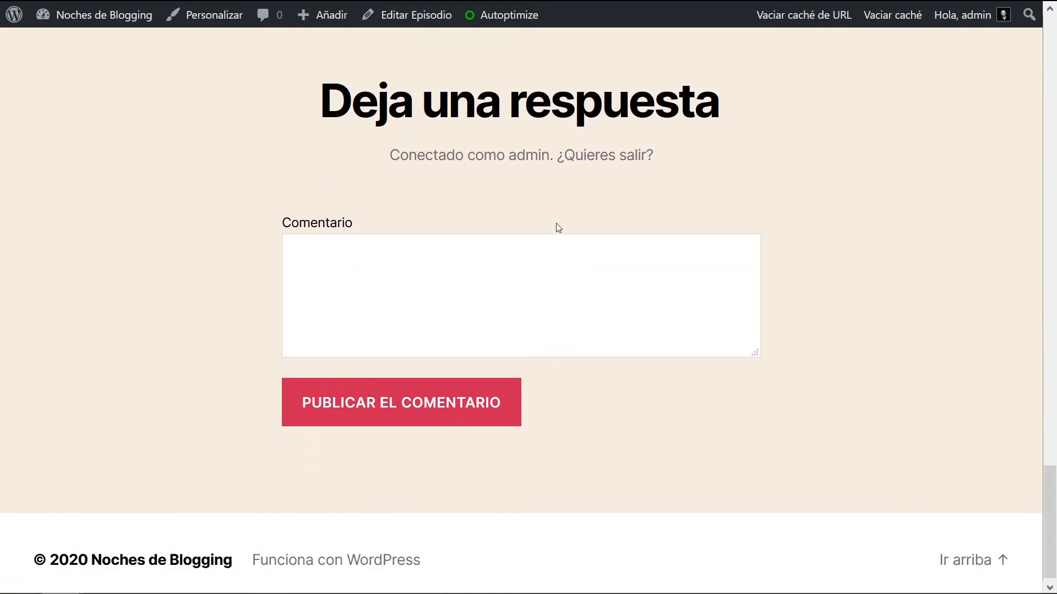
{"action": "scroll", "coordinate": [557, 222], "scroll_direction": "up", "scroll_amount": 10}
{"action": "scroll", "coordinate": [782, 402], "scroll_direction": "up", "scroll_amount": 20}
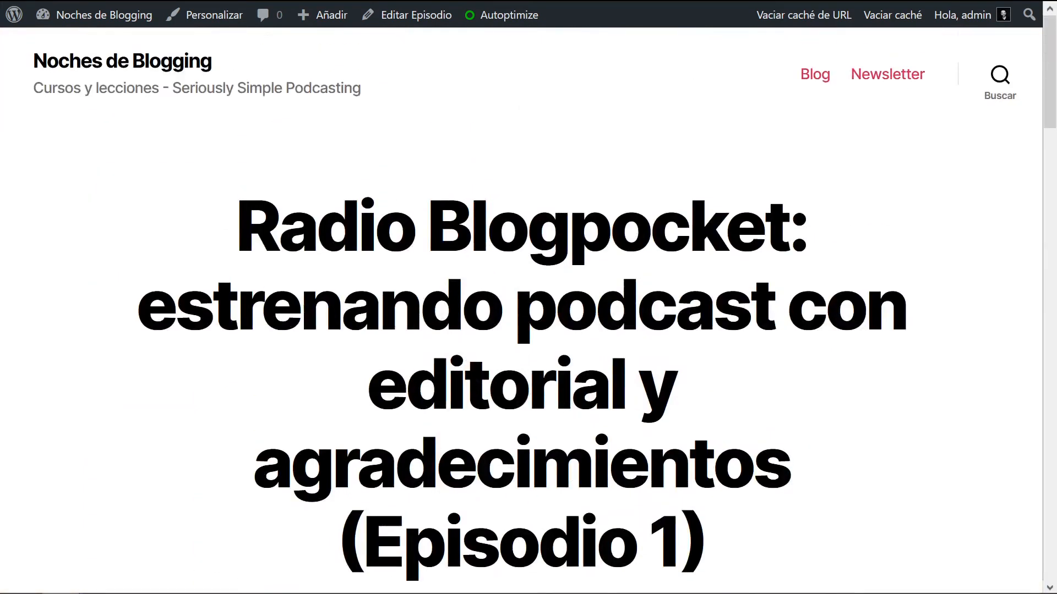
{"action": "scroll", "coordinate": [325, 252], "scroll_direction": "down", "scroll_amount": 20}
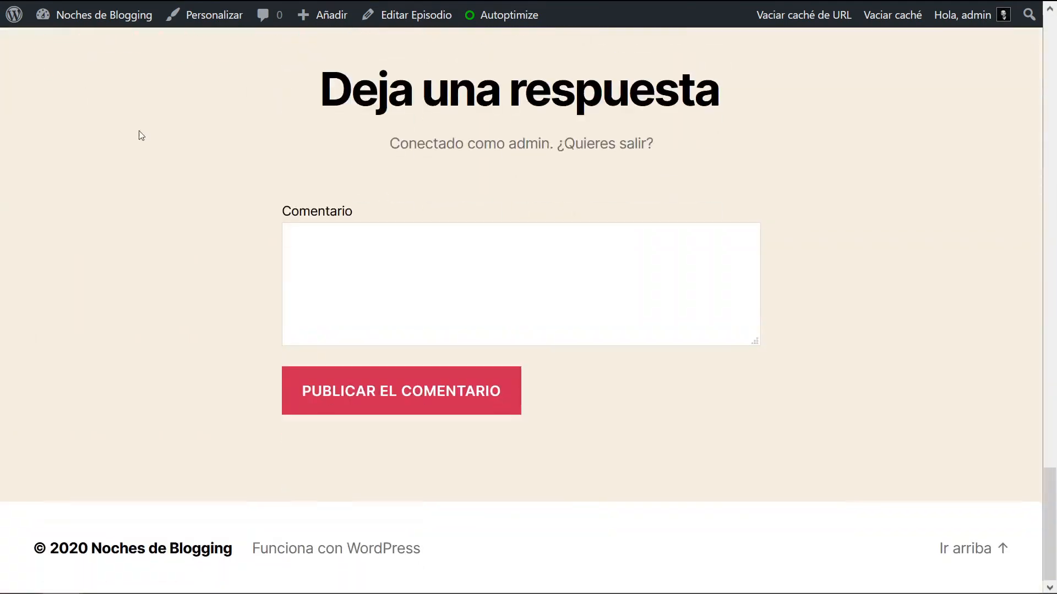
{"action": "scroll", "coordinate": [255, 302], "scroll_direction": "up", "scroll_amount": 5}
{"action": "scroll", "coordinate": [254, 302], "scroll_direction": "up", "scroll_amount": 1}
- Browse to the Episodio 2 – Desconectados page and back to Radio Blogpocket
{"action": "left_click", "coordinate": [172, 306]}
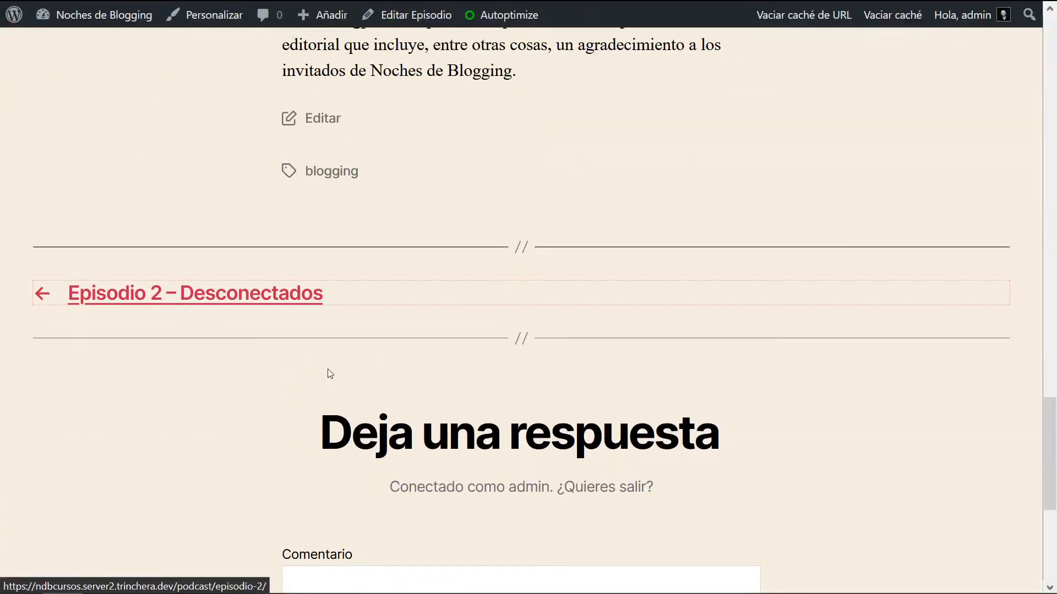
{"action": "scroll", "coordinate": [500, 279], "scroll_direction": "down", "scroll_amount": 18}
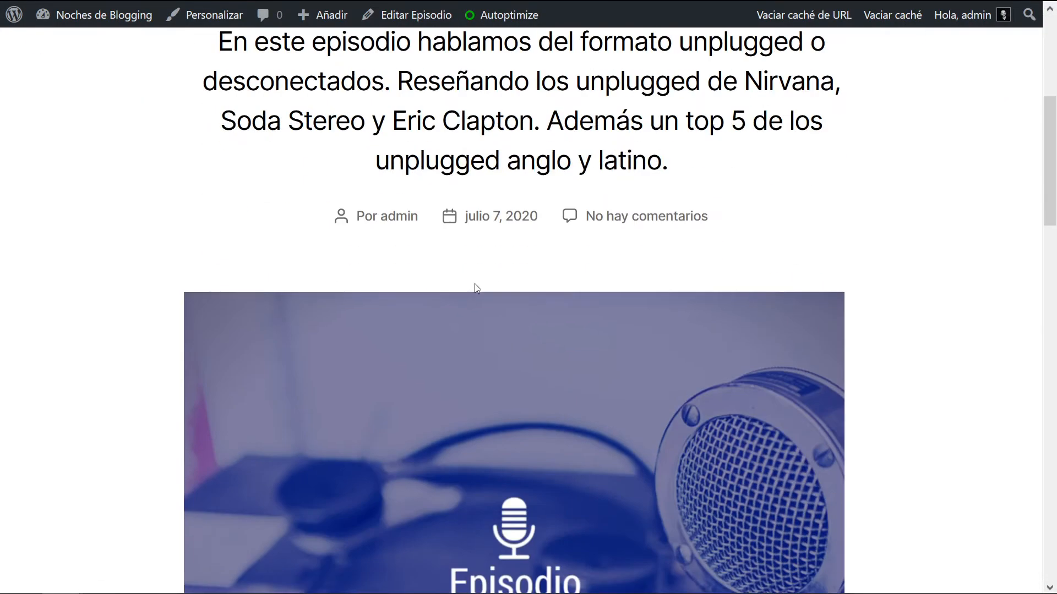
{"action": "scroll", "coordinate": [480, 296], "scroll_direction": "up", "scroll_amount": 13}
{"action": "scroll", "coordinate": [480, 296], "scroll_direction": "up", "scroll_amount": 5}
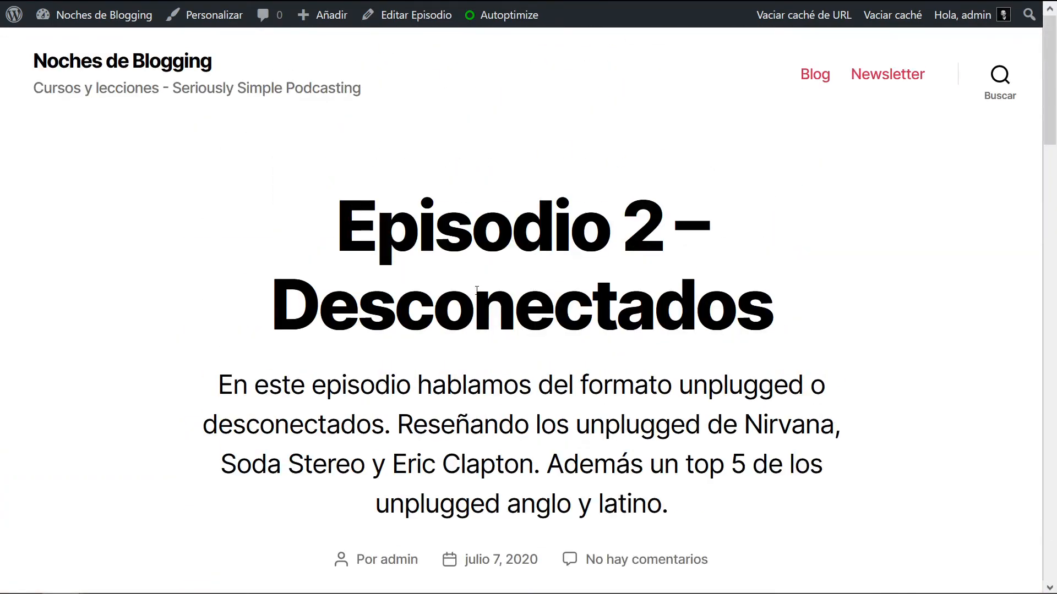
{"action": "scroll", "coordinate": [819, 309], "scroll_direction": "down", "scroll_amount": 20}
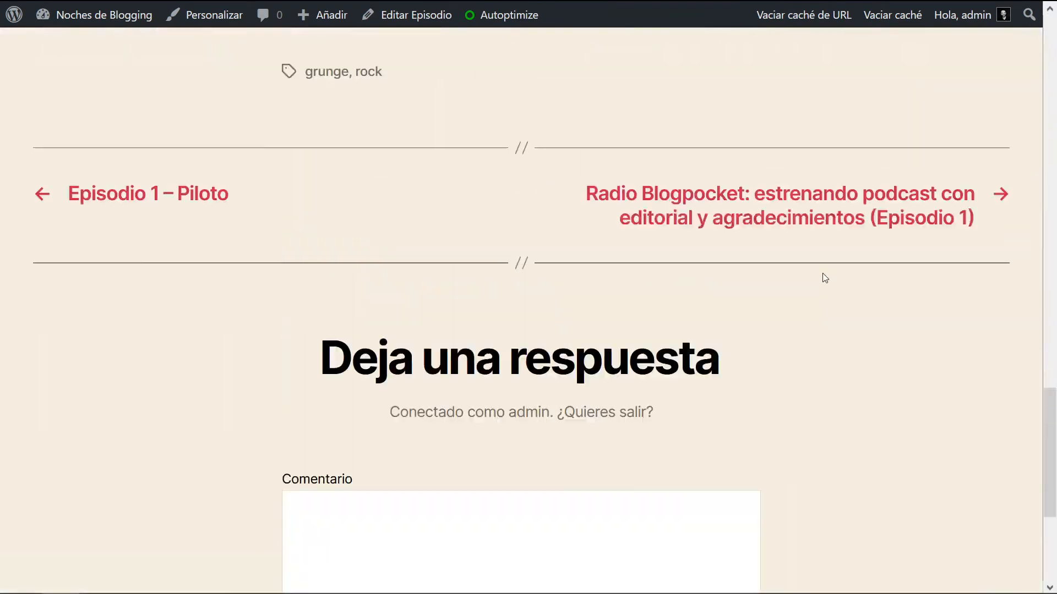
{"action": "scroll", "coordinate": [804, 273], "scroll_direction": "up", "scroll_amount": 3}
{"action": "left_click", "coordinate": [786, 274]}
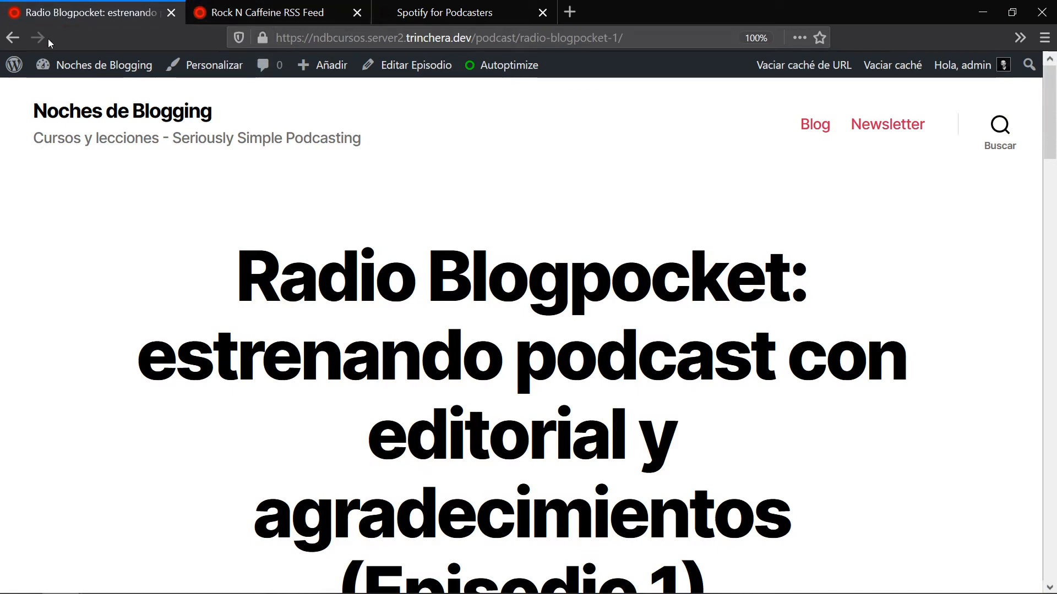
{"action": "mouse_move", "coordinate": [66, 65]}
{"action": "left_click", "coordinate": [56, 92]}
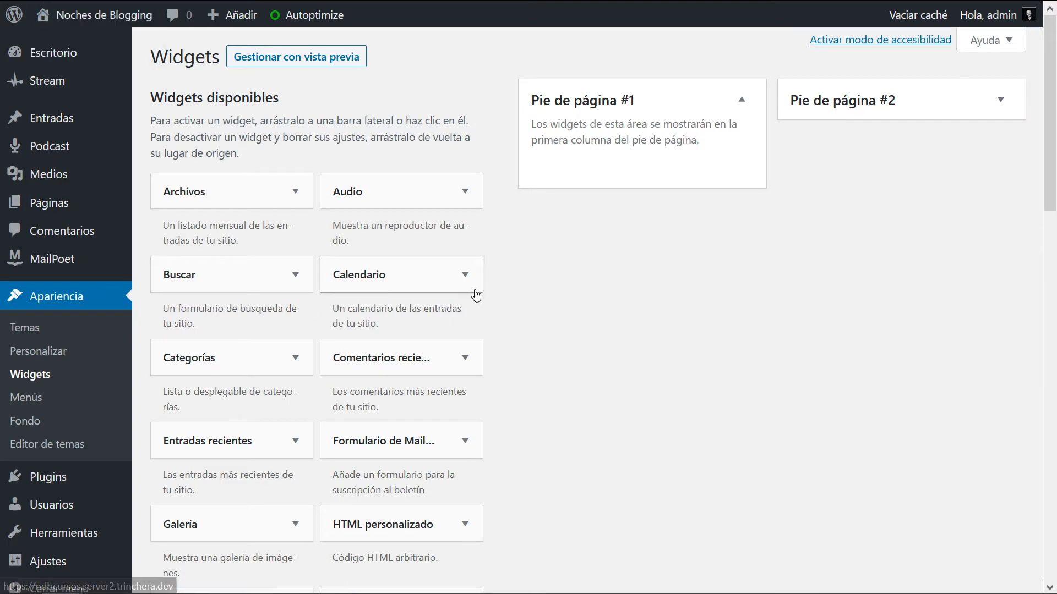
{"action": "mouse_move", "coordinate": [46, 158]}
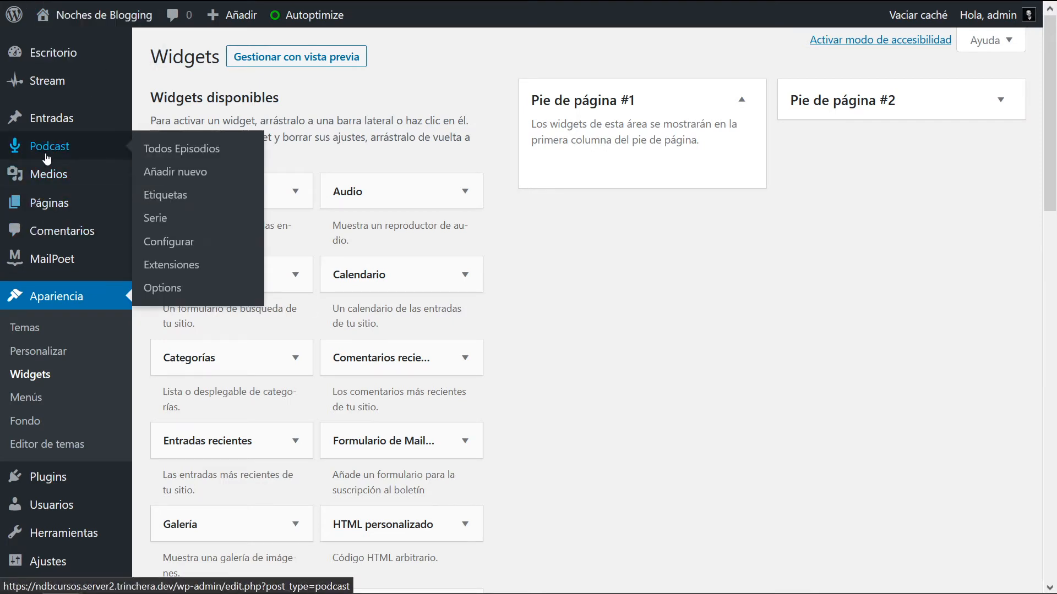
{"action": "left_click", "coordinate": [167, 245]}
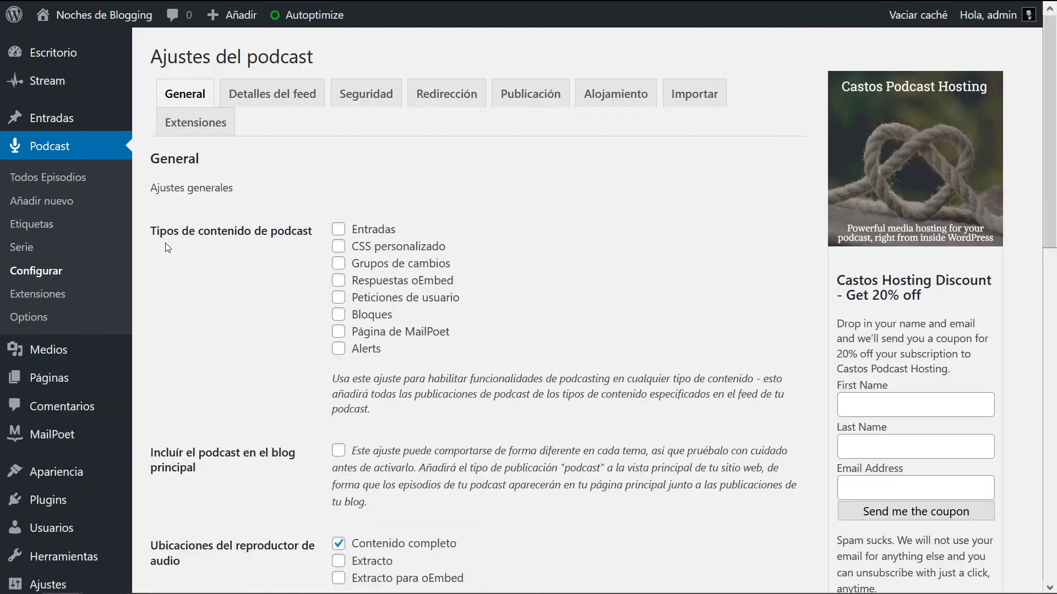
{"action": "left_click", "coordinate": [269, 99]}
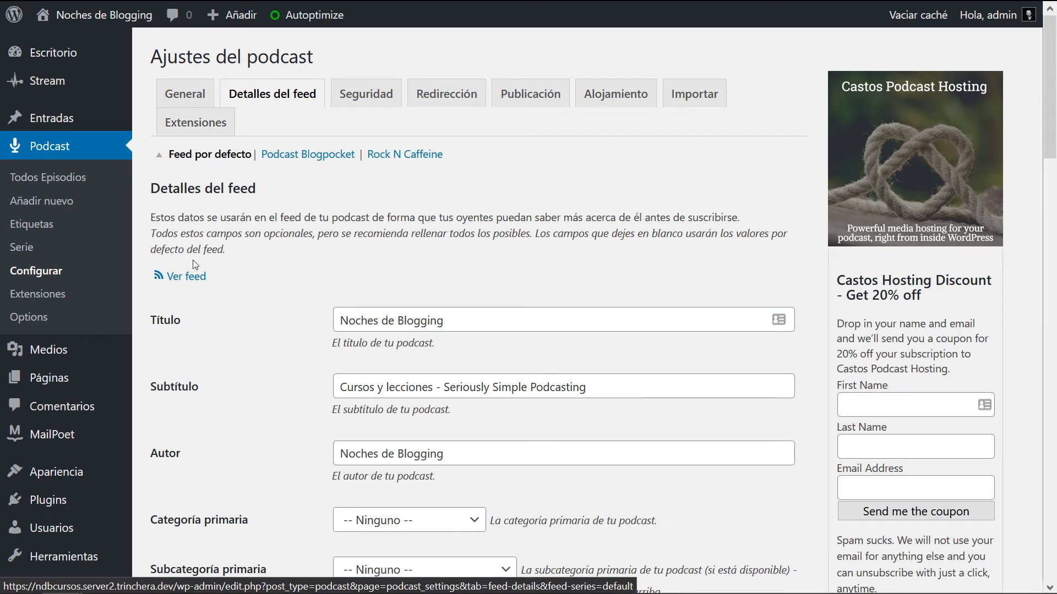
{"action": "left_click", "coordinate": [176, 277]}
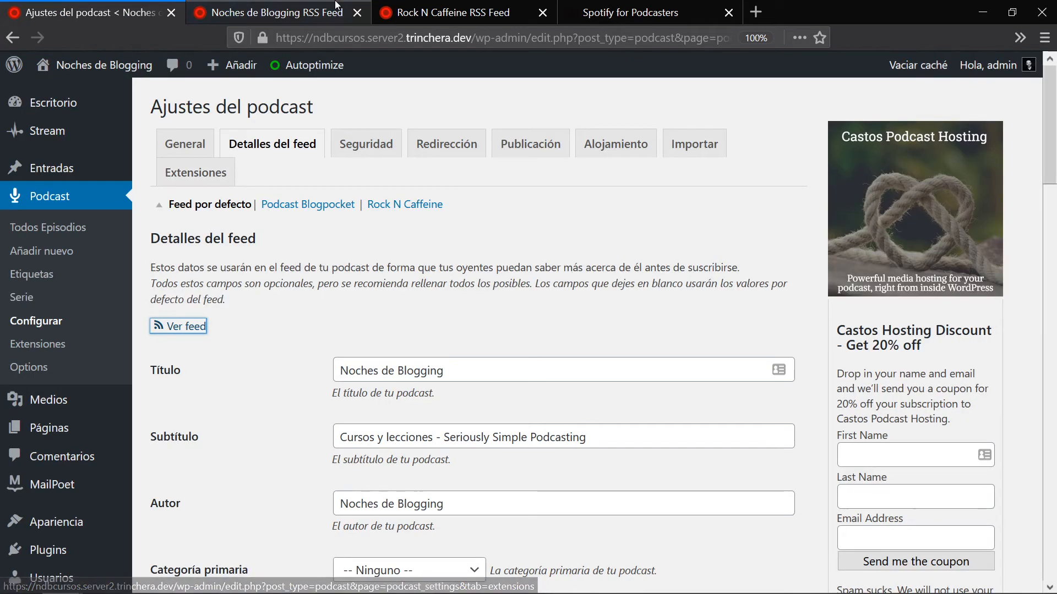
{"action": "left_click", "coordinate": [338, 4]}
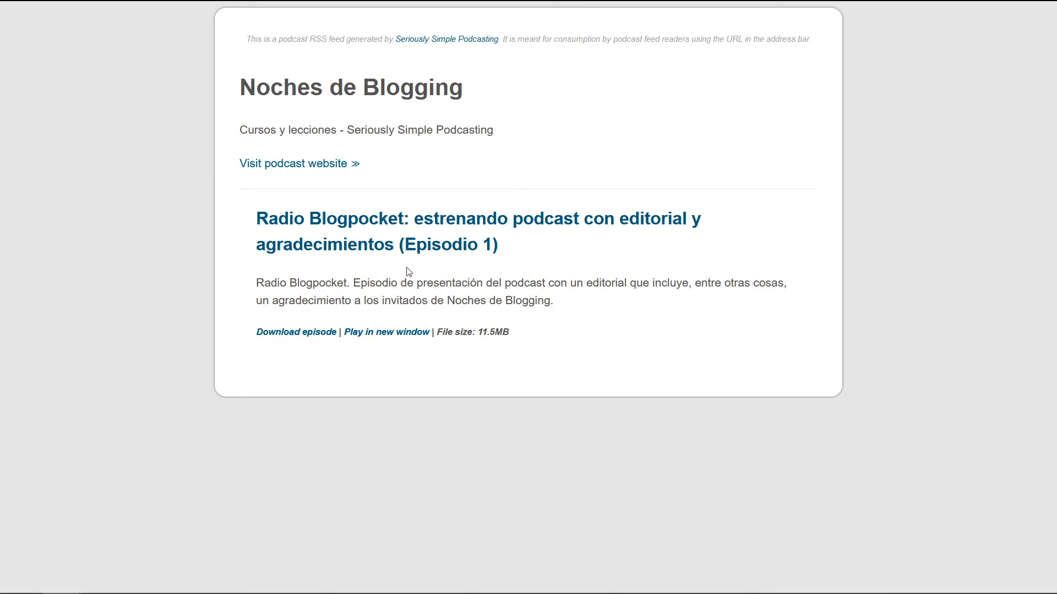
{"action": "left_click", "coordinate": [121, 5]}
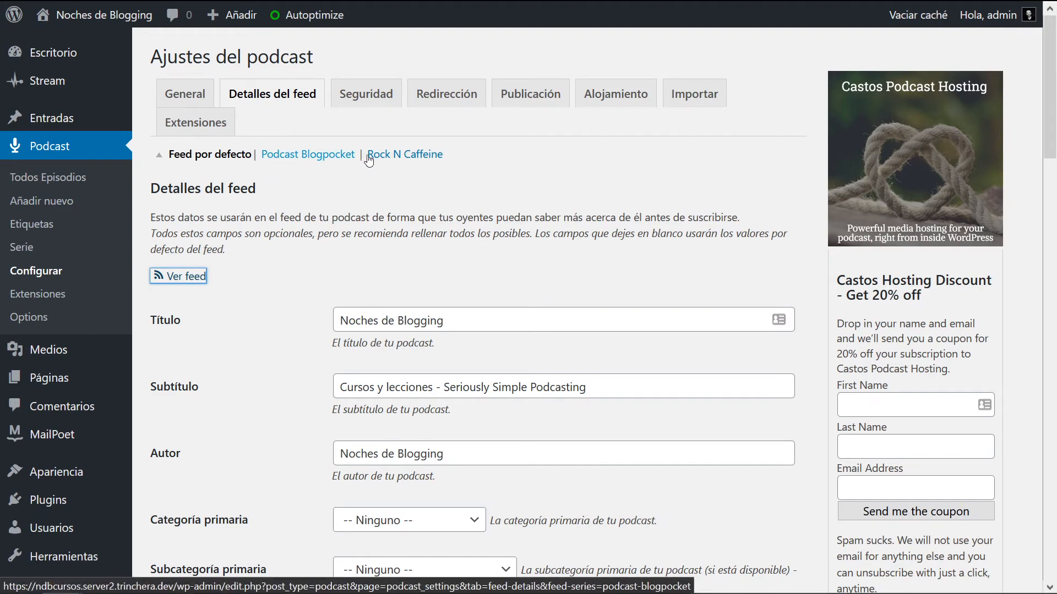
- Review the Rock N Caffeine feed details
{"action": "left_click", "coordinate": [397, 158]}
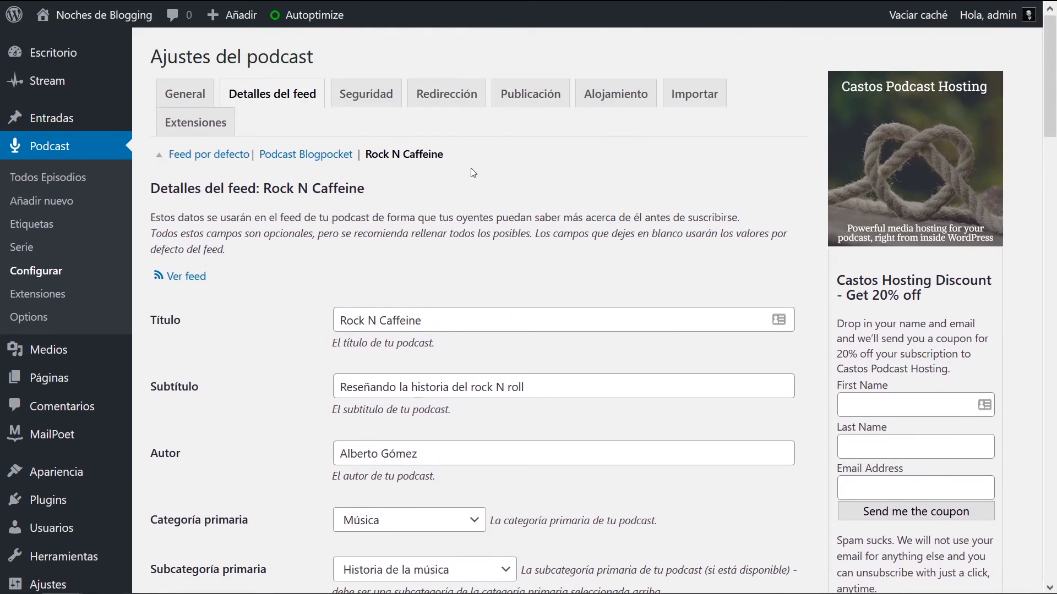
{"action": "scroll", "coordinate": [556, 182], "scroll_direction": "down", "scroll_amount": 12}
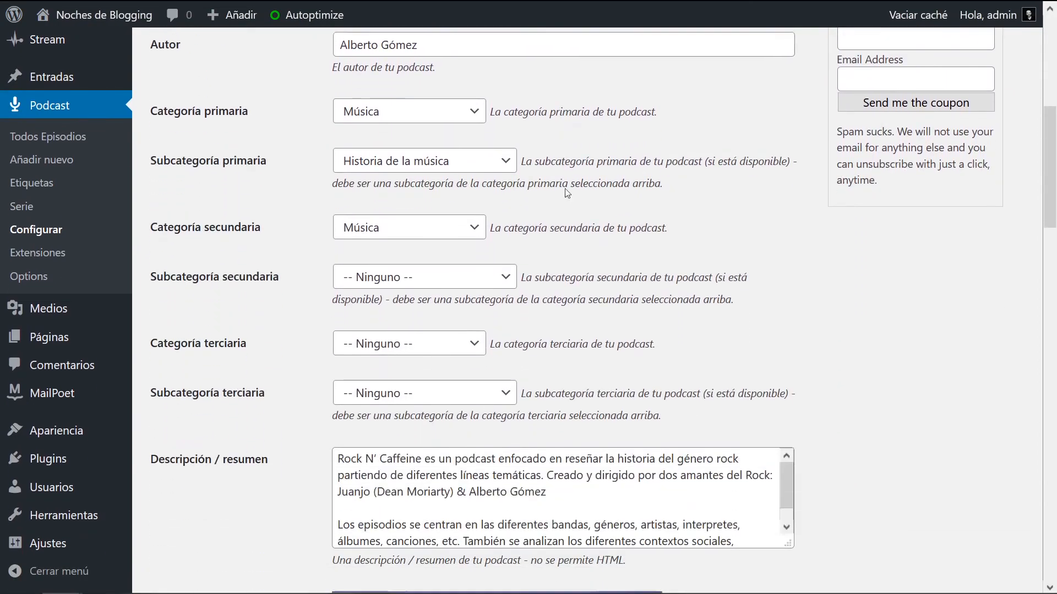
{"action": "scroll", "coordinate": [647, 216], "scroll_direction": "down", "scroll_amount": 20}
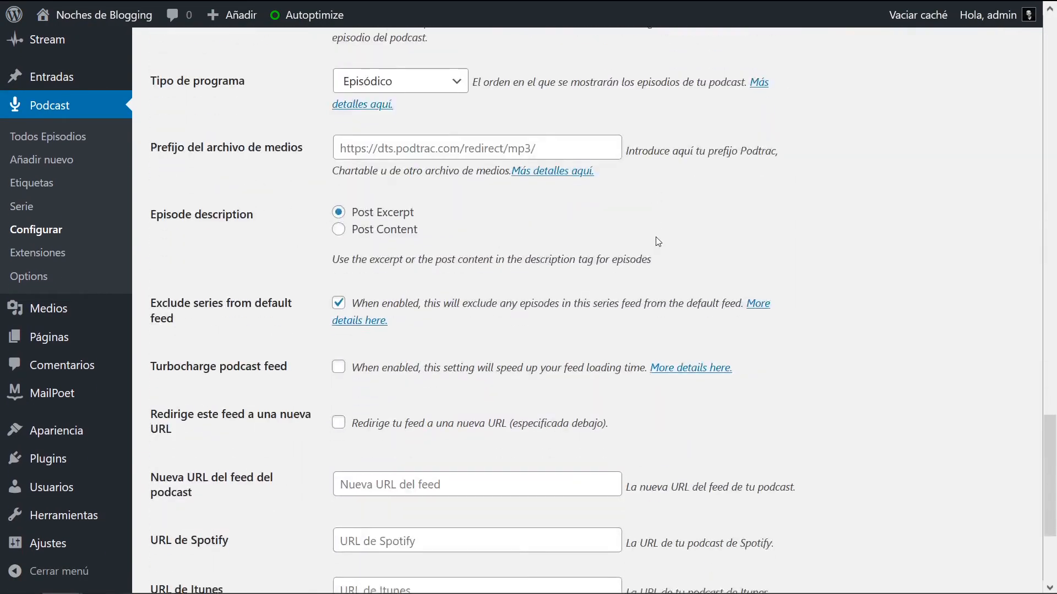
{"action": "scroll", "coordinate": [654, 241], "scroll_direction": "up", "scroll_amount": 14}
{"action": "scroll", "coordinate": [654, 241], "scroll_direction": "up", "scroll_amount": 12}
- Review the Podcast Blogpocket feed details, including its primary category choices
{"action": "left_click", "coordinate": [306, 156]}
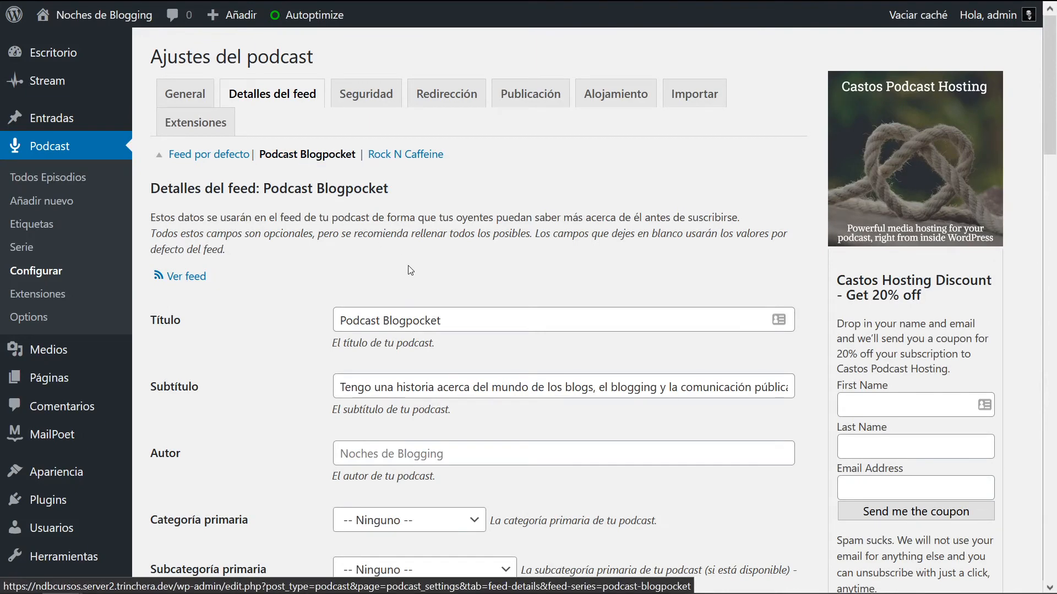
{"action": "scroll", "coordinate": [409, 266], "scroll_direction": "down", "scroll_amount": 2}
{"action": "scroll", "coordinate": [409, 266], "scroll_direction": "down", "scroll_amount": 5}
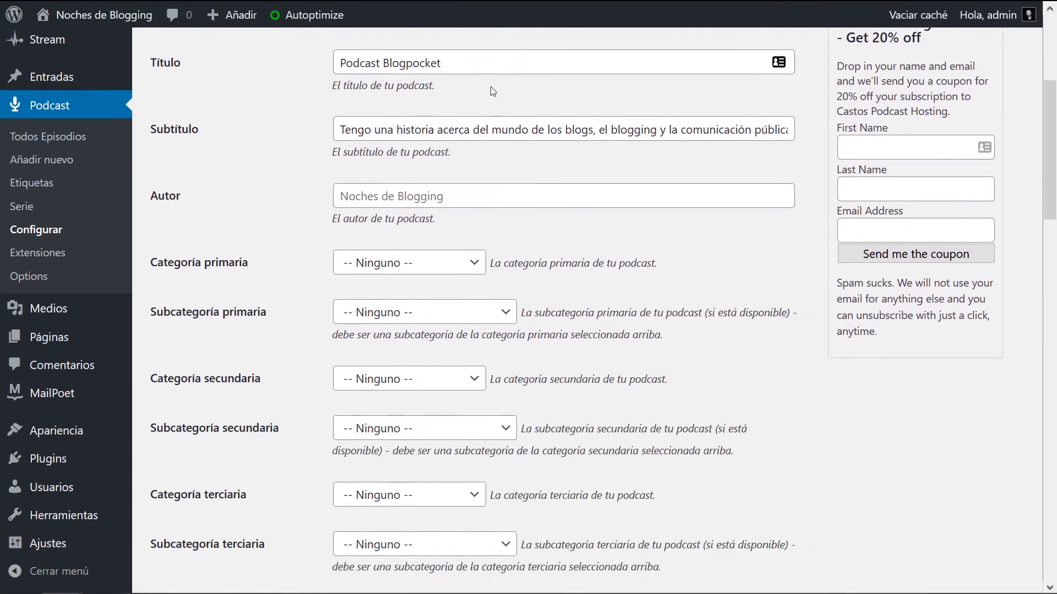
{"action": "left_click", "coordinate": [429, 179]}
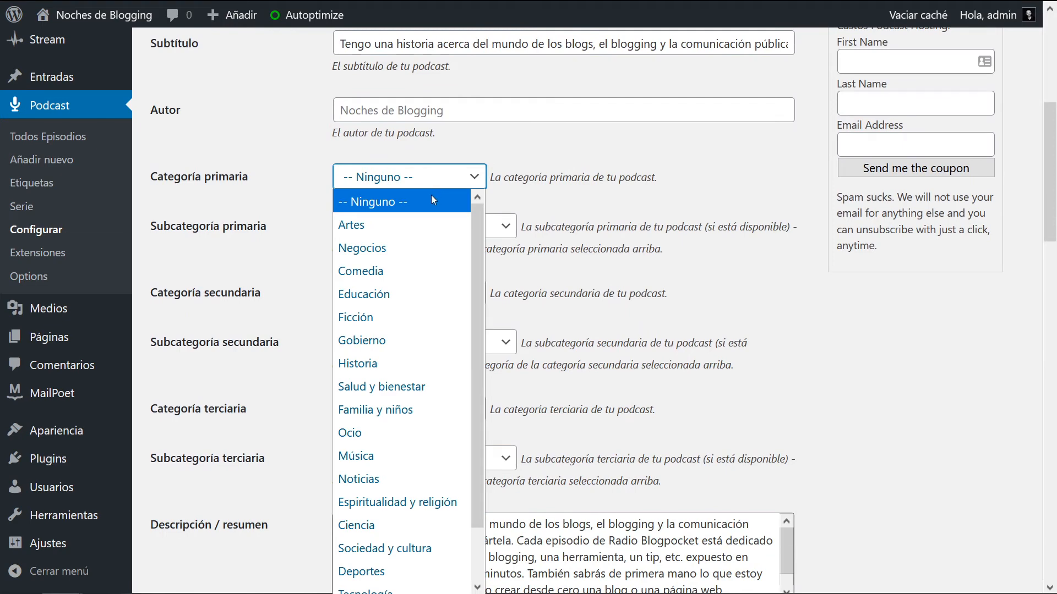
{"action": "scroll", "coordinate": [698, 183], "scroll_direction": "down", "scroll_amount": 8}
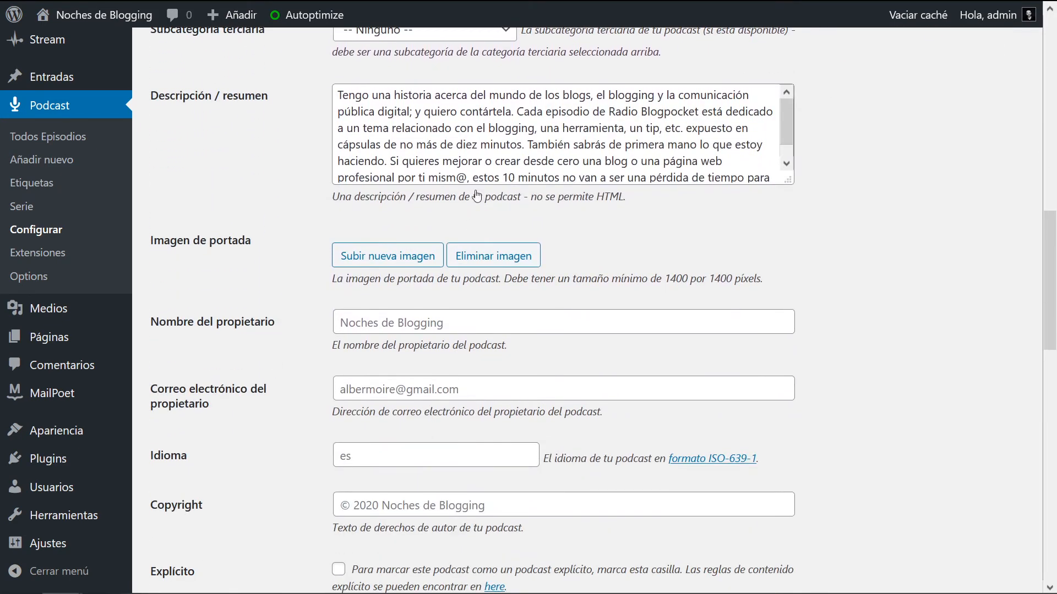
{"action": "scroll", "coordinate": [489, 201], "scroll_direction": "down", "scroll_amount": 7}
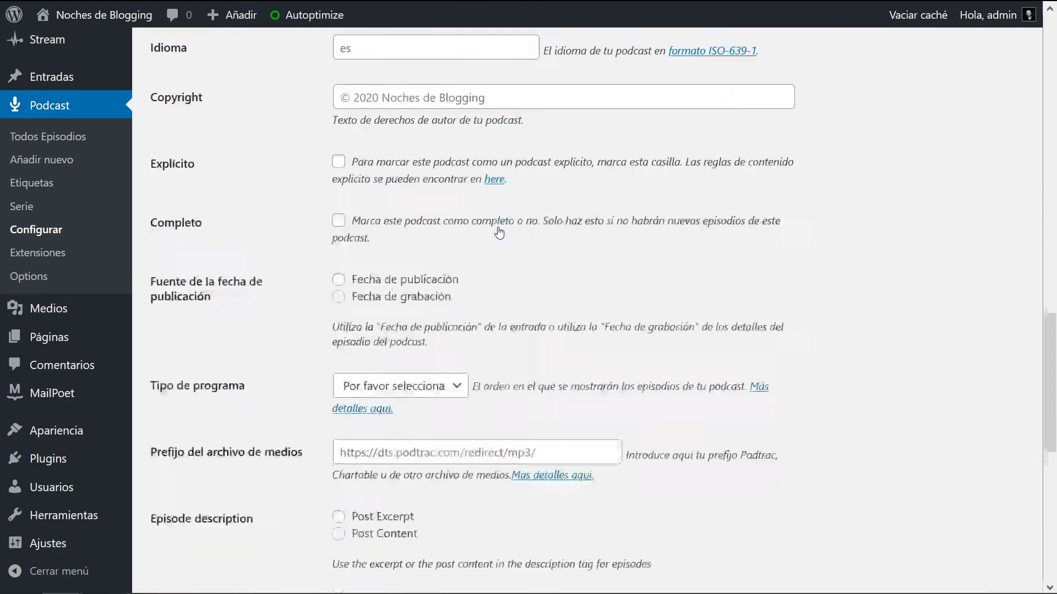
{"action": "scroll", "coordinate": [499, 233], "scroll_direction": "down", "scroll_amount": 10}
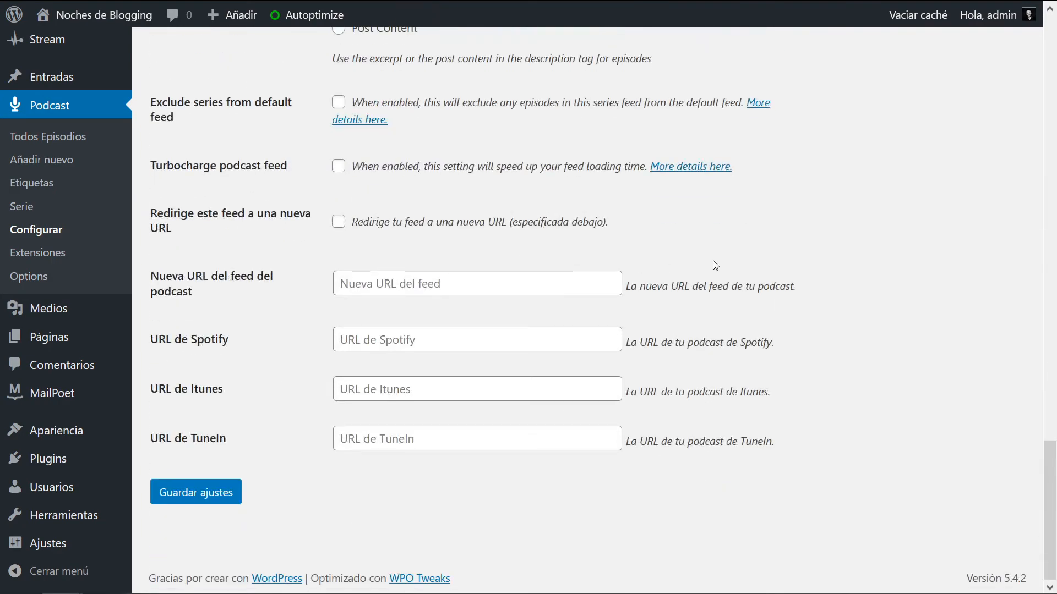
{"action": "scroll", "coordinate": [424, 161], "scroll_direction": "up", "scroll_amount": 3}
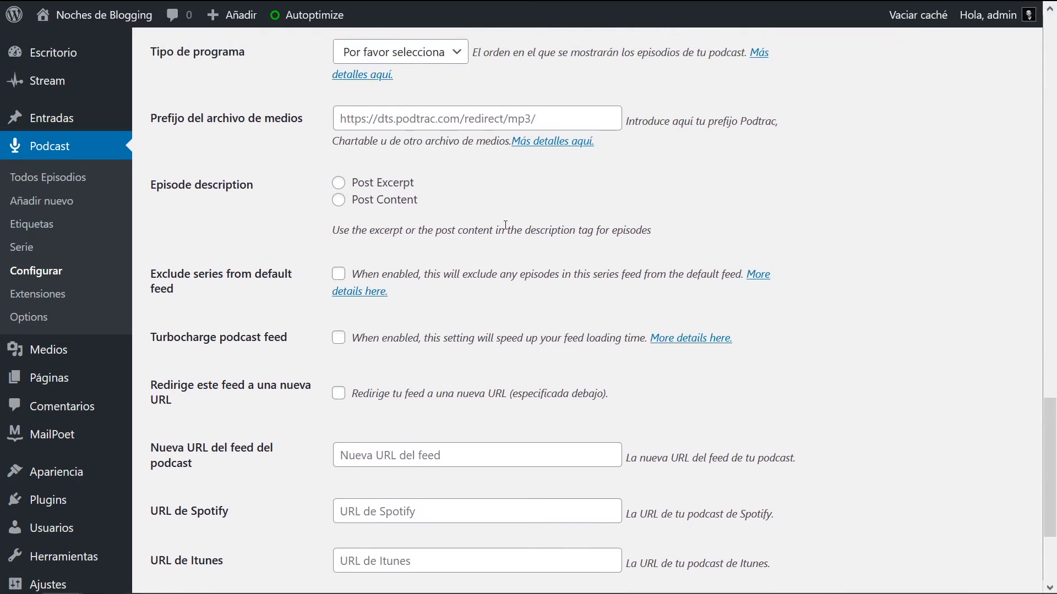
- Enable 'Exclude series from default feed' for Podcast Blogpocket and save the settings
{"action": "left_click", "coordinate": [338, 274]}
{"action": "scroll", "coordinate": [342, 276], "scroll_direction": "down", "scroll_amount": 3}
{"action": "left_click", "coordinate": [211, 489]}
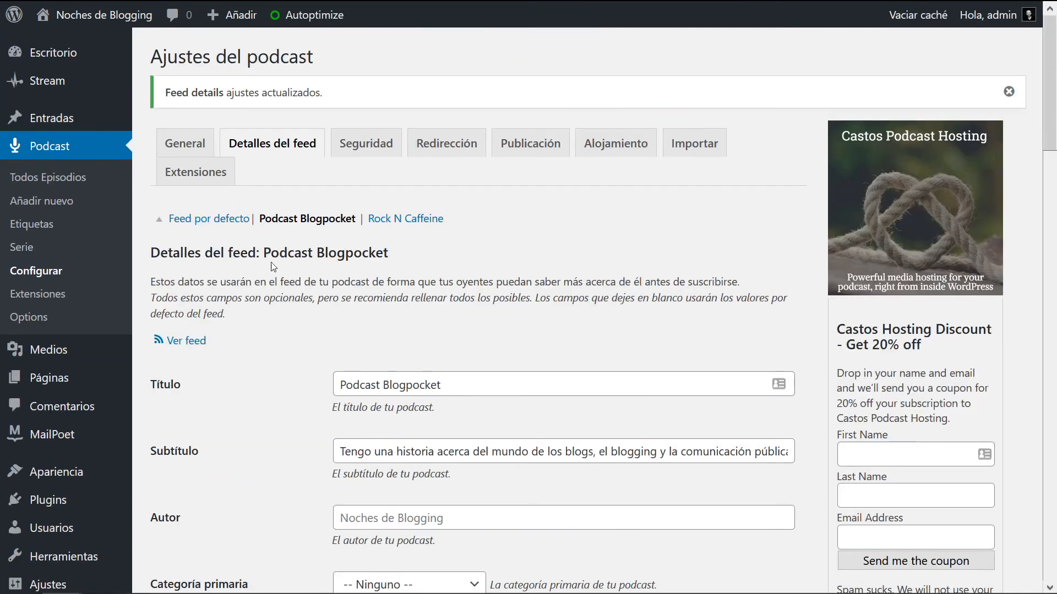
- Reload the Noches de Blogging feed and open the Podcast Blogpocket feed beside Rock N Caffeine
{"action": "left_click", "coordinate": [292, 12]}
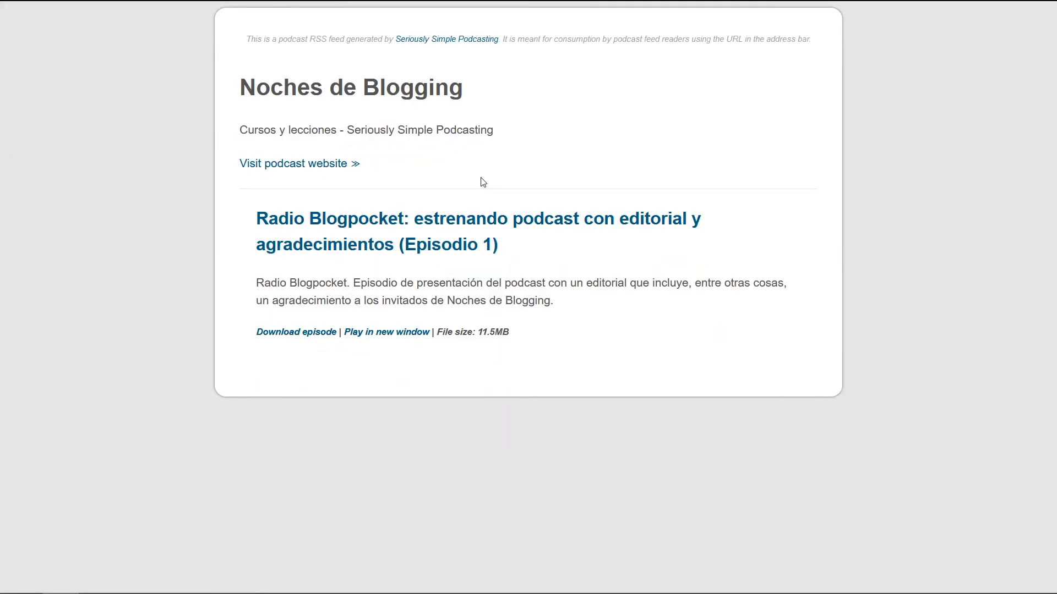
{"action": "key", "text": "F5"}
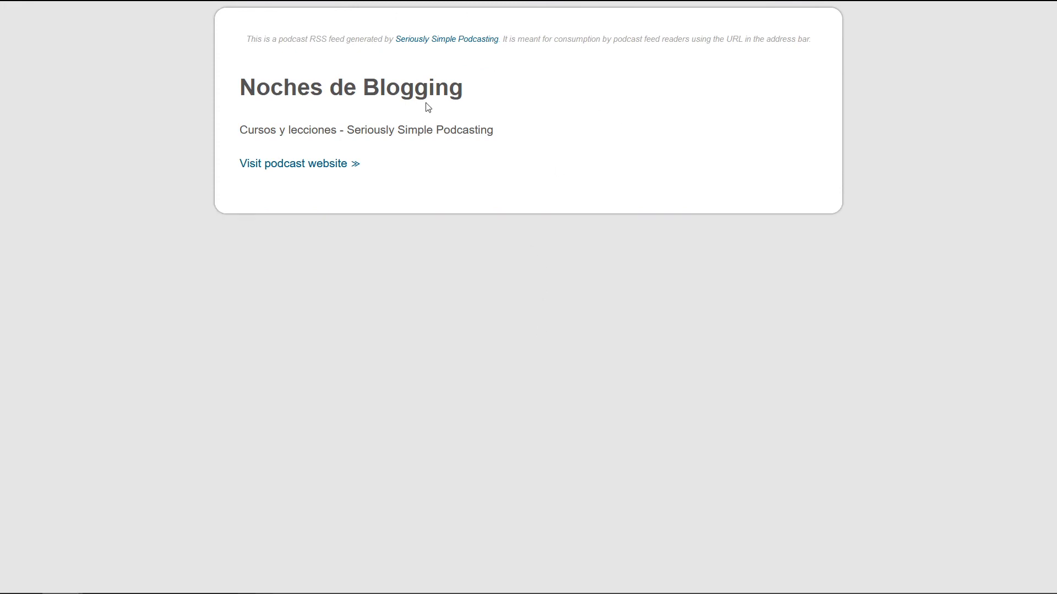
{"action": "left_click", "coordinate": [440, 8]}
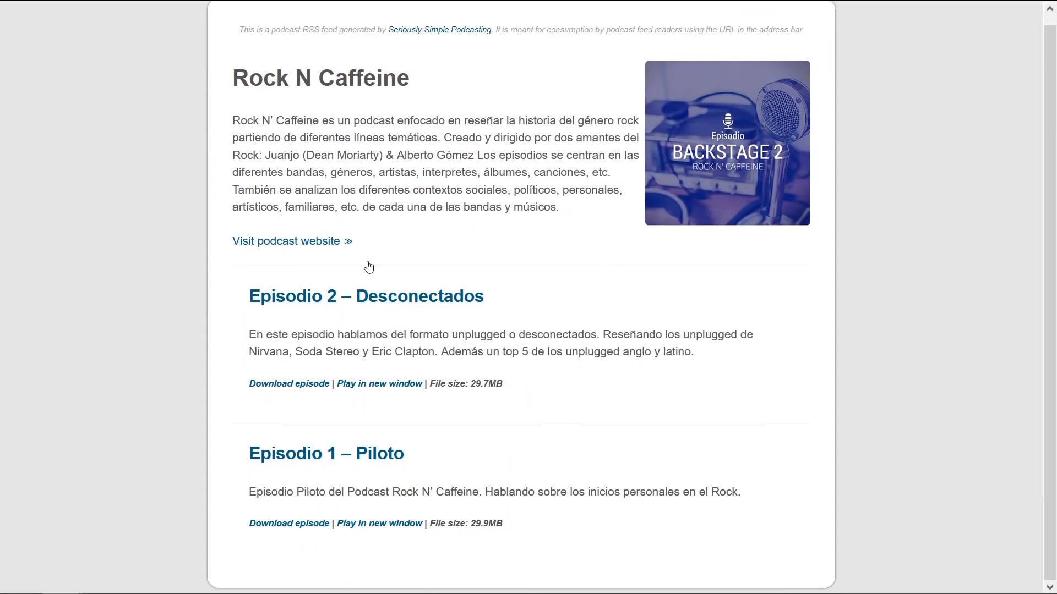
{"action": "left_click", "coordinate": [88, 12]}
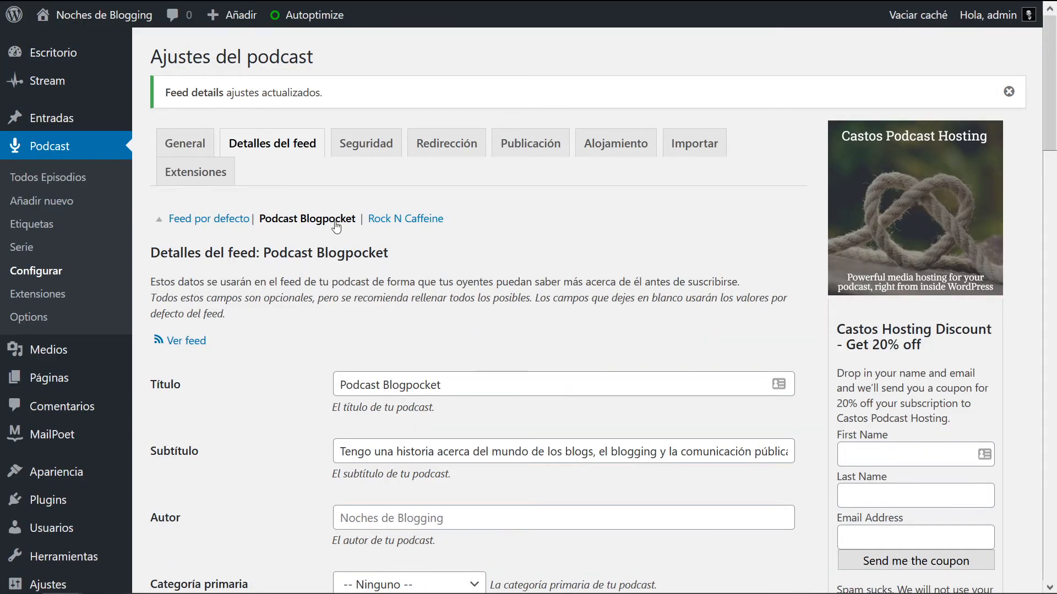
{"action": "left_click", "coordinate": [185, 341]}
{"action": "left_click_drag", "start_coordinate": [191, 6], "coordinate": [633, 11]}
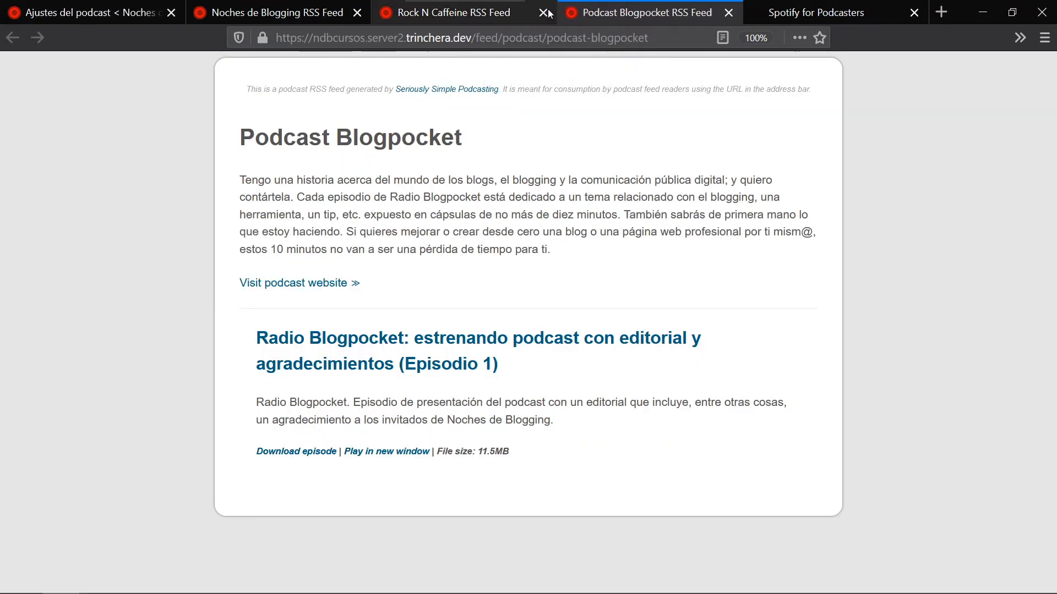
- Compare the Noches de Blogging, Rock N Caffeine and Podcast Blogpocket feed tabs
{"action": "left_click", "coordinate": [472, 6]}
{"action": "left_click", "coordinate": [292, 9]}
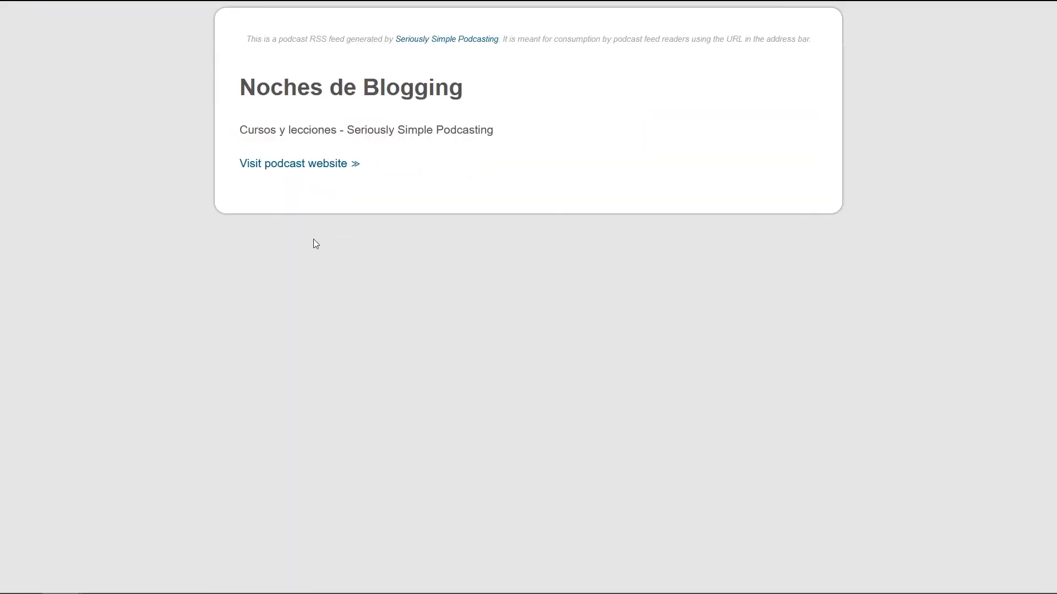
{"action": "left_click", "coordinate": [434, 7]}
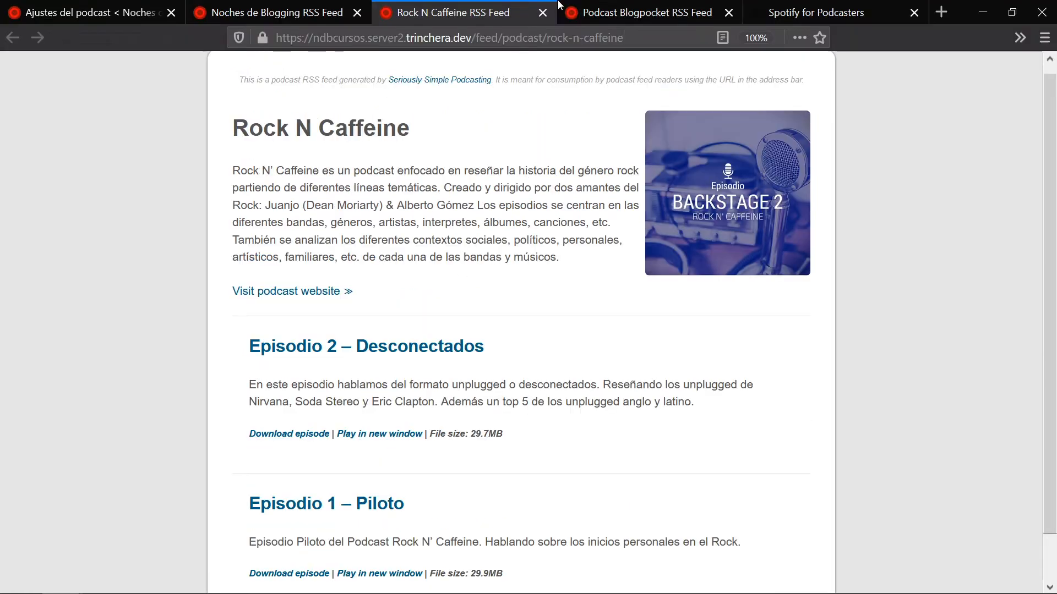
{"action": "left_click", "coordinate": [611, 7]}
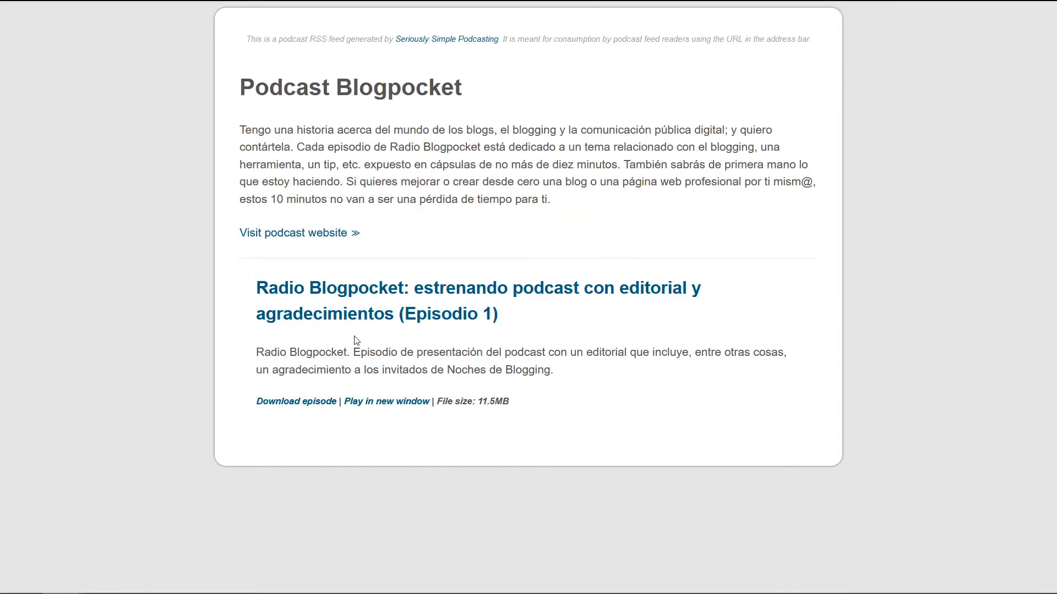
{"action": "left_click", "coordinate": [146, 3]}
{"action": "left_click", "coordinate": [434, 7]}
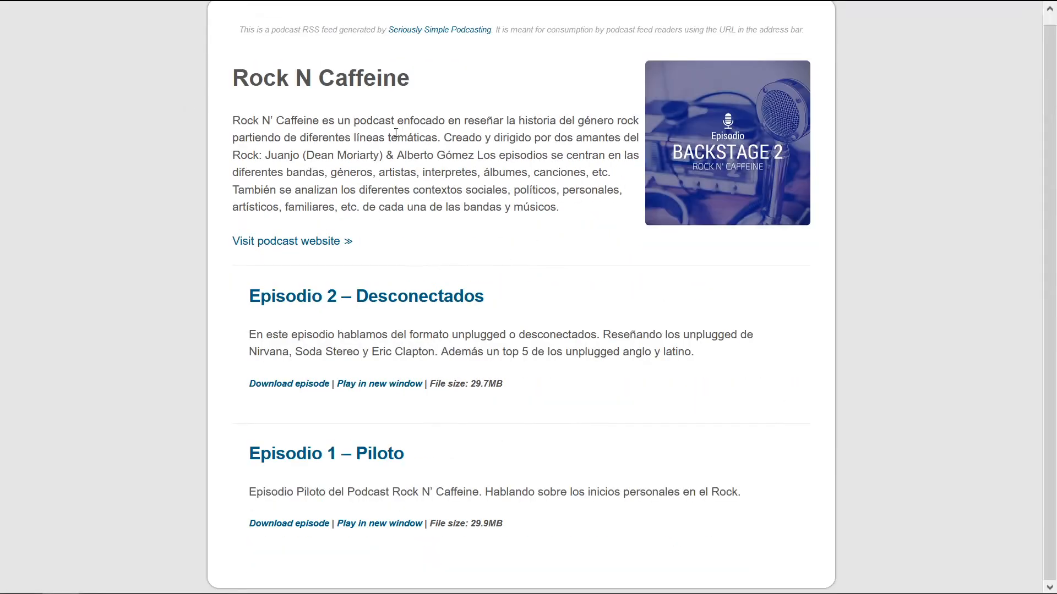
{"action": "left_click", "coordinate": [619, 5]}
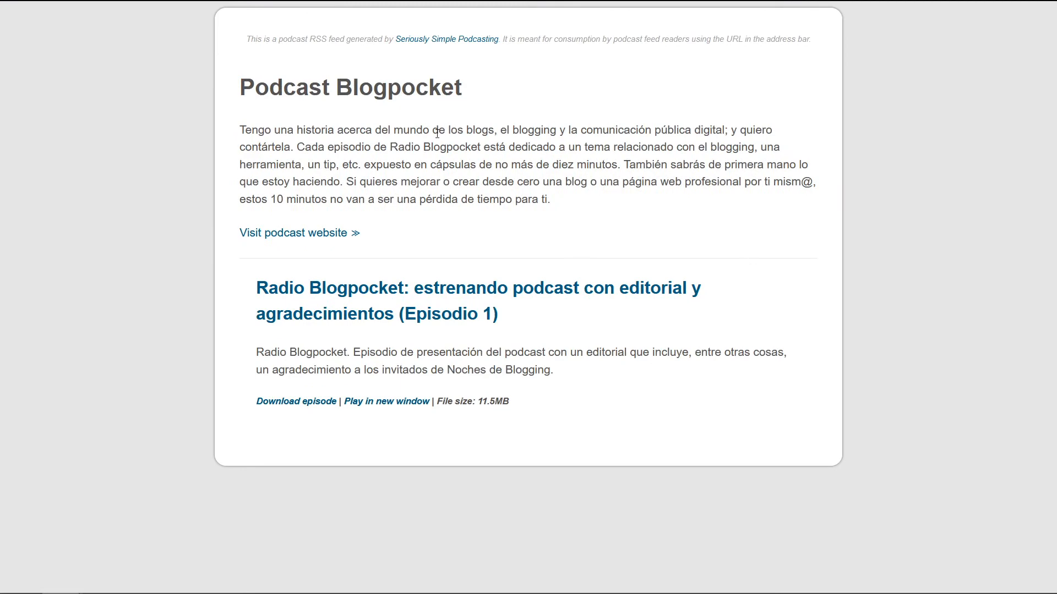
{"action": "left_click", "coordinate": [140, 6]}
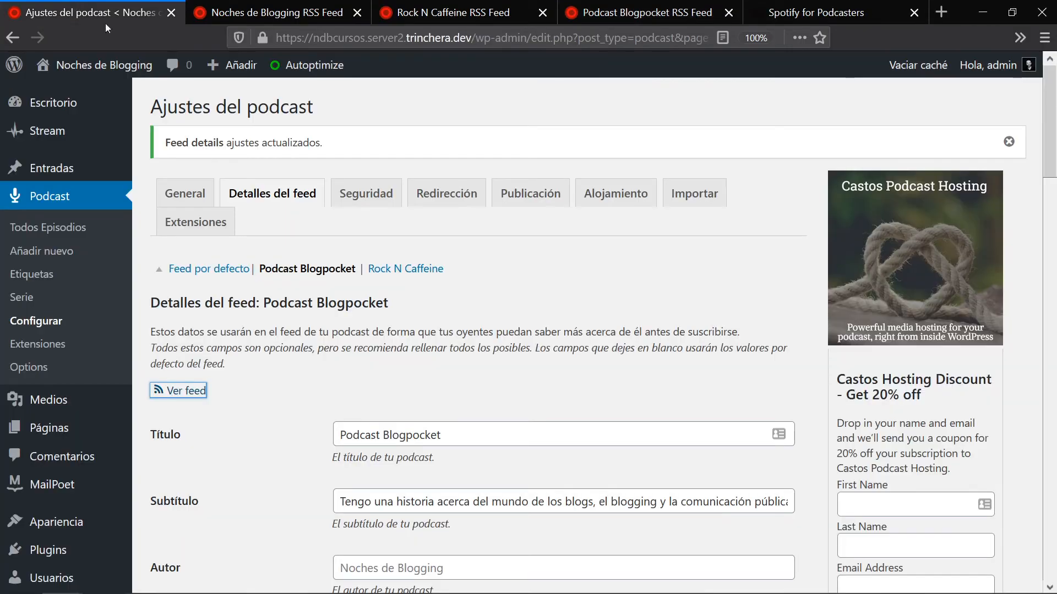
- Look over the Podcast Blogpocket feed details, then go to the podcast Extensiones page
{"action": "scroll", "coordinate": [317, 225], "scroll_direction": "down", "scroll_amount": 2}
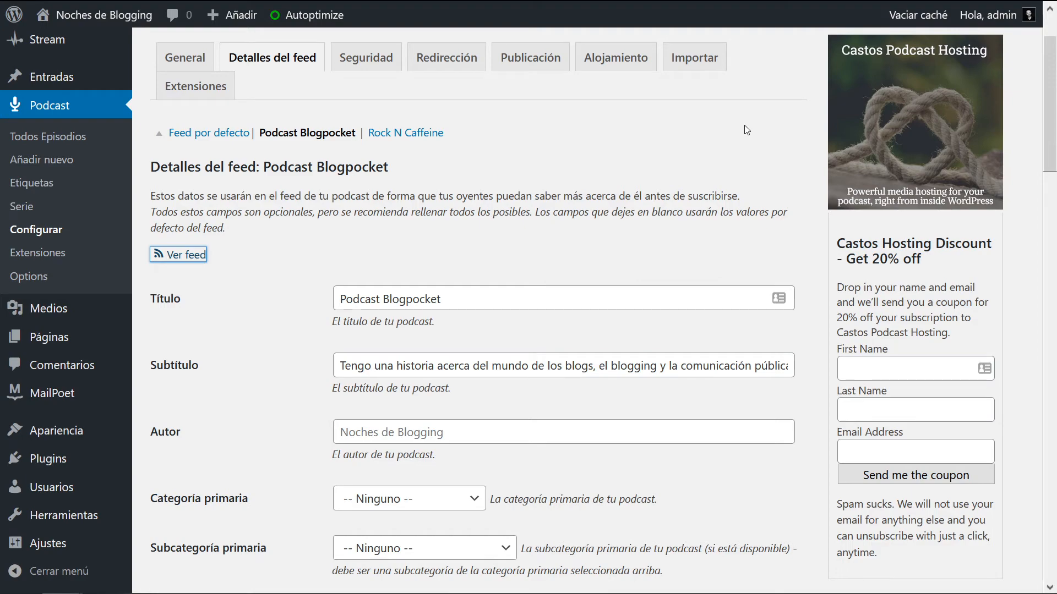
{"action": "scroll", "coordinate": [739, 130], "scroll_direction": "down", "scroll_amount": 7}
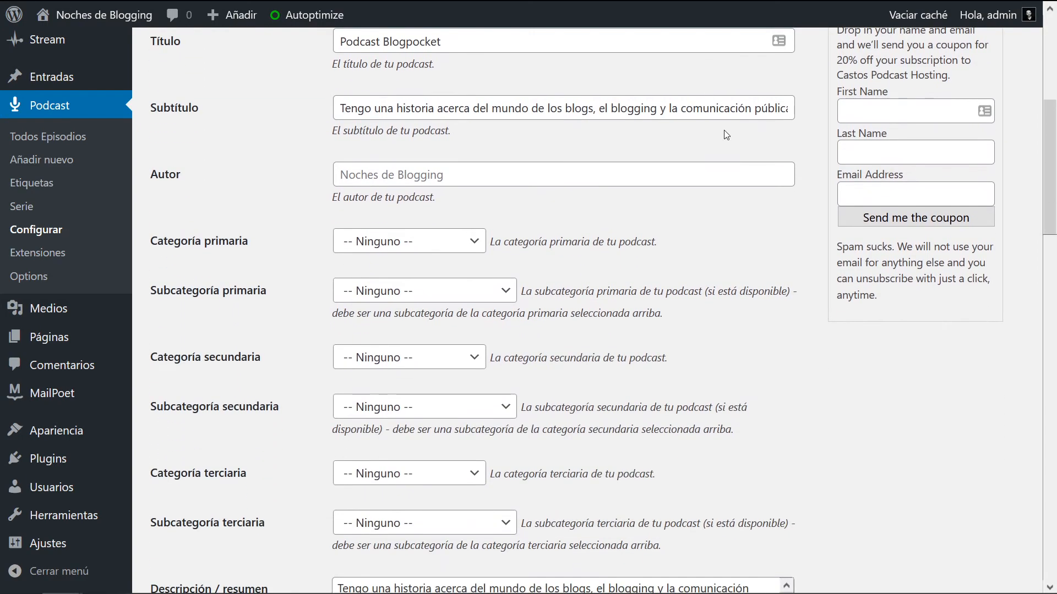
{"action": "scroll", "coordinate": [586, 335], "scroll_direction": "down", "scroll_amount": 8}
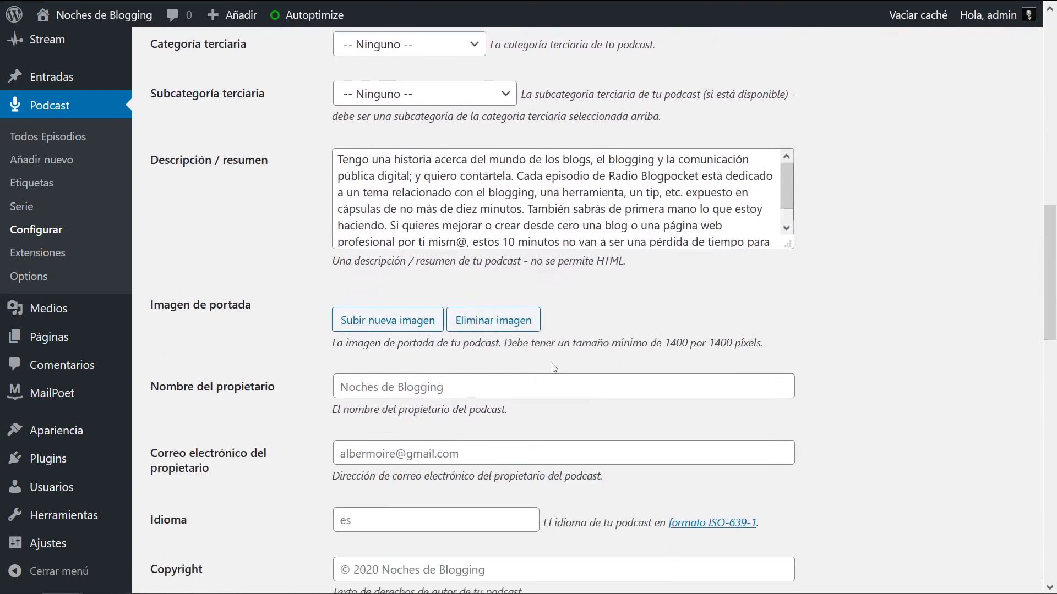
{"action": "scroll", "coordinate": [585, 335], "scroll_direction": "down", "scroll_amount": 15}
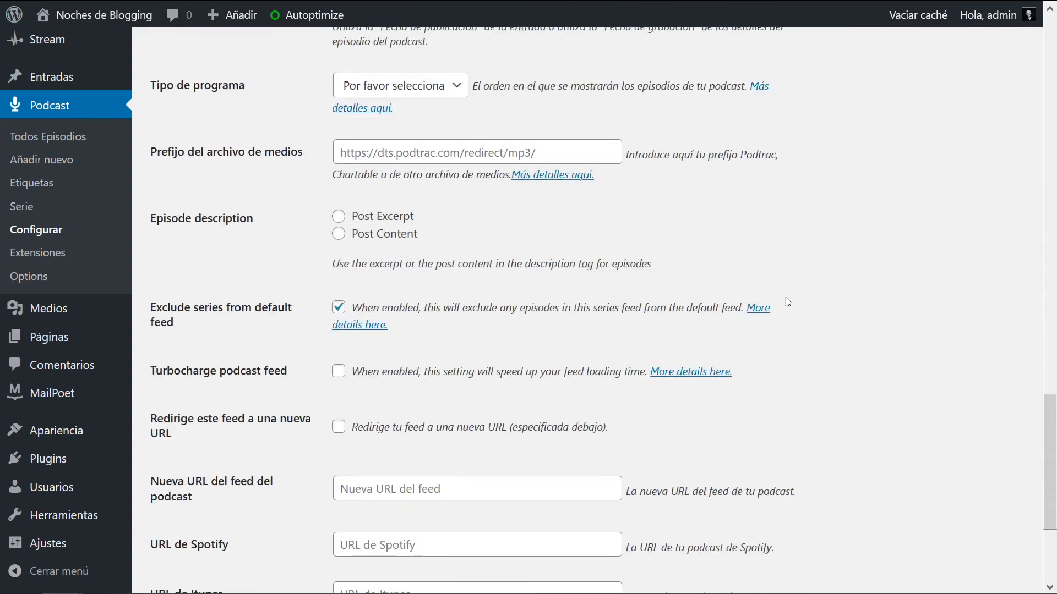
{"action": "scroll", "coordinate": [793, 306], "scroll_direction": "up", "scroll_amount": 20}
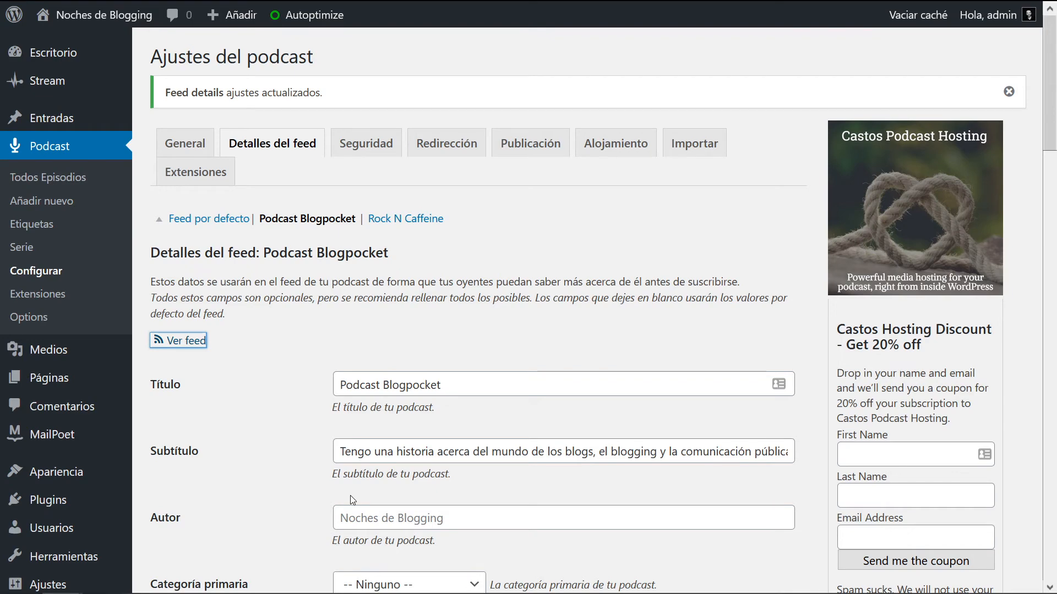
{"action": "left_click", "coordinate": [53, 302]}
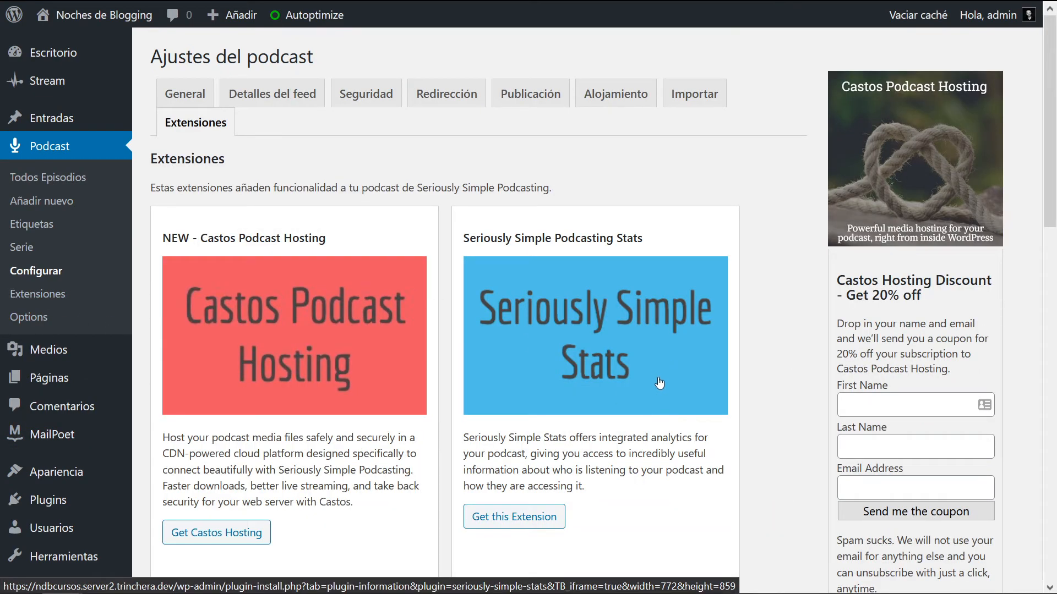
- Read the Seriously Simple Stats extension details in its dialog, then close it
{"action": "scroll", "coordinate": [672, 229], "scroll_direction": "down", "scroll_amount": 3}
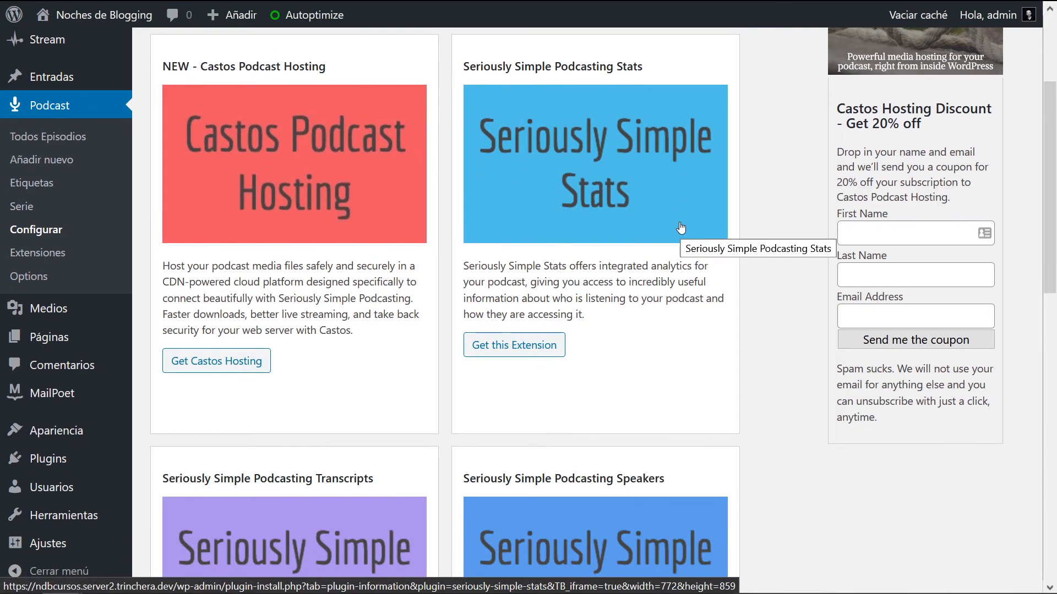
{"action": "scroll", "coordinate": [680, 227], "scroll_direction": "up", "scroll_amount": 2}
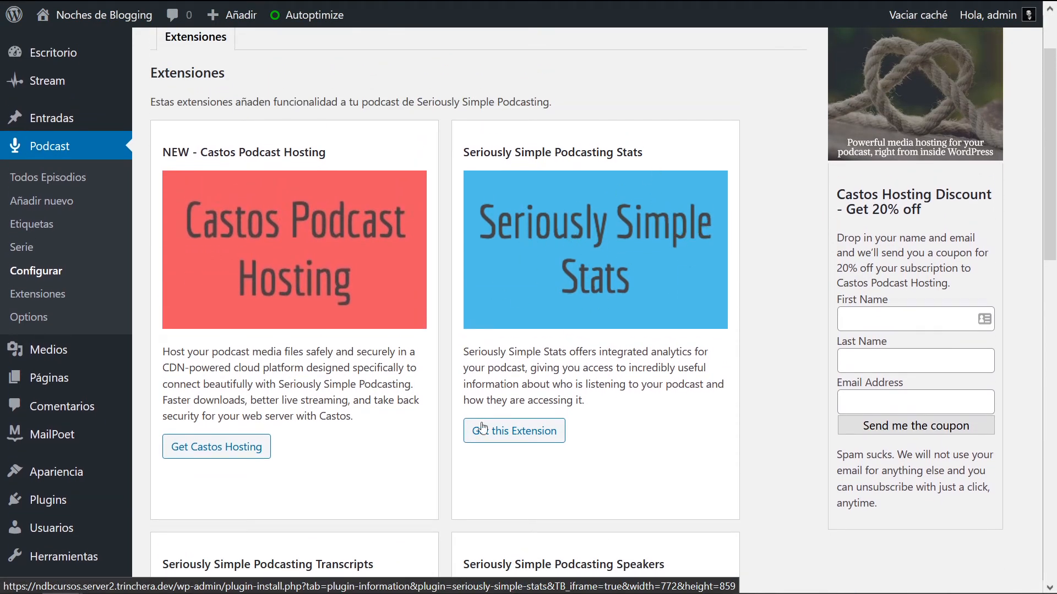
{"action": "left_click", "coordinate": [513, 433]}
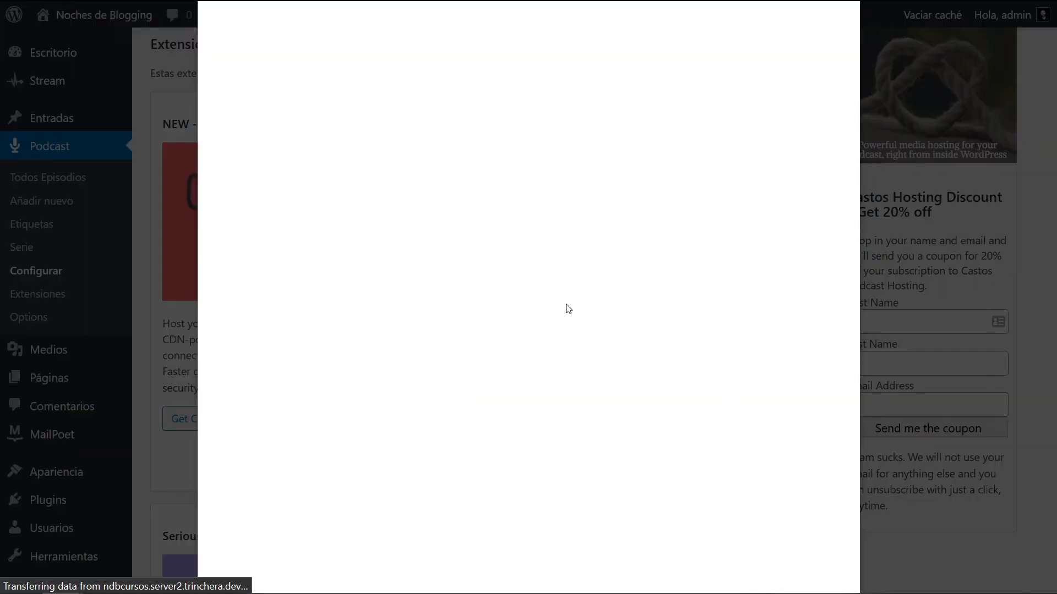
{"action": "scroll", "coordinate": [523, 287], "scroll_direction": "down", "scroll_amount": 4}
{"action": "scroll", "coordinate": [474, 237], "scroll_direction": "up", "scroll_amount": 4}
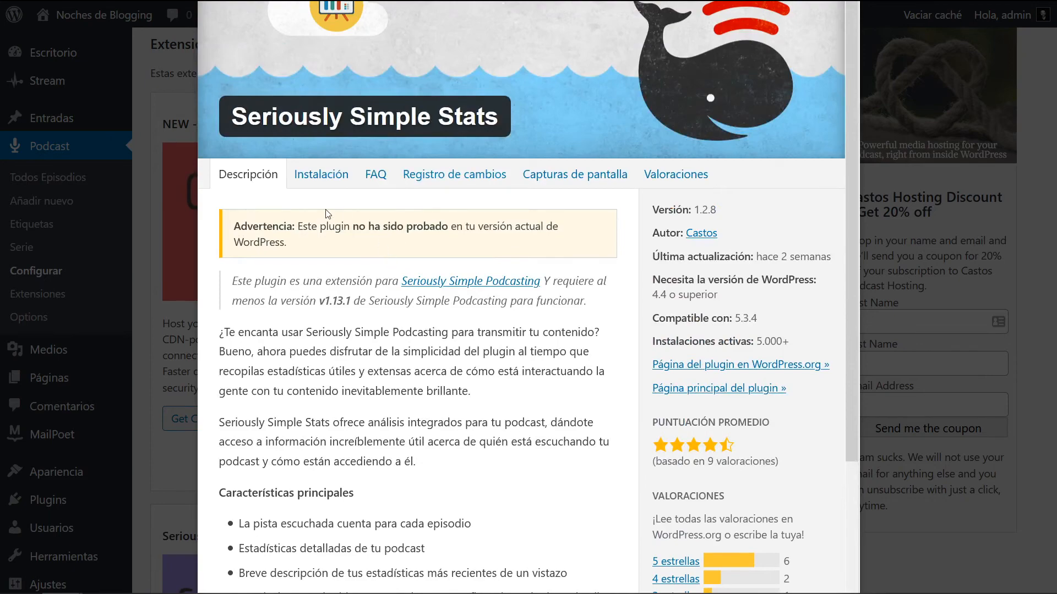
{"action": "scroll", "coordinate": [488, 332], "scroll_direction": "down", "scroll_amount": 4}
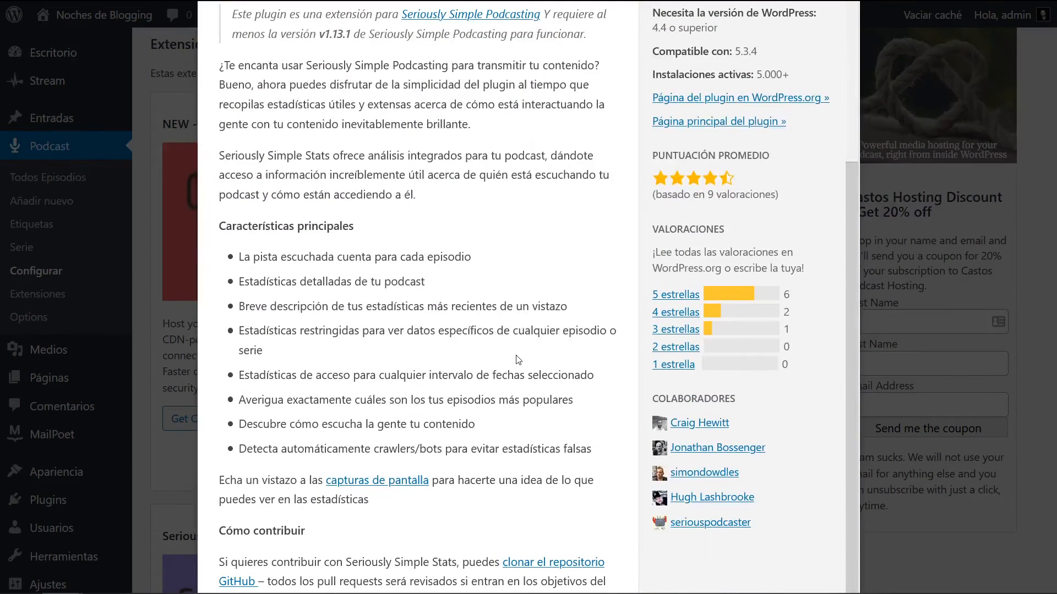
{"action": "scroll", "coordinate": [487, 335], "scroll_direction": "up", "scroll_amount": 4}
{"action": "left_click", "coordinate": [936, 312]}
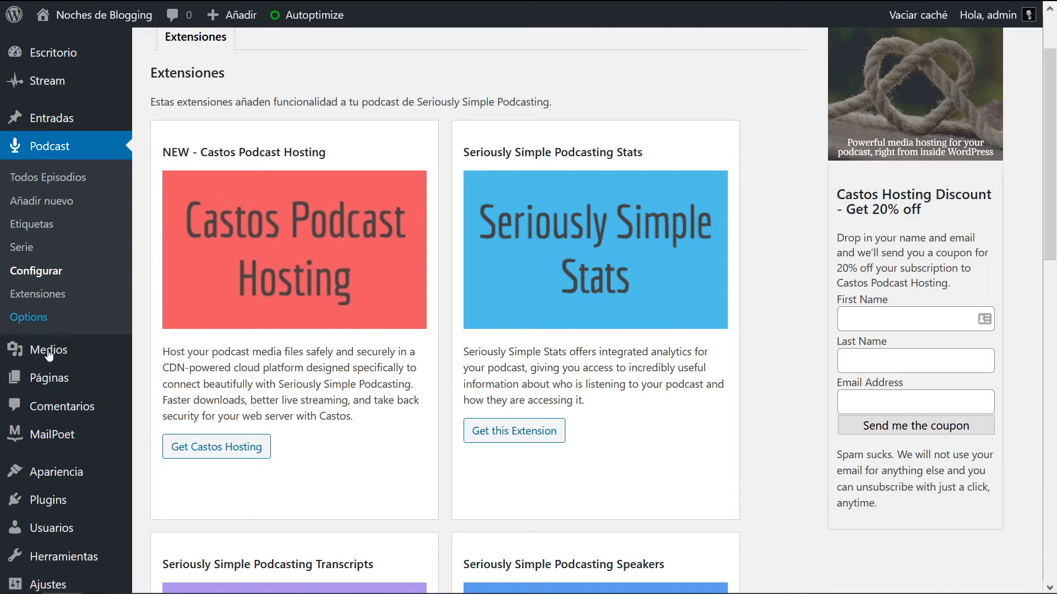
- Search plugins for 'seriously simple stats', then install and activate it
{"action": "mouse_move", "coordinate": [47, 510]}
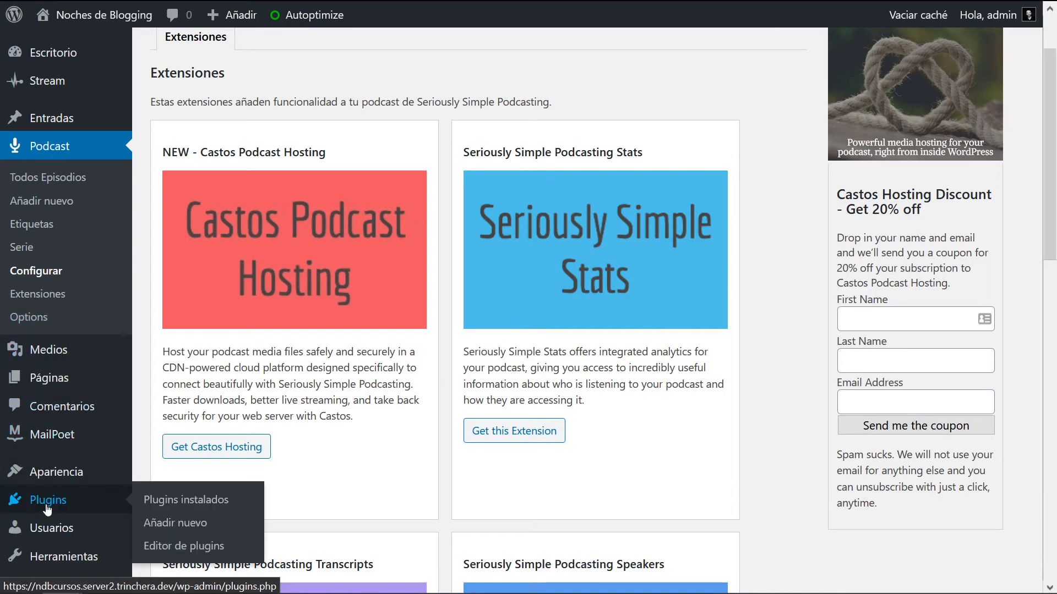
{"action": "left_click", "coordinate": [184, 526]}
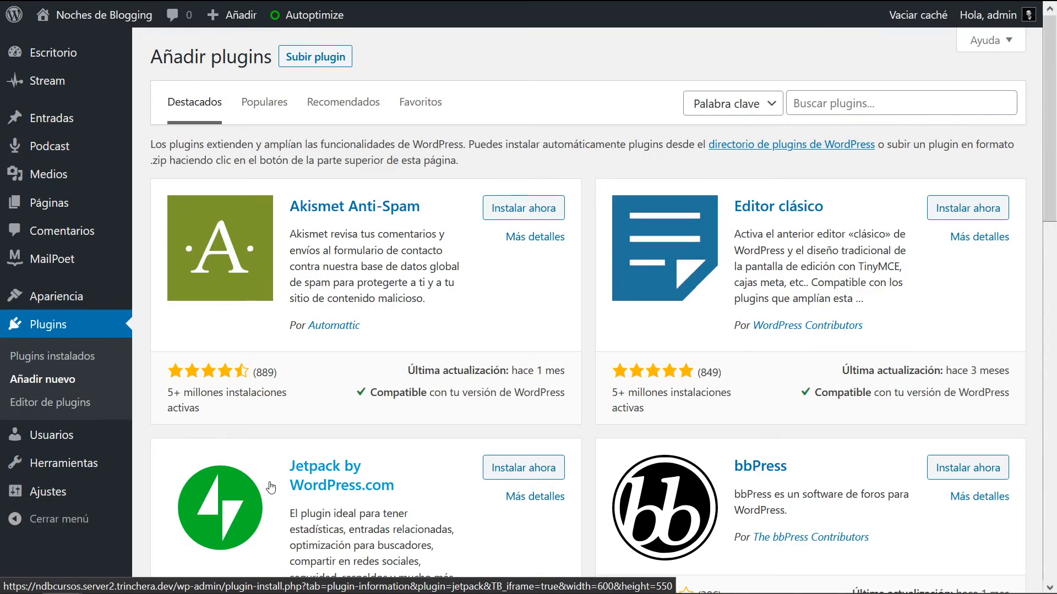
{"action": "left_click", "coordinate": [852, 99]}
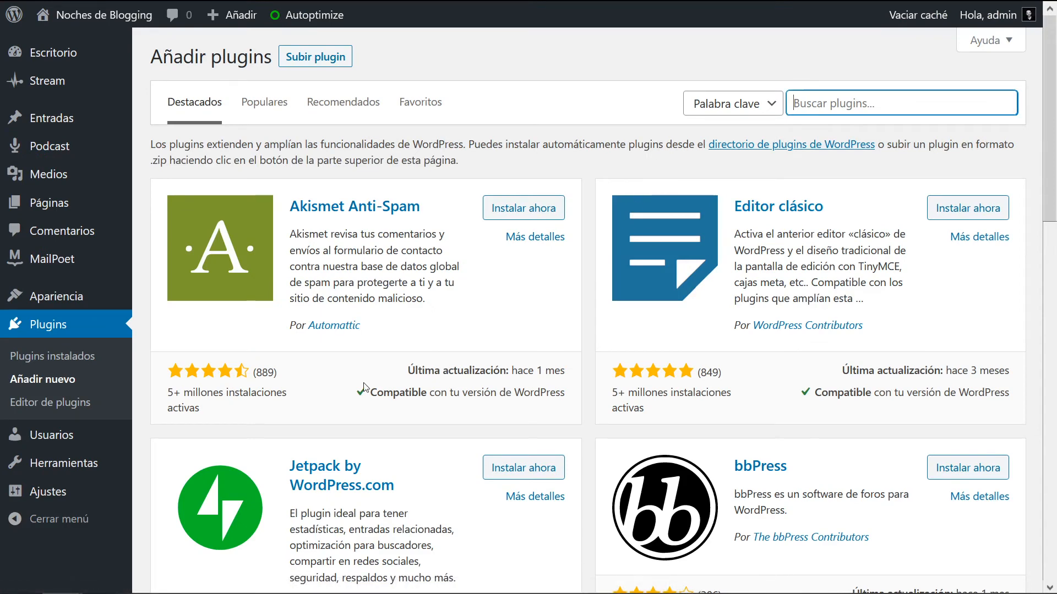
{"action": "type", "text": "seriously simple stat"}
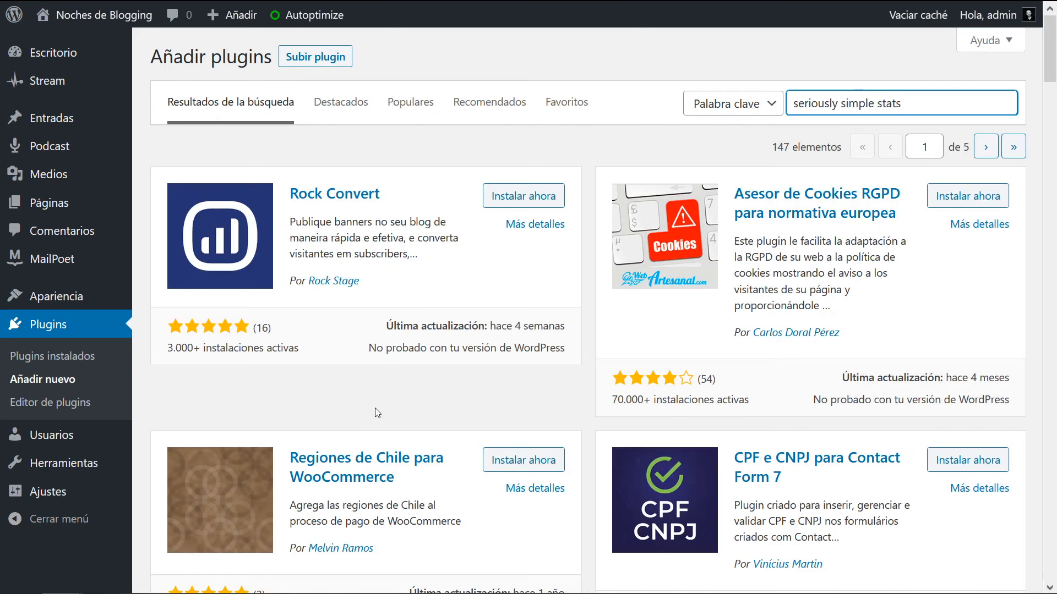
{"action": "type", "text": "s"}
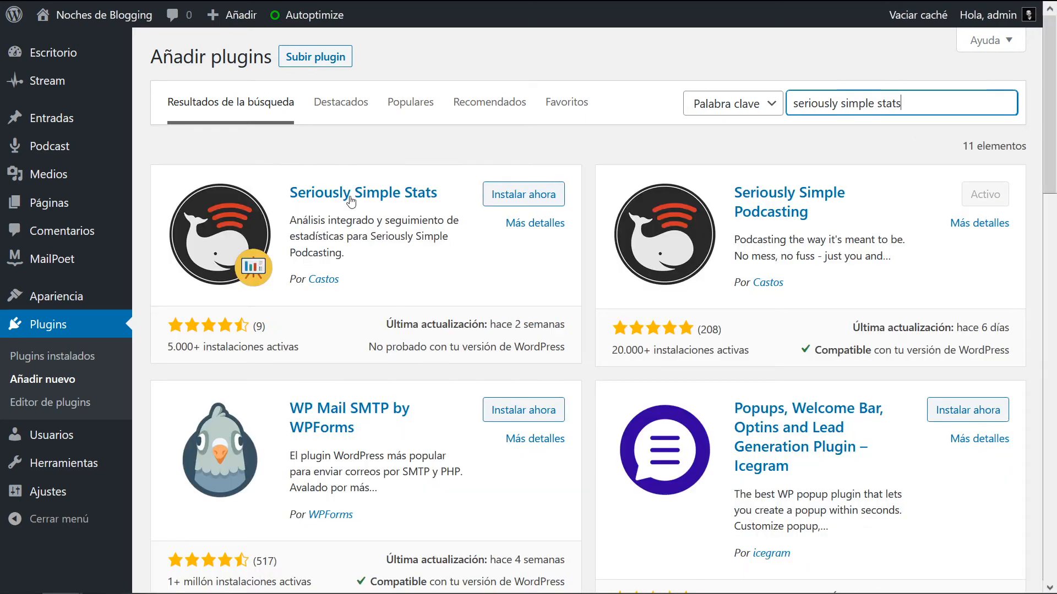
{"action": "left_click", "coordinate": [511, 200]}
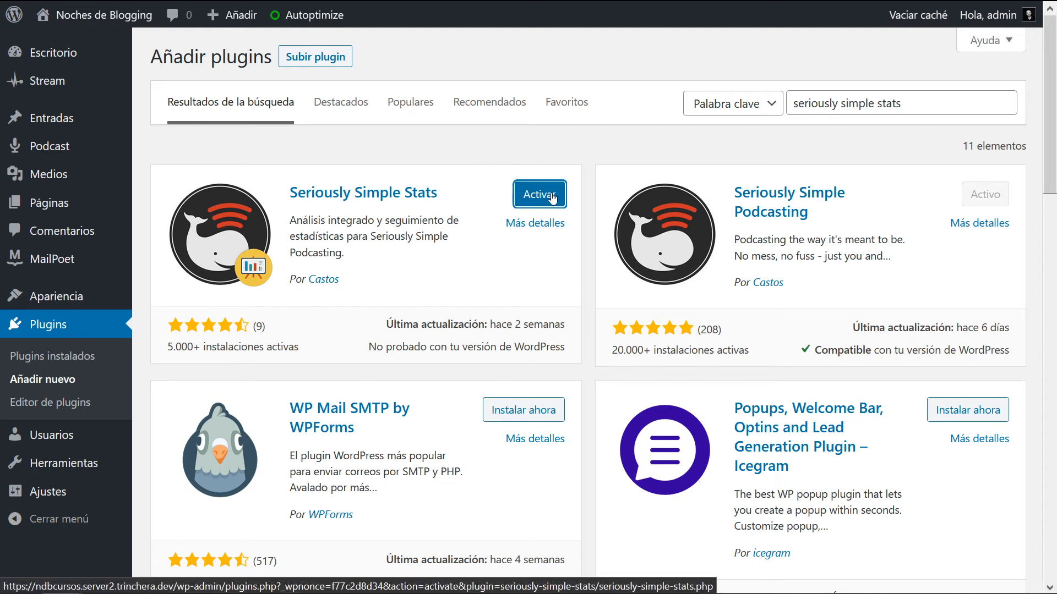
{"action": "left_click", "coordinate": [552, 197]}
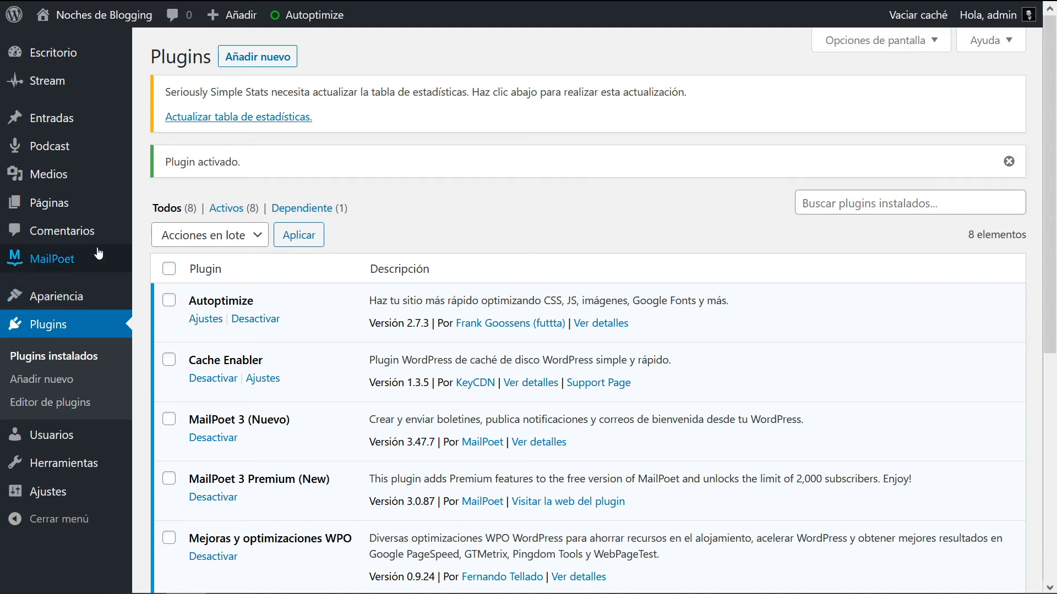
- Update the stats database table from Podcast > Estadísticas
{"action": "mouse_move", "coordinate": [48, 157]}
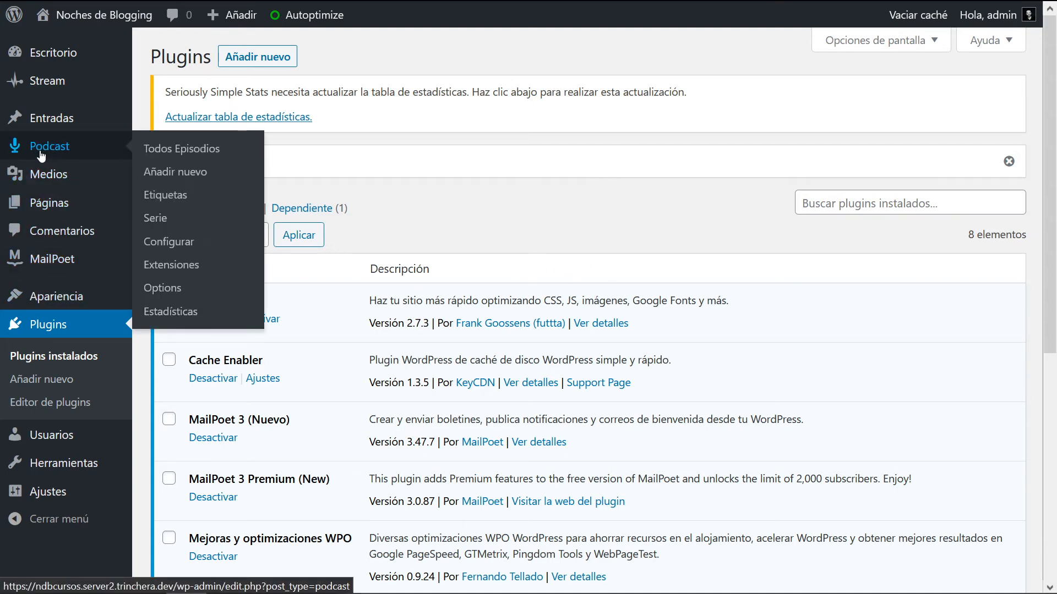
{"action": "left_click", "coordinate": [172, 320]}
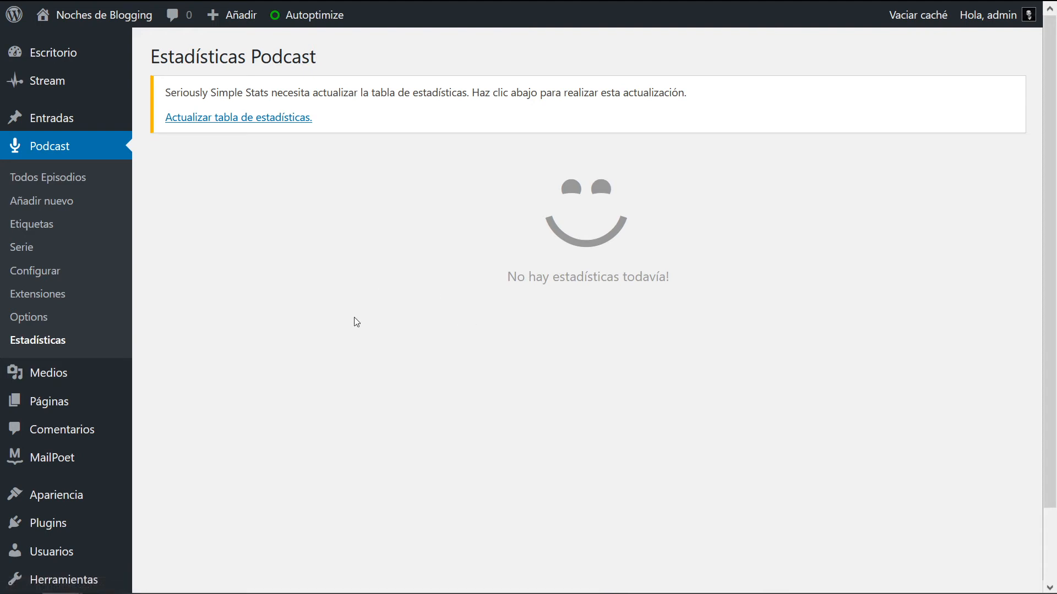
{"action": "left_click", "coordinate": [258, 123]}
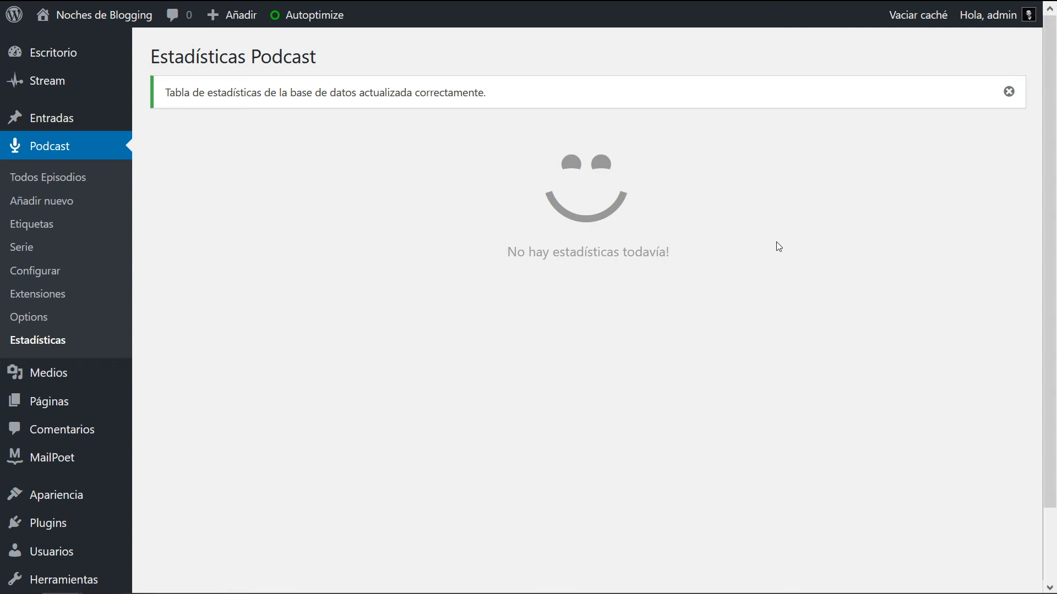
- Check the Noches de Blogging, Rock N Caffeine and Podcast Blogpocket feed tabs
{"action": "left_click", "coordinate": [270, 12]}
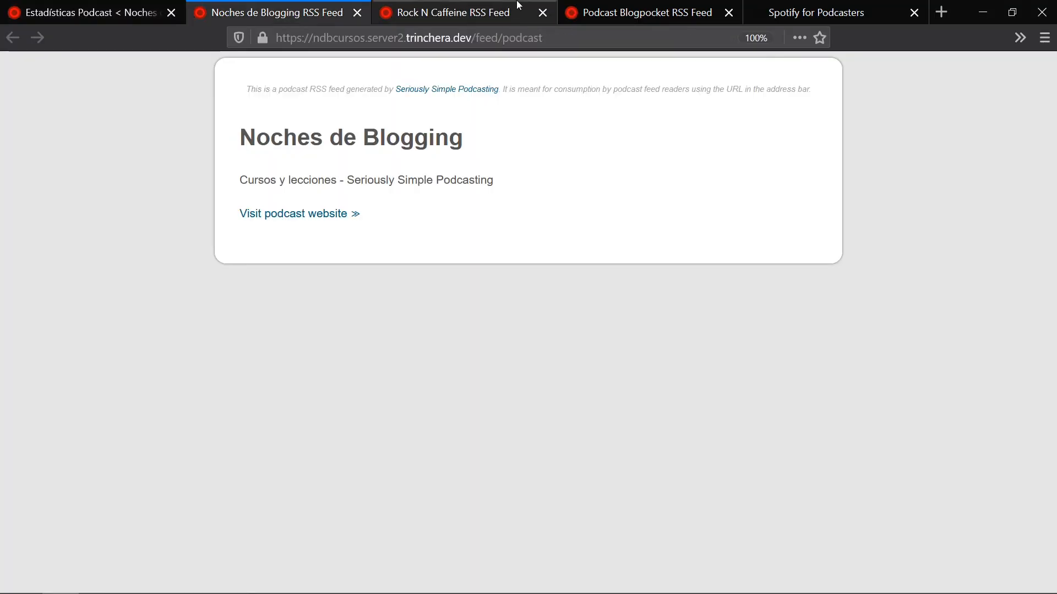
{"action": "left_click", "coordinate": [518, 5]}
{"action": "left_click", "coordinate": [639, 10]}
{"action": "left_click", "coordinate": [114, 5]}
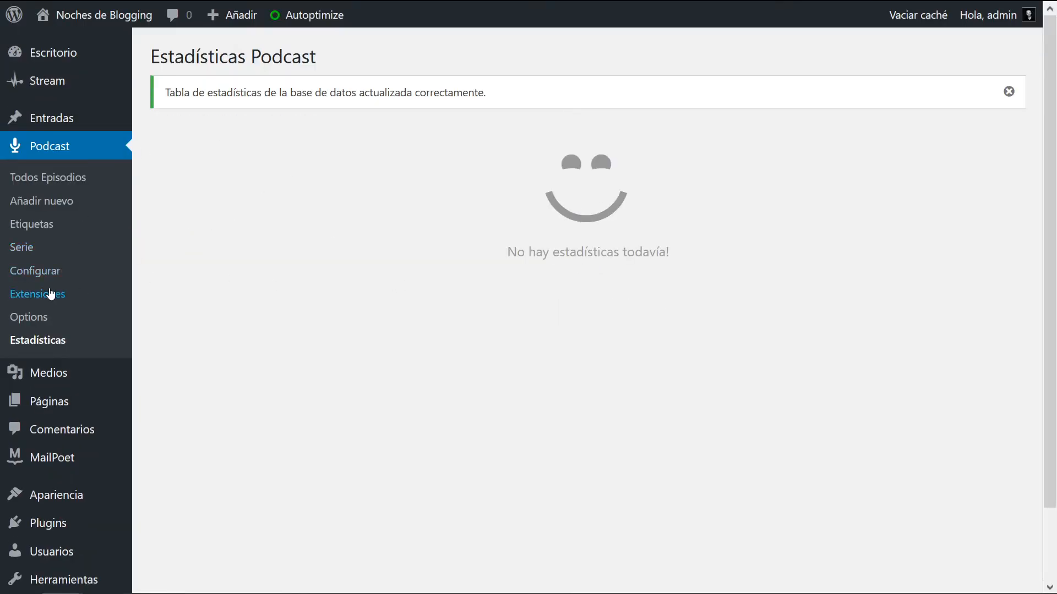
{"action": "left_click", "coordinate": [50, 294]}
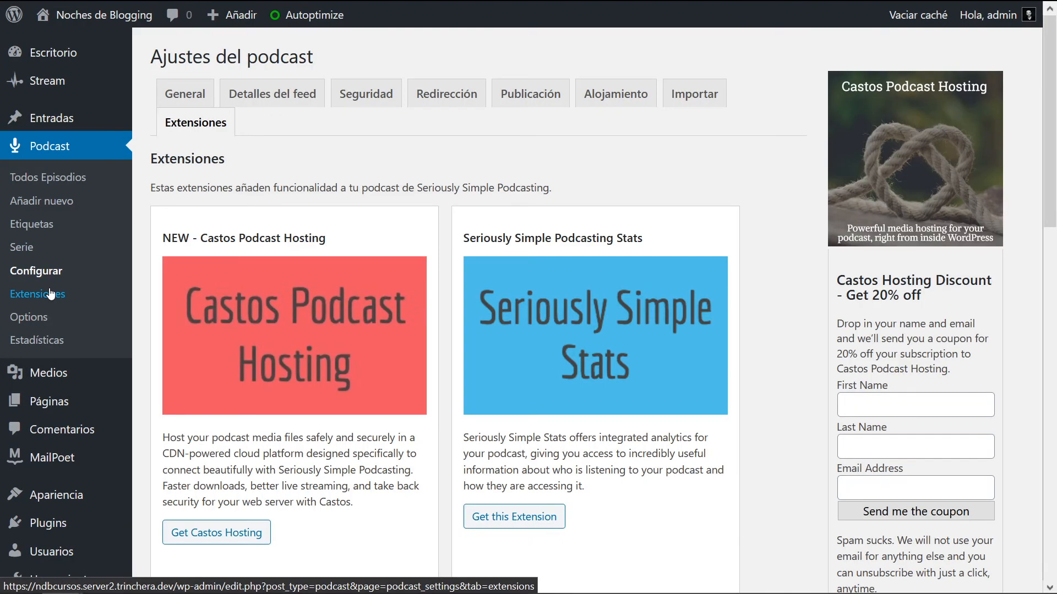
- Read the Speakers extension details, close them, and select the title 'Seriously Simple Podcasting Speakers'
{"action": "scroll", "coordinate": [715, 264], "scroll_direction": "down", "scroll_amount": 5}
{"action": "scroll", "coordinate": [787, 231], "scroll_direction": "down", "scroll_amount": 6}
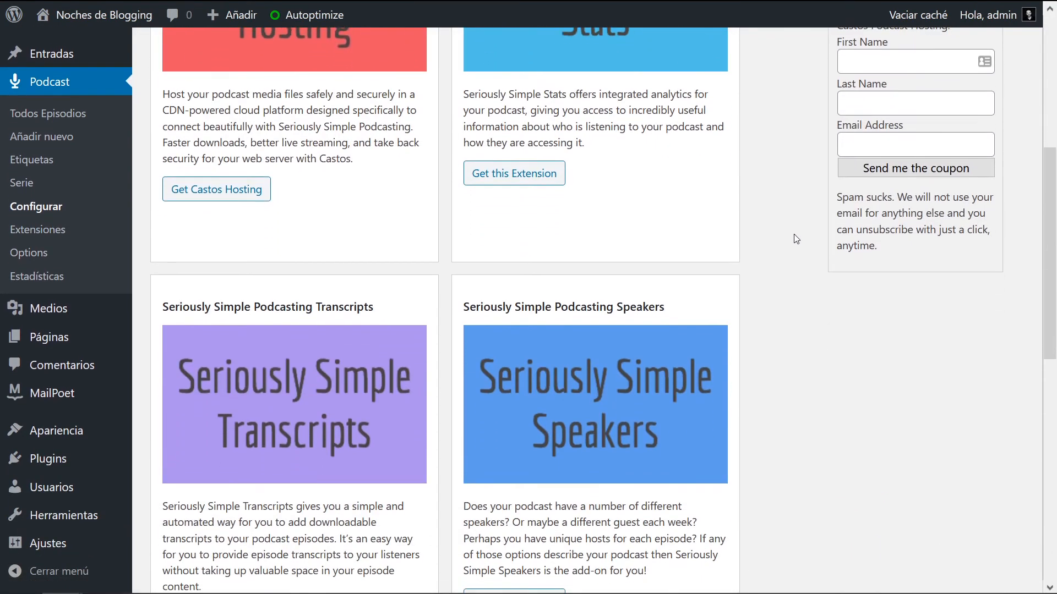
{"action": "scroll", "coordinate": [715, 220], "scroll_direction": "up", "scroll_amount": 4}
{"action": "scroll", "coordinate": [660, 247], "scroll_direction": "down", "scroll_amount": 3}
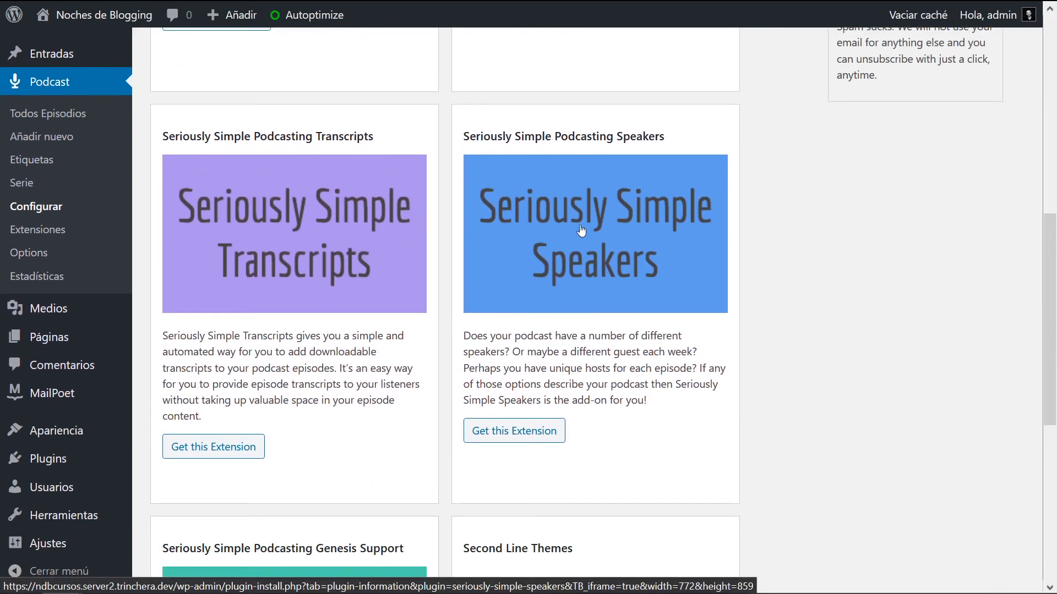
{"action": "left_click", "coordinate": [546, 429]}
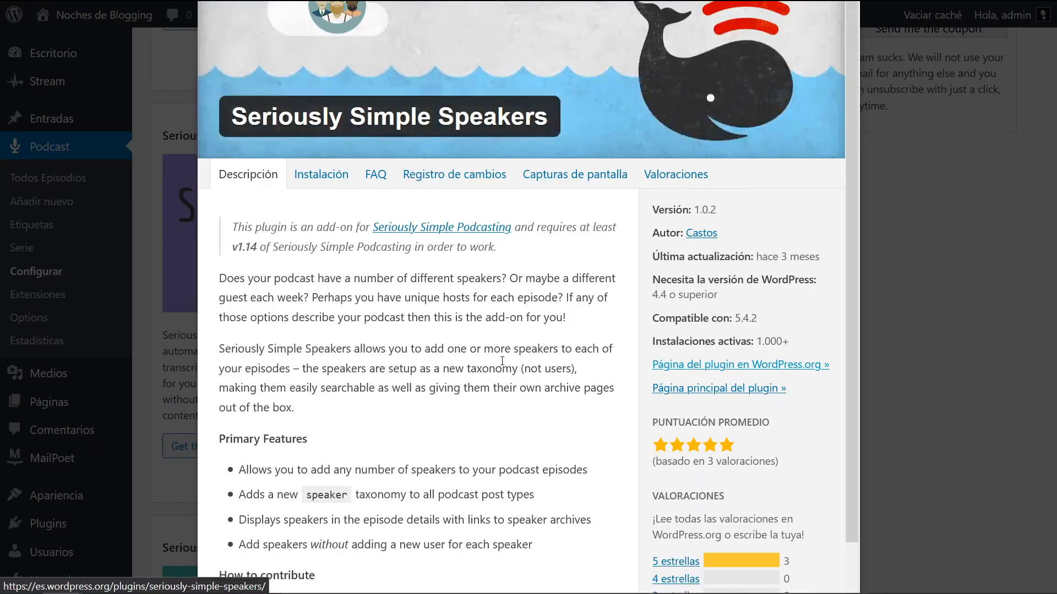
{"action": "scroll", "coordinate": [455, 367], "scroll_direction": "down", "scroll_amount": 1}
{"action": "scroll", "coordinate": [454, 367], "scroll_direction": "down", "scroll_amount": 2}
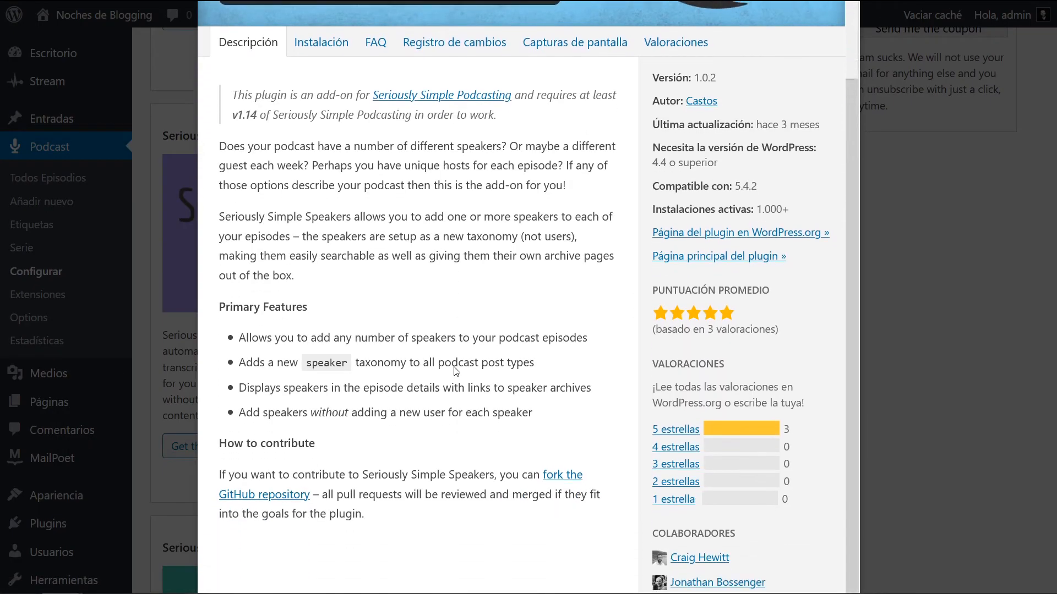
{"action": "scroll", "coordinate": [455, 367], "scroll_direction": "up", "scroll_amount": 3}
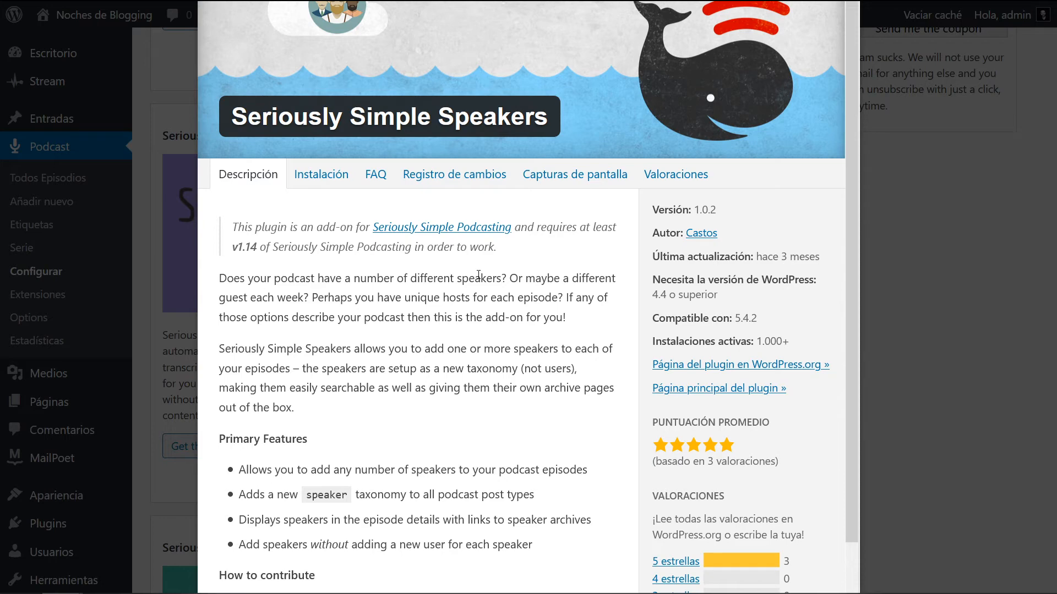
{"action": "left_click", "coordinate": [125, 362]}
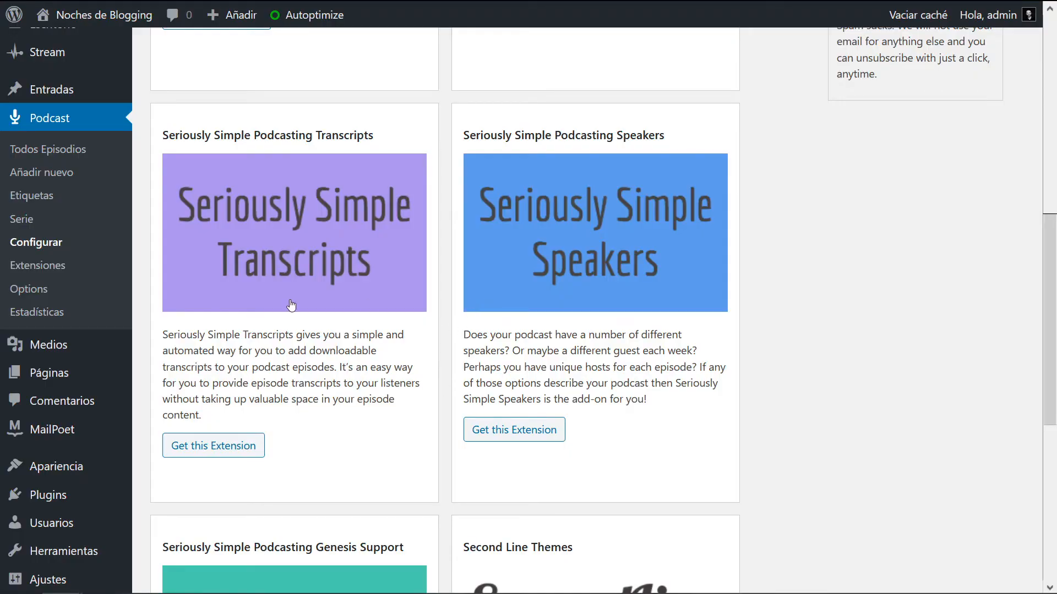
{"action": "left_click_drag", "start_coordinate": [678, 137], "coordinate": [466, 138]}
{"action": "key", "text": "ctrl+c"}
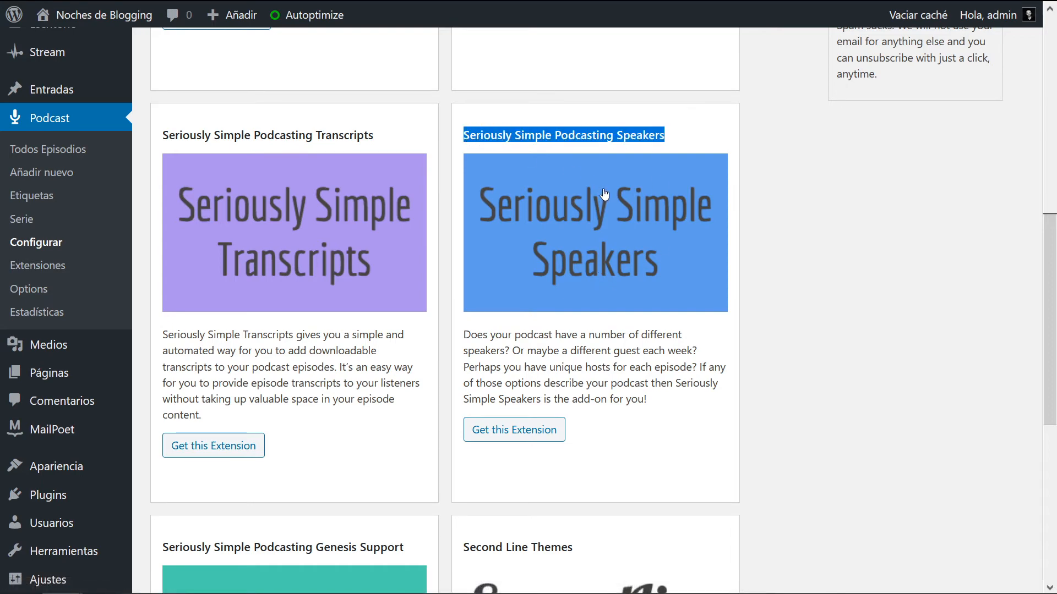
{"action": "mouse_move", "coordinate": [61, 482]}
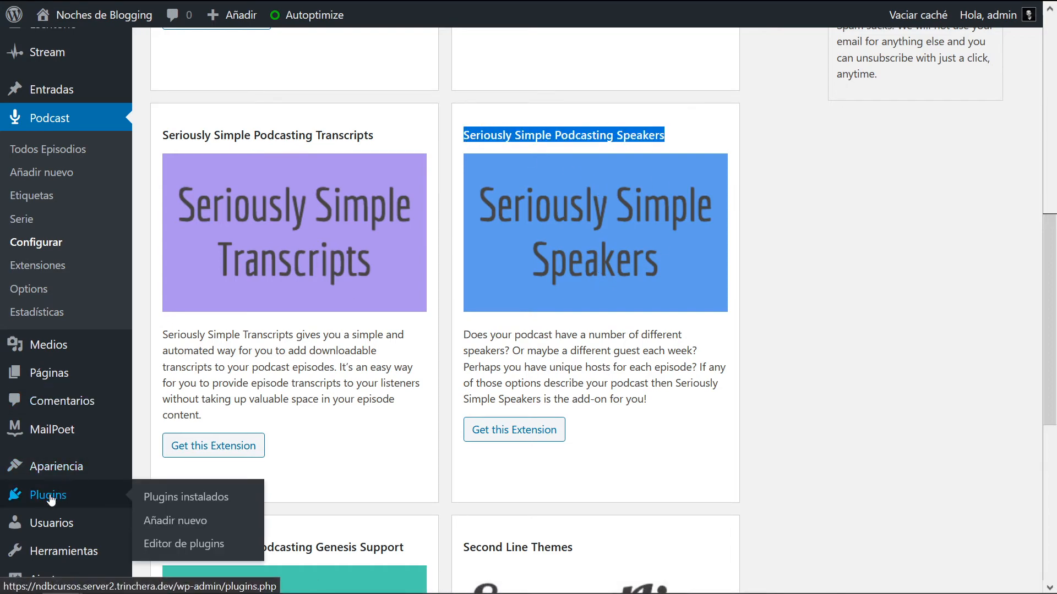
- Search plugins for 'Seriously Simple Podcasting Speakers', then install and activate it
{"action": "left_click", "coordinate": [169, 528]}
{"action": "left_click", "coordinate": [845, 106]}
{"action": "key", "text": "ctrl+v"}
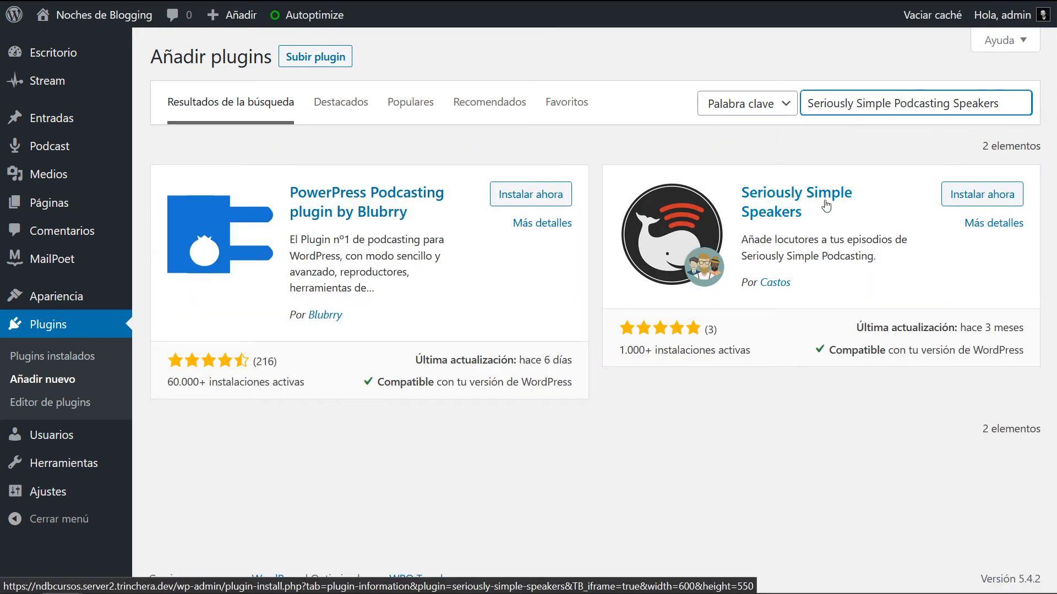
{"action": "left_click", "coordinate": [980, 198]}
{"action": "left_click", "coordinate": [979, 199]}
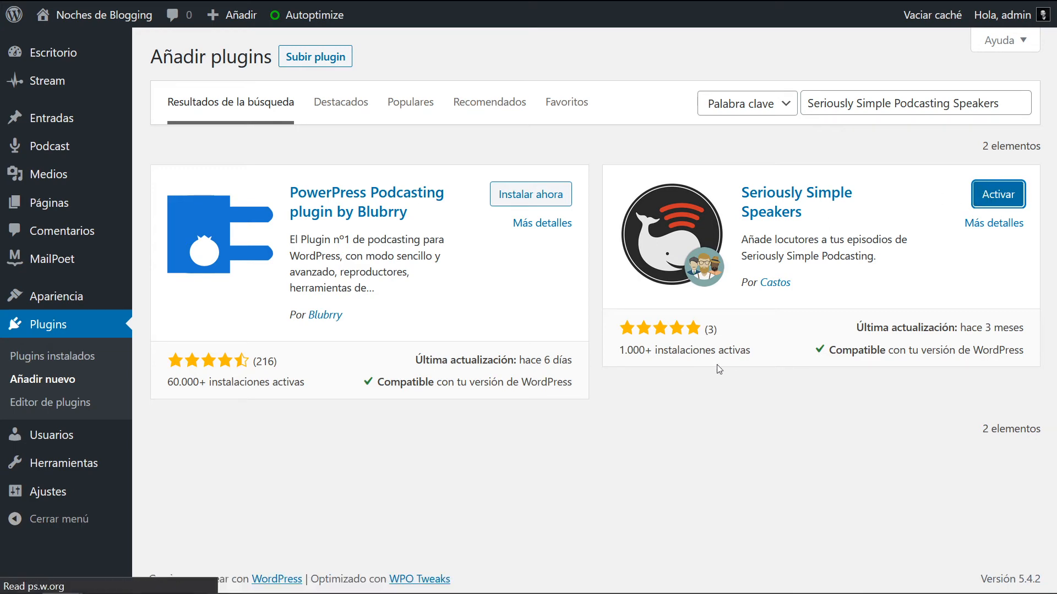
{"action": "left_click", "coordinate": [983, 195]}
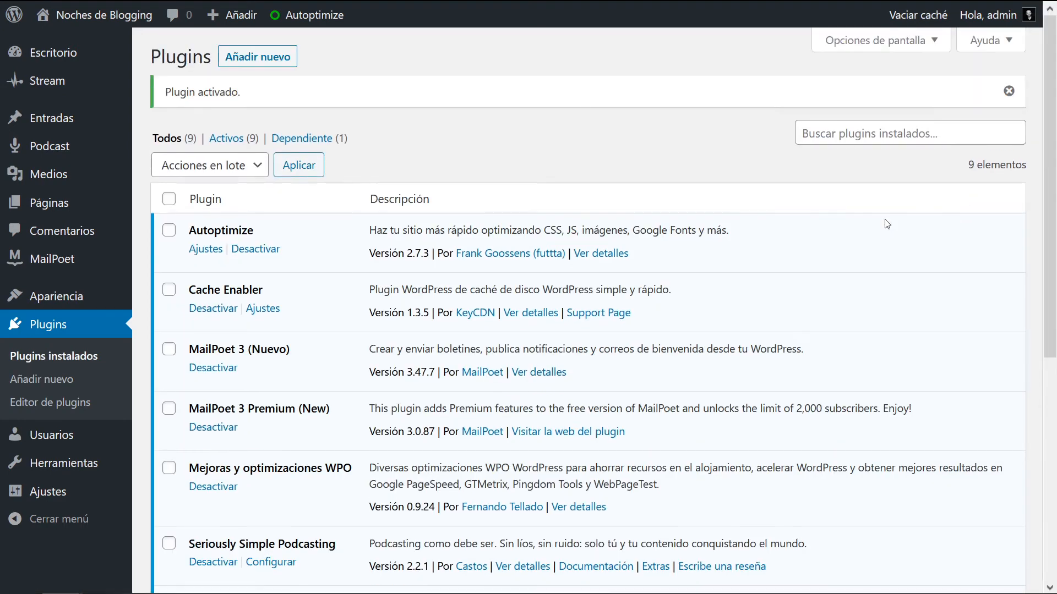
- Go to Podcast > Todos Episodios, now showing a Locutores column
{"action": "scroll", "coordinate": [522, 201], "scroll_direction": "down", "scroll_amount": 3}
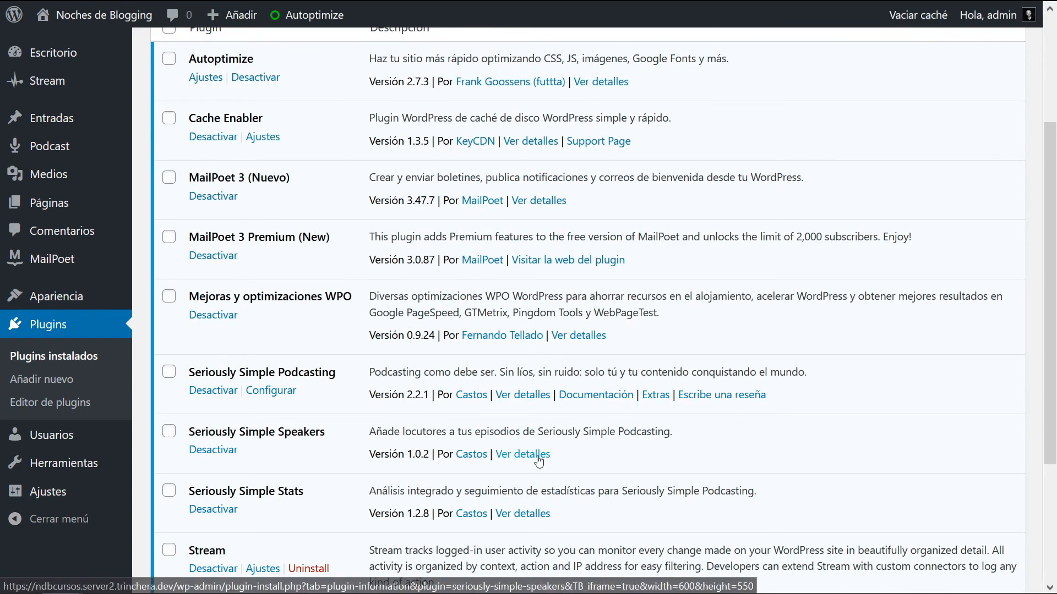
{"action": "scroll", "coordinate": [130, 188], "scroll_direction": "up", "scroll_amount": 3}
{"action": "mouse_move", "coordinate": [52, 147]}
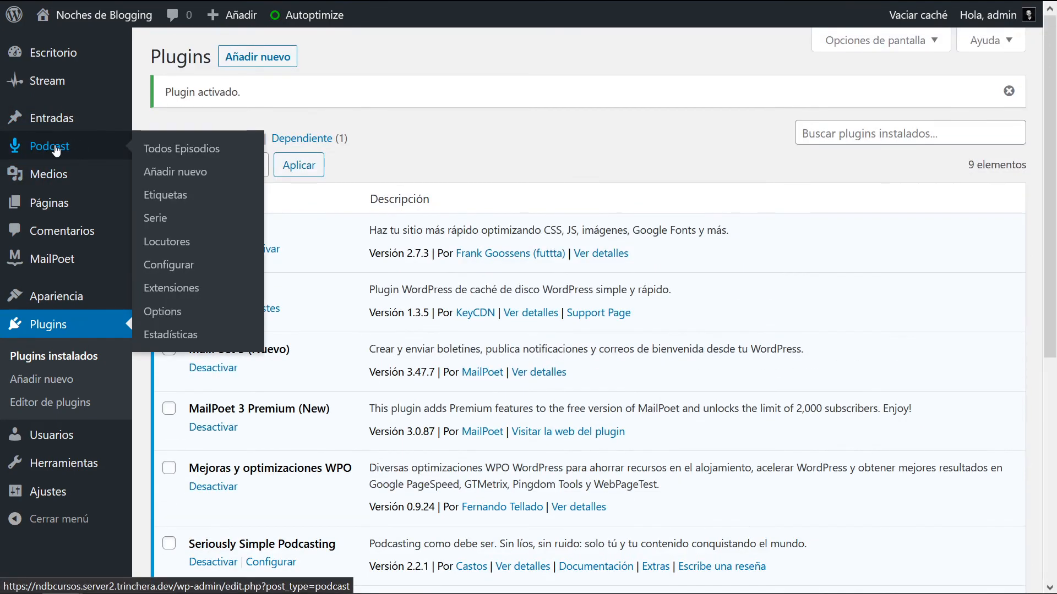
{"action": "left_click", "coordinate": [178, 152]}
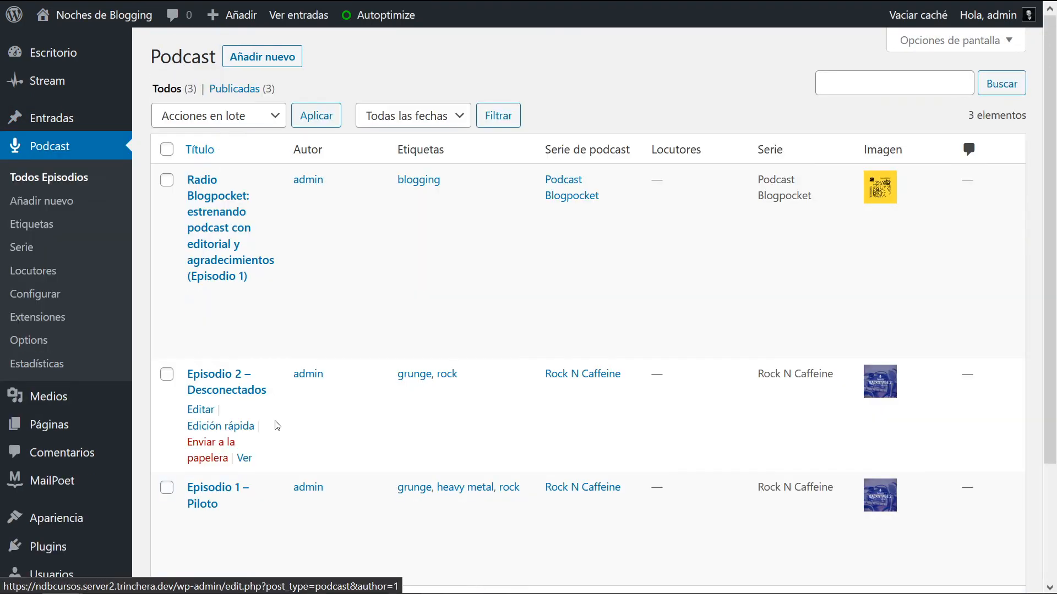
- Open Episodio 1 – Piloto, collapse every Documento sidebar panel, and expand only Locutores
{"action": "left_click", "coordinate": [209, 502]}
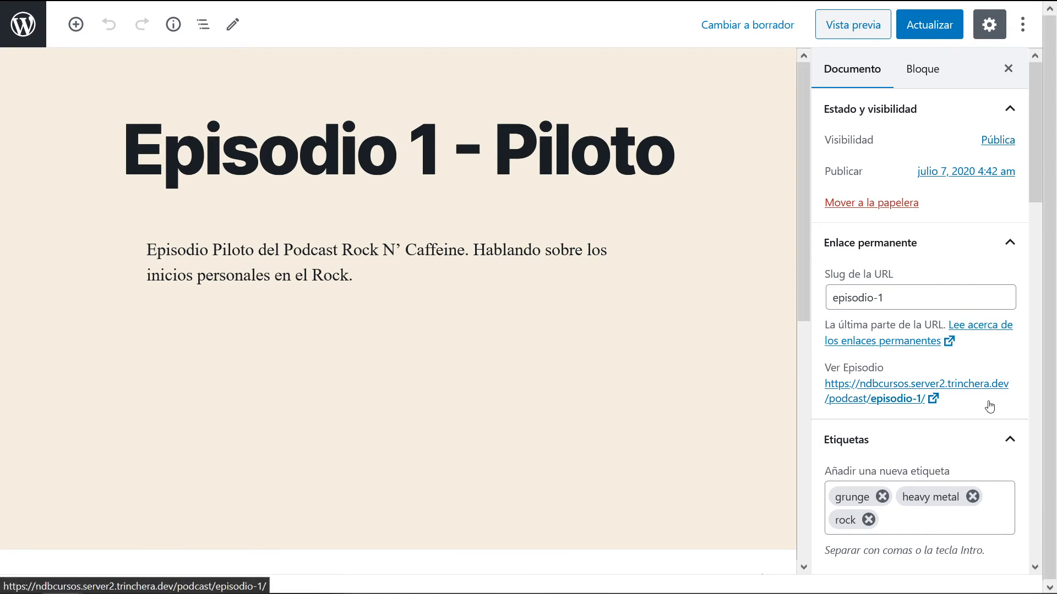
{"action": "left_click", "coordinate": [1009, 243]}
{"action": "left_click", "coordinate": [1003, 109]}
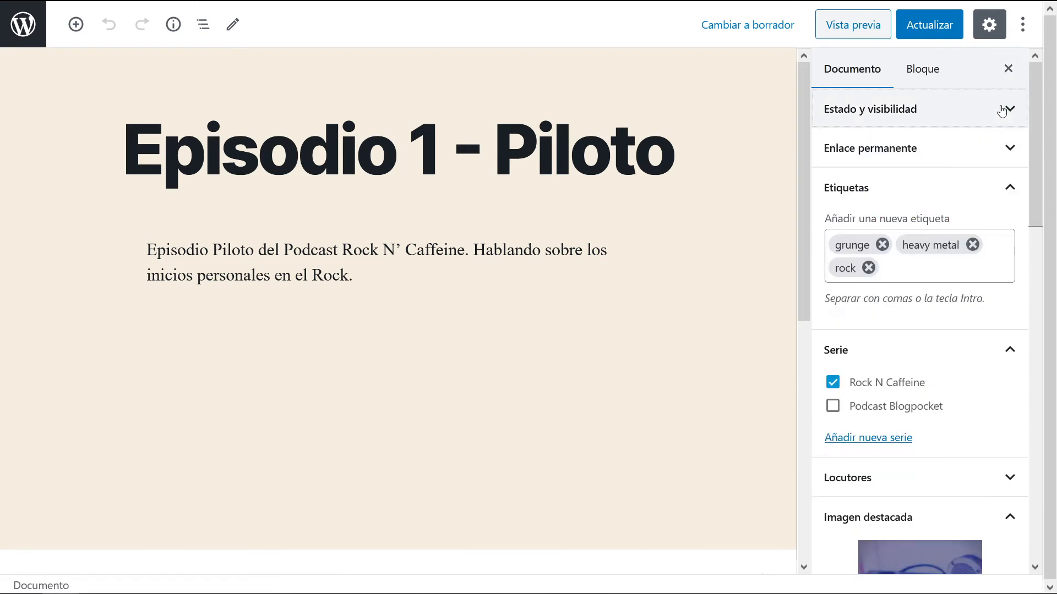
{"action": "left_click", "coordinate": [1000, 190]}
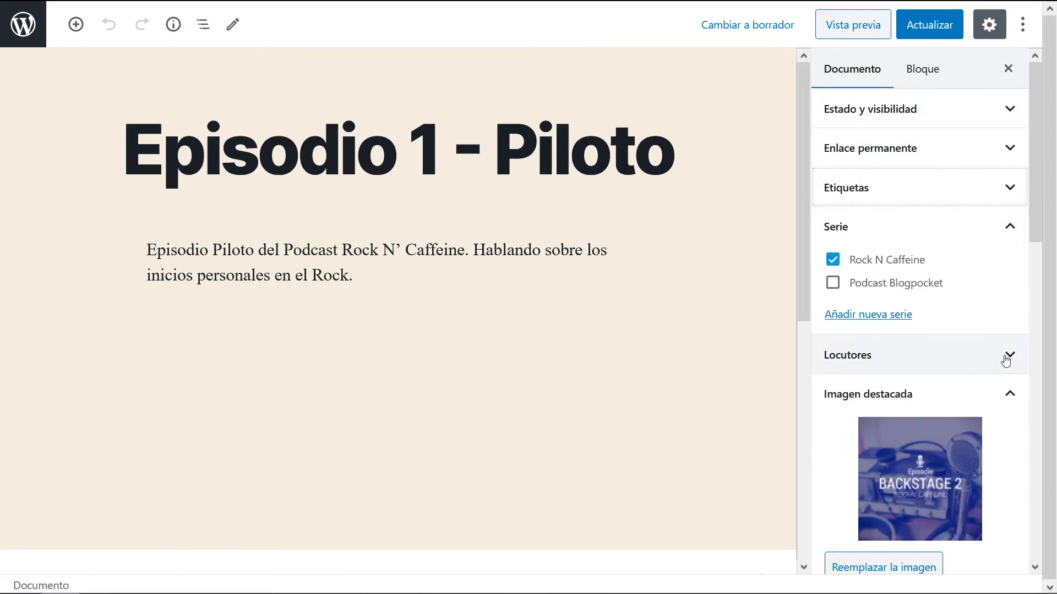
{"action": "left_click", "coordinate": [1015, 234]}
{"action": "left_click", "coordinate": [1014, 309]}
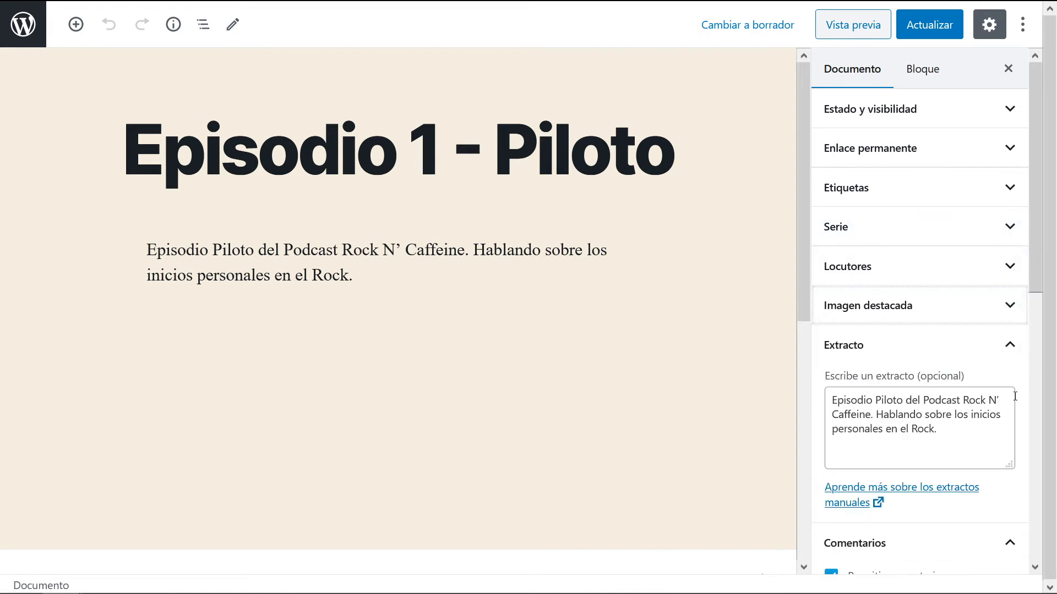
{"action": "left_click", "coordinate": [1013, 353]}
{"action": "left_click", "coordinate": [1011, 388]}
{"action": "left_click", "coordinate": [1010, 432]}
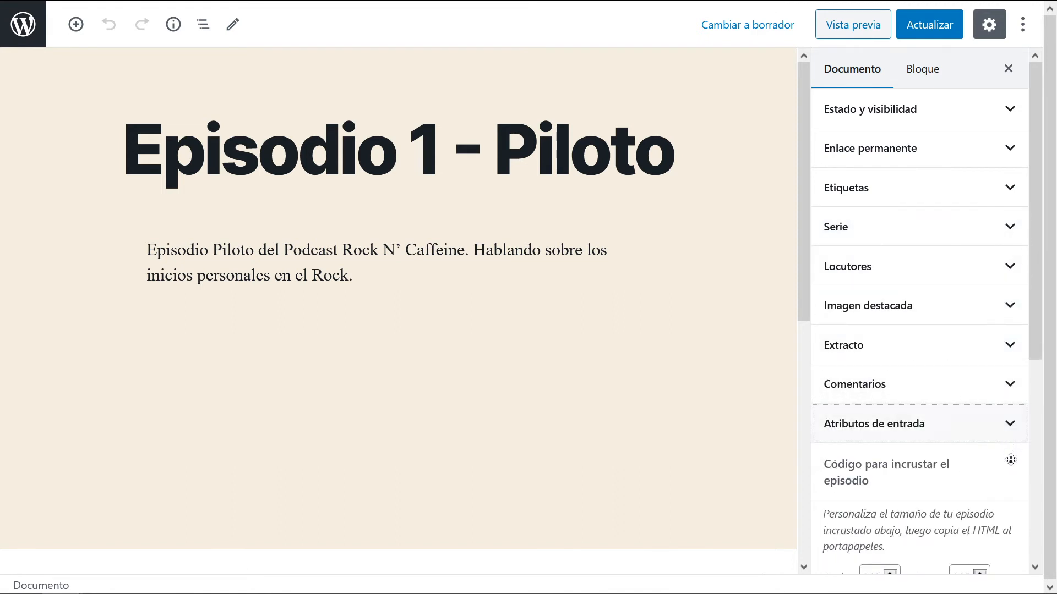
{"action": "left_click", "coordinate": [1010, 463]}
{"action": "left_click", "coordinate": [1009, 511]}
{"action": "left_click", "coordinate": [1033, 274]}
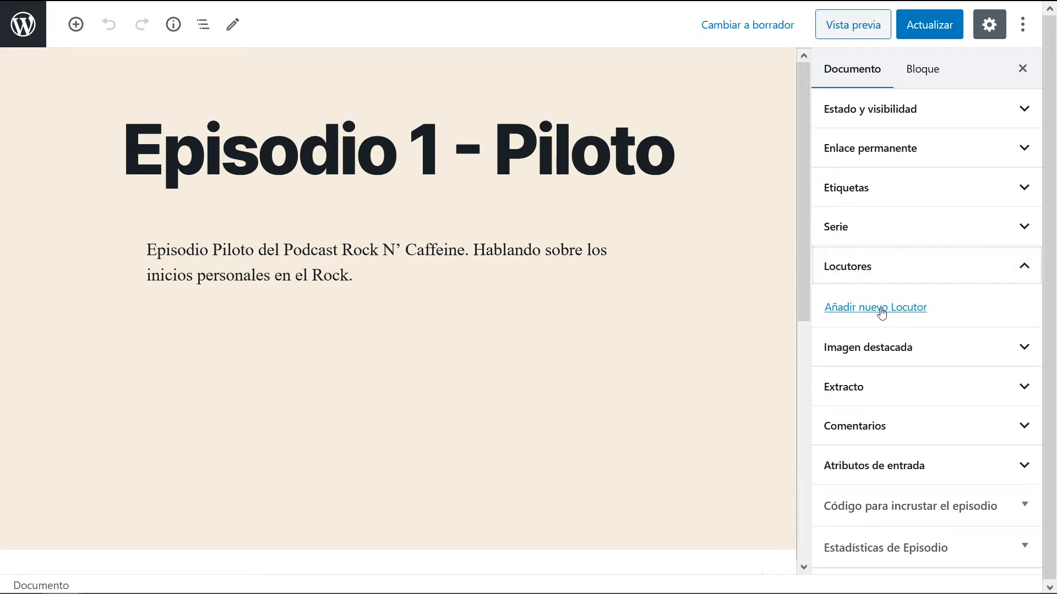
- Create two new speakers ticked for Episodio 1 – Piloto, then launch its Vista previa
{"action": "left_click", "coordinate": [882, 312]}
{"action": "left_click", "coordinate": [924, 358]}
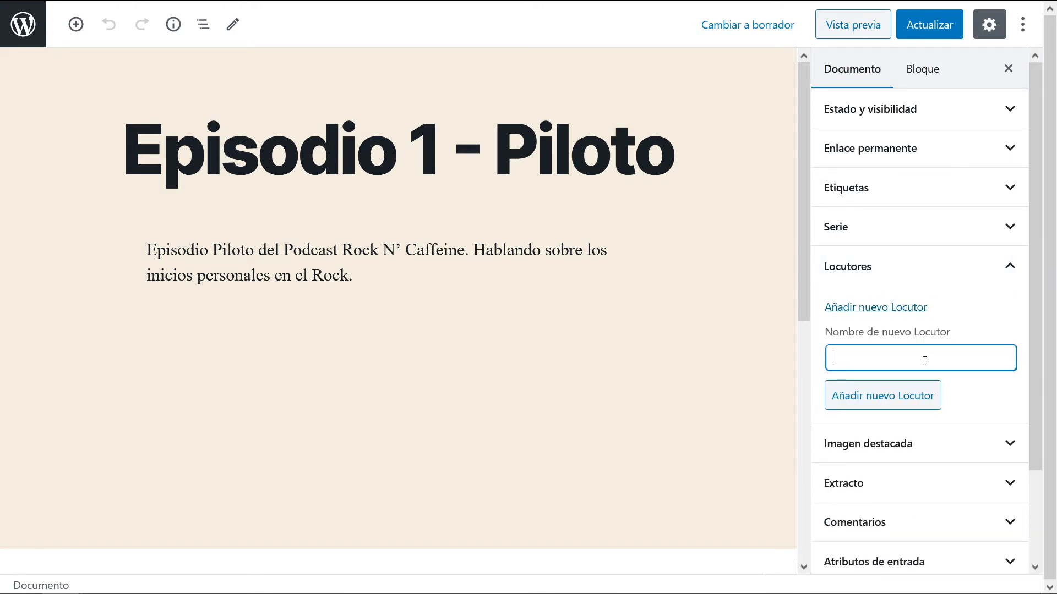
{"action": "type", "text": "J"}
{"action": "type", "text": "Rincon"}
{"action": "left_click", "coordinate": [894, 396]}
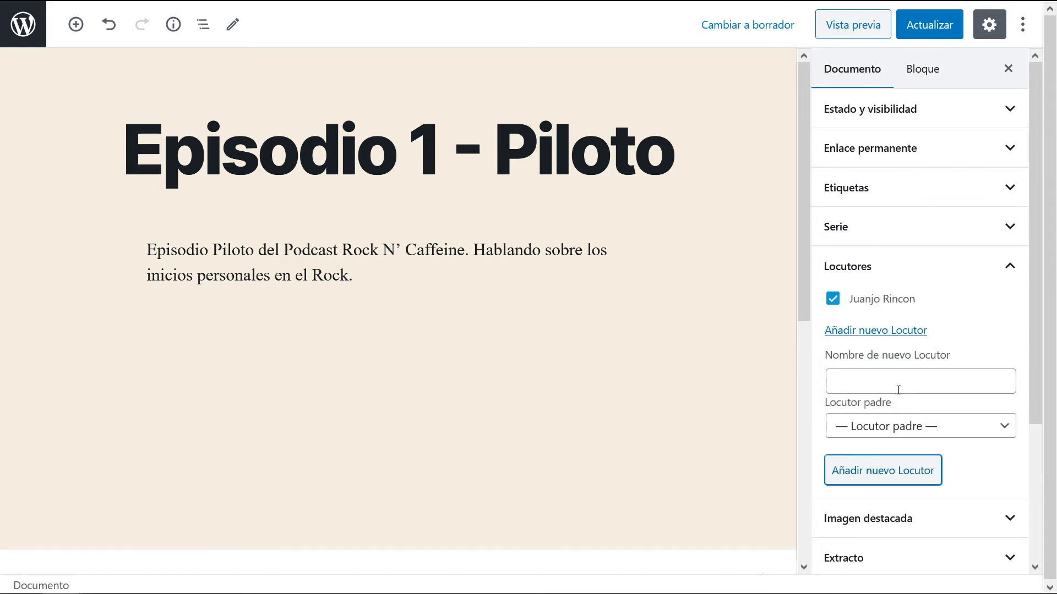
{"action": "left_click", "coordinate": [898, 390]}
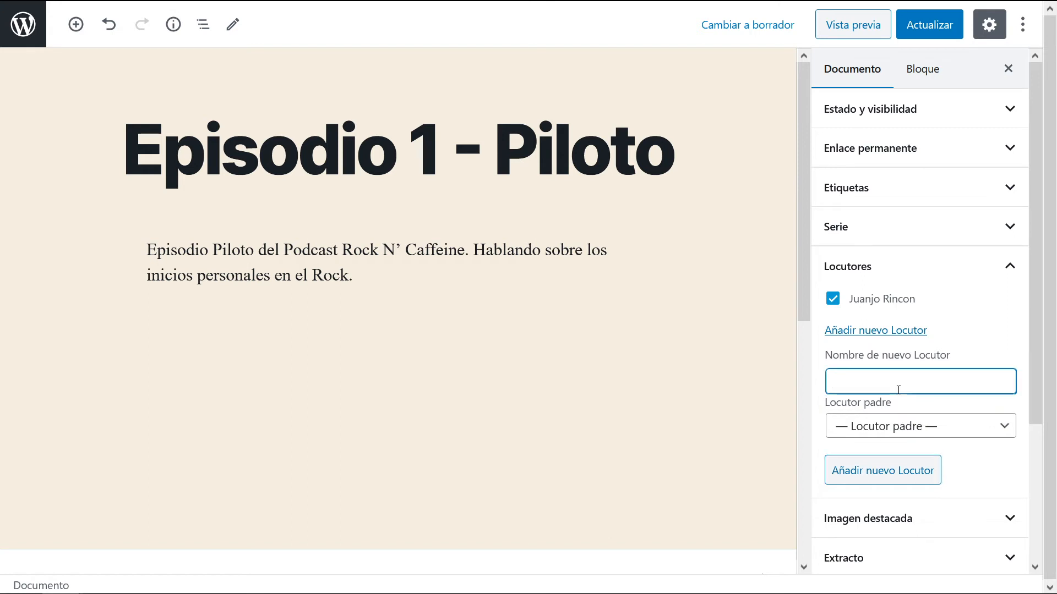
{"action": "left_click", "coordinate": [896, 475]}
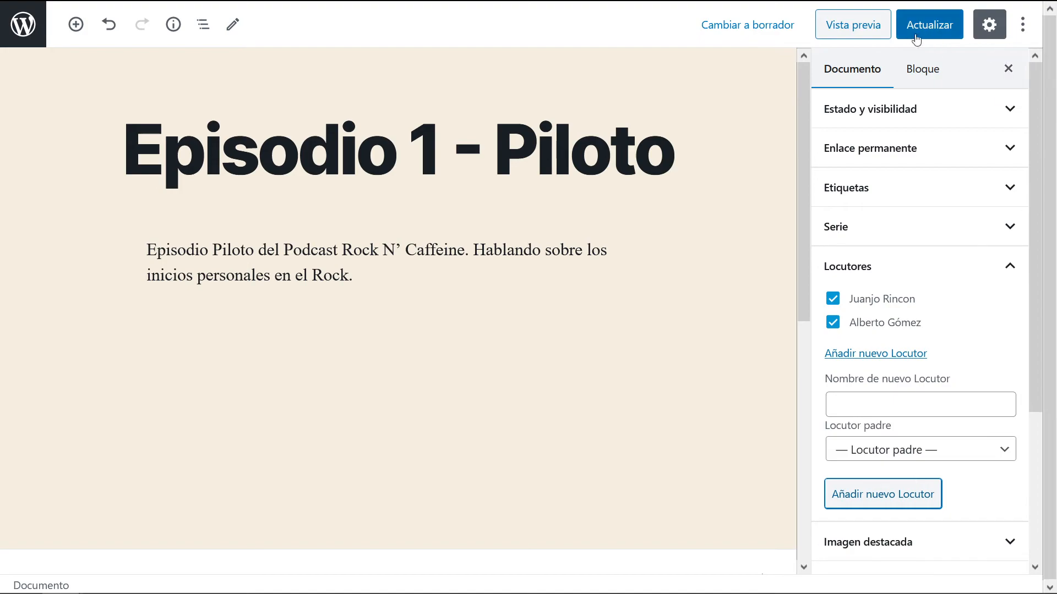
{"action": "left_click", "coordinate": [867, 27]}
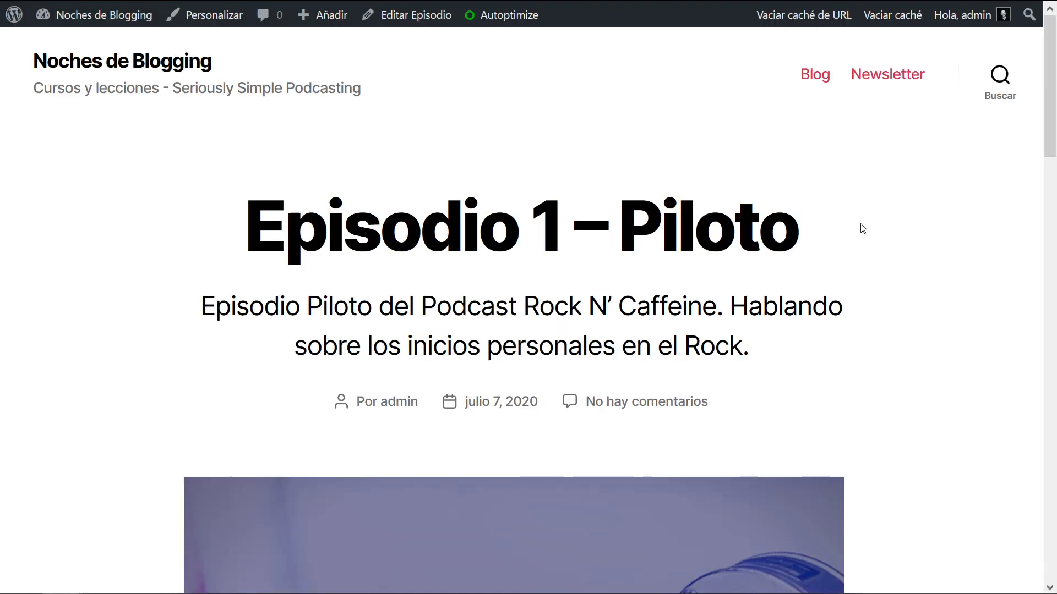
- Scroll through the episode's site preview, then return to the editor tab
{"action": "scroll", "coordinate": [881, 228], "scroll_direction": "down", "scroll_amount": 10}
{"action": "scroll", "coordinate": [923, 236], "scroll_direction": "down", "scroll_amount": 7}
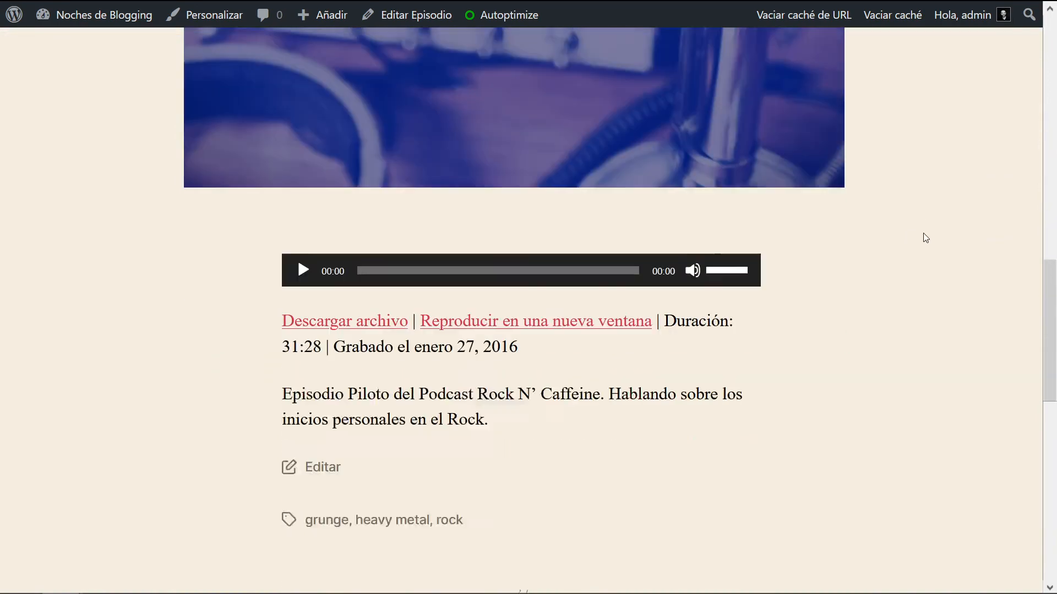
{"action": "scroll", "coordinate": [925, 231], "scroll_direction": "down", "scroll_amount": 6}
{"action": "scroll", "coordinate": [771, 220], "scroll_direction": "up", "scroll_amount": 15}
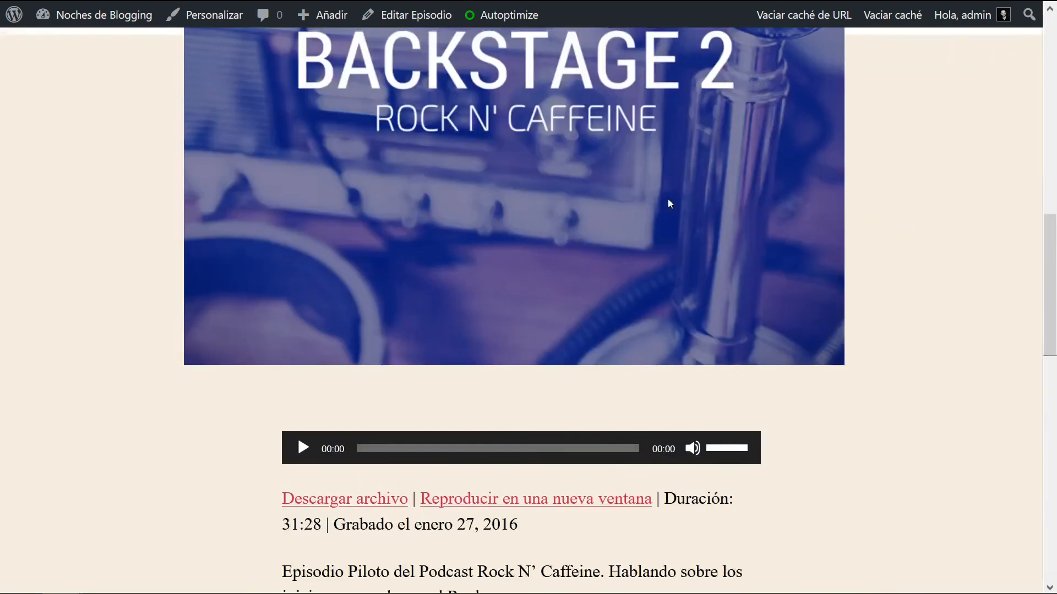
{"action": "mouse_move", "coordinate": [558, 4]}
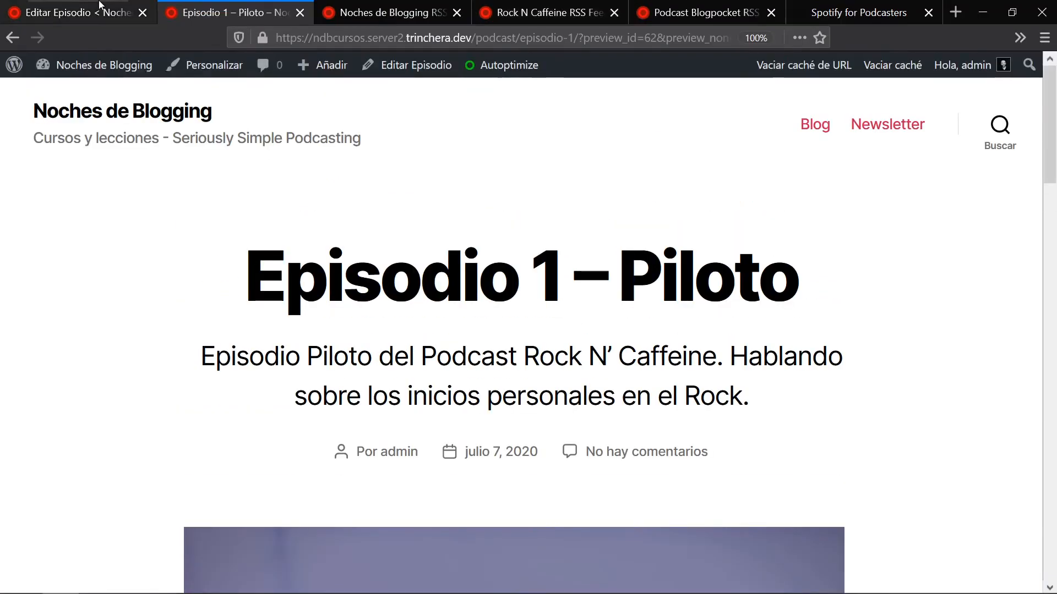
{"action": "left_click", "coordinate": [77, 12]}
- Save the episode with Actualizar and go back to the podcast episodes list
{"action": "left_click", "coordinate": [923, 34]}
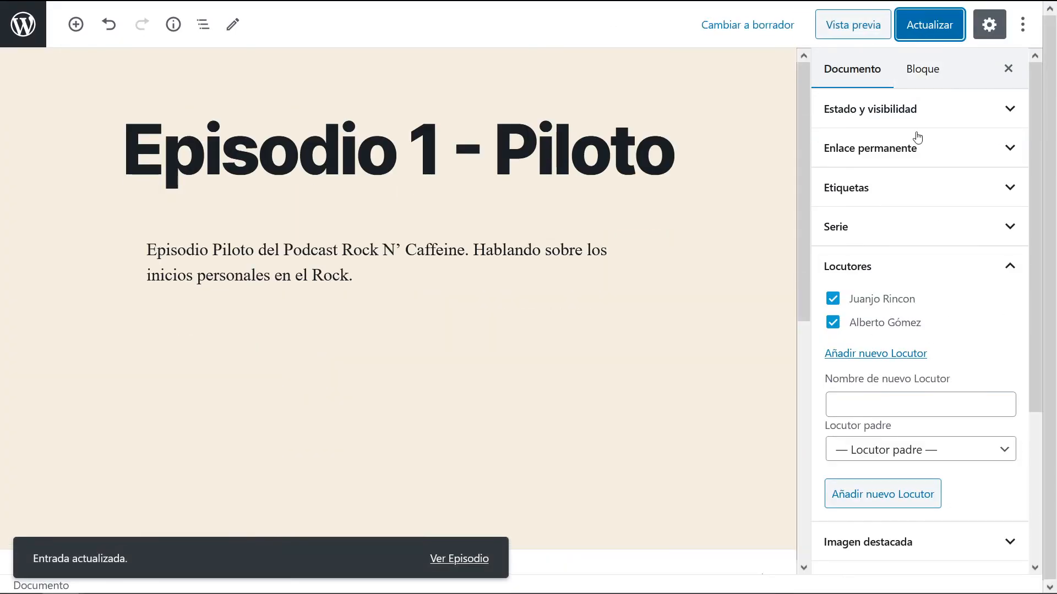
{"action": "mouse_move", "coordinate": [231, 6]}
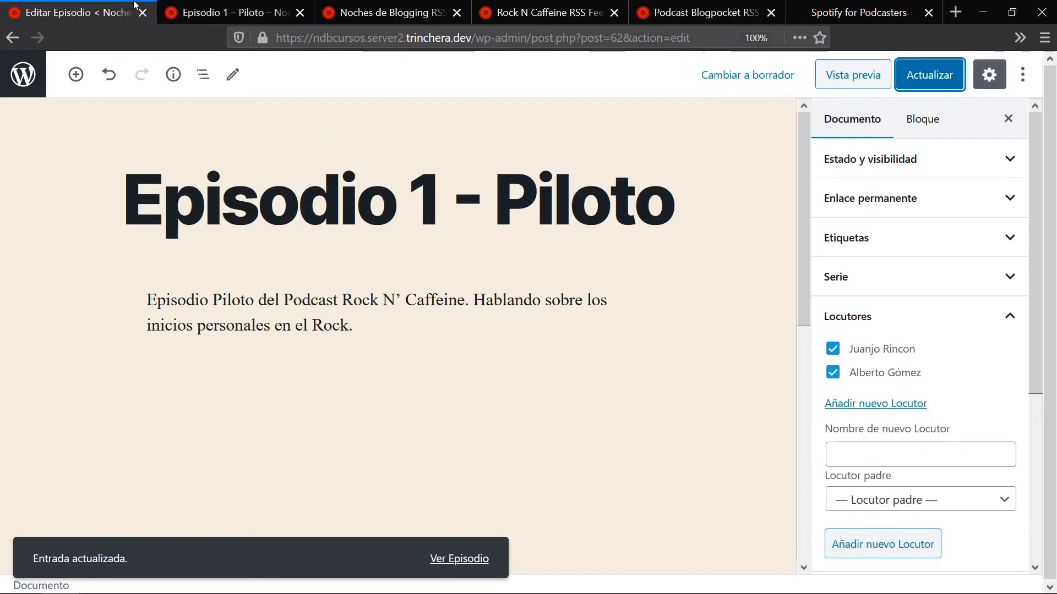
{"action": "left_click", "coordinate": [22, 72]}
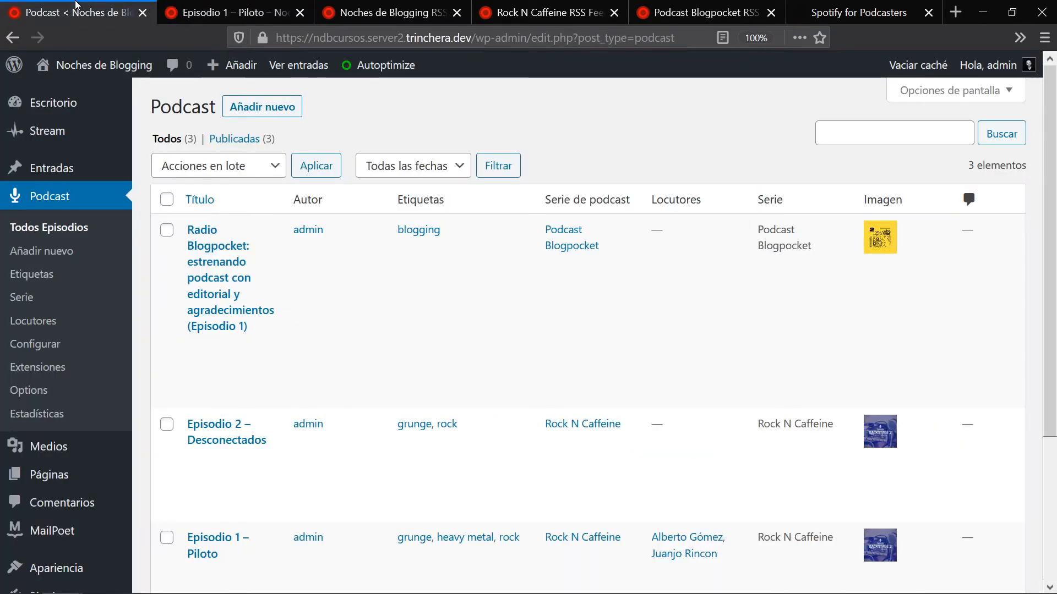
- Open the podcast Extensiones page and browse its add-ons, including Genesis Support and Second Line Themes
{"action": "left_click", "coordinate": [29, 328]}
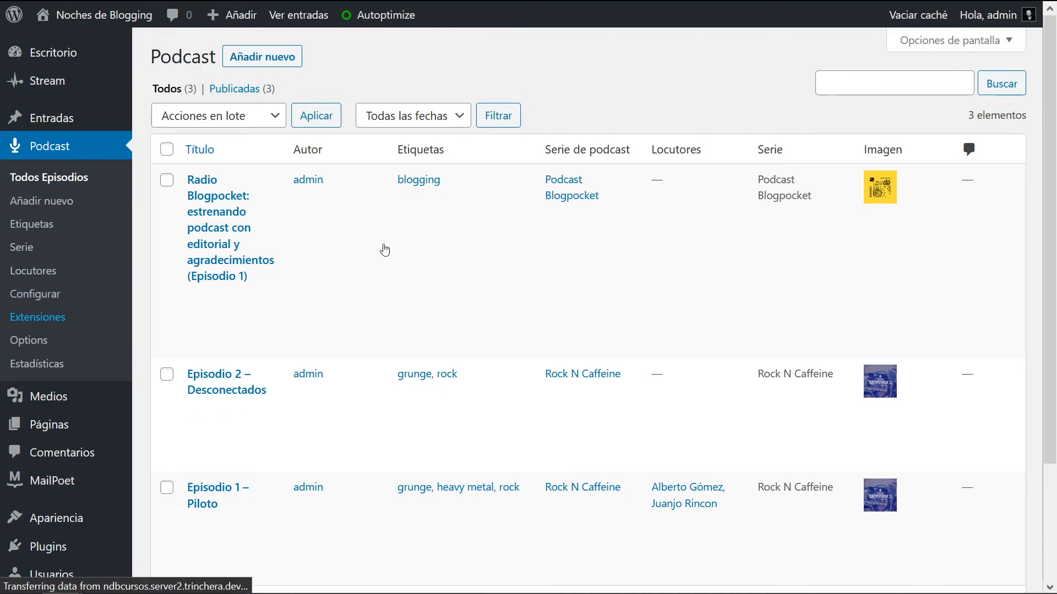
{"action": "scroll", "coordinate": [688, 220], "scroll_direction": "down", "scroll_amount": 2}
{"action": "scroll", "coordinate": [689, 204], "scroll_direction": "down", "scroll_amount": 12}
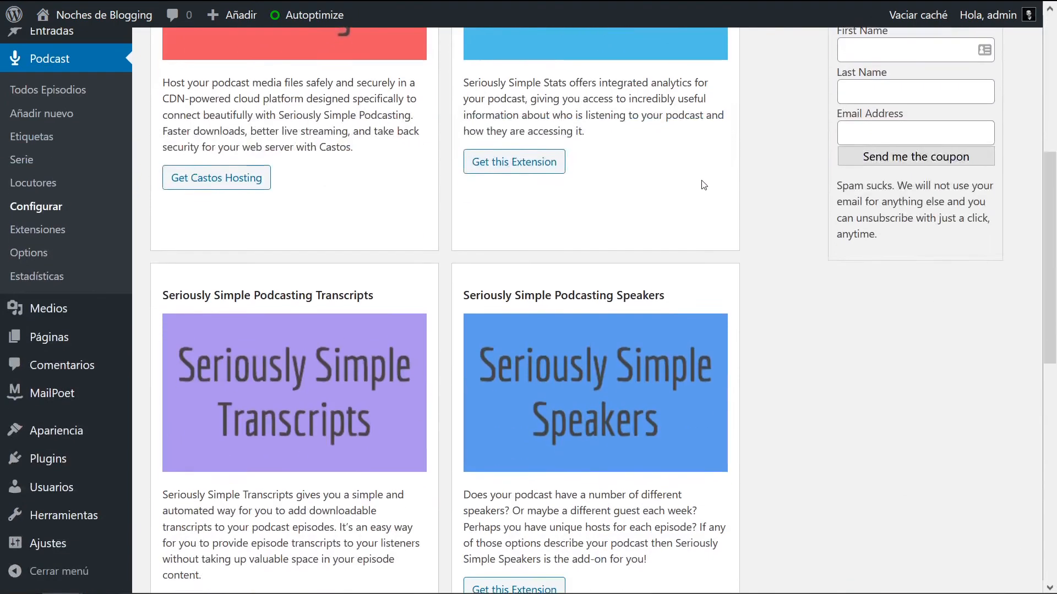
{"action": "scroll", "coordinate": [737, 220], "scroll_direction": "down", "scroll_amount": 2}
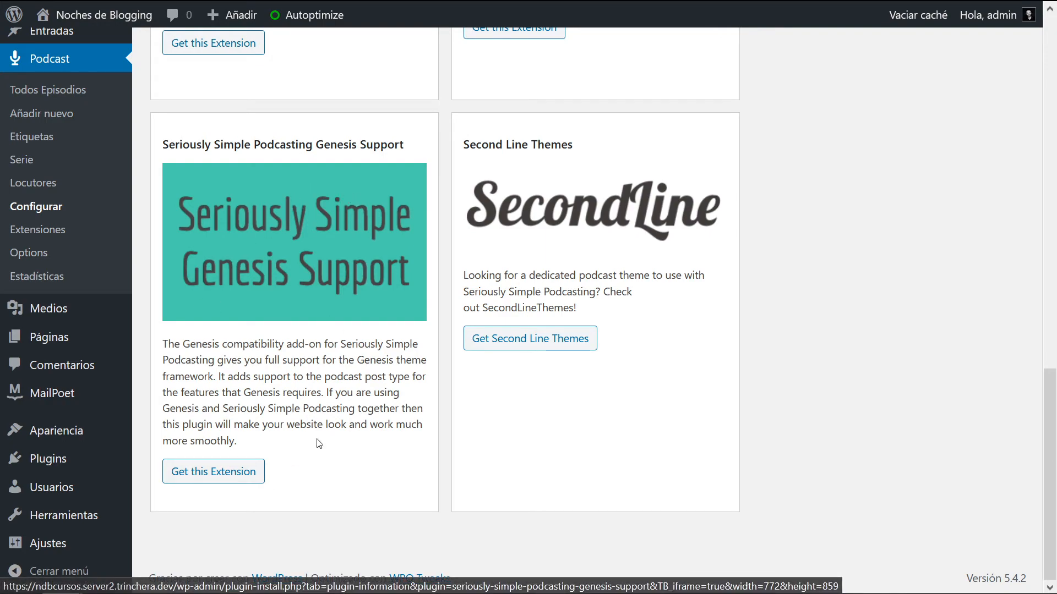
{"action": "scroll", "coordinate": [330, 440], "scroll_direction": "up", "scroll_amount": 5}
{"action": "scroll", "coordinate": [333, 440], "scroll_direction": "up", "scroll_amount": 8}
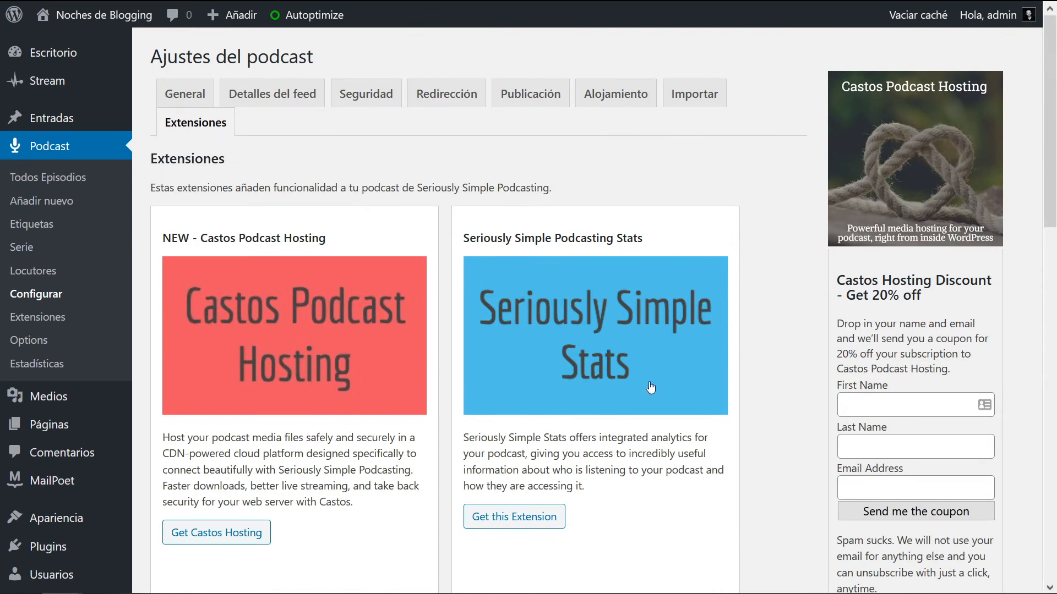
{"action": "scroll", "coordinate": [633, 374], "scroll_direction": "down", "scroll_amount": 8}
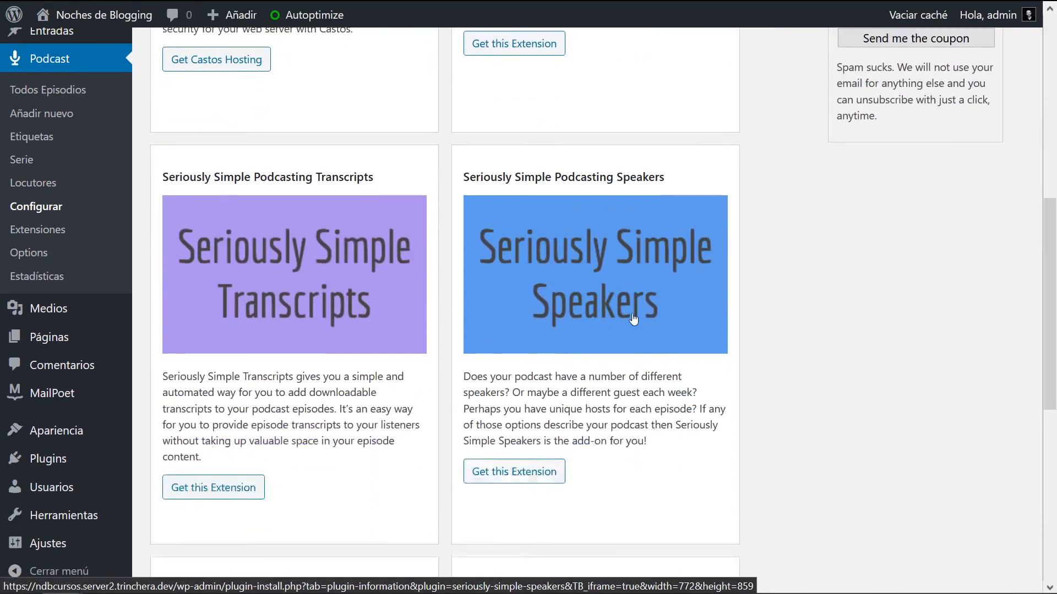
{"action": "scroll", "coordinate": [550, 275], "scroll_direction": "down", "scroll_amount": 3}
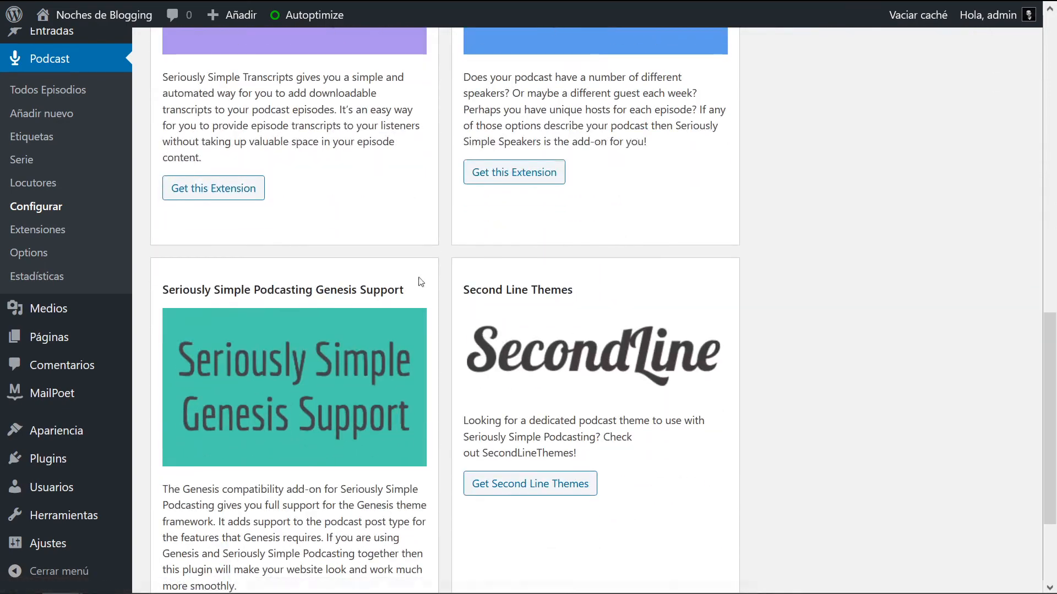
{"action": "scroll", "coordinate": [495, 261], "scroll_direction": "down", "scroll_amount": 2}
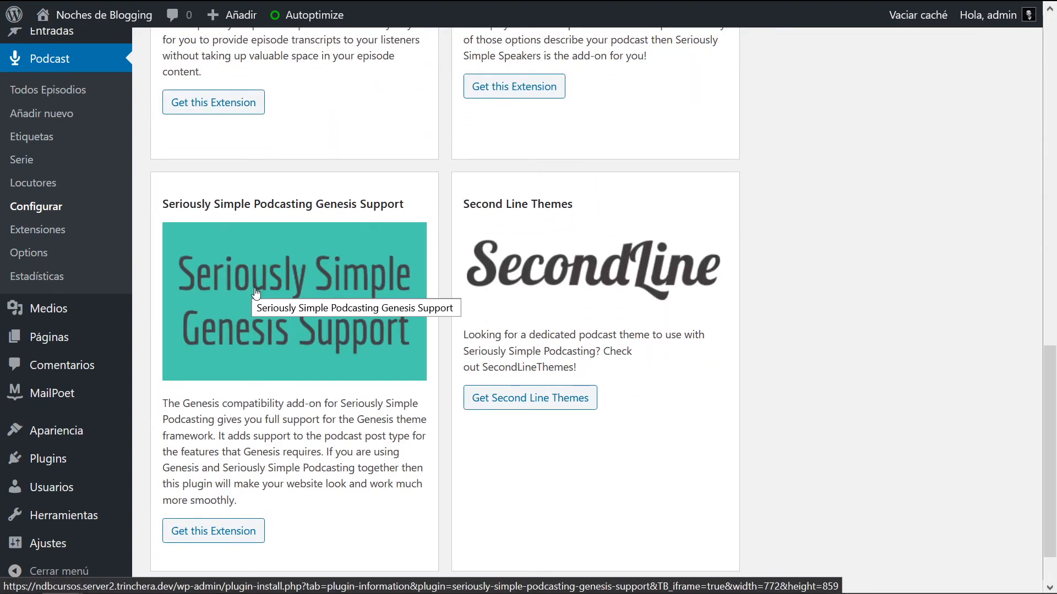
{"action": "scroll", "coordinate": [360, 370], "scroll_direction": "up", "scroll_amount": 13}
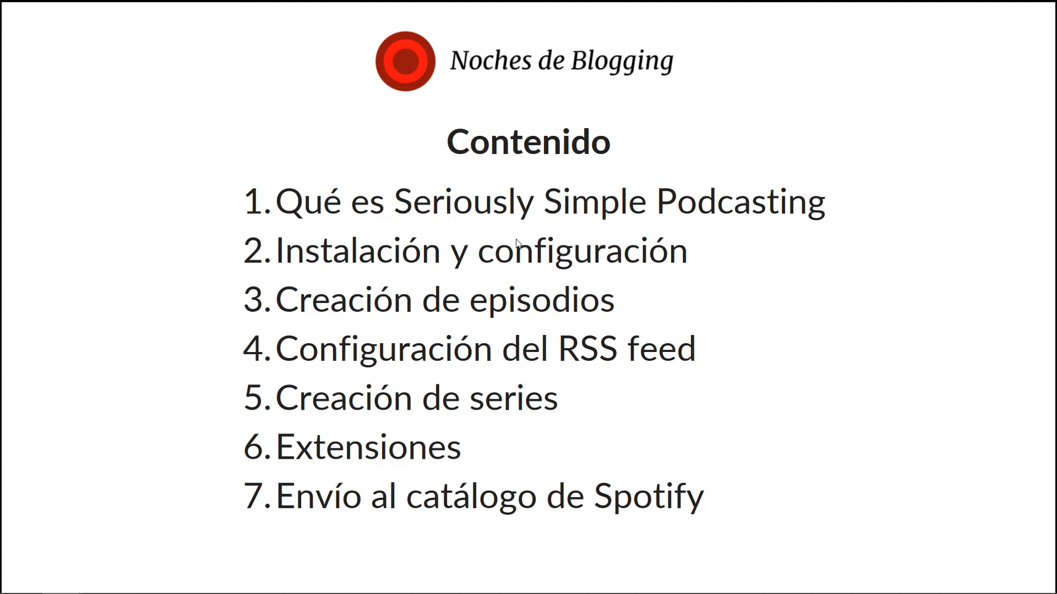
- Leave the slide and open Podcast > Todos Episodios to list all three episodes
{"action": "key", "text": "ctrl+Tab"}
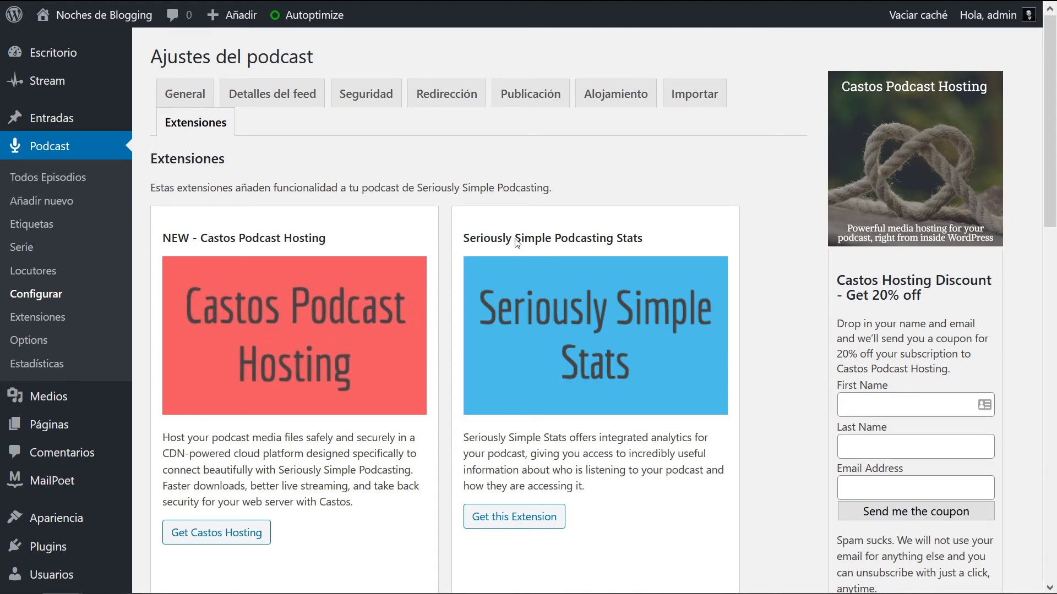
{"action": "left_click", "coordinate": [43, 183]}
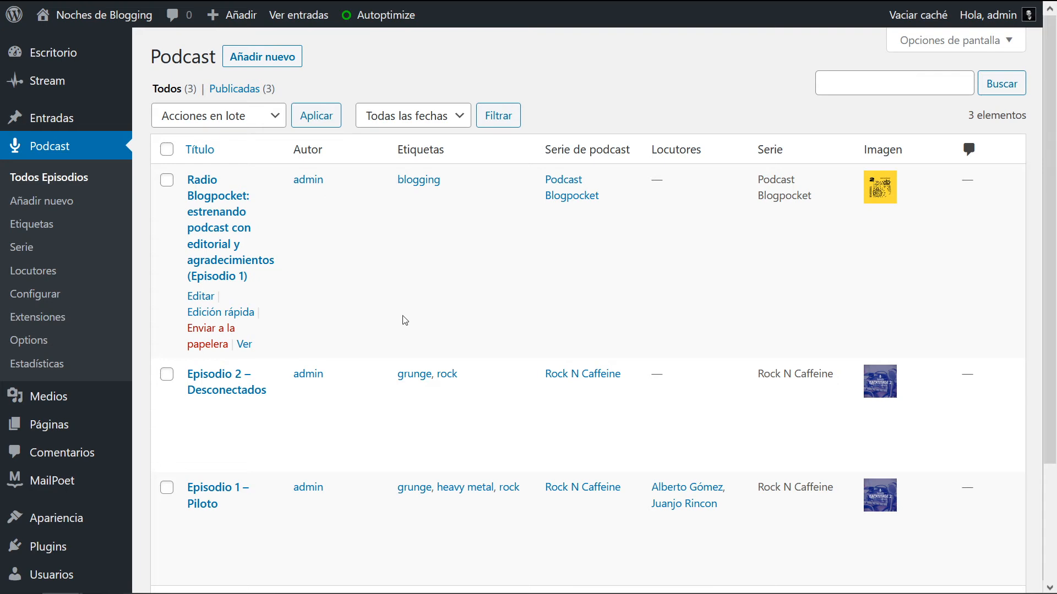
- Switch to Spotify for Podcasters, check its web address, and log in
{"action": "left_click", "coordinate": [820, 4]}
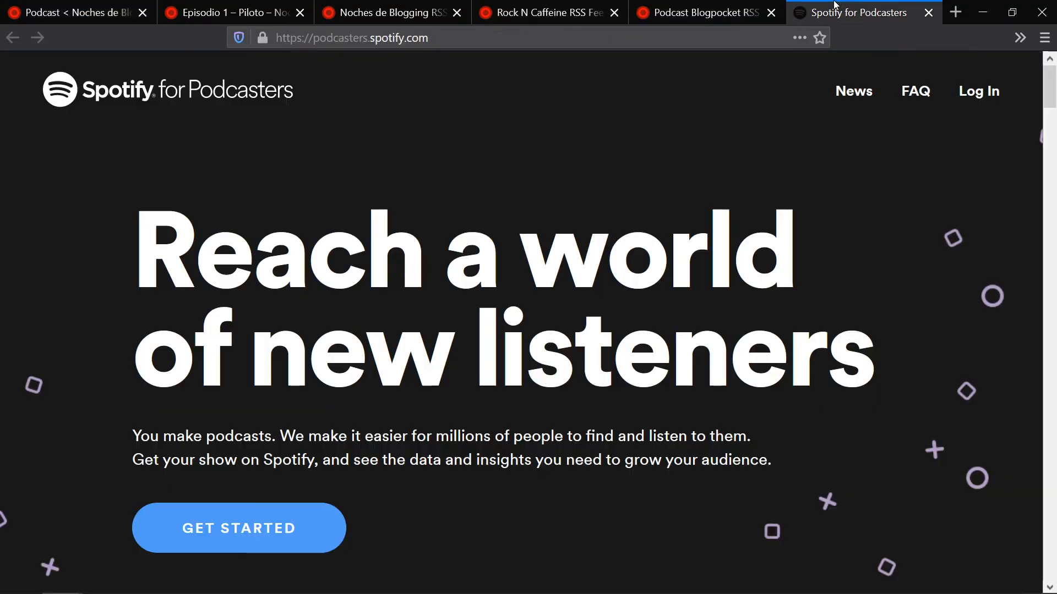
{"action": "mouse_move", "coordinate": [308, 2]}
{"action": "left_click", "coordinate": [444, 41]}
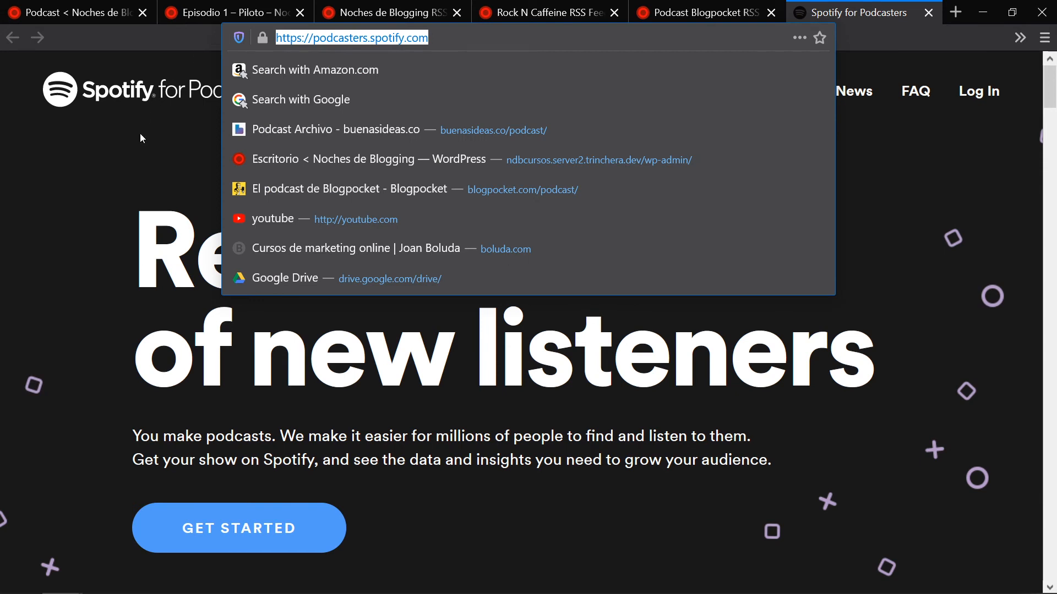
{"action": "left_click", "coordinate": [956, 163]}
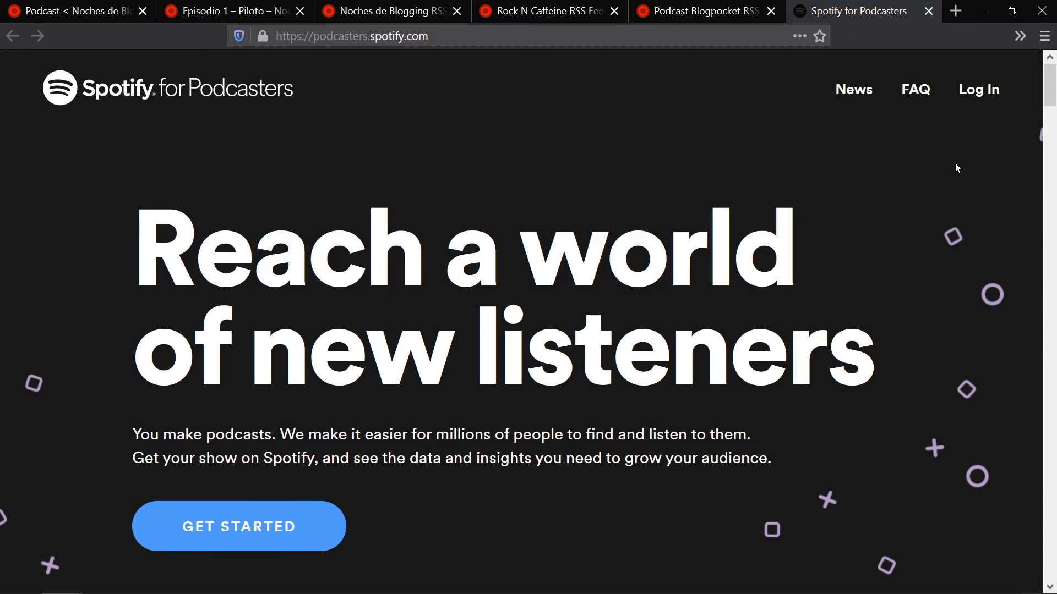
{"action": "left_click", "coordinate": [980, 49]}
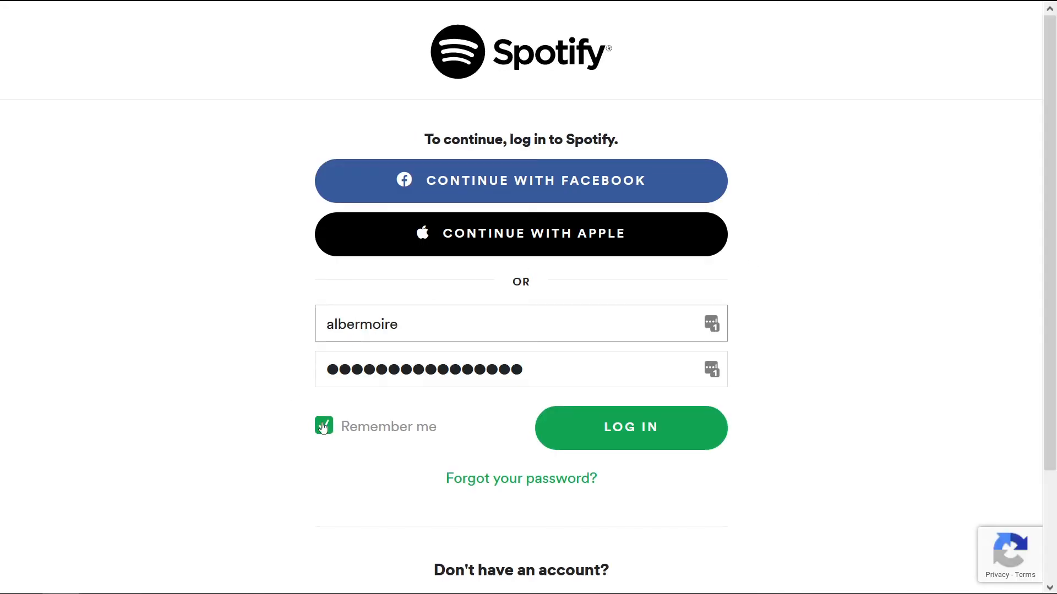
{"action": "left_click", "coordinate": [632, 432]}
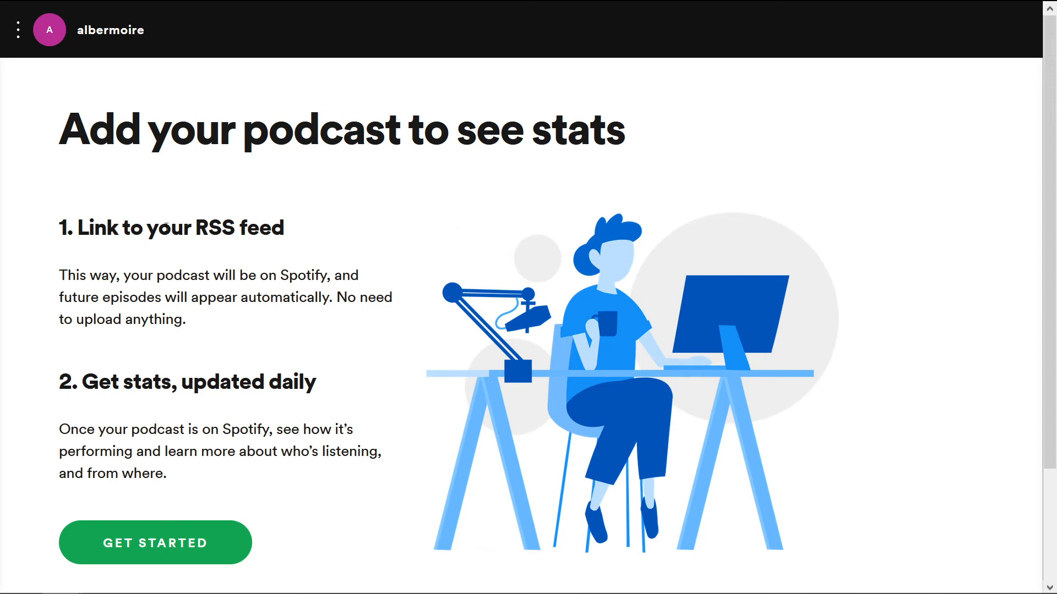
- Start adding a podcast to reach the RSS feed link step, then return to WordPress episodes
{"action": "left_click_drag", "start_coordinate": [197, 226], "coordinate": [311, 220]}
{"action": "left_click", "coordinate": [315, 225]}
{"action": "scroll", "coordinate": [217, 304], "scroll_direction": "down", "scroll_amount": 1}
{"action": "scroll", "coordinate": [217, 303], "scroll_direction": "down", "scroll_amount": 1}
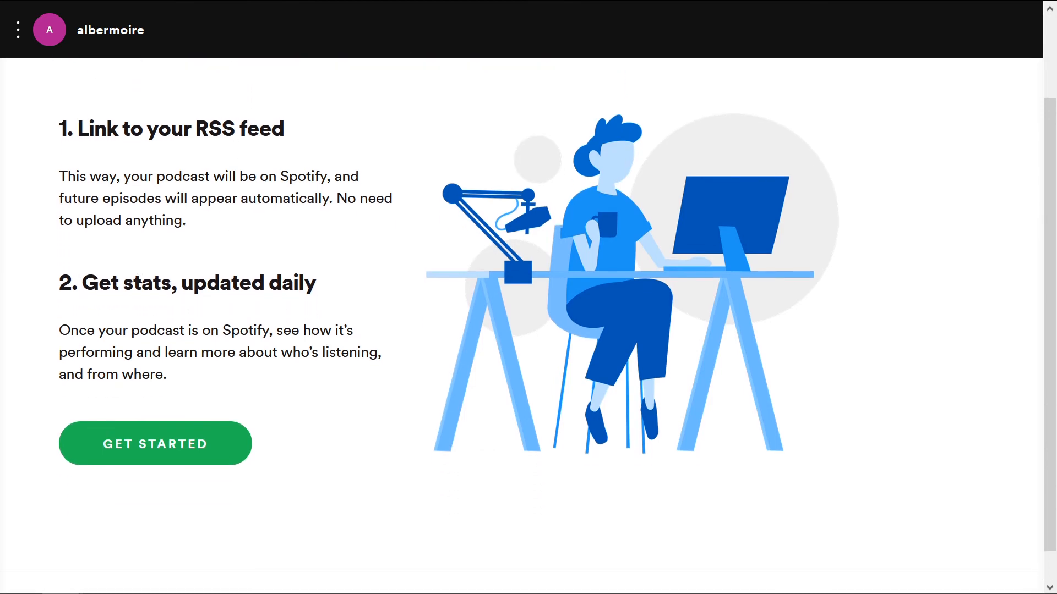
{"action": "left_click_drag", "start_coordinate": [82, 282], "coordinate": [193, 283]}
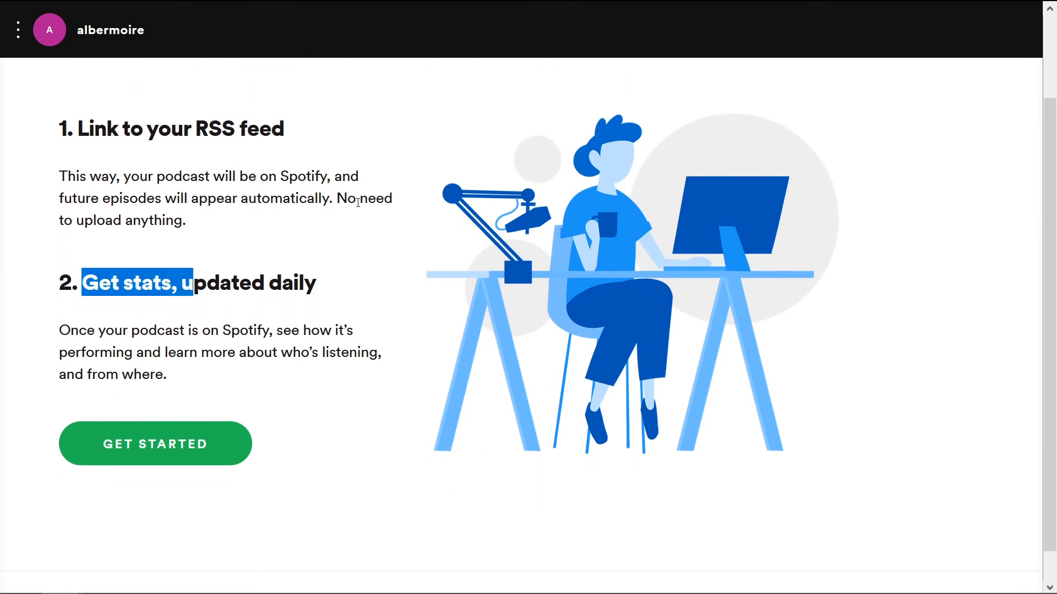
{"action": "left_click", "coordinate": [166, 466]}
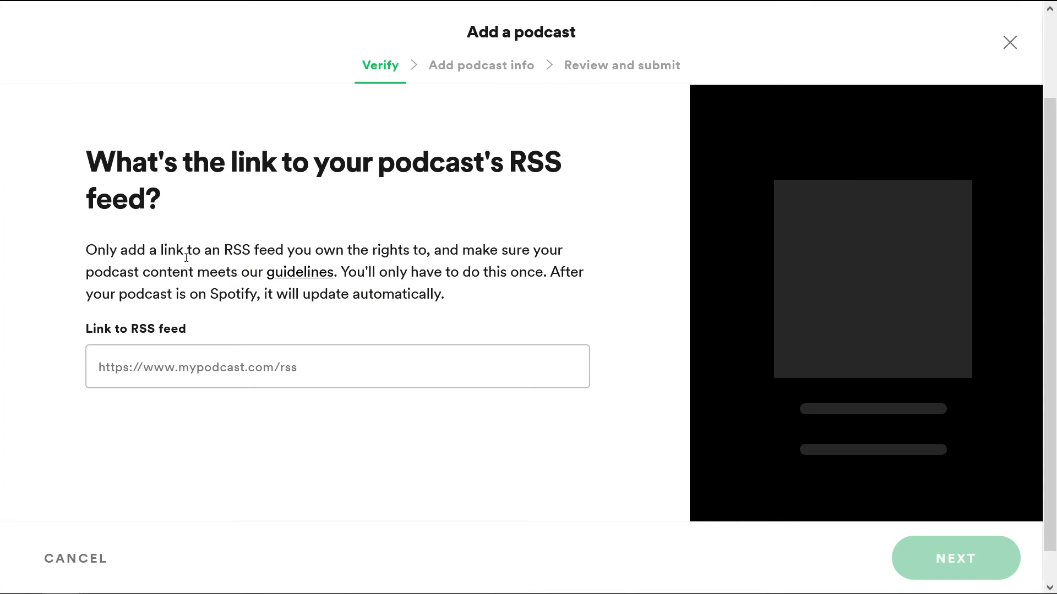
{"action": "left_click_drag", "start_coordinate": [91, 156], "coordinate": [580, 193]}
{"action": "left_click", "coordinate": [387, 224]}
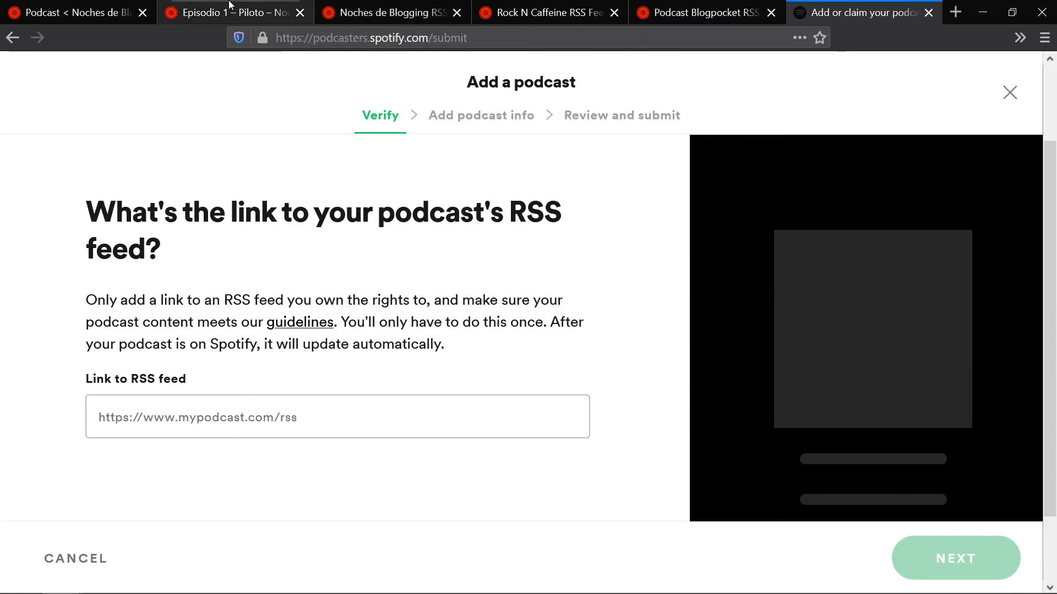
{"action": "left_click", "coordinate": [77, 12]}
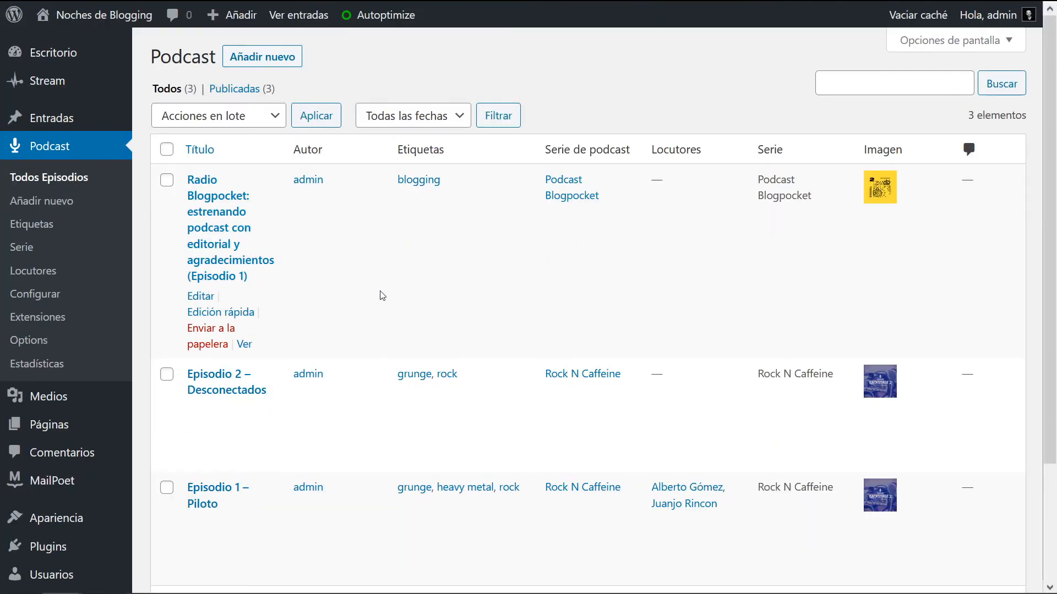
- Open Podcast > Serie, close three old tabs, and open the Podcast Blogpocket feed in a new tab
{"action": "left_click", "coordinate": [22, 250]}
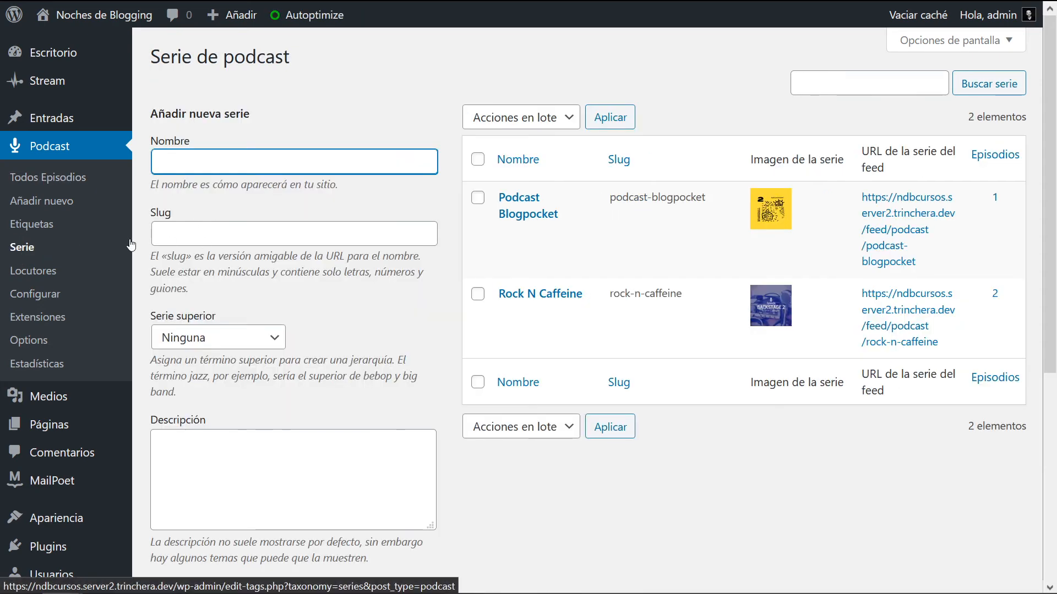
{"action": "mouse_move", "coordinate": [394, 4]}
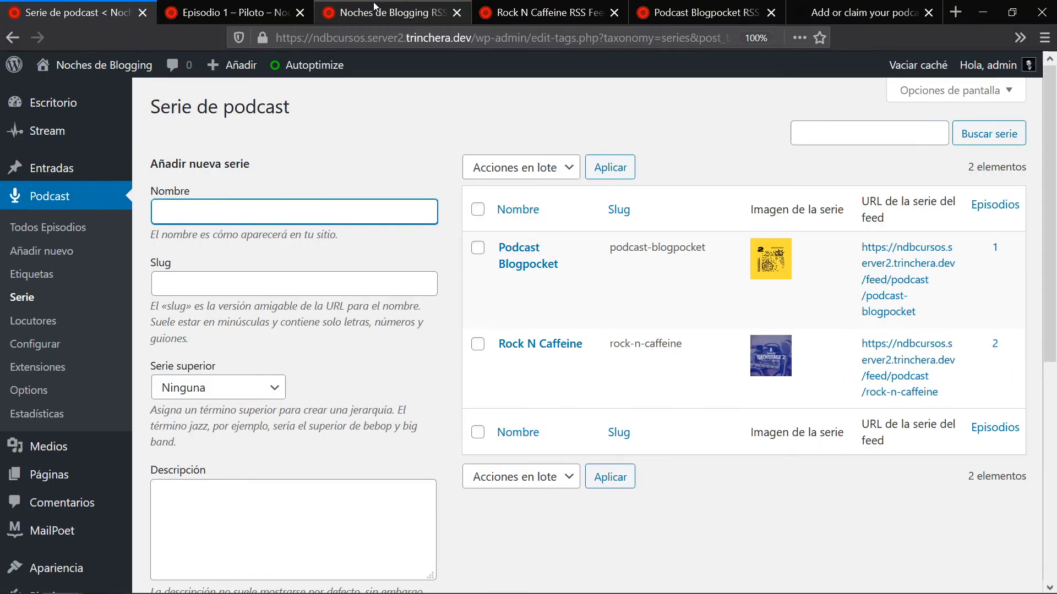
{"action": "middle_click", "coordinate": [215, 5]}
{"action": "middle_click", "coordinate": [214, 4]}
{"action": "middle_click", "coordinate": [215, 4]}
{"action": "middle_click", "coordinate": [215, 5]}
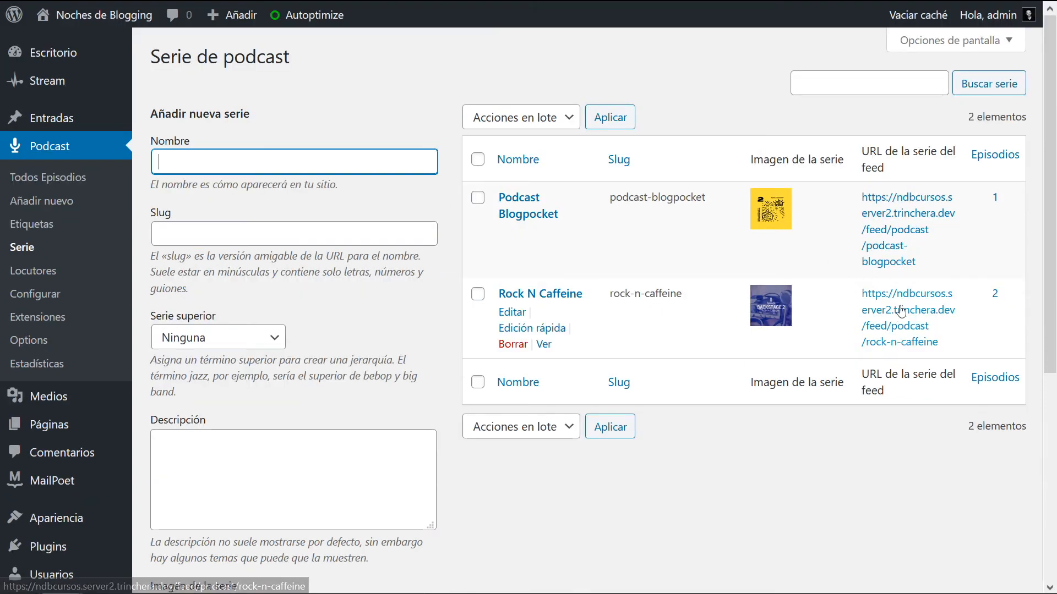
{"action": "middle_click", "coordinate": [896, 226]}
- Compare the Rock N Caffeine and Podcast Blogpocket feed tabs, then return to the series page
{"action": "left_click", "coordinate": [242, 7]}
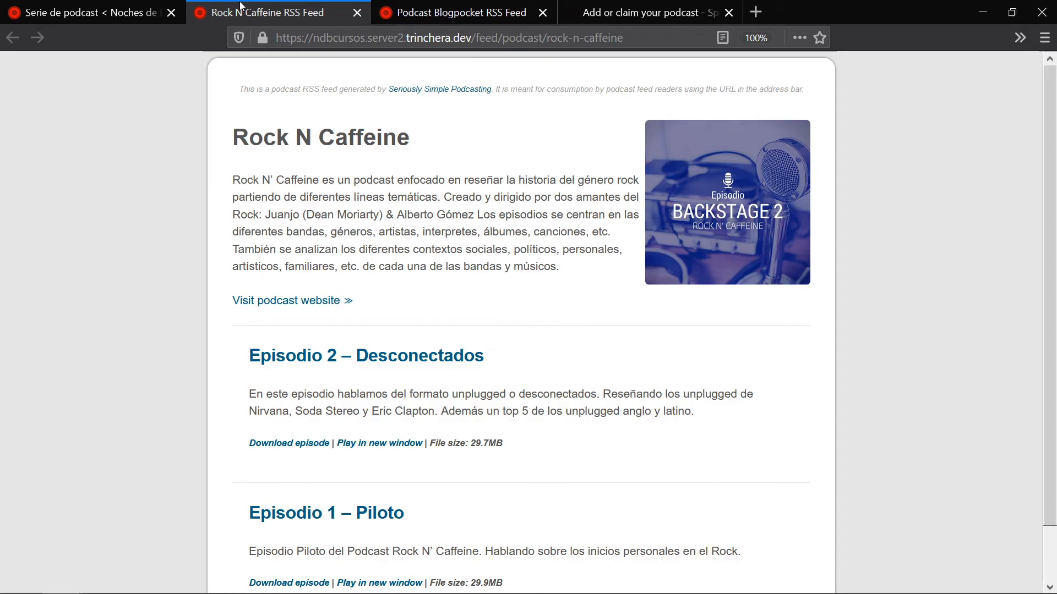
{"action": "left_click", "coordinate": [441, 6]}
{"action": "left_click", "coordinate": [280, 7]}
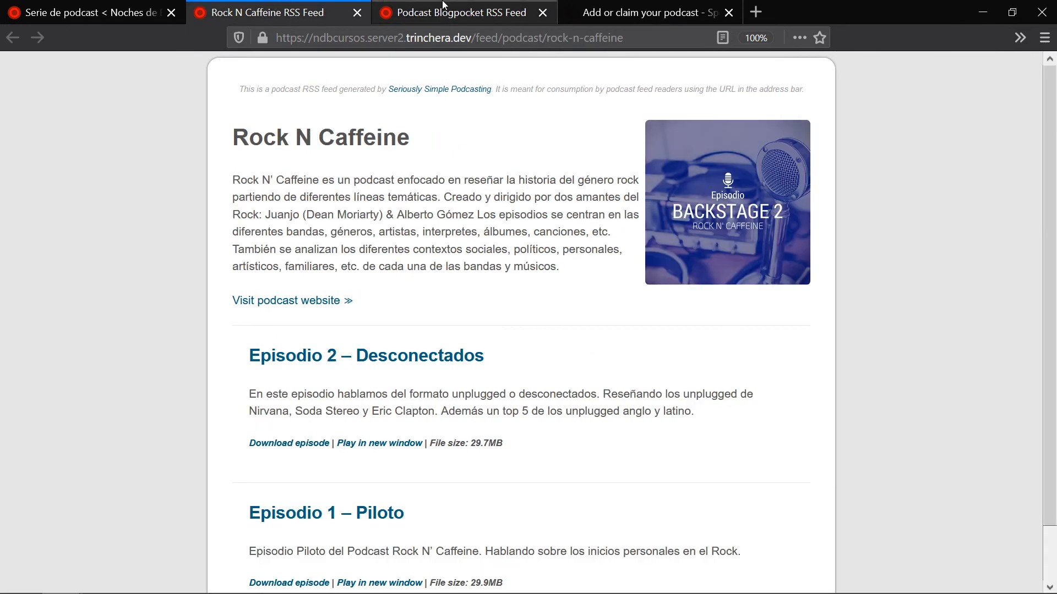
{"action": "left_click", "coordinate": [443, 4]}
{"action": "left_click", "coordinate": [286, 7]}
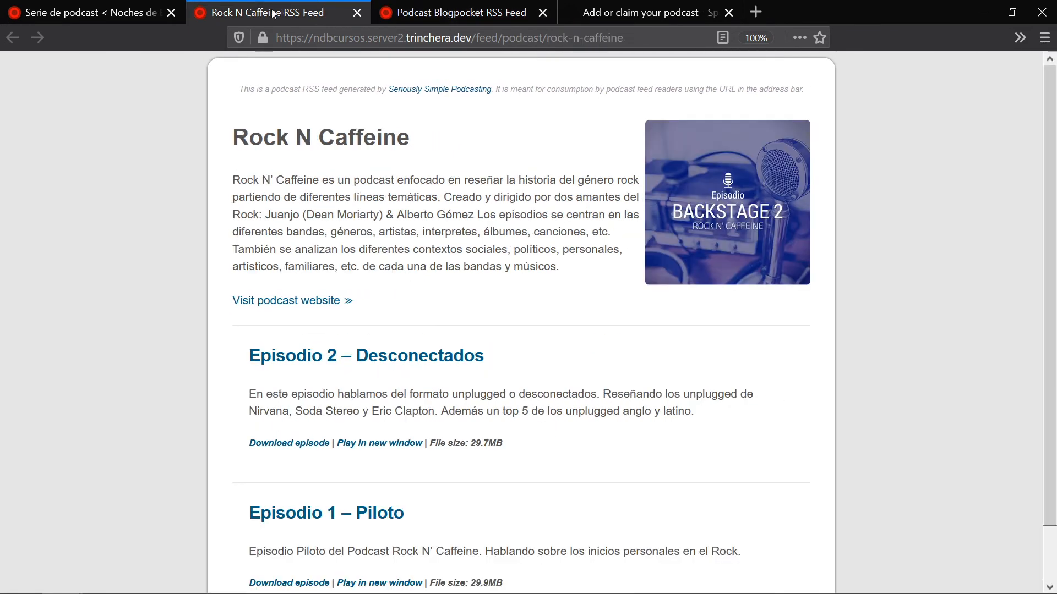
{"action": "left_click", "coordinate": [83, 6]}
- Go full screen and open the podcast settings' feed details
{"action": "key", "text": "F11"}
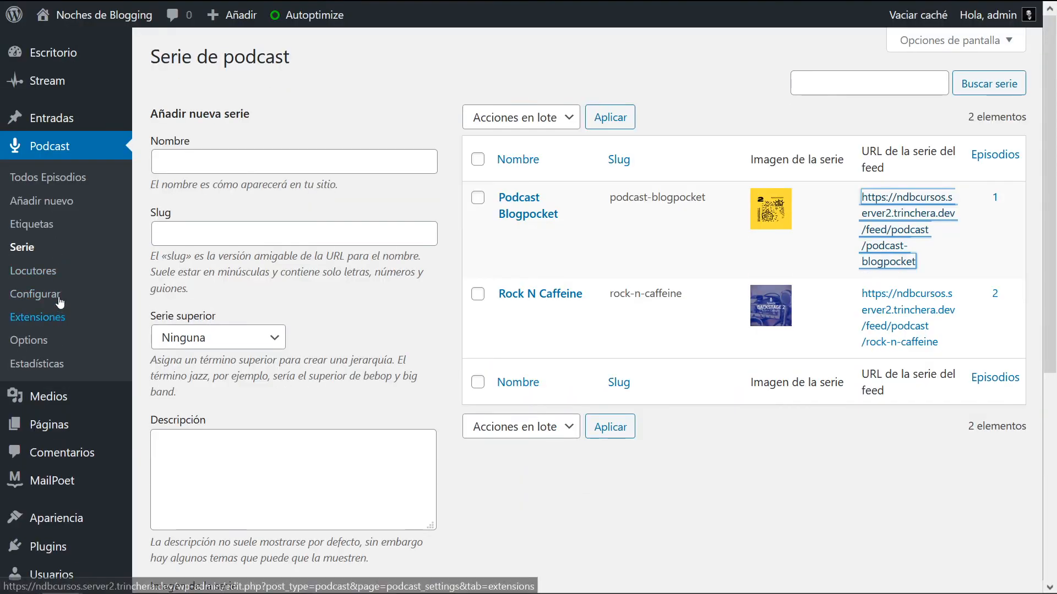
{"action": "left_click", "coordinate": [32, 300]}
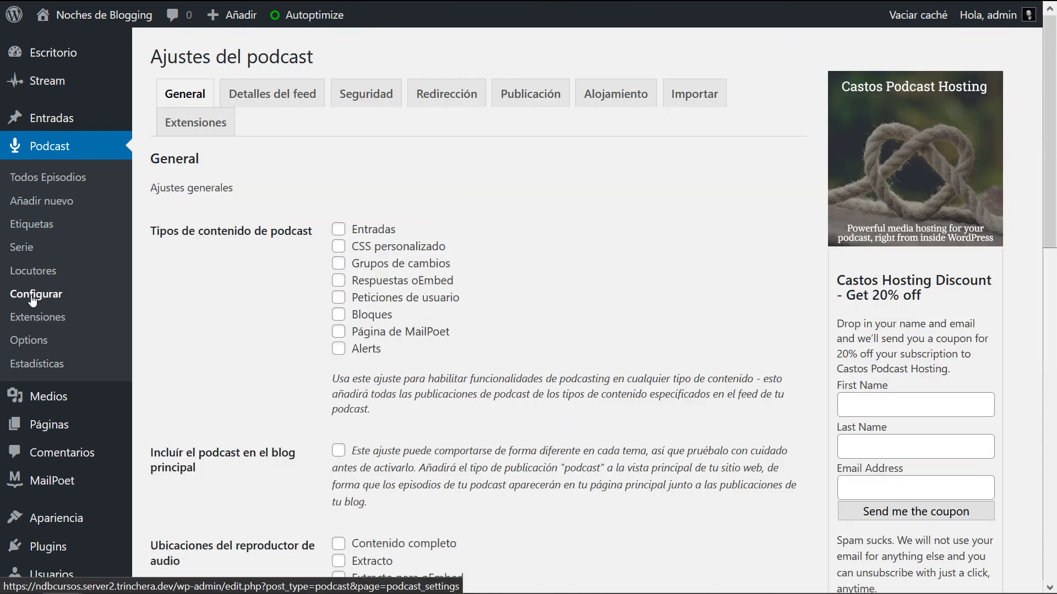
{"action": "left_click", "coordinate": [279, 98]}
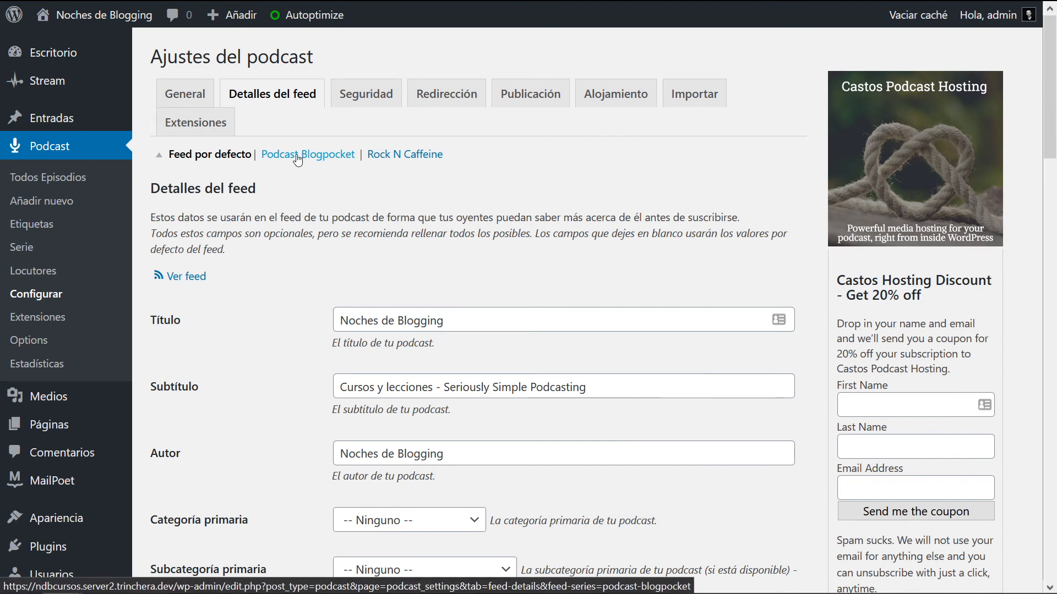
- Switch the feed details from Podcast Blogpocket to the Rock N Caffeine series and view its feed page
{"action": "left_click", "coordinate": [298, 157]}
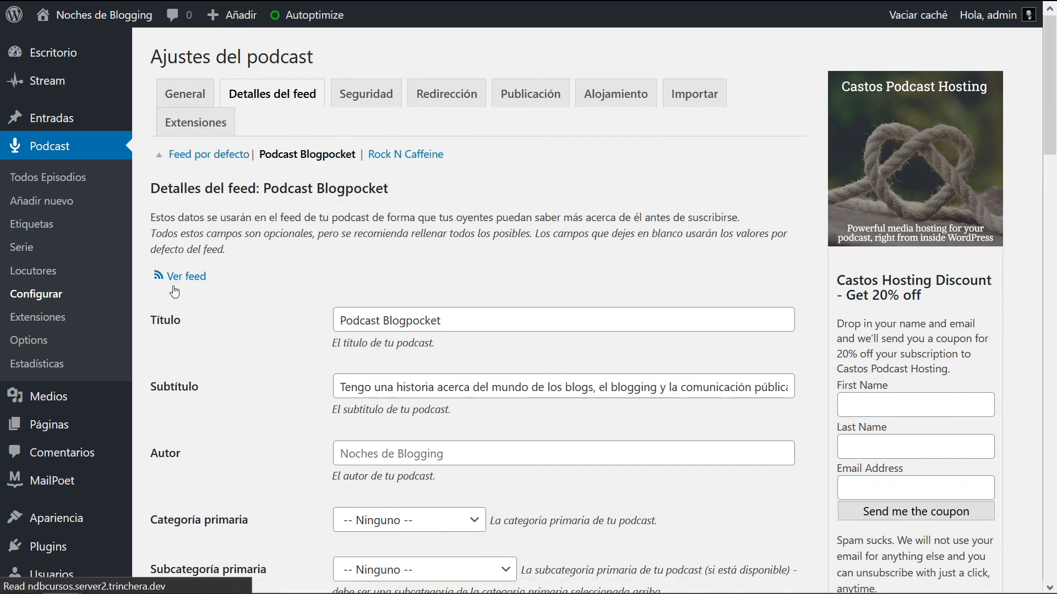
{"action": "left_click", "coordinate": [416, 154]}
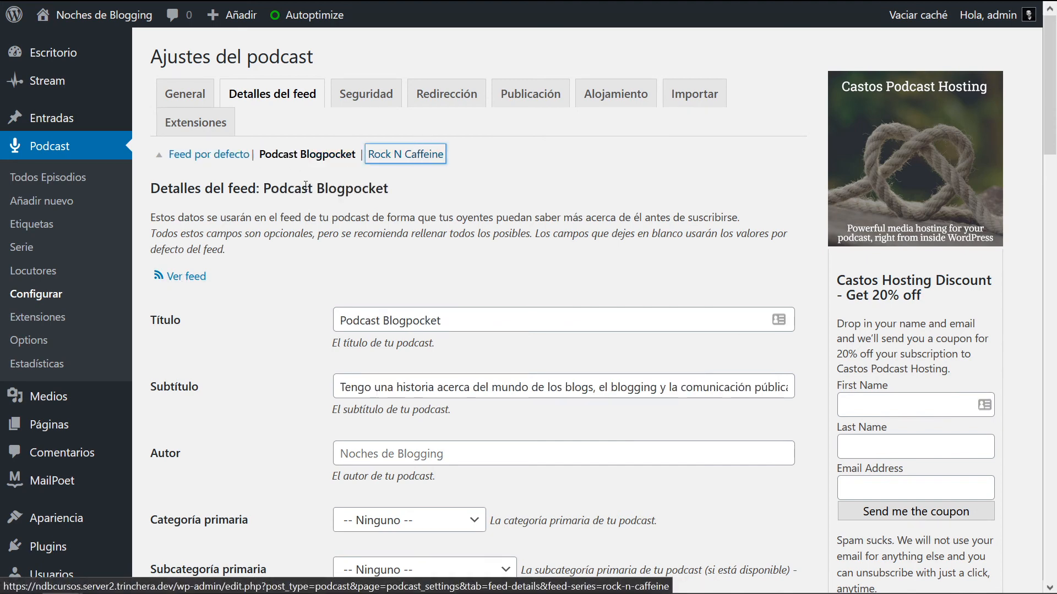
{"action": "left_click", "coordinate": [184, 276]}
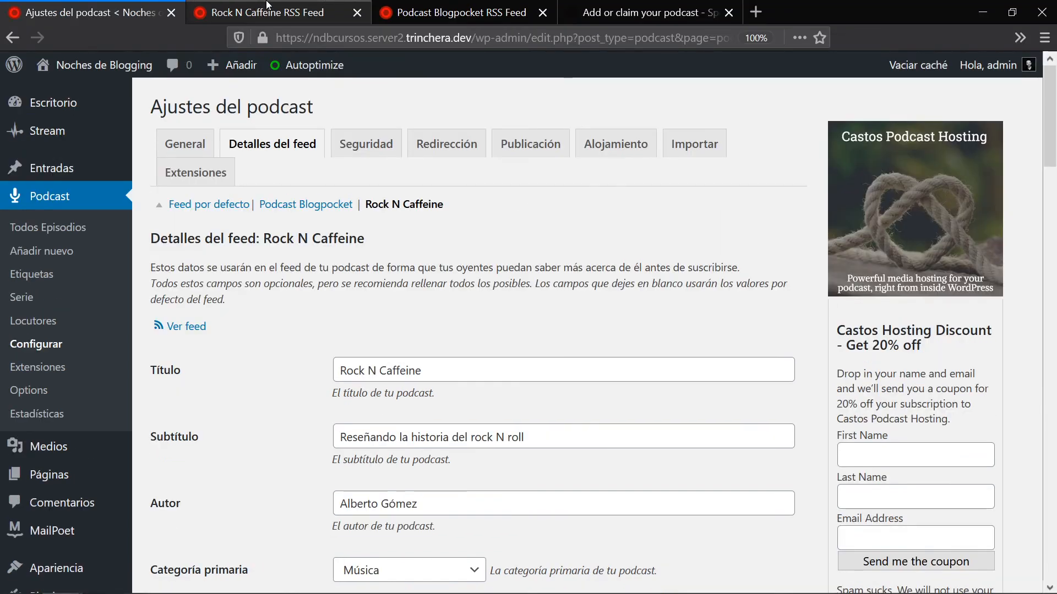
- Compare the Podcast Blogpocket and Rock N Caffeine feed pages in full screen, then check the Spotify tab
{"action": "left_click", "coordinate": [477, 6]}
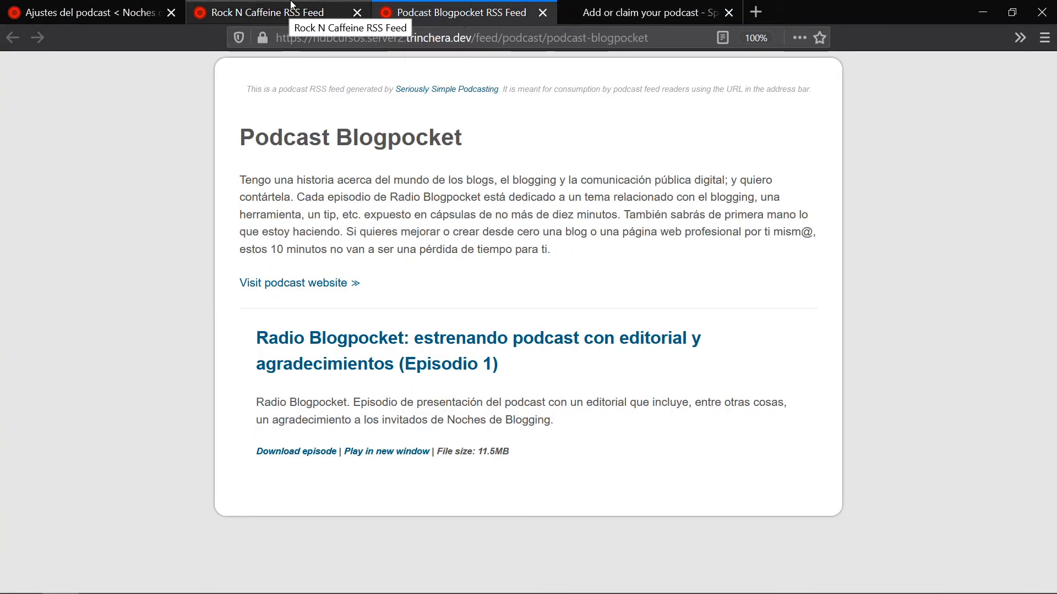
{"action": "left_click", "coordinate": [306, 10]}
{"action": "left_click", "coordinate": [451, 11]}
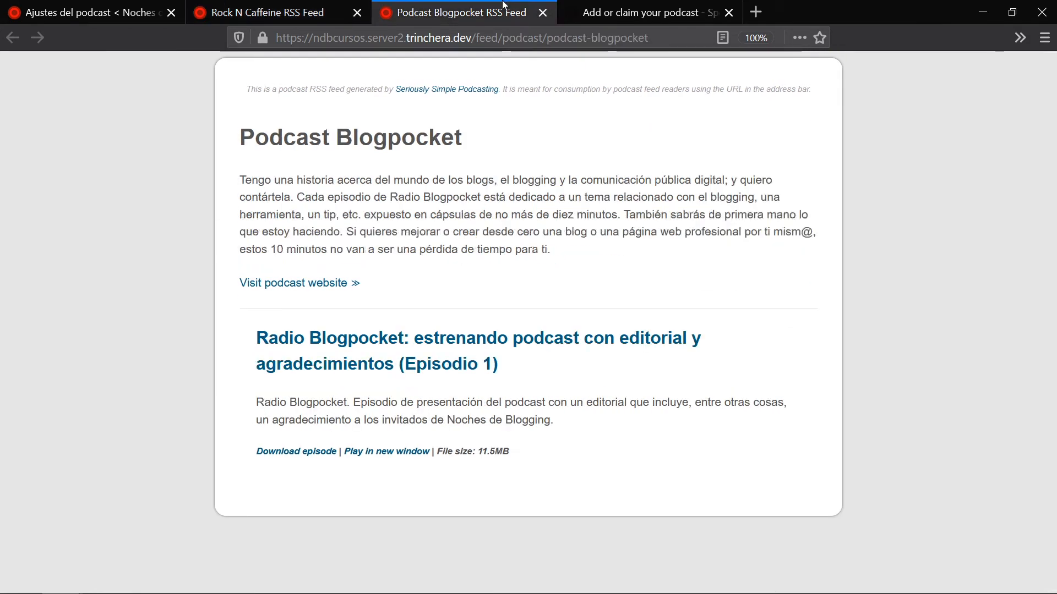
{"action": "key", "text": "F11"}
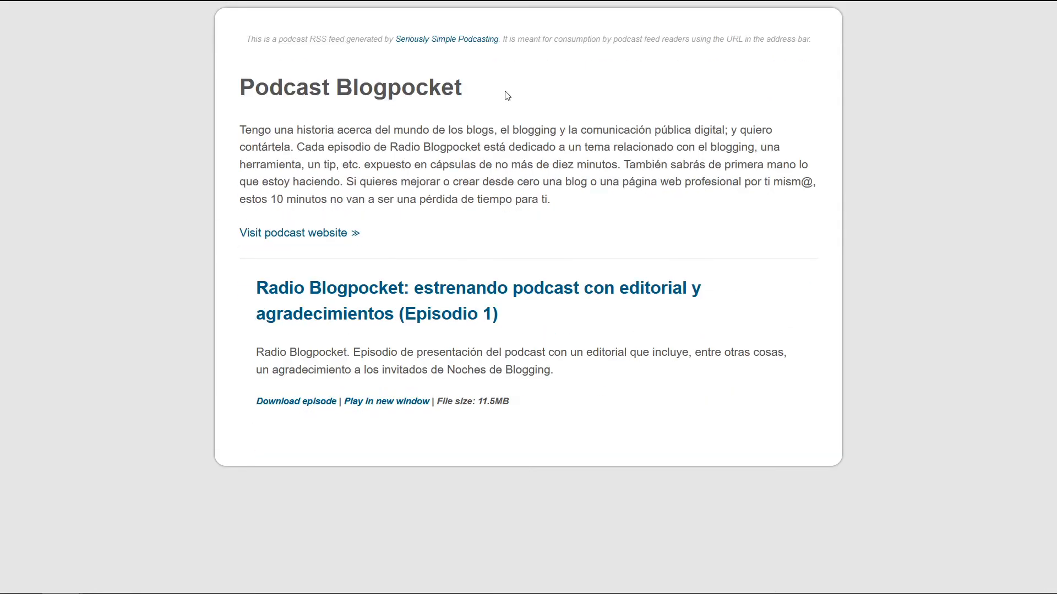
{"action": "left_click", "coordinate": [706, 5]}
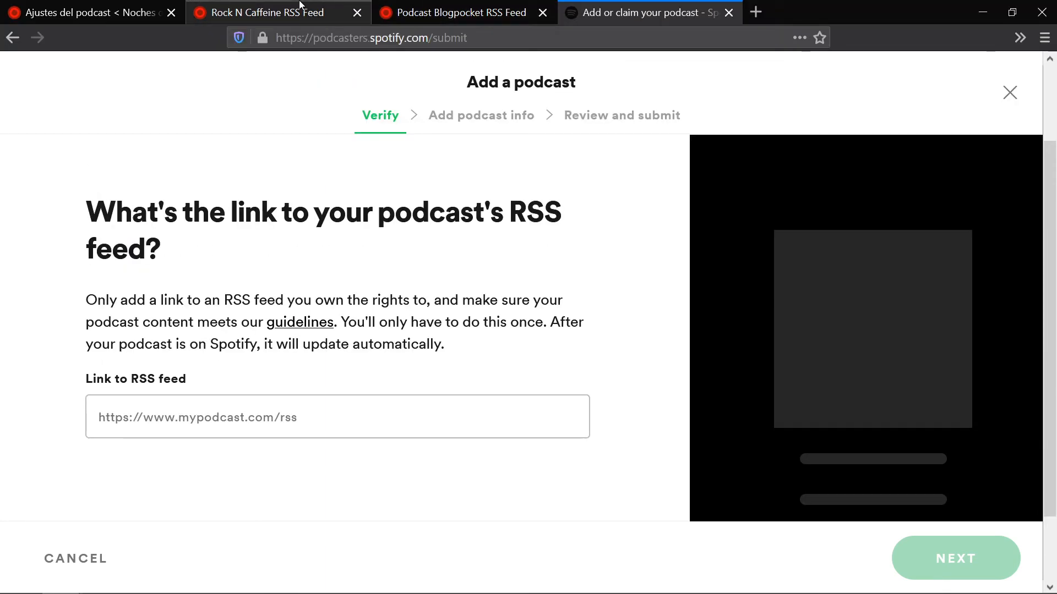
- Select the Rock N Caffeine feed address and bring back the Spotify add-podcast form
{"action": "left_click", "coordinate": [291, 10]}
{"action": "left_click", "coordinate": [396, 6]}
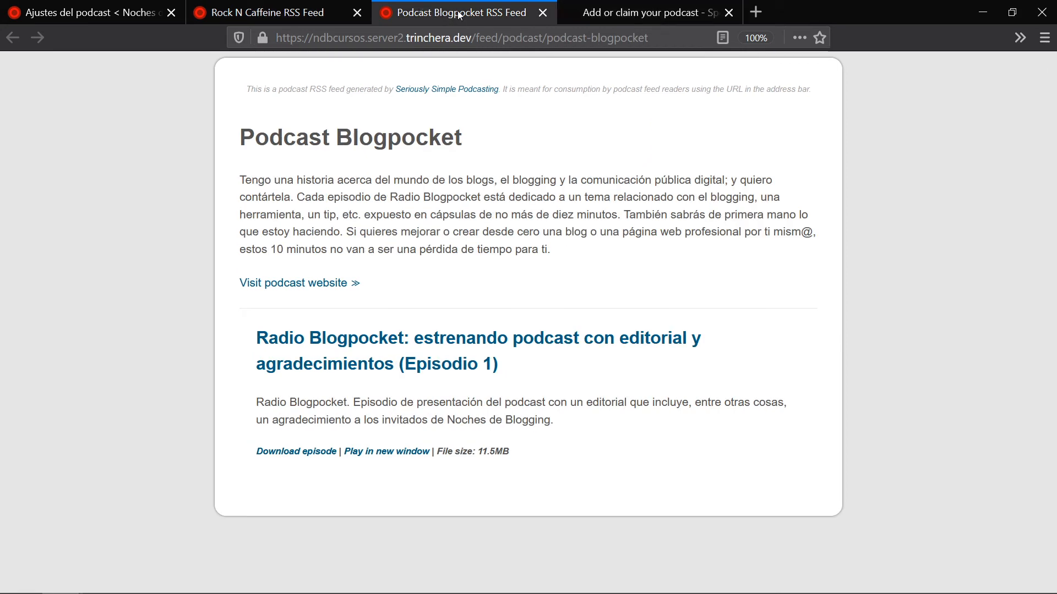
{"action": "left_click", "coordinate": [264, 12]}
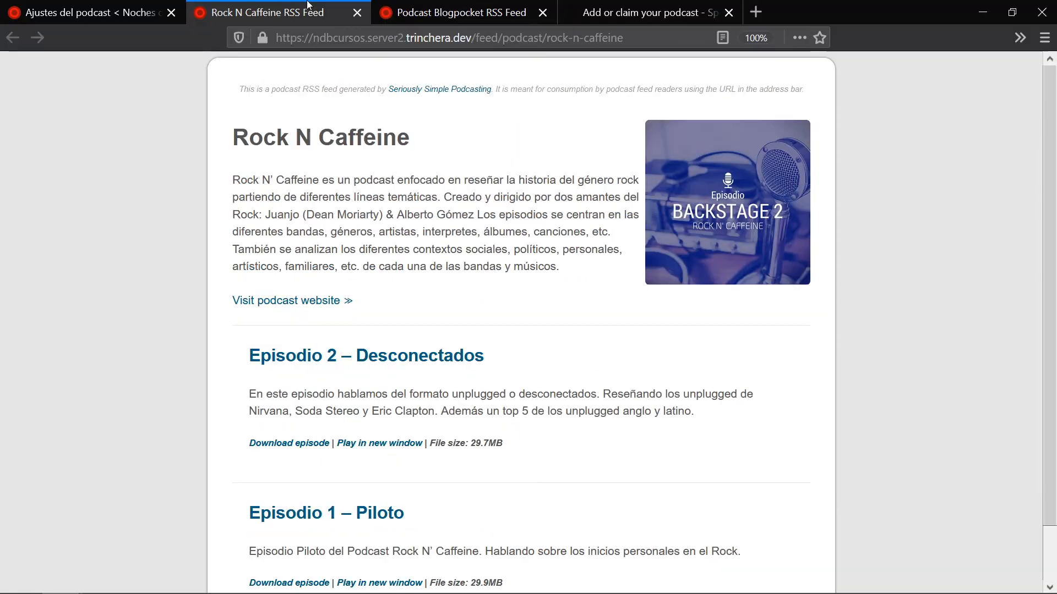
{"action": "left_click", "coordinate": [385, 38]}
{"action": "key", "text": "ctrl+c"}
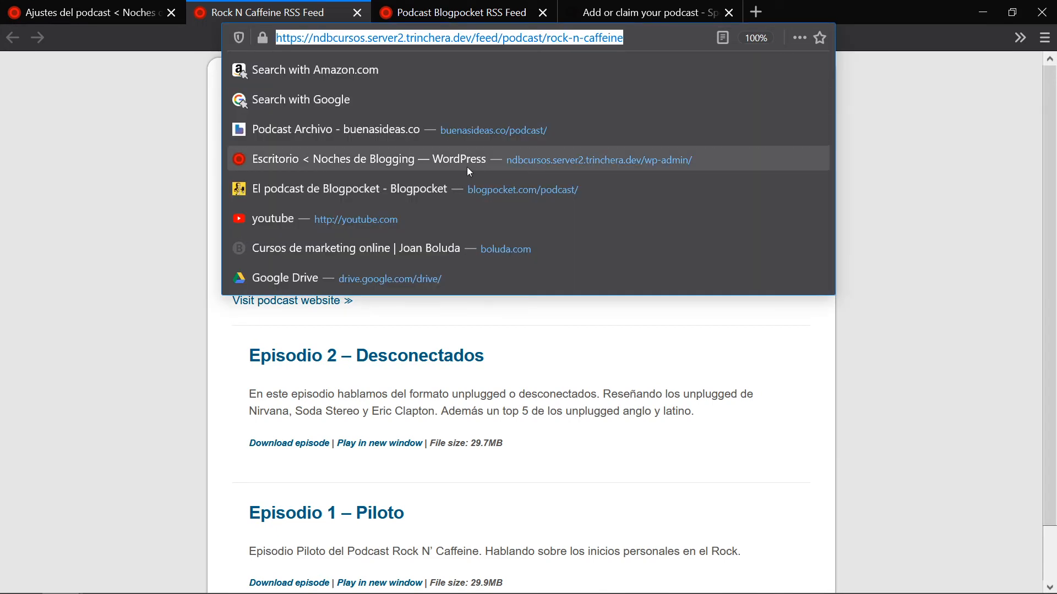
{"action": "left_click", "coordinate": [644, 12]}
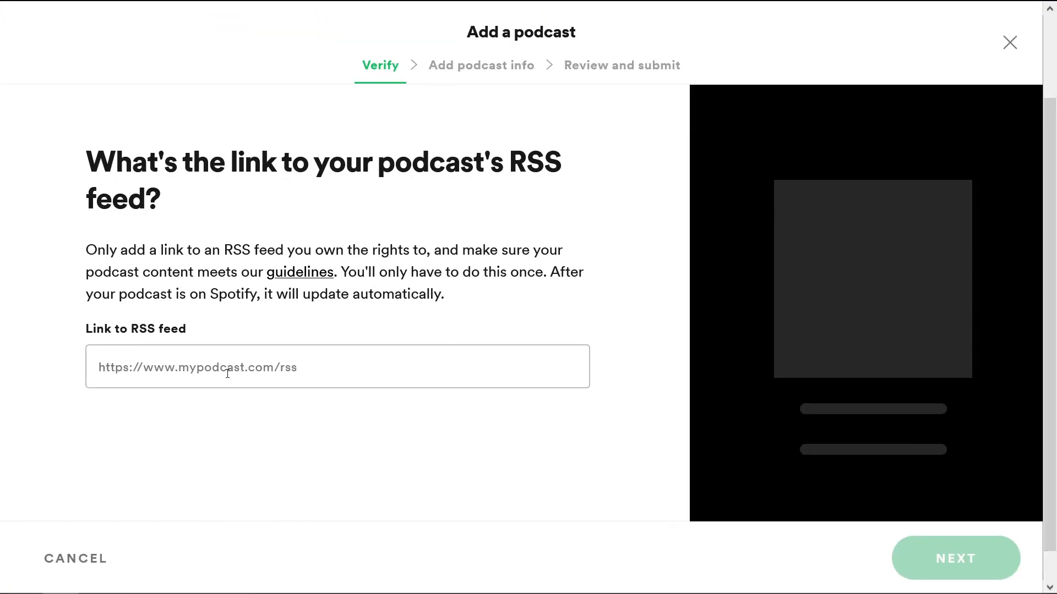
- Paste the Rock N Caffeine feed URL into Spotify's RSS link field, then open a new tab
{"action": "left_click", "coordinate": [227, 374]}
{"action": "key", "text": "ctrl+v"}
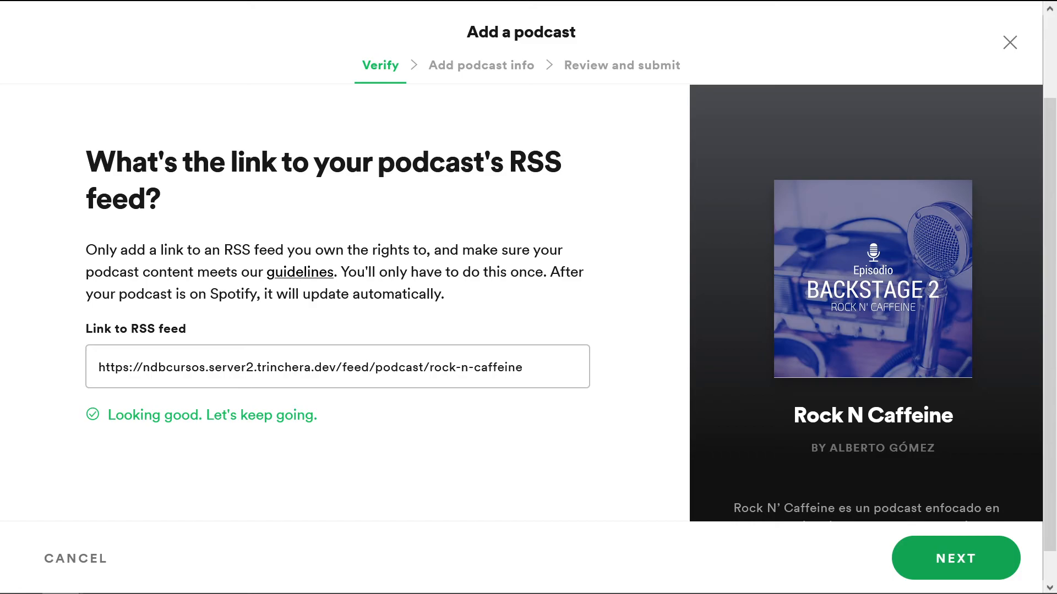
{"action": "left_click", "coordinate": [757, 11]}
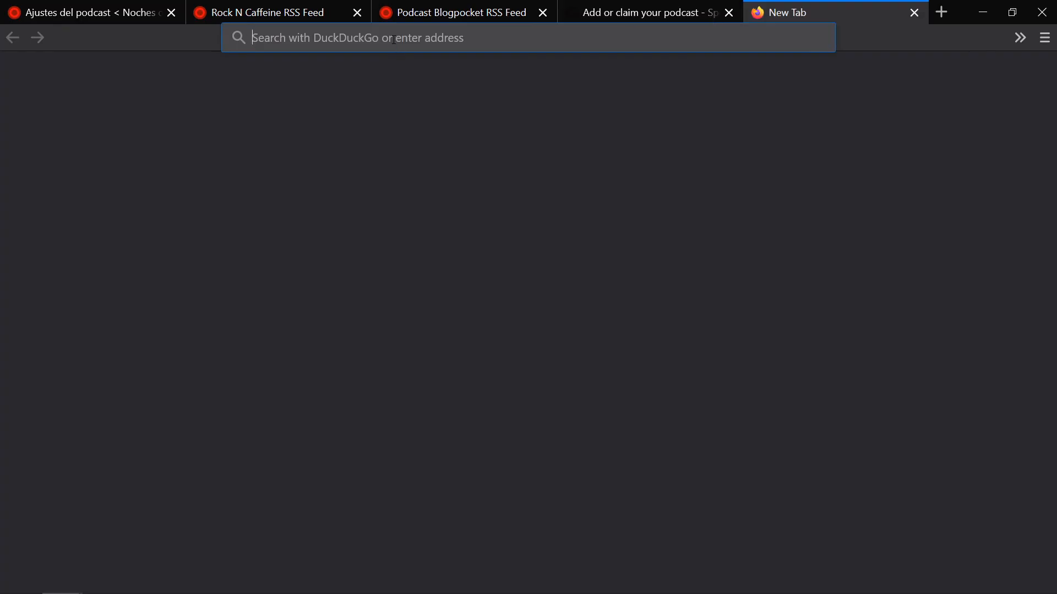
{"action": "left_click", "coordinate": [394, 40]}
{"action": "type", "text": "https://podba.se/validate/"}
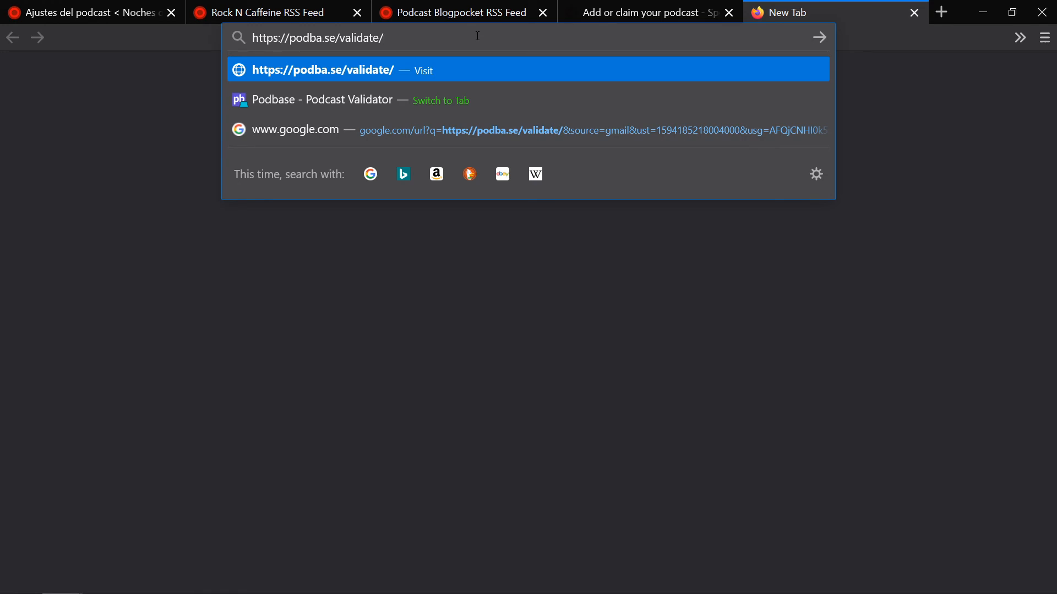
{"action": "key", "text": "Return"}
{"action": "mouse_move", "coordinate": [378, 5]}
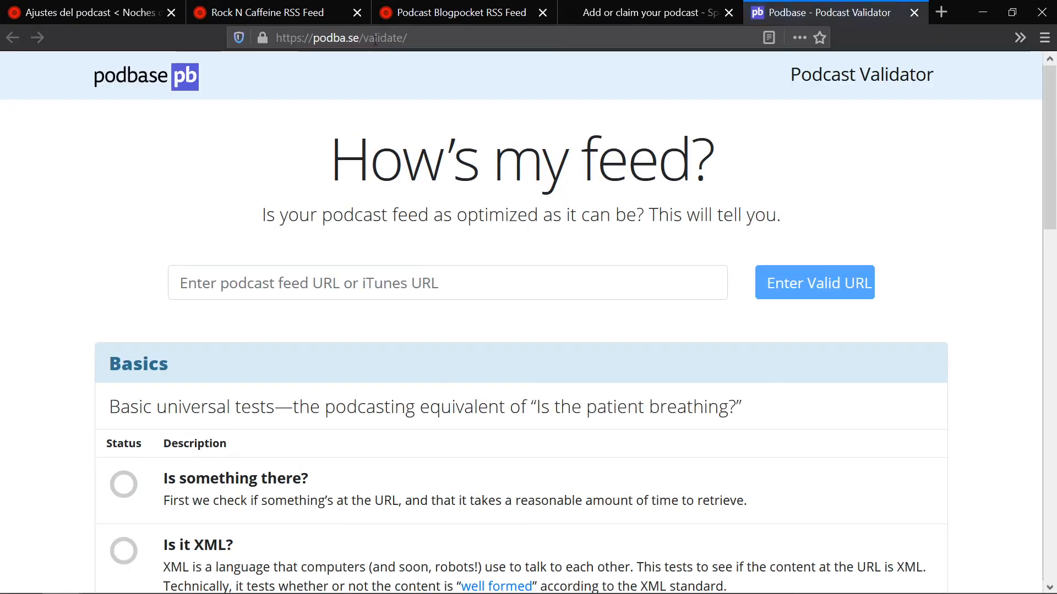
{"action": "left_click", "coordinate": [374, 39]}
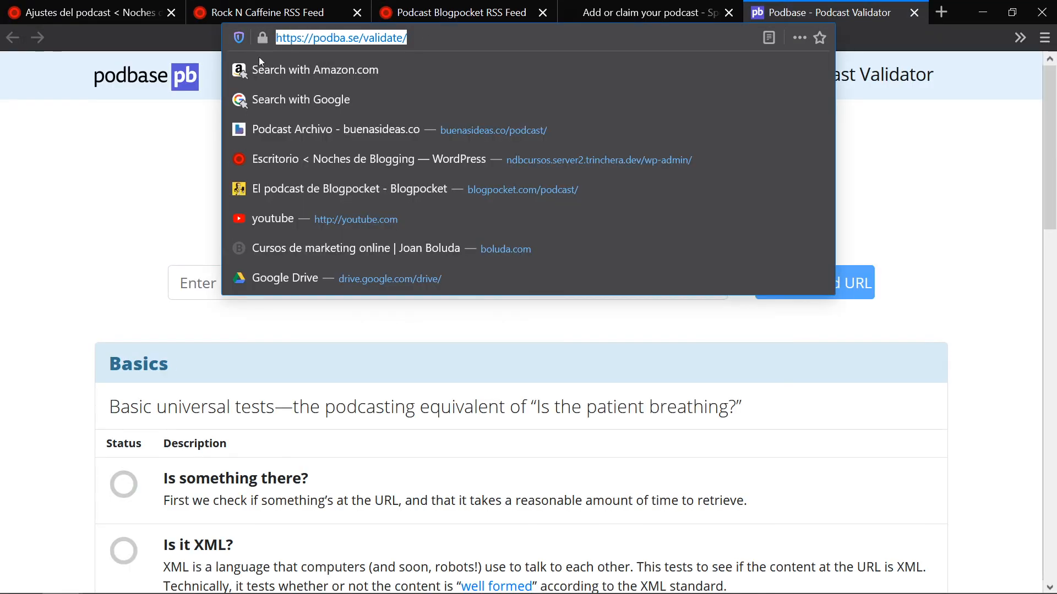
{"action": "left_click", "coordinate": [61, 175]}
- Copy the Rock N Caffeine feed URL into the validator and start the check
{"action": "mouse_move", "coordinate": [412, 4]}
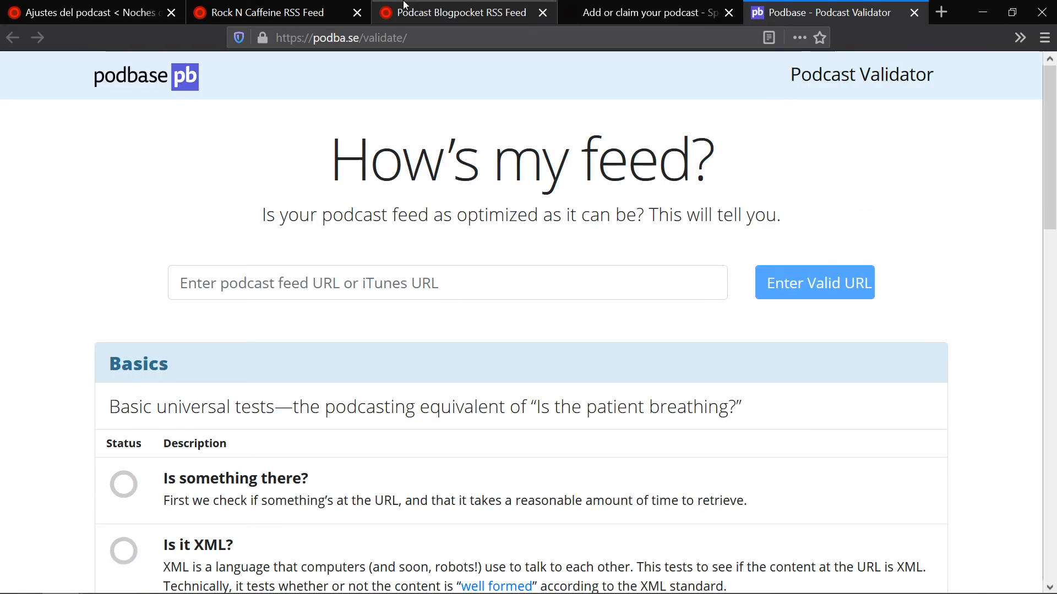
{"action": "left_click", "coordinate": [336, 11]}
{"action": "left_click", "coordinate": [437, 32]}
{"action": "key", "text": "ctrl+c"}
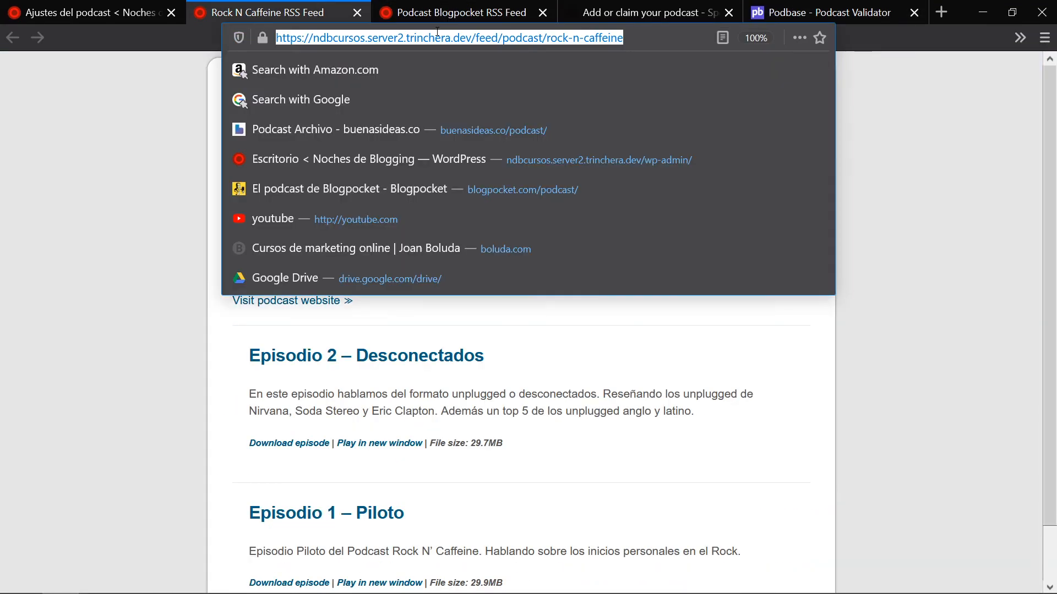
{"action": "left_click", "coordinate": [795, 7]}
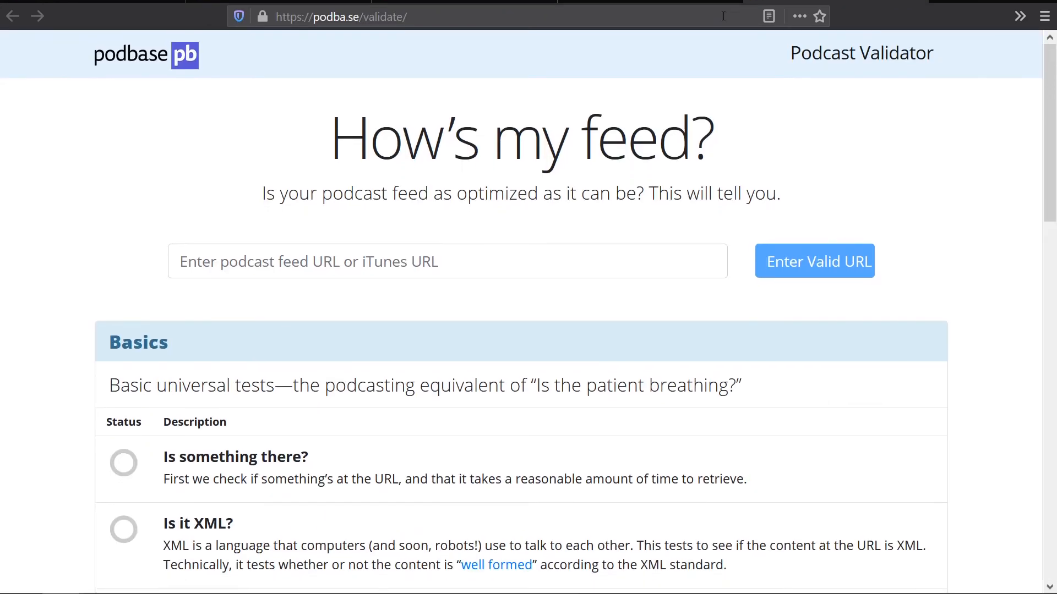
{"action": "left_click", "coordinate": [393, 232]}
{"action": "key", "text": "ctrl+v"}
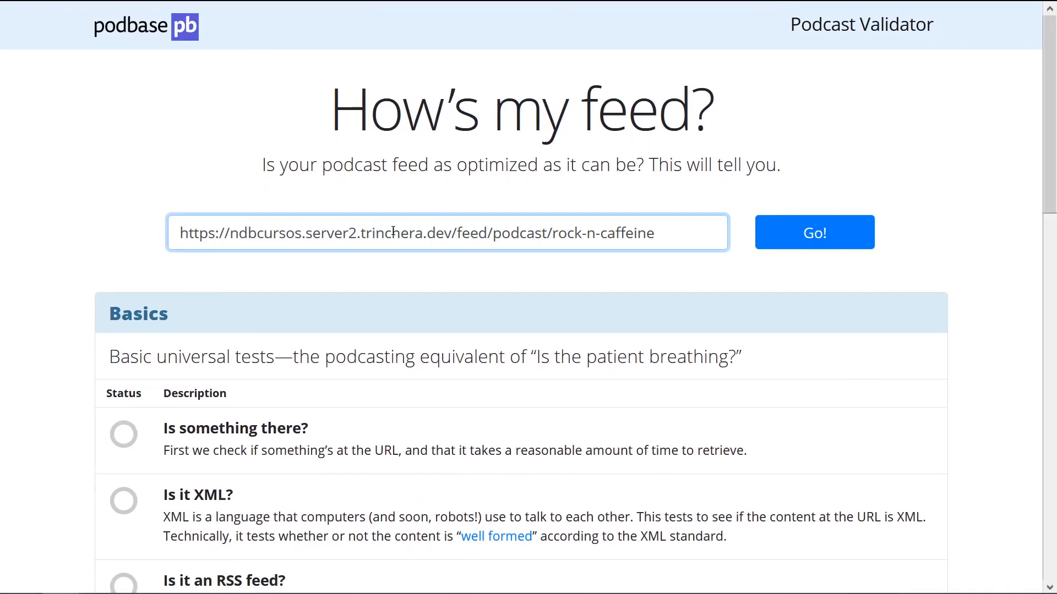
{"action": "left_click", "coordinate": [798, 240]}
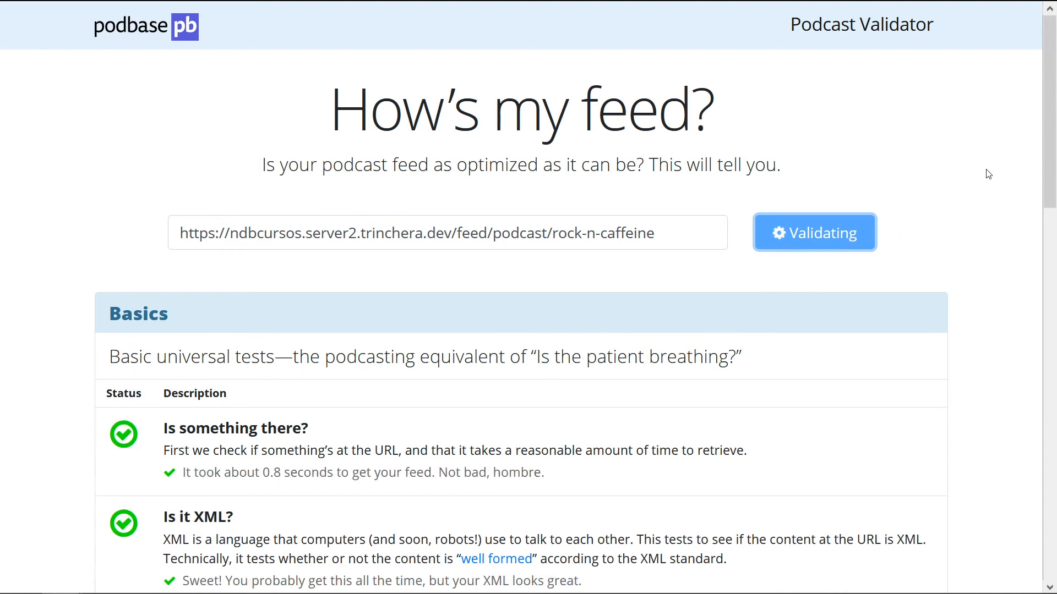
- Go through the Basics results, highlighting the feed load time, XML and SSL certificate tests
{"action": "scroll", "coordinate": [974, 176], "scroll_direction": "down", "scroll_amount": 2}
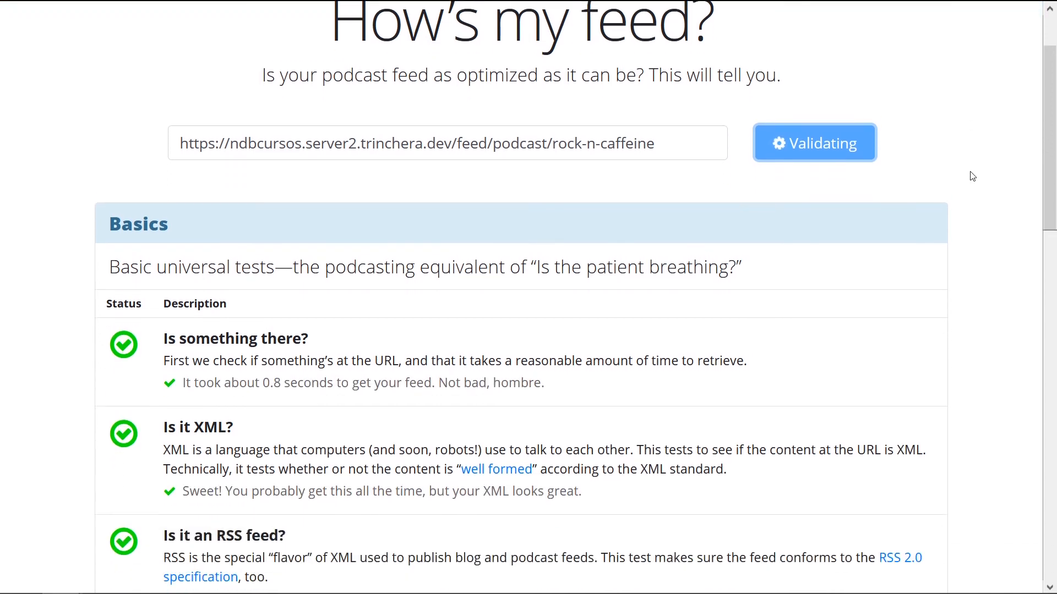
{"action": "scroll", "coordinate": [971, 176], "scroll_direction": "down", "scroll_amount": 2}
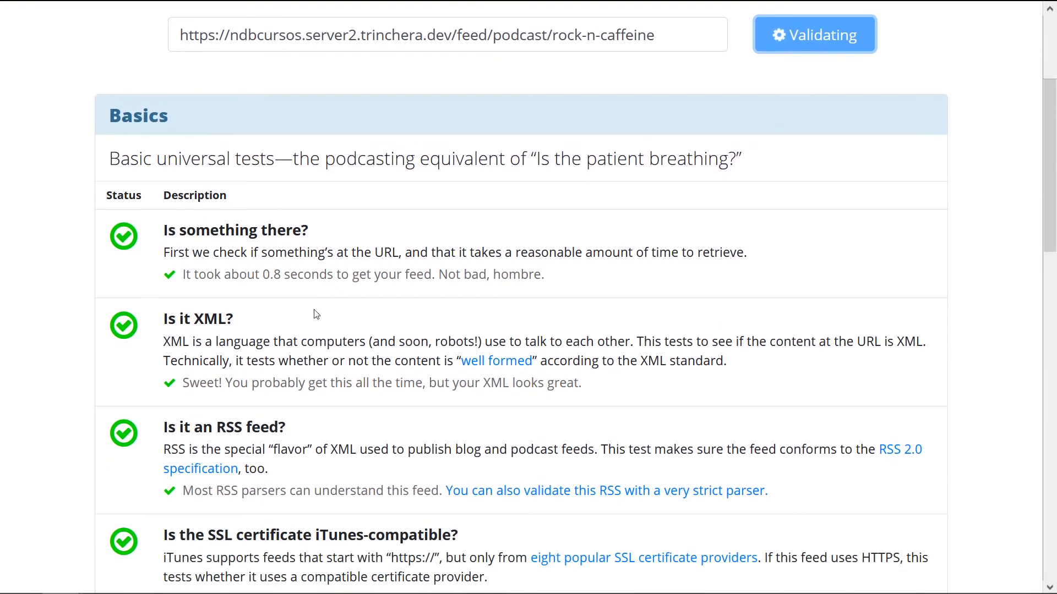
{"action": "scroll", "coordinate": [196, 217], "scroll_direction": "down", "scroll_amount": 2}
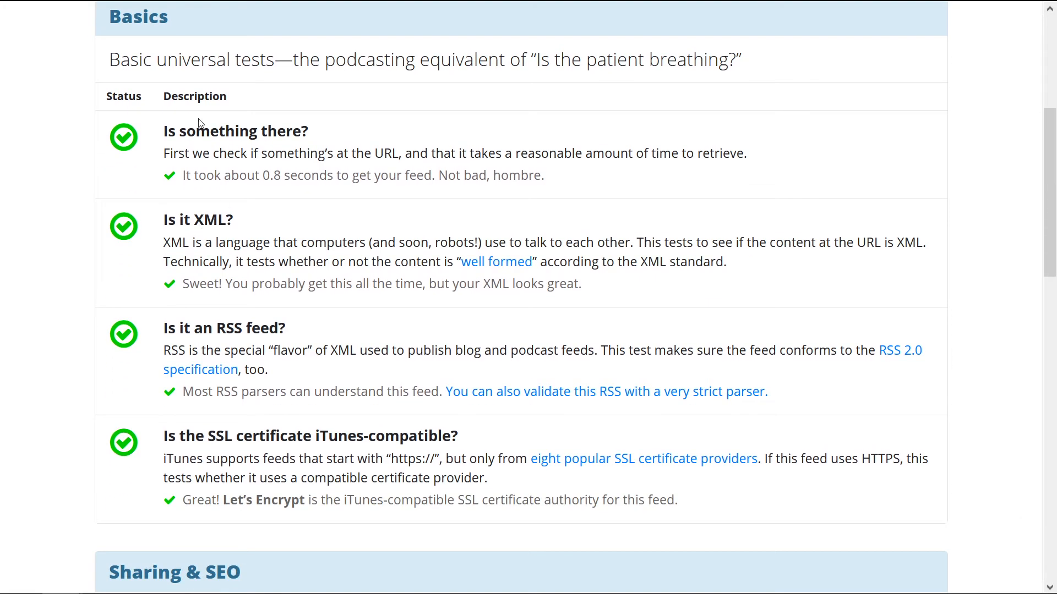
{"action": "left_click_drag", "start_coordinate": [561, 175], "coordinate": [132, 127]}
{"action": "left_click", "coordinate": [347, 205]}
{"action": "scroll", "coordinate": [622, 165], "scroll_direction": "down", "scroll_amount": 2}
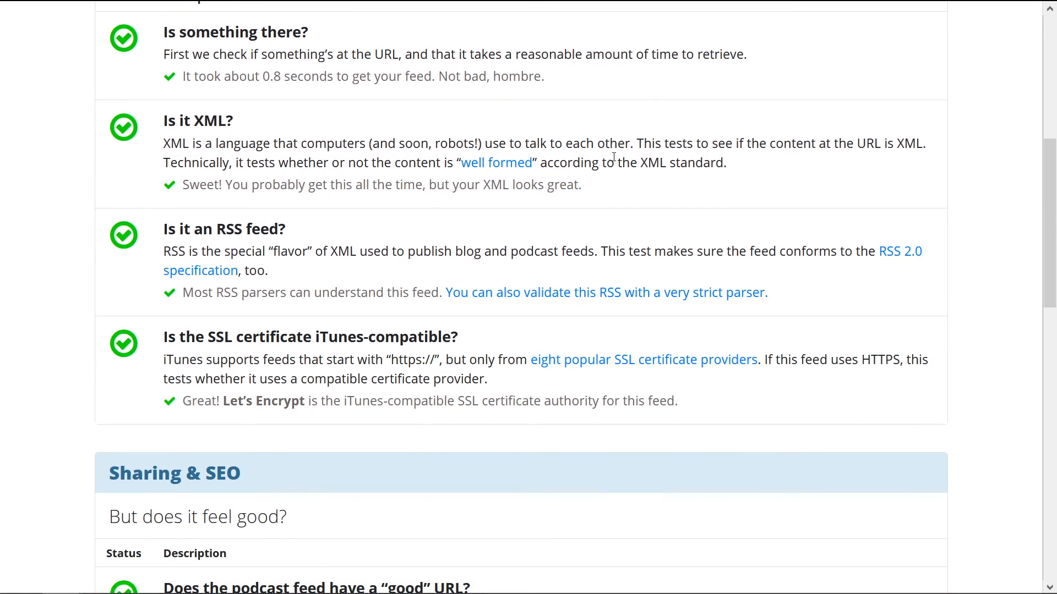
{"action": "left_click_drag", "start_coordinate": [236, 125], "coordinate": [163, 124]}
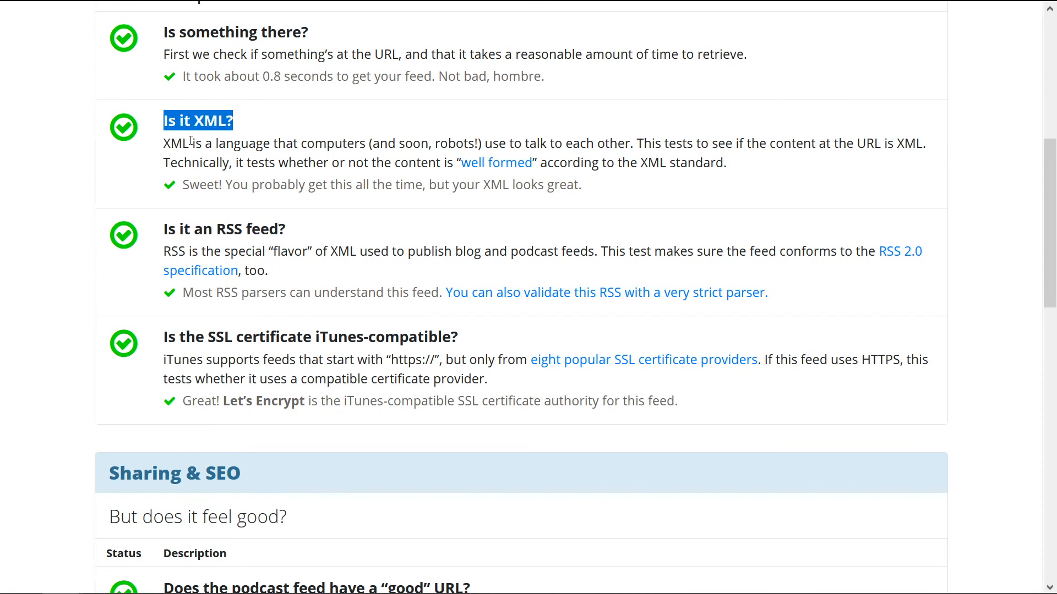
{"action": "scroll", "coordinate": [354, 134], "scroll_direction": "down", "scroll_amount": 4}
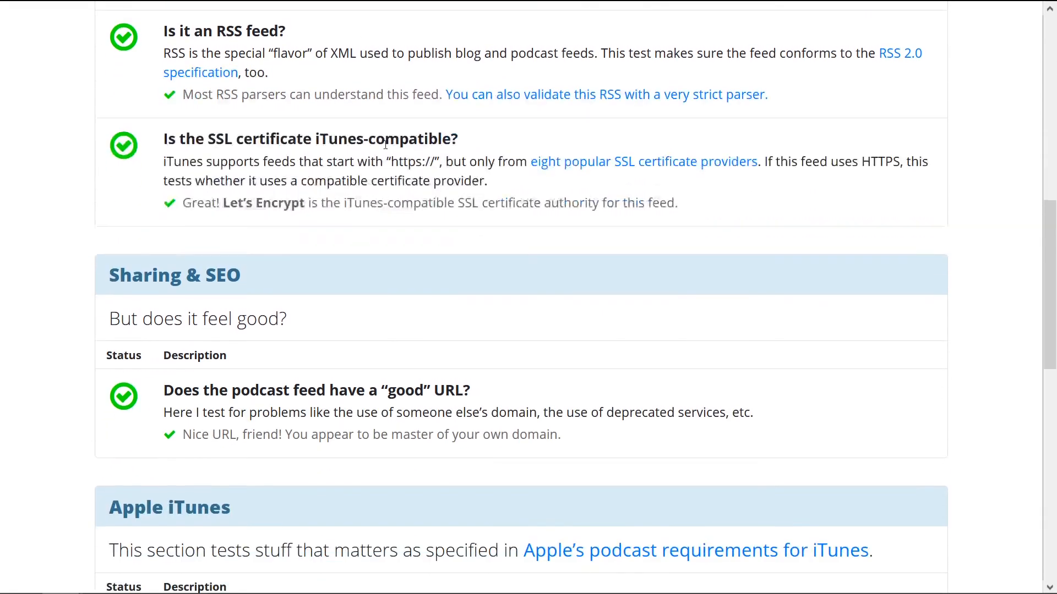
{"action": "scroll", "coordinate": [385, 141], "scroll_direction": "up", "scroll_amount": 2}
{"action": "left_click_drag", "start_coordinate": [191, 128], "coordinate": [350, 133]}
{"action": "scroll", "coordinate": [352, 133], "scroll_direction": "down", "scroll_amount": 2}
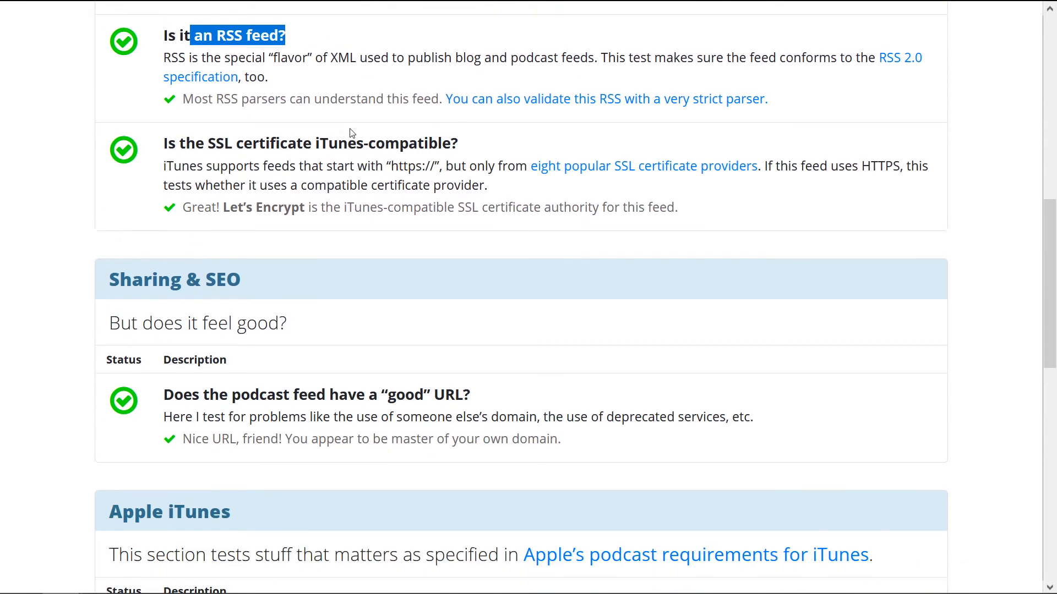
{"action": "left_click_drag", "start_coordinate": [207, 142], "coordinate": [303, 141]}
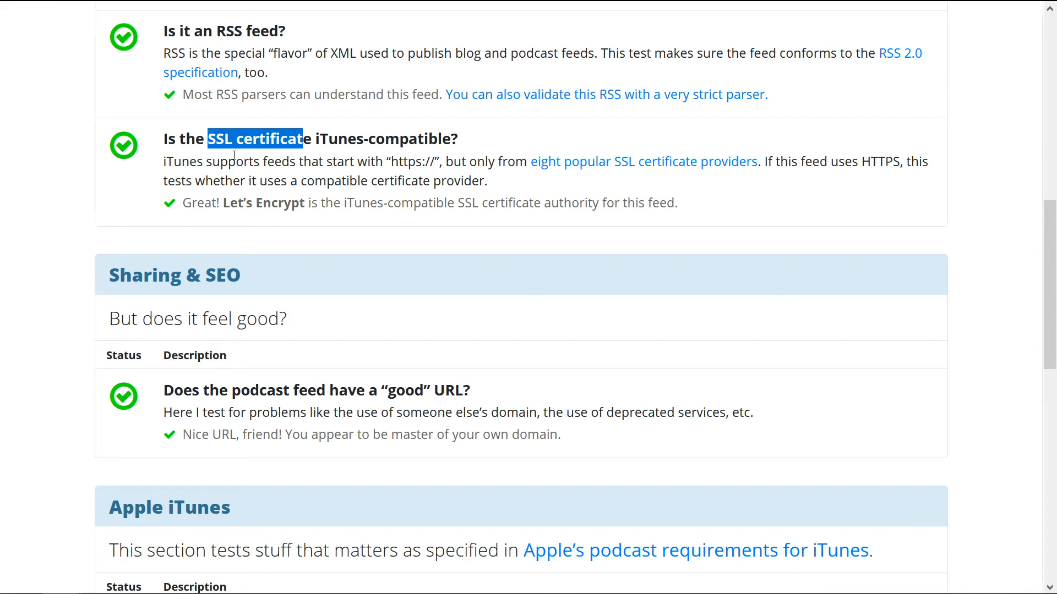
- Point out the cover art warning that the 800×800 pixel artwork is too small
{"action": "scroll", "coordinate": [406, 209], "scroll_direction": "down", "scroll_amount": 4}
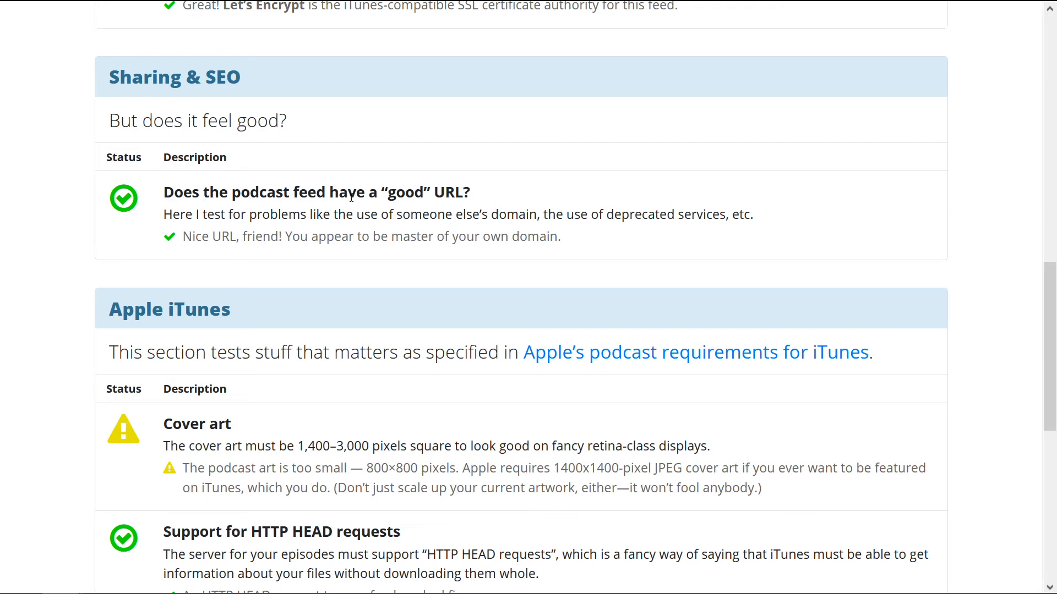
{"action": "left_click_drag", "start_coordinate": [473, 196], "coordinate": [172, 214]}
{"action": "scroll", "coordinate": [370, 181], "scroll_direction": "down", "scroll_amount": 4}
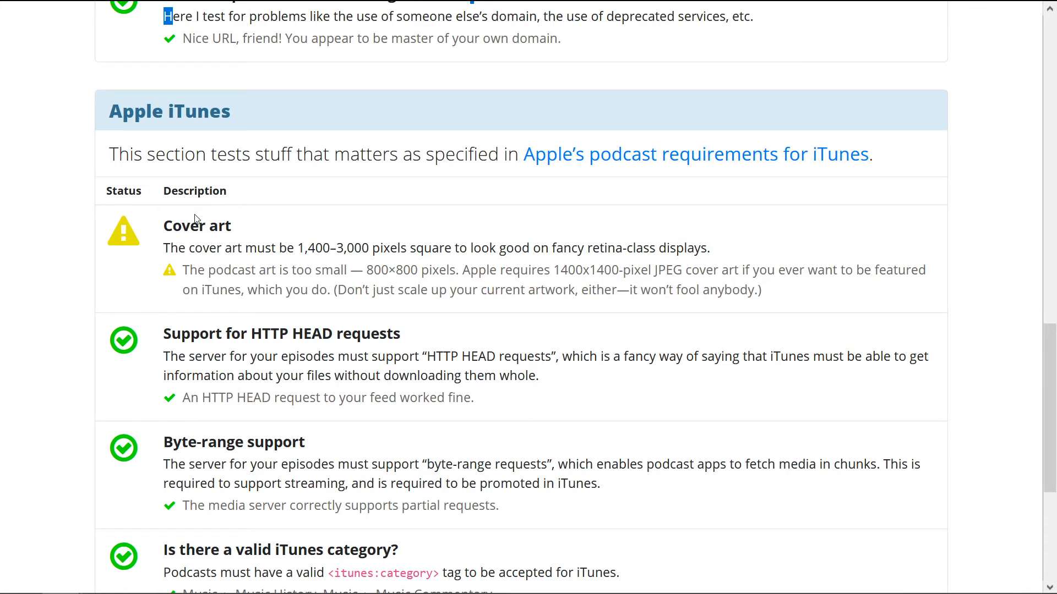
{"action": "left_click", "coordinate": [139, 275]}
{"action": "left_click_drag", "start_coordinate": [365, 273], "coordinate": [321, 272]}
{"action": "left_click", "coordinate": [446, 273]}
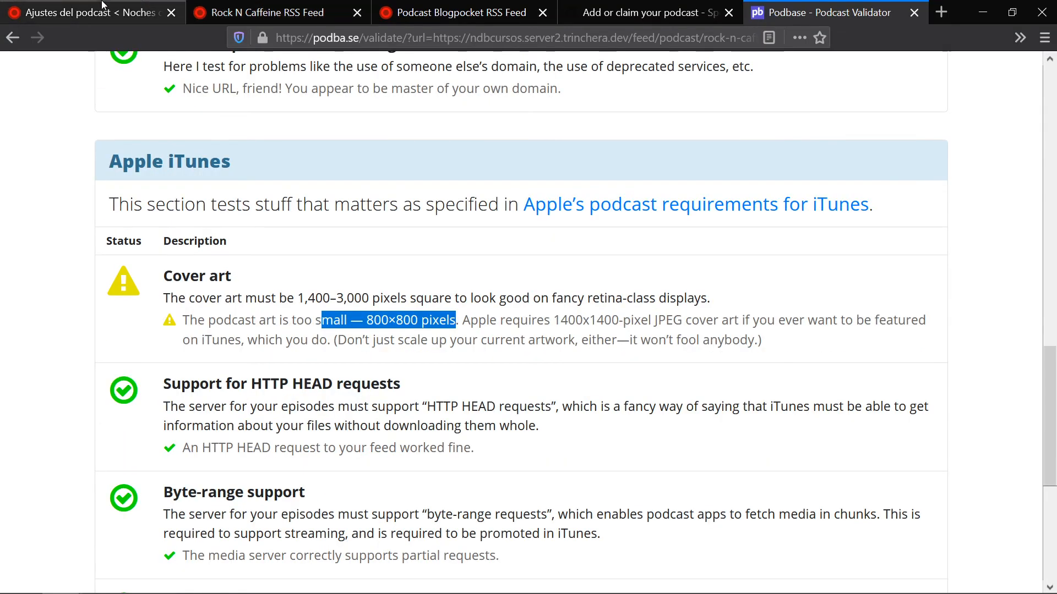
- Highlight WordPress's 1400 por 1400 píxels cover image minimum, then resume Podbase's results
{"action": "left_click", "coordinate": [101, 5]}
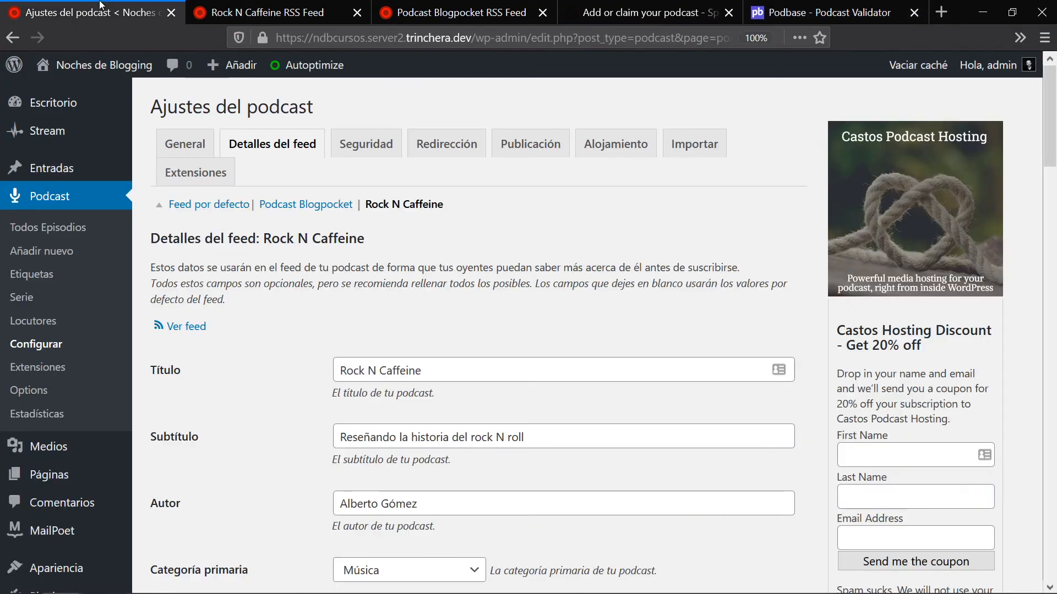
{"action": "scroll", "coordinate": [549, 183], "scroll_direction": "down", "scroll_amount": 15}
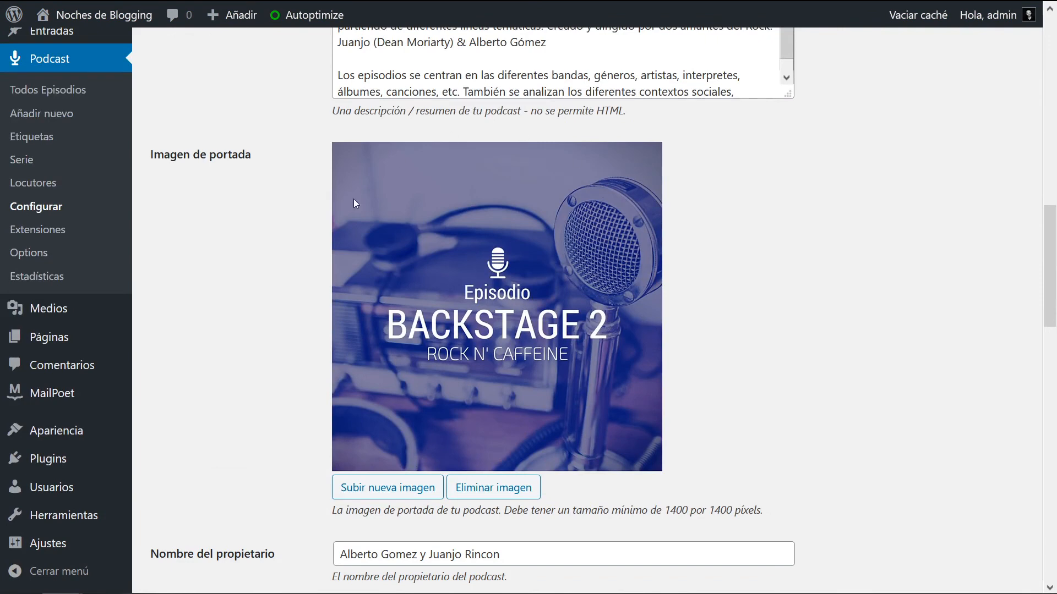
{"action": "left_click_drag", "start_coordinate": [664, 511], "coordinate": [765, 511]}
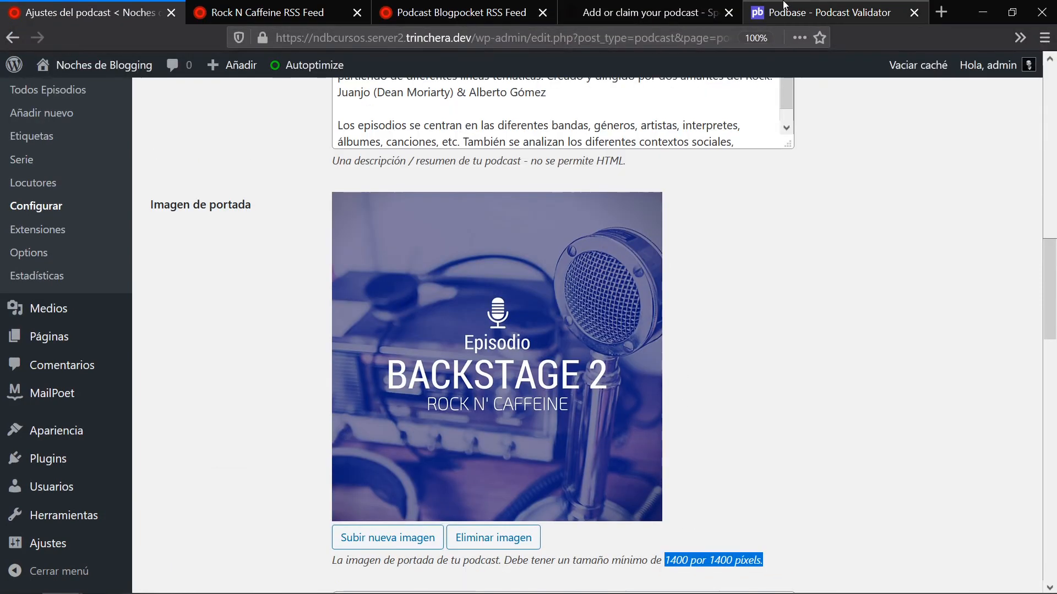
{"action": "left_click", "coordinate": [770, 12]}
{"action": "scroll", "coordinate": [735, 266], "scroll_direction": "down", "scroll_amount": 2}
{"action": "scroll", "coordinate": [735, 266], "scroll_direction": "down", "scroll_amount": 3}
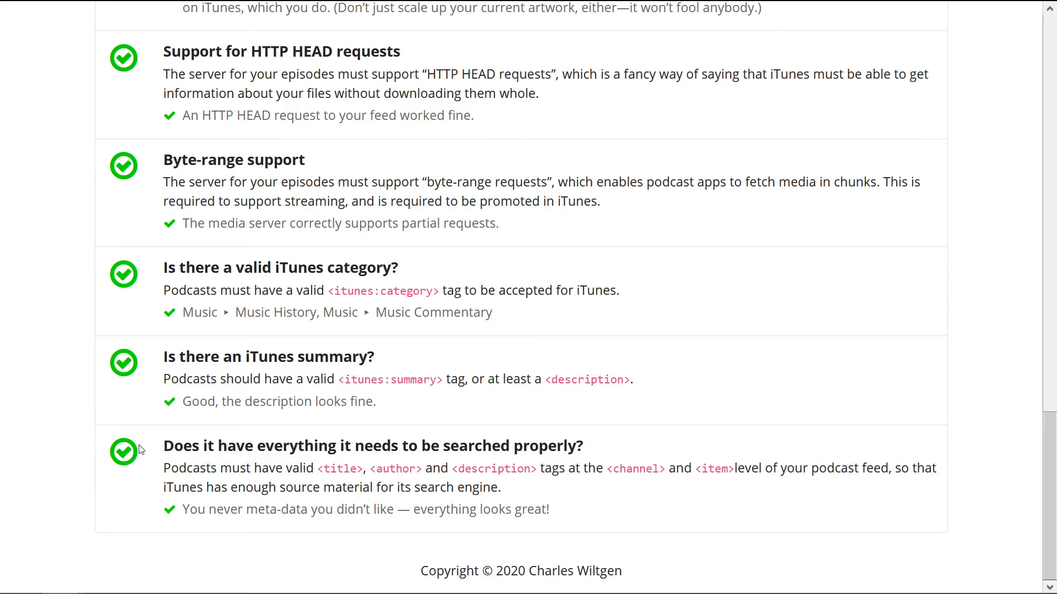
- Close the Podbase – Podcast Validator tab to get back to Spotify's Add a podcast form
{"action": "scroll", "coordinate": [473, 311], "scroll_direction": "up", "scroll_amount": 20}
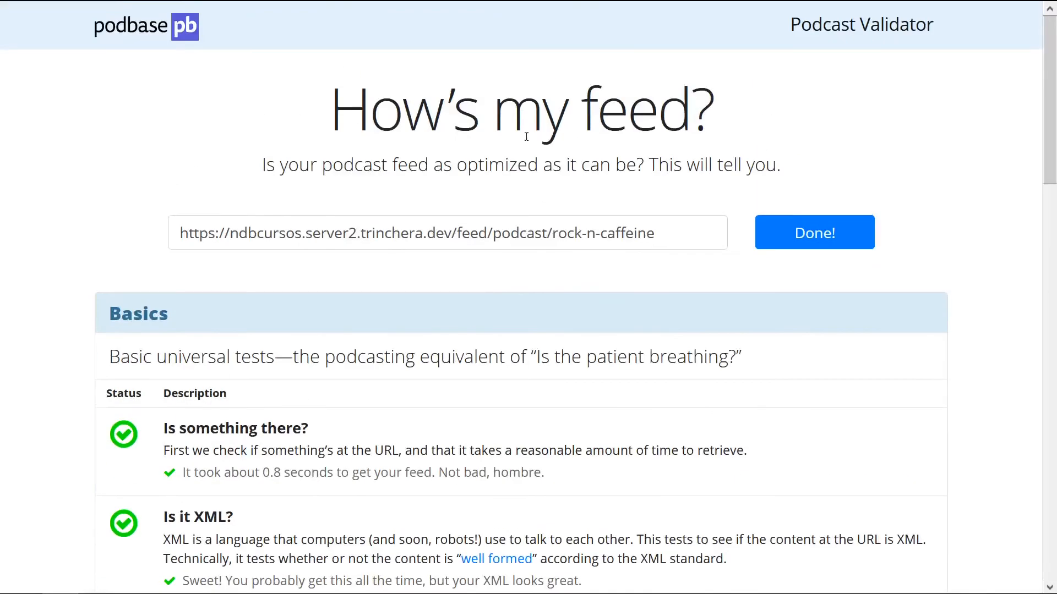
{"action": "mouse_move", "coordinate": [688, 6]}
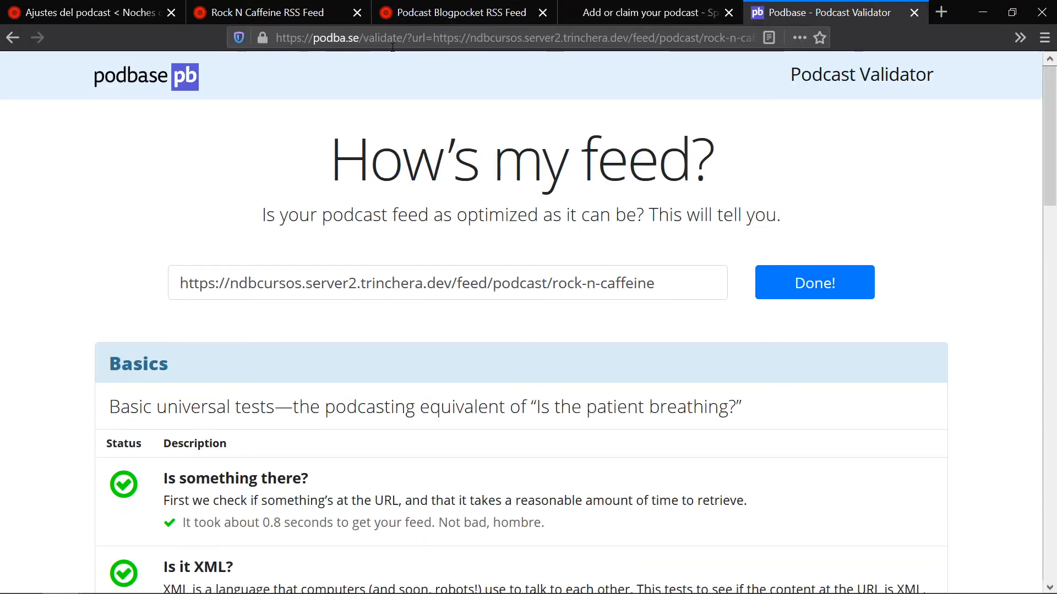
{"action": "left_click_drag", "start_coordinate": [403, 39], "coordinate": [255, 79]}
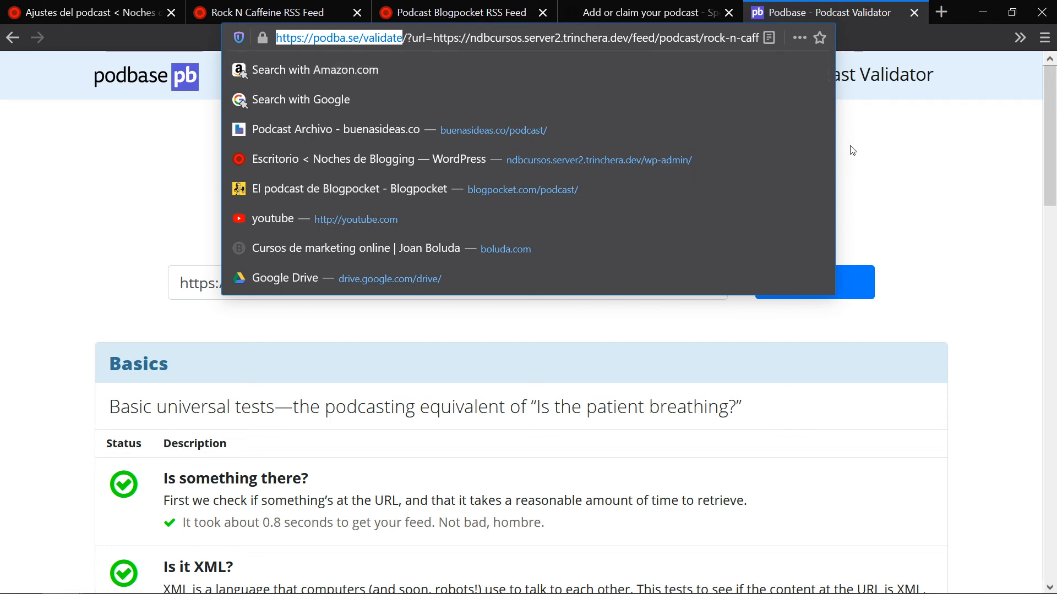
{"action": "left_click", "coordinate": [947, 195]}
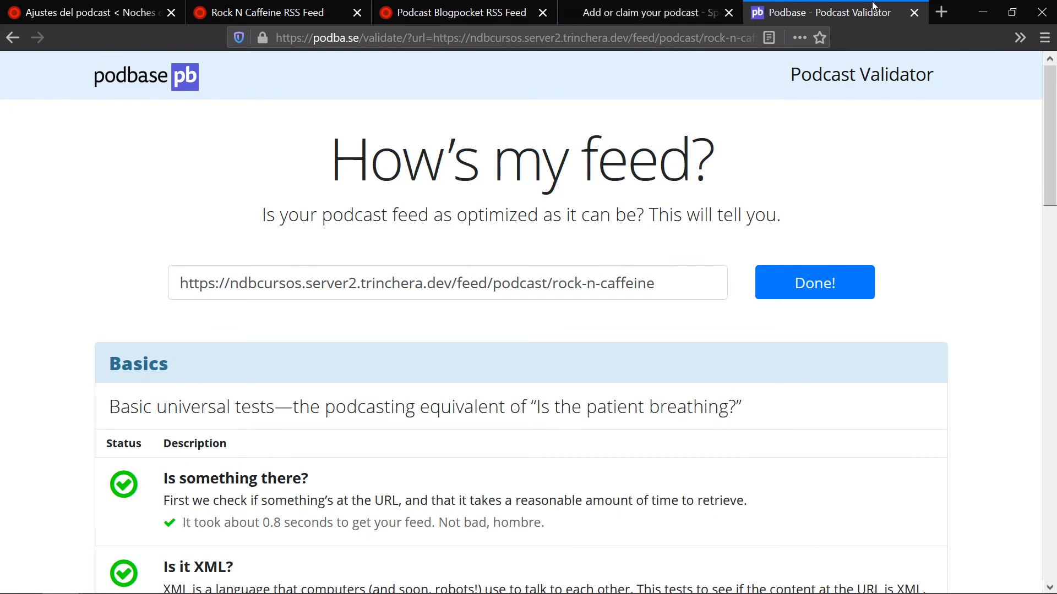
{"action": "left_click", "coordinate": [913, 13]}
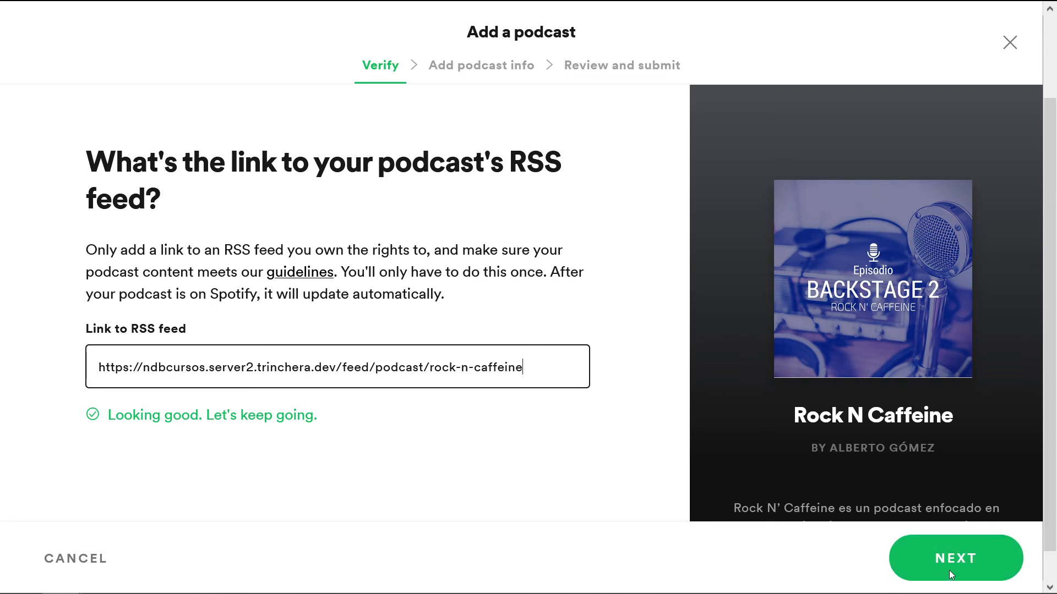
- Review the Rock N Caffeine feed preview, including the podcast description
{"action": "scroll", "coordinate": [934, 350], "scroll_direction": "down", "scroll_amount": 3}
{"action": "scroll", "coordinate": [932, 350], "scroll_direction": "down", "scroll_amount": 2}
{"action": "scroll", "coordinate": [927, 246], "scroll_direction": "up", "scroll_amount": 4}
{"action": "scroll", "coordinate": [885, 254], "scroll_direction": "down", "scroll_amount": 4}
{"action": "left_click_drag", "start_coordinate": [782, 116], "coordinate": [965, 118]}
{"action": "left_click_drag", "start_coordinate": [888, 150], "coordinate": [920, 151]}
{"action": "left_click_drag", "start_coordinate": [741, 210], "coordinate": [940, 376]}
{"action": "left_click", "coordinate": [851, 397]}
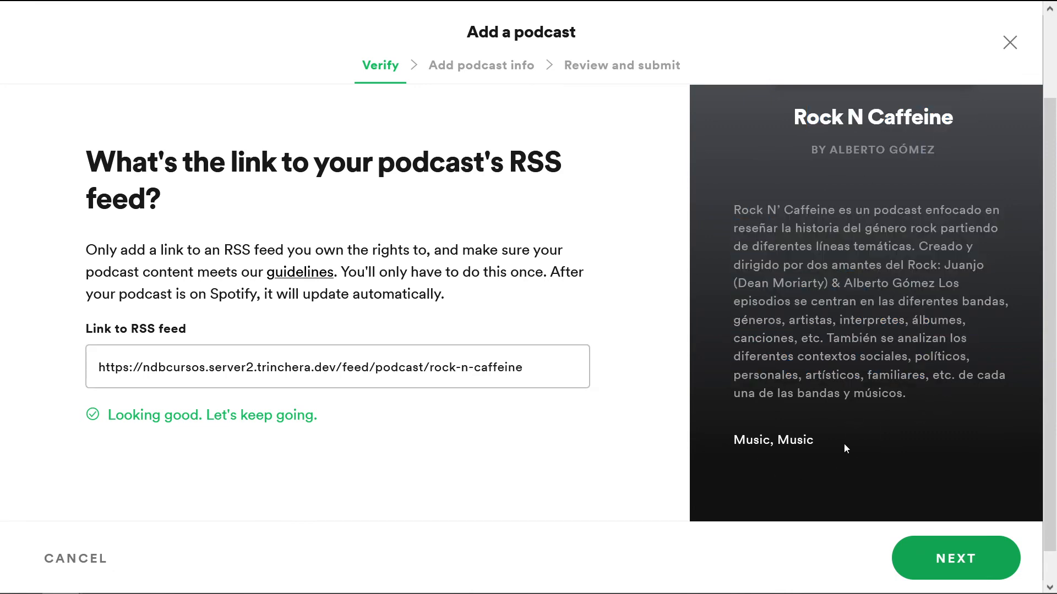
{"action": "scroll", "coordinate": [844, 444], "scroll_direction": "up", "scroll_amount": 5}
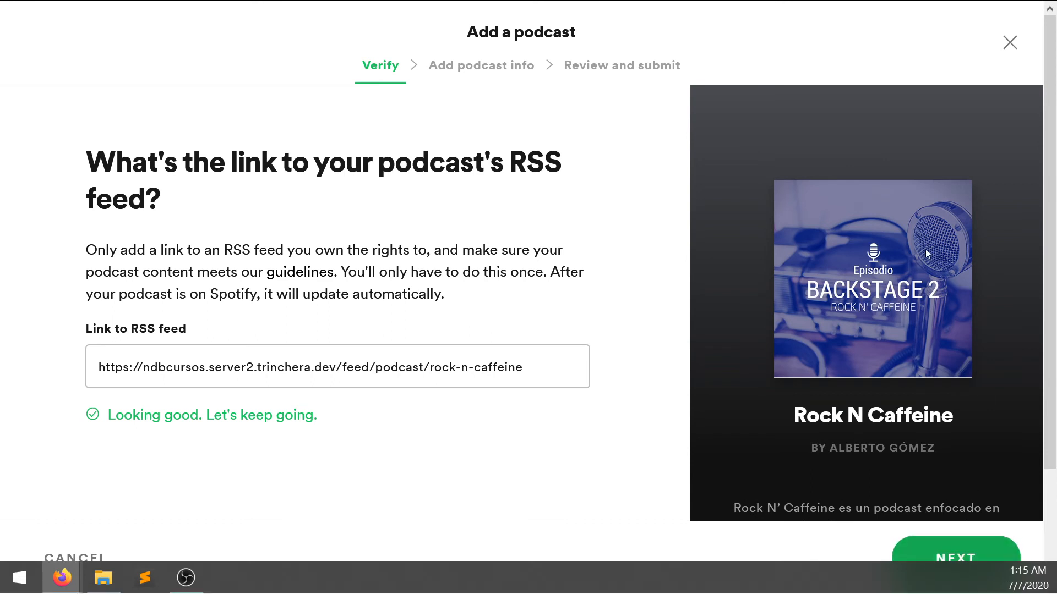
- Accept the RSS feed and send the 8-digit ownership code to the owner e-mail
{"action": "left_click", "coordinate": [949, 558]}
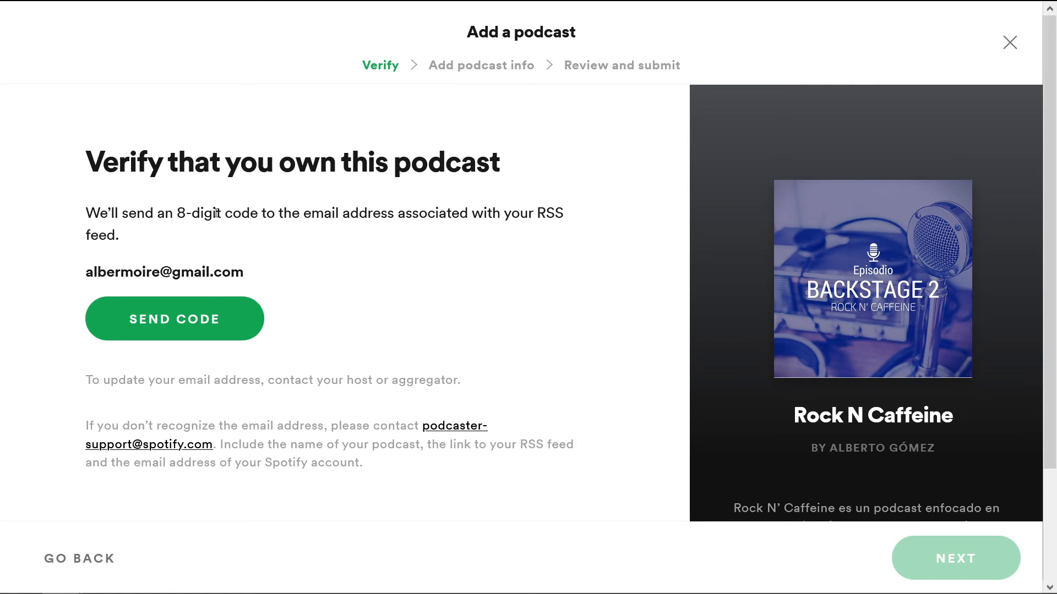
{"action": "left_click", "coordinate": [161, 319]}
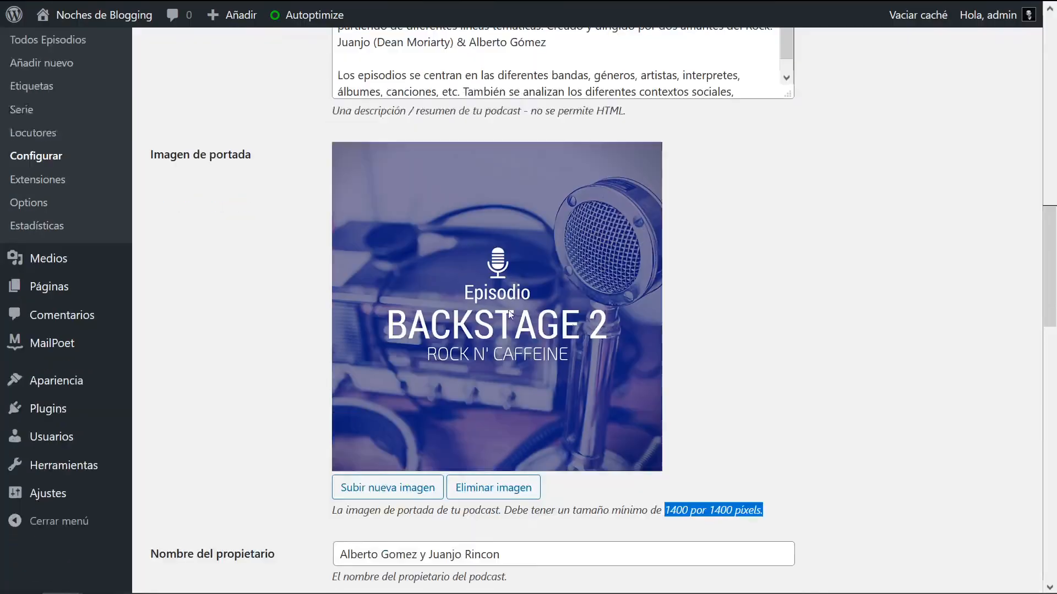
{"action": "scroll", "coordinate": [507, 309], "scroll_direction": "up", "scroll_amount": 10}
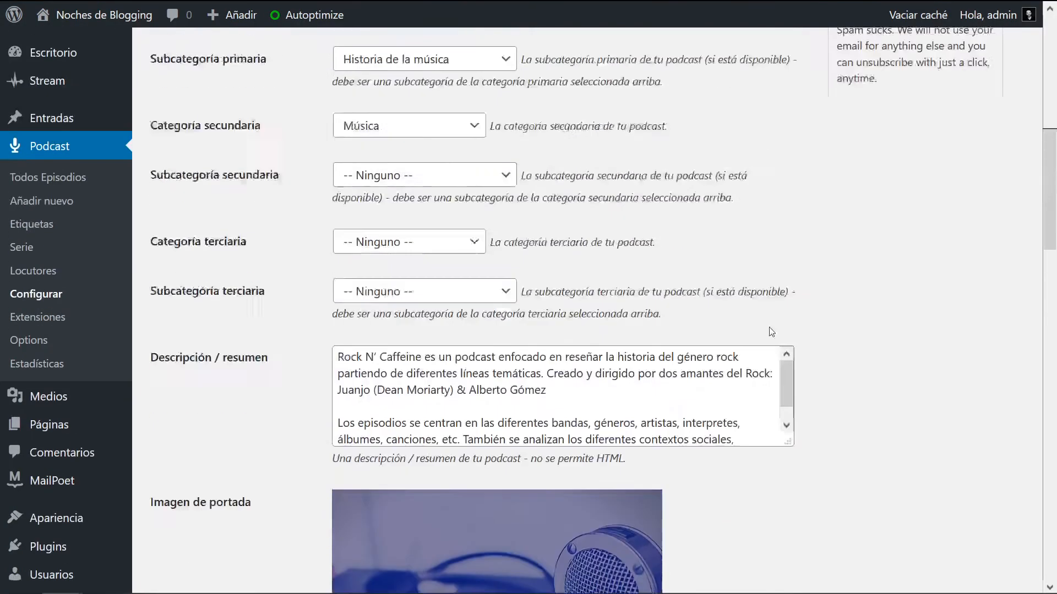
{"action": "scroll", "coordinate": [782, 364], "scroll_direction": "up", "scroll_amount": 3}
- Look up the owner e-mail in WordPress's Configurar feed settings, then return to Spotify
{"action": "scroll", "coordinate": [775, 367], "scroll_direction": "down", "scroll_amount": 7}
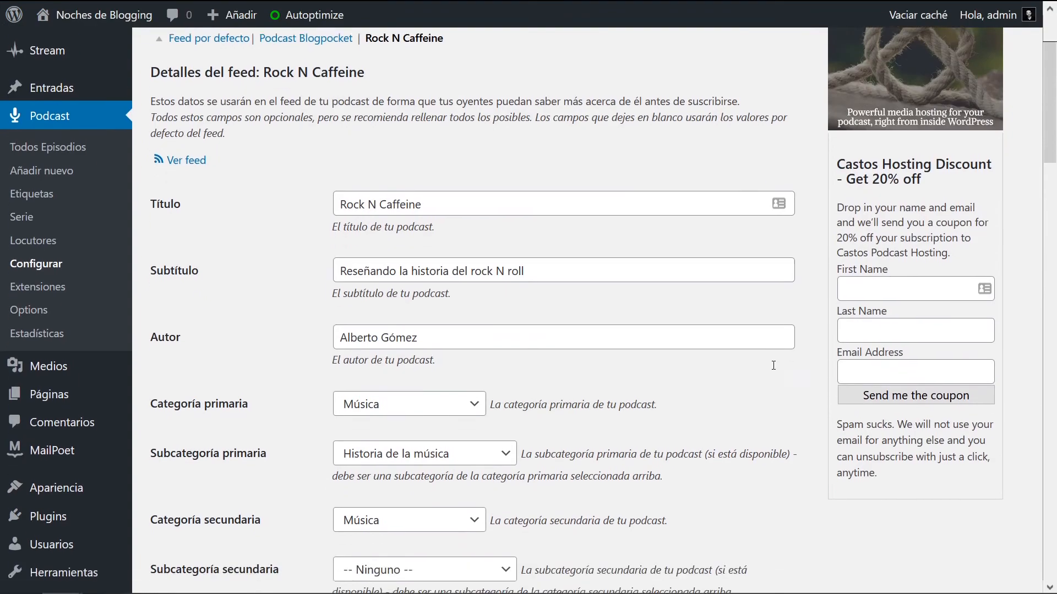
{"action": "scroll", "coordinate": [774, 367], "scroll_direction": "down", "scroll_amount": 6}
{"action": "scroll", "coordinate": [760, 366], "scroll_direction": "up", "scroll_amount": 13}
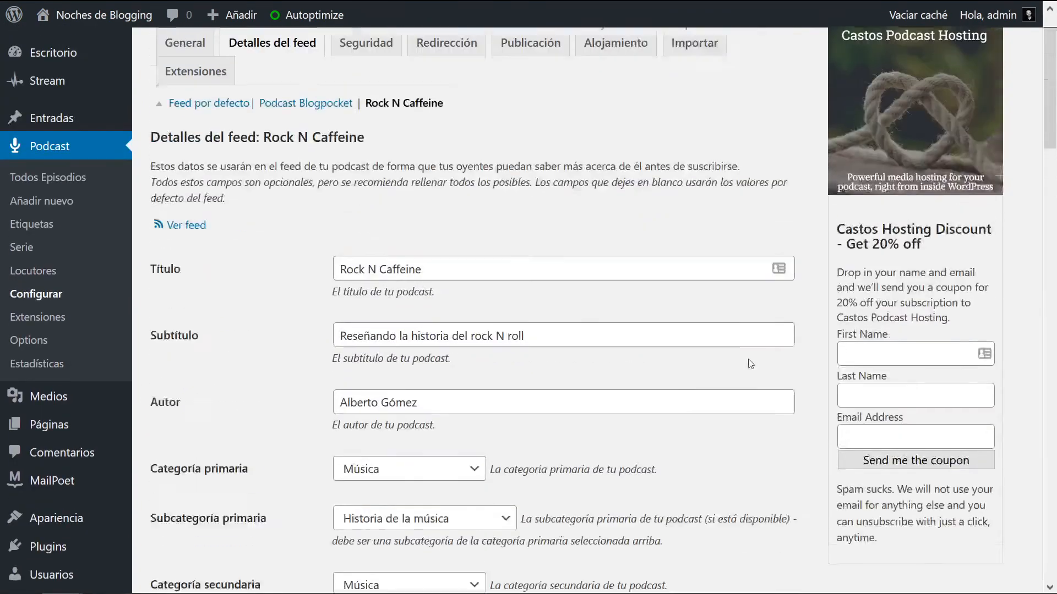
{"action": "scroll", "coordinate": [721, 347], "scroll_direction": "down", "scroll_amount": 15}
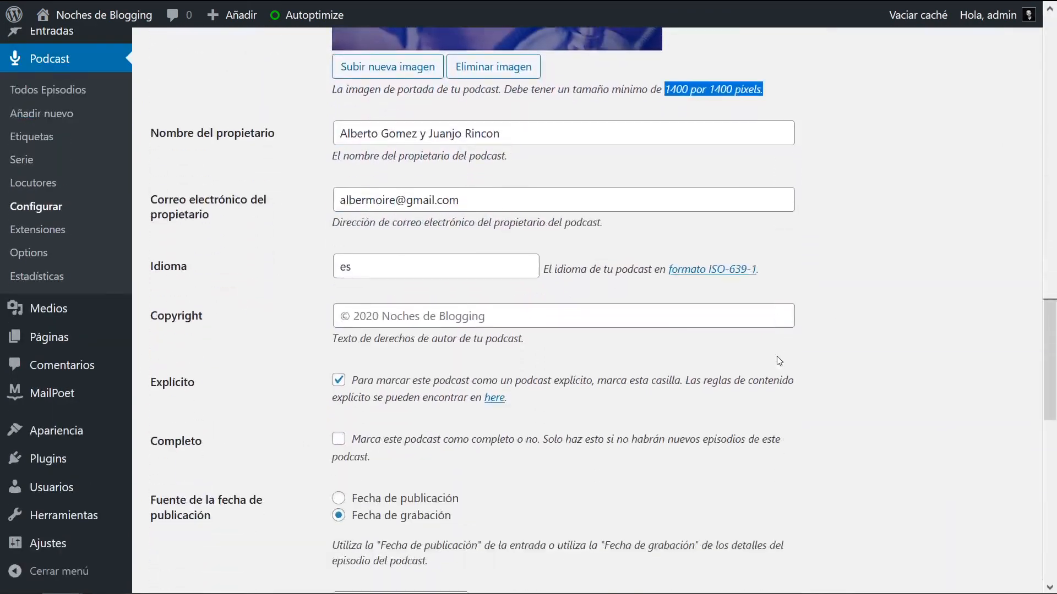
{"action": "triple_click", "coordinate": [408, 195]}
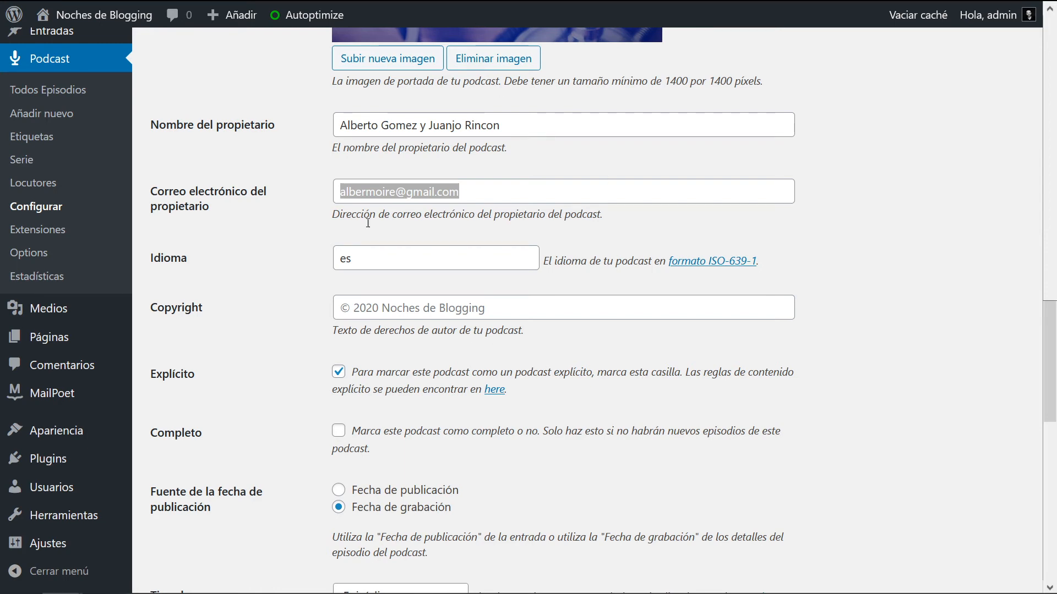
{"action": "left_click", "coordinate": [630, 5]}
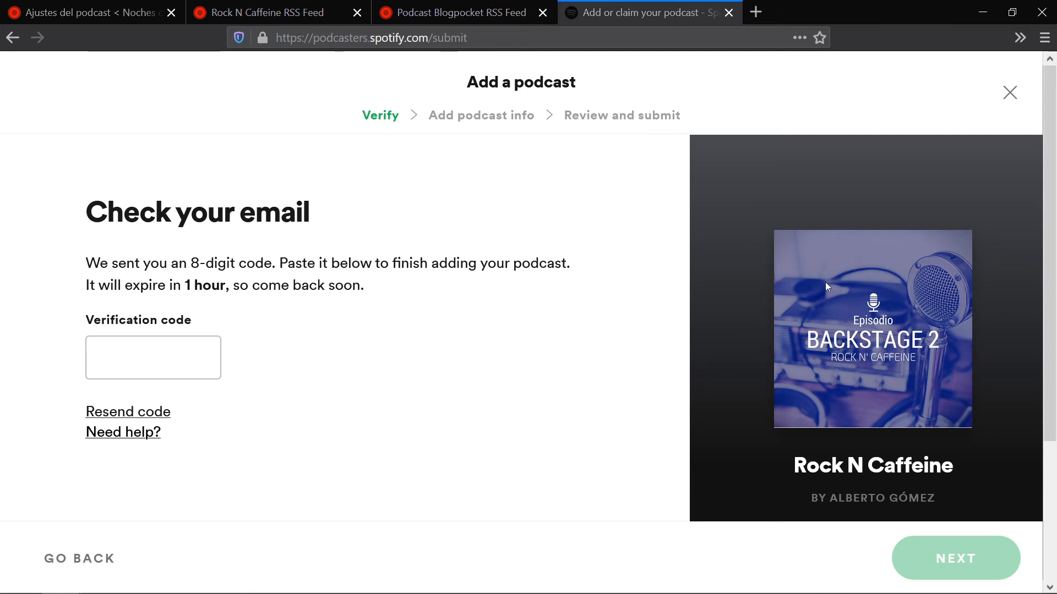
- Enter the emailed 8-digit verification code in full screen and continue
{"action": "key", "text": "F11"}
{"action": "left_click", "coordinate": [161, 300]}
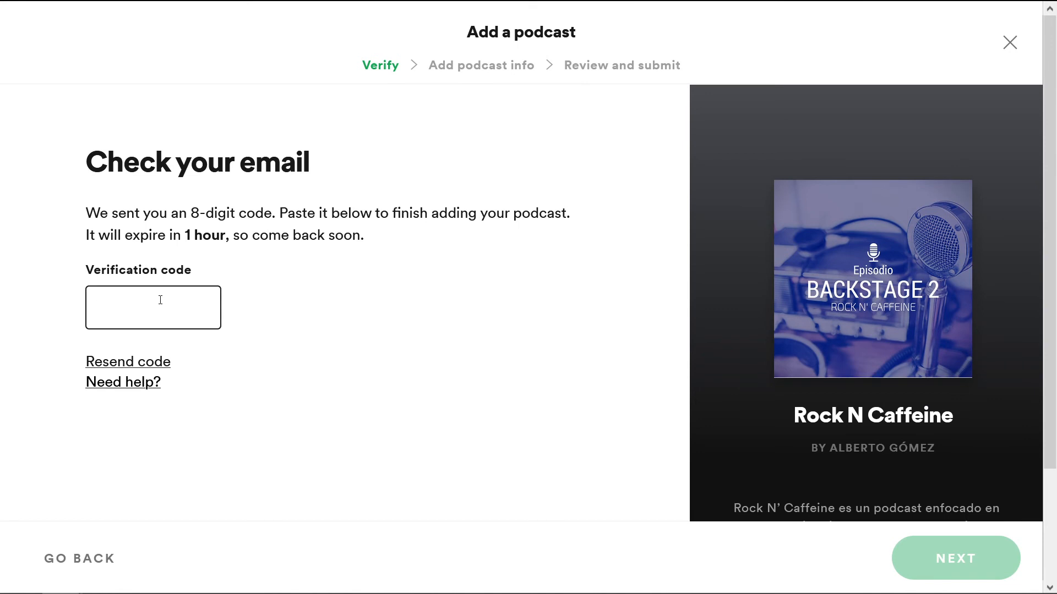
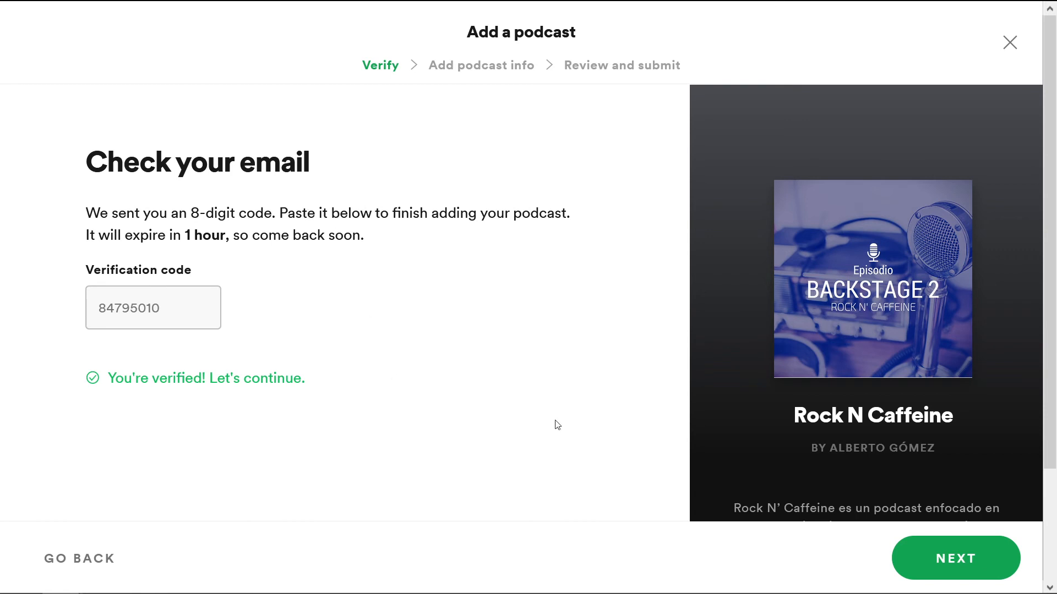
{"action": "left_click", "coordinate": [968, 571]}
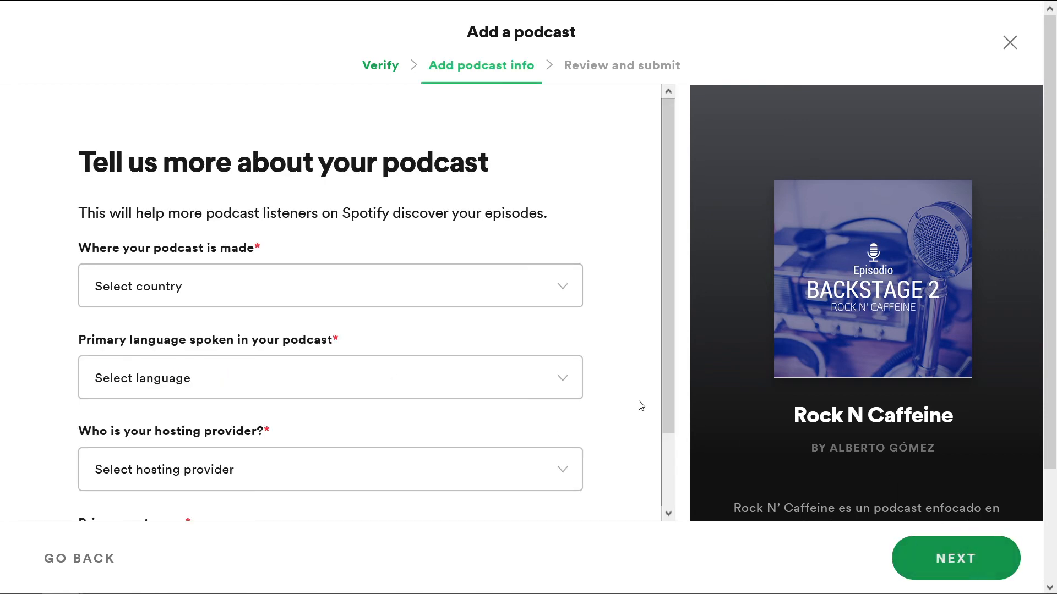
- Set the podcast's country to Colombia and its primary language to Spanish
{"action": "left_click_drag", "start_coordinate": [666, 285], "coordinate": [673, 259]}
{"action": "left_click", "coordinate": [261, 289]}
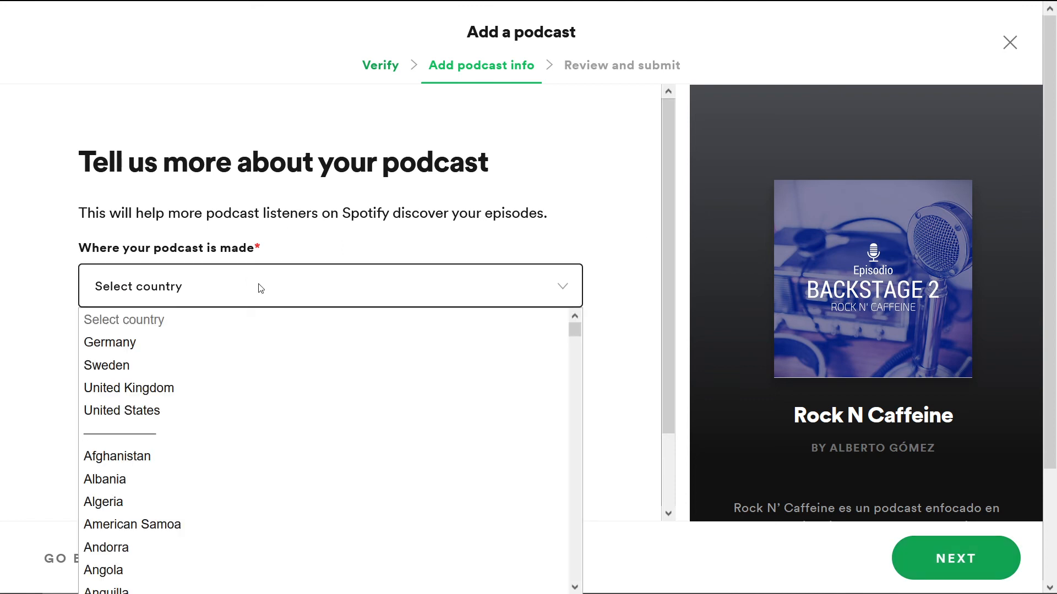
{"action": "type", "text": "co"}
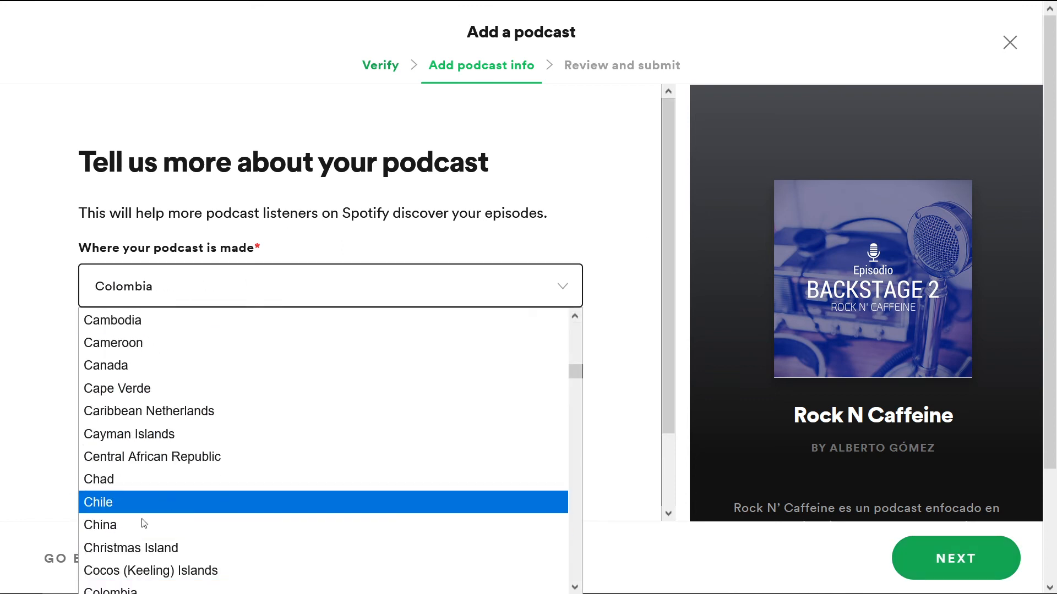
{"action": "left_click", "coordinate": [141, 579]}
{"action": "scroll", "coordinate": [204, 469], "scroll_direction": "down", "scroll_amount": 2}
{"action": "left_click", "coordinate": [241, 300]}
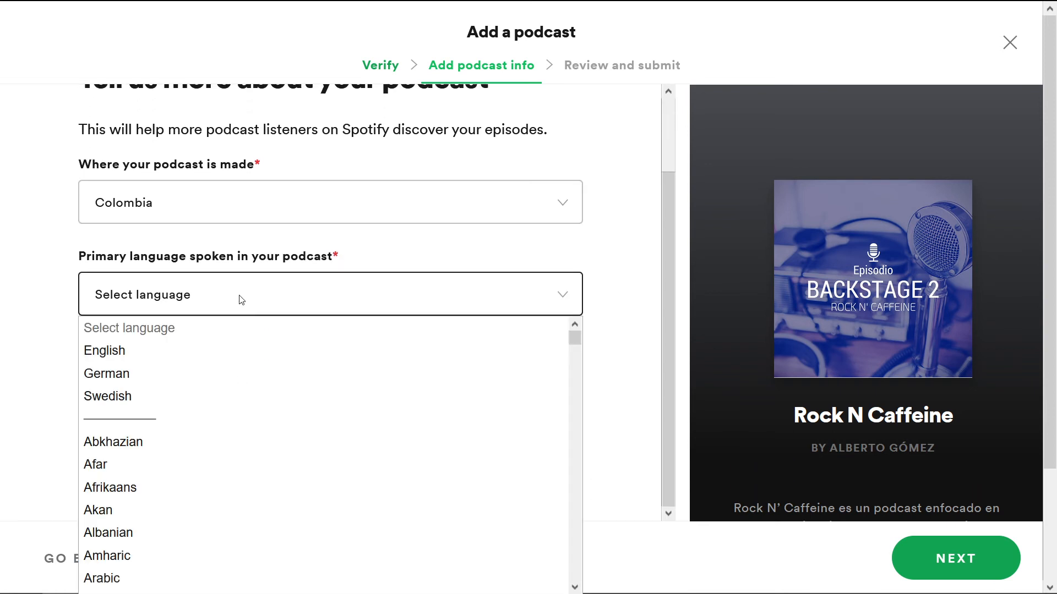
{"action": "type", "text": "sp"}
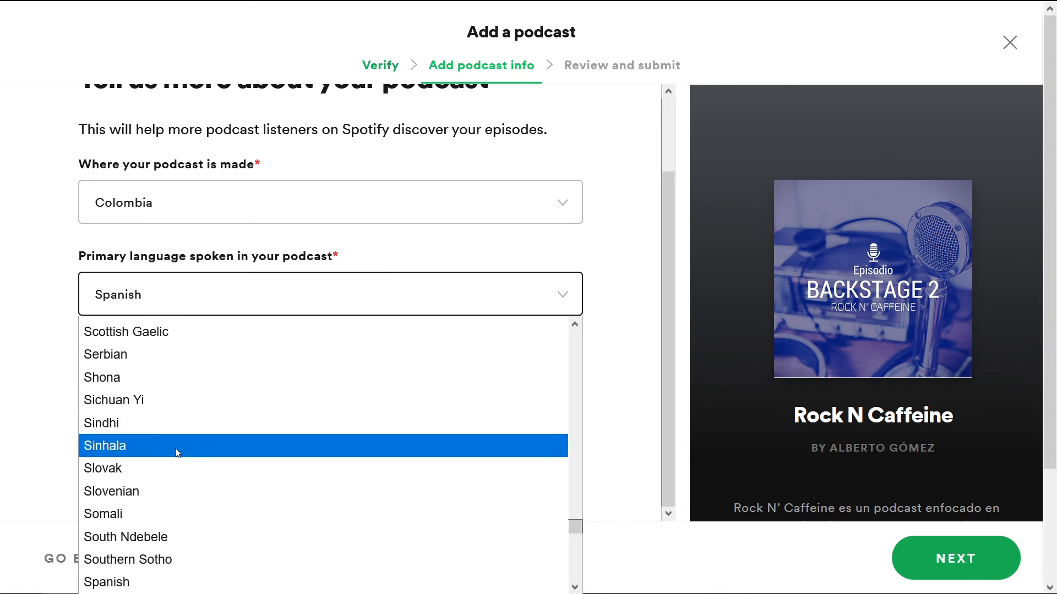
{"action": "left_click", "coordinate": [144, 579]}
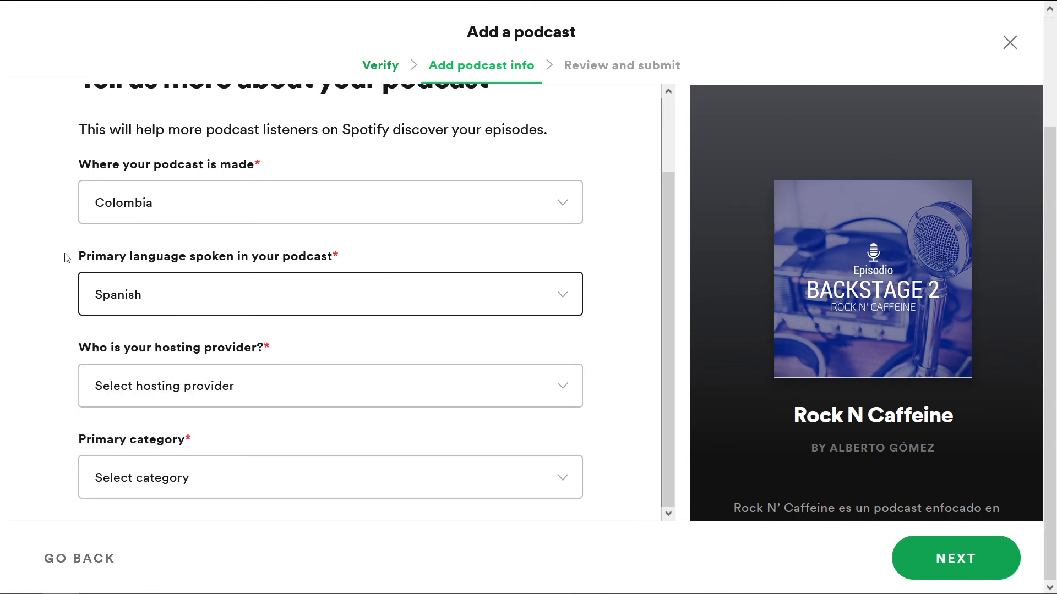
- Choose Other / I don't know as the hosting provider
{"action": "left_click", "coordinate": [273, 396]}
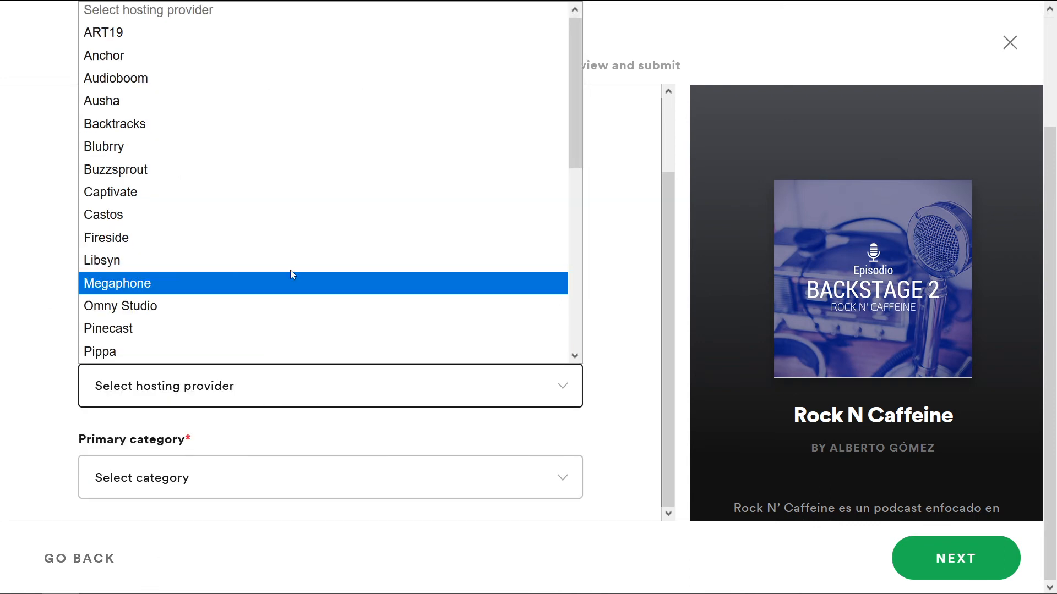
{"action": "scroll", "coordinate": [295, 221], "scroll_direction": "down", "scroll_amount": 5}
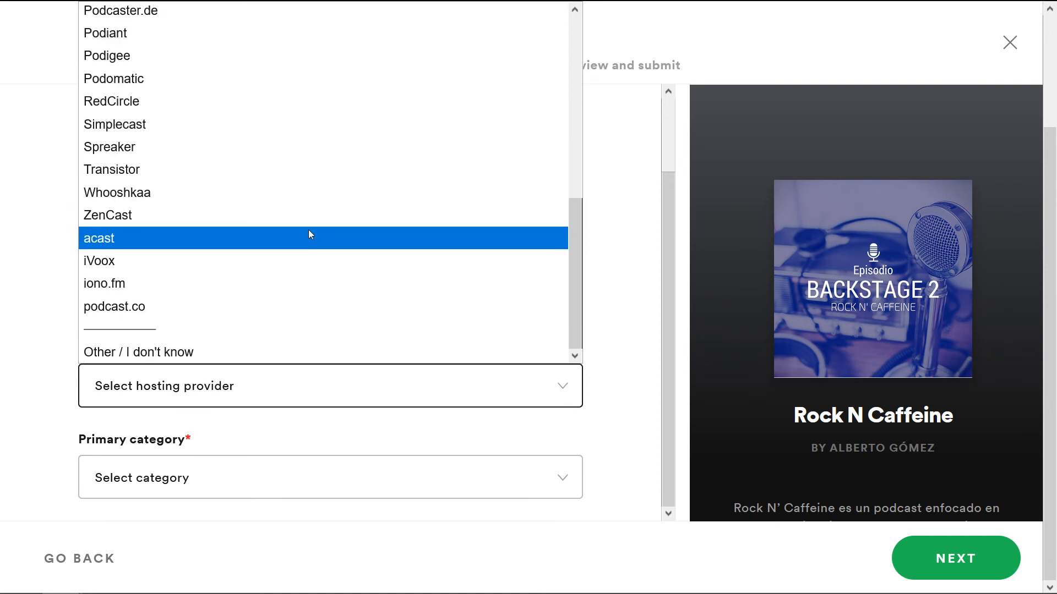
{"action": "left_click_drag", "start_coordinate": [569, 275], "coordinate": [595, 165]}
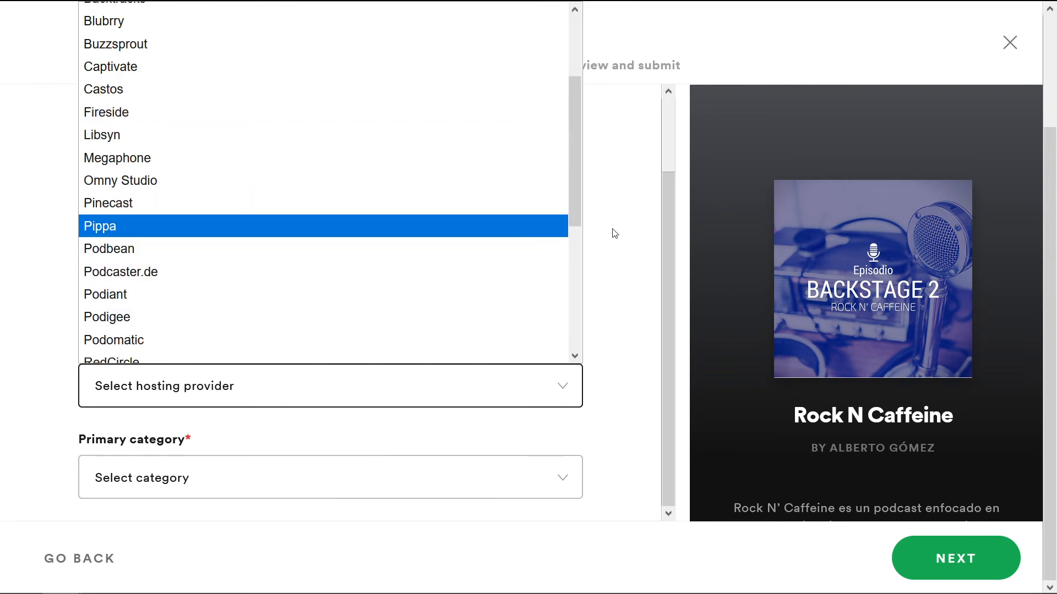
{"action": "left_click_drag", "start_coordinate": [579, 201], "coordinate": [577, 342]}
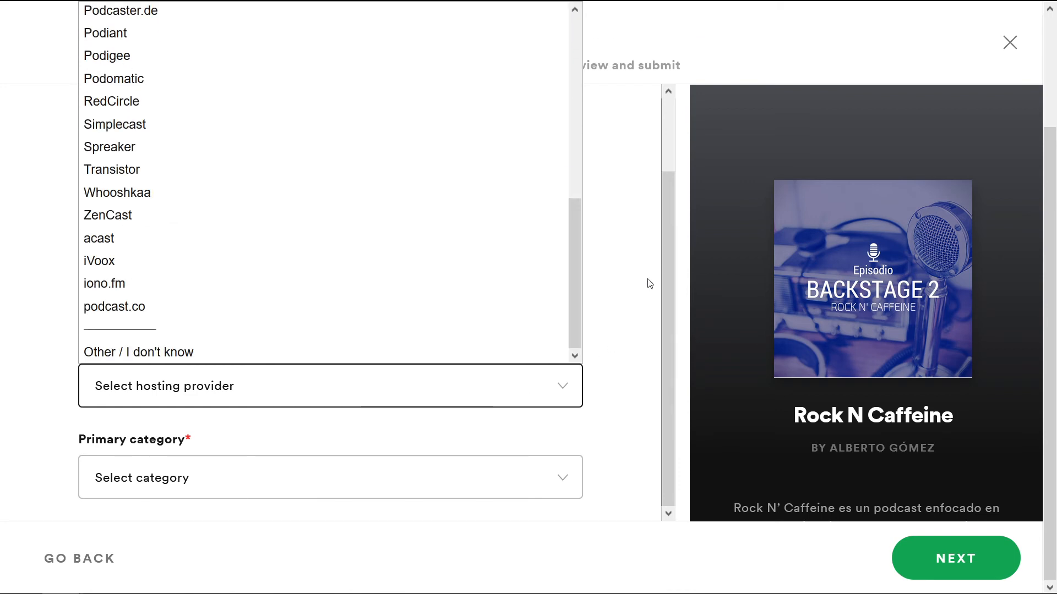
{"action": "left_click", "coordinate": [111, 354]}
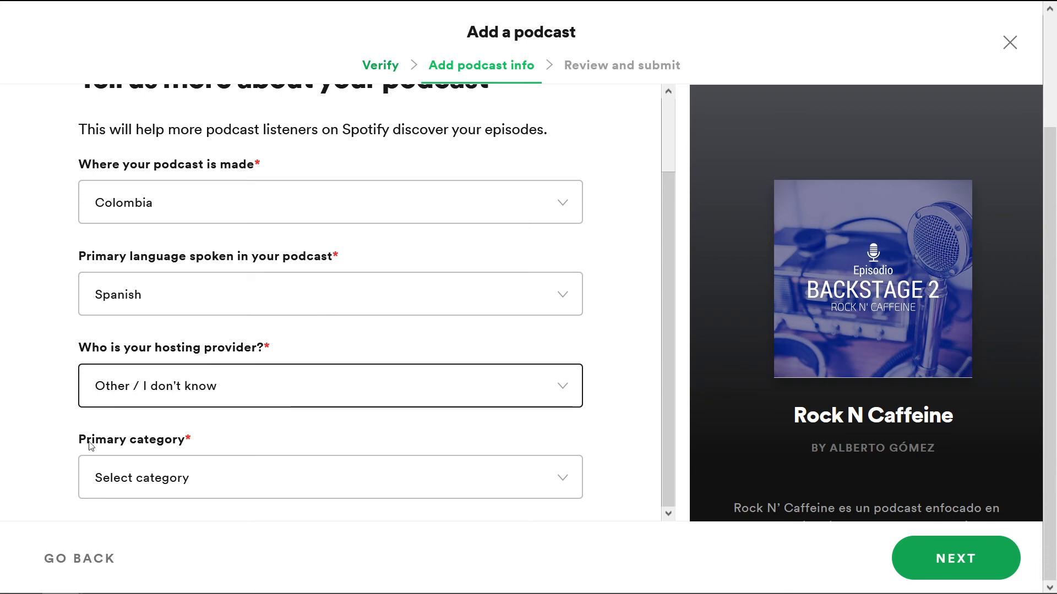
- Set primary category Music with Rock Music, Music and Music History sub-categories
{"action": "left_click", "coordinate": [225, 473]}
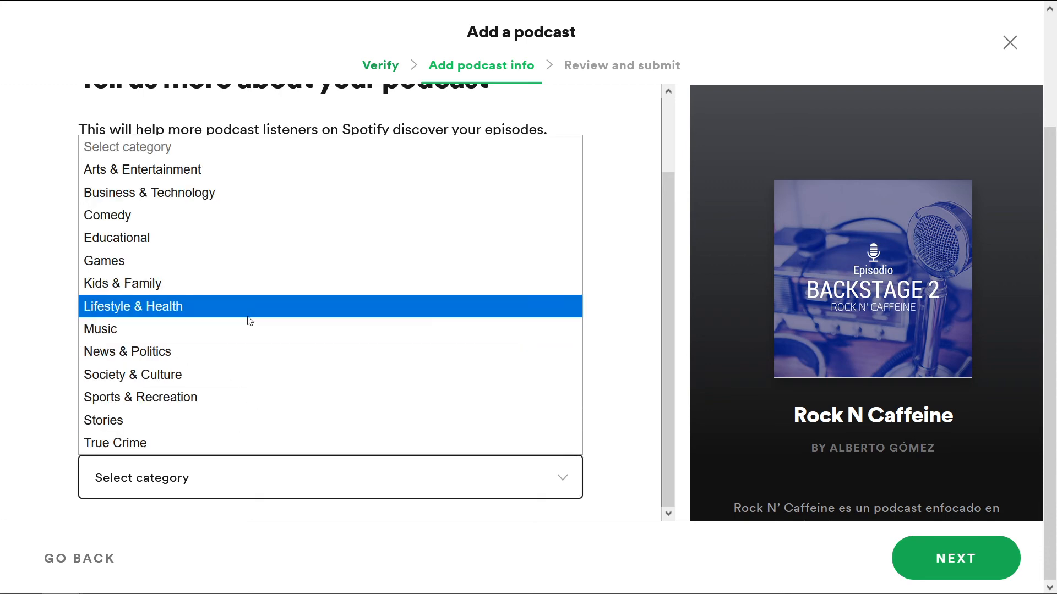
{"action": "left_click", "coordinate": [235, 337]}
{"action": "scroll", "coordinate": [596, 342], "scroll_direction": "down", "scroll_amount": 4}
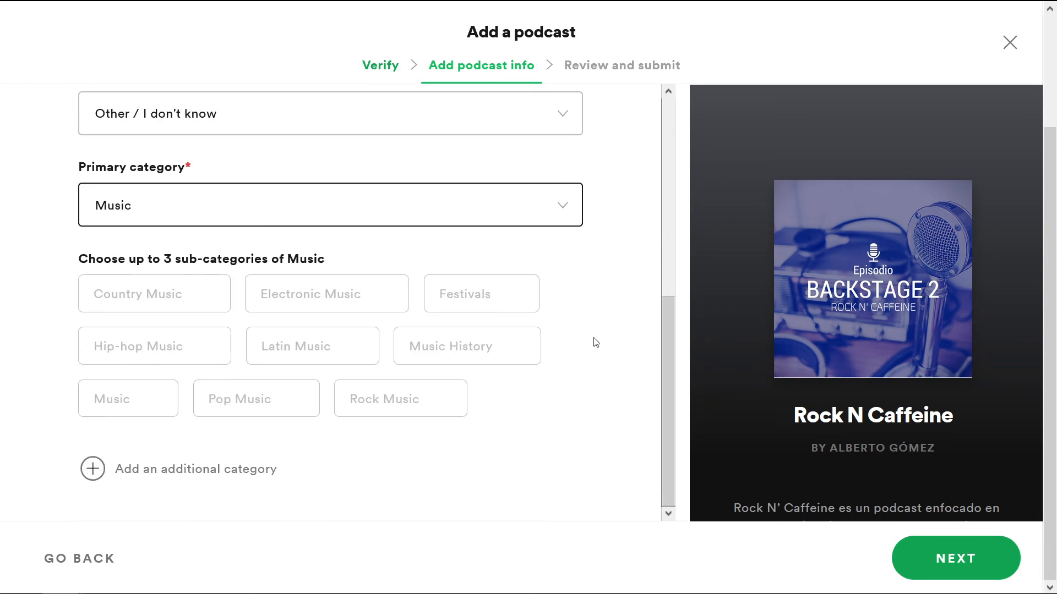
{"action": "scroll", "coordinate": [595, 343], "scroll_direction": "up", "scroll_amount": 2}
{"action": "scroll", "coordinate": [590, 349], "scroll_direction": "down", "scroll_amount": 3}
{"action": "left_click", "coordinate": [401, 399]}
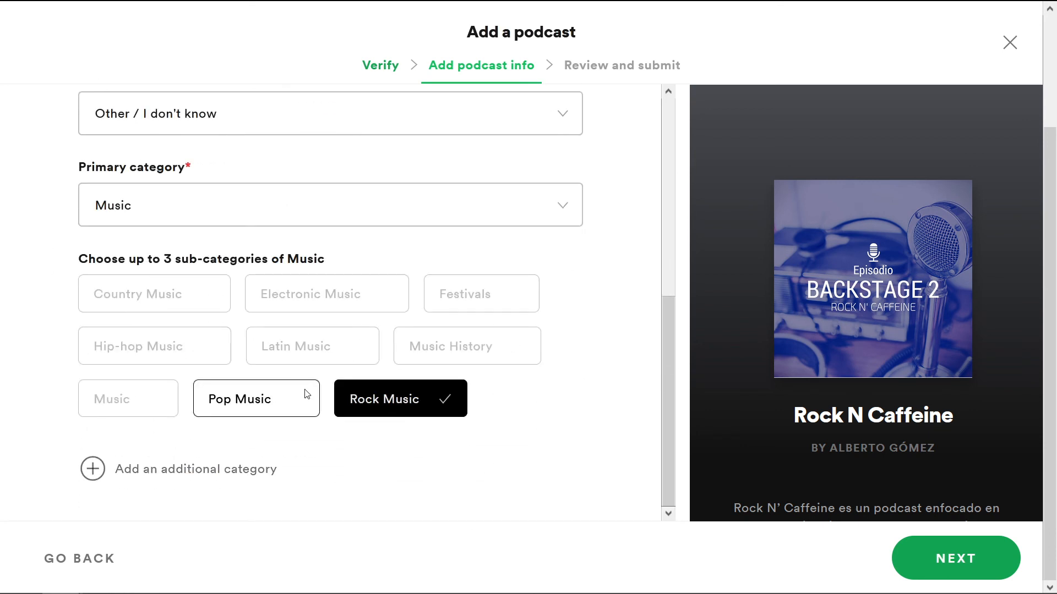
{"action": "left_click", "coordinate": [141, 413]}
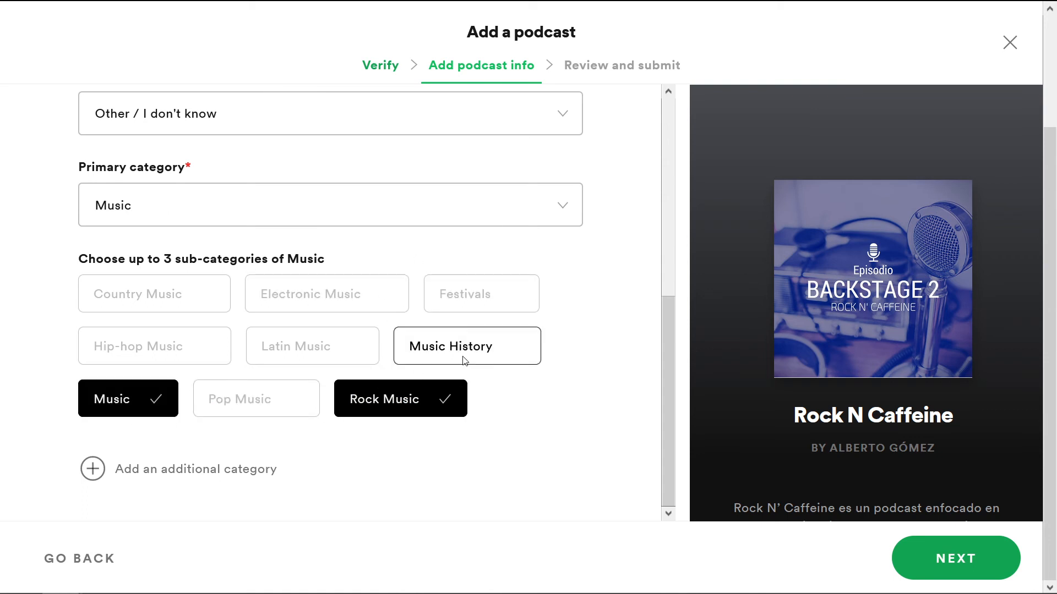
{"action": "left_click", "coordinate": [482, 347]}
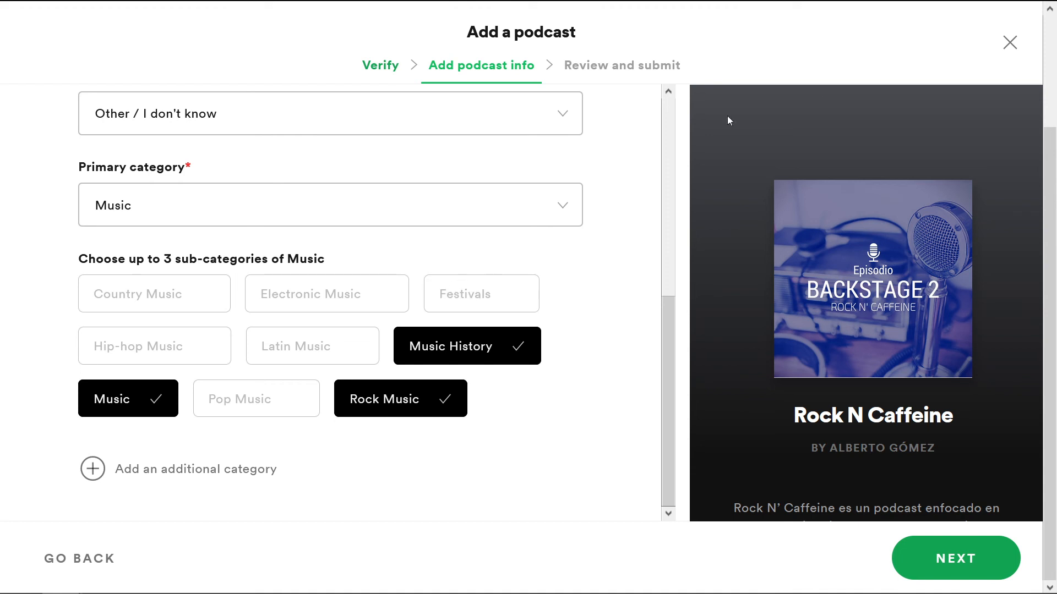
- Add an extra category field, then remove it without choosing a category
{"action": "left_click", "coordinate": [212, 470]}
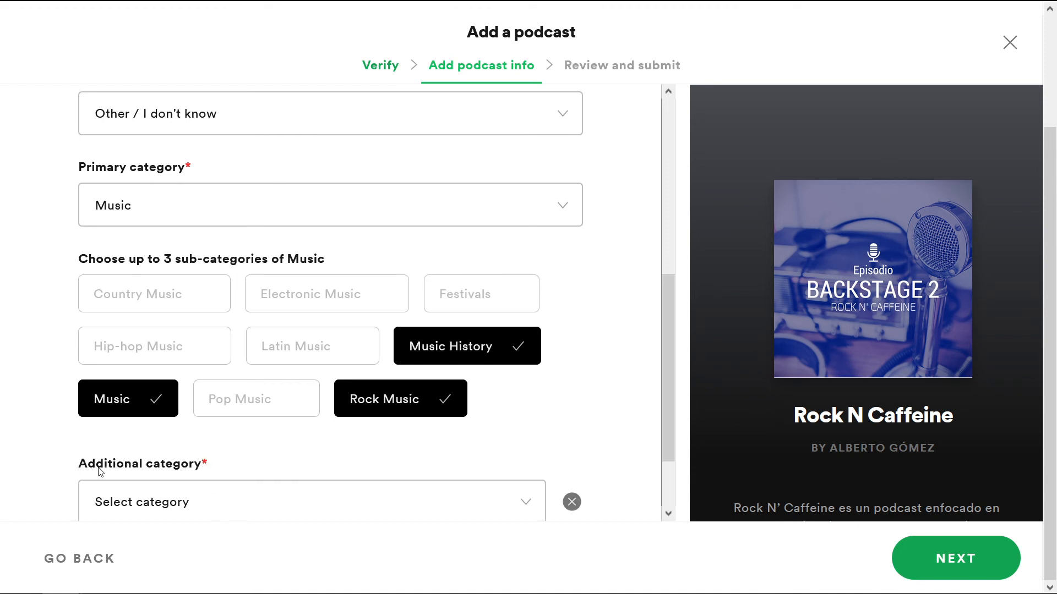
{"action": "scroll", "coordinate": [272, 434], "scroll_direction": "down", "scroll_amount": 2}
{"action": "left_click", "coordinate": [248, 411]}
{"action": "left_click", "coordinate": [246, 410]}
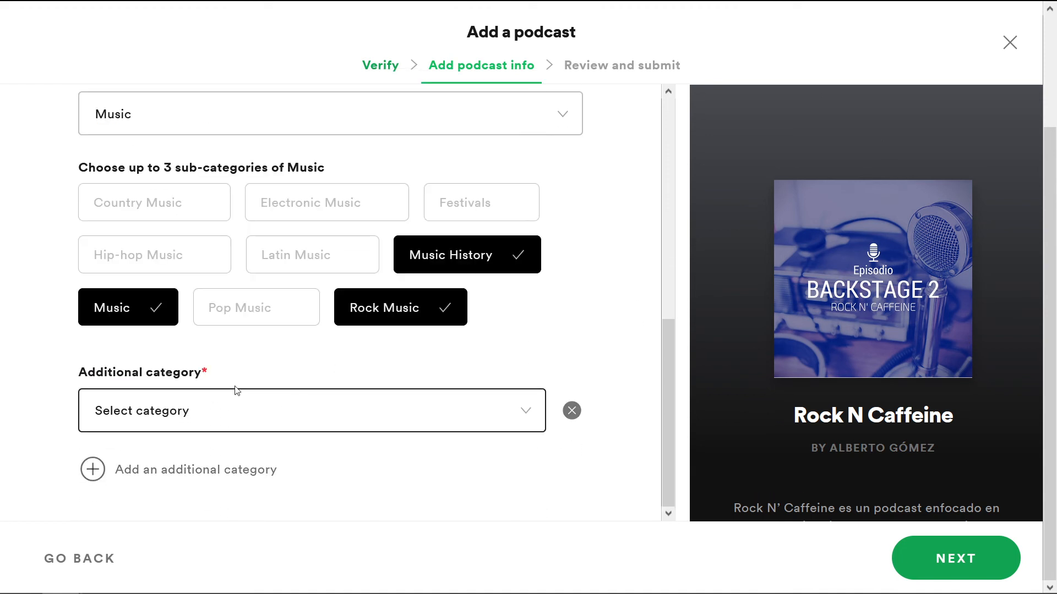
{"action": "scroll", "coordinate": [271, 347], "scroll_direction": "up", "scroll_amount": 10}
{"action": "scroll", "coordinate": [271, 346], "scroll_direction": "down", "scroll_amount": 10}
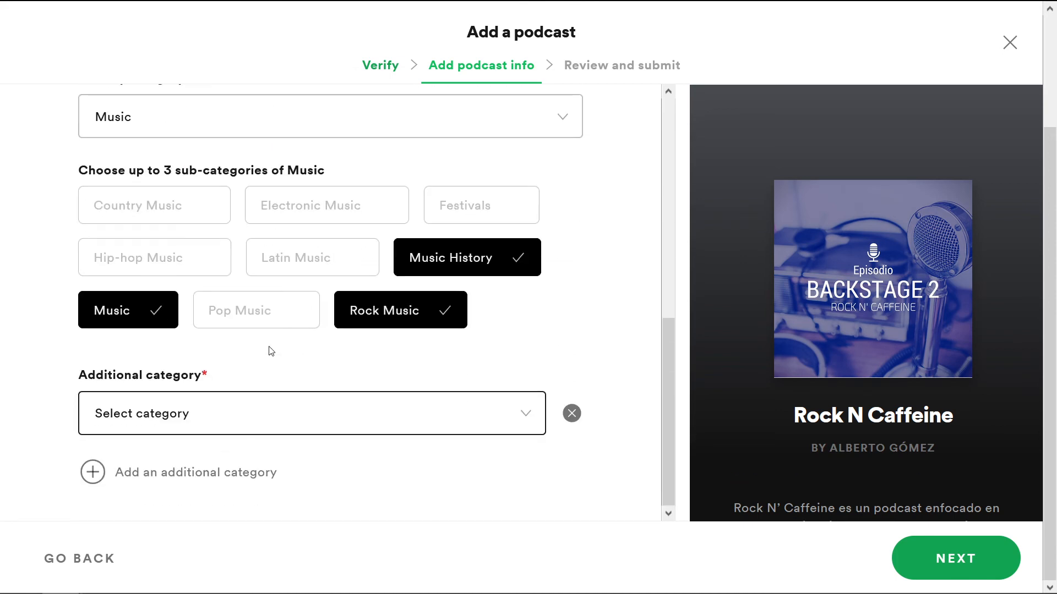
{"action": "left_click", "coordinate": [572, 411]}
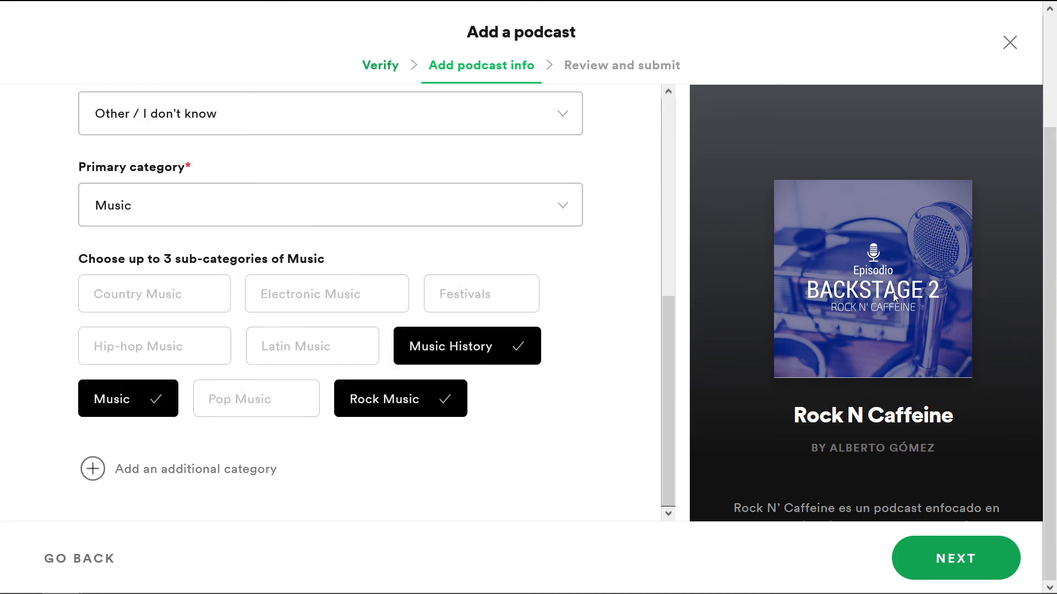
- Look over the podcast info form and continue to the Review and submit step
{"action": "scroll", "coordinate": [893, 293], "scroll_direction": "down", "scroll_amount": 5}
{"action": "scroll", "coordinate": [893, 293], "scroll_direction": "up", "scroll_amount": 5}
{"action": "scroll", "coordinate": [441, 268], "scroll_direction": "up", "scroll_amount": 7}
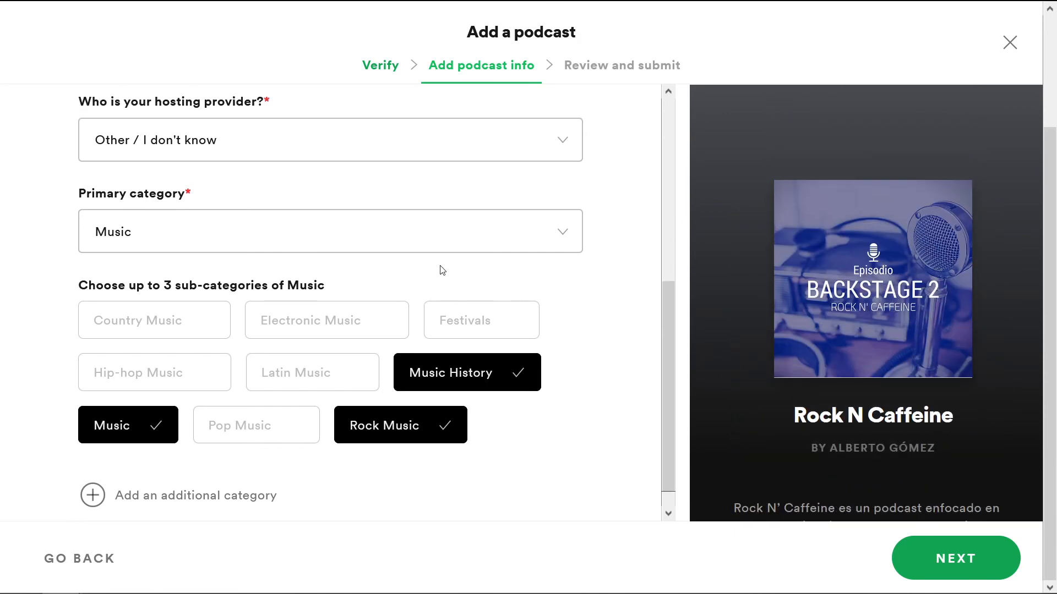
{"action": "left_click_drag", "start_coordinate": [671, 193], "coordinate": [653, 314]}
{"action": "scroll", "coordinate": [605, 264], "scroll_direction": "down", "scroll_amount": 3}
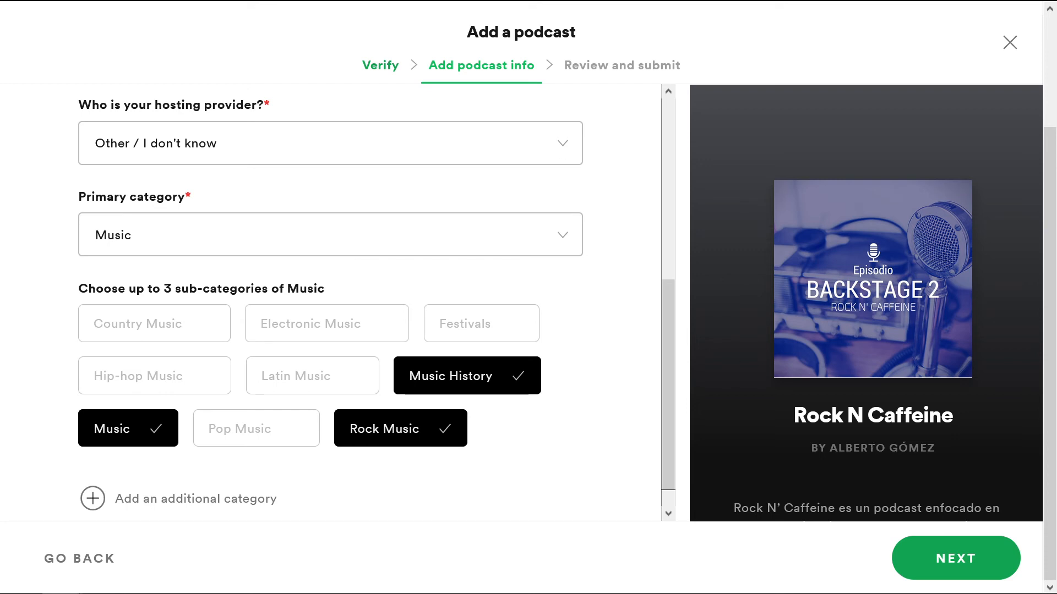
{"action": "left_click", "coordinate": [959, 550]}
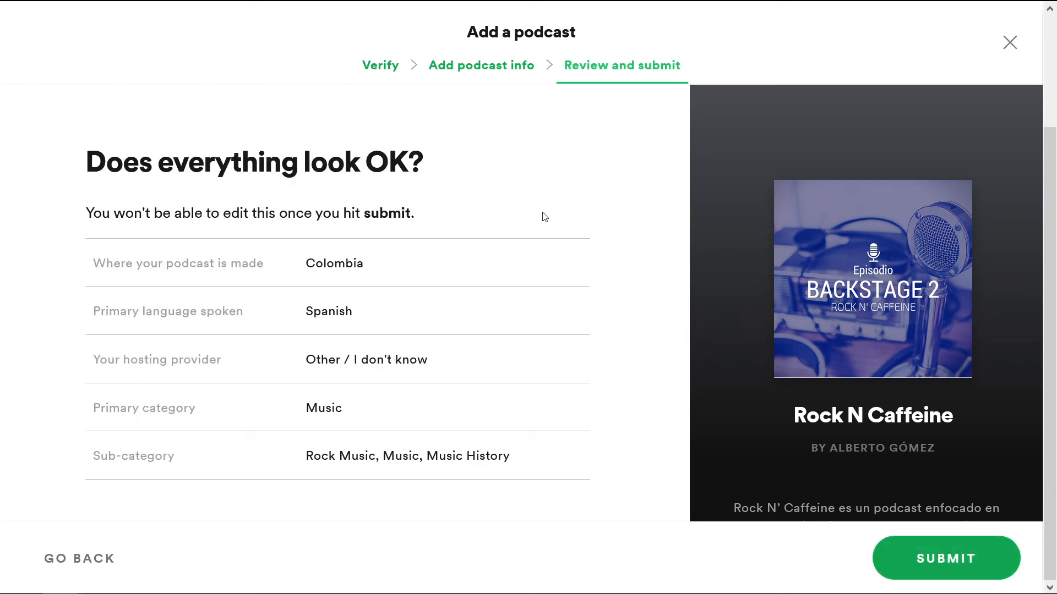
{"action": "left_click_drag", "start_coordinate": [90, 152], "coordinate": [457, 152]}
{"action": "left_click", "coordinate": [545, 142]}
{"action": "left_click_drag", "start_coordinate": [87, 213], "coordinate": [175, 214]}
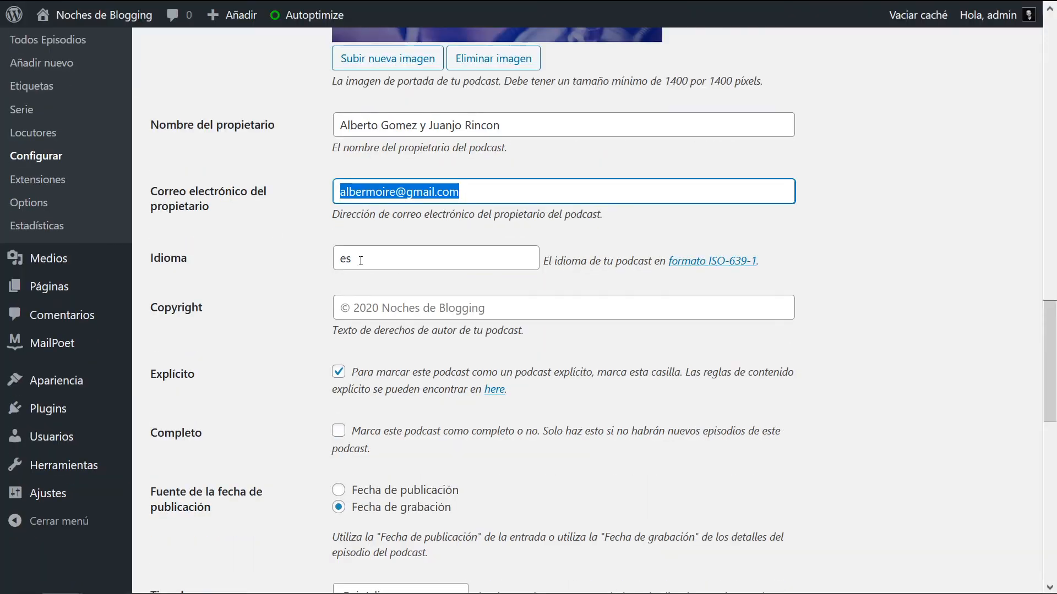
{"action": "scroll", "coordinate": [239, 267], "scroll_direction": "up", "scroll_amount": 20}
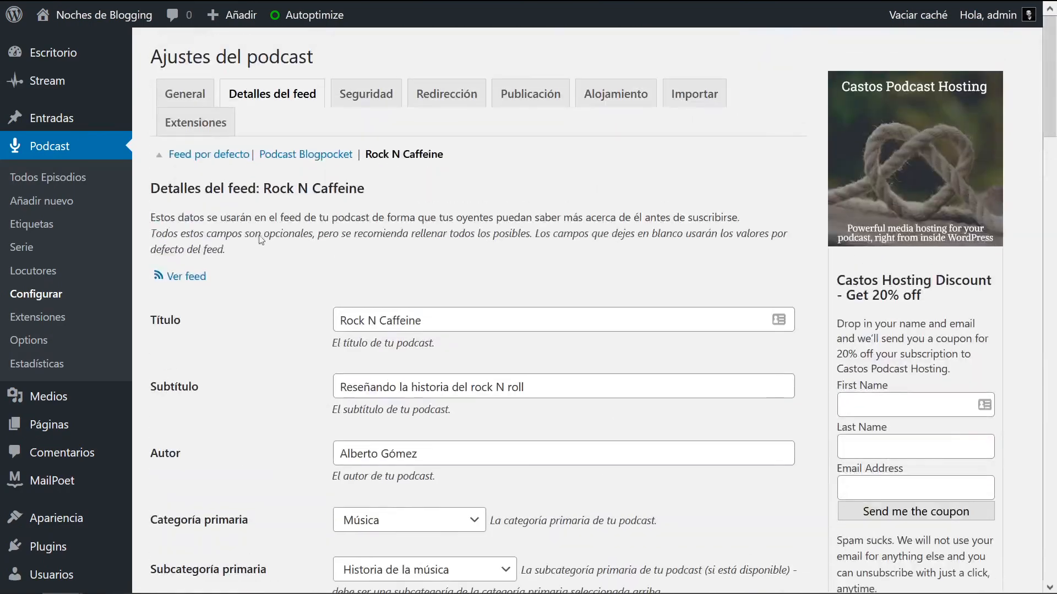
{"action": "left_click", "coordinate": [187, 96]}
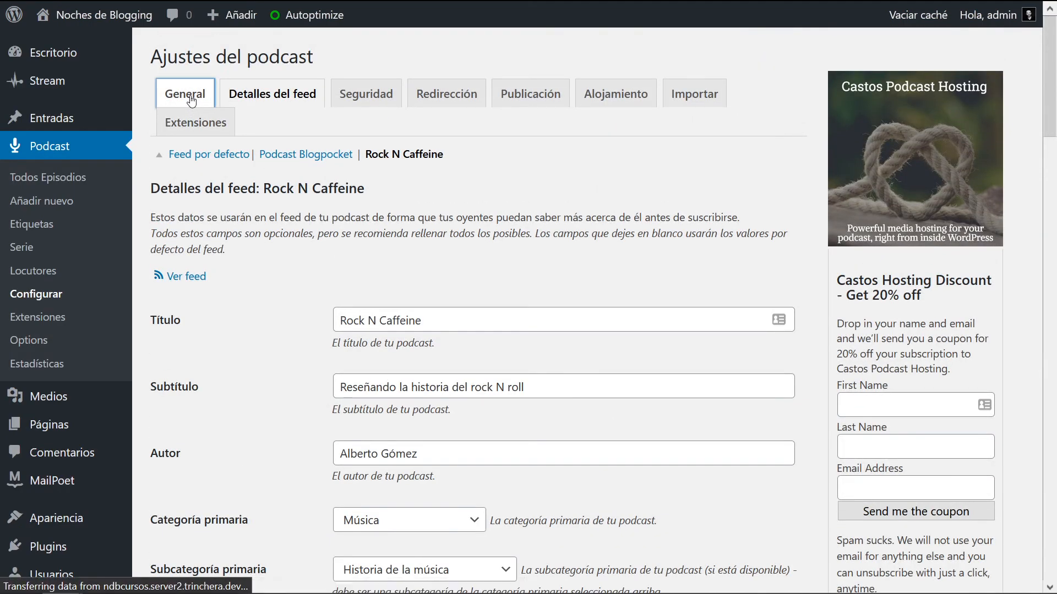
{"action": "scroll", "coordinate": [542, 266], "scroll_direction": "down", "scroll_amount": 15}
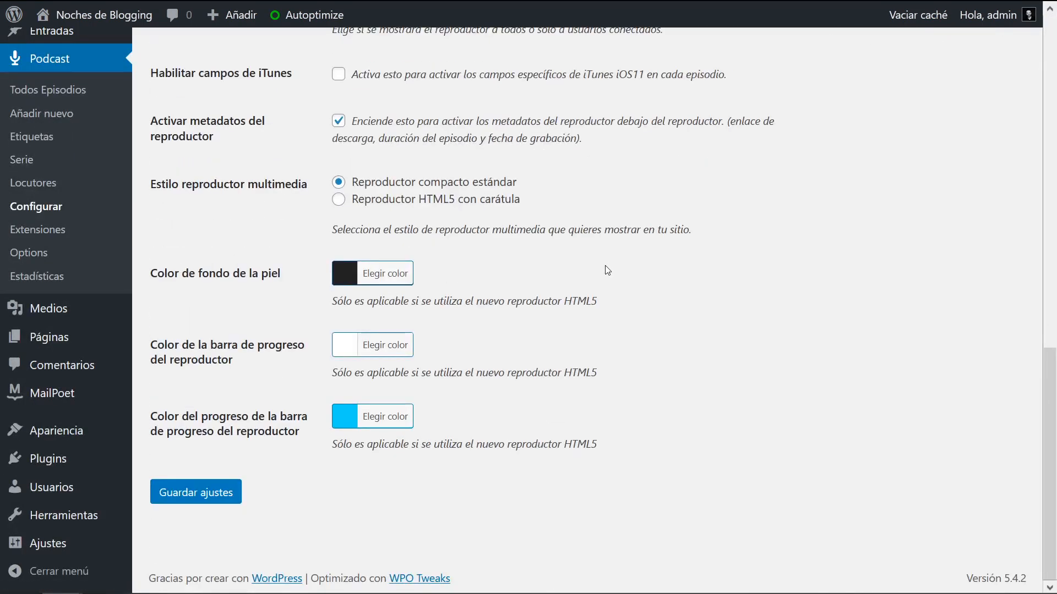
{"action": "scroll", "coordinate": [605, 265], "scroll_direction": "up", "scroll_amount": 15}
{"action": "left_click", "coordinate": [299, 96]}
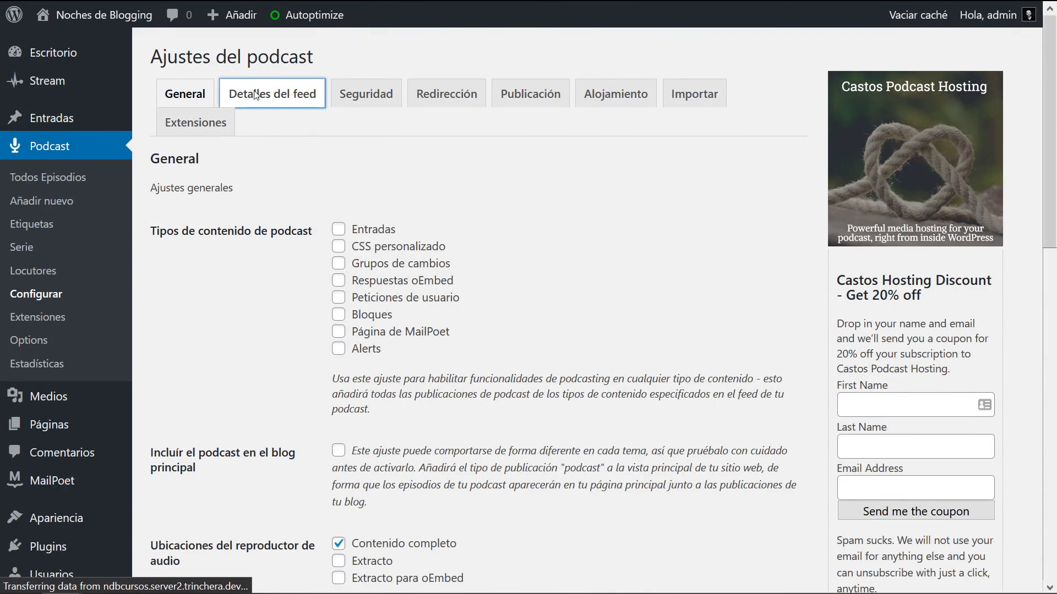
{"action": "left_click", "coordinate": [416, 159]}
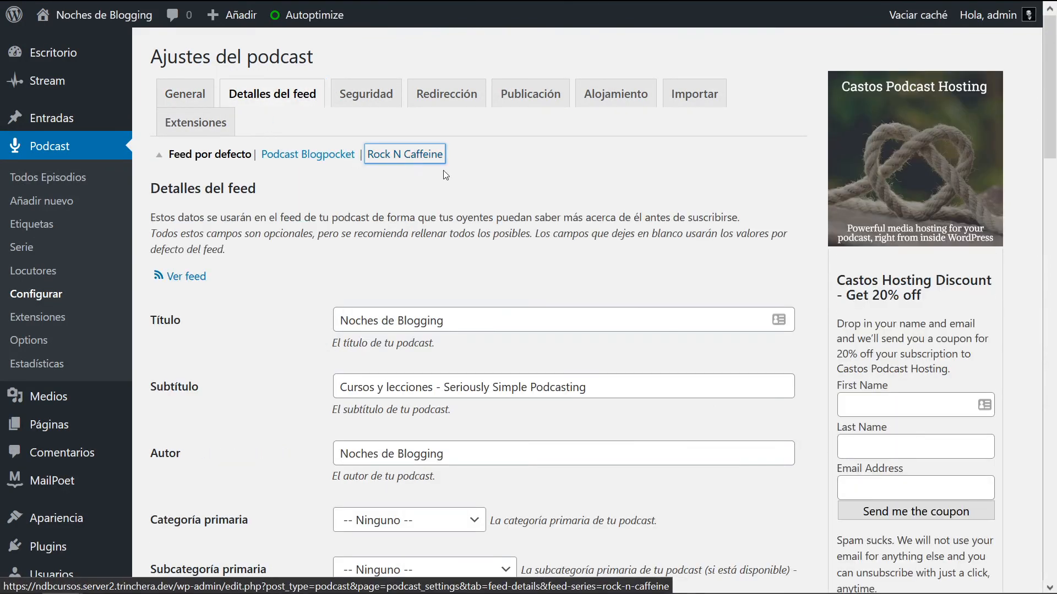
{"action": "scroll", "coordinate": [578, 240], "scroll_direction": "down", "scroll_amount": 20}
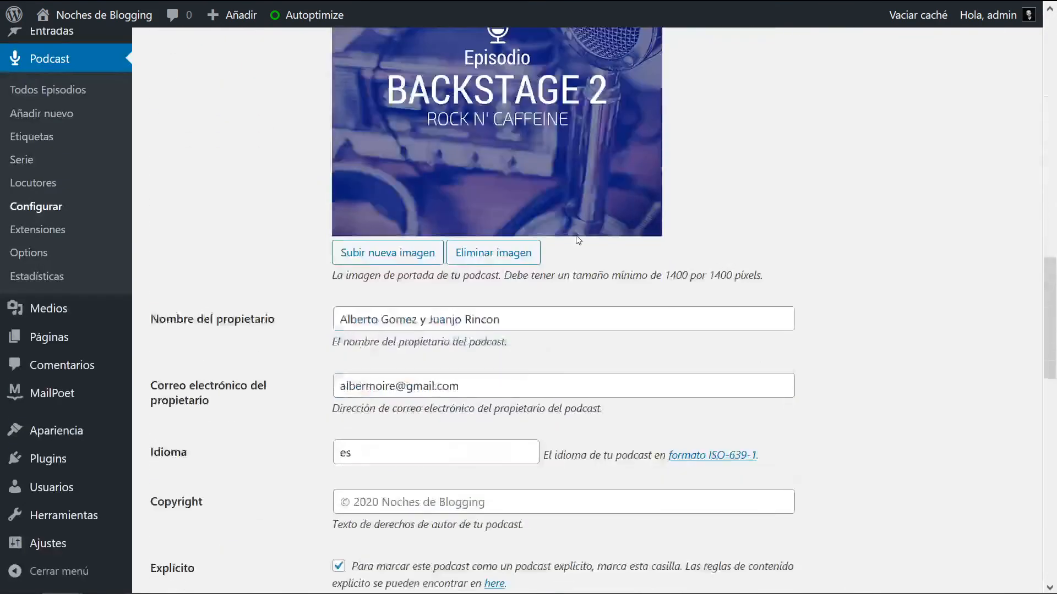
{"action": "scroll", "coordinate": [578, 240], "scroll_direction": "down", "scroll_amount": 20}
{"action": "left_click", "coordinate": [430, 349]}
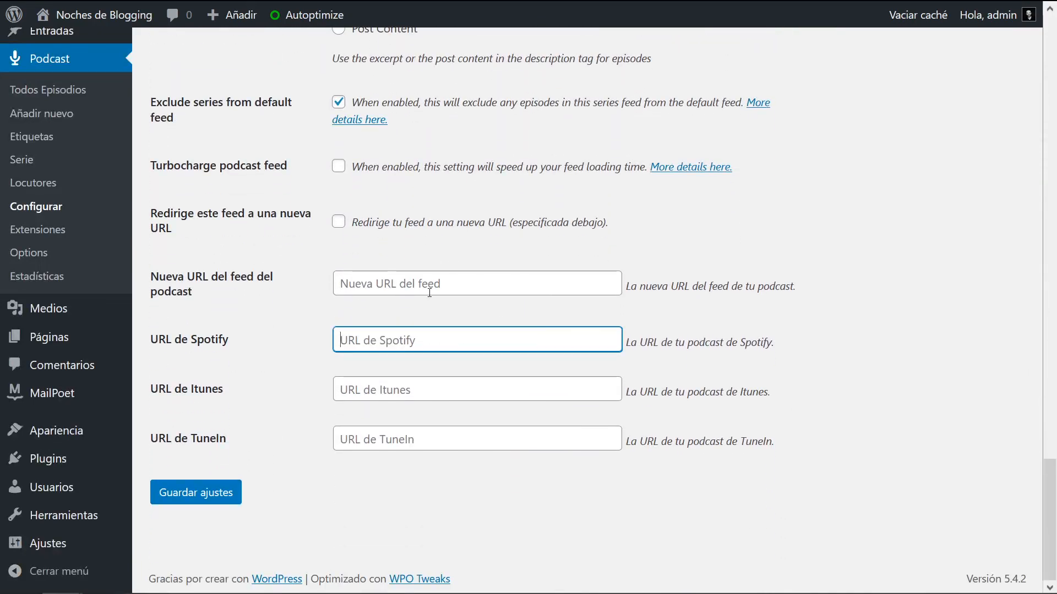
{"action": "scroll", "coordinate": [419, 283], "scroll_direction": "up", "scroll_amount": 15}
{"action": "scroll", "coordinate": [404, 285], "scroll_direction": "up", "scroll_amount": 10}
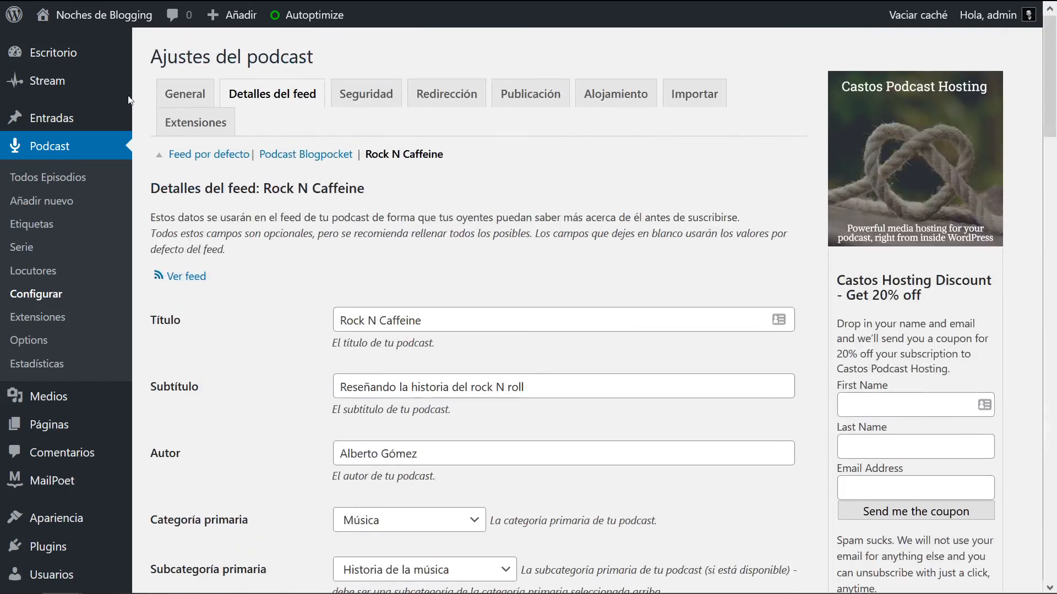
{"action": "mouse_move", "coordinate": [72, 57]}
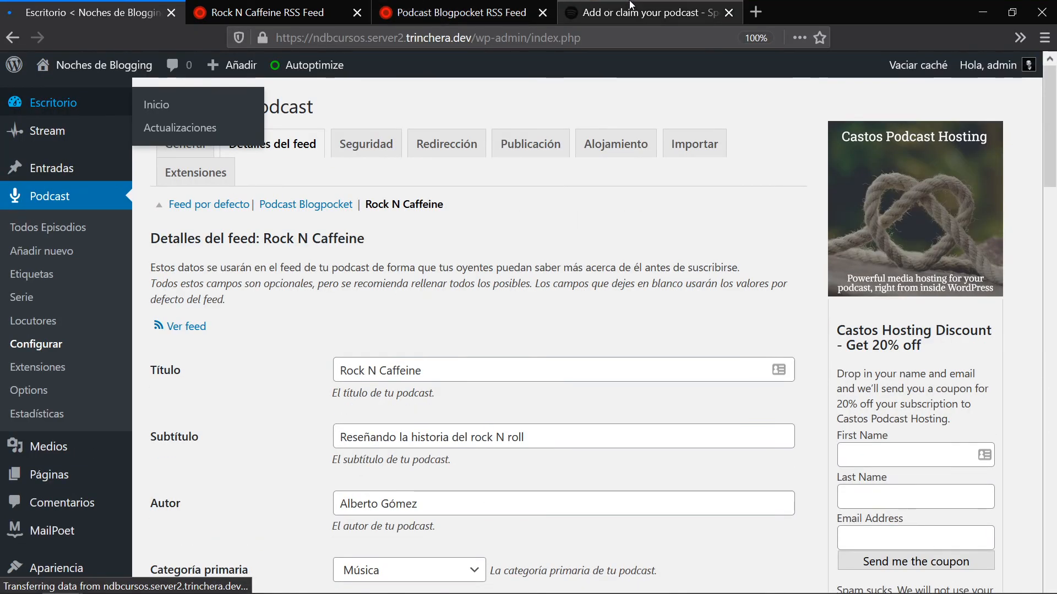
- Open WordPress's Podcast > Estadísticas page in full screen
{"action": "left_click", "coordinate": [633, 9]}
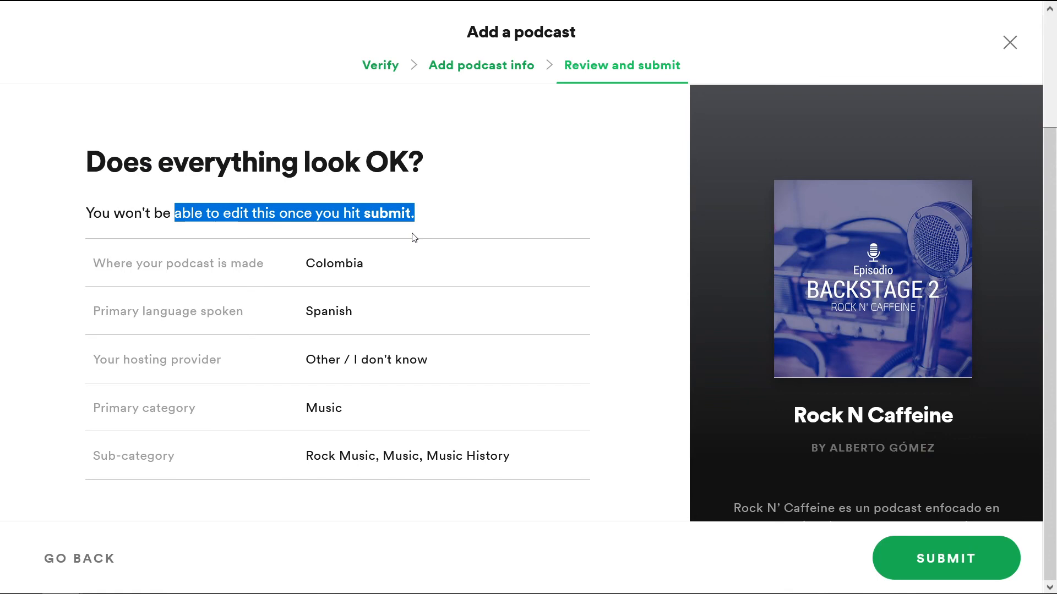
{"action": "left_click", "coordinate": [117, 6]}
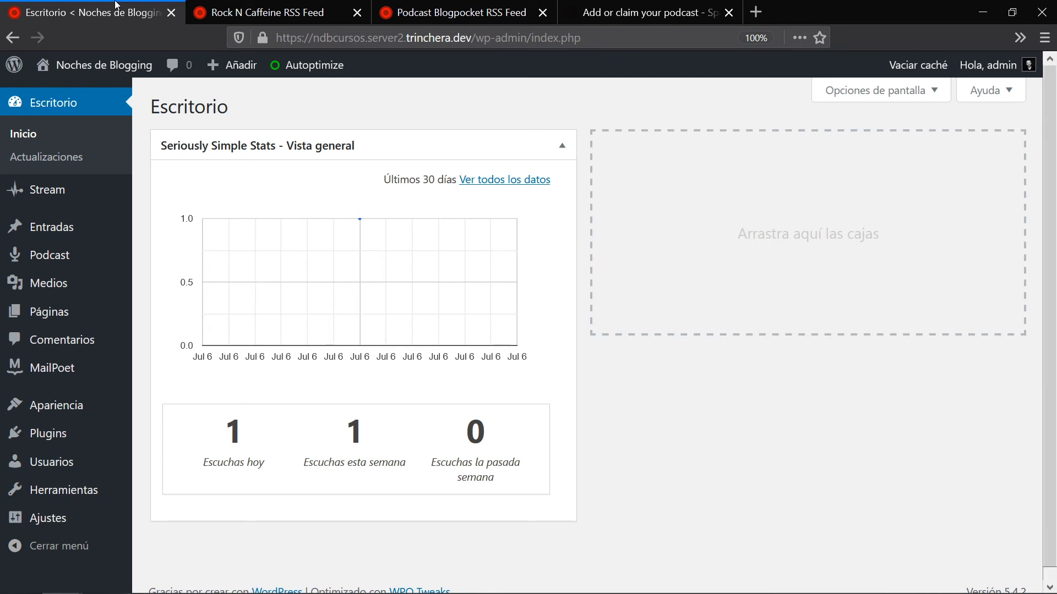
{"action": "key", "text": "F11"}
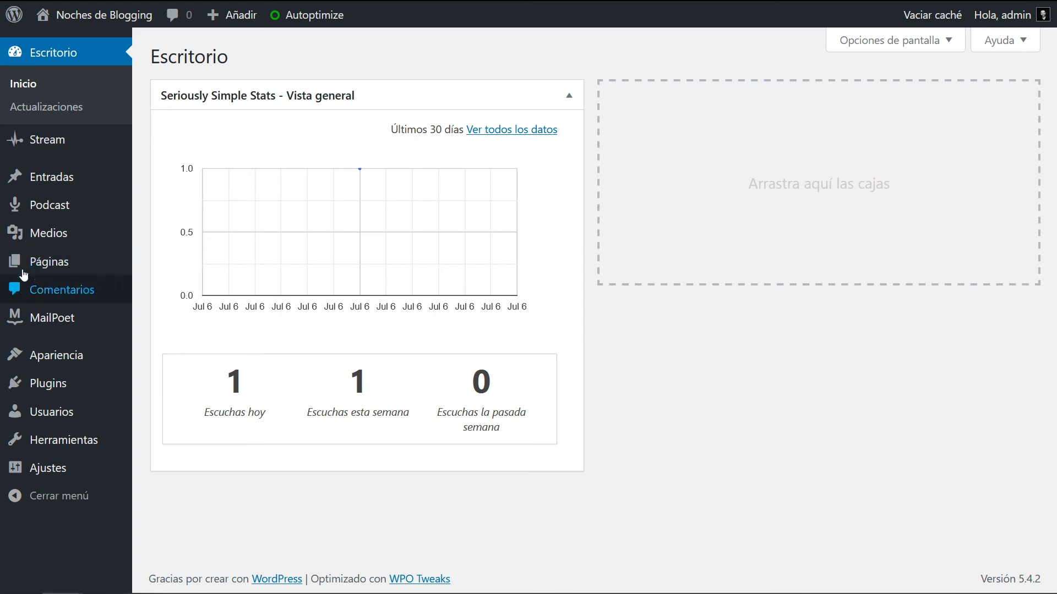
{"action": "mouse_move", "coordinate": [50, 205]}
{"action": "left_click", "coordinate": [170, 394]}
- Check the stats showing one listen for Episodio 2 - Desconectados, then go to Escritorio
{"action": "scroll", "coordinate": [813, 313], "scroll_direction": "down", "scroll_amount": 9}
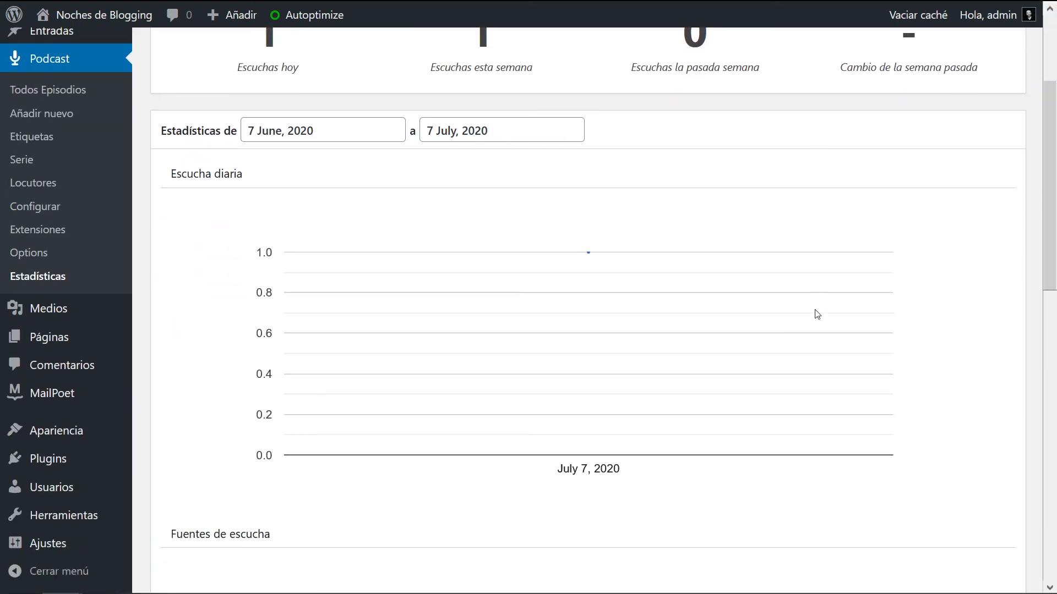
{"action": "scroll", "coordinate": [820, 315], "scroll_direction": "down", "scroll_amount": 7}
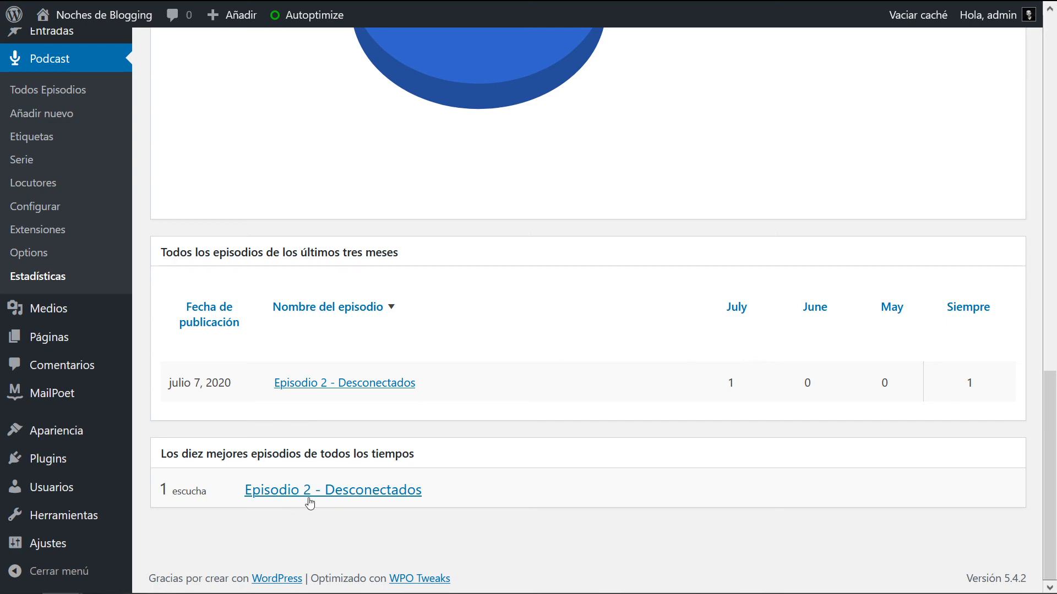
{"action": "scroll", "coordinate": [697, 474], "scroll_direction": "up", "scroll_amount": 1}
{"action": "scroll", "coordinate": [695, 472], "scroll_direction": "up", "scroll_amount": 5}
{"action": "scroll", "coordinate": [683, 441], "scroll_direction": "up", "scroll_amount": 12}
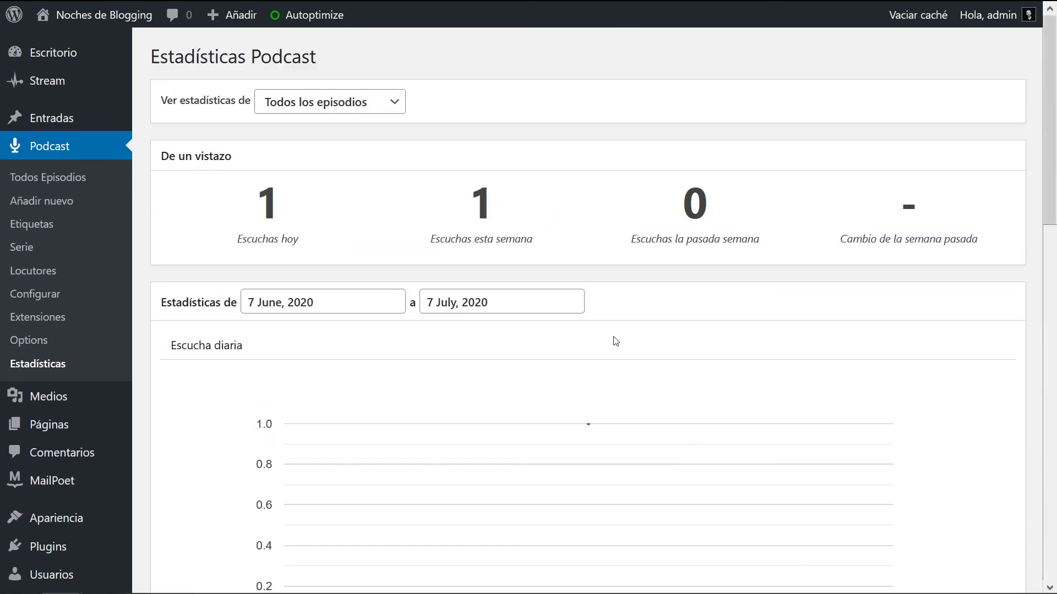
{"action": "left_click", "coordinate": [59, 58]}
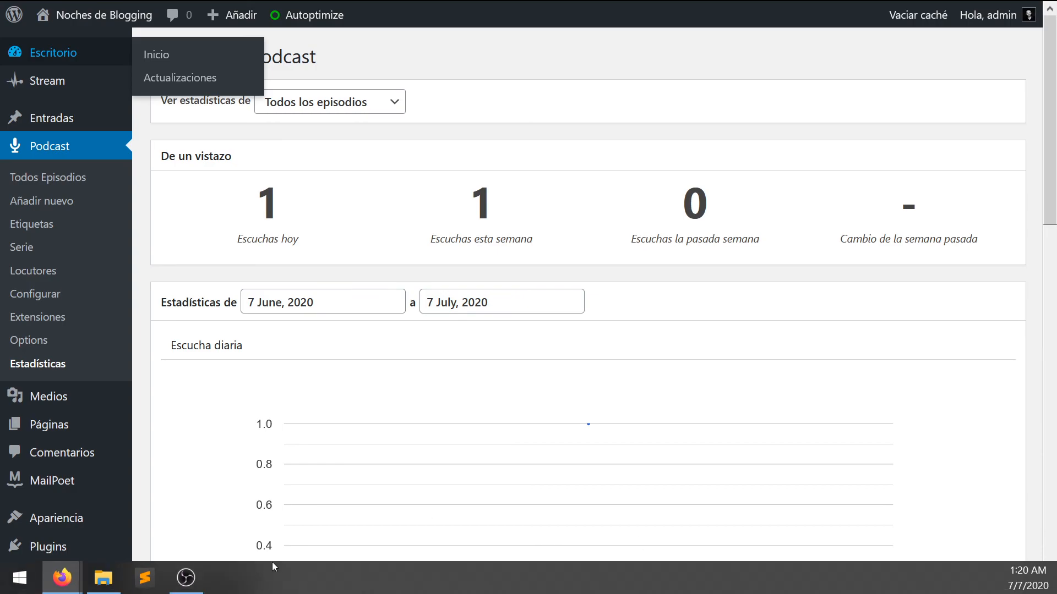
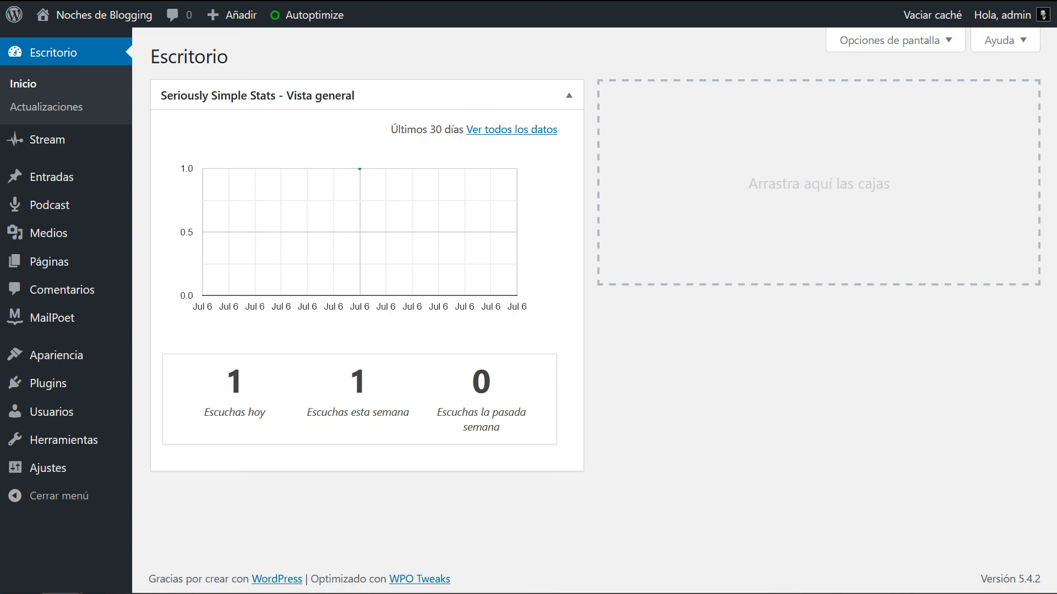
- Glance at the Spotify podcast submission tab, then return to the WordPress dashboard
{"action": "key", "text": "F11"}
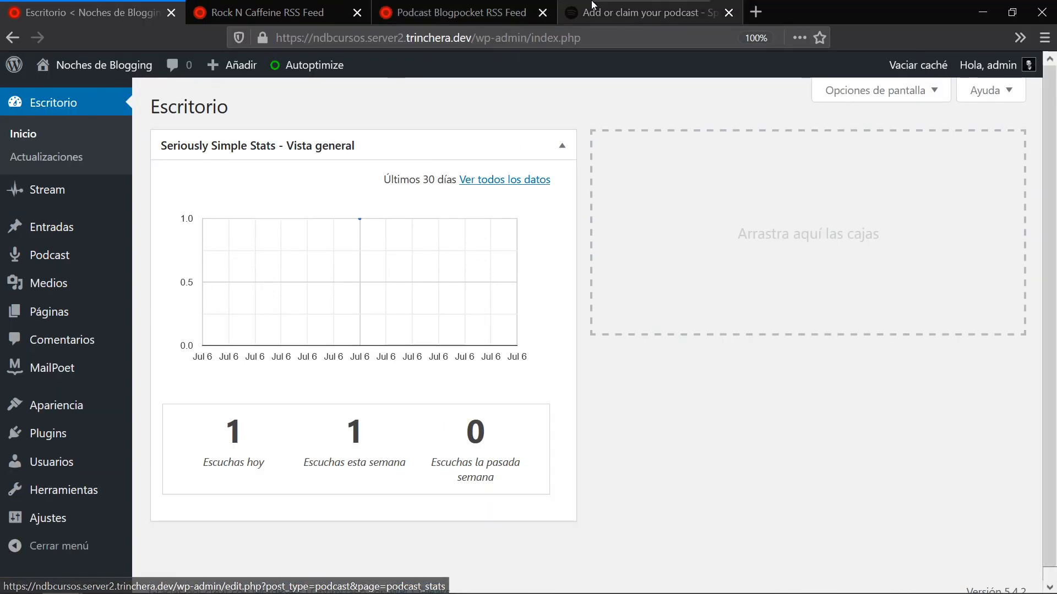
{"action": "left_click", "coordinate": [618, 11]}
{"action": "key", "text": "F11"}
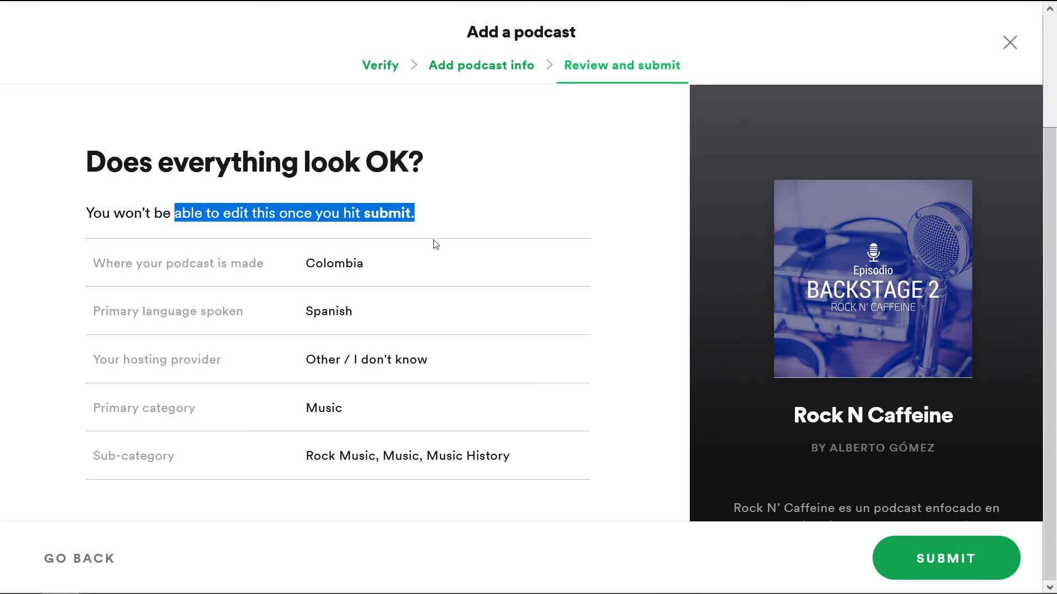
{"action": "left_click", "coordinate": [88, 6]}
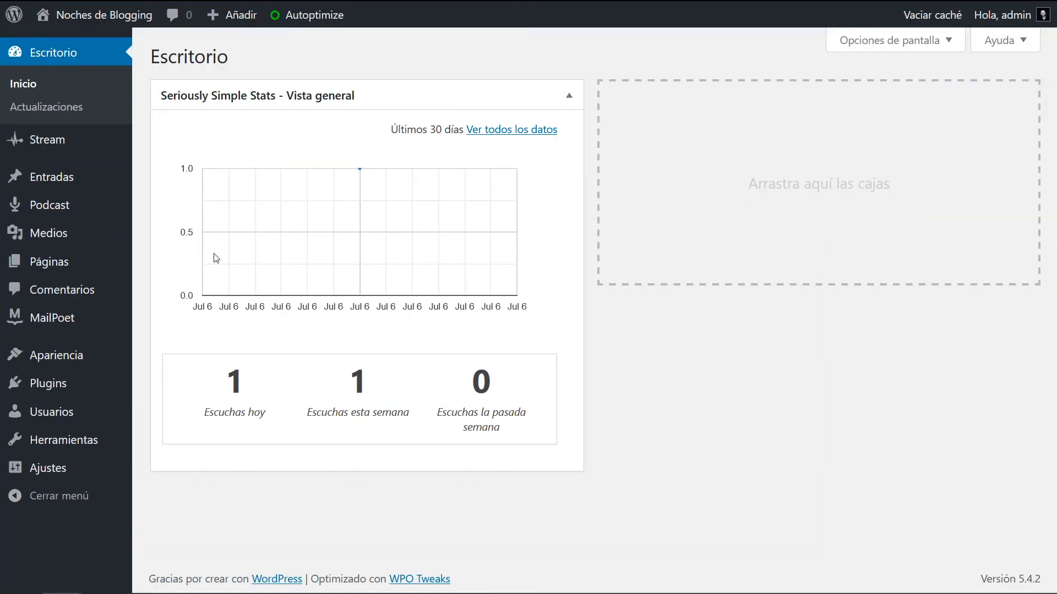
{"action": "mouse_move", "coordinate": [118, 177]}
- Load the site's /podcast page and scroll through the Radio Blogpocket and Rock N' Caffeine episodes
{"action": "key", "text": "F11"}
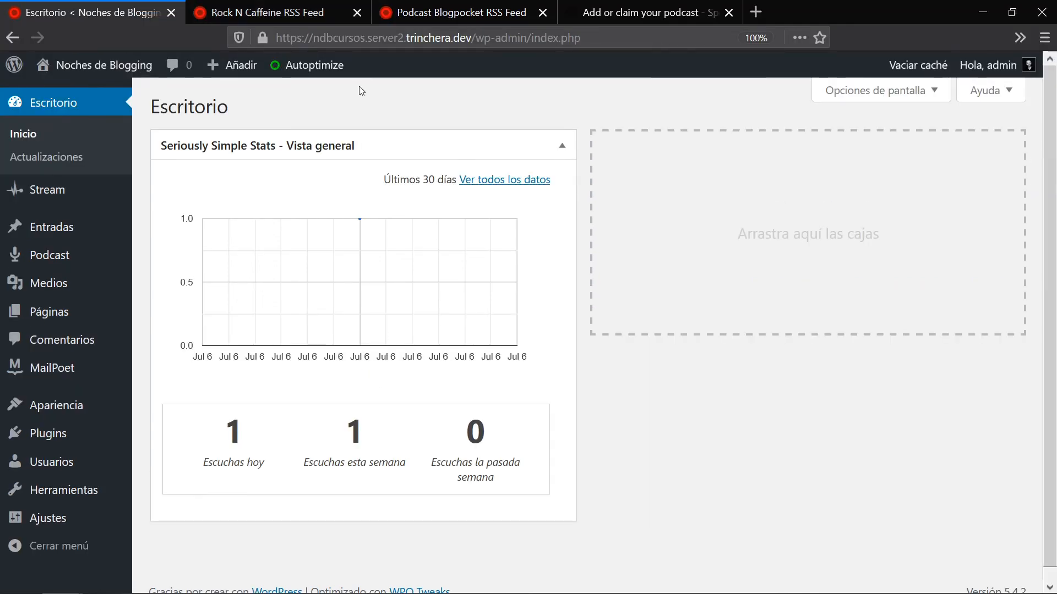
{"action": "left_click_drag", "start_coordinate": [476, 37], "coordinate": [696, 45]}
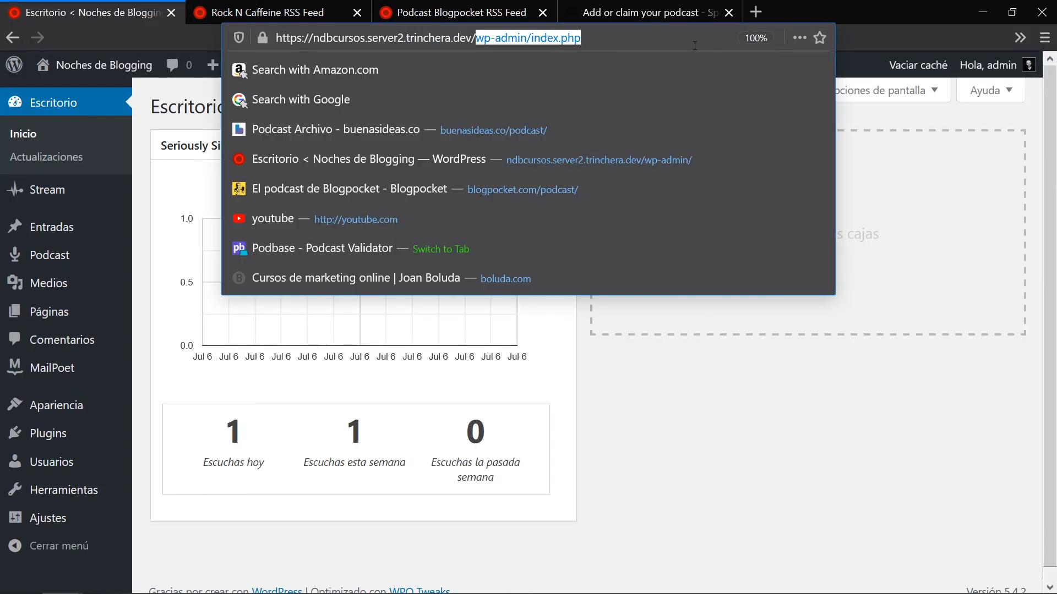
{"action": "type", "text": "podcast"}
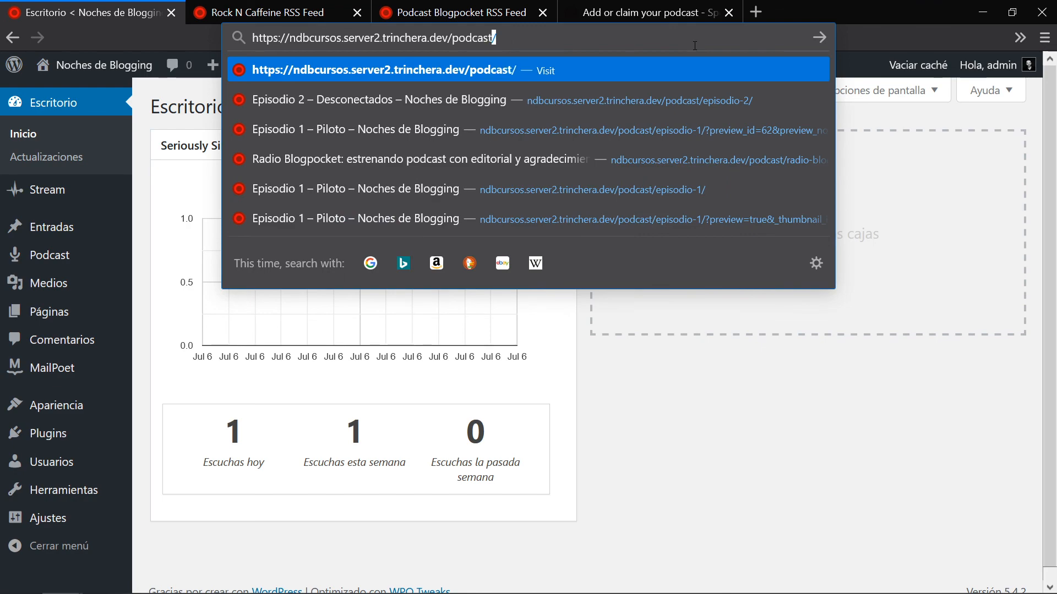
{"action": "key", "text": "Return"}
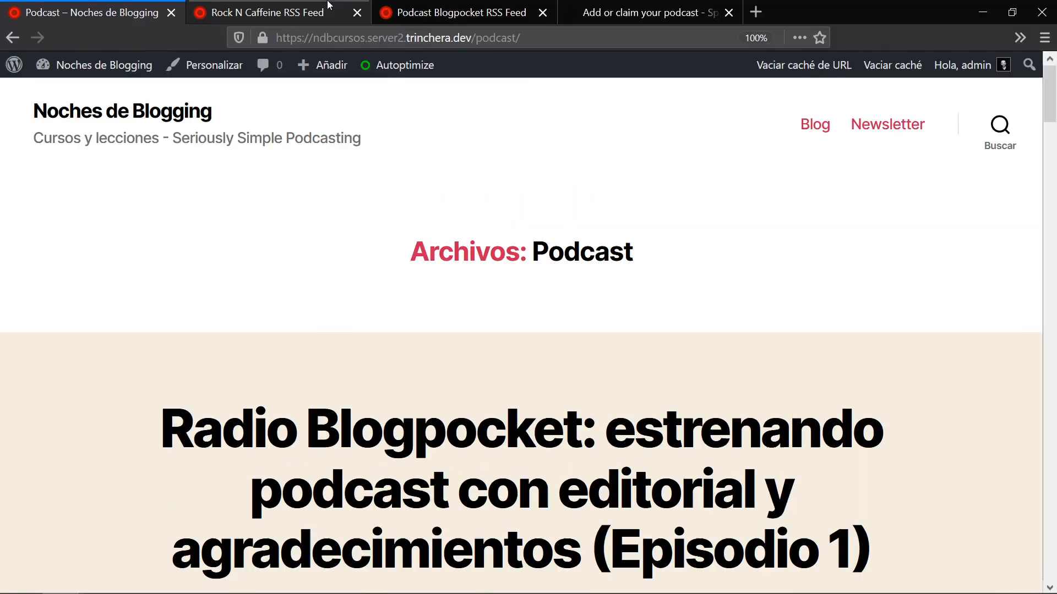
{"action": "mouse_move", "coordinate": [433, 40]}
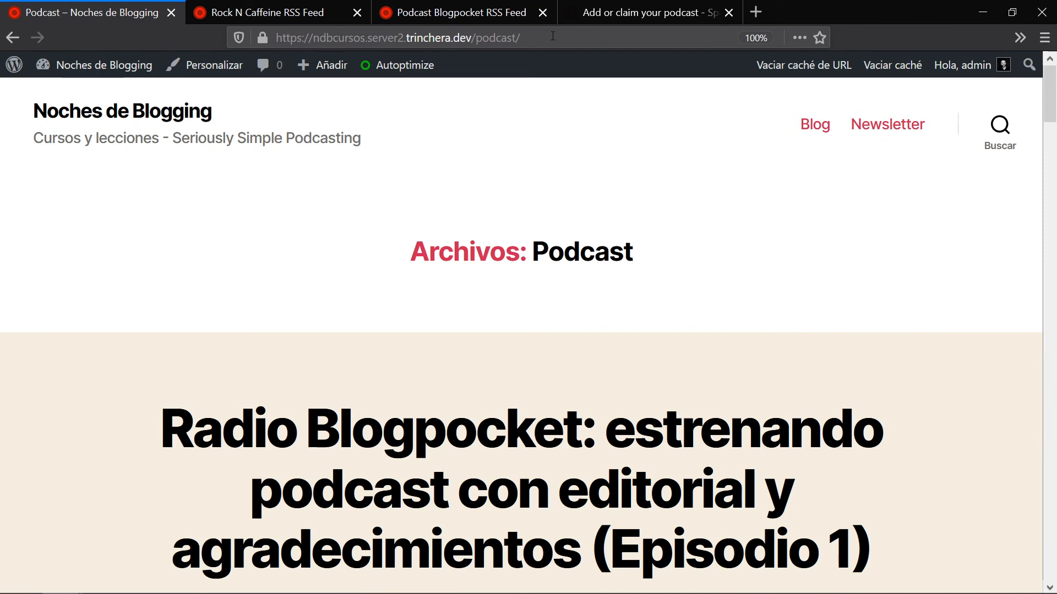
{"action": "scroll", "coordinate": [776, 173], "scroll_direction": "down", "scroll_amount": 5}
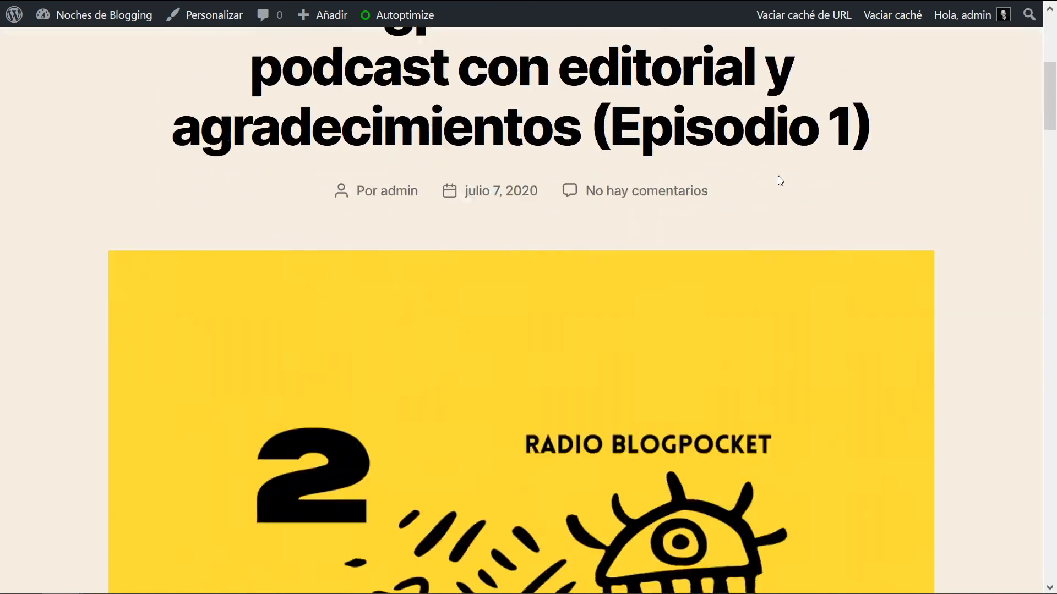
{"action": "scroll", "coordinate": [779, 180], "scroll_direction": "down", "scroll_amount": 20}
{"action": "scroll", "coordinate": [839, 209], "scroll_direction": "down", "scroll_amount": 20}
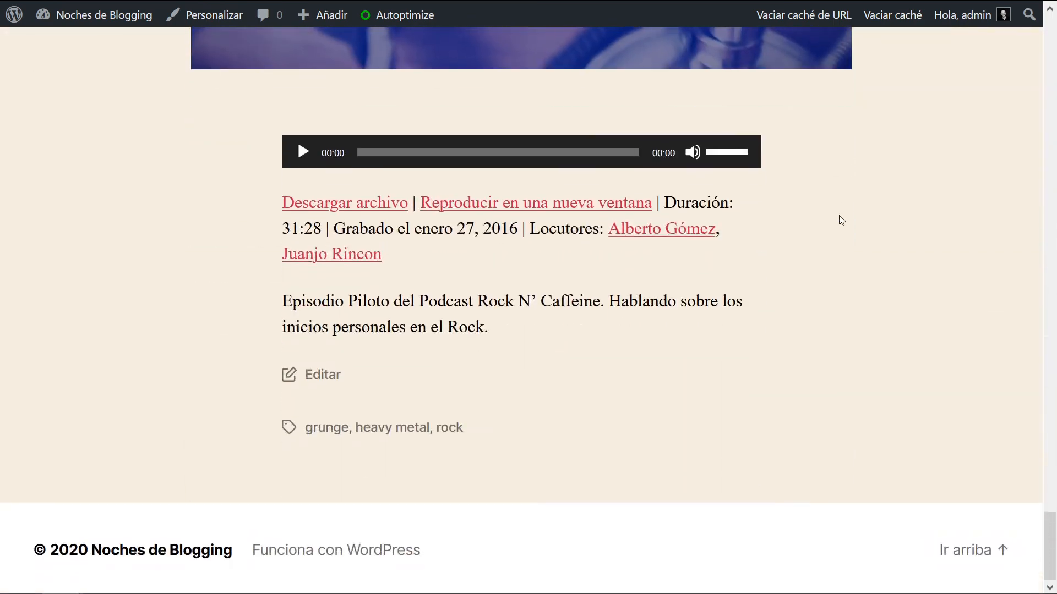
{"action": "scroll", "coordinate": [840, 220], "scroll_direction": "up", "scroll_amount": 20}
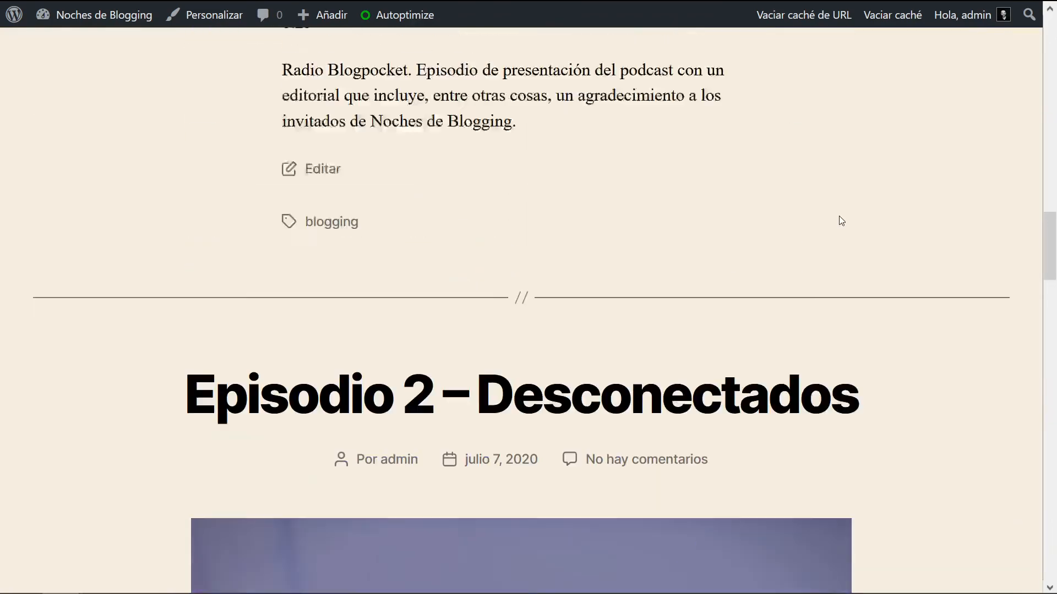
{"action": "scroll", "coordinate": [839, 216], "scroll_direction": "up", "scroll_amount": 20}
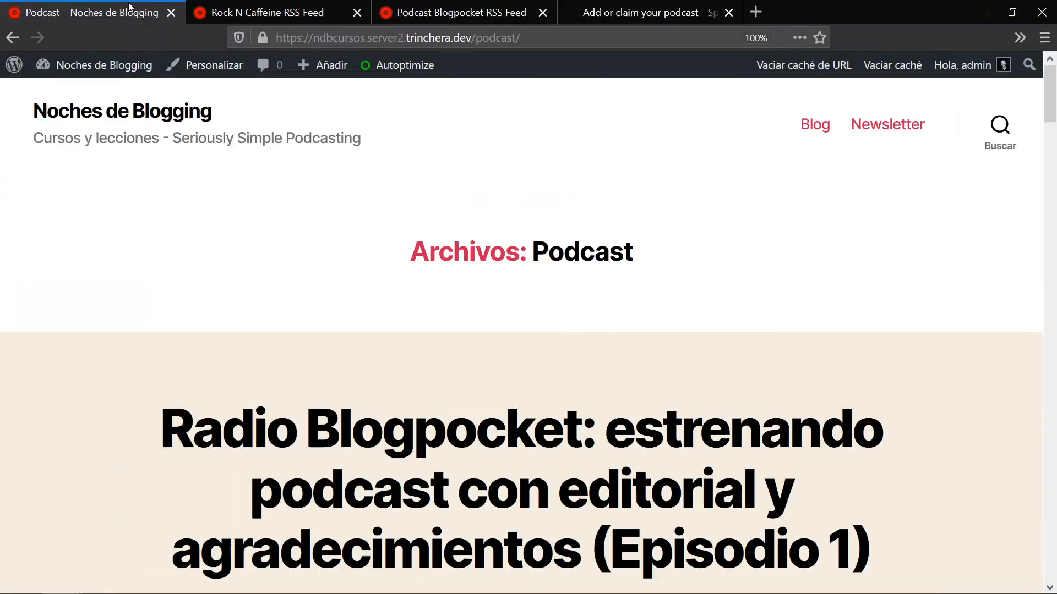
- Go to Widgets, then to the Podcast > Series list
{"action": "mouse_move", "coordinate": [85, 65]}
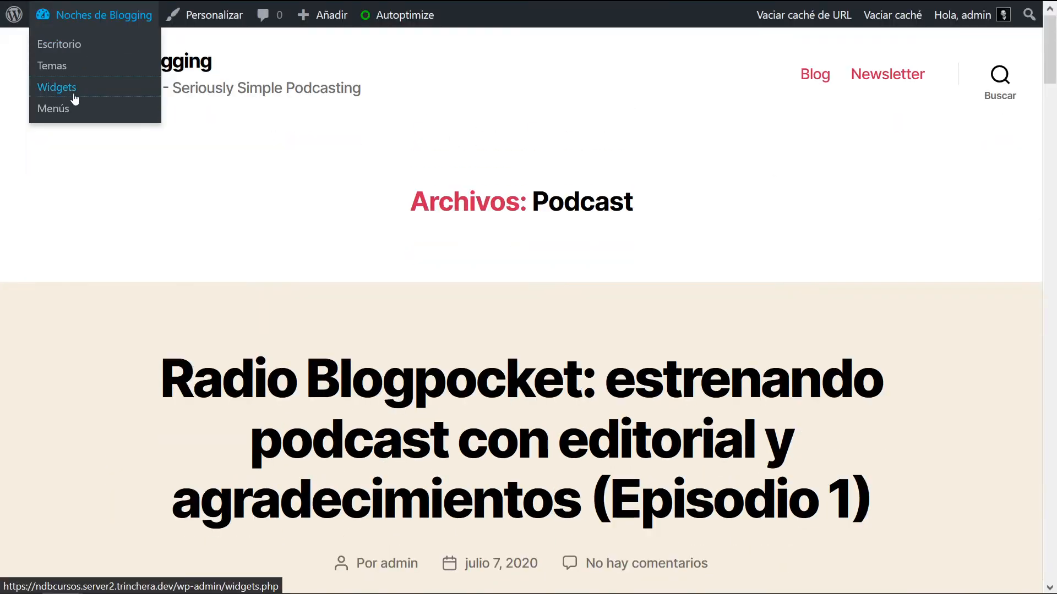
{"action": "left_click", "coordinate": [70, 88]}
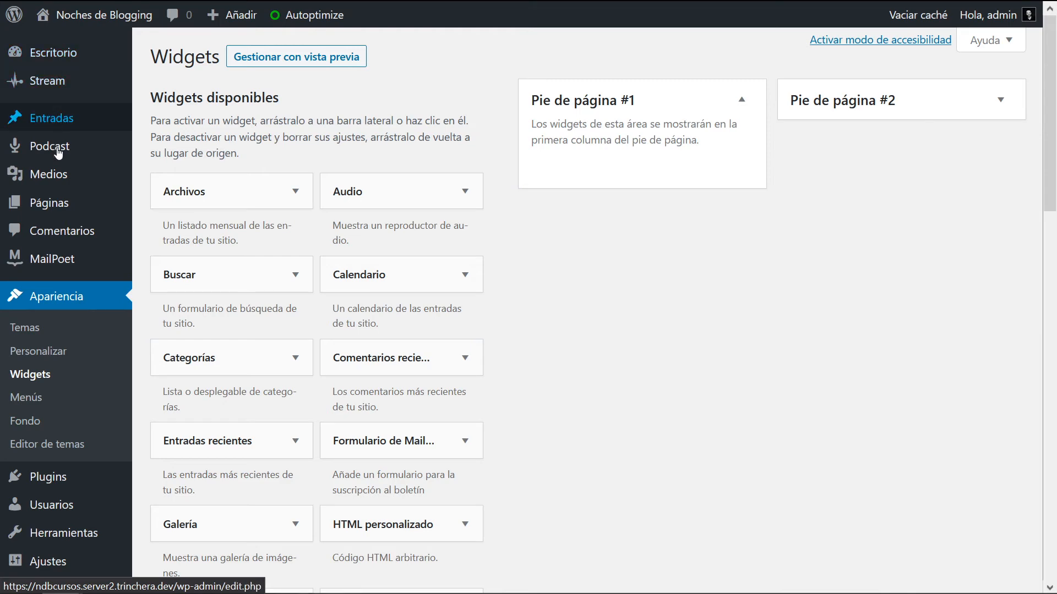
{"action": "mouse_move", "coordinate": [62, 148]}
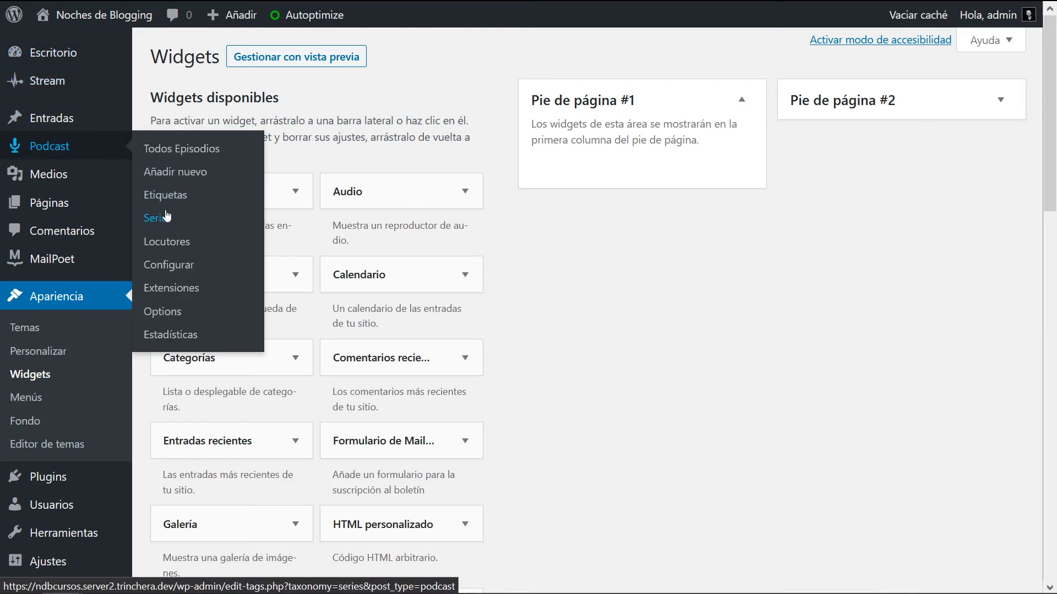
{"action": "left_click", "coordinate": [197, 220]}
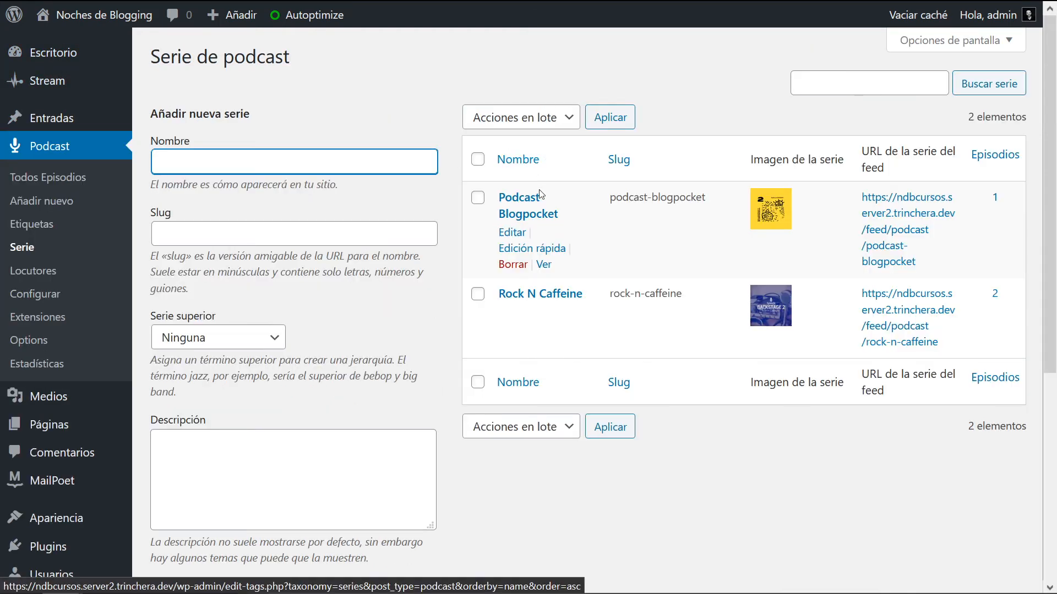
- Open the Podcast Blogpocket series editor in a new tab, look it over, and return to the list
{"action": "middle_click", "coordinate": [520, 204]}
{"action": "left_click", "coordinate": [300, 5]}
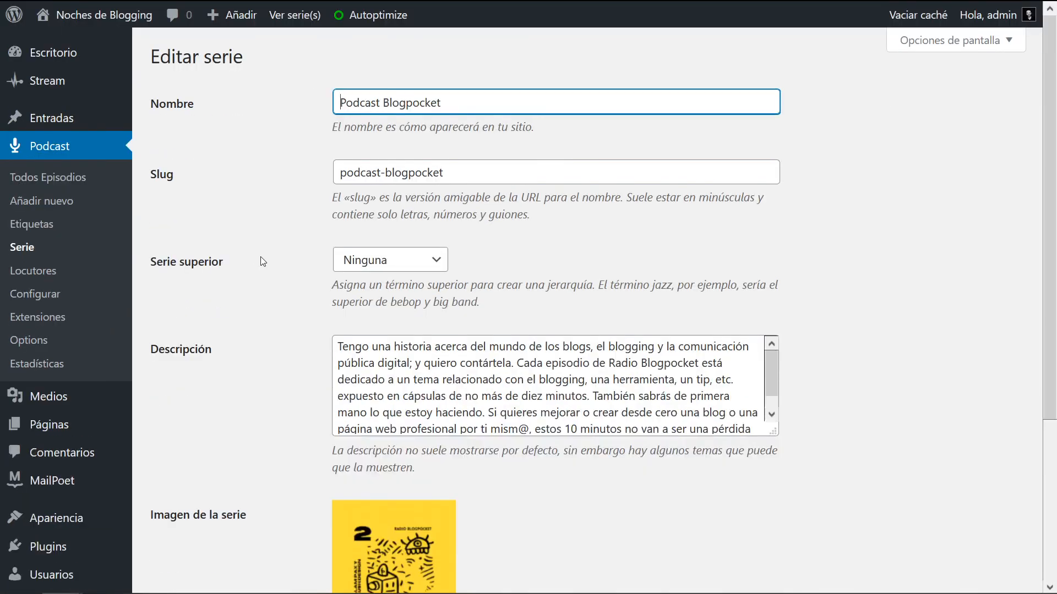
{"action": "scroll", "coordinate": [263, 262], "scroll_direction": "down", "scroll_amount": 4}
{"action": "scroll", "coordinate": [263, 262], "scroll_direction": "up", "scroll_amount": 4}
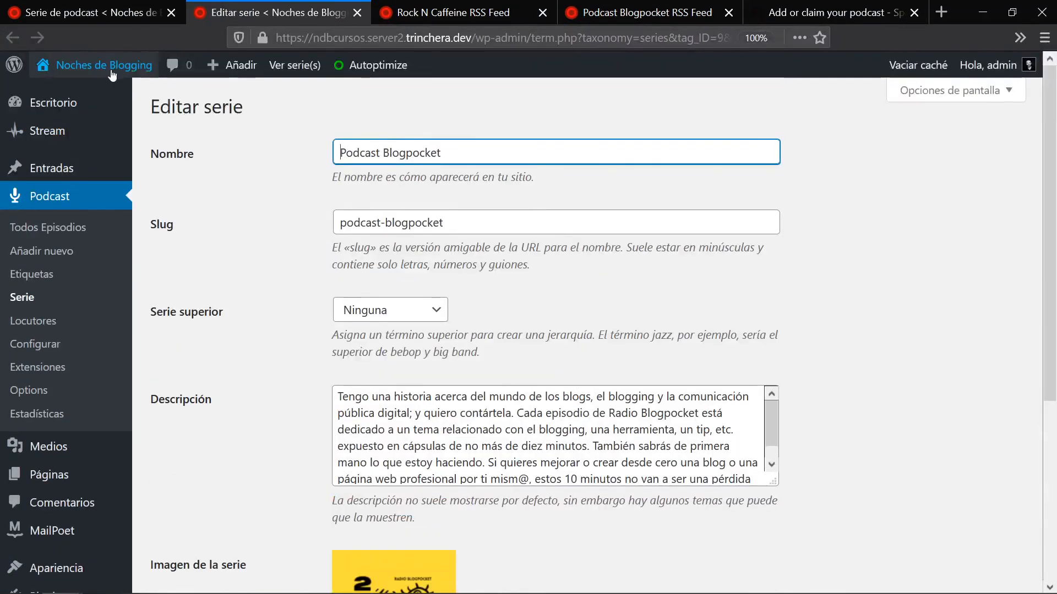
{"action": "left_click", "coordinate": [83, 12]}
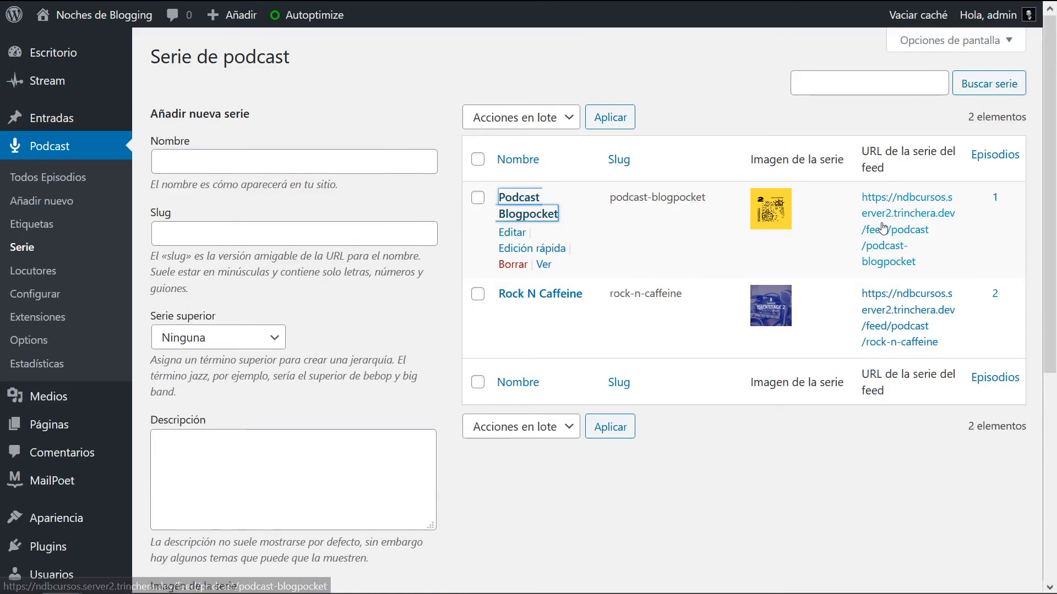
- Select the podcast-blogpocket and rock-n-caffeine slugs, then switch to the Podcast Blogpocket editor
{"action": "left_click_drag", "start_coordinate": [709, 204], "coordinate": [614, 216]}
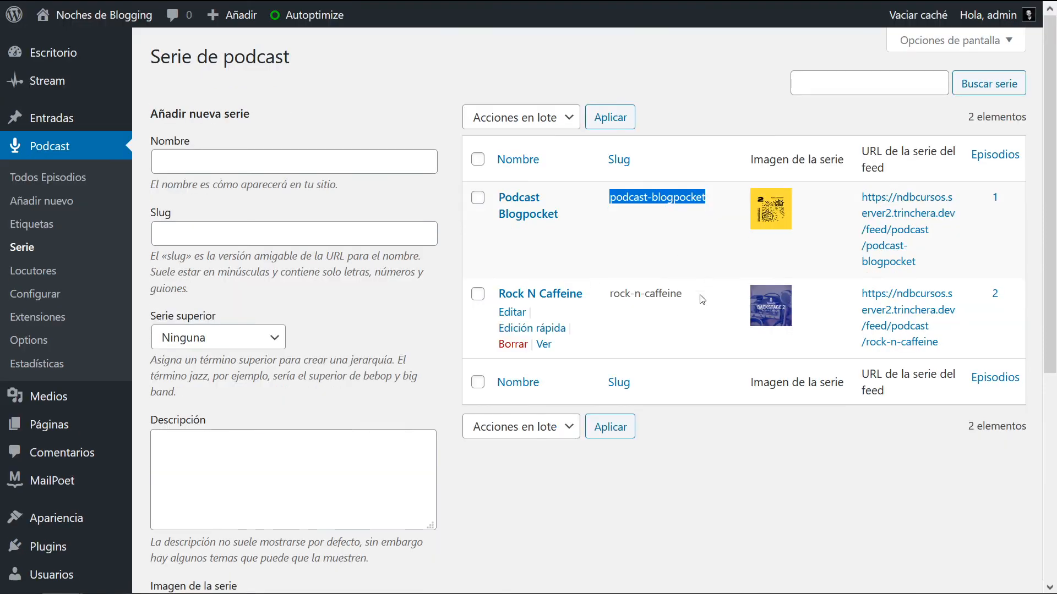
{"action": "left_click_drag", "start_coordinate": [699, 297], "coordinate": [612, 298]}
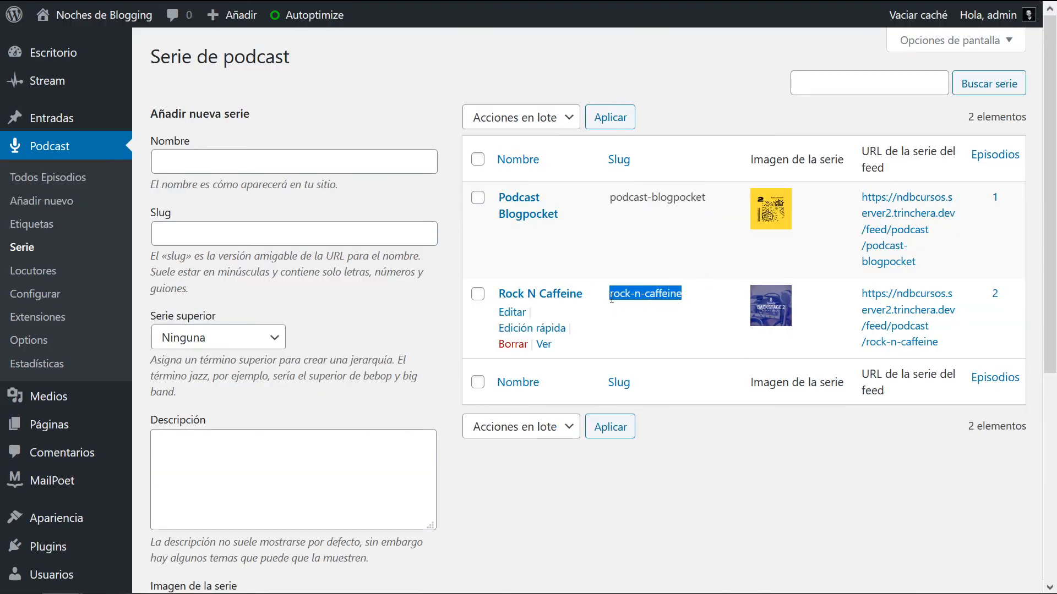
{"action": "mouse_move", "coordinate": [379, 2]}
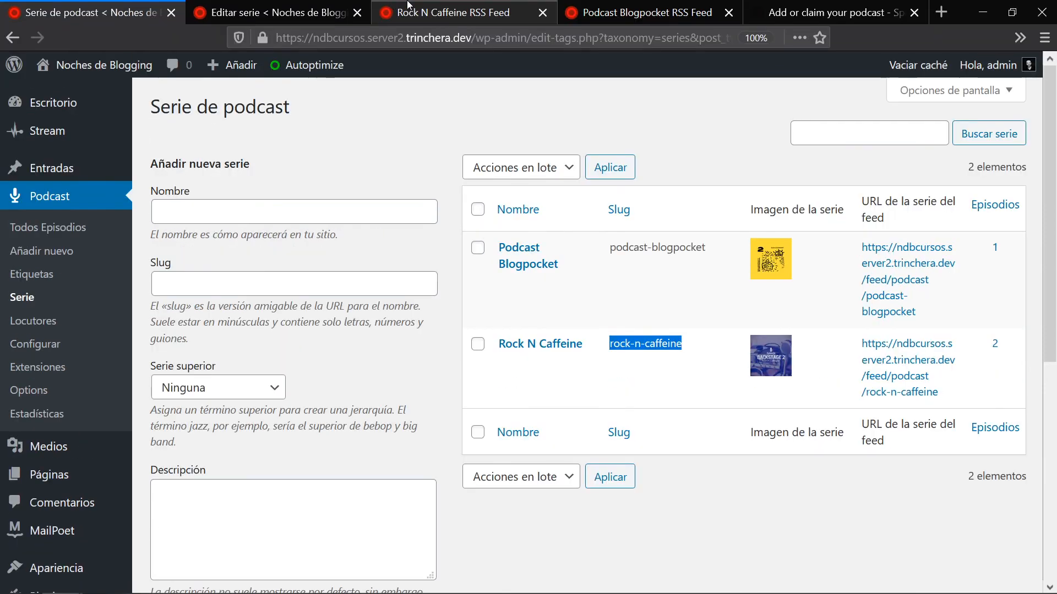
{"action": "left_click", "coordinate": [272, 12]}
- Try the /rock-n-caffeine and /podcast/rock-n-caffeine addresses, both of which return not-found pages
{"action": "left_click", "coordinate": [479, 37]}
{"action": "key", "text": "ctrl+a"}
{"action": "type", "text": "https://ndbcursos.server2.trinchera.dev/"}
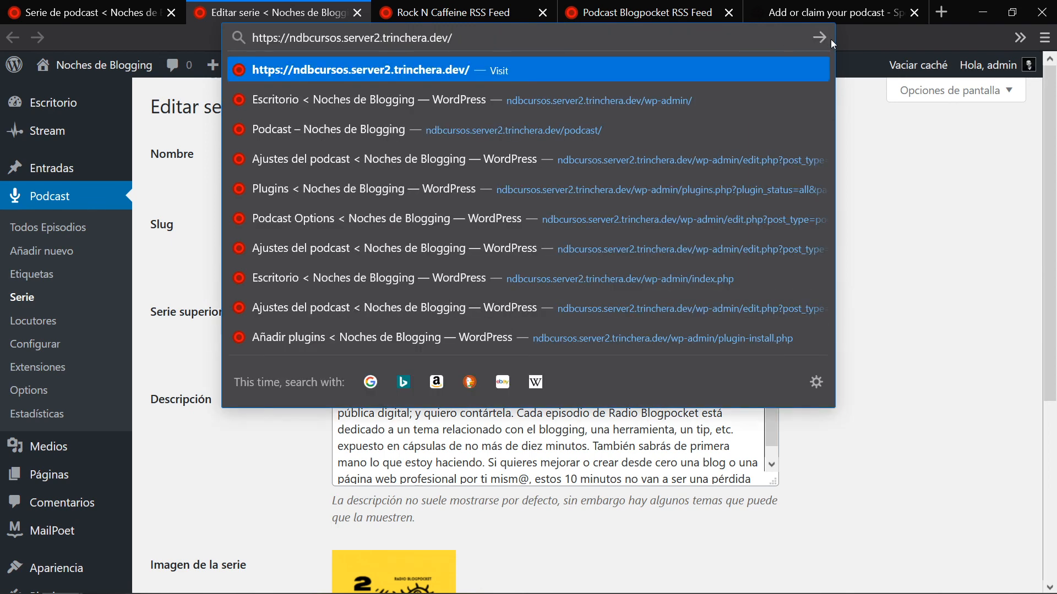
{"action": "type", "text": "rock-n-caffeine"}
{"action": "key", "text": "Return"}
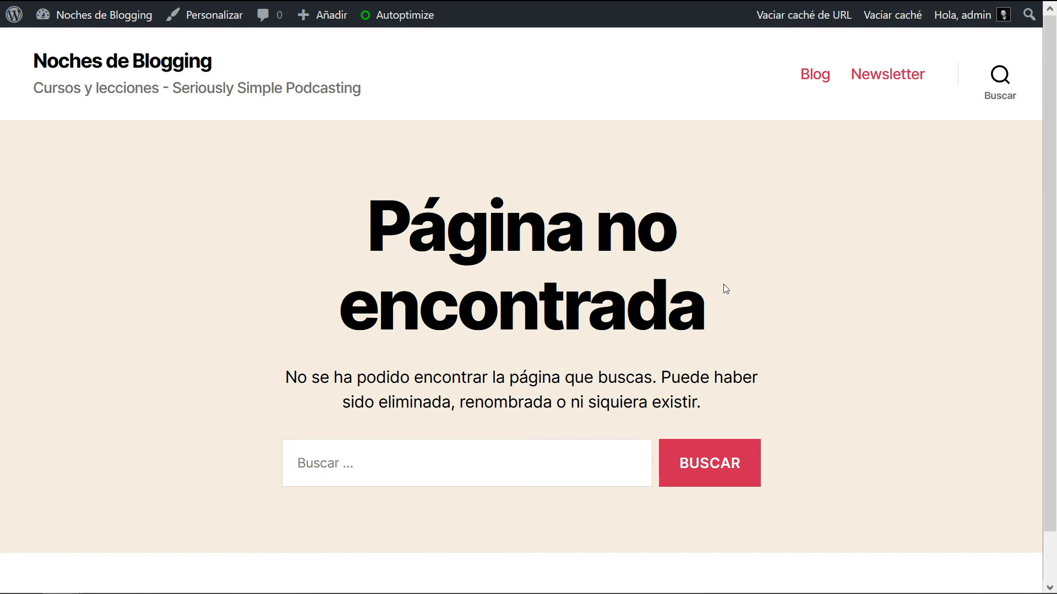
{"action": "mouse_move", "coordinate": [458, 69]}
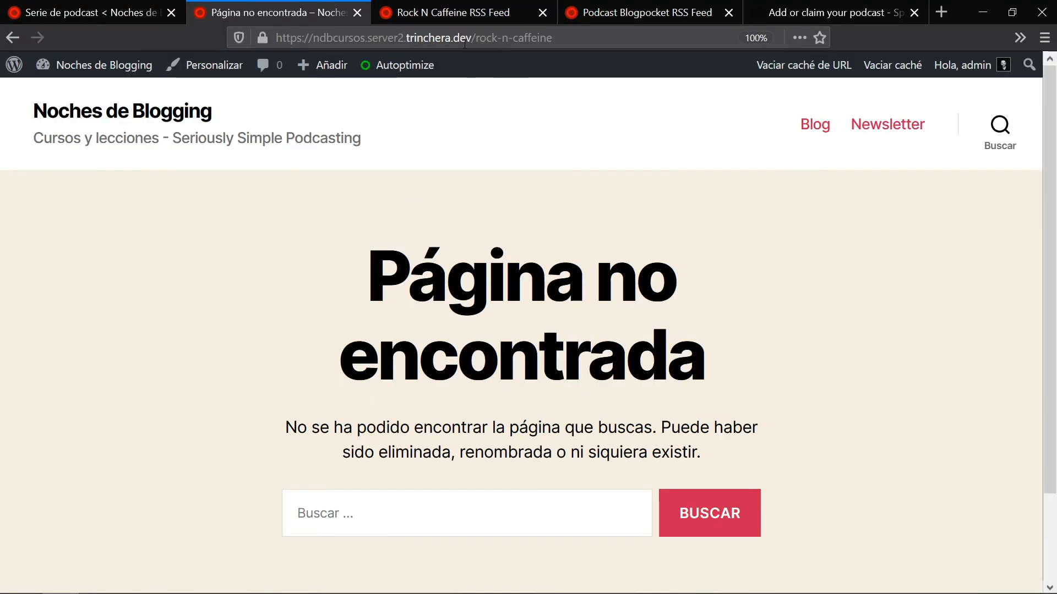
{"action": "left_click", "coordinate": [461, 39]}
{"action": "left_click", "coordinate": [476, 37]}
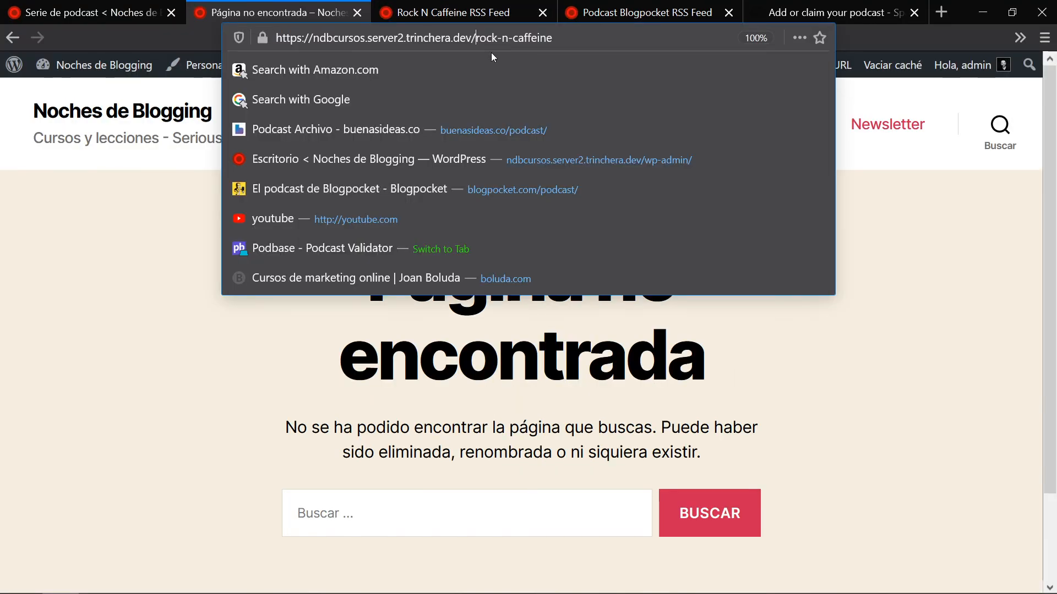
{"action": "type", "text": "podcast/"}
{"action": "key", "text": "Return"}
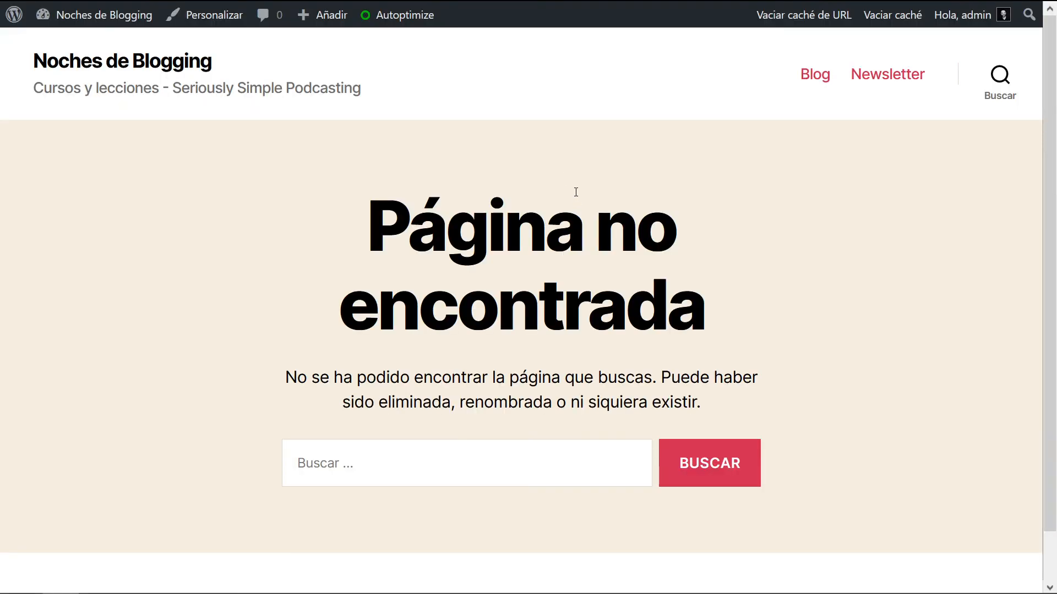
{"action": "mouse_move", "coordinate": [576, 3]}
- Try /podcast/serie/rock-n-caffeine, then compare it with the Rock N Caffeine RSS feed
{"action": "left_click", "coordinate": [528, 38]}
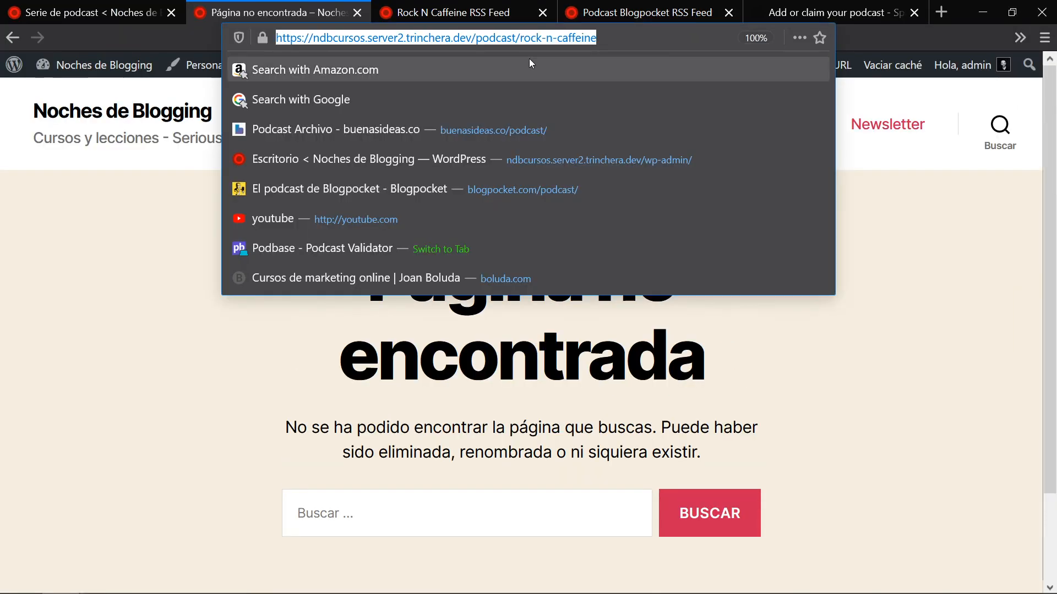
{"action": "left_click", "coordinate": [522, 43]}
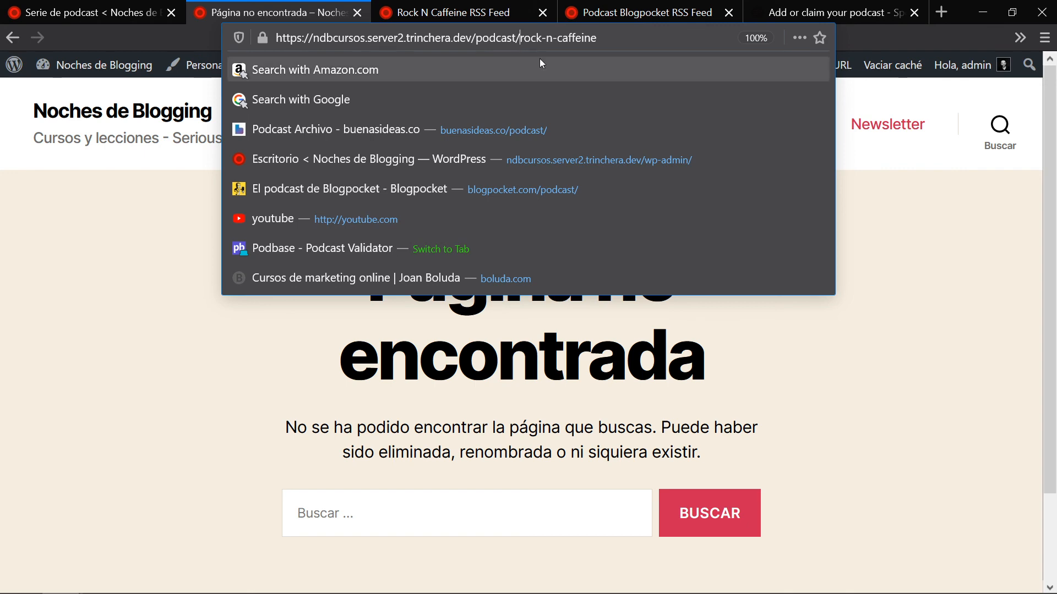
{"action": "type", "text": "serie"}
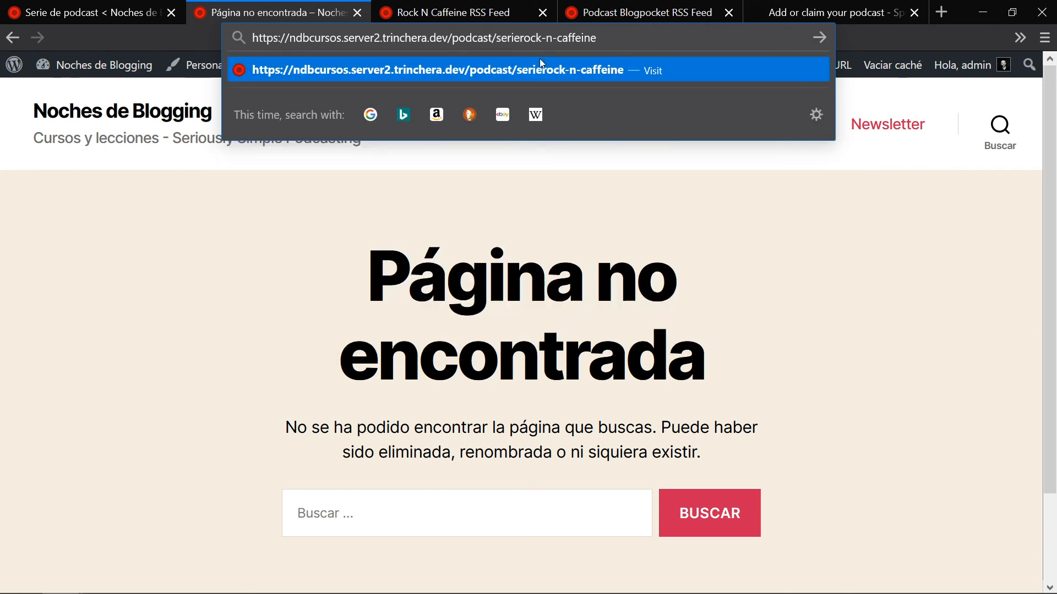
{"action": "key", "text": "Return"}
{"action": "key", "text": "F11"}
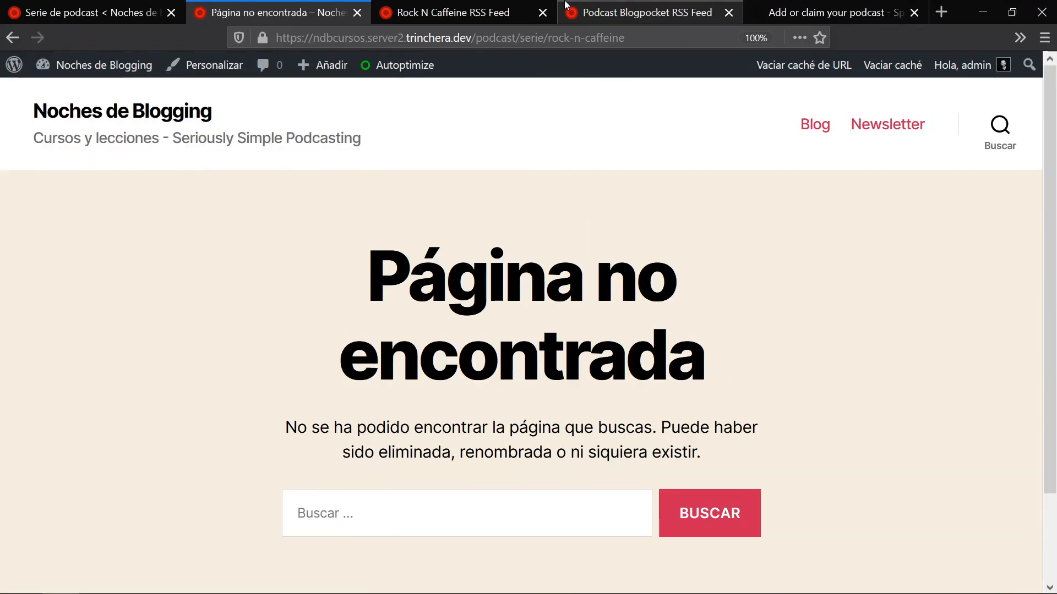
{"action": "left_click", "coordinate": [506, 5]}
{"action": "left_click", "coordinate": [346, 7]}
- Open the podcast website from the Rock N Caffeine feed, then close the not-found, feed, site and add-or-claim tabs
{"action": "left_click", "coordinate": [497, 10]}
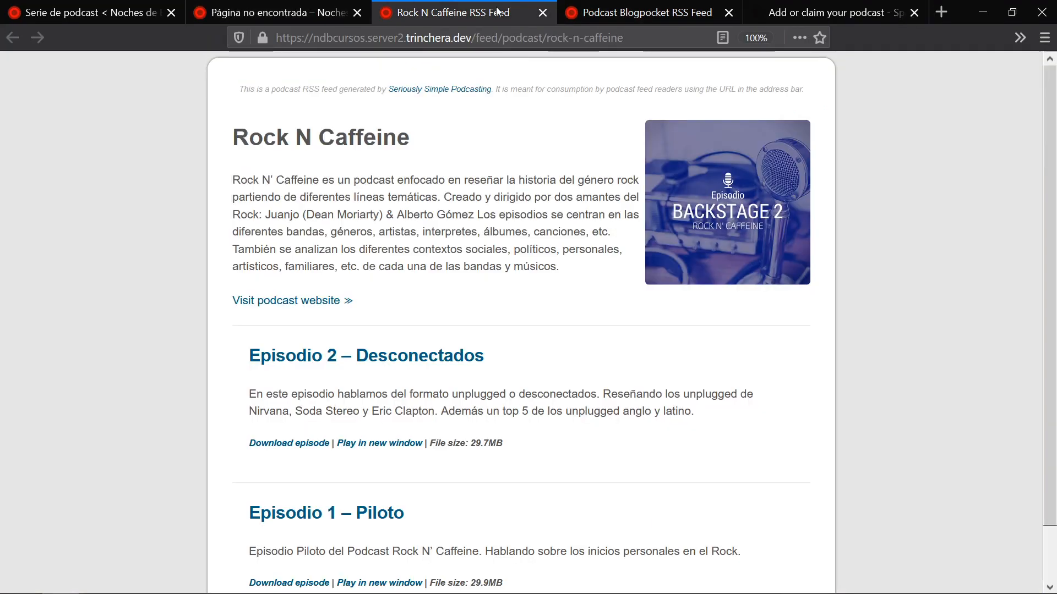
{"action": "left_click", "coordinate": [296, 252]}
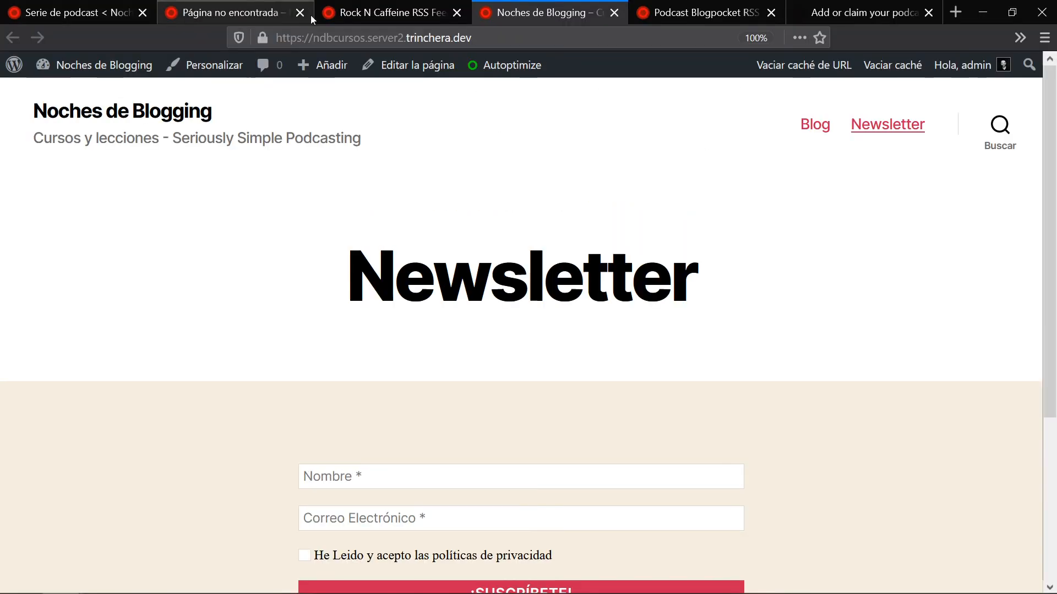
{"action": "left_click", "coordinate": [300, 13]}
{"action": "left_click", "coordinate": [300, 12]}
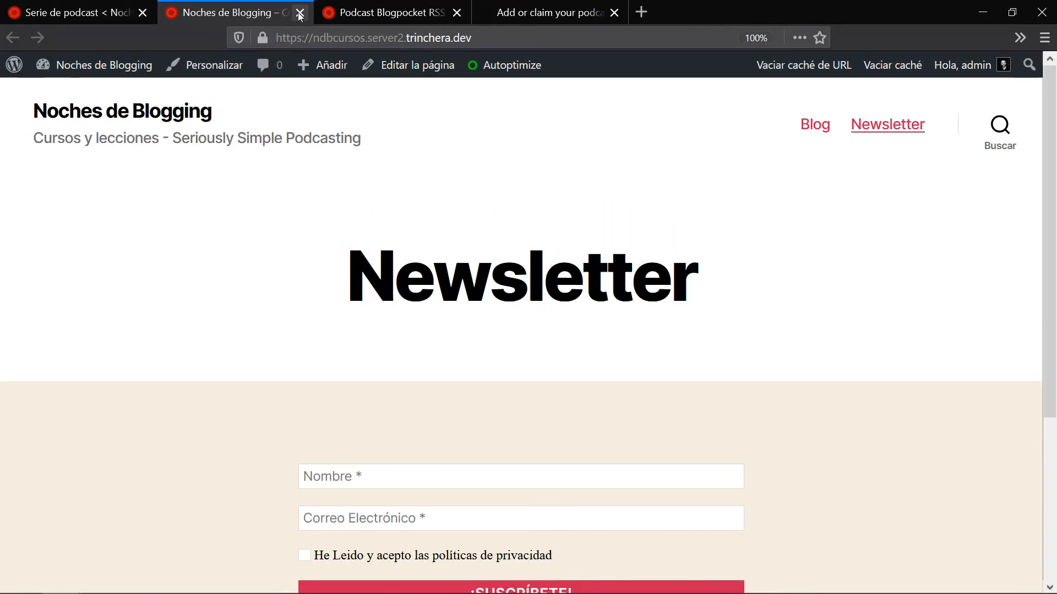
{"action": "left_click", "coordinate": [300, 12]}
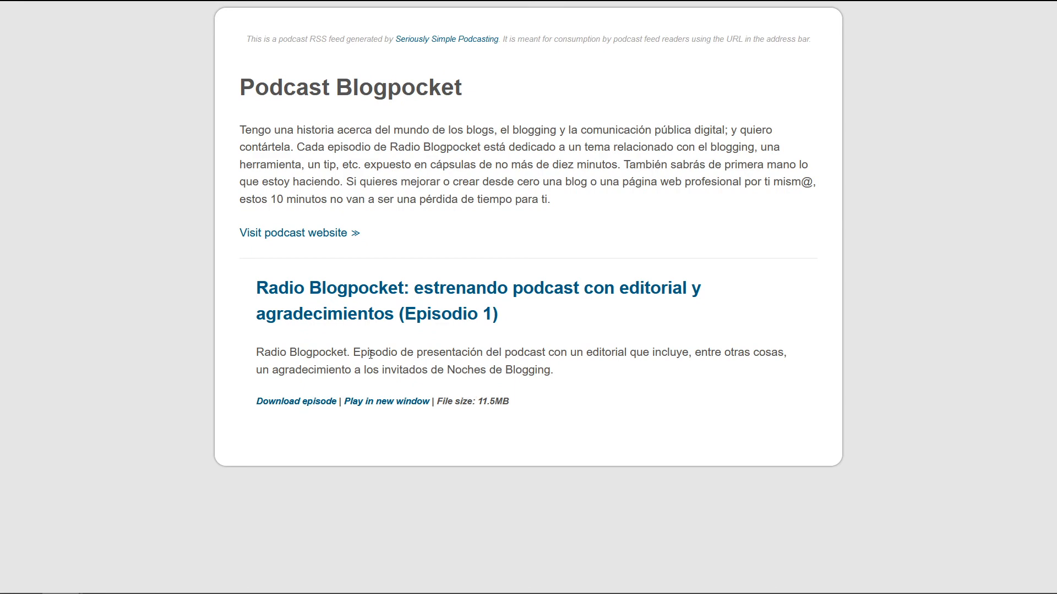
{"action": "left_click", "coordinate": [357, 13]}
{"action": "left_click", "coordinate": [357, 14]}
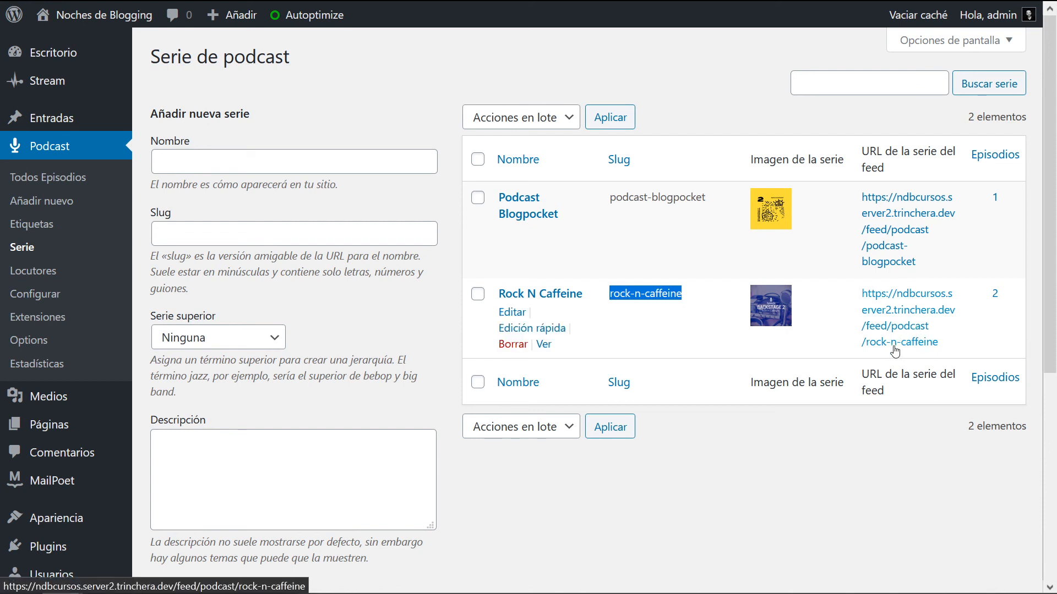
{"action": "left_click", "coordinate": [544, 345]}
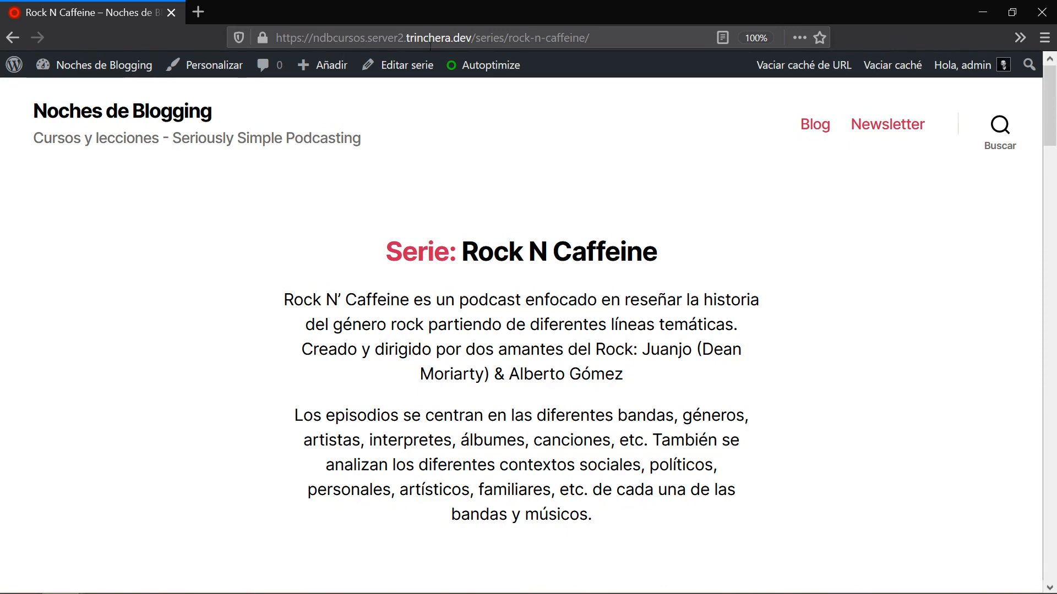
{"action": "left_click_drag", "start_coordinate": [476, 41], "coordinate": [591, 42]}
{"action": "left_click", "coordinate": [888, 271]}
{"action": "scroll", "coordinate": [779, 205], "scroll_direction": "down", "scroll_amount": 3}
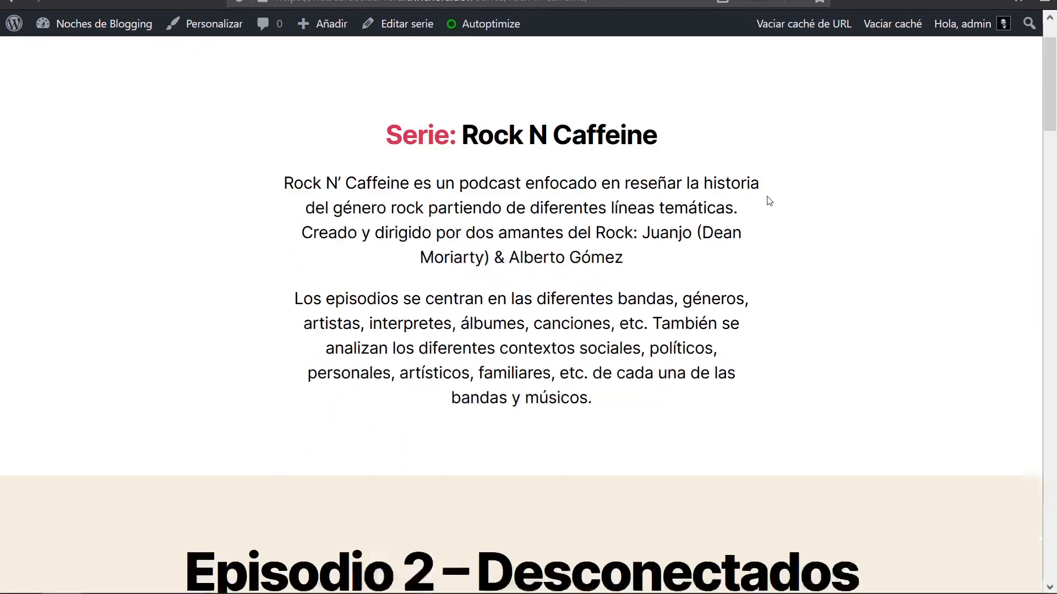
{"action": "scroll", "coordinate": [780, 206], "scroll_direction": "up", "scroll_amount": 1}
{"action": "scroll", "coordinate": [661, 181], "scroll_direction": "down", "scroll_amount": 5}
{"action": "scroll", "coordinate": [538, 159], "scroll_direction": "up", "scroll_amount": 2}
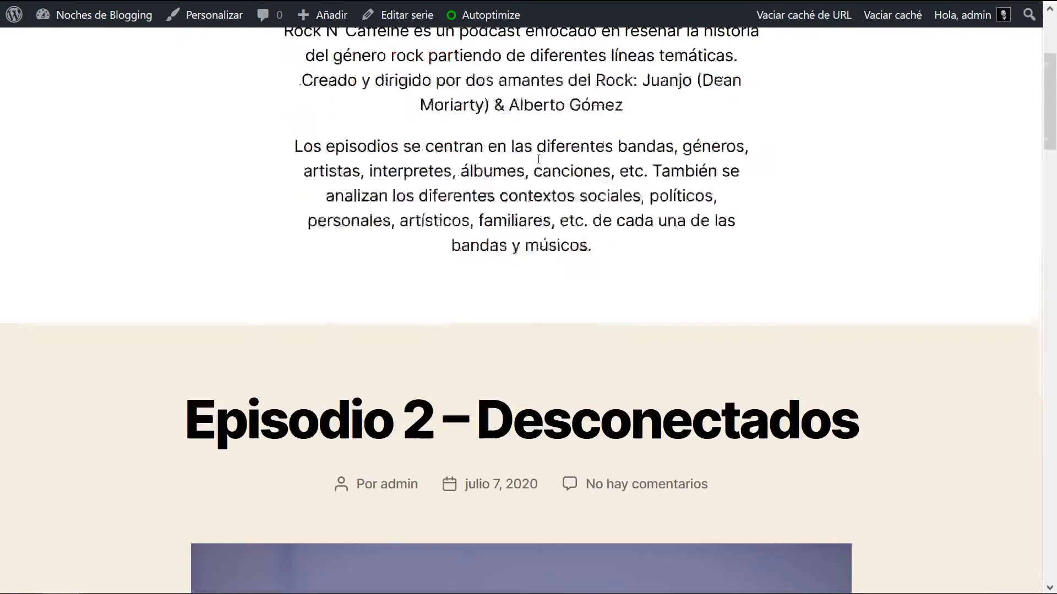
{"action": "scroll", "coordinate": [538, 159], "scroll_direction": "down", "scroll_amount": 20}
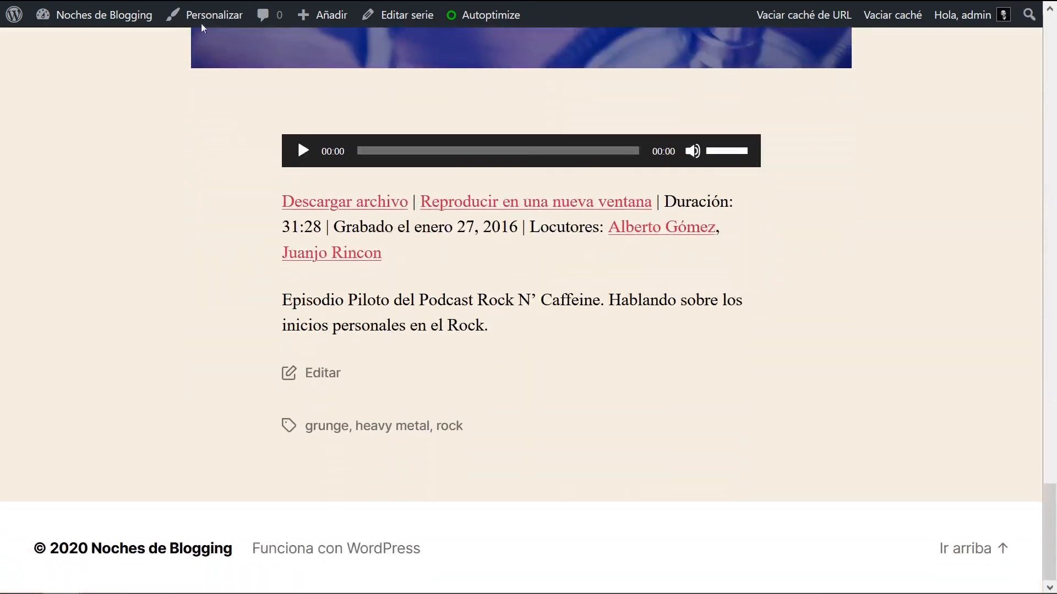
{"action": "mouse_move", "coordinate": [91, 2]}
{"action": "left_click", "coordinate": [12, 41]}
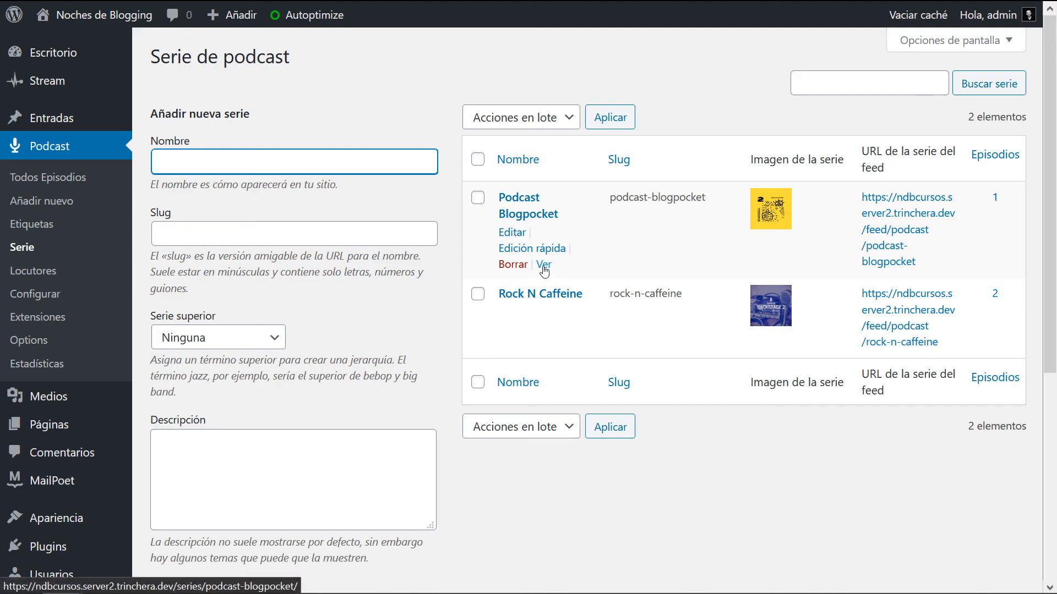
{"action": "middle_click", "coordinate": [543, 270]}
{"action": "left_click", "coordinate": [298, 6]}
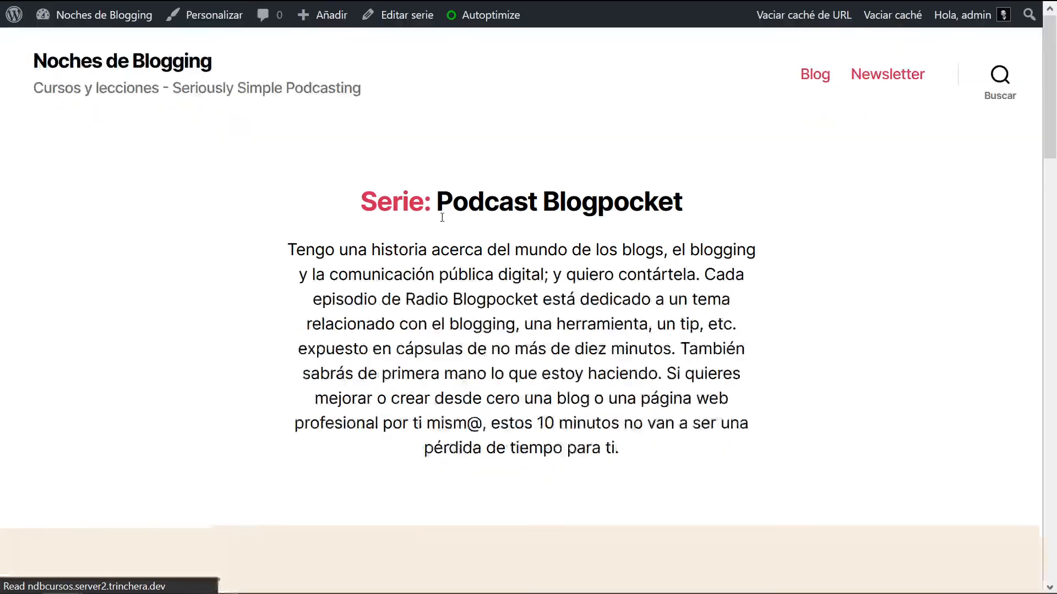
{"action": "scroll", "coordinate": [682, 275], "scroll_direction": "down", "scroll_amount": 10}
{"action": "scroll", "coordinate": [683, 319], "scroll_direction": "down", "scroll_amount": 7}
{"action": "scroll", "coordinate": [684, 323], "scroll_direction": "up", "scroll_amount": 15}
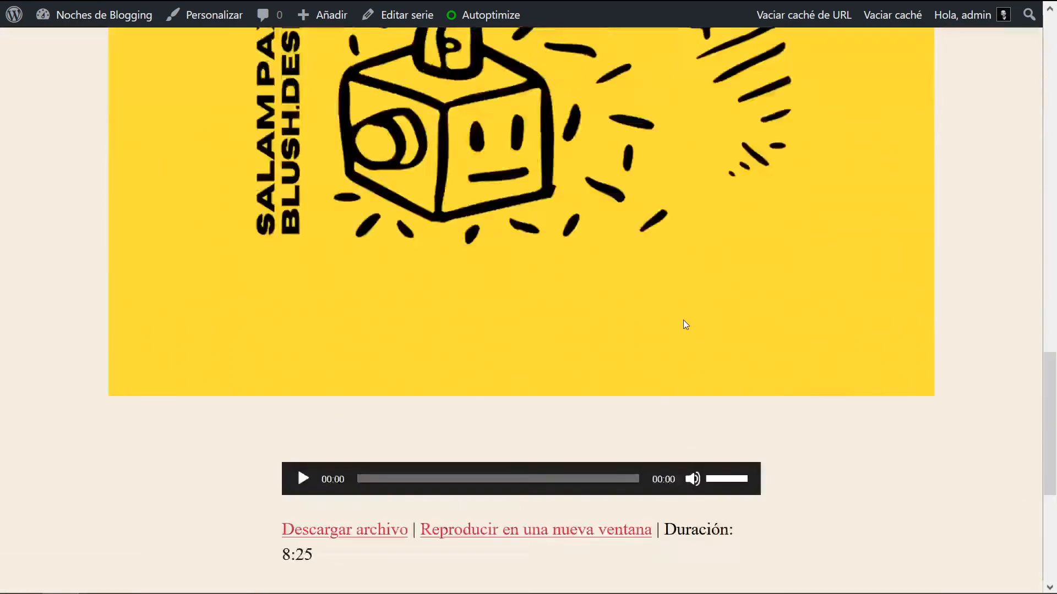
{"action": "left_click", "coordinate": [132, 7]}
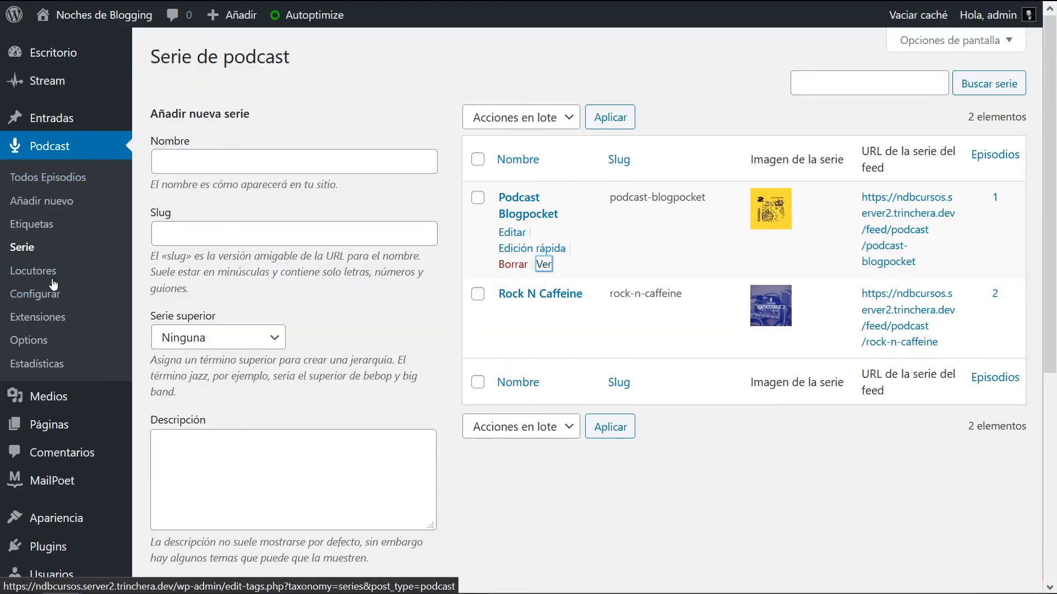
- Go to the Apariencia > Menús editor from the admin sidebar
{"action": "scroll", "coordinate": [89, 451], "scroll_direction": "down", "scroll_amount": 1}
{"action": "scroll", "coordinate": [89, 451], "scroll_direction": "down", "scroll_amount": 2}
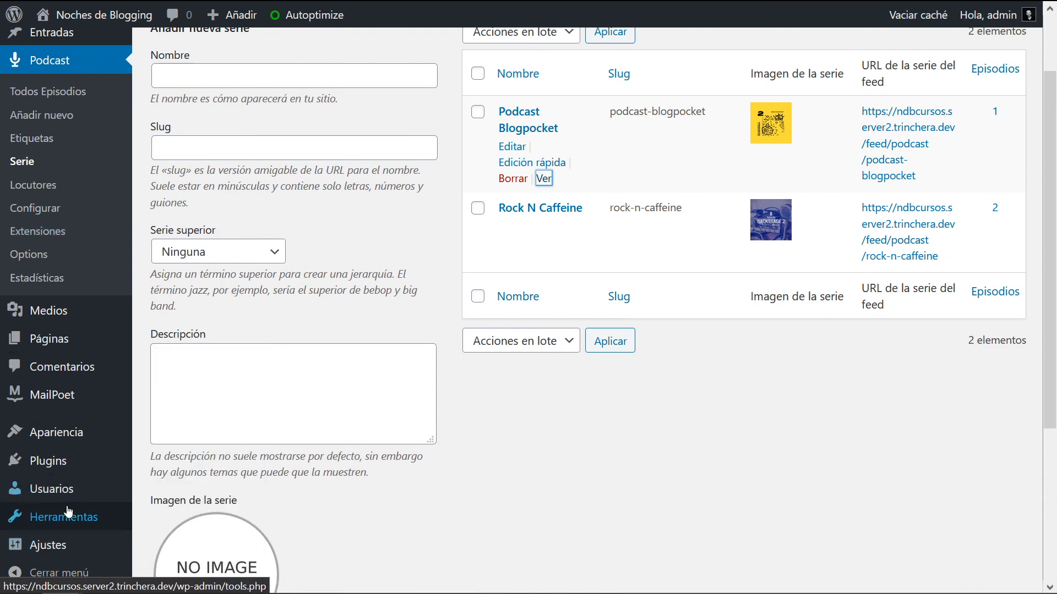
{"action": "scroll", "coordinate": [49, 450], "scroll_direction": "up", "scroll_amount": 3}
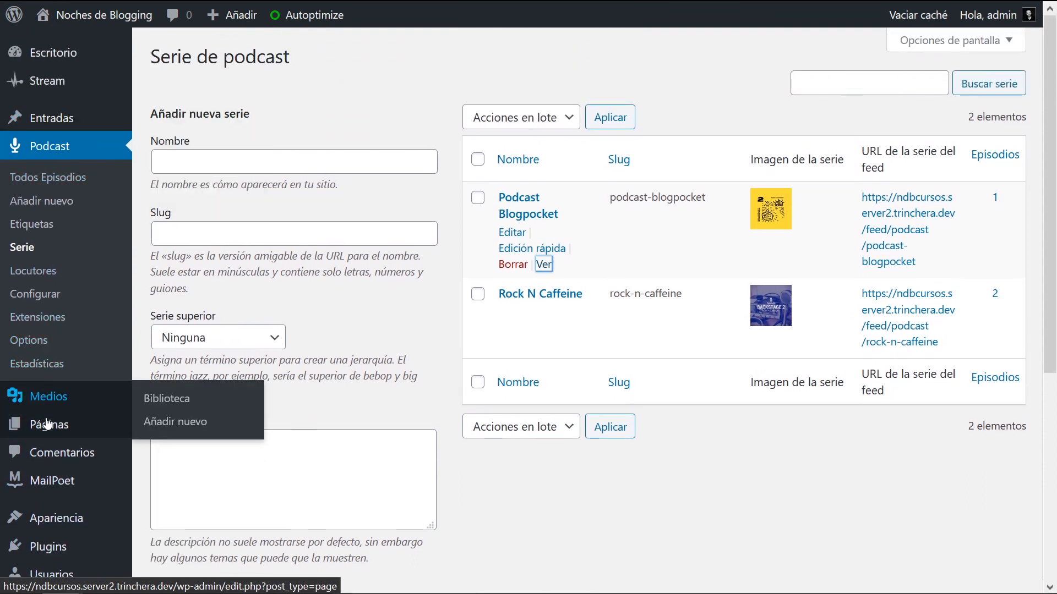
{"action": "left_click", "coordinate": [48, 425]}
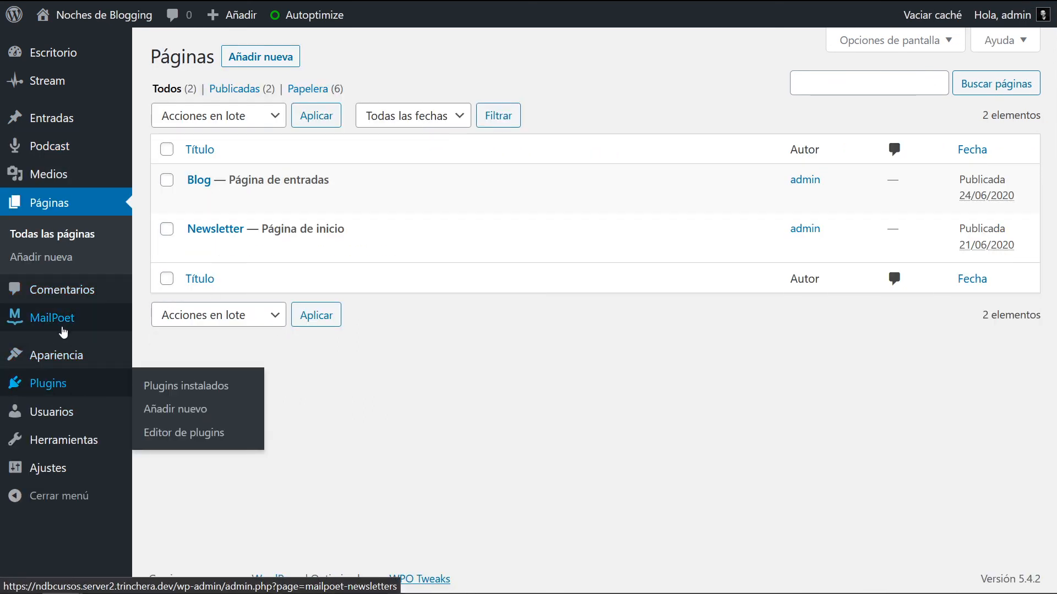
{"action": "mouse_move", "coordinate": [88, 359]}
{"action": "left_click", "coordinate": [161, 429]}
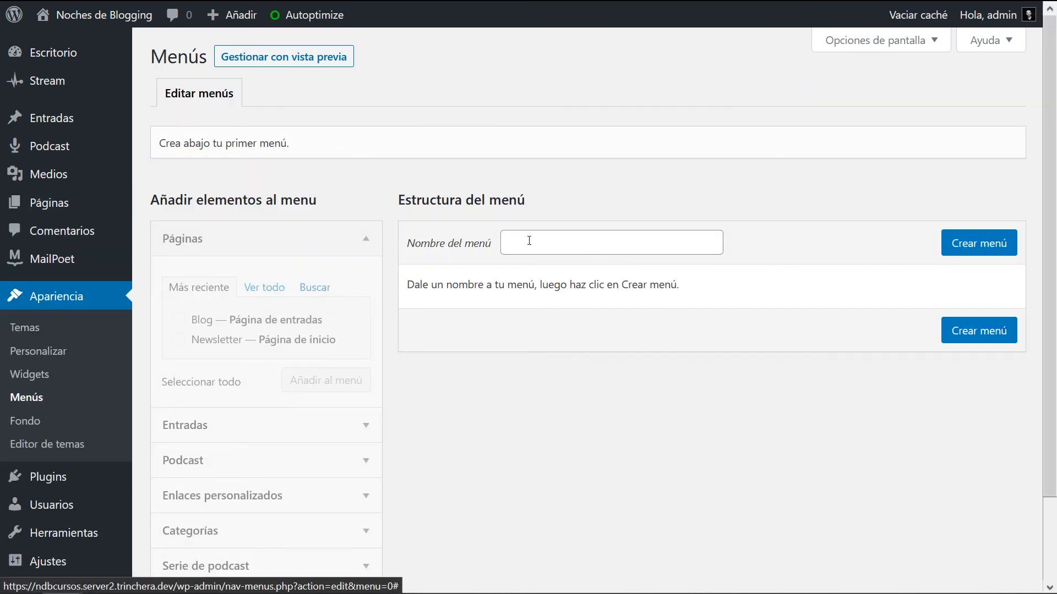
- Create a new menu named main and assign it to Menú horizontal del escritorio
{"action": "left_click", "coordinate": [548, 246]}
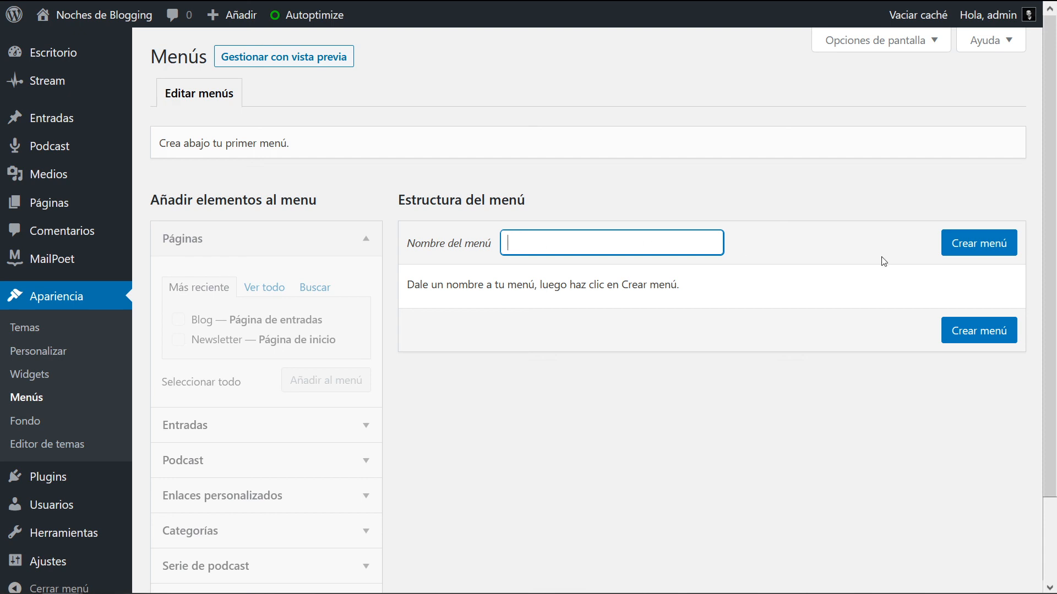
{"action": "left_click", "coordinate": [963, 252]}
{"action": "left_click", "coordinate": [645, 245]}
{"action": "left_click", "coordinate": [972, 243]}
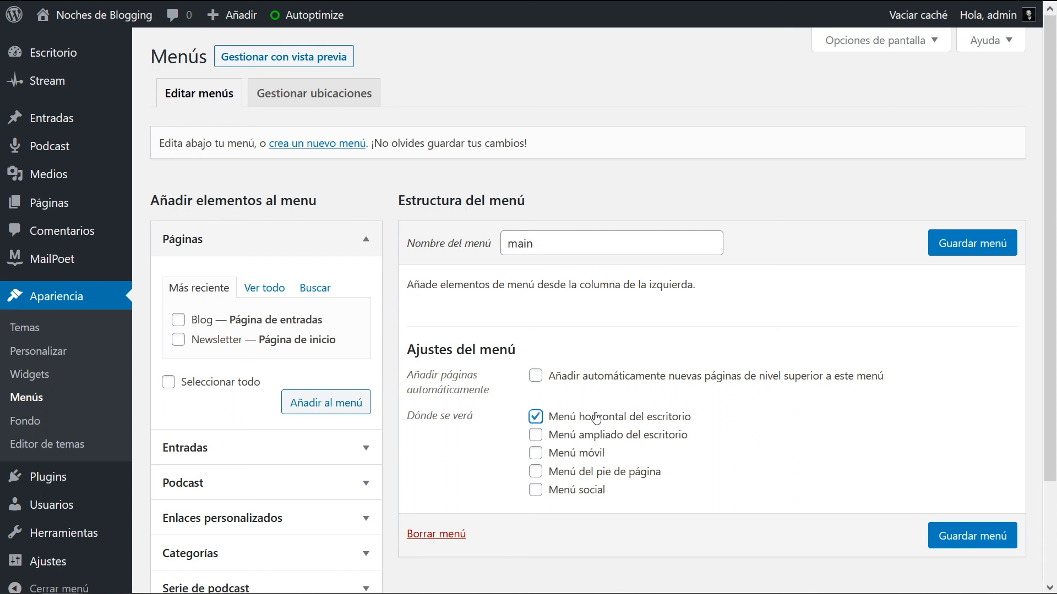
- Add the Blog and Newsletter pages to the main menu
{"action": "left_click", "coordinate": [178, 320]}
{"action": "left_click", "coordinate": [179, 339]}
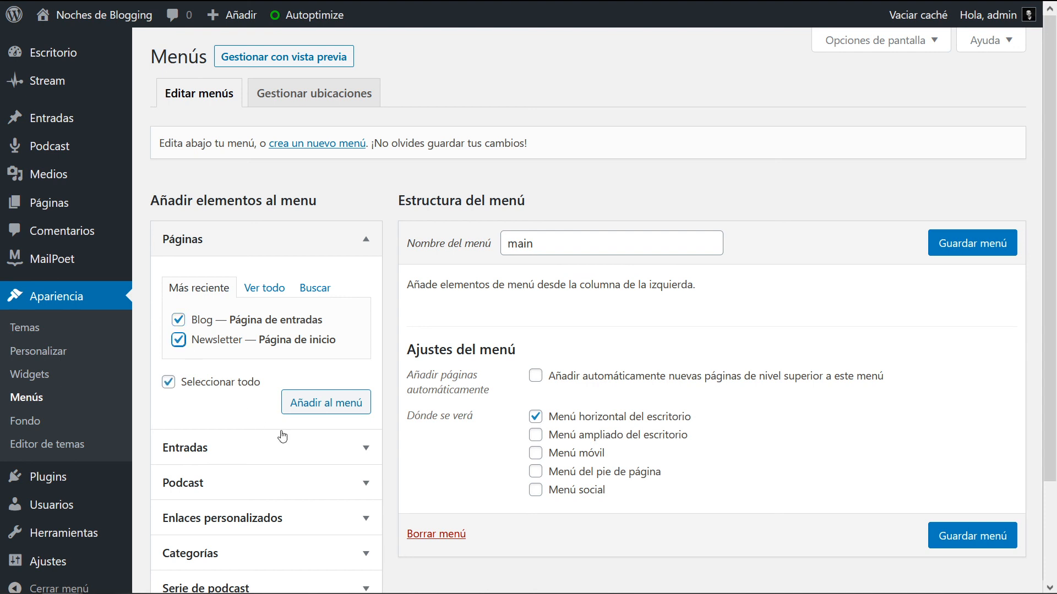
{"action": "left_click", "coordinate": [267, 485]}
{"action": "scroll", "coordinate": [308, 440], "scroll_direction": "down", "scroll_amount": 2}
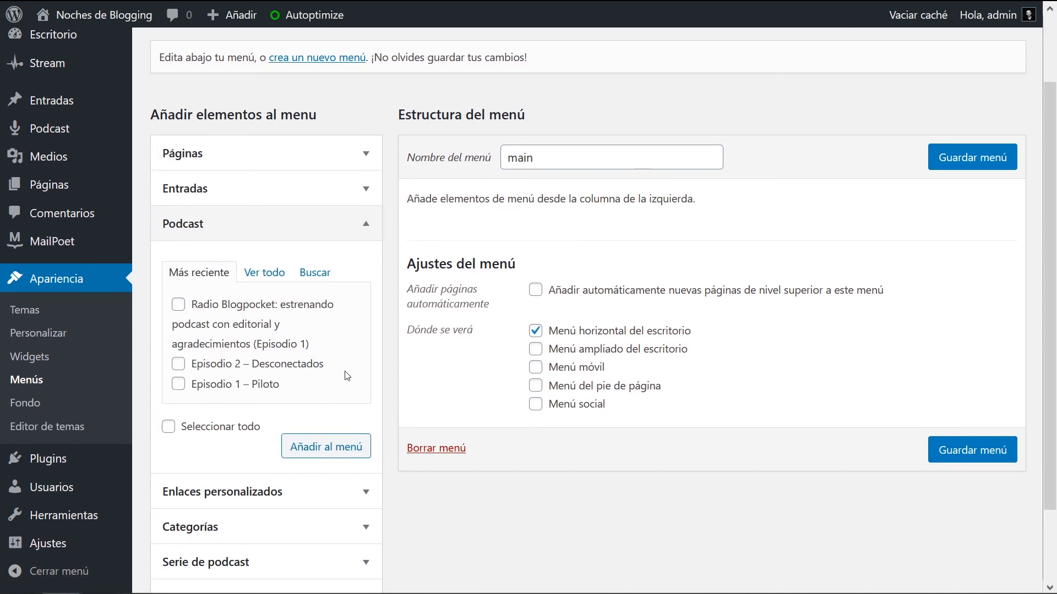
{"action": "scroll", "coordinate": [290, 372], "scroll_direction": "down", "scroll_amount": 2}
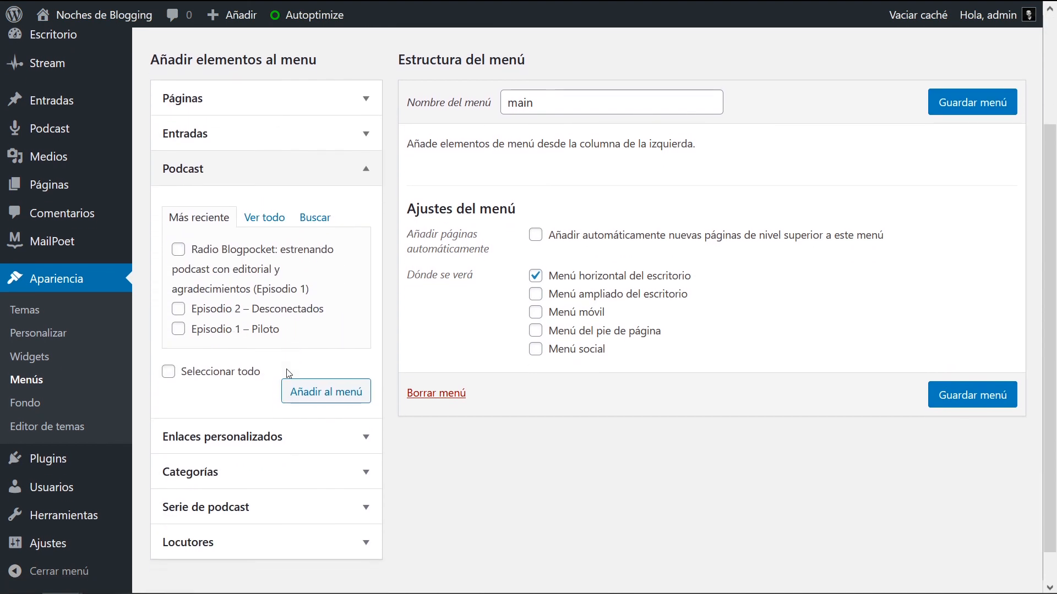
{"action": "left_click", "coordinate": [278, 187]}
{"action": "scroll", "coordinate": [301, 256], "scroll_direction": "up", "scroll_amount": 4}
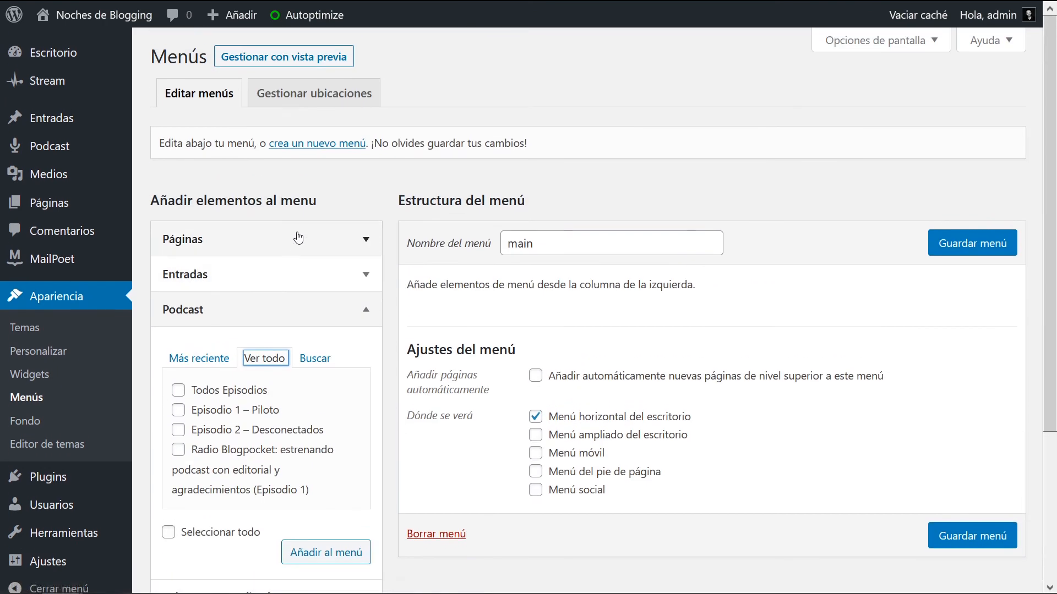
{"action": "left_click", "coordinate": [295, 240]}
{"action": "left_click", "coordinate": [306, 400]}
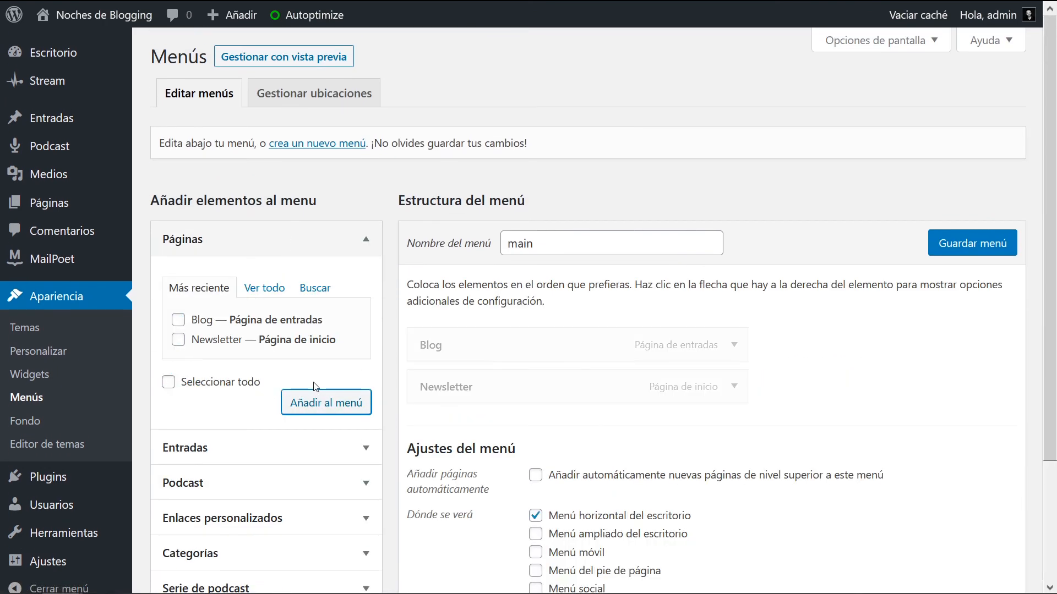
{"action": "scroll", "coordinate": [267, 380], "scroll_direction": "down", "scroll_amount": 3}
- Add the Todos Episodios podcast archive, relabel it Podcast, and save the menu
{"action": "left_click", "coordinate": [297, 330]}
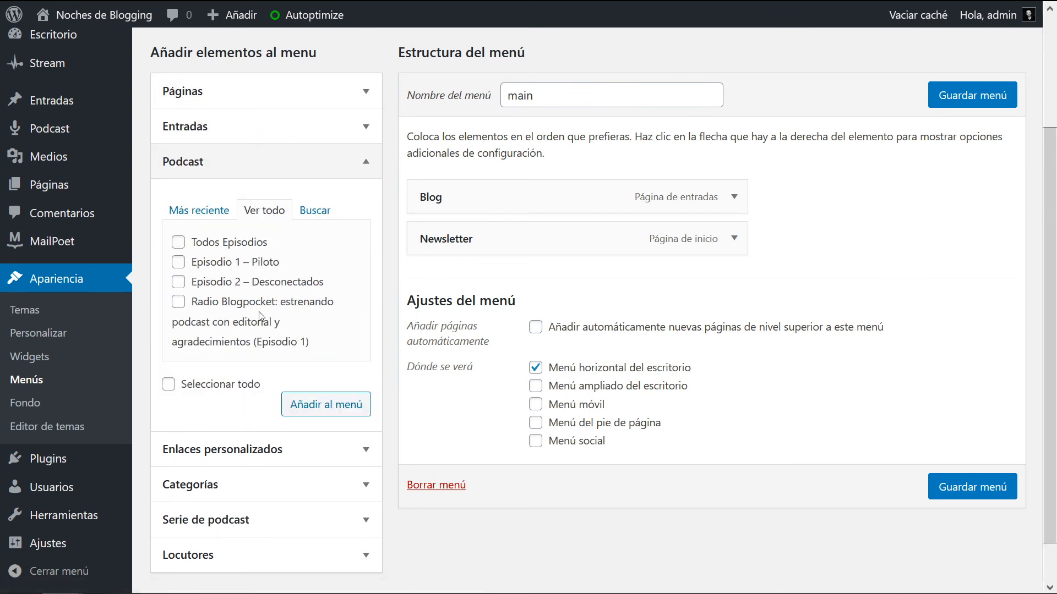
{"action": "left_click", "coordinate": [201, 243]}
{"action": "left_click", "coordinate": [312, 403]}
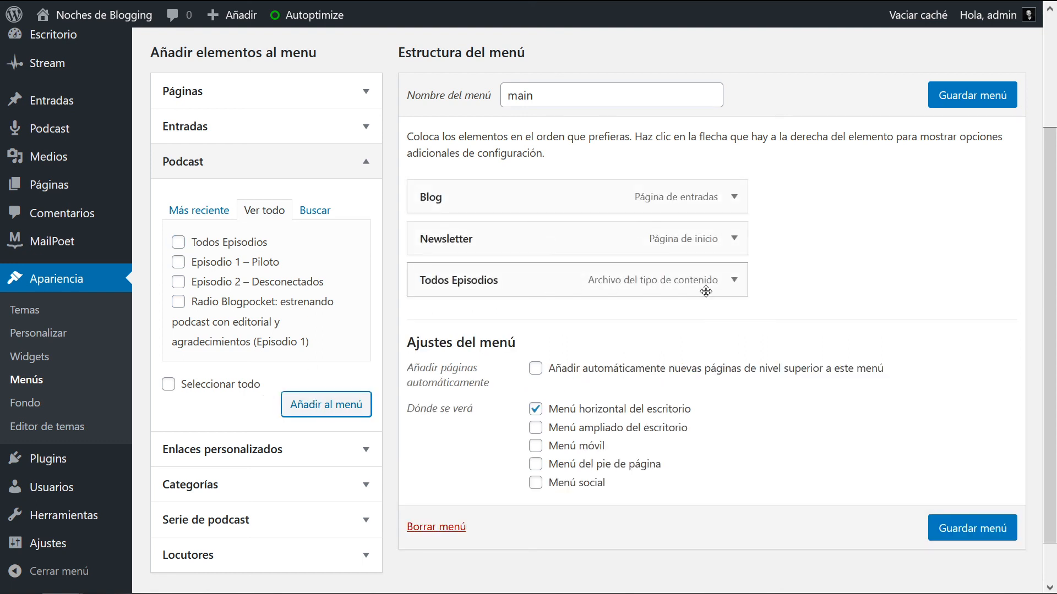
{"action": "left_click", "coordinate": [734, 280]}
{"action": "key", "text": "Tab"}
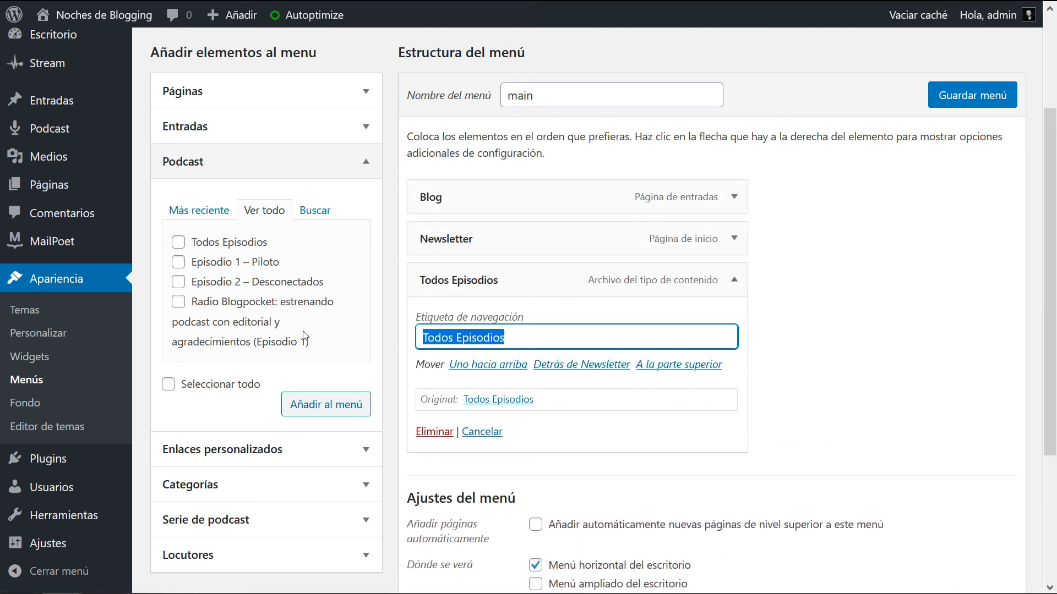
{"action": "type", "text": "P"}
{"action": "key", "text": "BackSpace"}
{"action": "type", "text": "Podcsat"}
{"action": "left_click_drag", "start_coordinate": [481, 336], "coordinate": [448, 332]}
{"action": "type", "text": "as"}
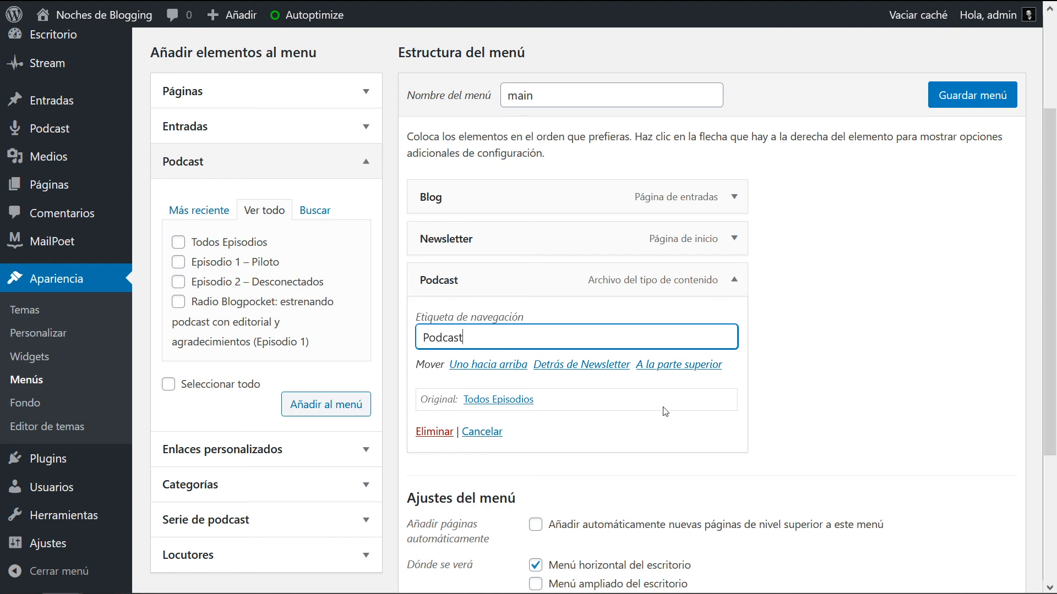
{"action": "left_click", "coordinate": [949, 109]}
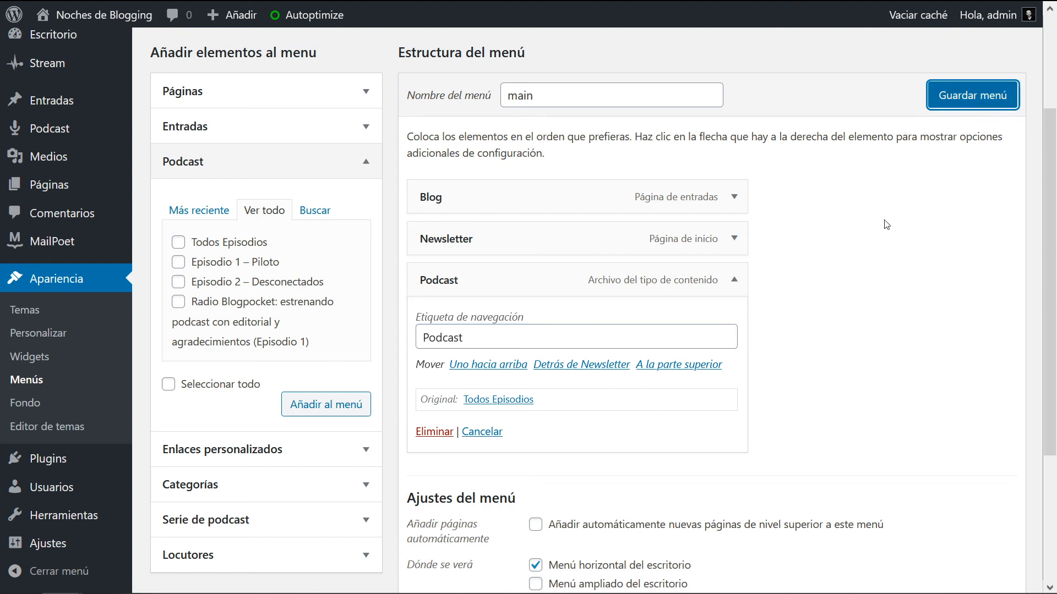
- Check the front-end series page and close the Spotify for Podcasters tab
{"action": "scroll", "coordinate": [835, 278], "scroll_direction": "down", "scroll_amount": 4}
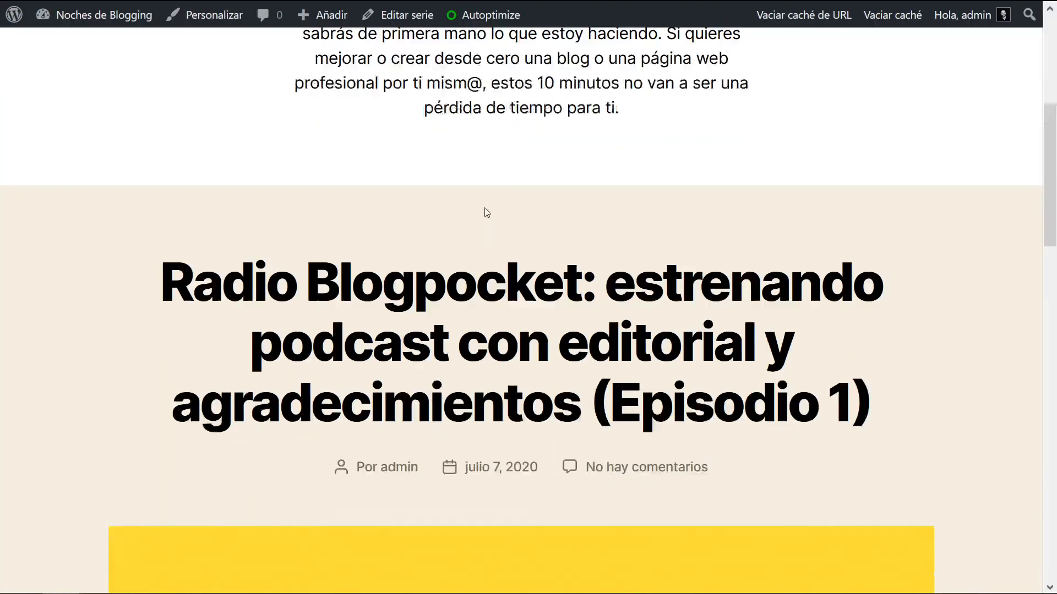
{"action": "scroll", "coordinate": [484, 213], "scroll_direction": "up", "scroll_amount": 6}
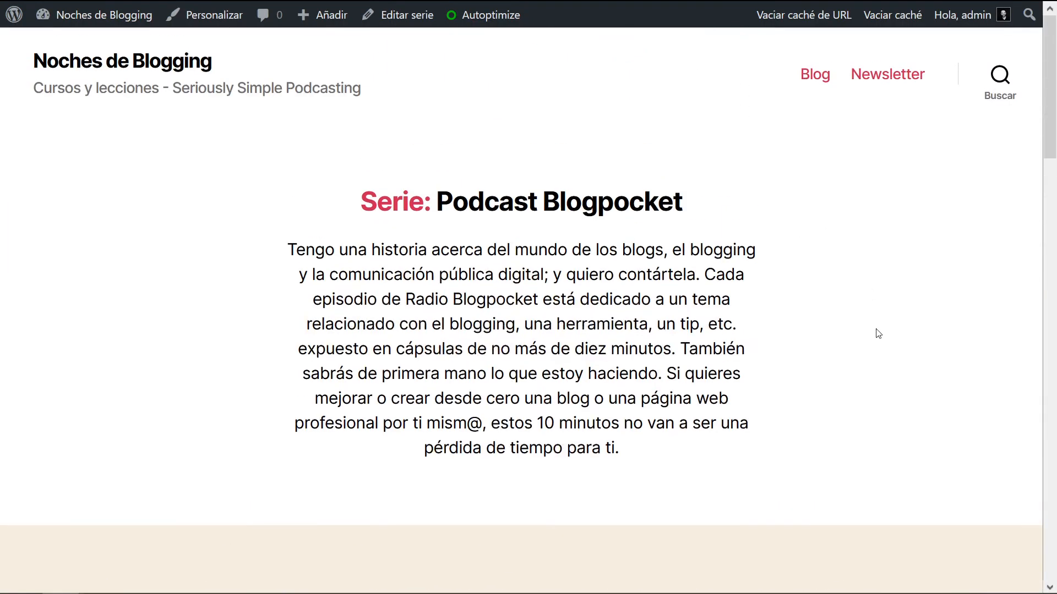
{"action": "key", "text": "ctrl+shift+Tab"}
{"action": "mouse_move", "coordinate": [427, 2]}
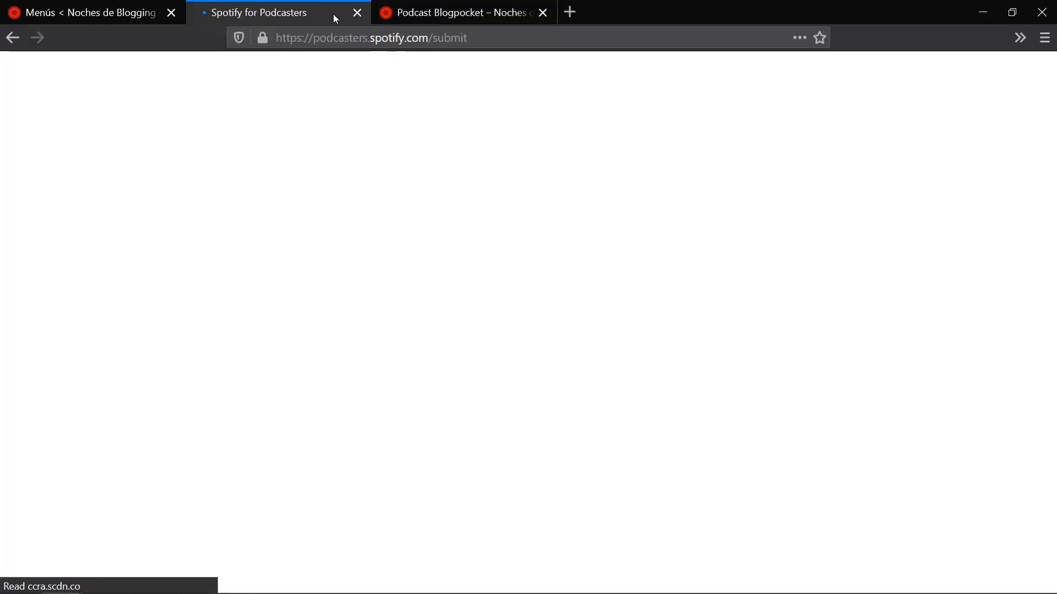
{"action": "left_click", "coordinate": [356, 20]}
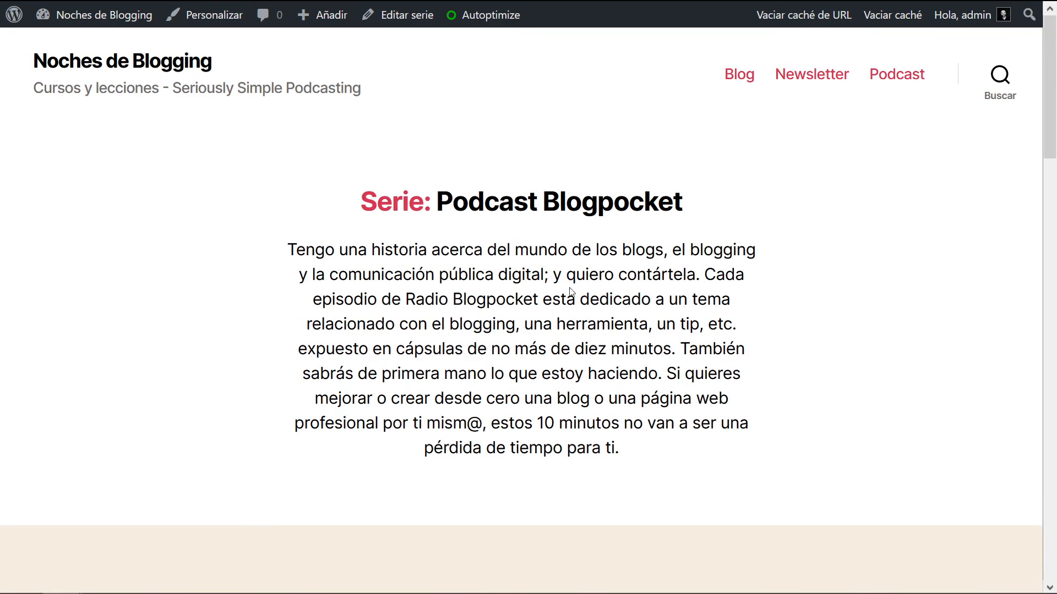
- Follow the Blog and Newsletter links in the site header and scroll each page
{"action": "left_click", "coordinate": [738, 77]}
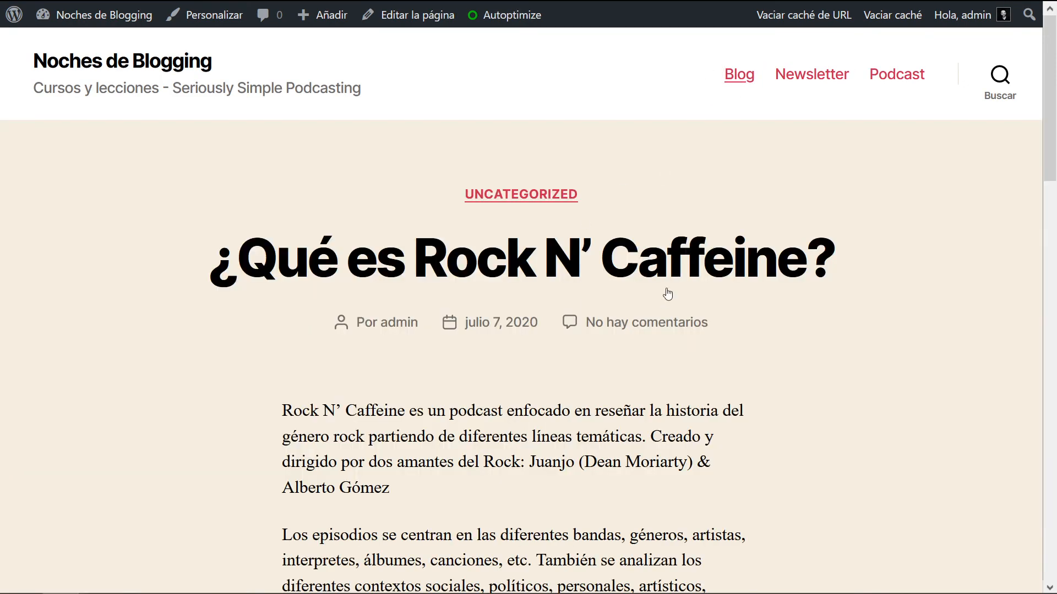
{"action": "scroll", "coordinate": [648, 199], "scroll_direction": "down", "scroll_amount": 10}
{"action": "scroll", "coordinate": [650, 287], "scroll_direction": "up", "scroll_amount": 10}
{"action": "left_click", "coordinate": [806, 78]}
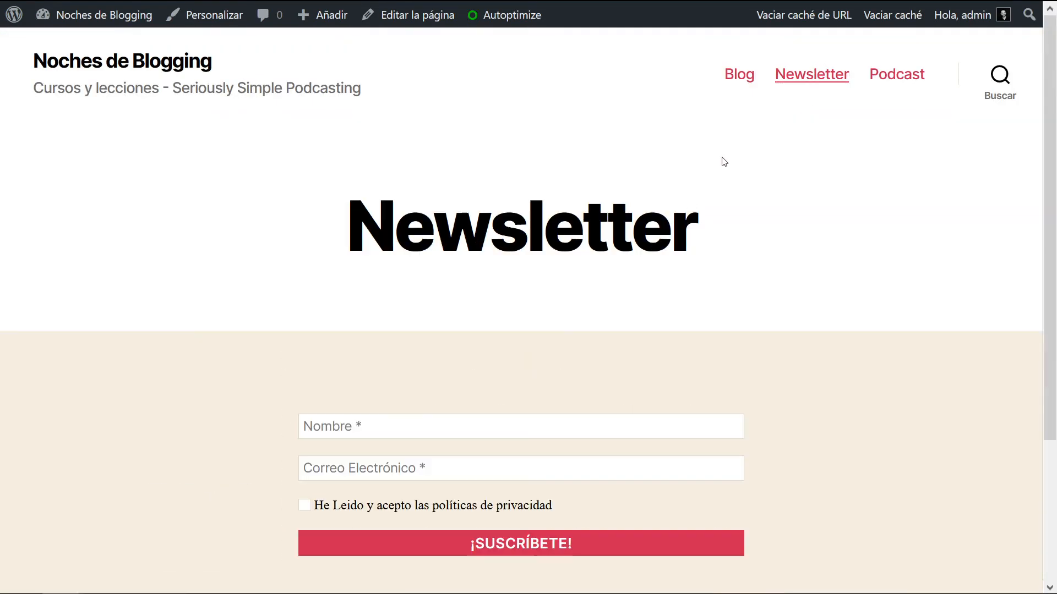
{"action": "scroll", "coordinate": [721, 174], "scroll_direction": "down", "scroll_amount": 3}
{"action": "scroll", "coordinate": [721, 186], "scroll_direction": "up", "scroll_amount": 3}
- Follow the header's Podcast link and scroll through the episode archive
{"action": "left_click", "coordinate": [903, 77]}
{"action": "scroll", "coordinate": [778, 229], "scroll_direction": "down", "scroll_amount": 12}
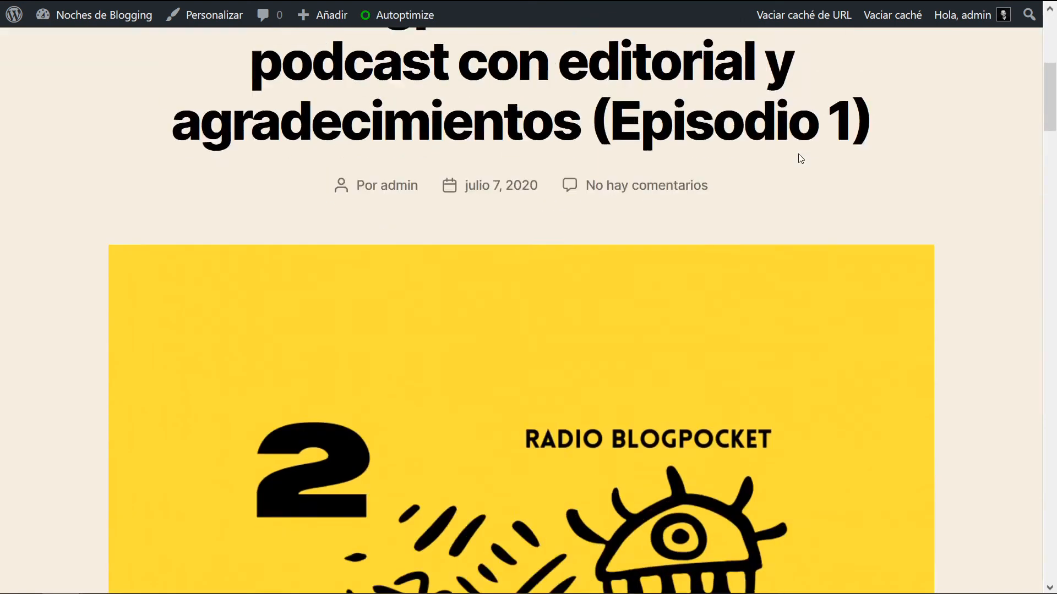
{"action": "scroll", "coordinate": [810, 176], "scroll_direction": "down", "scroll_amount": 20}
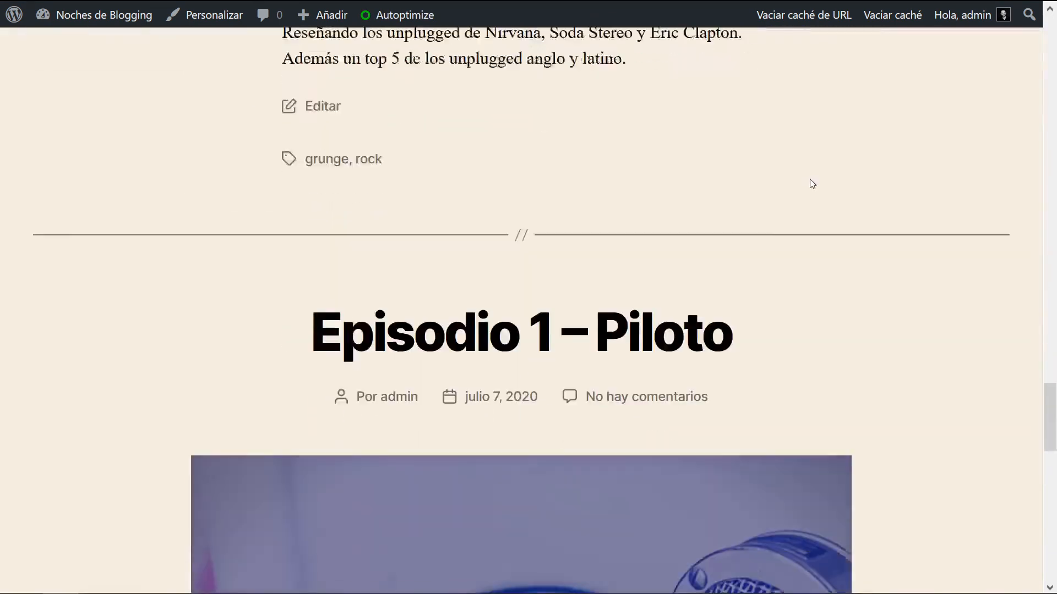
{"action": "scroll", "coordinate": [814, 219], "scroll_direction": "down", "scroll_amount": 7}
{"action": "scroll", "coordinate": [823, 226], "scroll_direction": "up", "scroll_amount": 20}
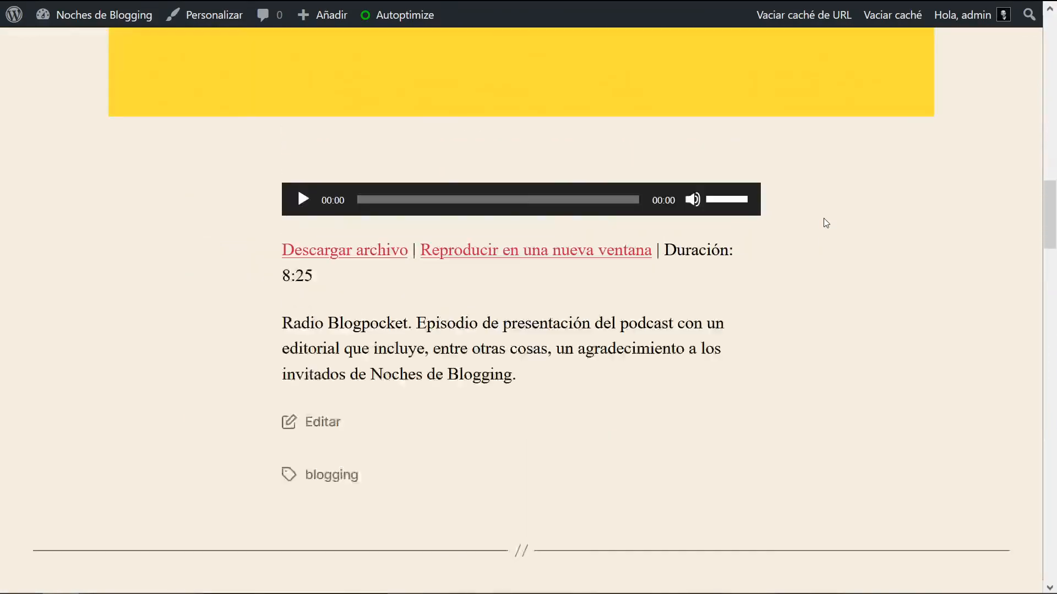